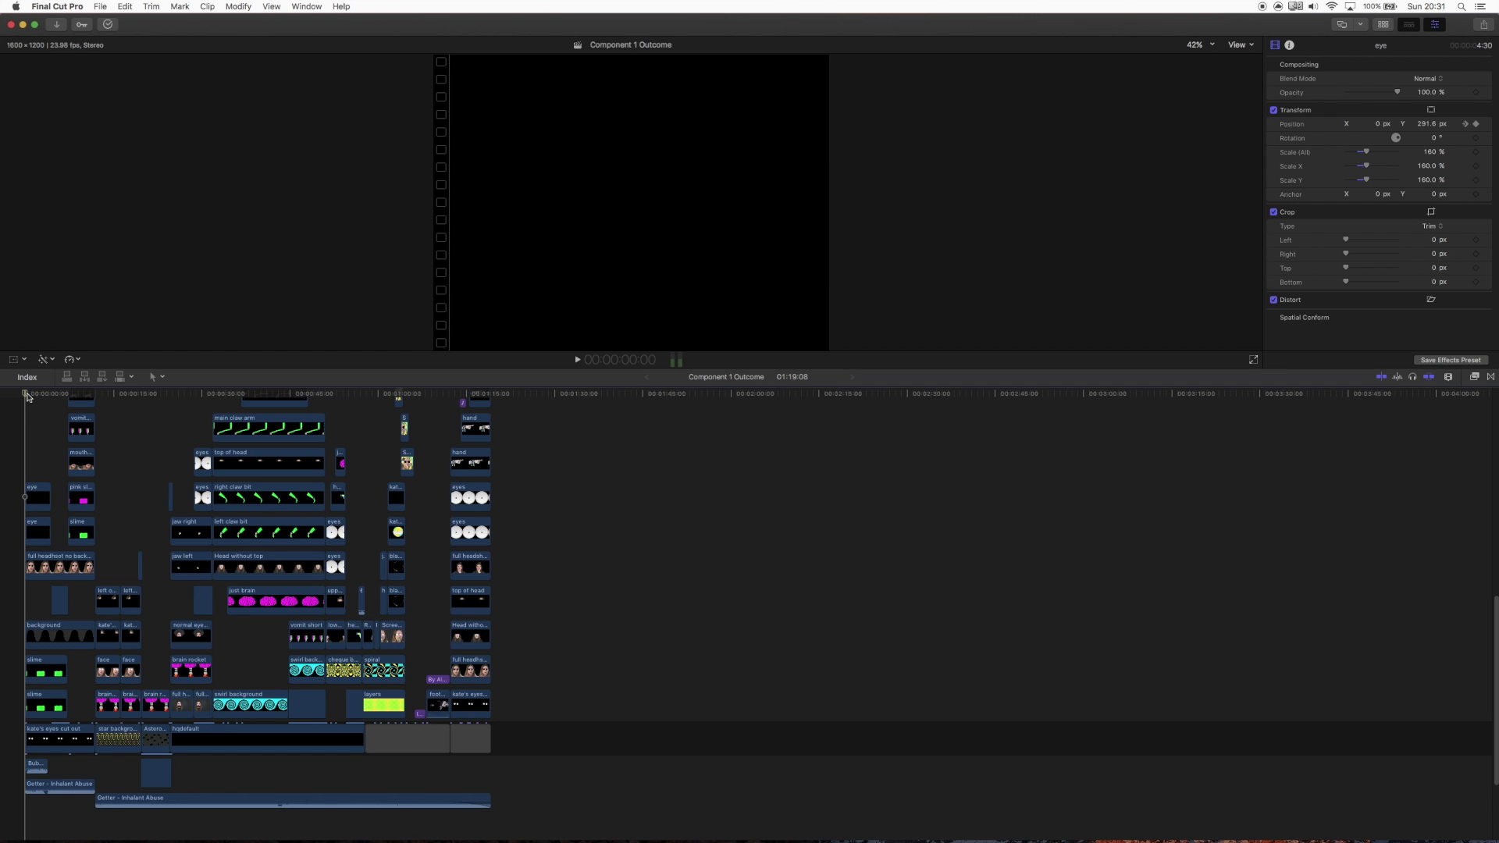
Step: Skim the whole project from its start and zoom the timeline in so its clips are wider and easier to read
drag(28, 396, 331, 399)
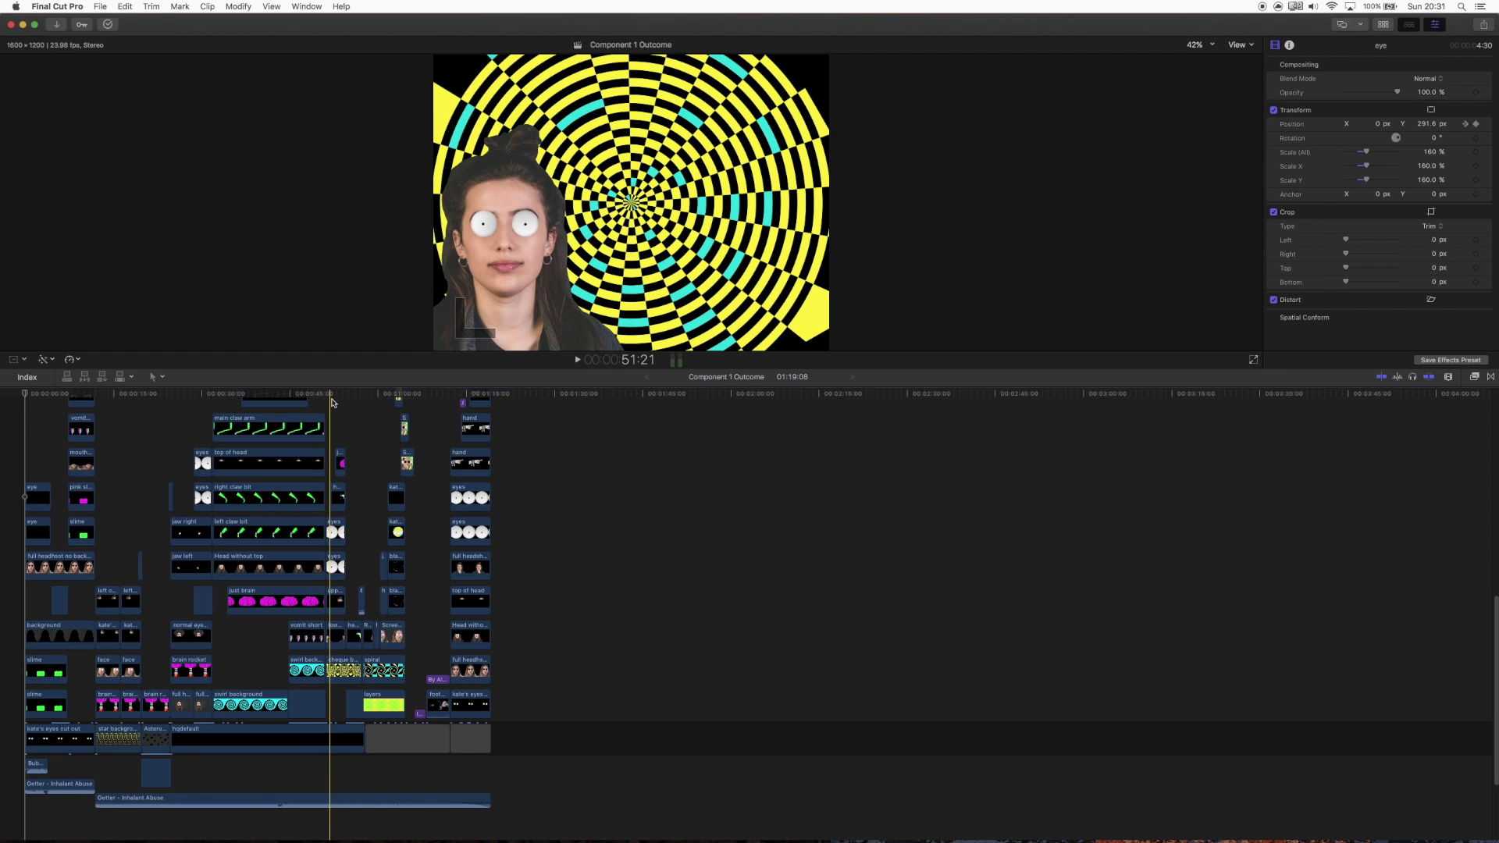
key(Home)
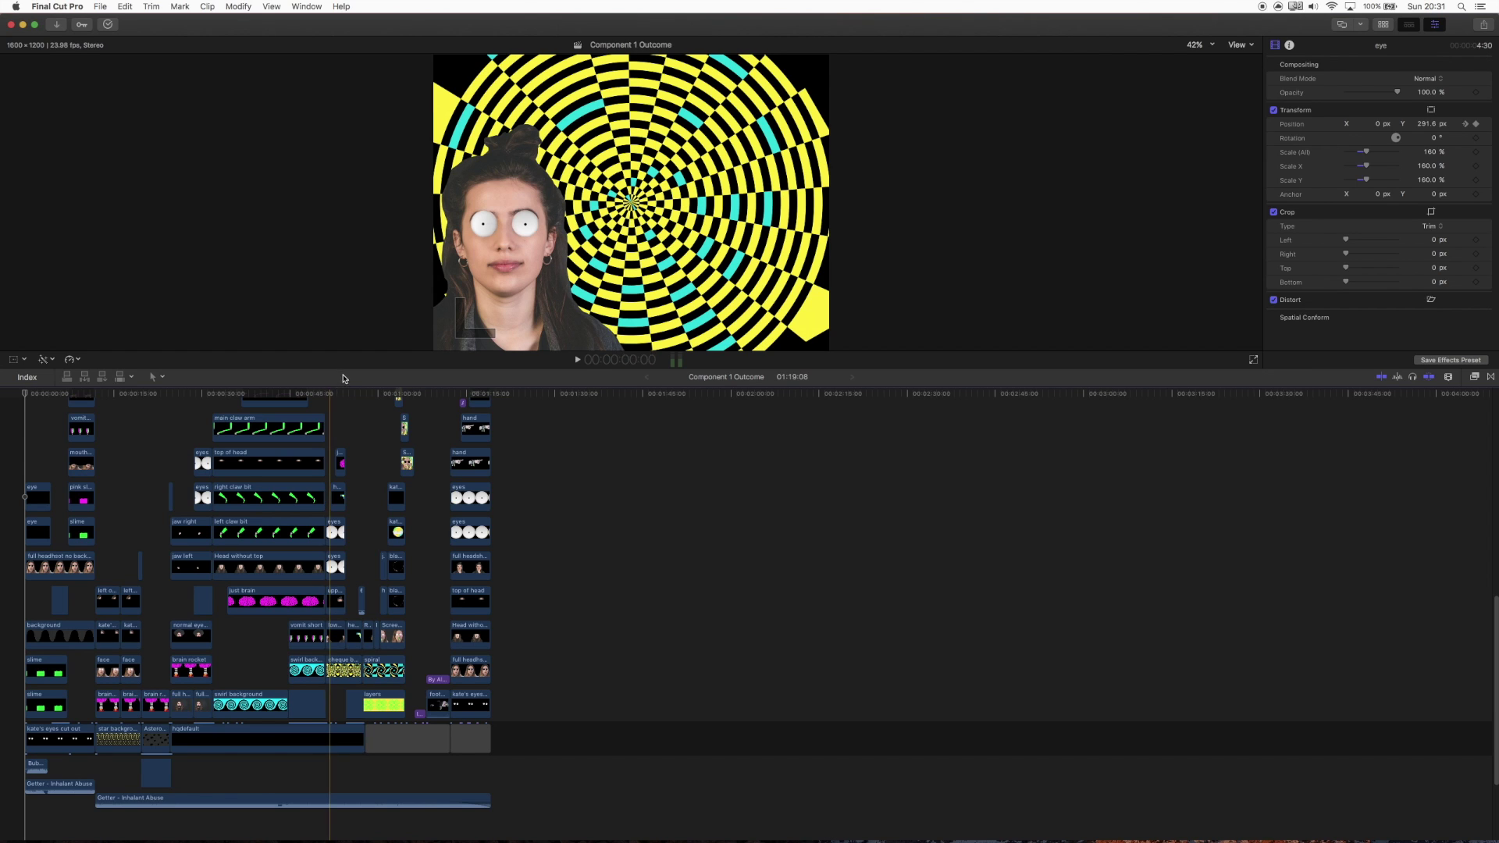
click(1446, 377)
drag(1370, 435, 1409, 450)
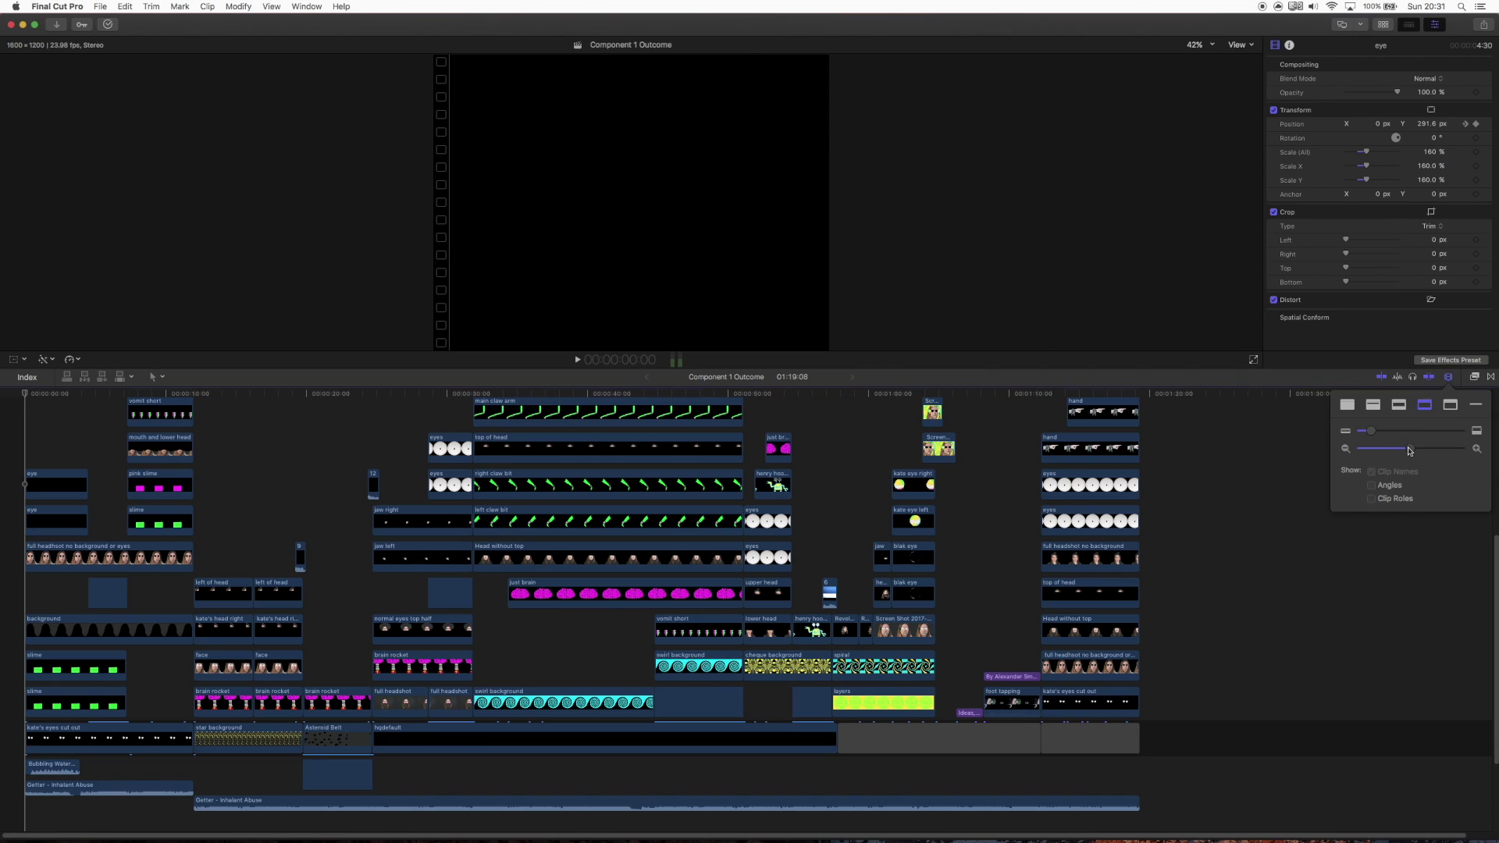
click(1448, 379)
click(1145, 395)
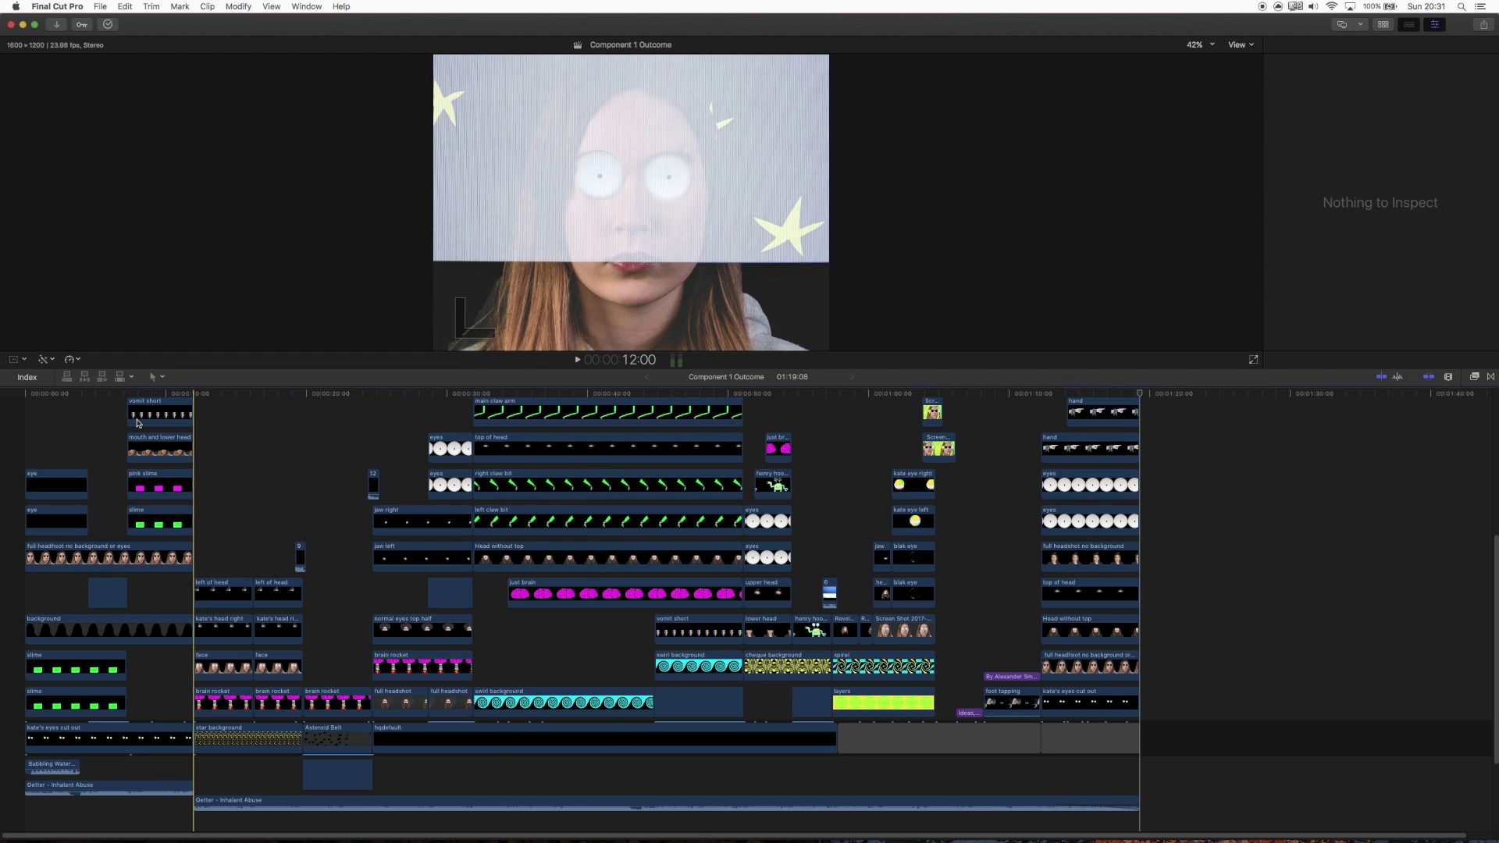
Step: Play the opening scene from 1:14 to review the eye opening and the slime animation
click(83, 398)
click(78, 395)
mouse_move(60, 395)
mouse_down()
mouse_move(191, 391)
mouse_move(30, 396)
mouse_move(50, 403)
mouse_up()
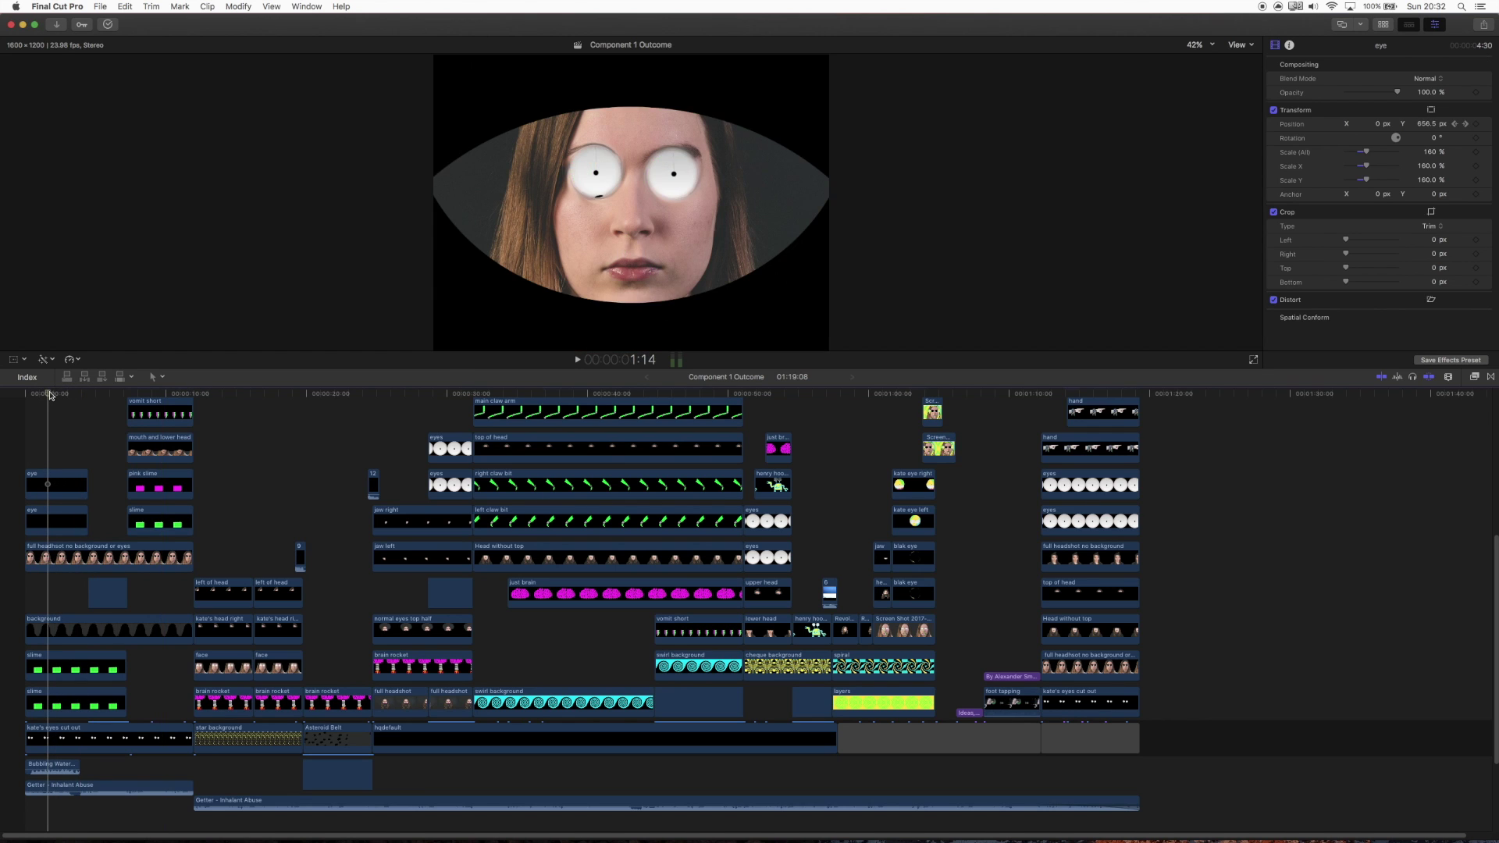
key(space)
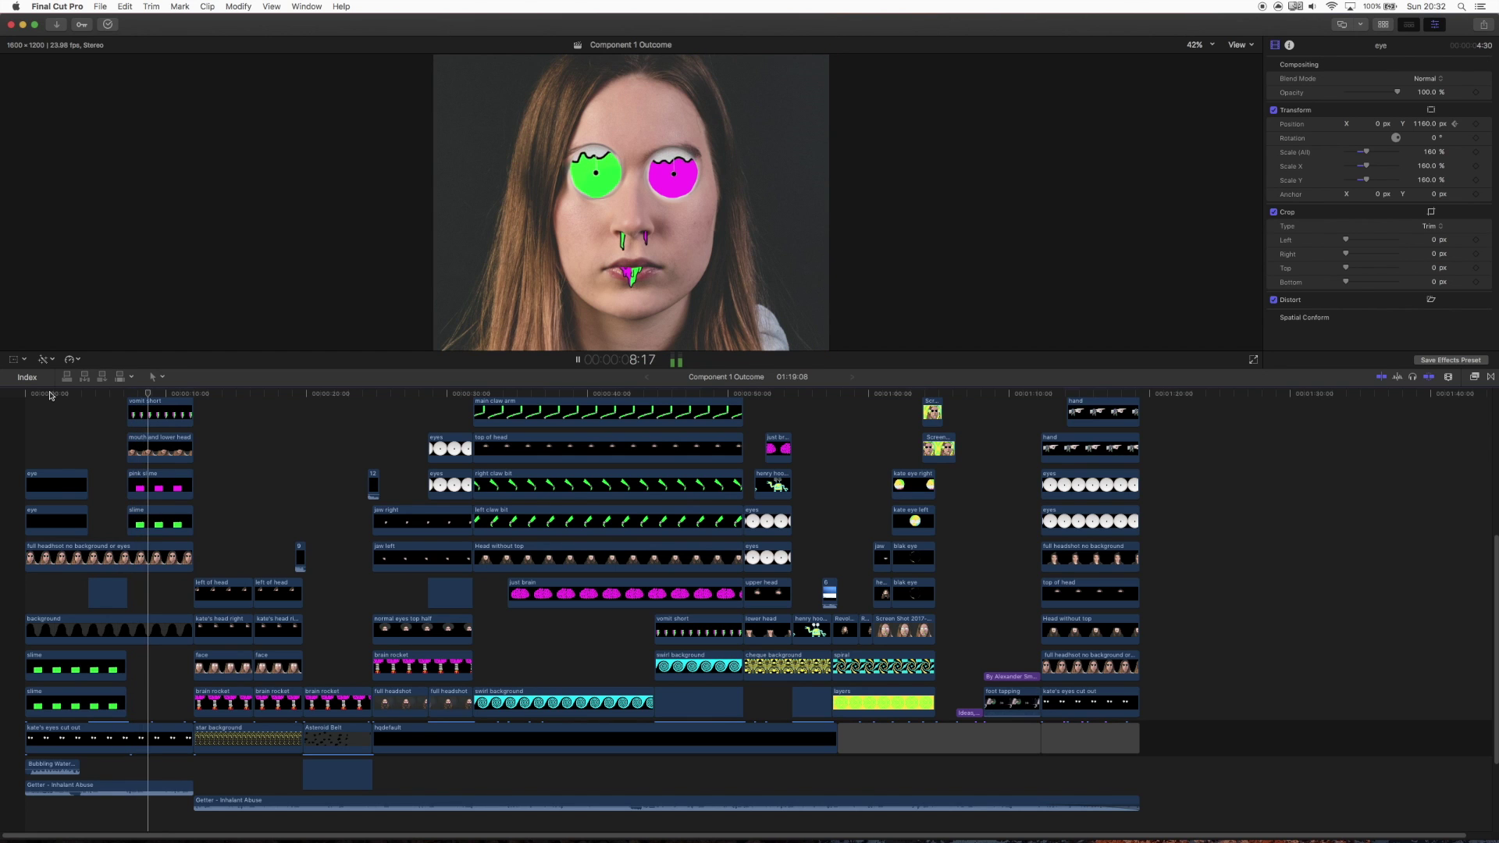
key(space)
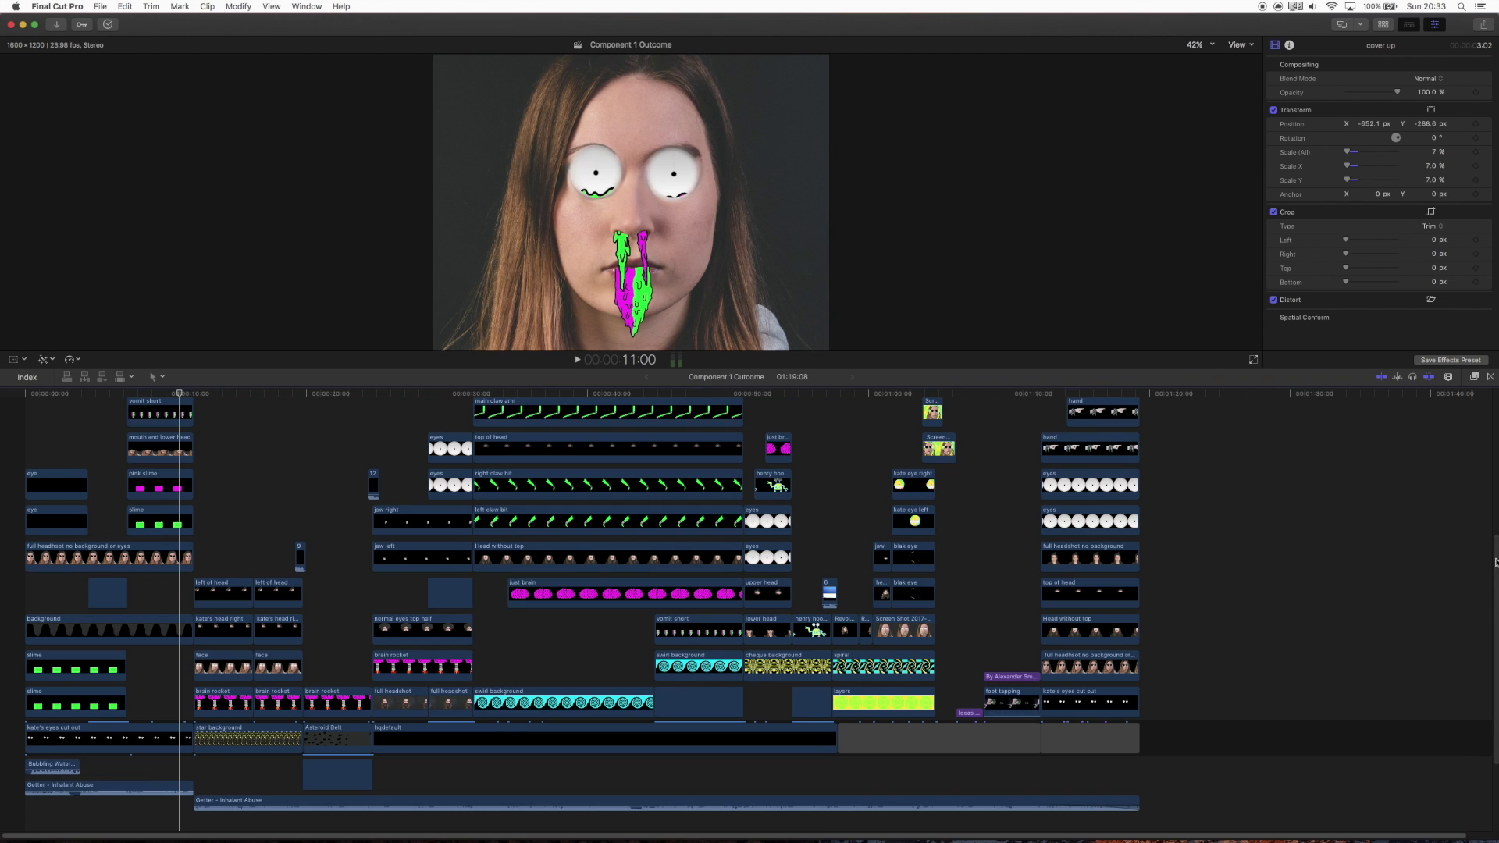
Step: Examine the stacked clip layers of the opening scene, from the topmost cover up clip down to the audio tracks
scroll(1491, 542, up, 5)
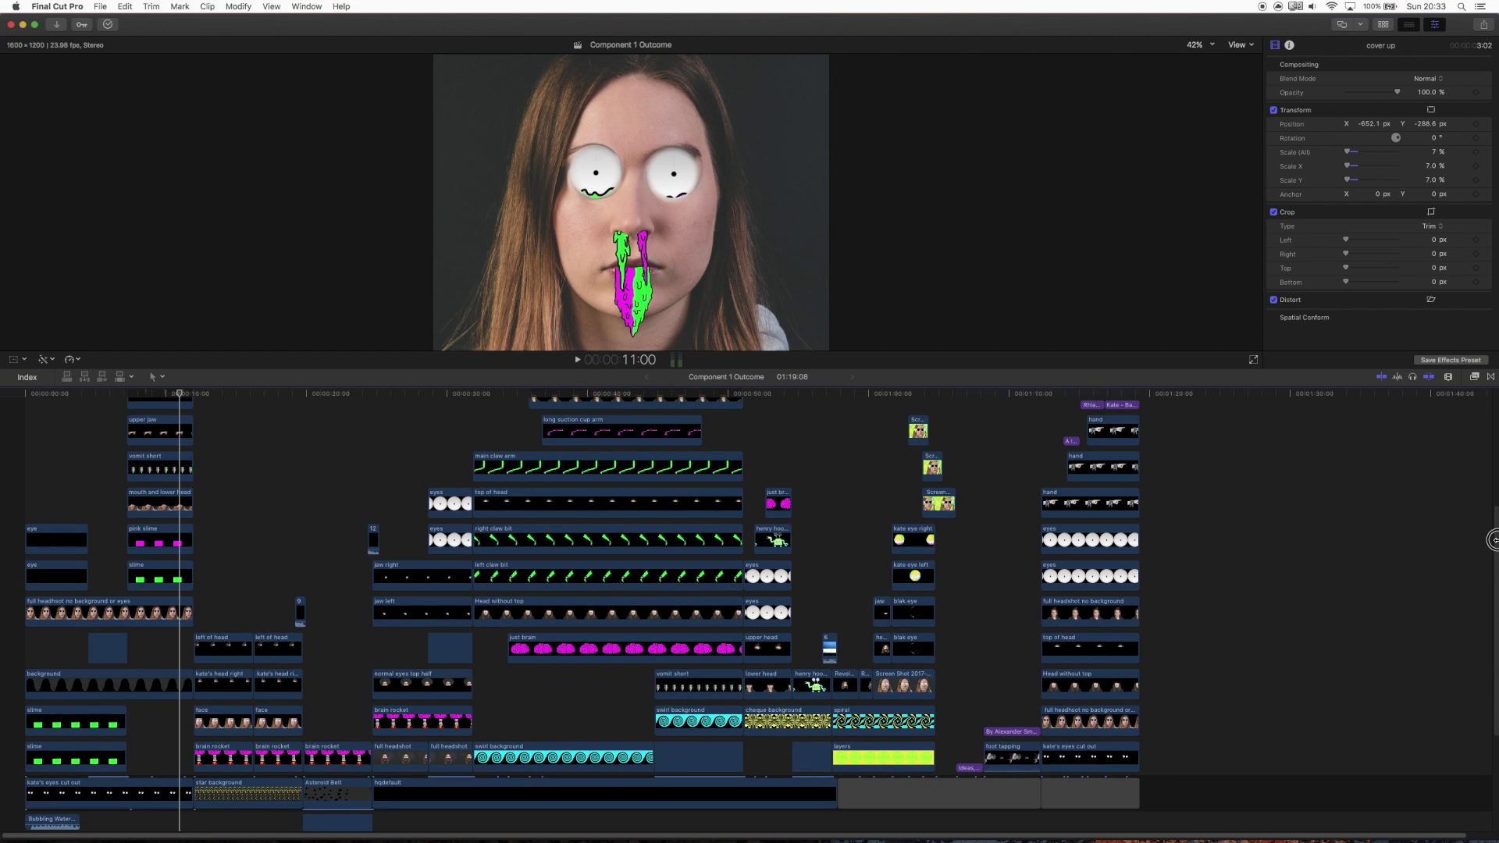
scroll(1492, 536, up, 10)
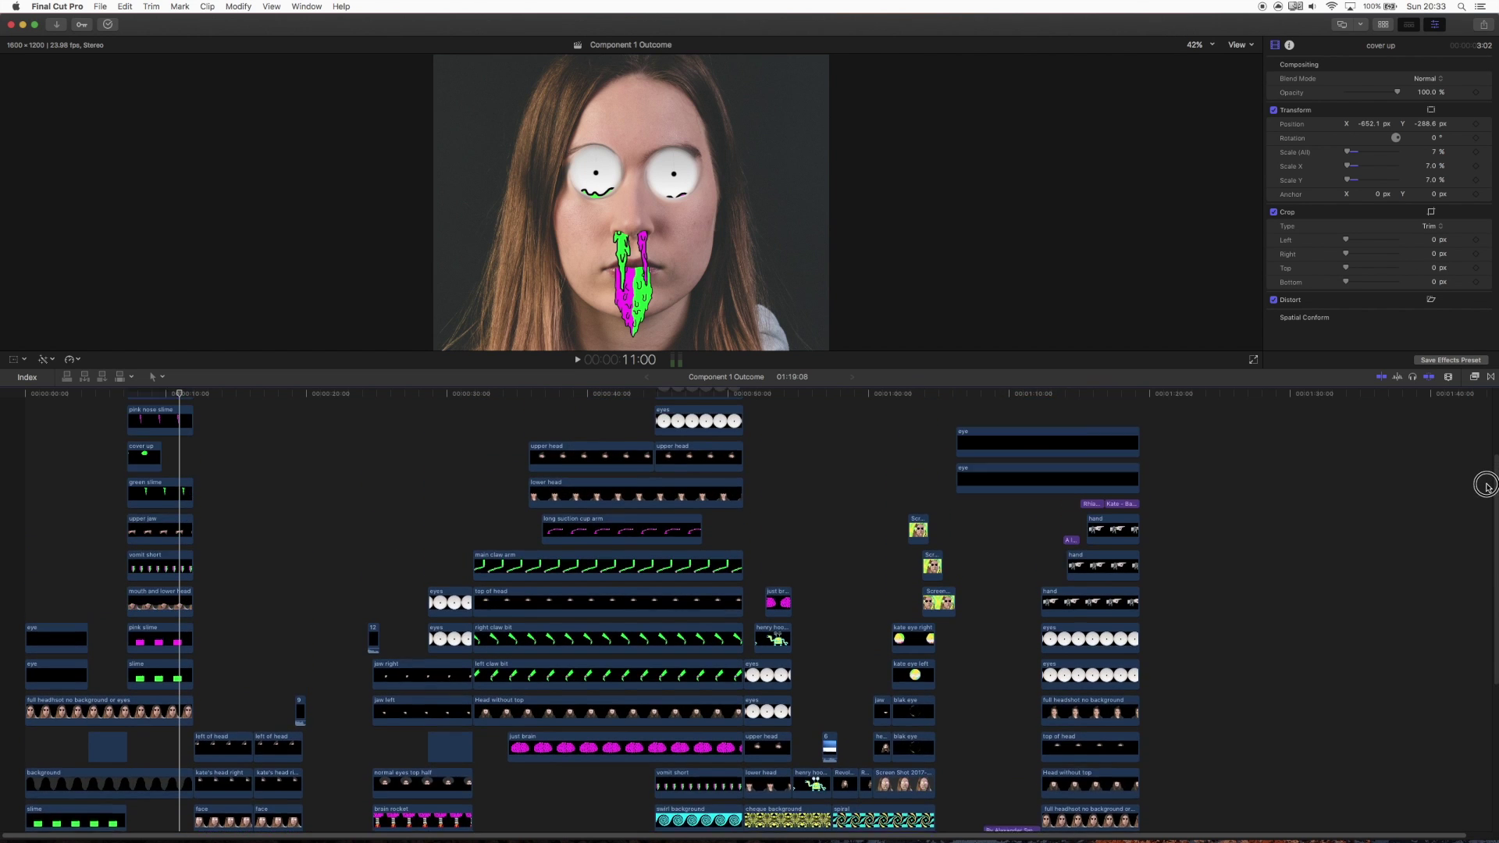
scroll(1485, 472, up, 7)
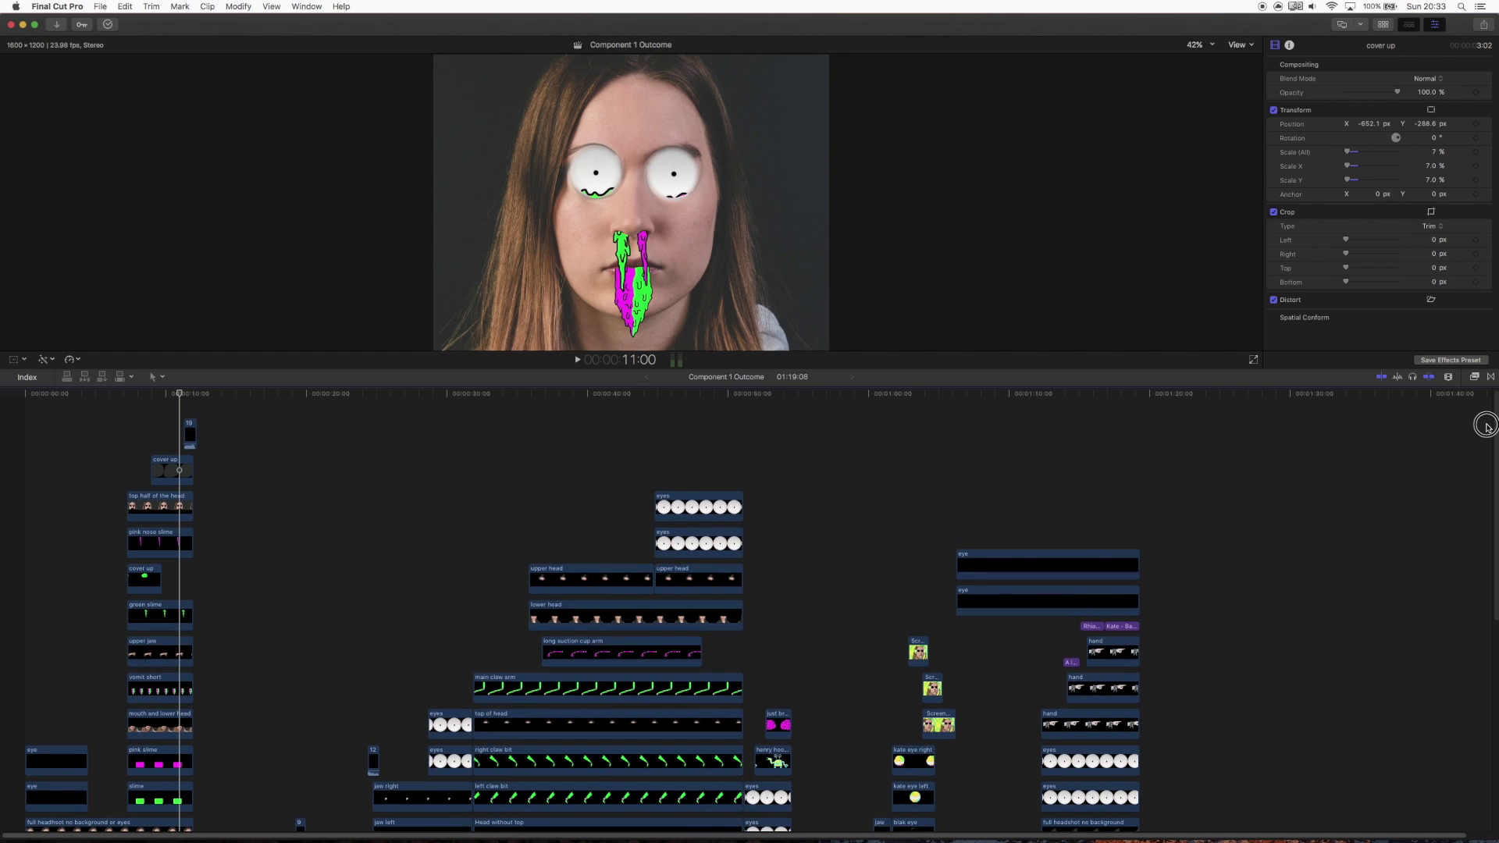
scroll(1486, 426, down, 15)
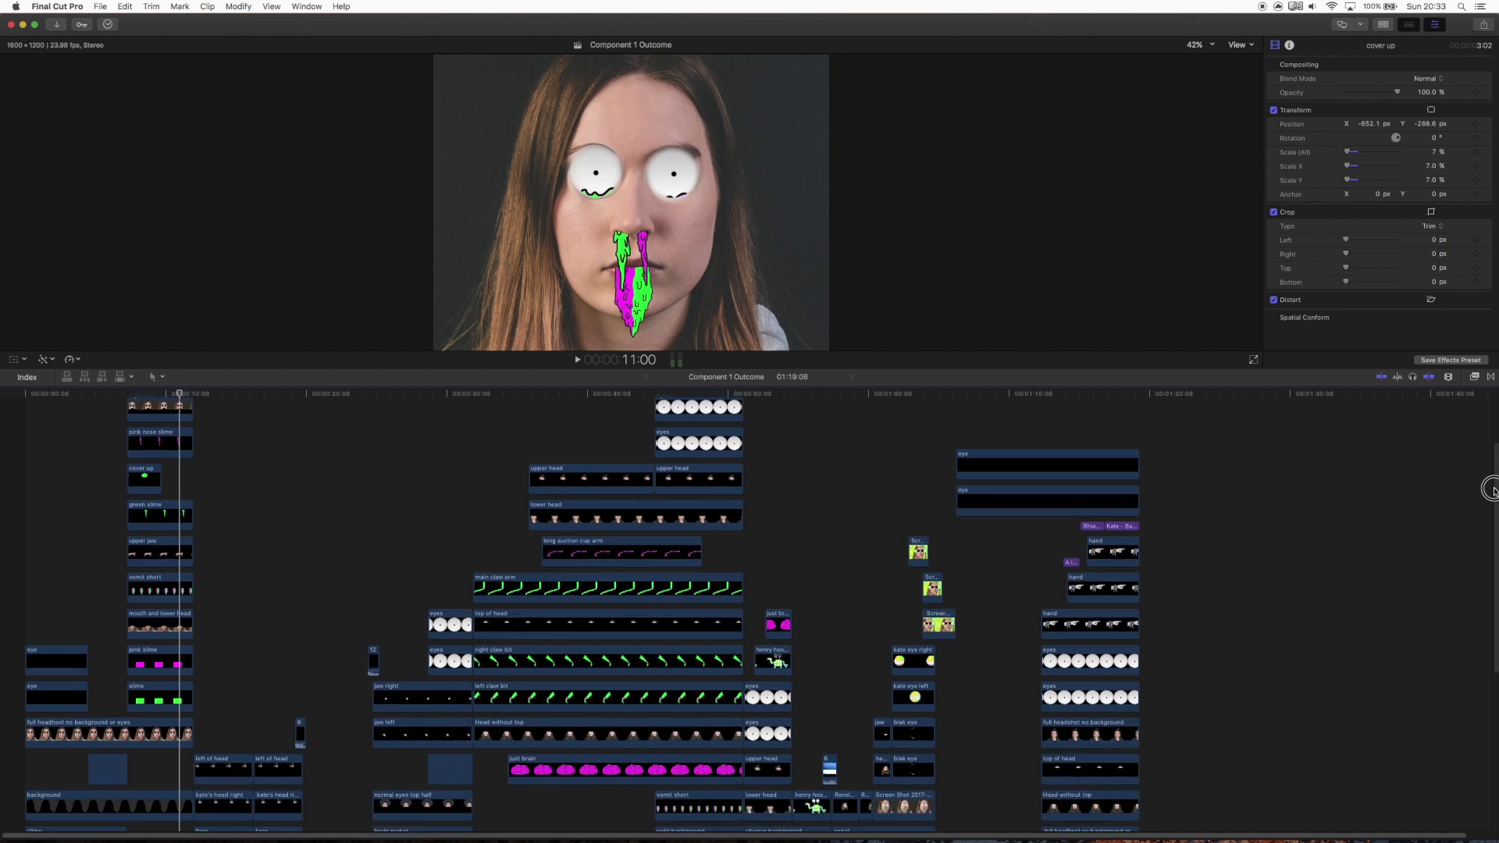
scroll(1491, 556, down, 9)
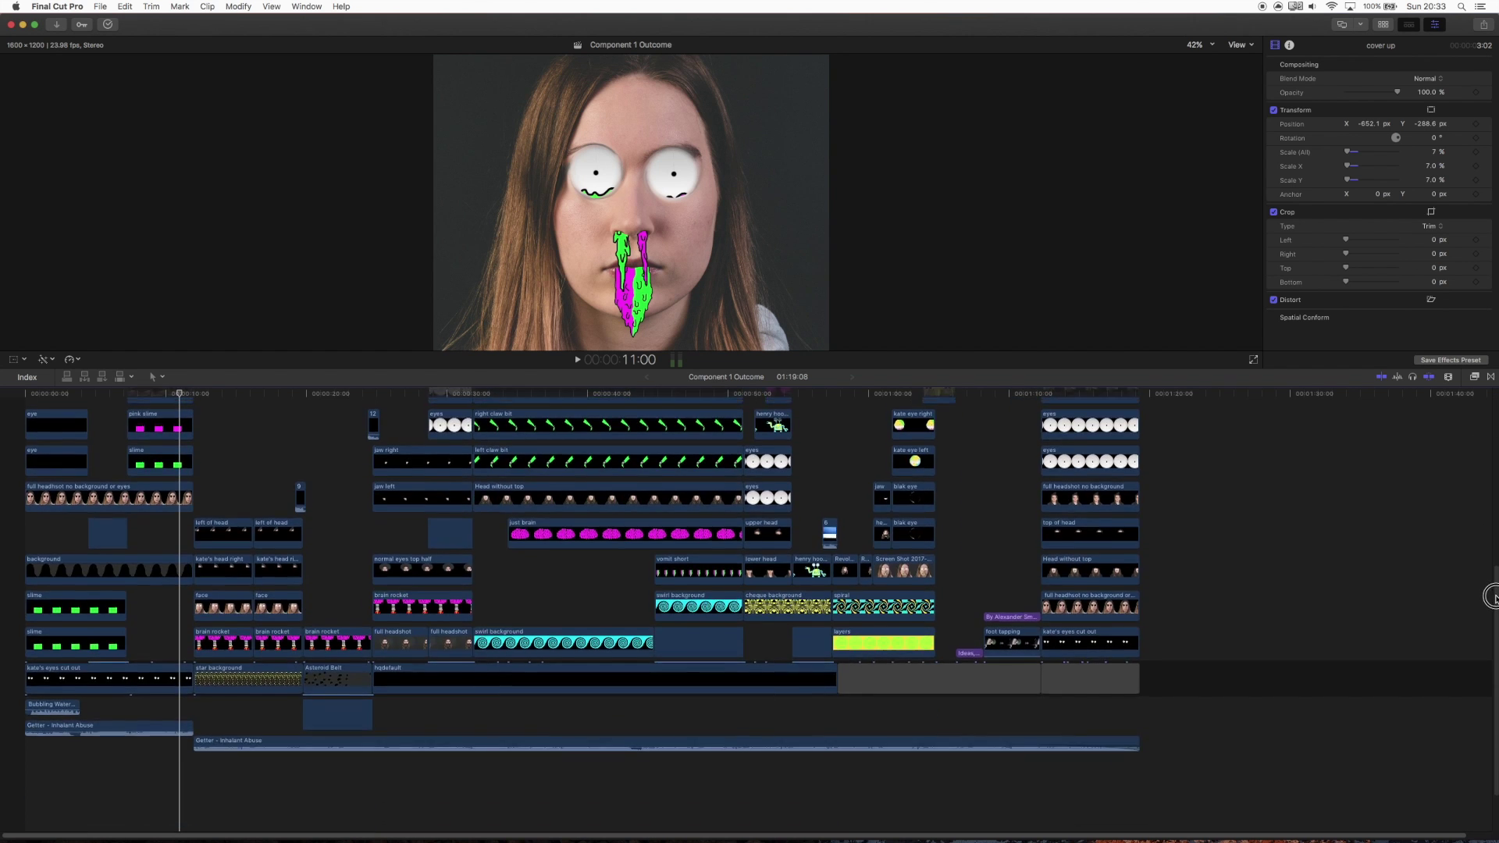
scroll(1491, 582, up, 4)
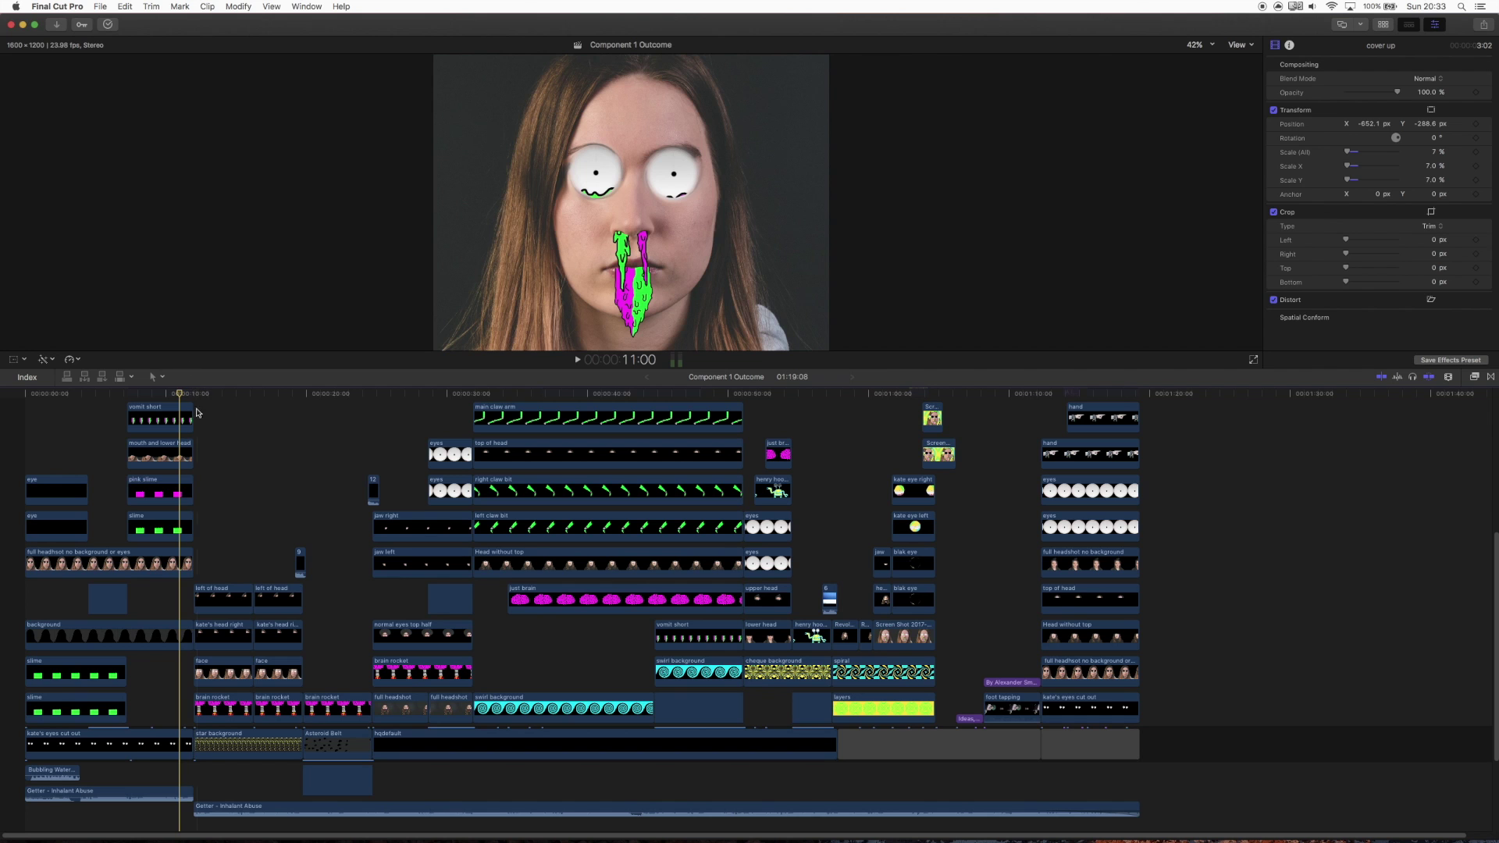
scroll(181, 394, down, 4)
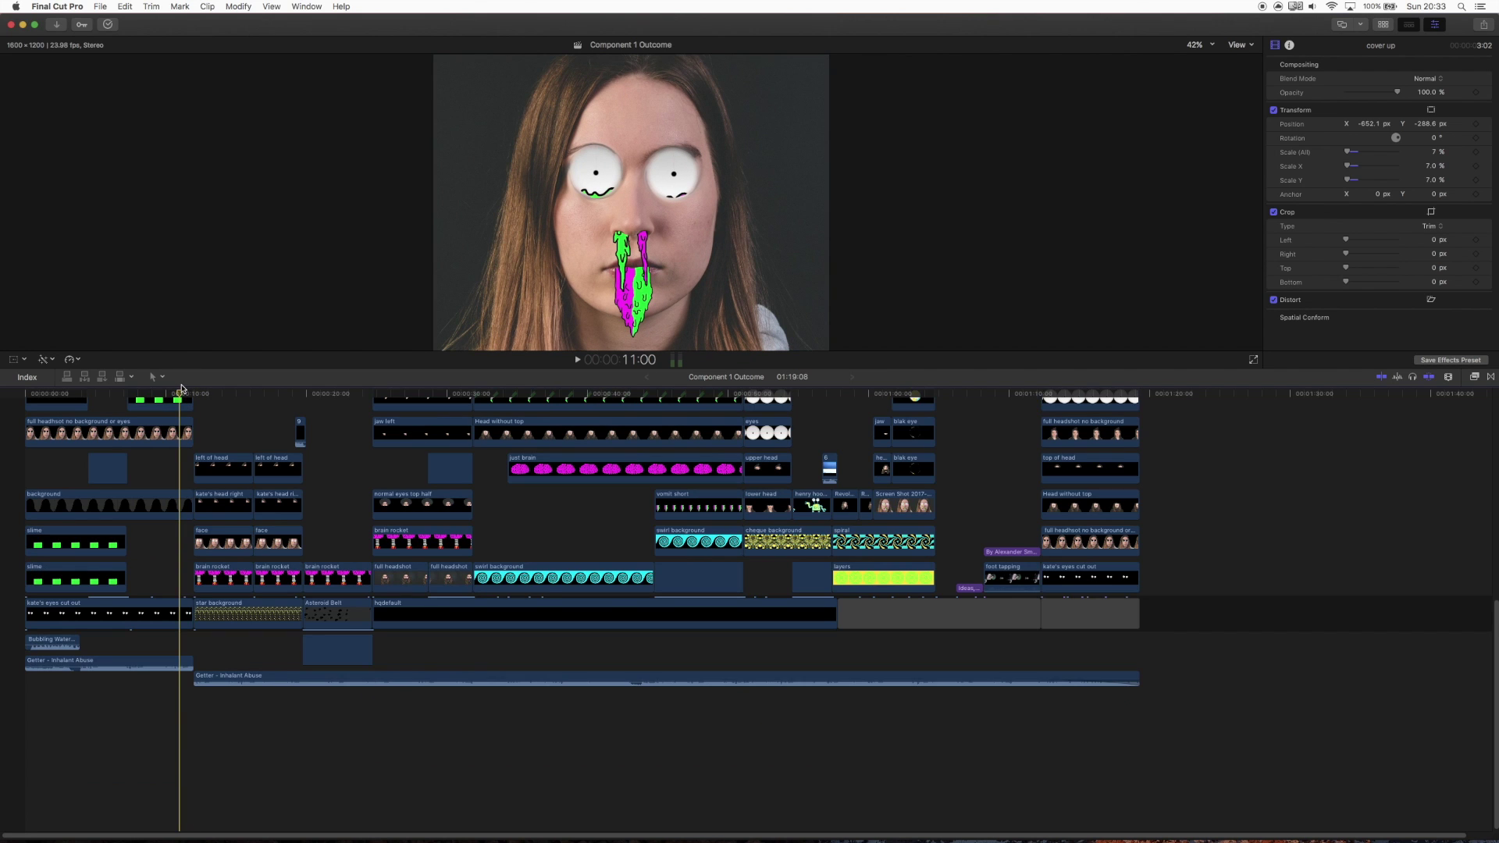
scroll(180, 460, up, 6)
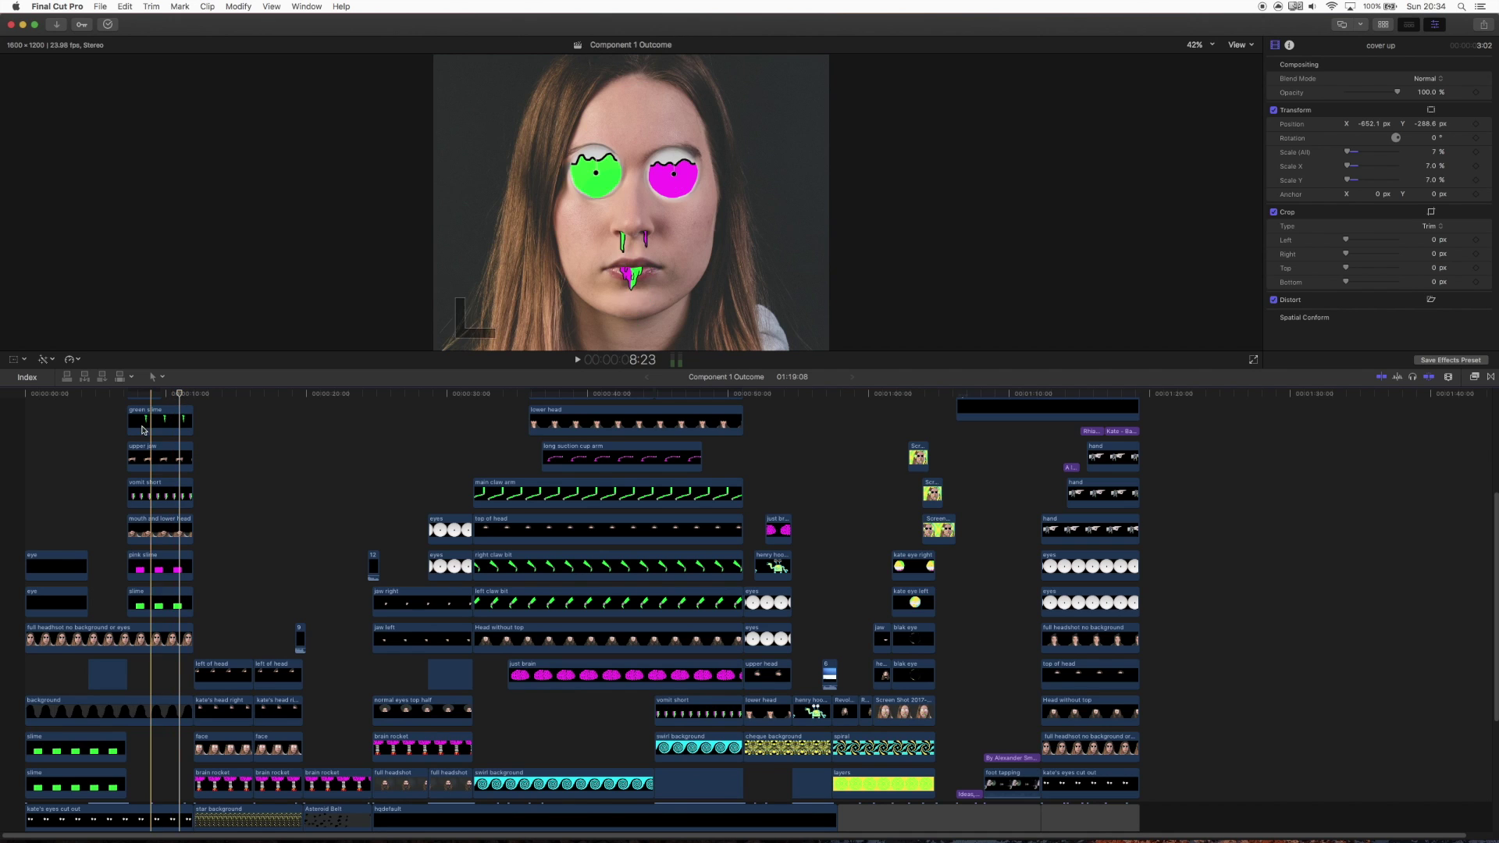
Step: Disable the upper jaw clip to inspect the slime frame at 9:18 without it, and re-enable the clip
click(134, 399)
click(137, 460)
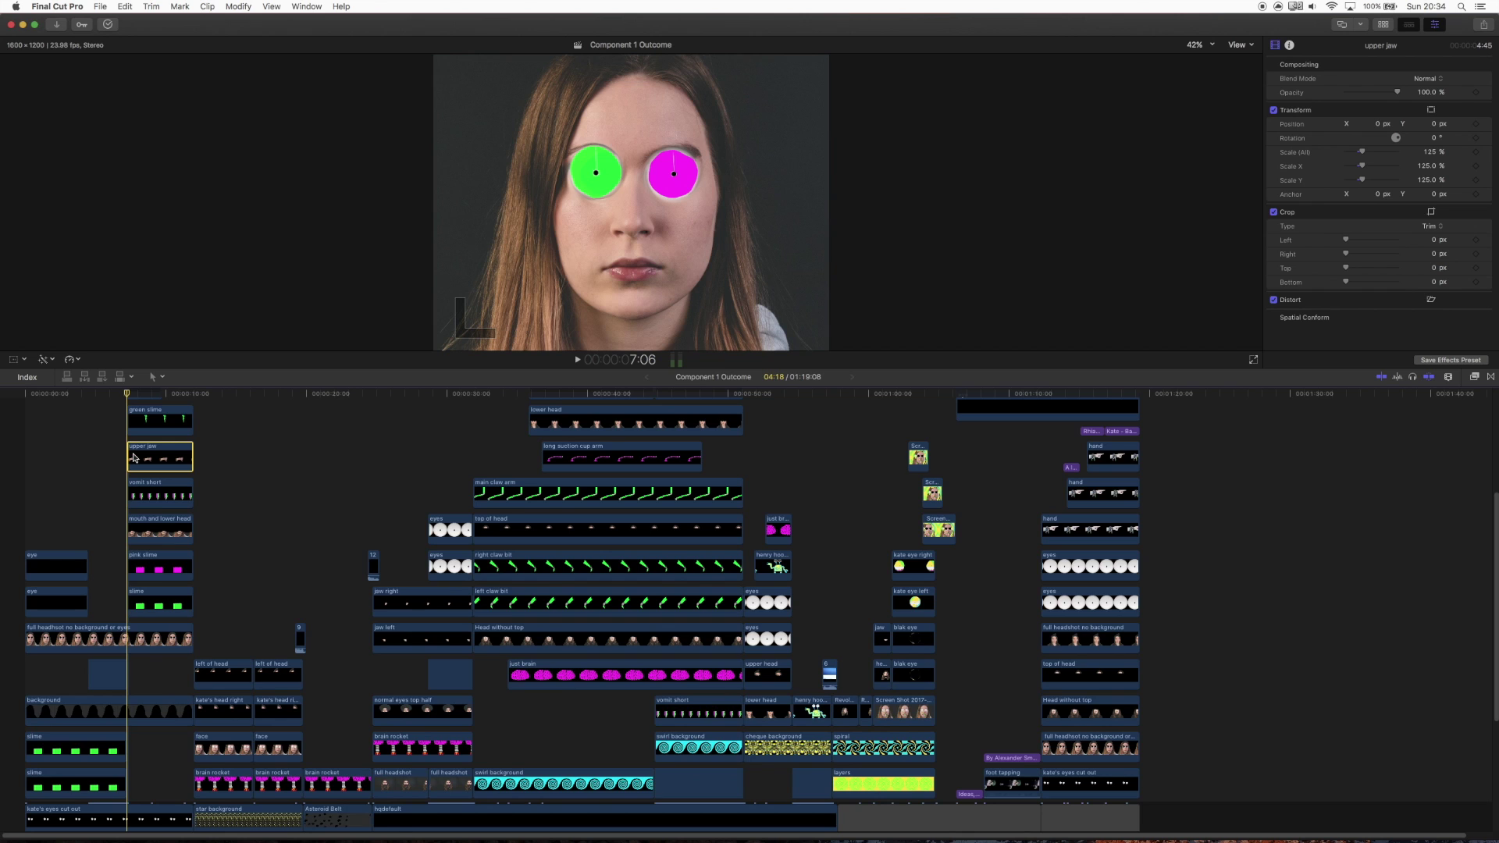
key(v)
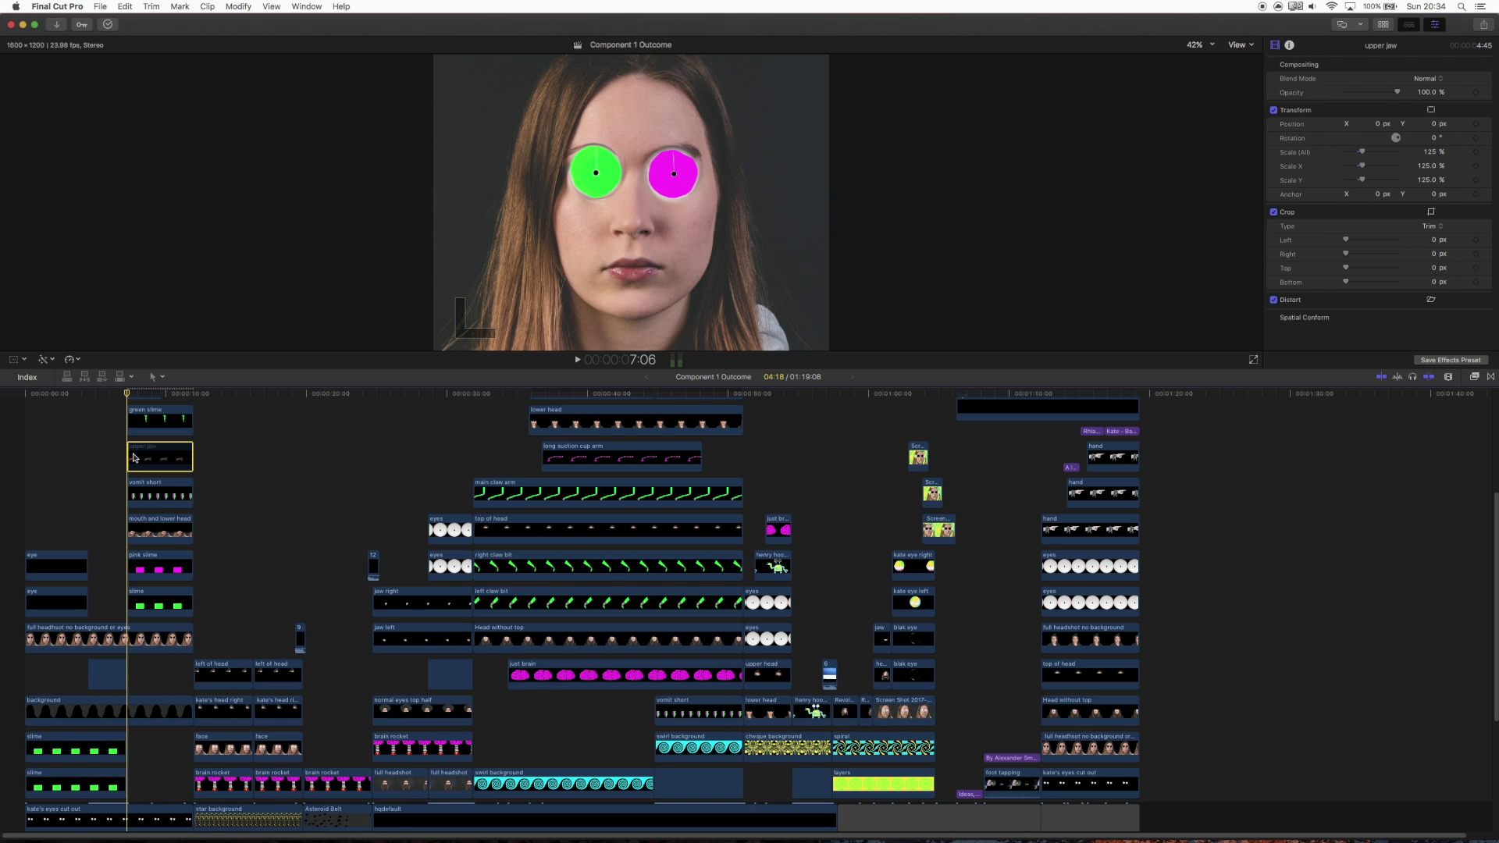
click(162, 395)
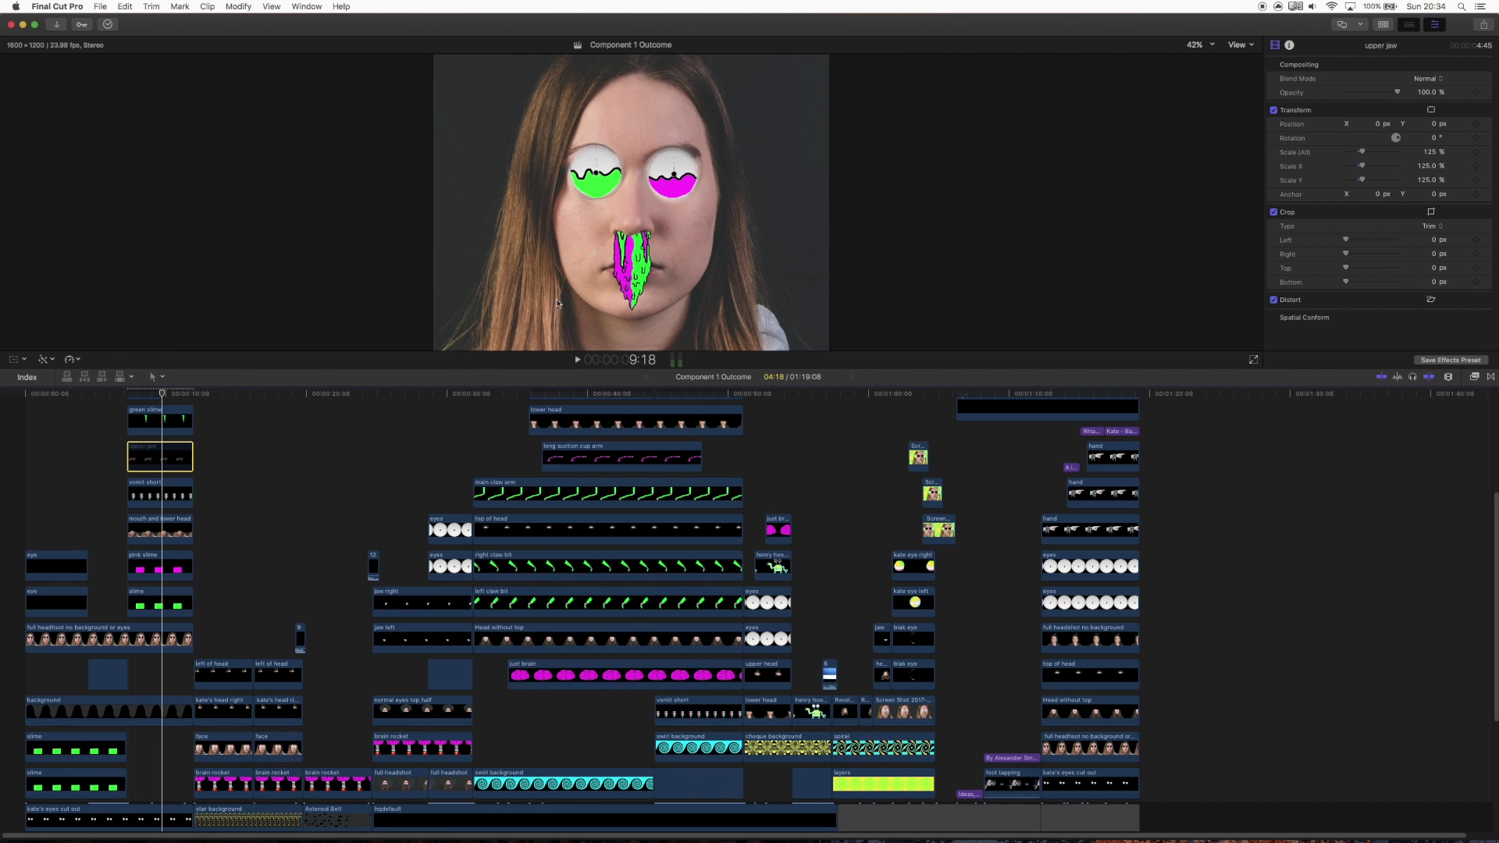
key(v)
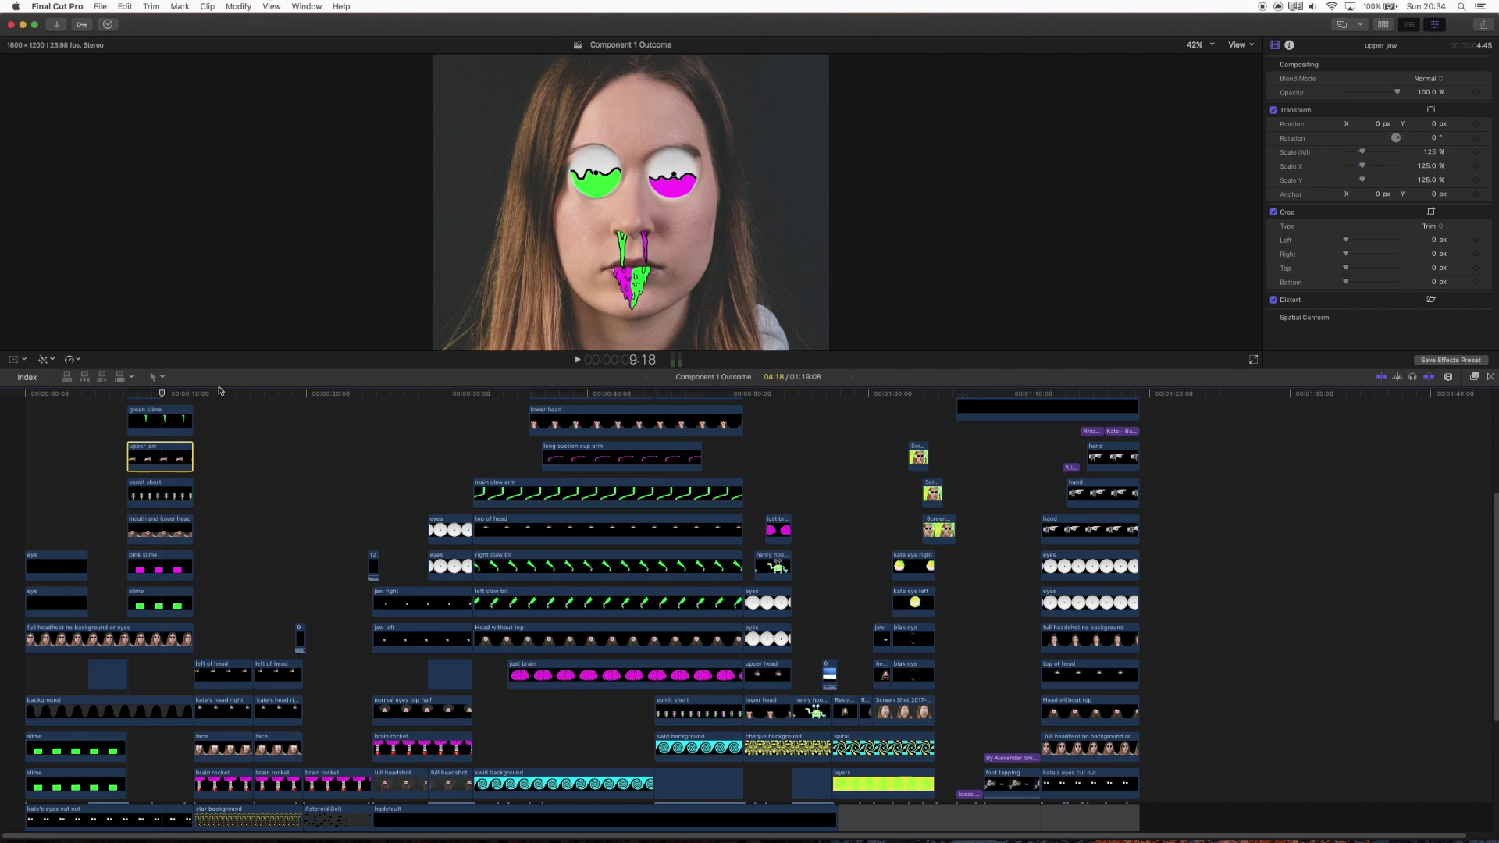
Step: Scrub through the slime dripping from the nose and mouth between 8:23 and 9:18
click(152, 394)
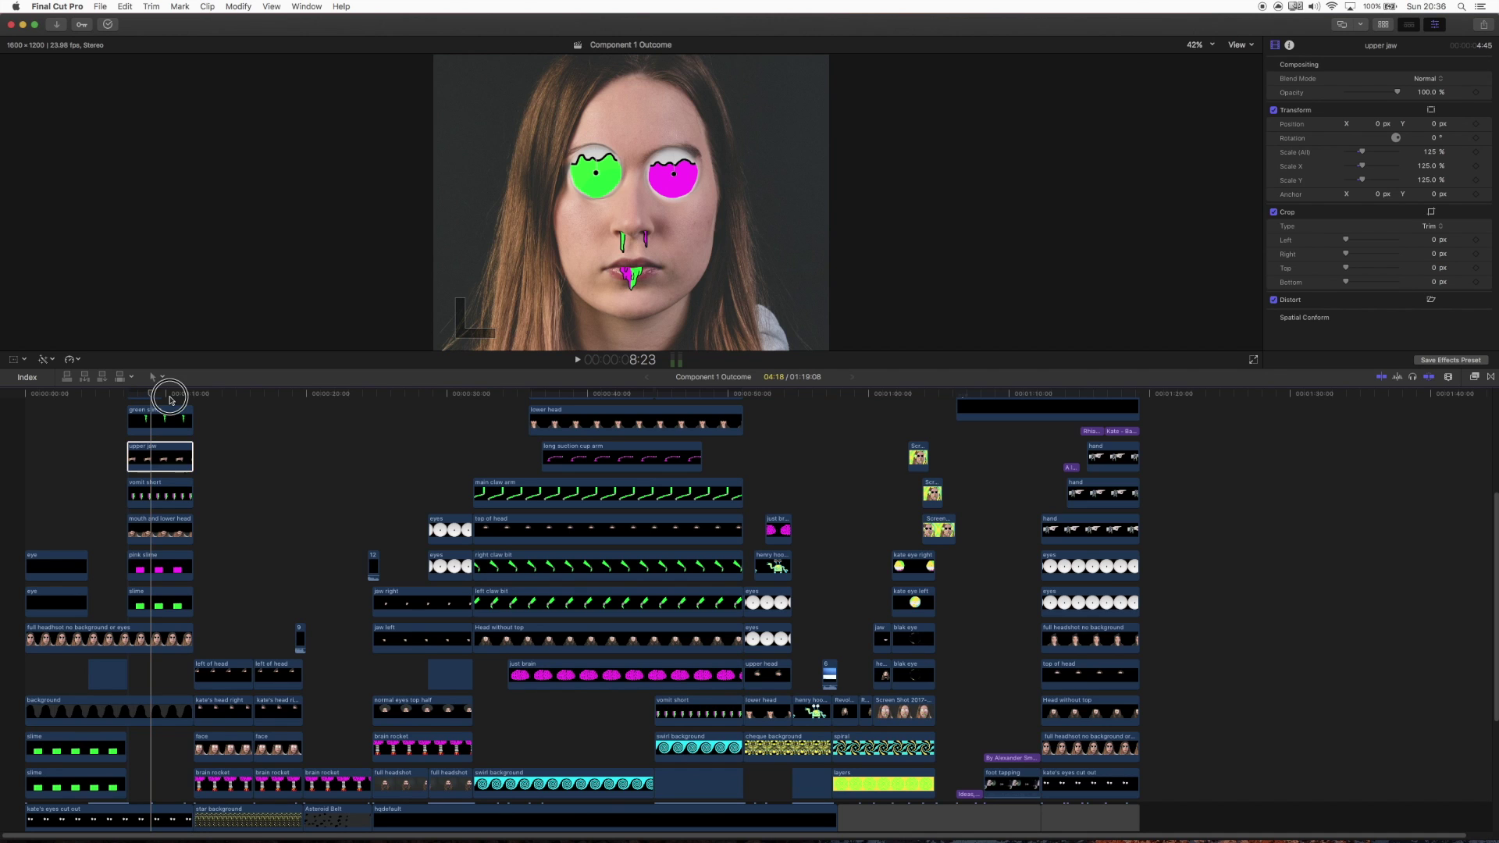
mouse_move(150, 395)
mouse_down()
mouse_move(166, 394)
mouse_move(152, 394)
mouse_up()
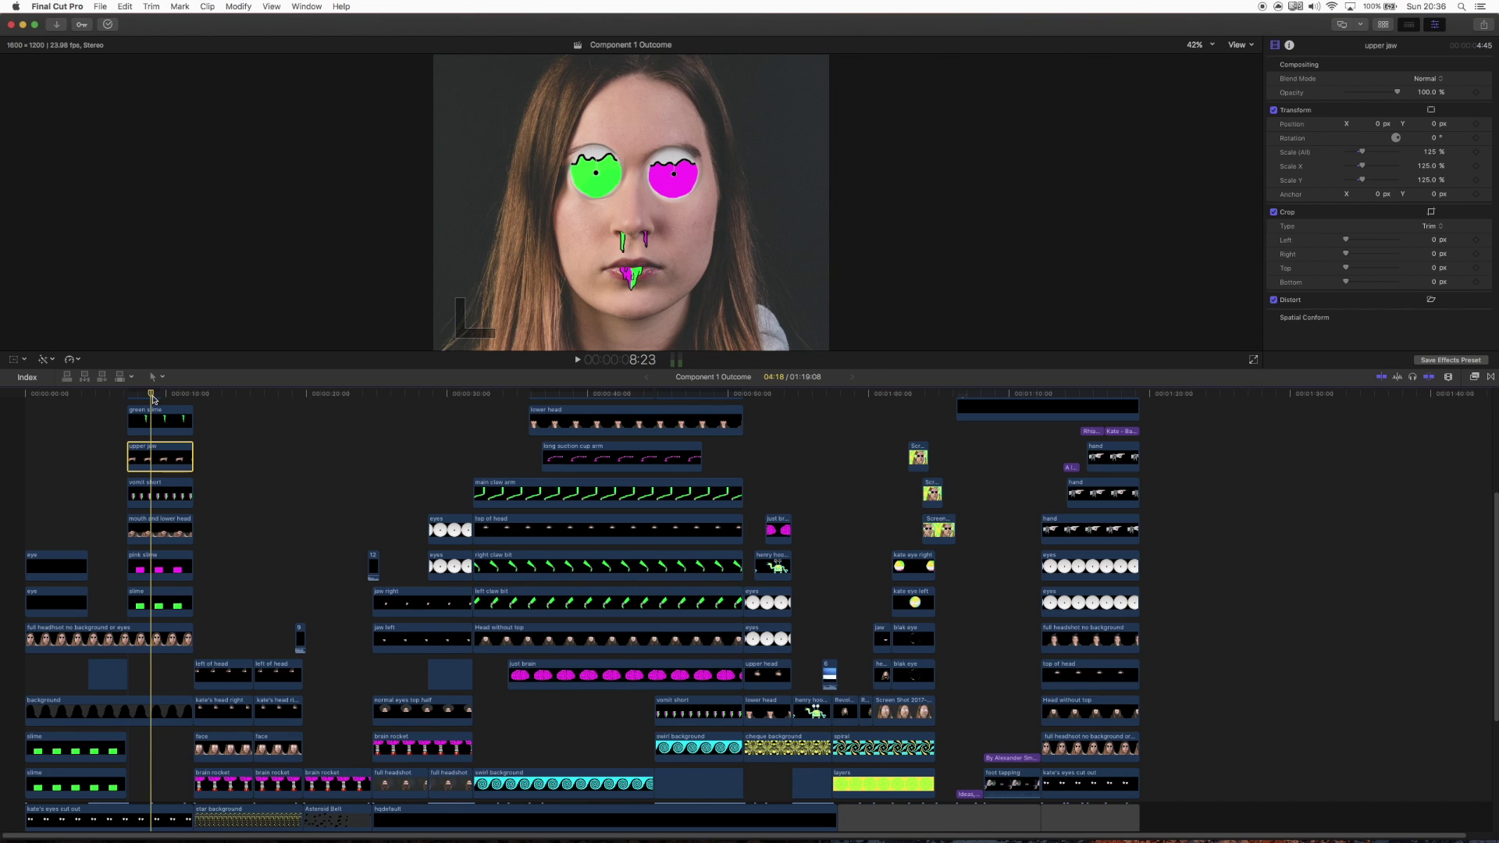
mouse_move(153, 396)
mouse_down()
mouse_move(135, 398)
mouse_move(162, 395)
mouse_up()
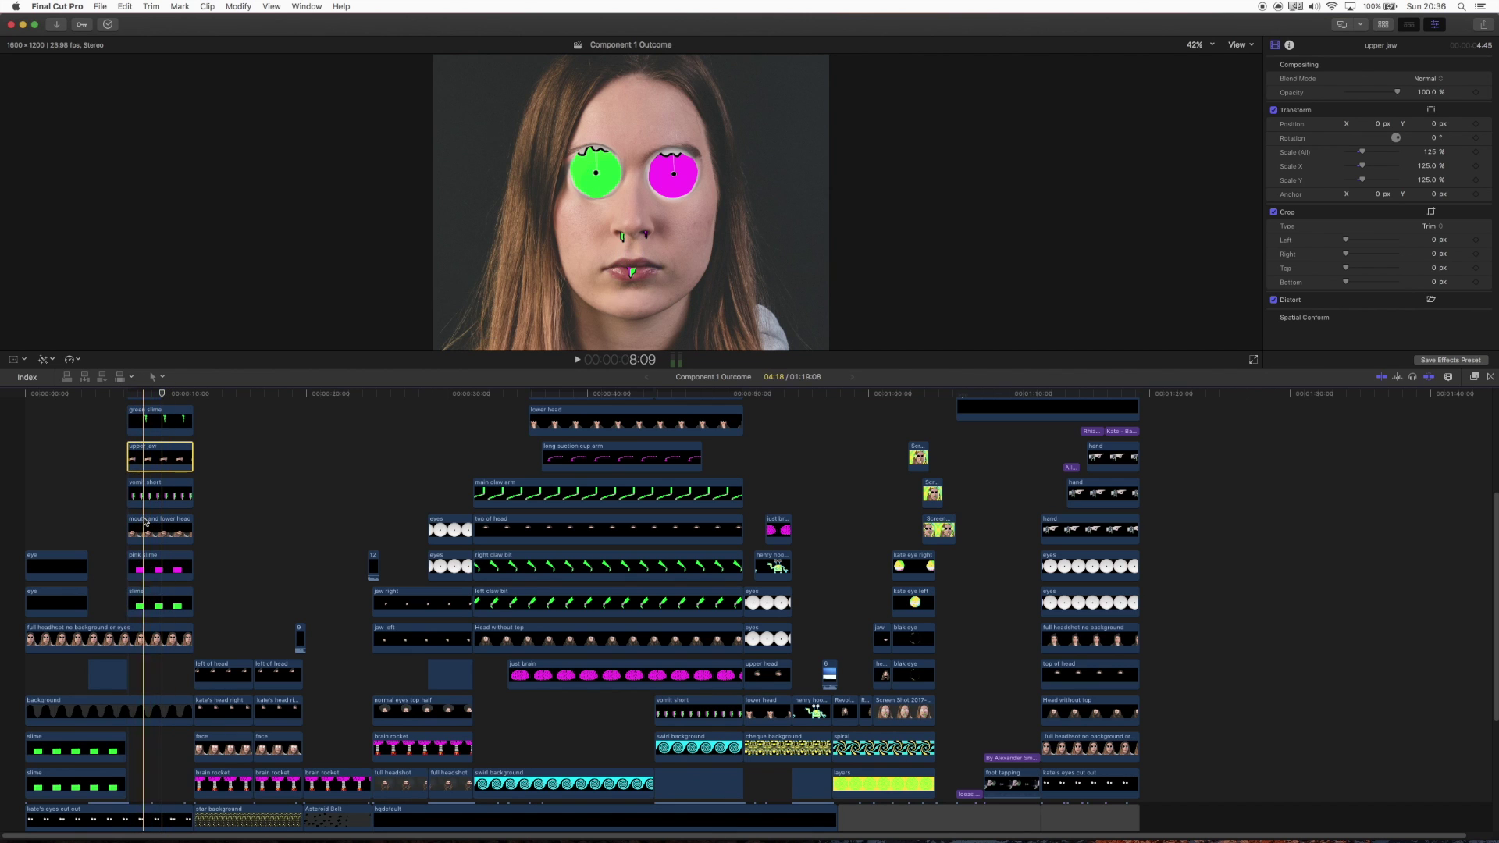
Step: Disable the top half of the head clip in the slime scene to inspect the frame without it, and re-enable it
scroll(144, 523, down, 5)
scroll(144, 519, up, 8)
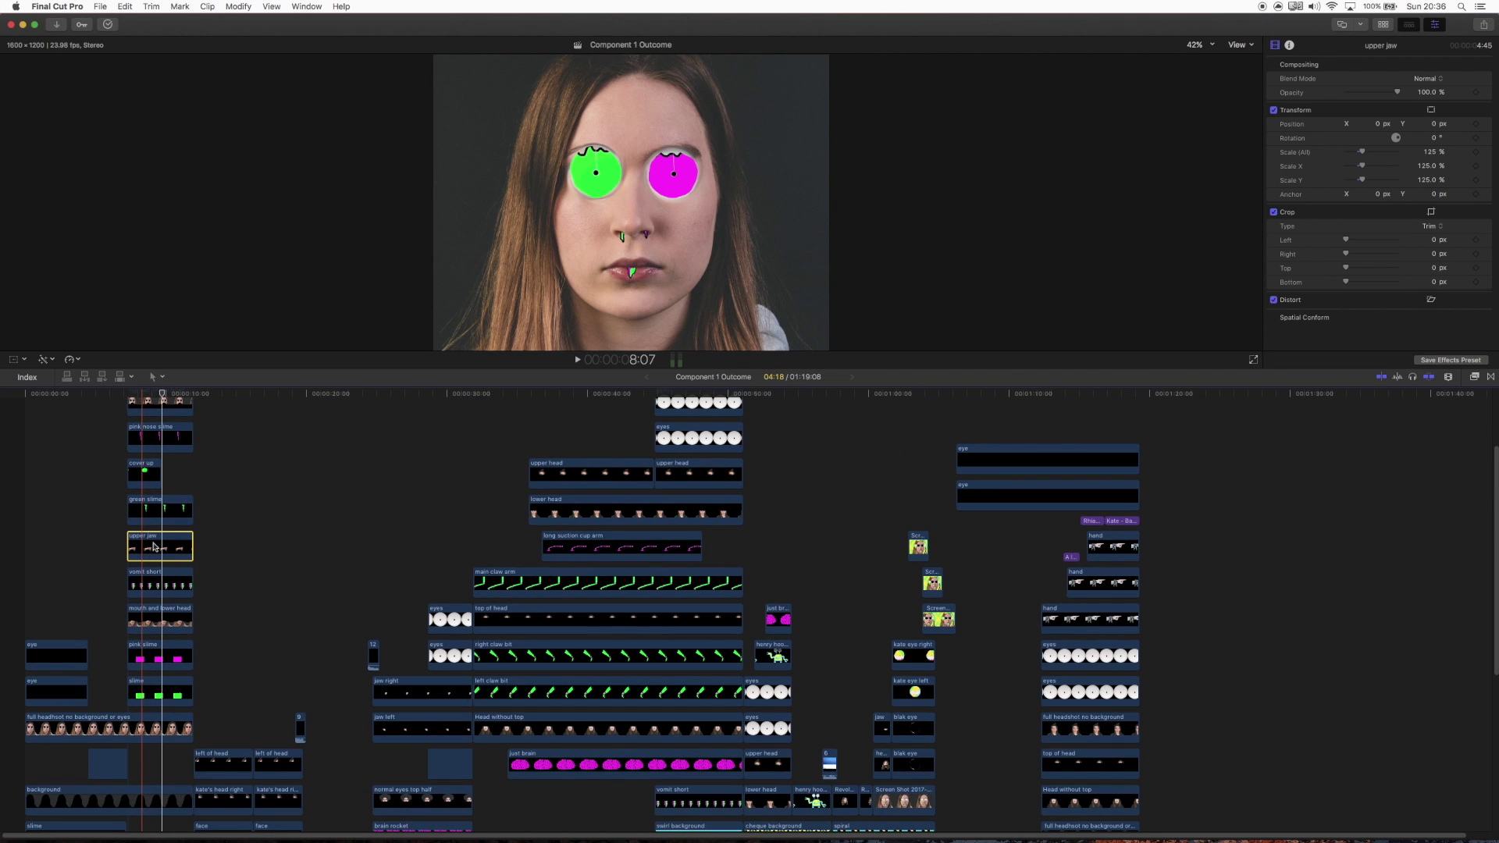
scroll(132, 522, up, 2)
scroll(132, 522, up, 1)
click(143, 462)
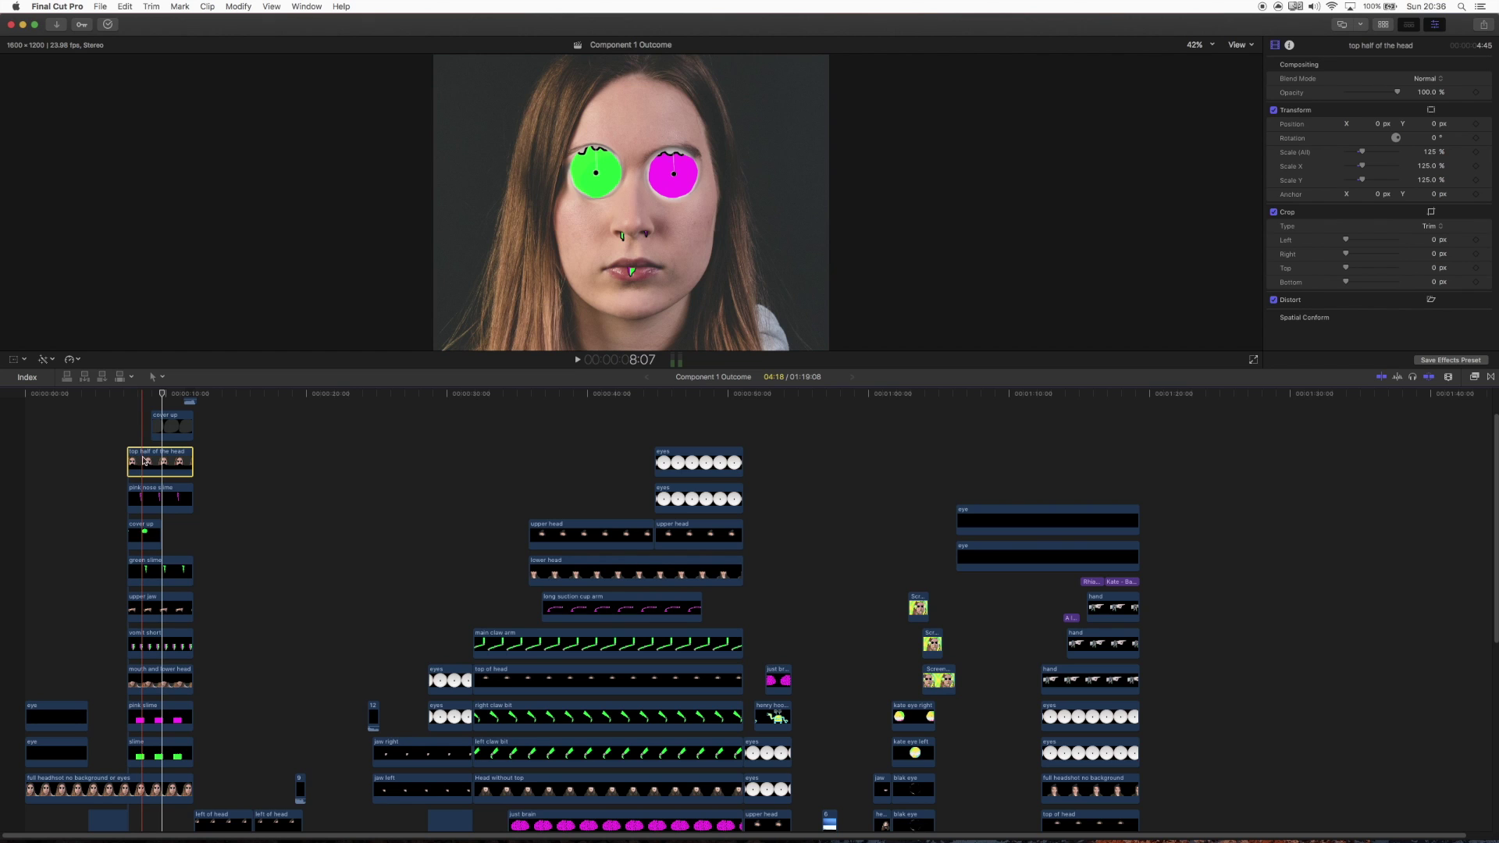
key(v)
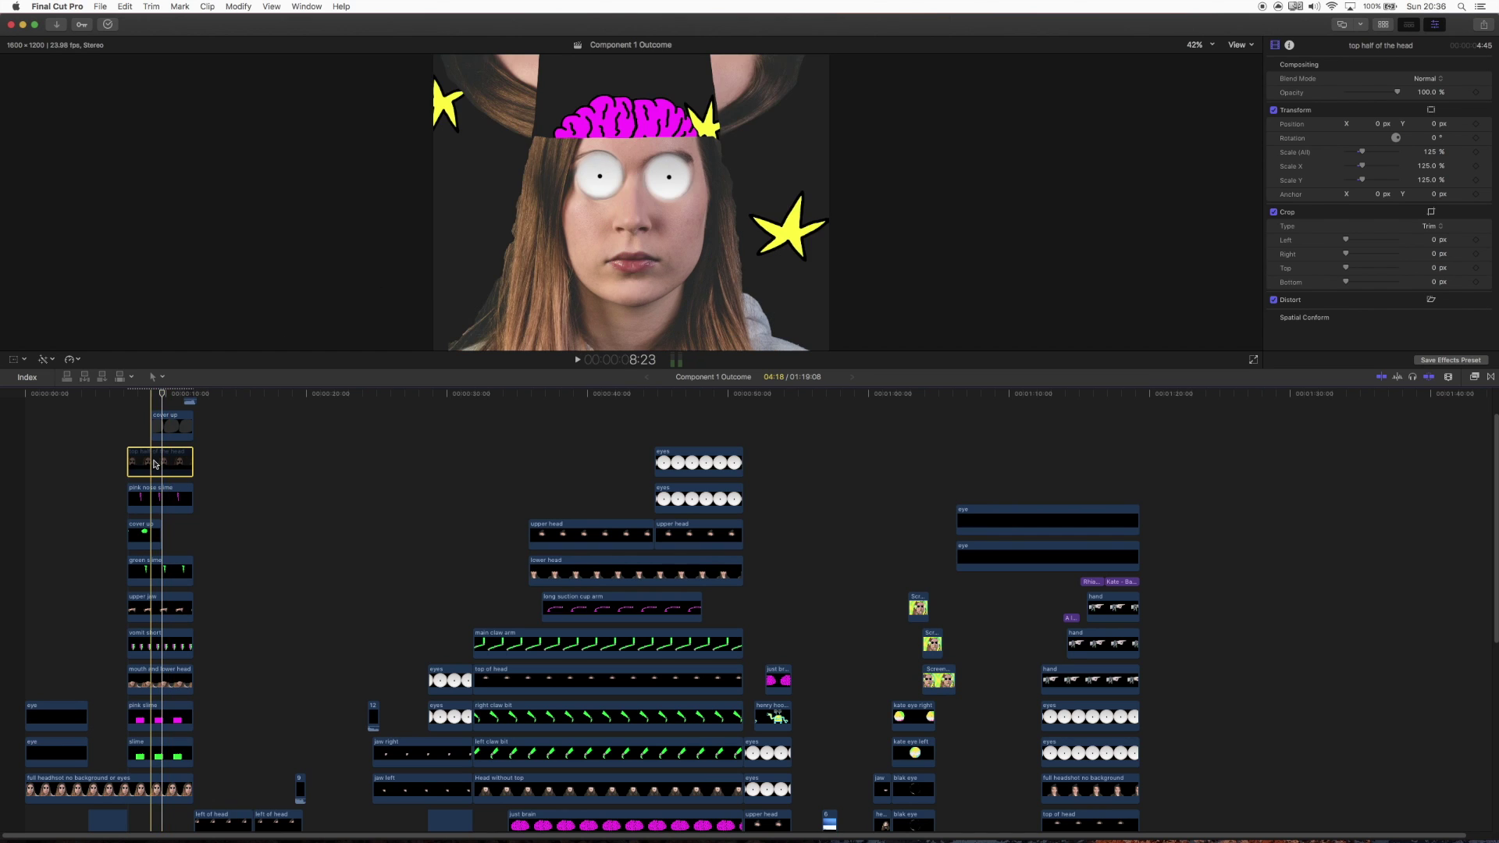
key(v)
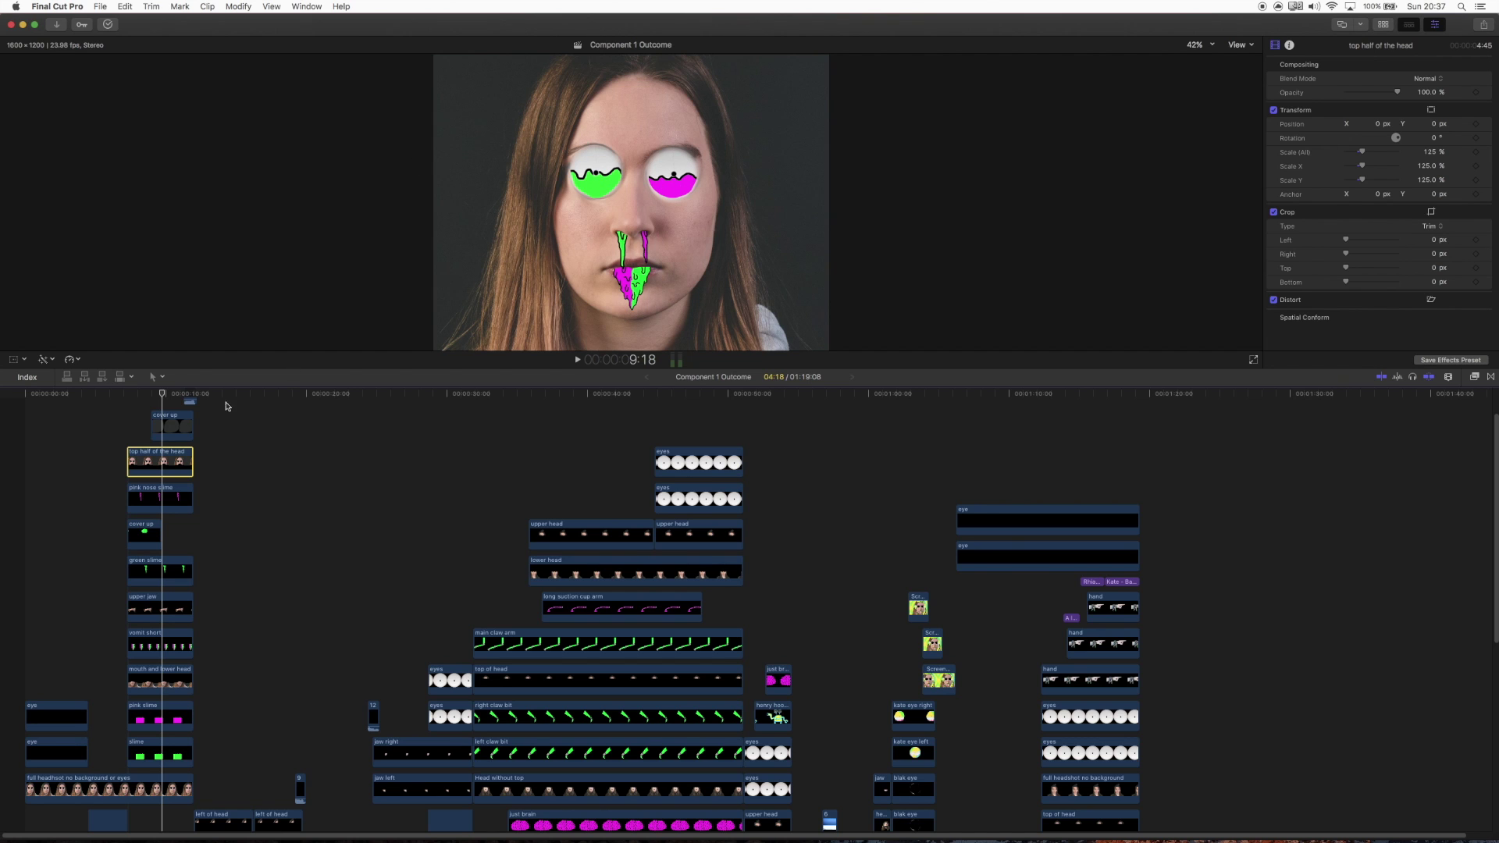
Step: Move back to 2:22 and disable the background clip to inspect the composite without it, and re-enable it
click(159, 396)
drag(158, 395, 68, 409)
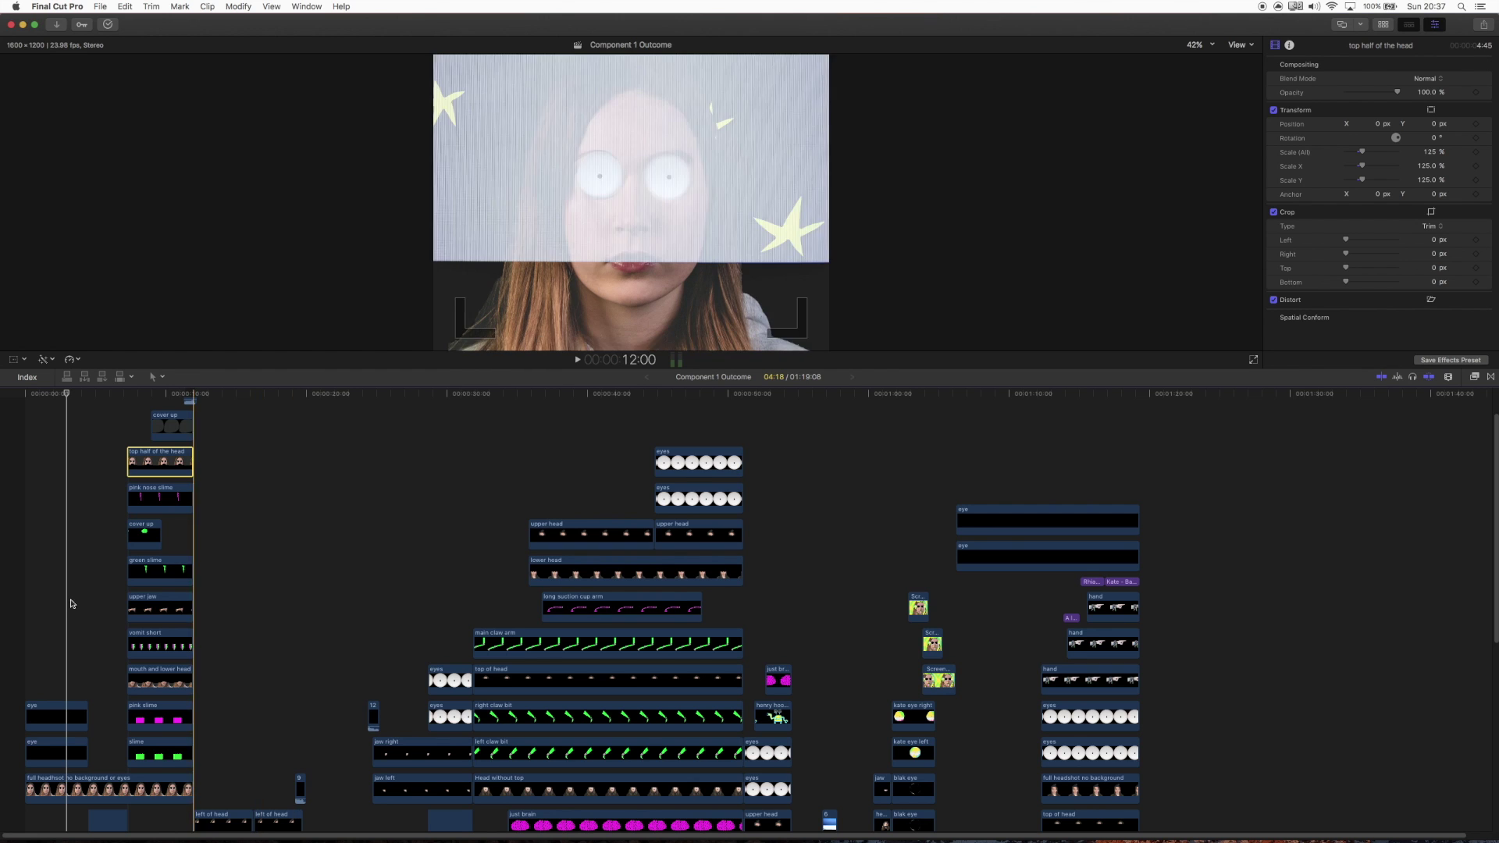
scroll(67, 625, down, 5)
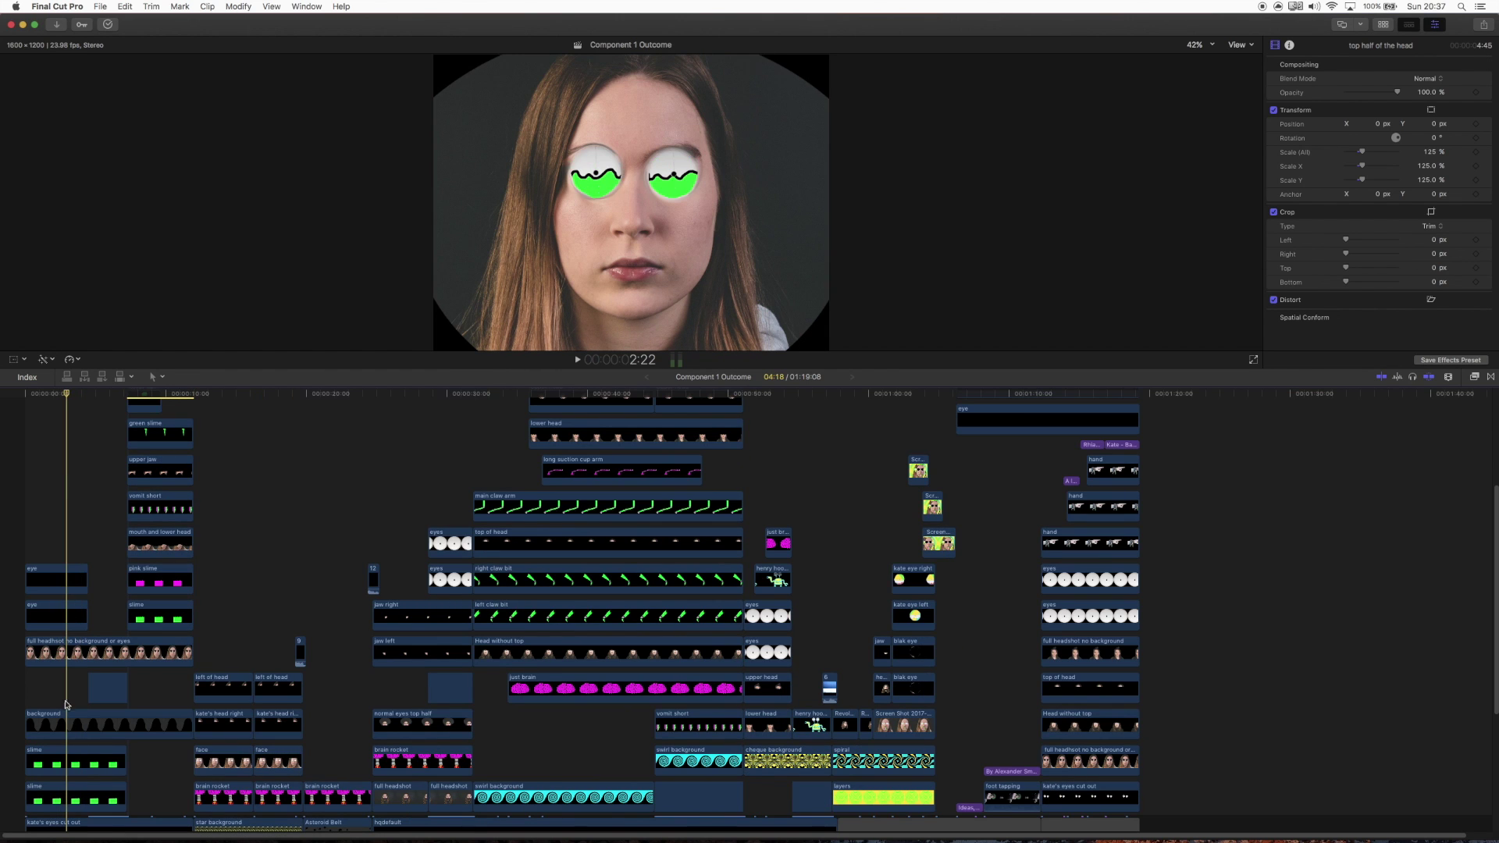
click(68, 723)
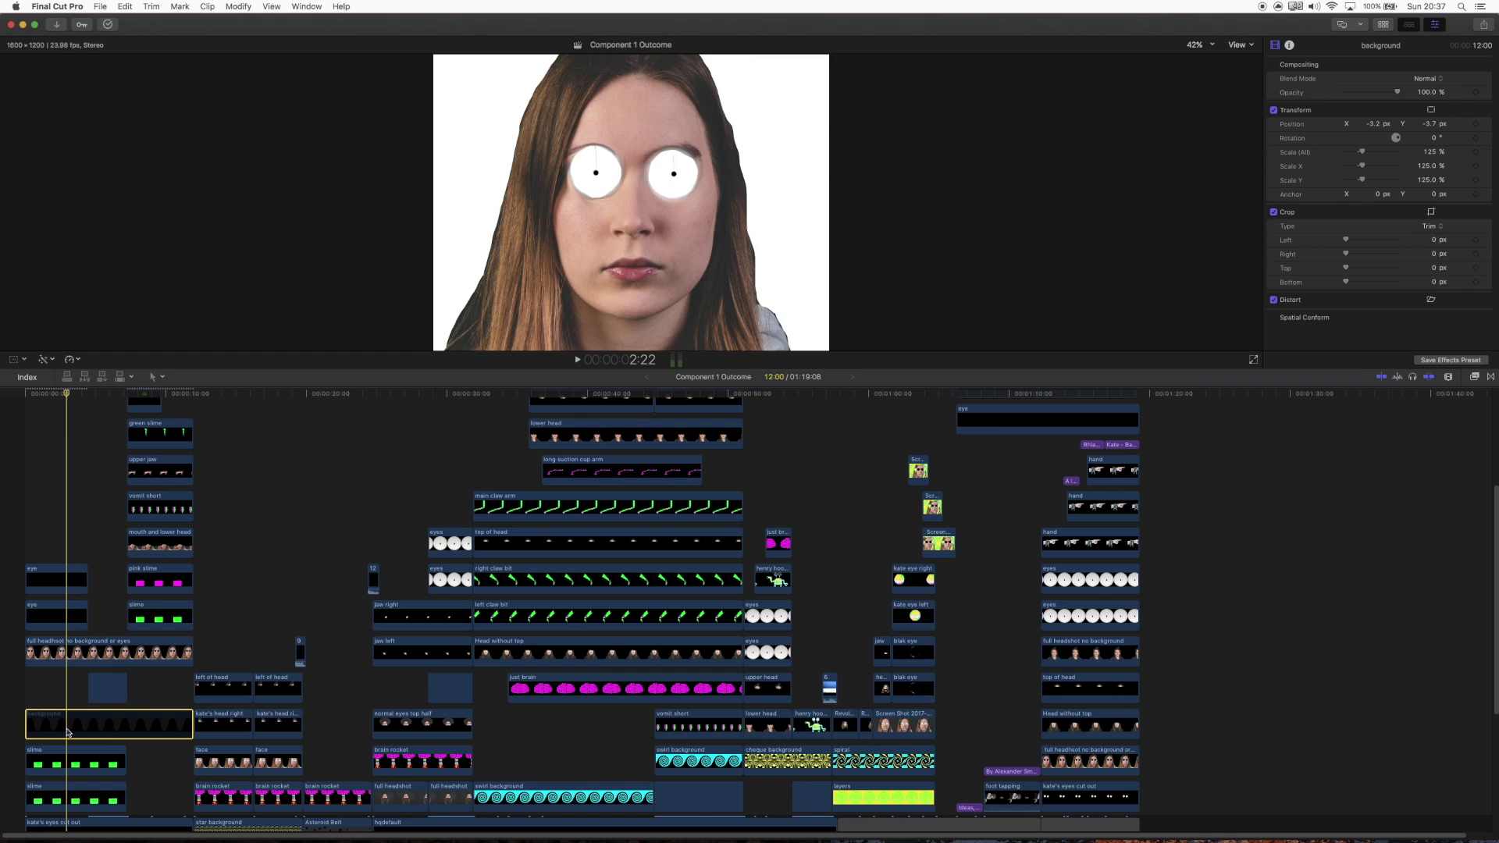
Step: Disable the full headshot clip without background or eyes at 2:22 to inspect the slime behind it, and re-enable it
click(71, 650)
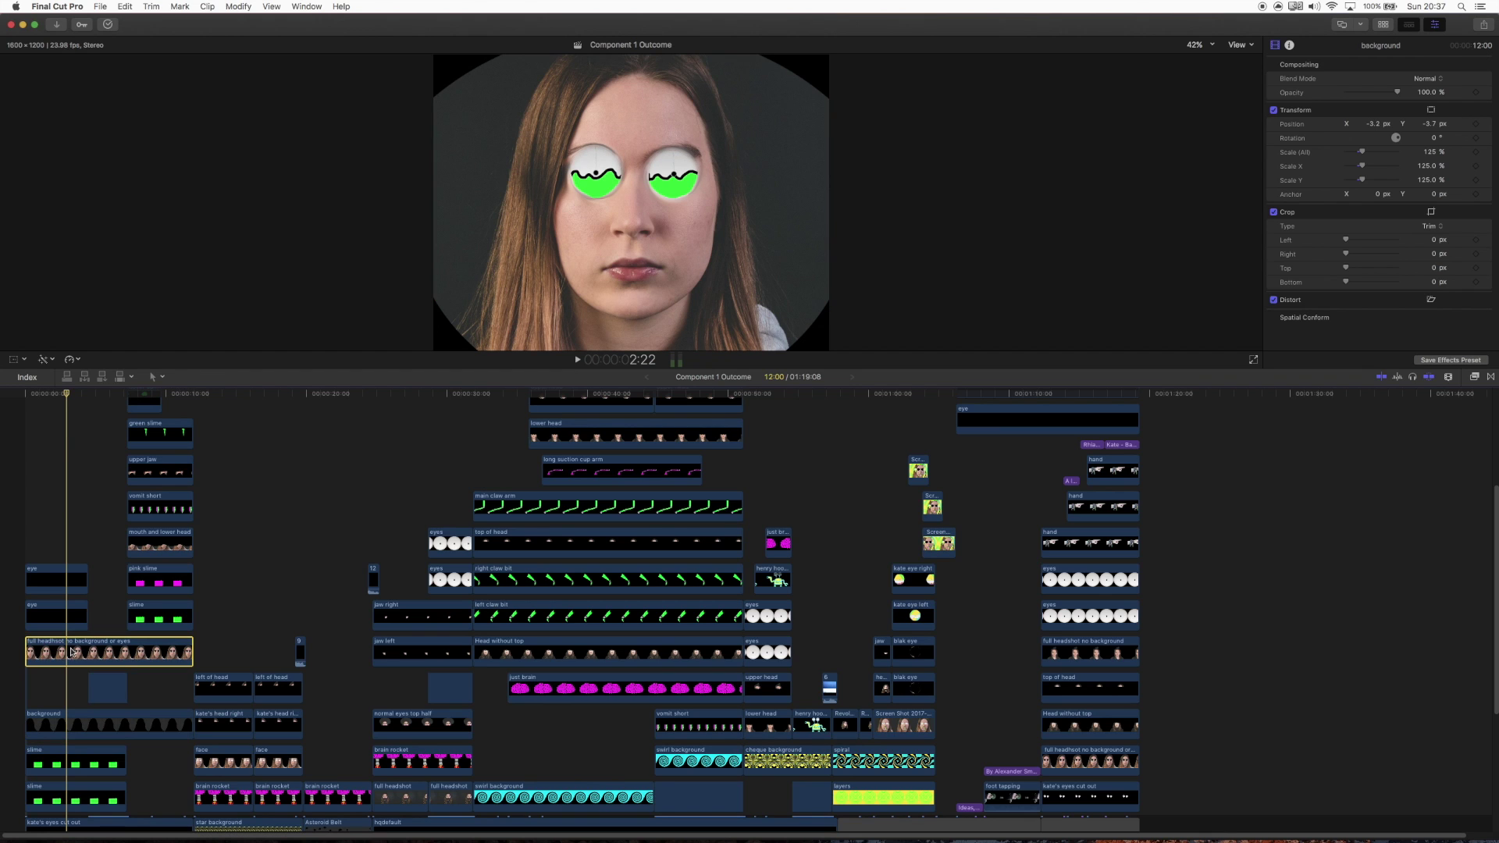
key(v)
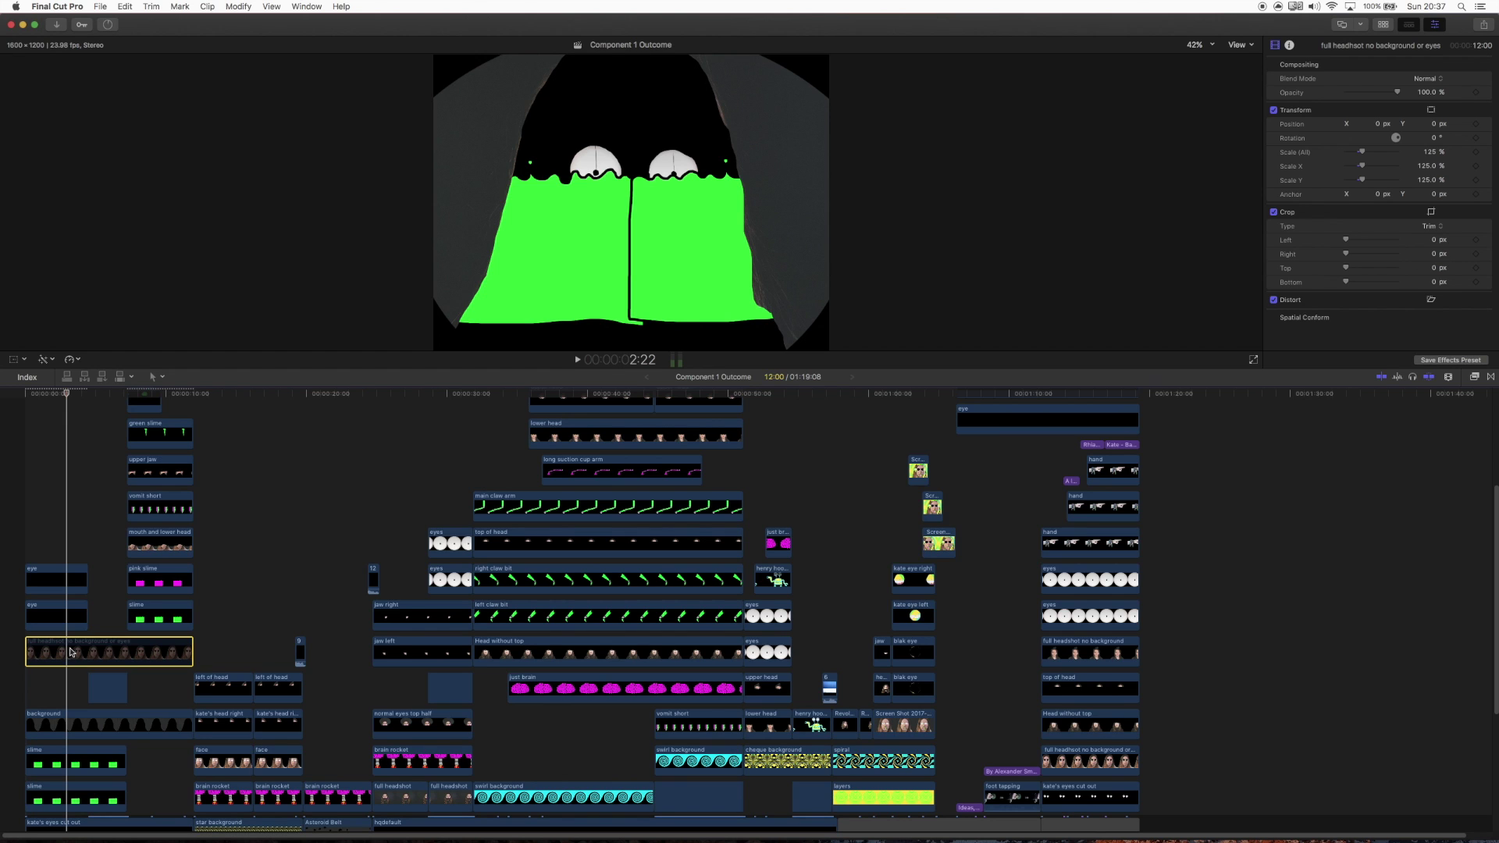
key(v)
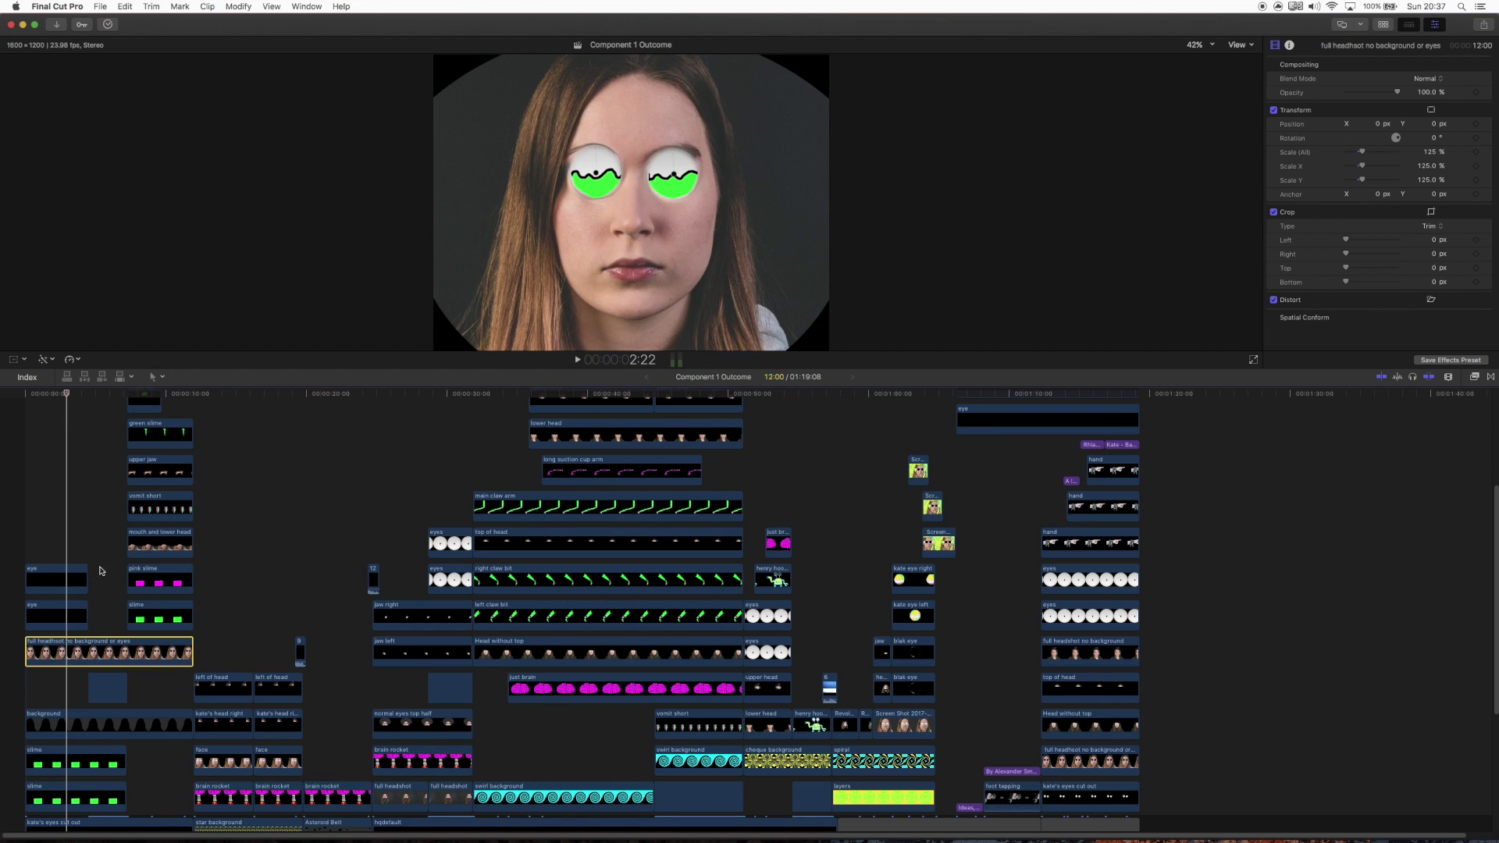
Step: Examine the flashing coloured background section before the slime scene and the layers stacked beneath the headshot
drag(90, 391, 106, 397)
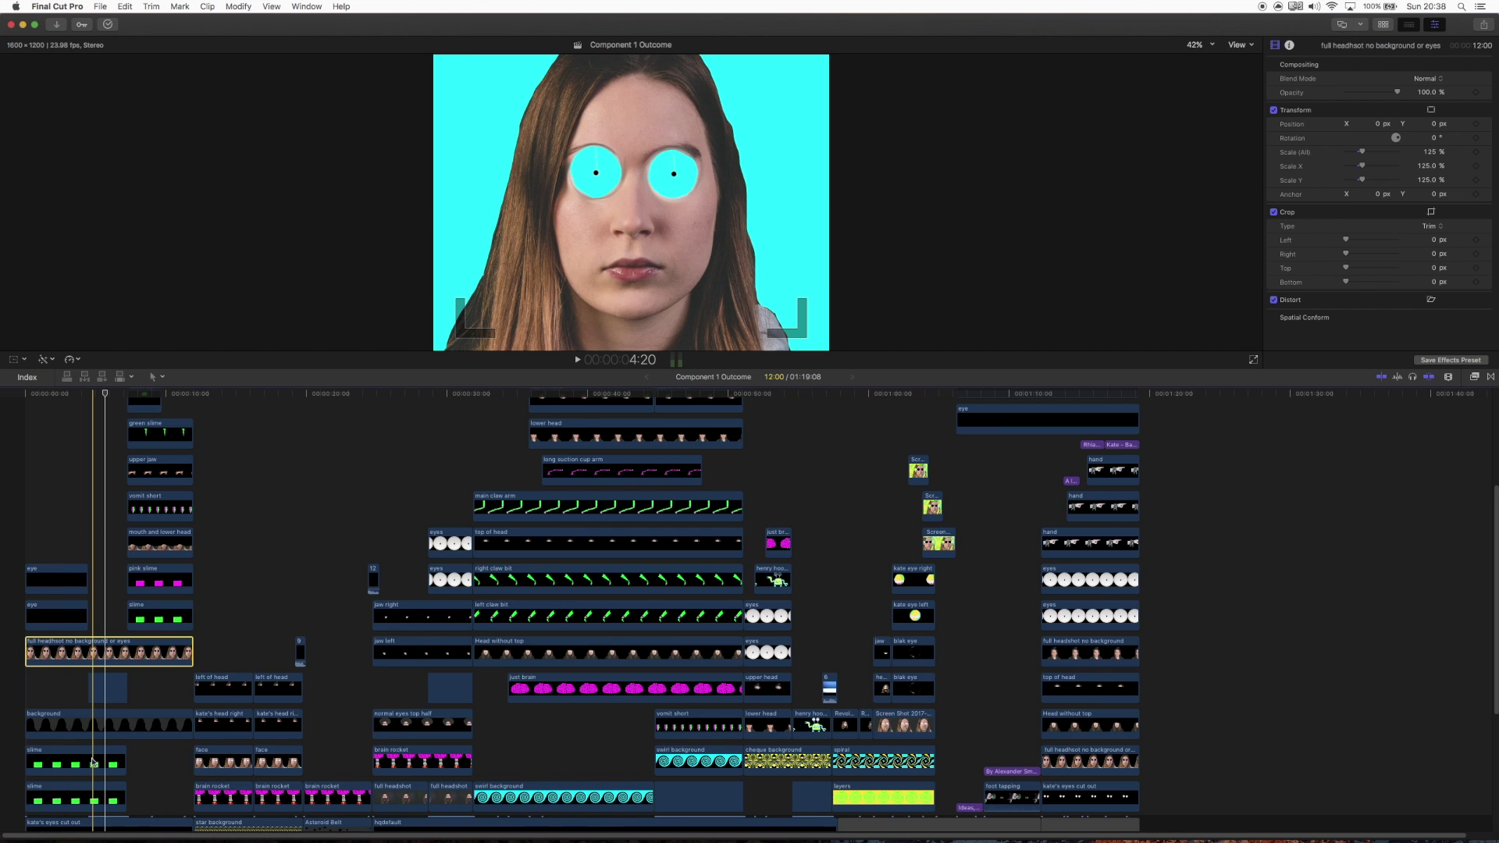
scroll(92, 762, down, 3)
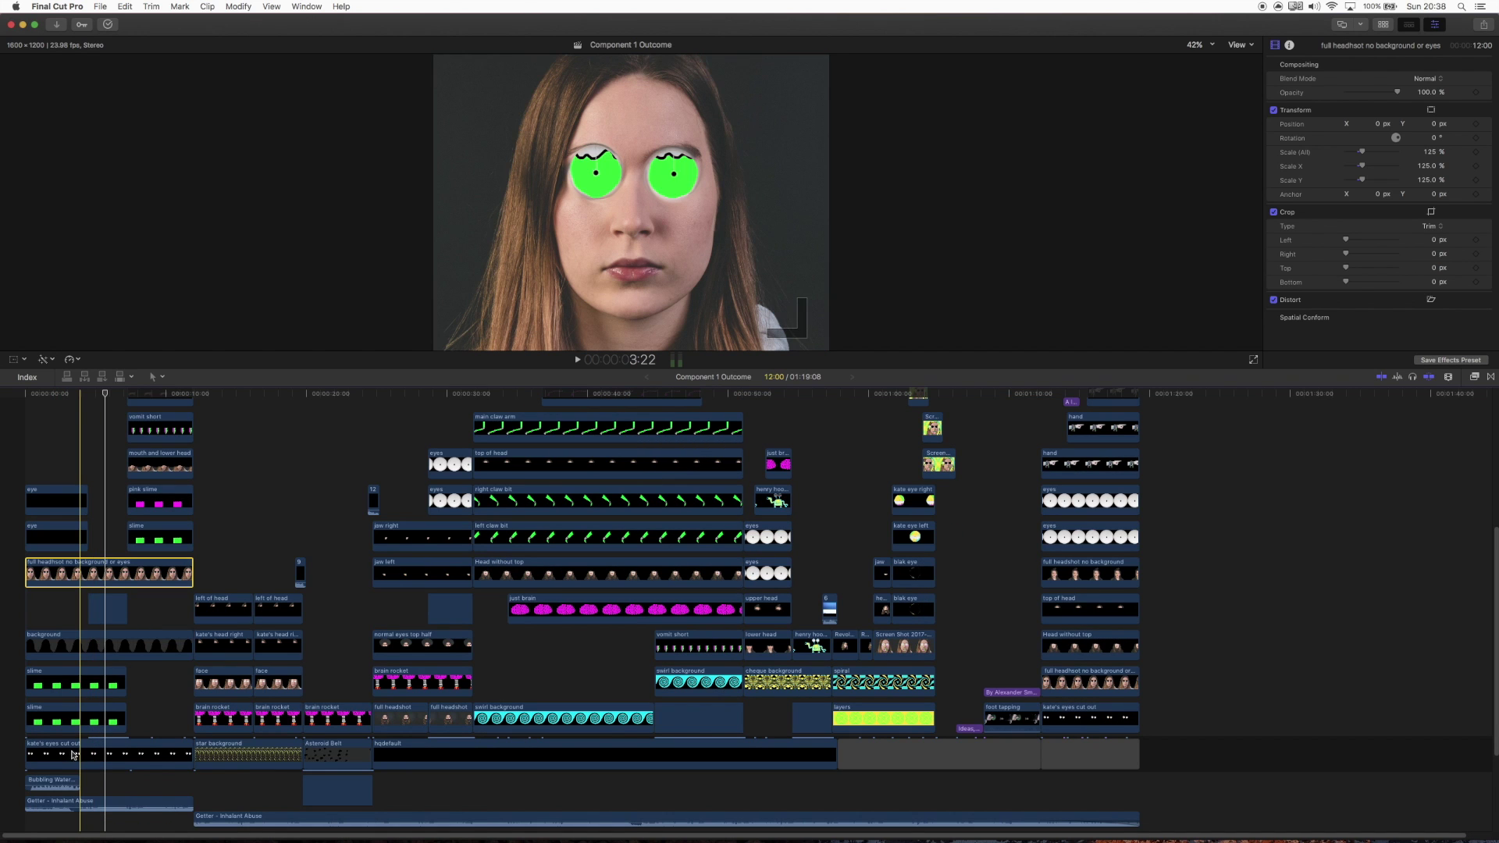
scroll(98, 757, up, 4)
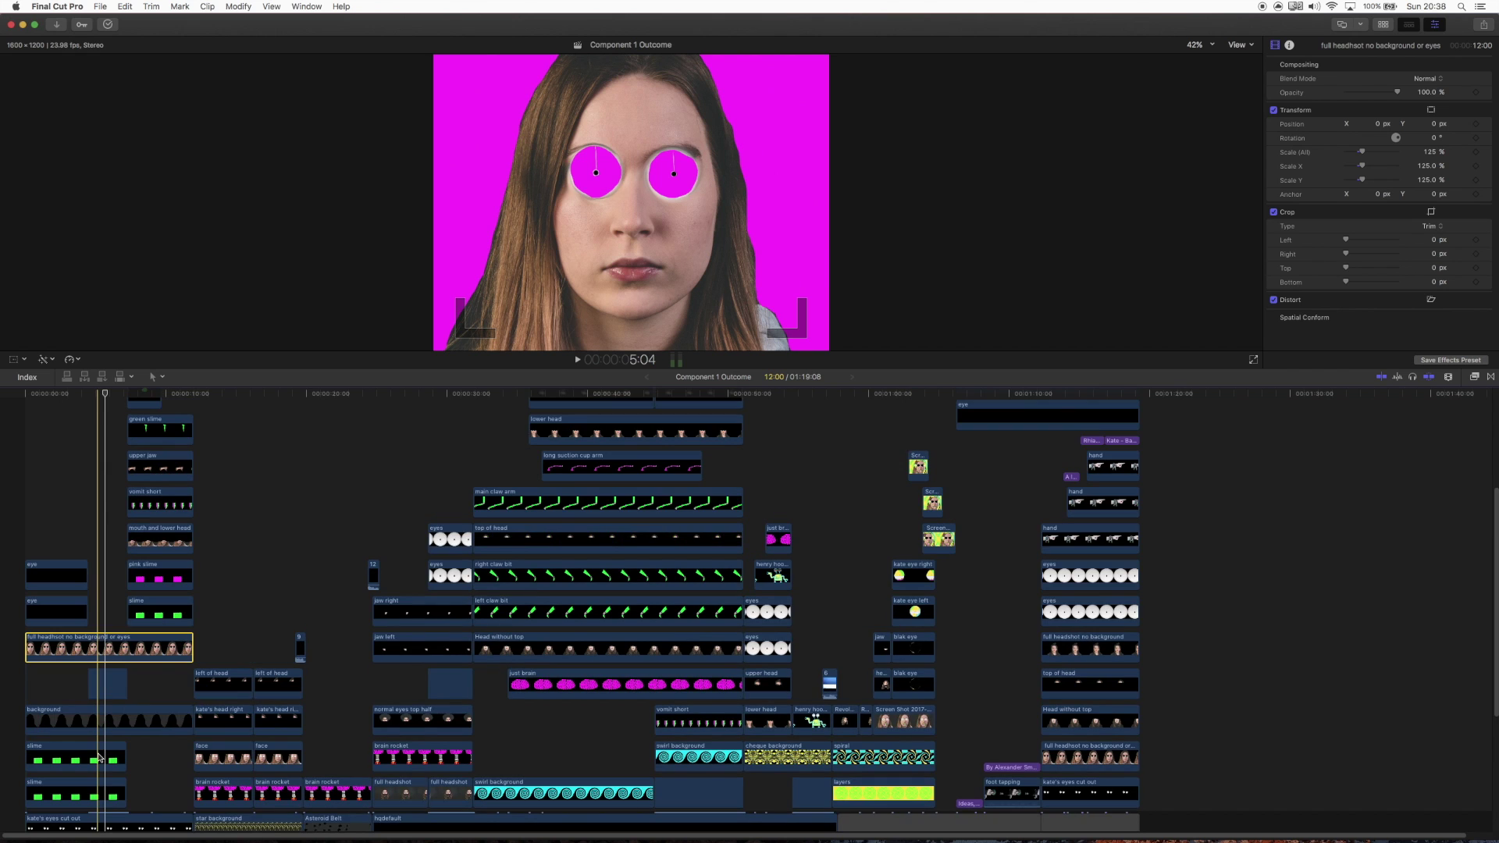
Step: Play the animation from the beginning through the opening slime scene to review it
scroll(100, 756, up, 4)
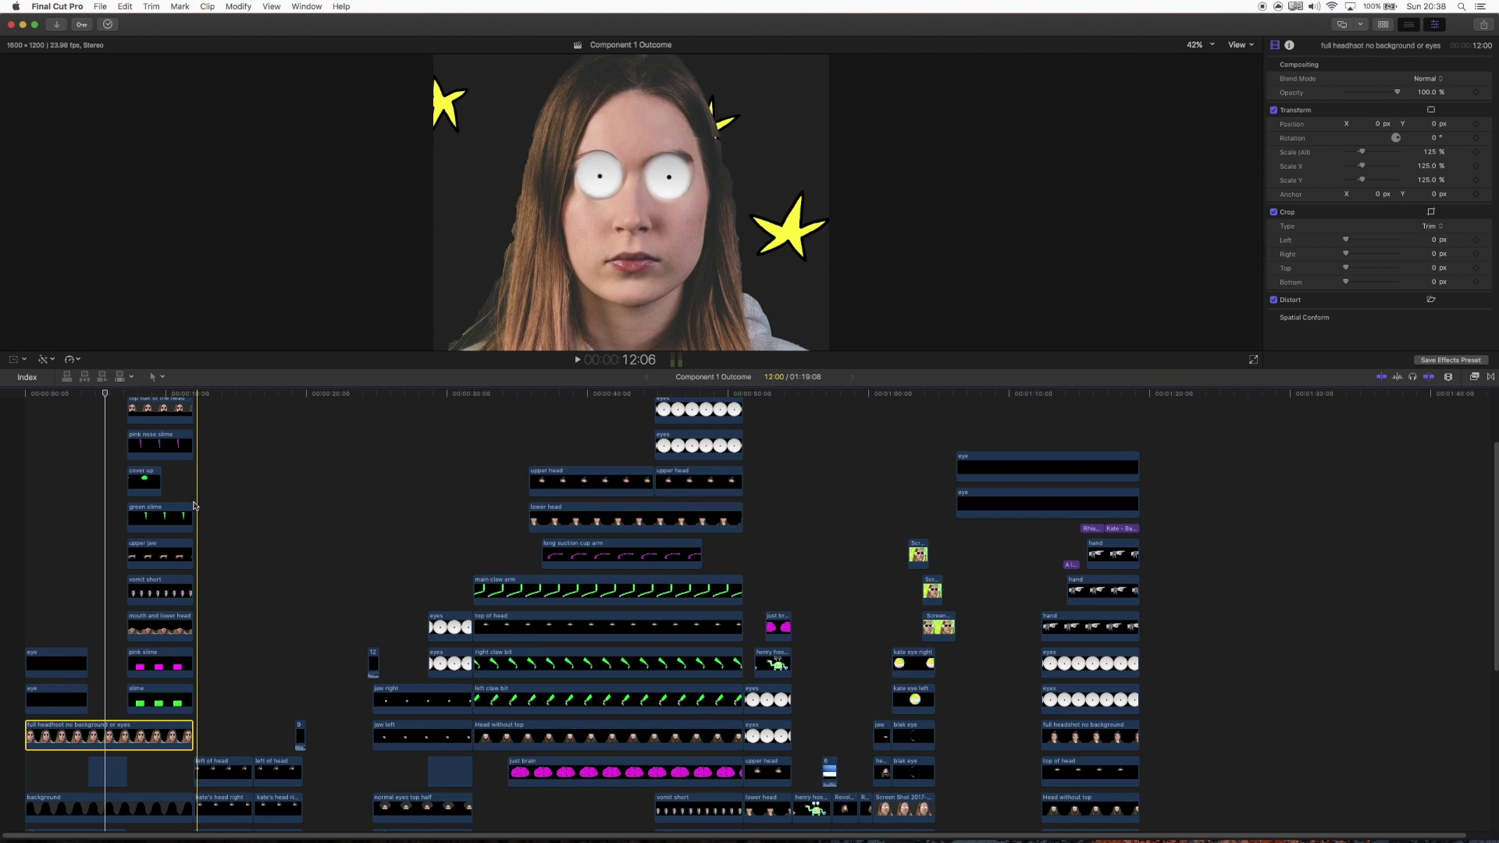
scroll(194, 505, down, 3)
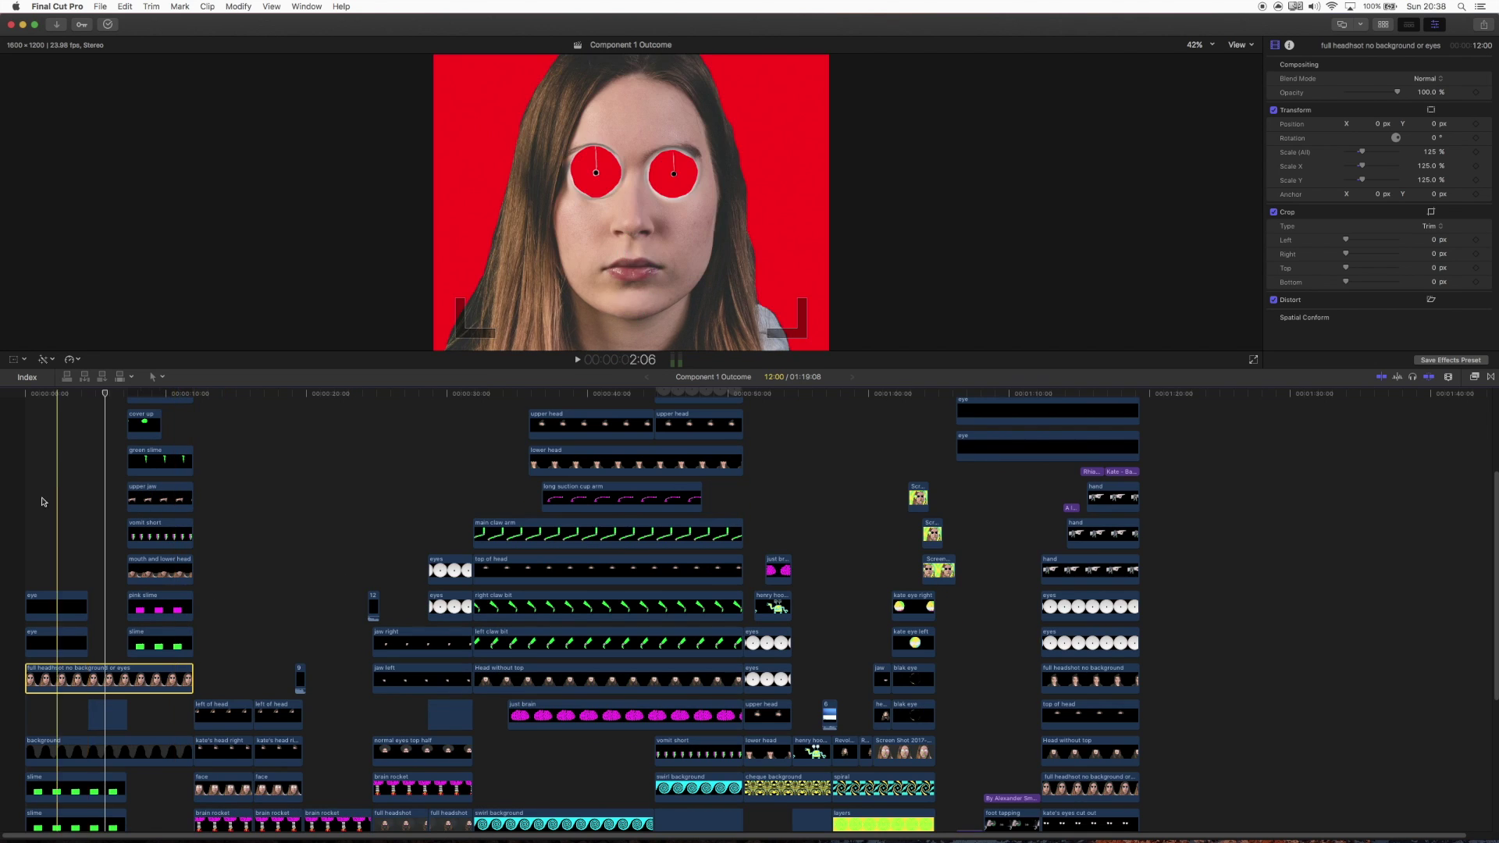
click(27, 397)
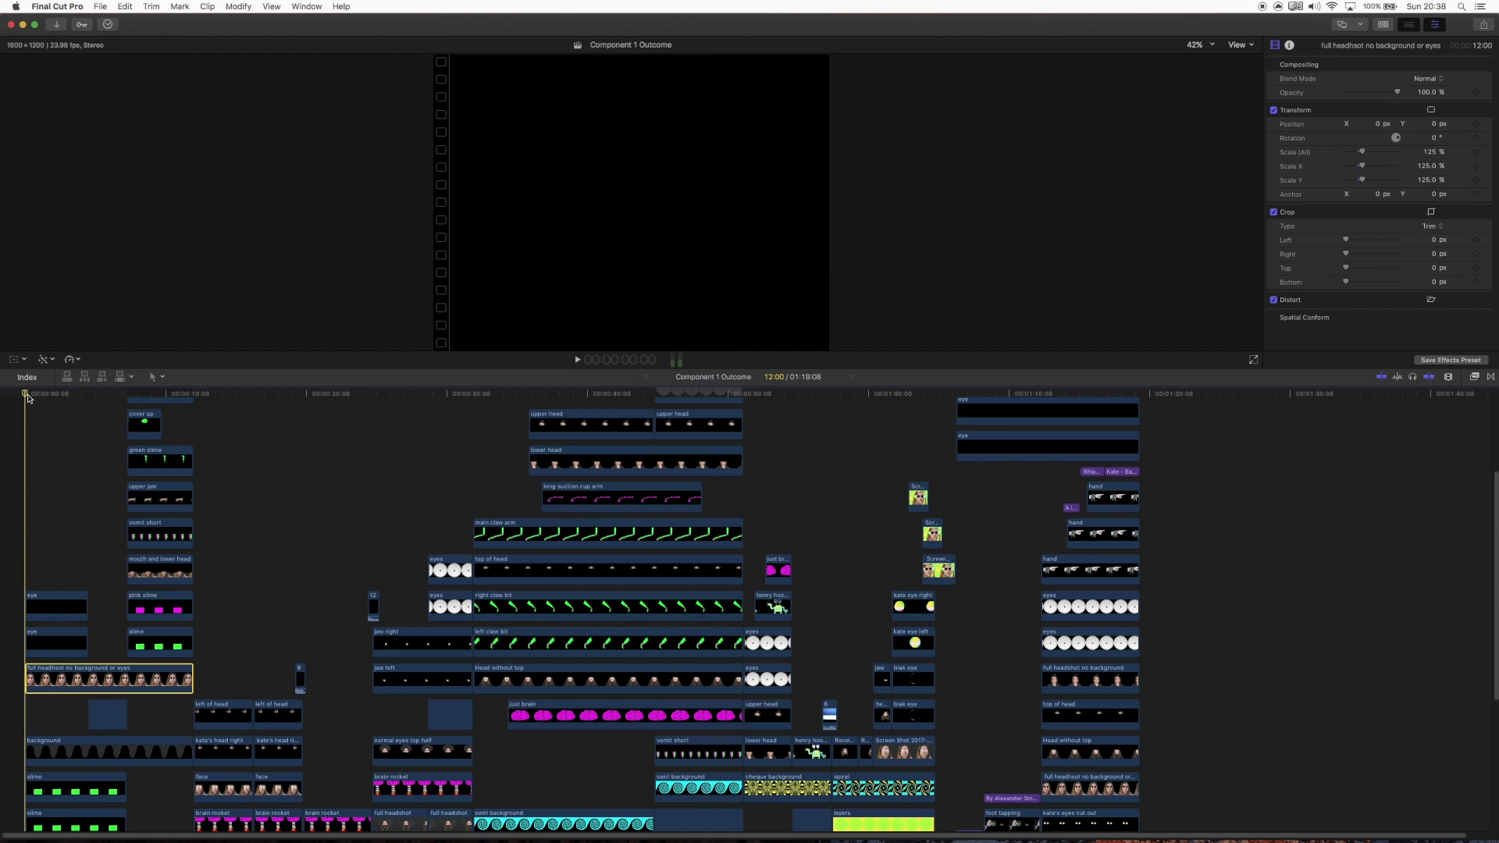
key(space)
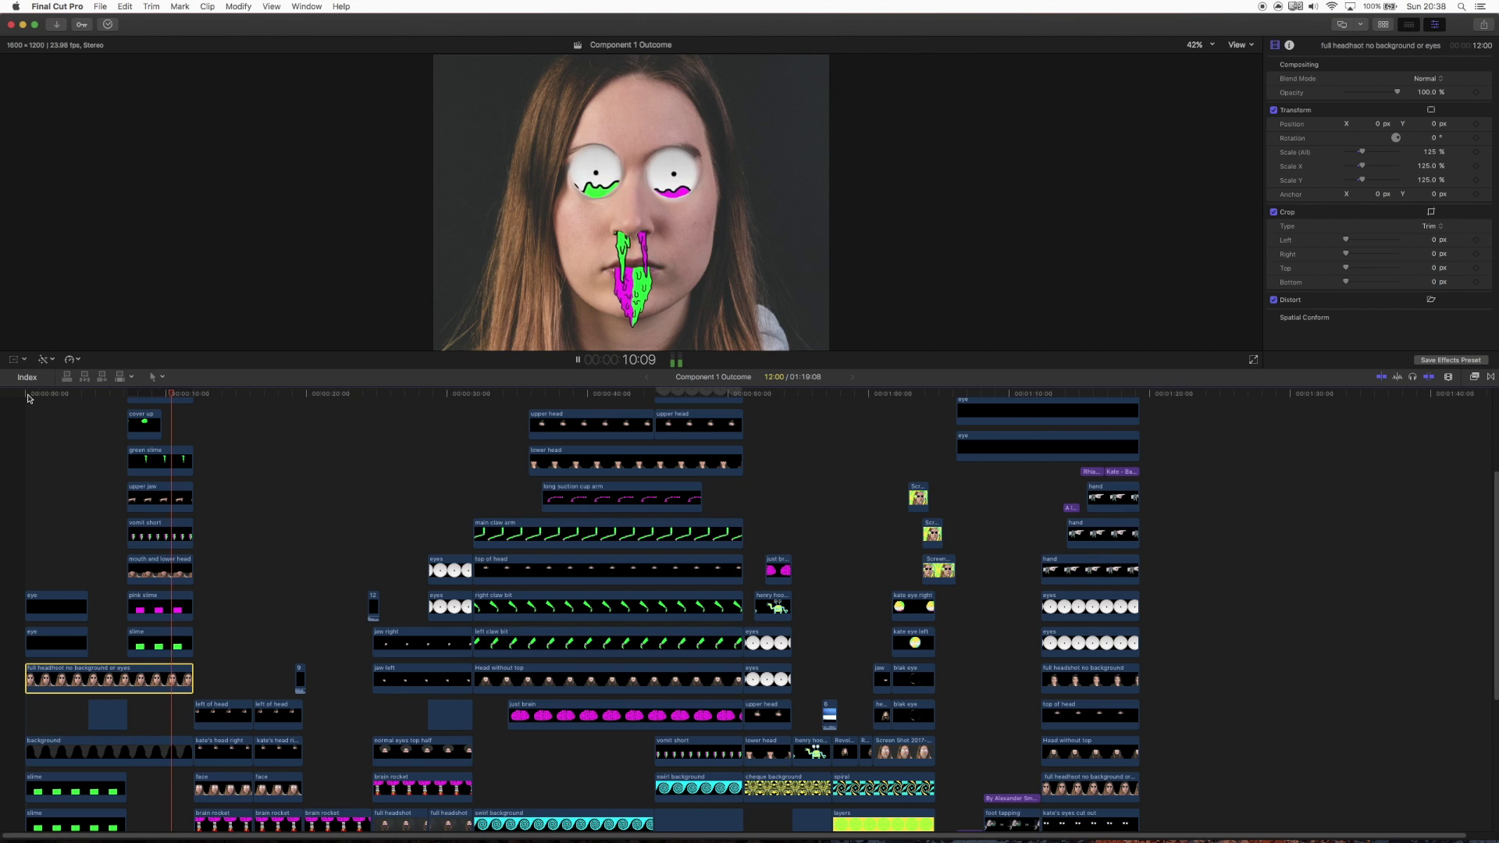
key(space)
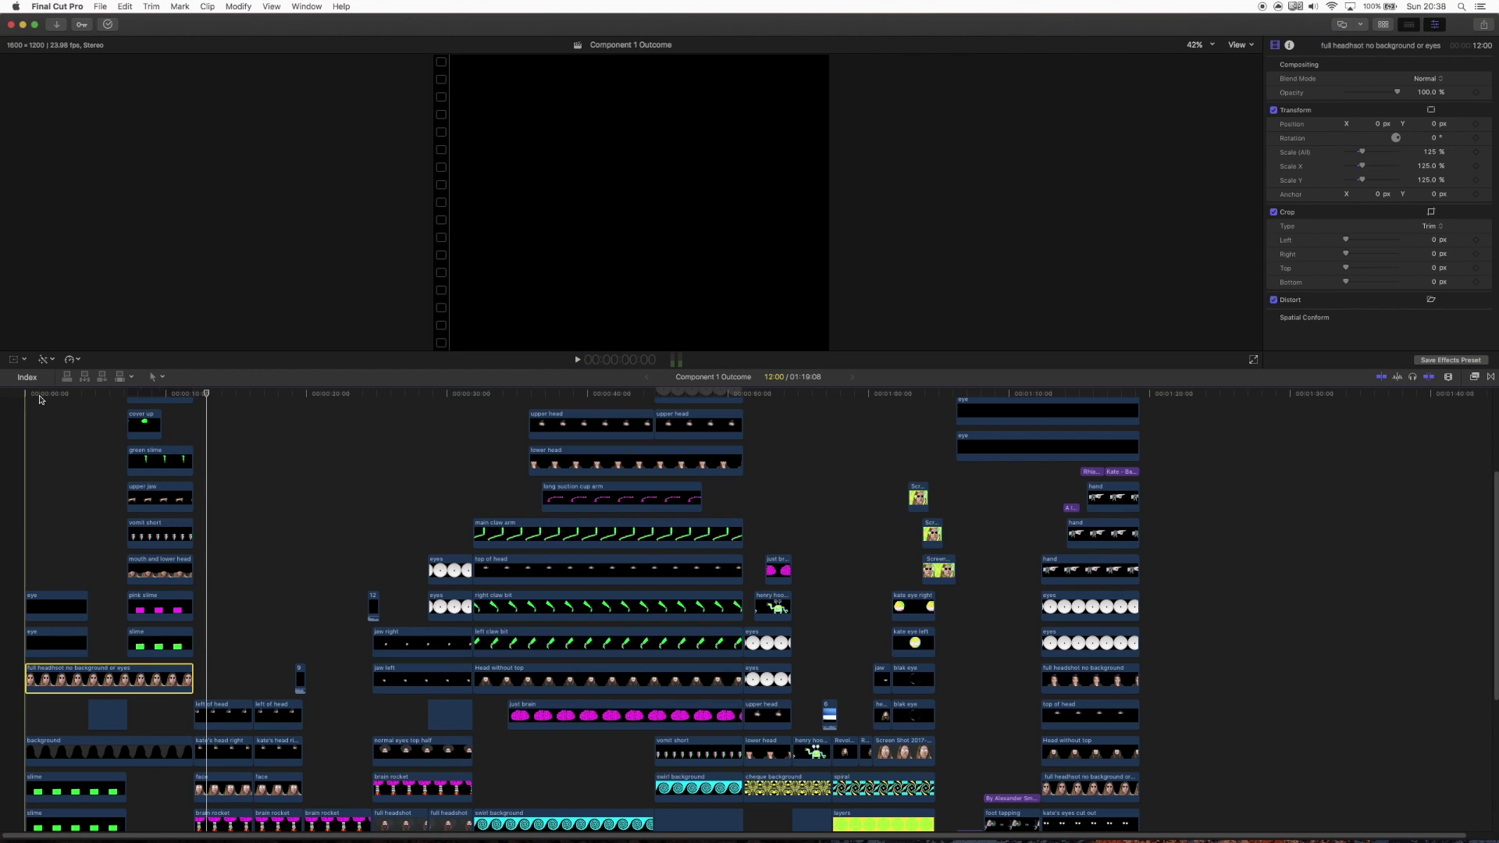
Step: Play from 12:00 through the head-opening and brain rocket sequence on the star background
click(88, 395)
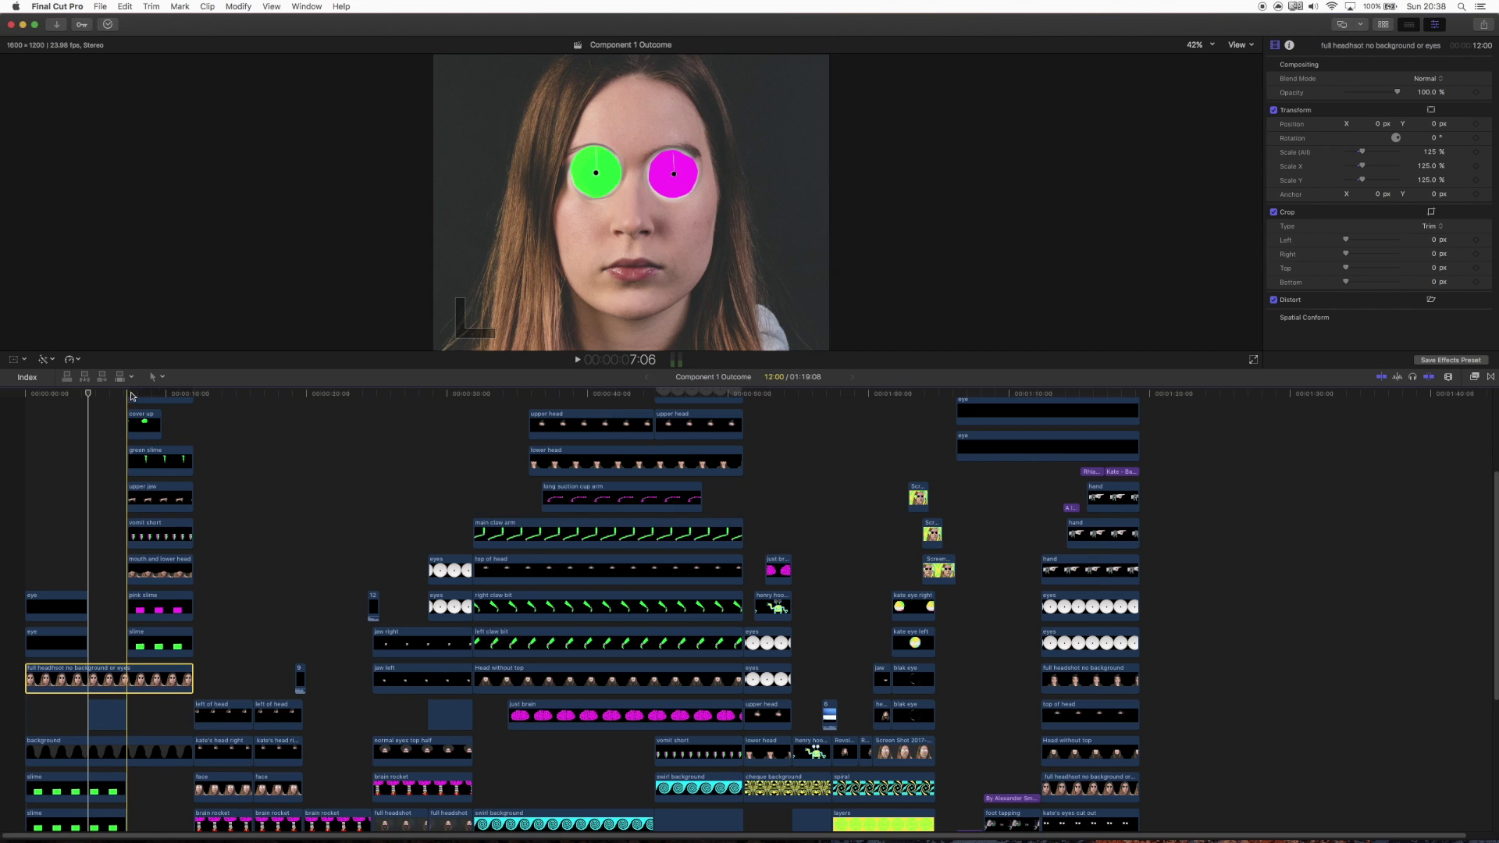
click(195, 395)
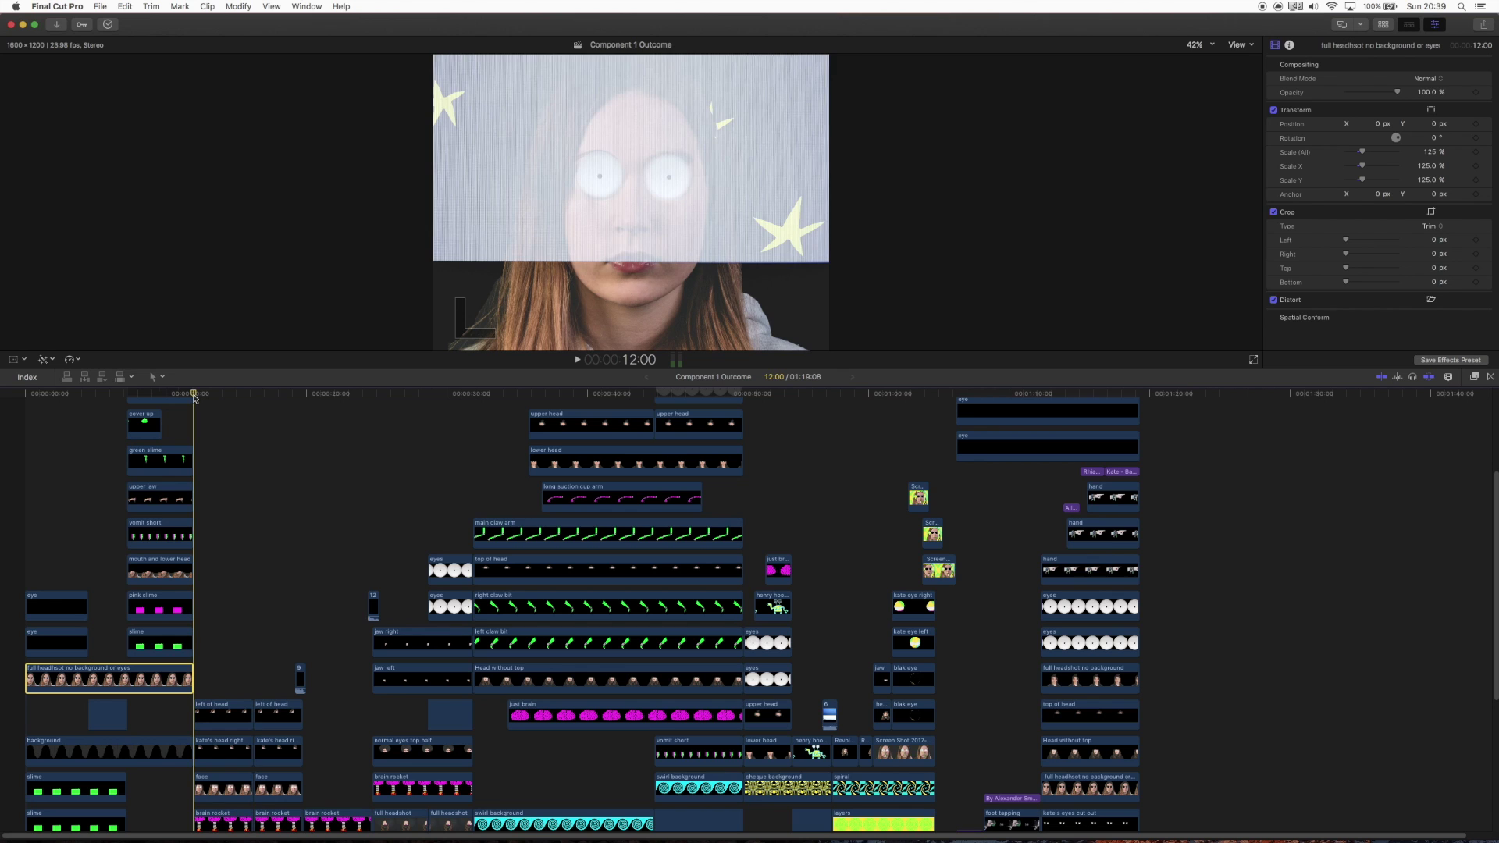
key(space)
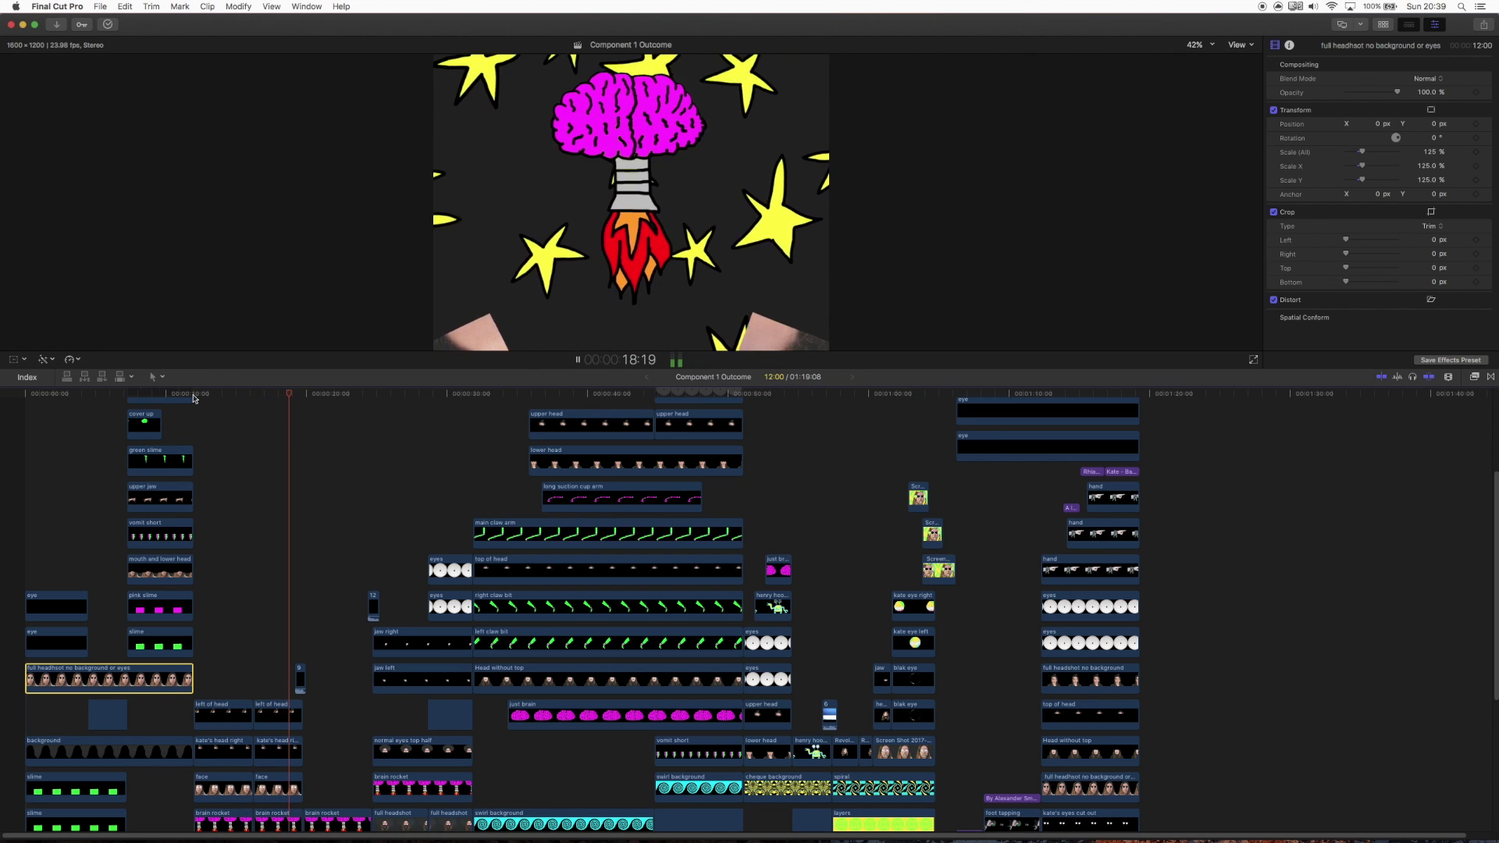
key(space)
Step: Replay the transition into the star background scene and scrub between 12:21 and 15:12 to examine the head splitting open
click(184, 394)
key(space)
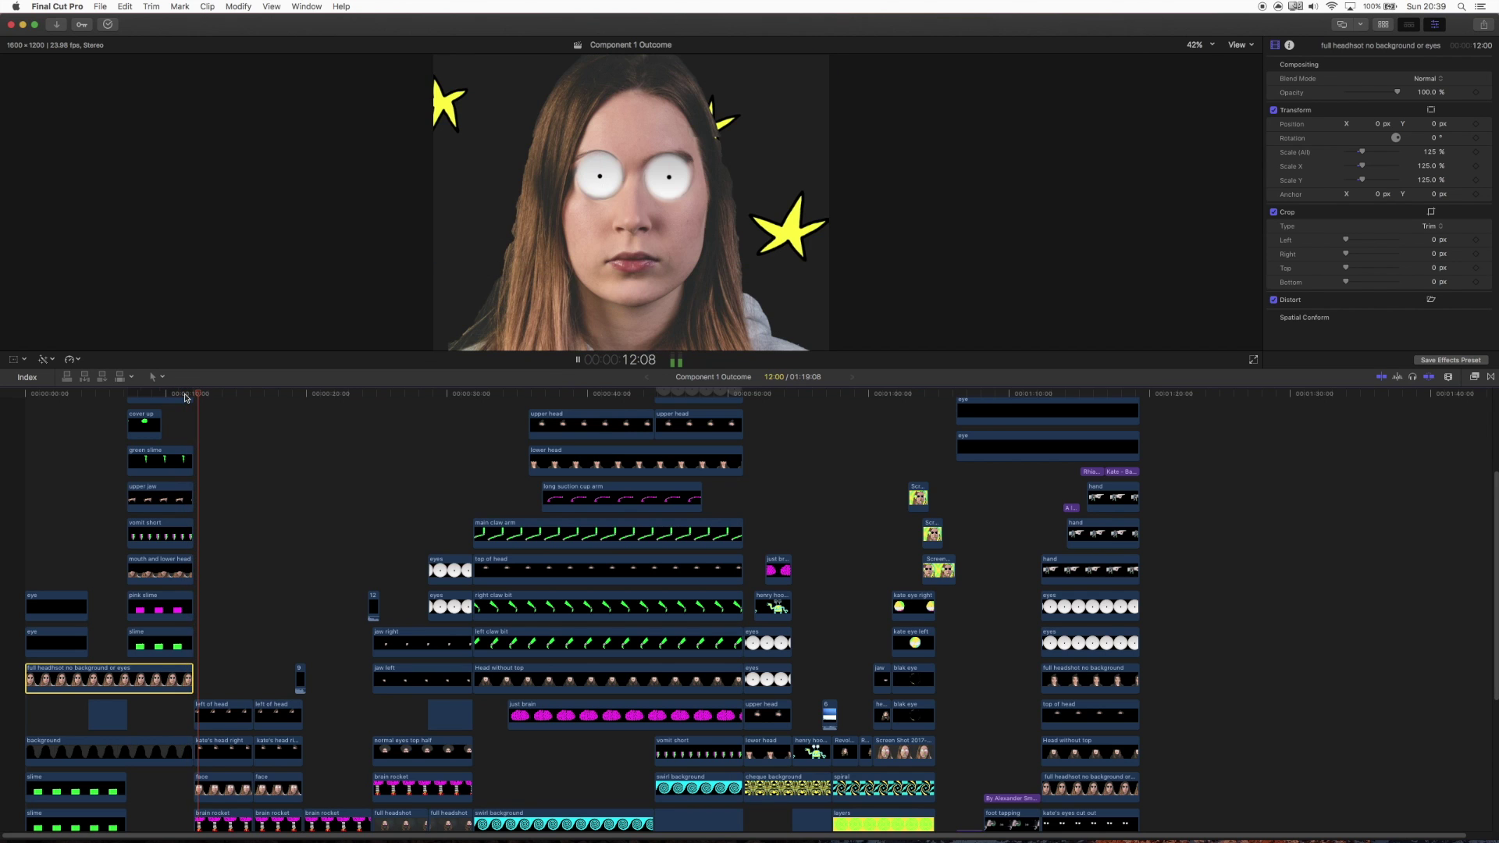
key(space)
click(185, 395)
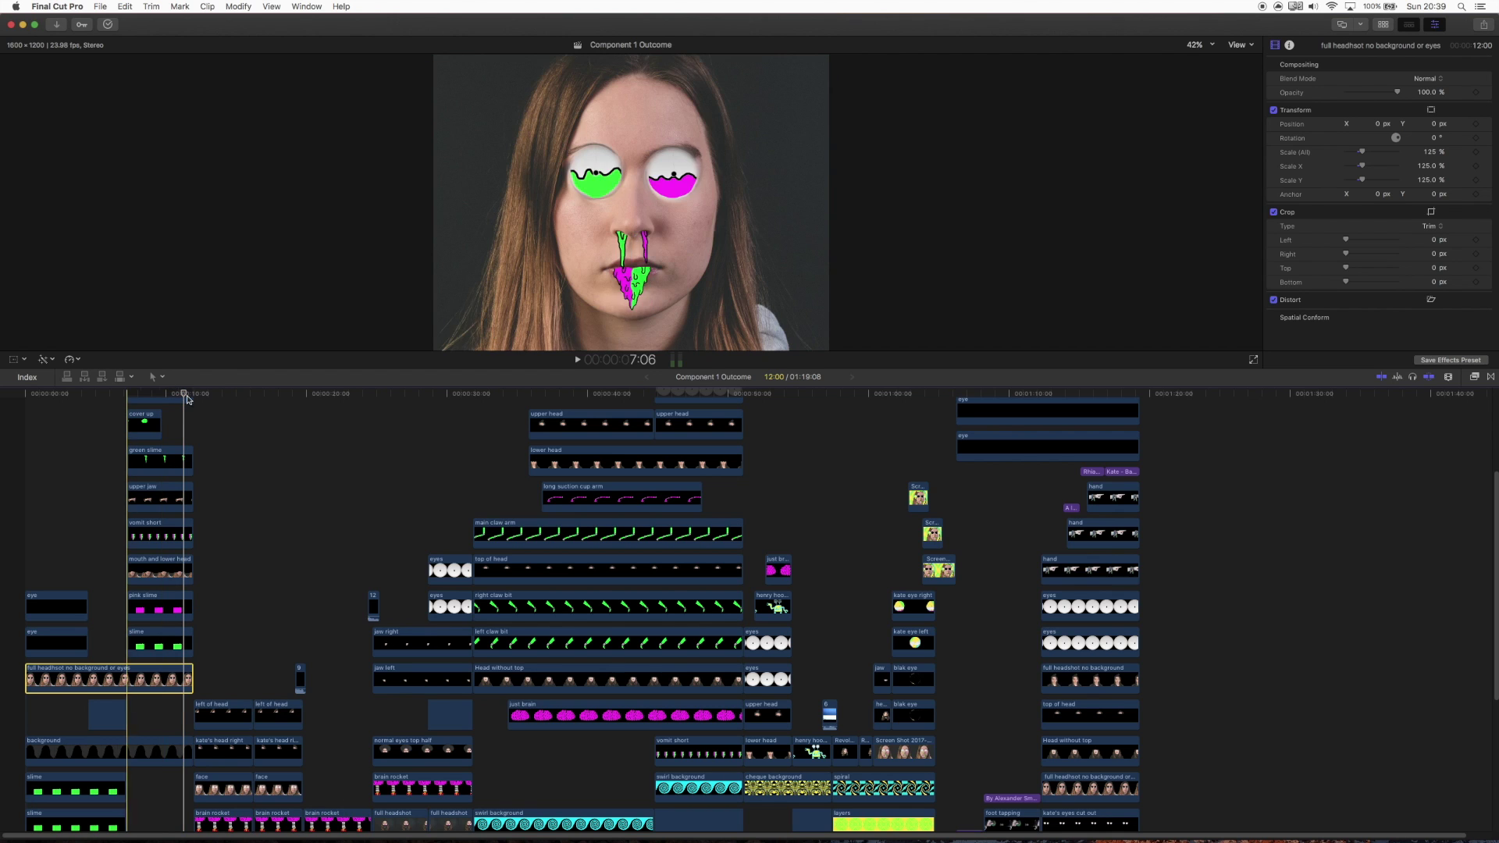
click(194, 397)
drag(194, 397, 243, 395)
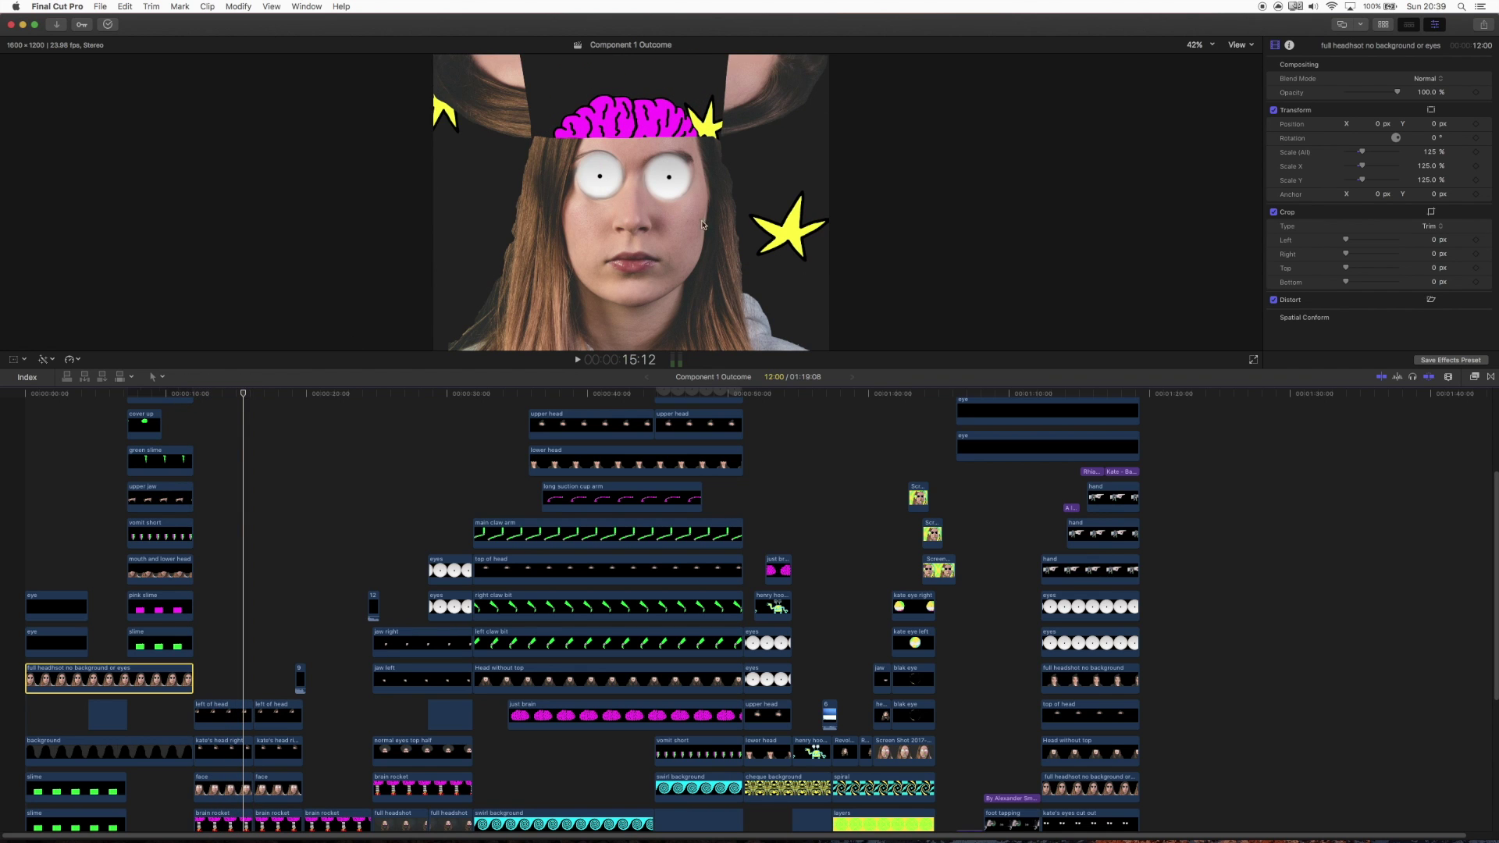
mouse_move(220, 404)
mouse_down()
mouse_move(191, 400)
mouse_move(228, 408)
mouse_move(206, 406)
mouse_up()
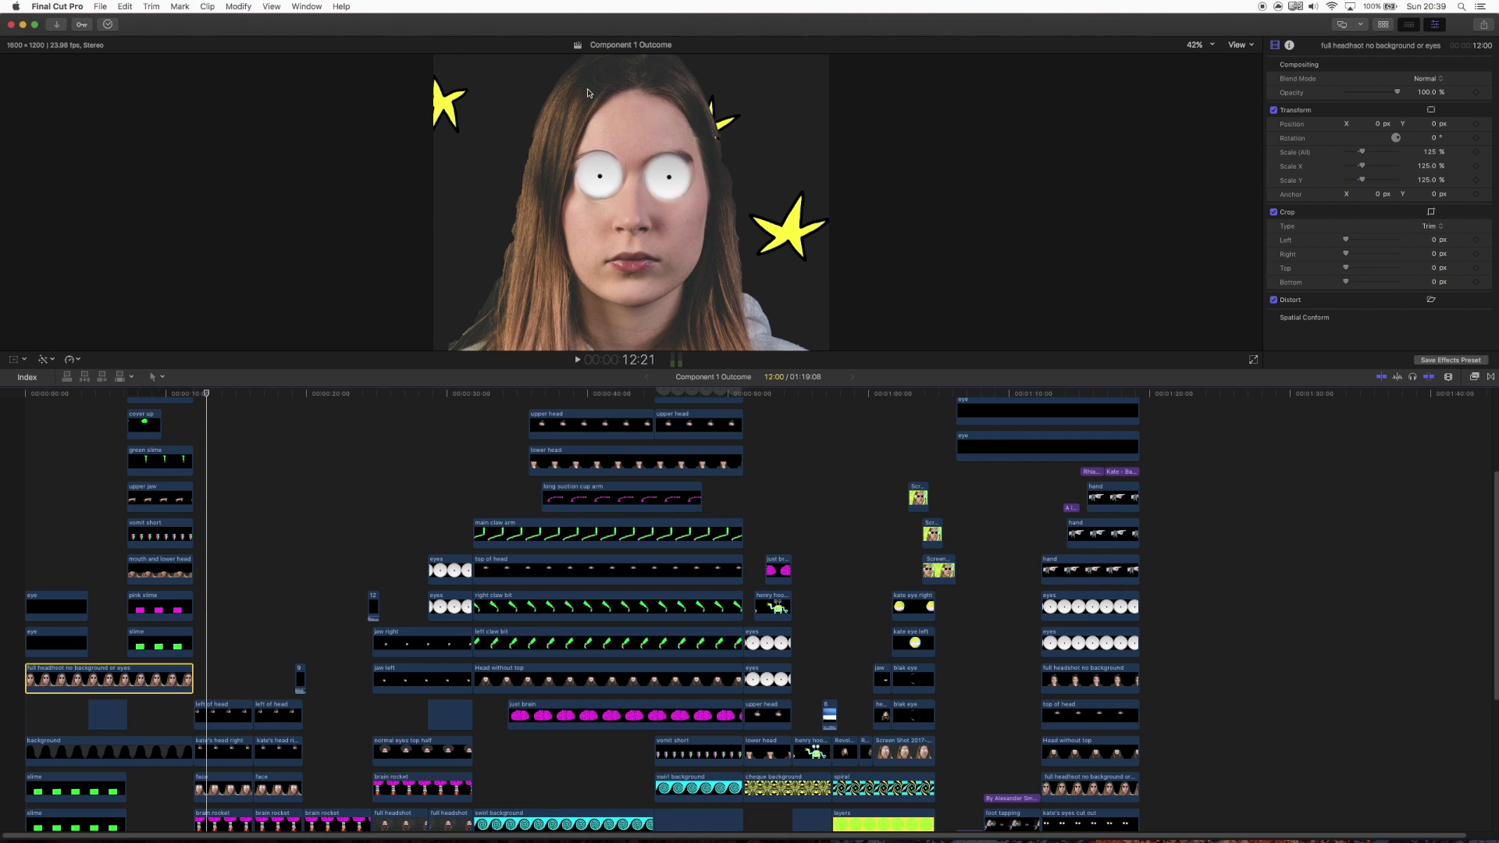
Step: Disable the first left and right head-half clips to inspect the brain behind them around 13:03, and re-enable both
click(231, 713)
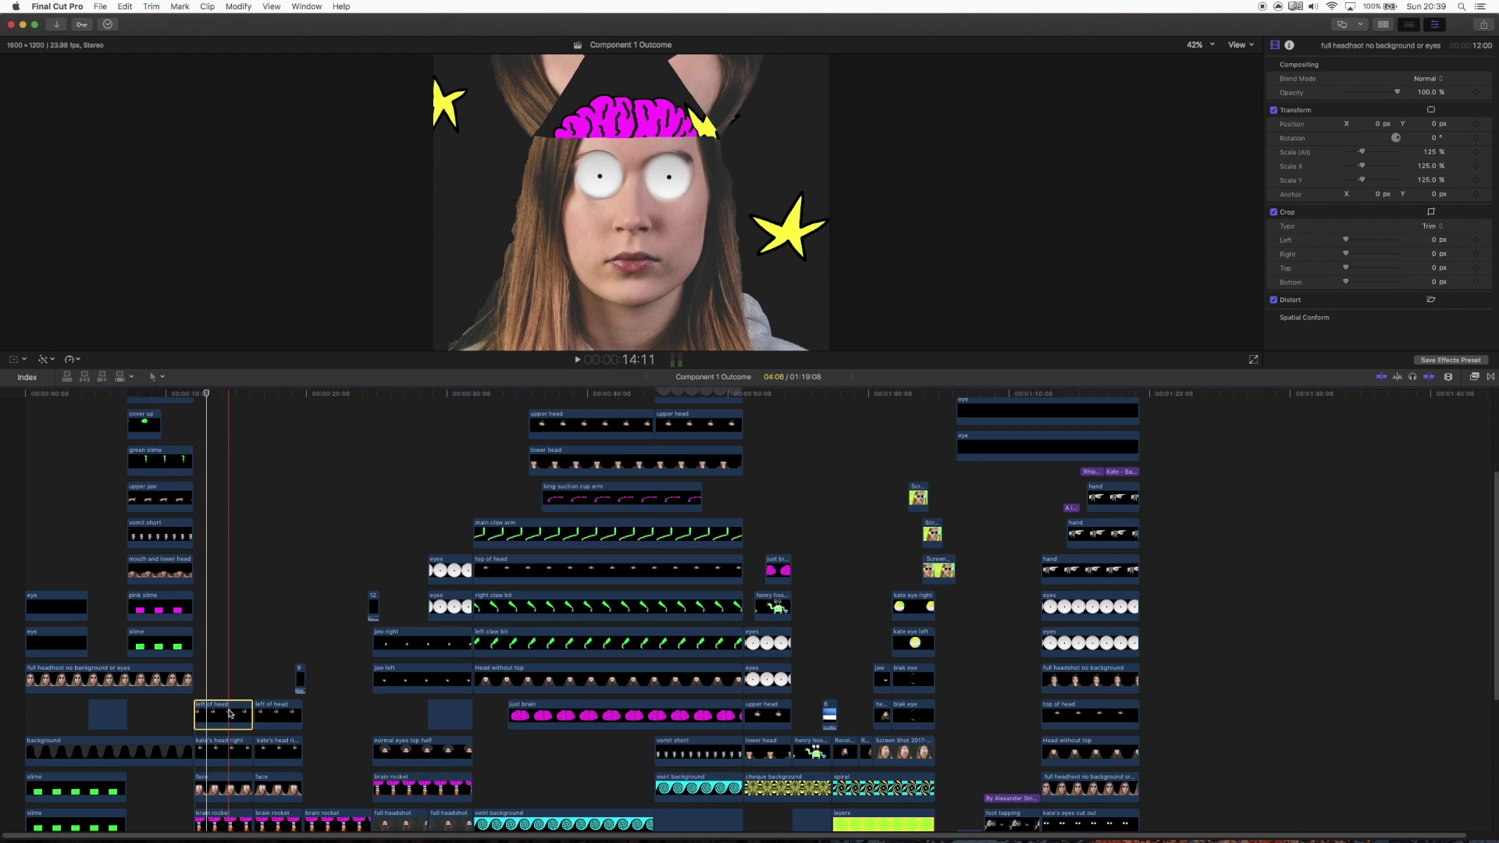
key(v)
click(225, 747)
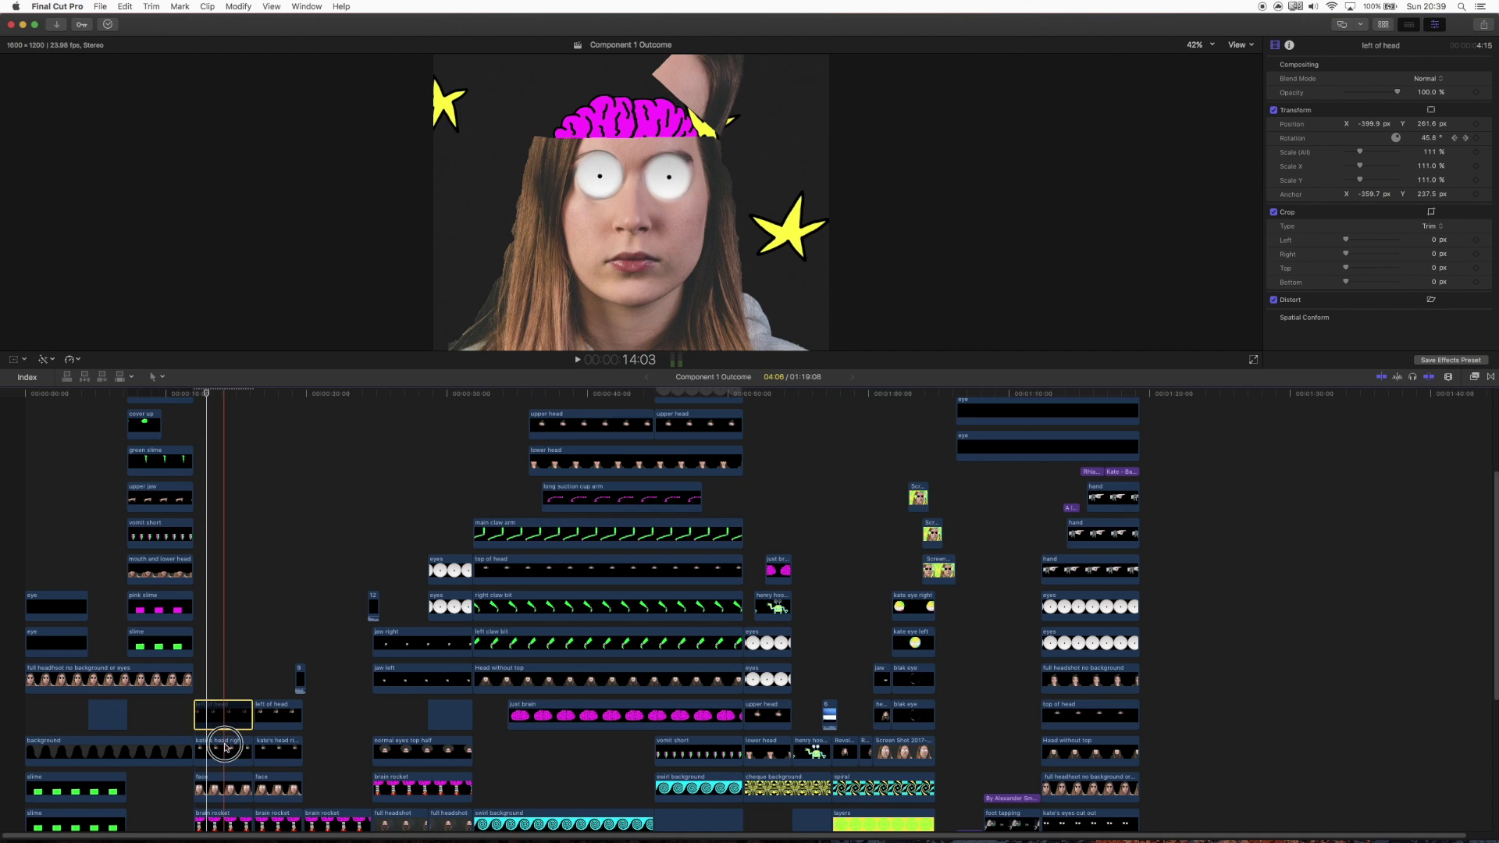
key(v)
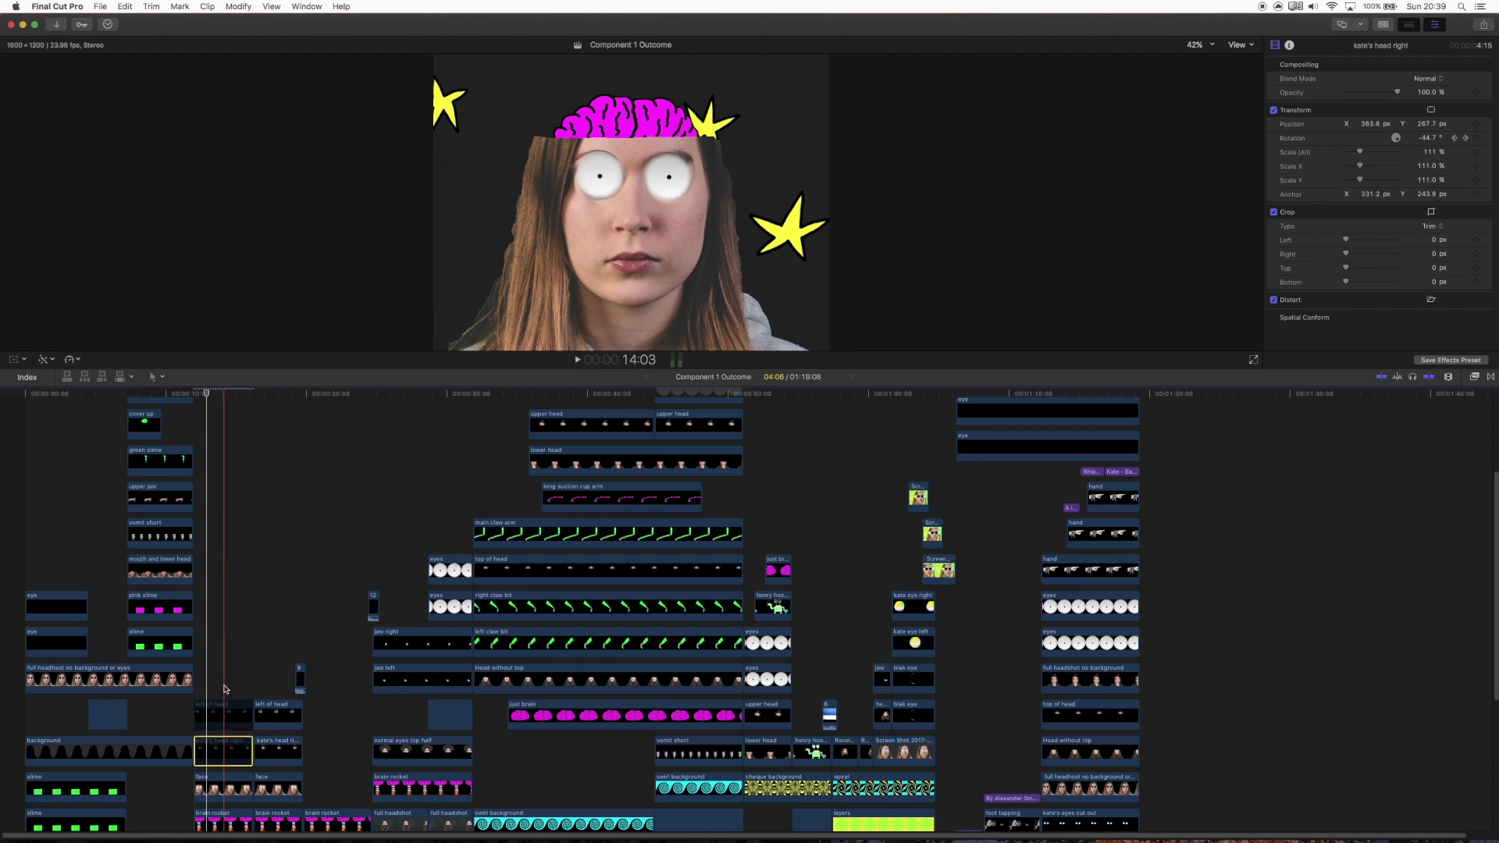
click(199, 394)
drag(201, 394, 198, 426)
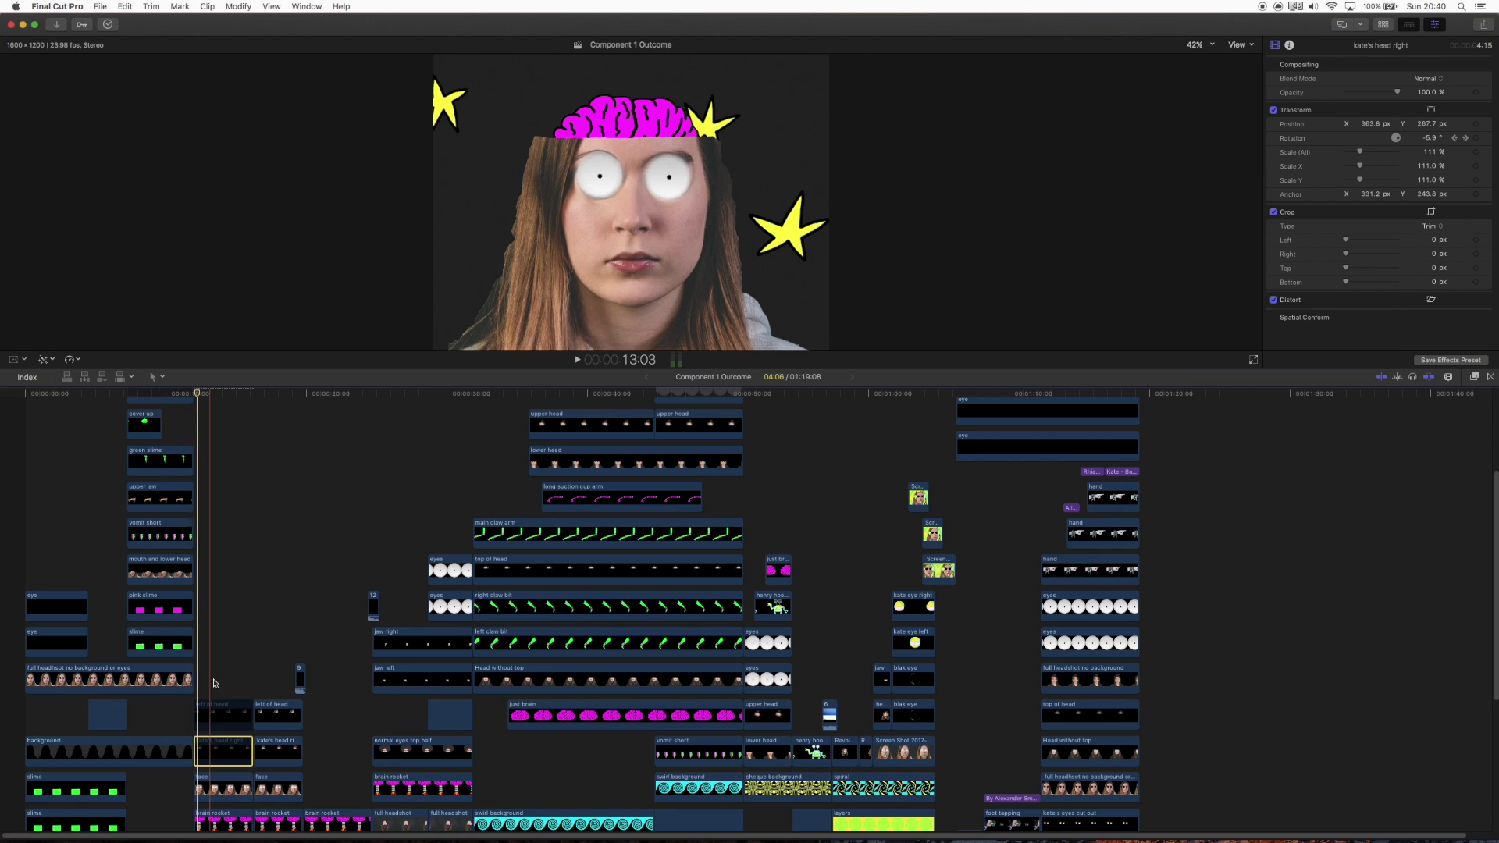
click(212, 722)
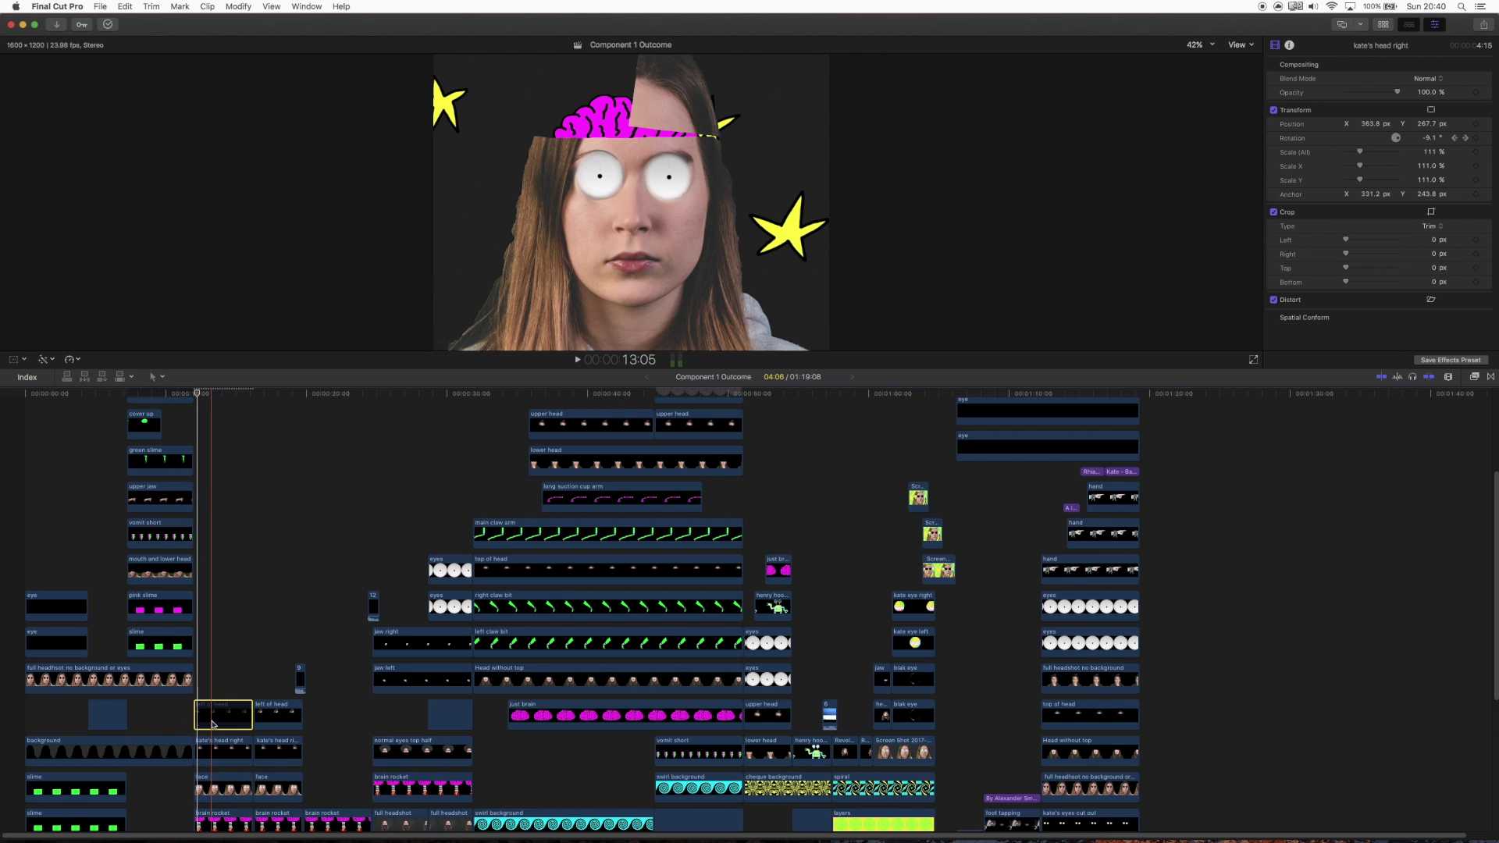
Step: Disable the star background clip at 13:04 to inspect the composite without it, and re-enable it
scroll(211, 722, down, 5)
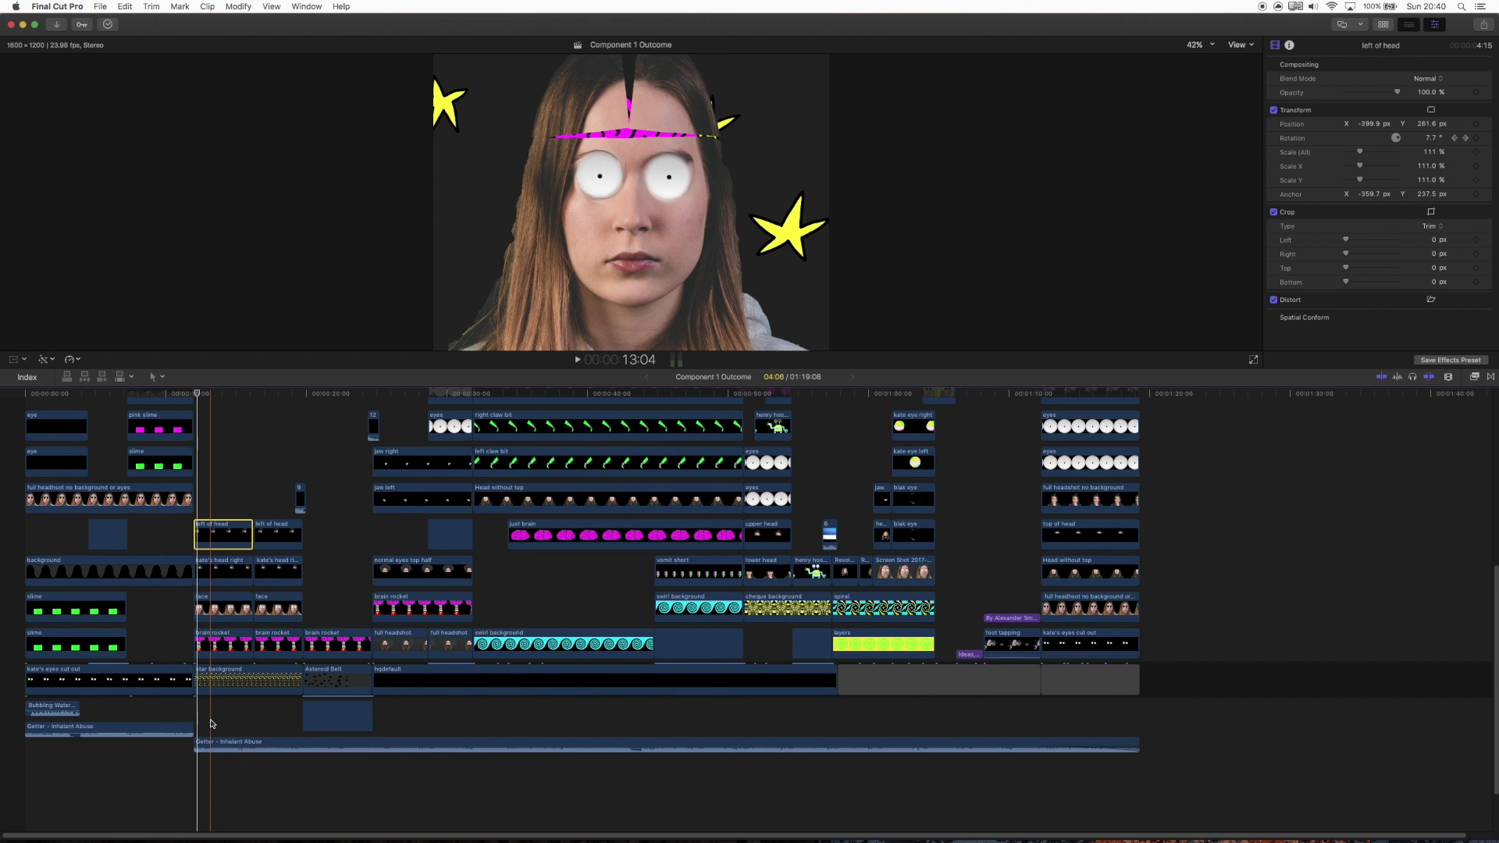
scroll(212, 726, up, 2)
click(212, 726)
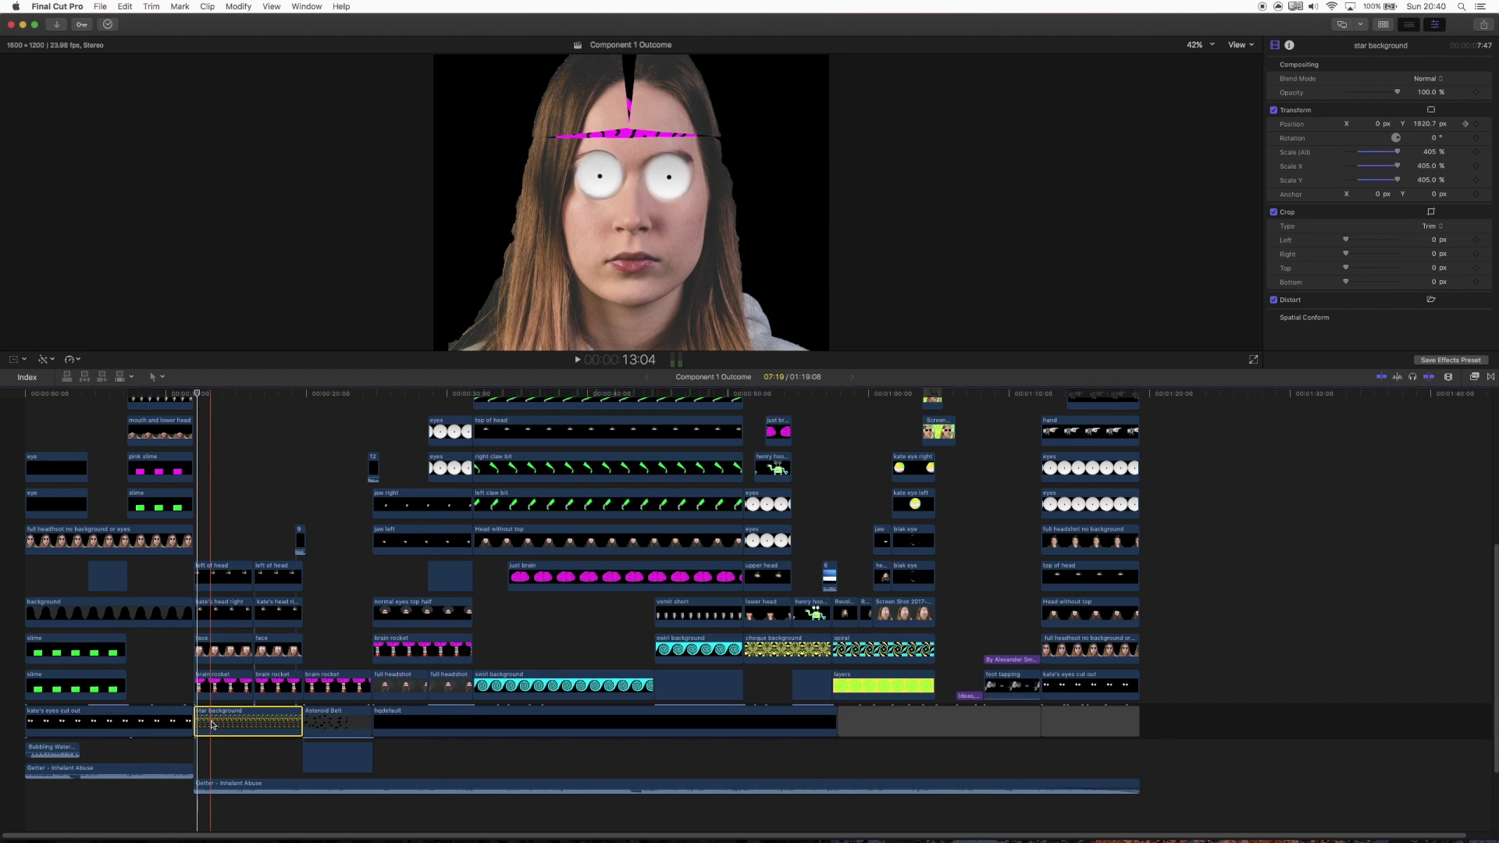
scroll(212, 725, up, 3)
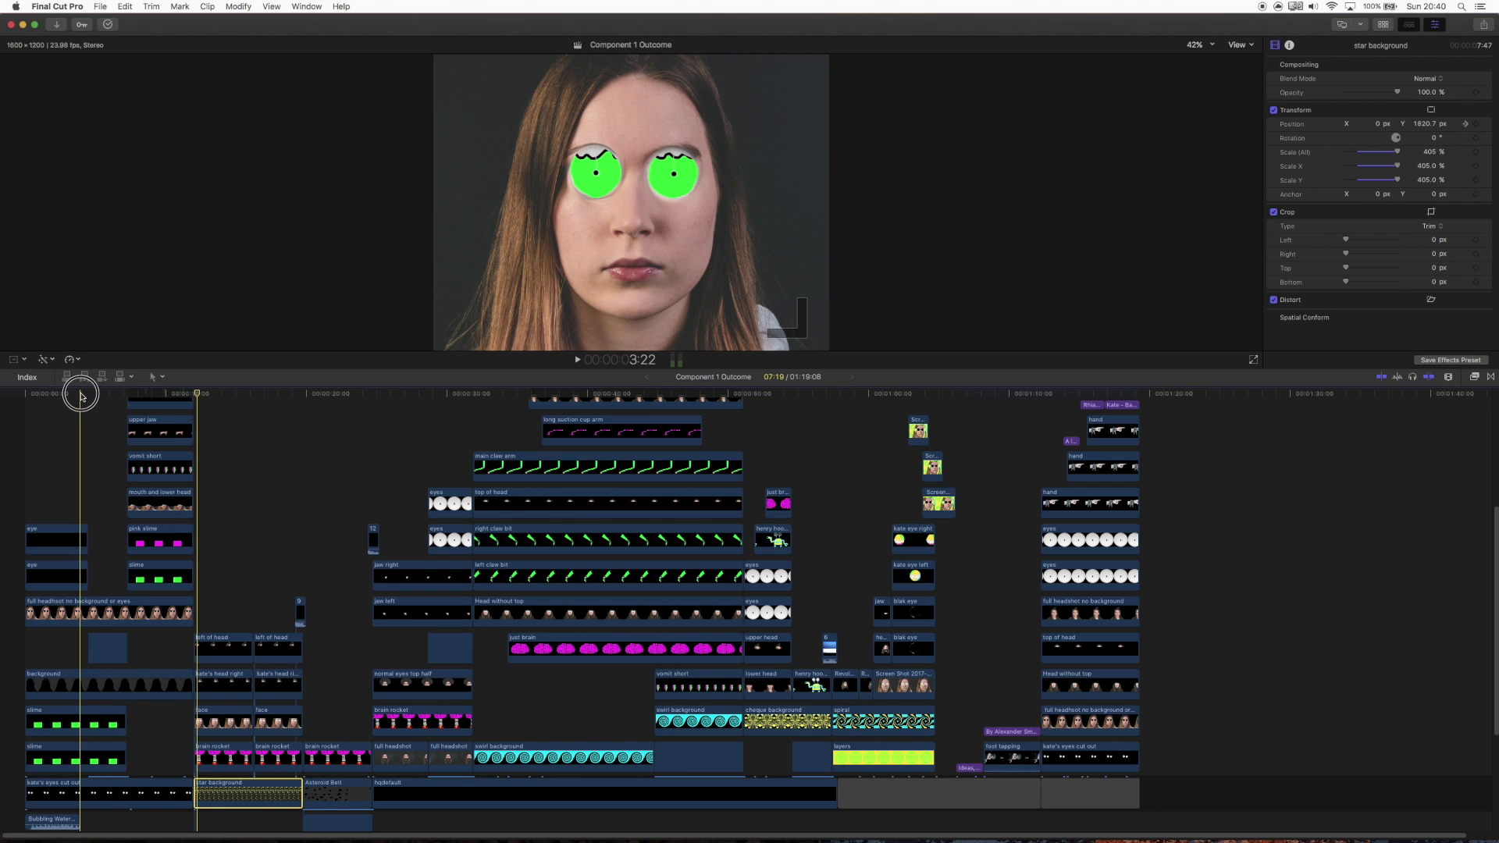
Step: Show the transform controls of the upper eye clip at 2:11 and set the viewer zoom to 25%
click(81, 395)
mouse_move(82, 395)
mouse_down()
mouse_move(37, 404)
mouse_move(60, 400)
mouse_up()
click(56, 532)
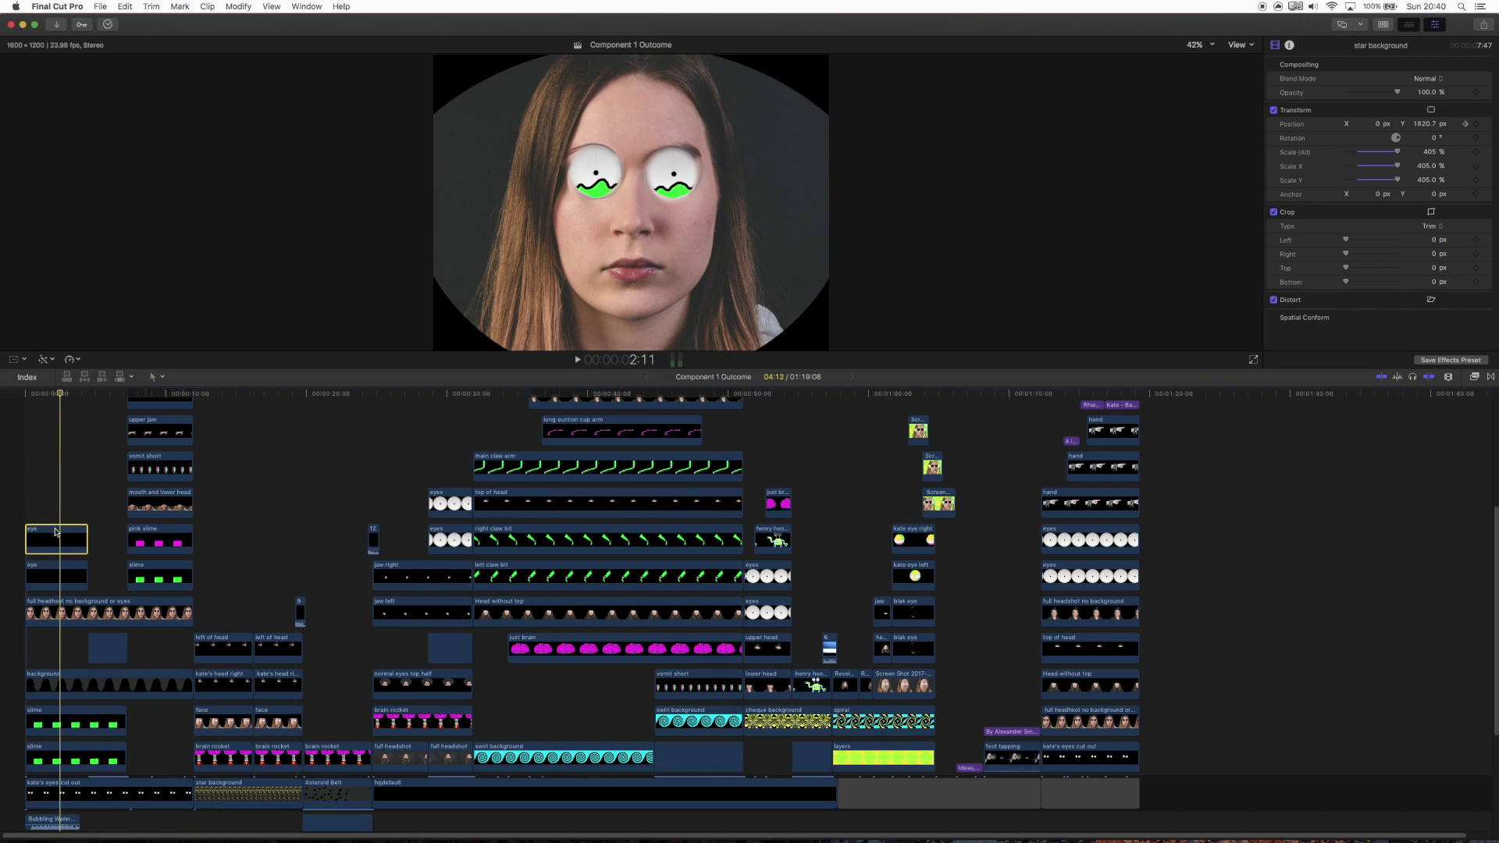
key(shift+t)
click(1196, 45)
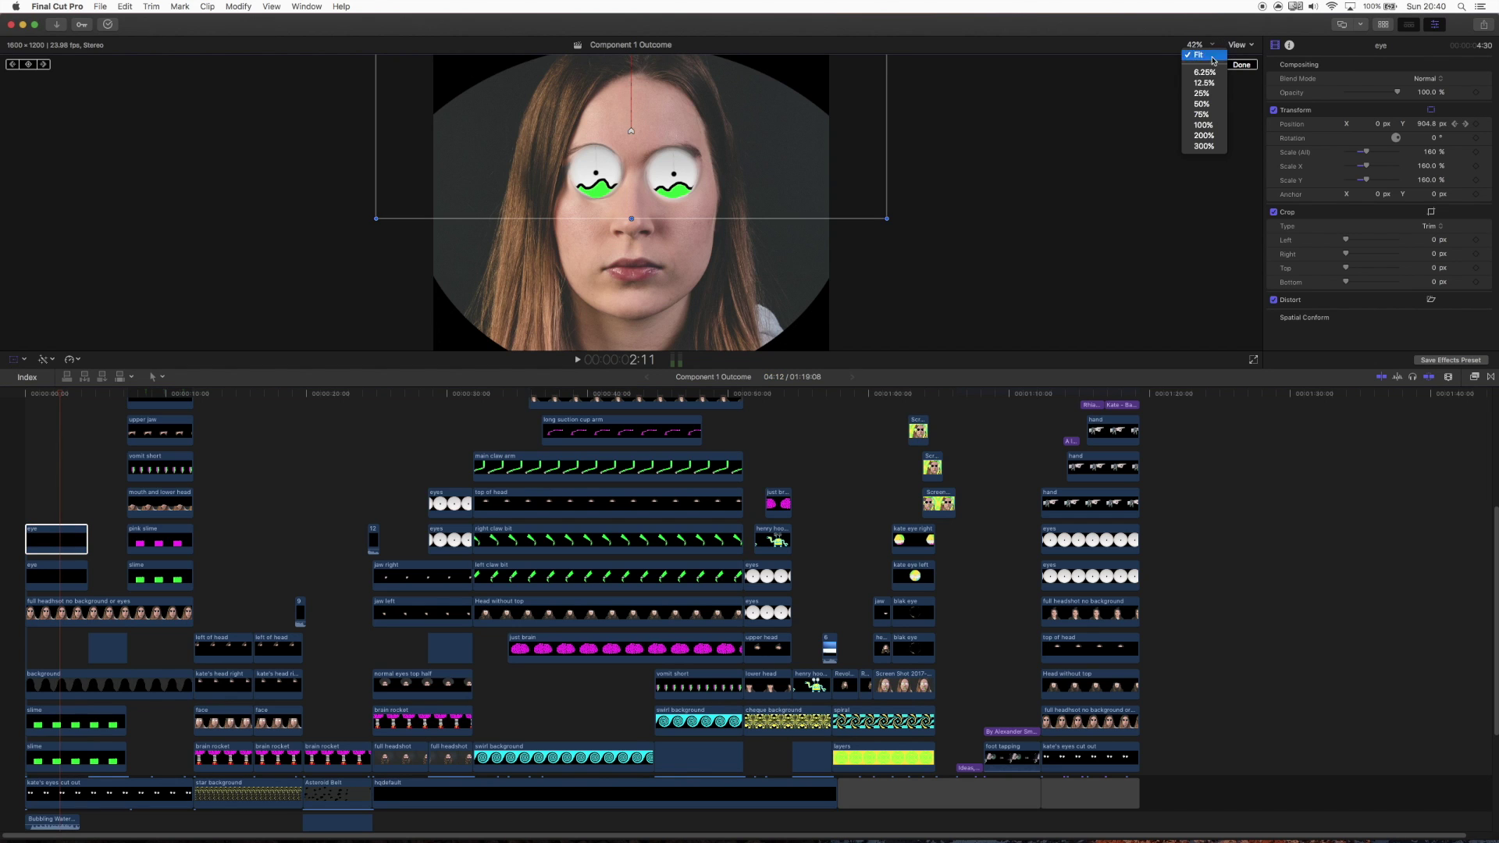
click(1200, 94)
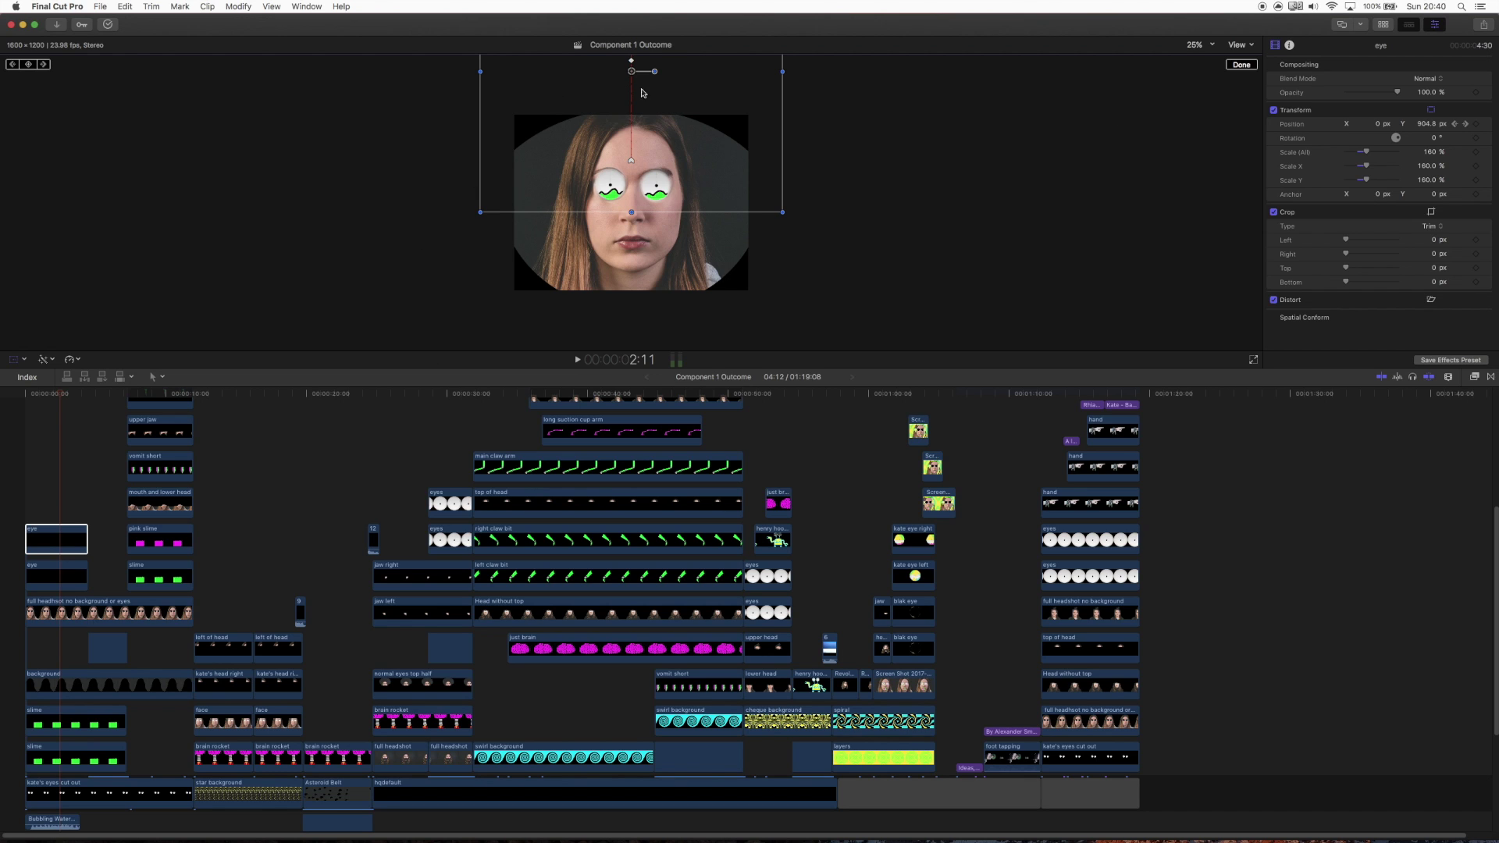
Step: Play the upper eye clip's opening movement from the start and scrub between 2:13 and 2:17 to examine its vertical position animation
click(26, 395)
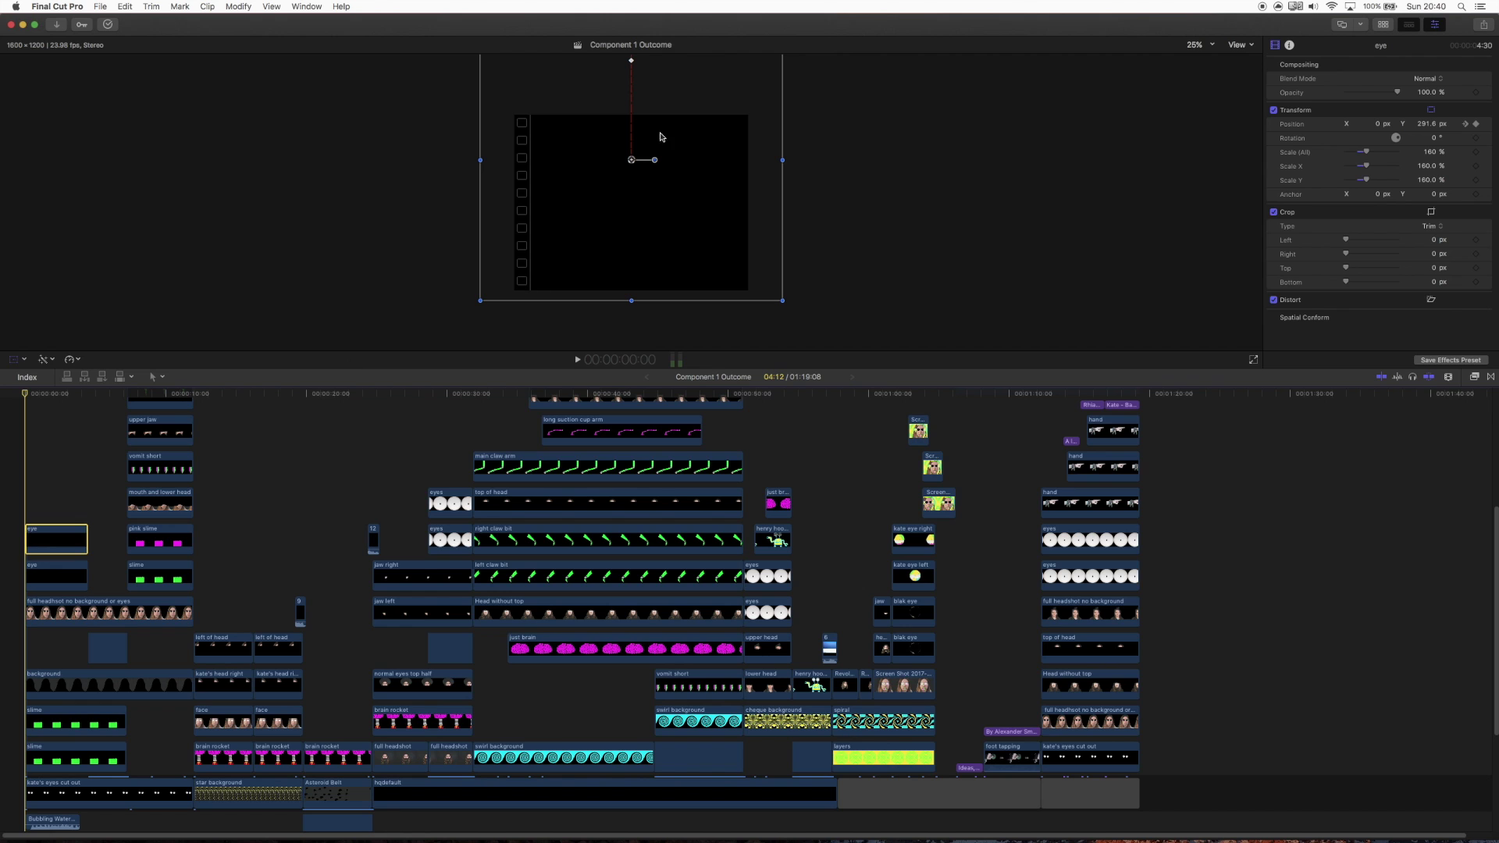
key(space)
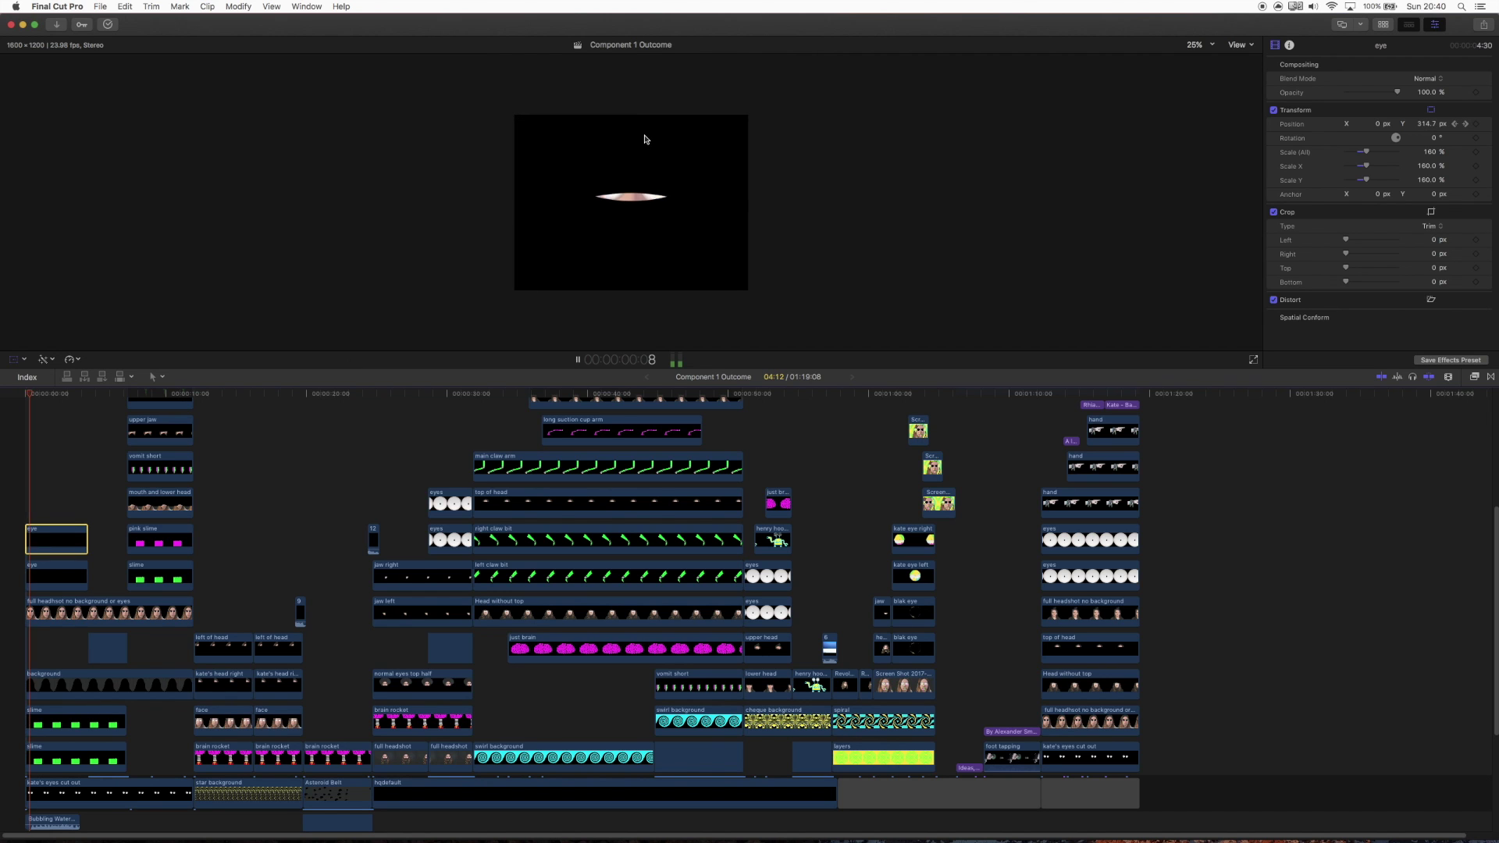
key(space)
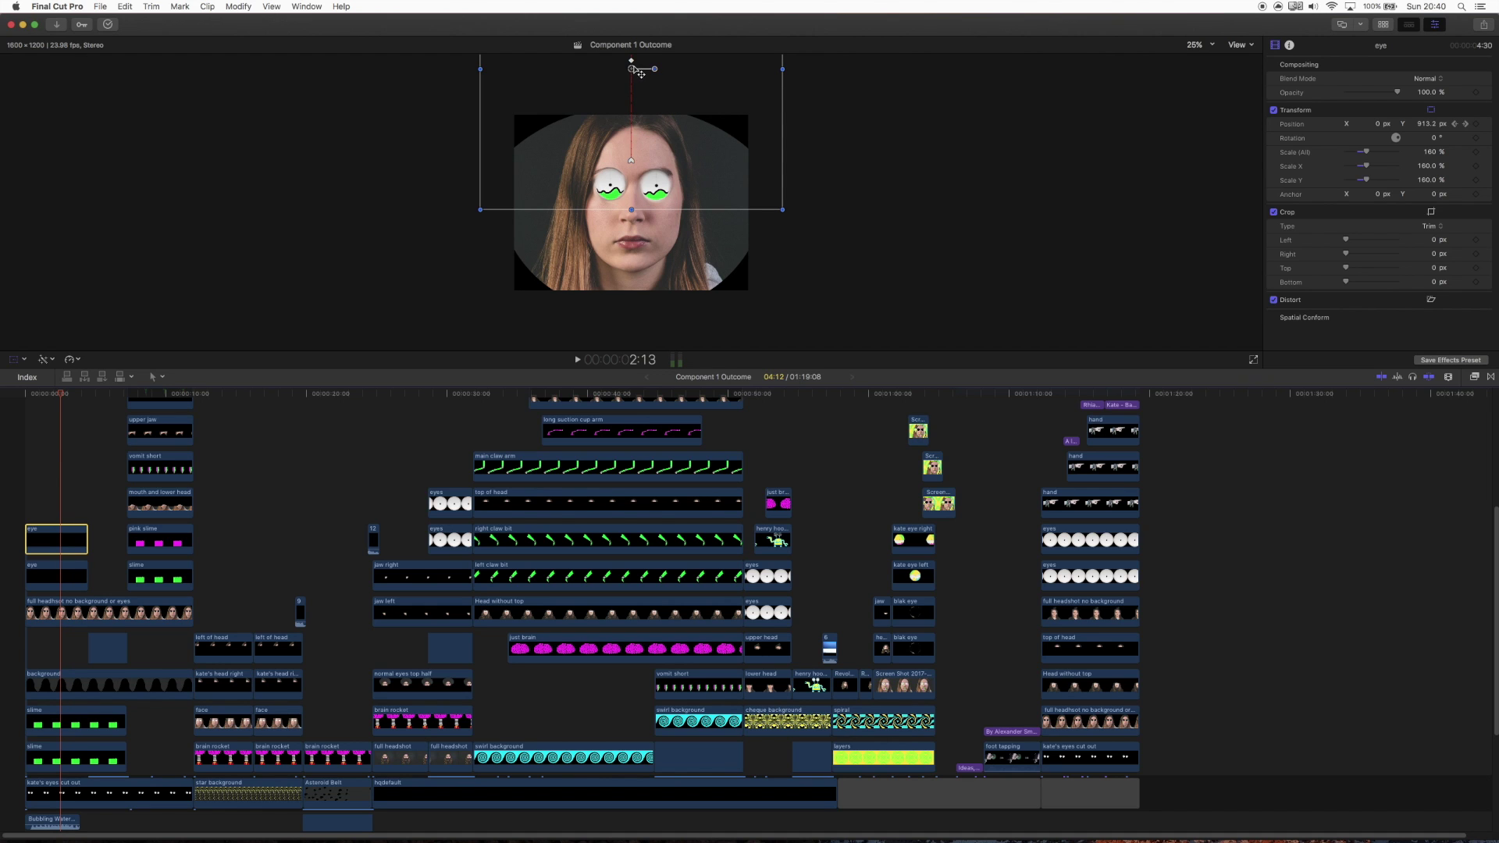
mouse_move(62, 395)
mouse_down()
mouse_move(26, 397)
mouse_move(65, 396)
mouse_up()
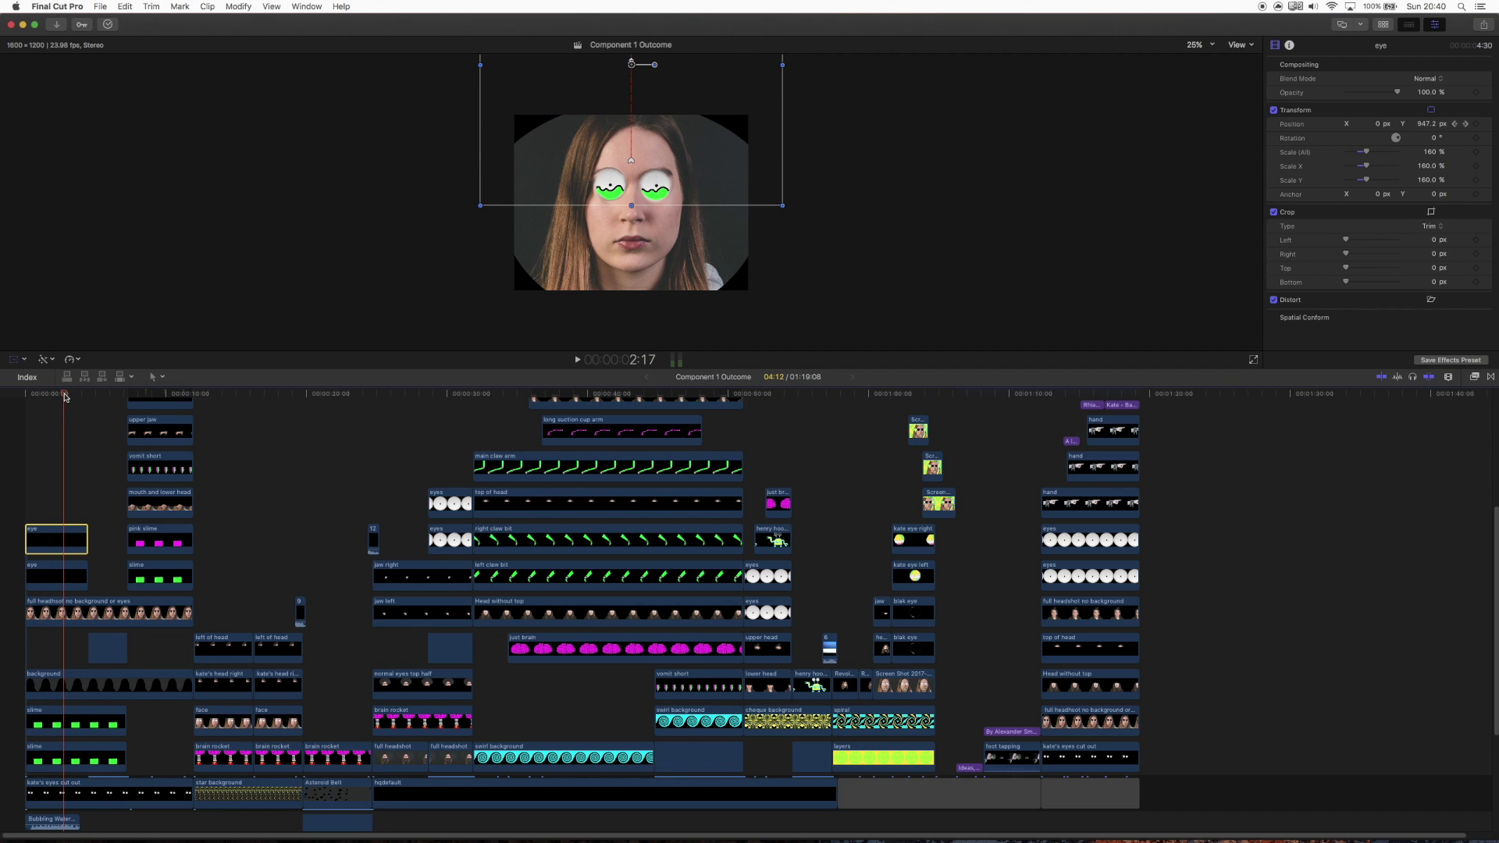
click(1418, 119)
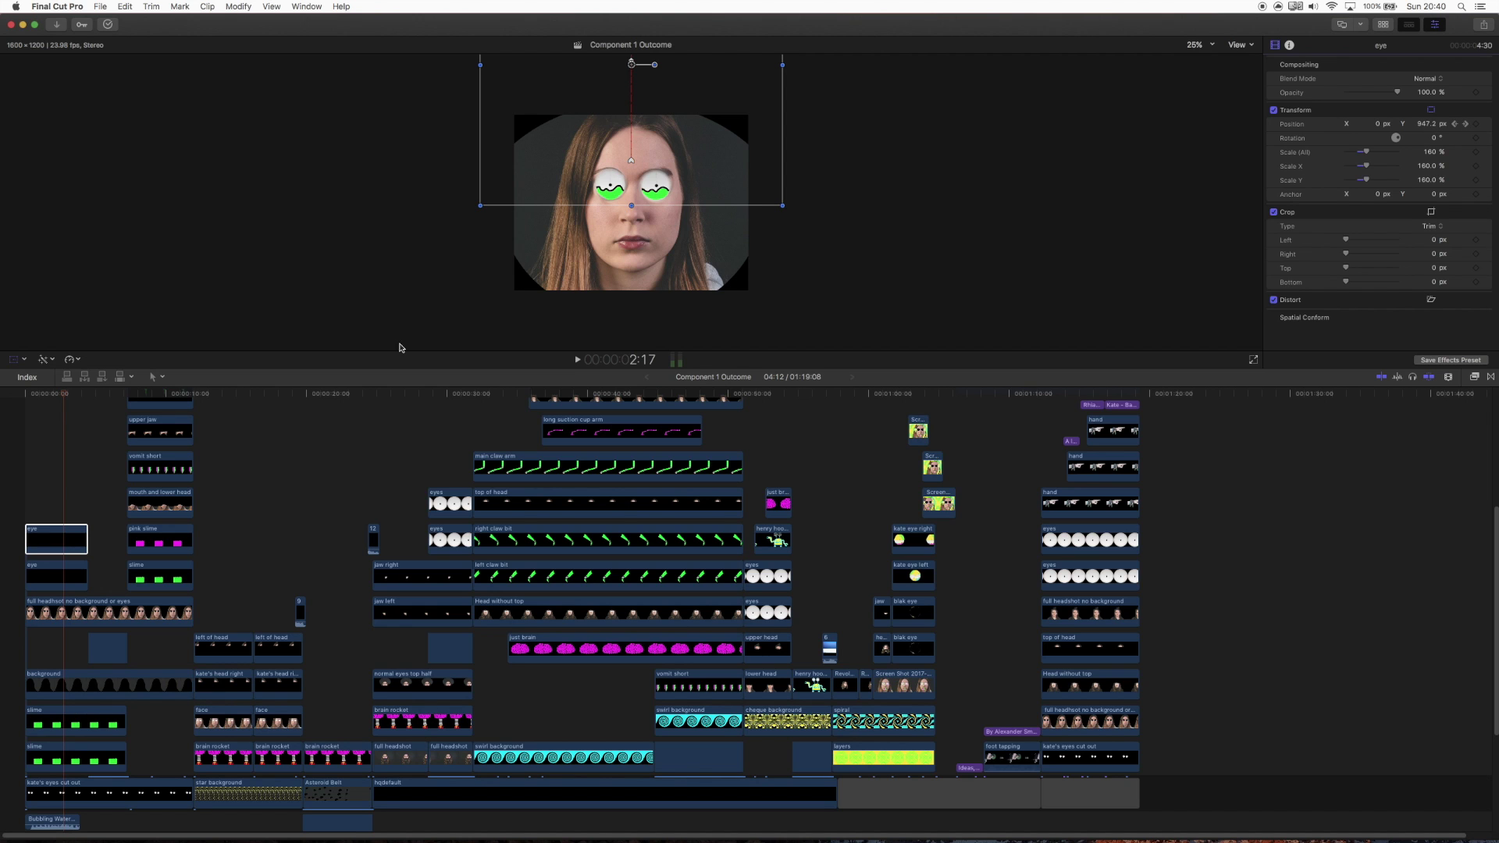
mouse_move(63, 396)
mouse_down()
mouse_move(39, 398)
mouse_move(61, 396)
mouse_up()
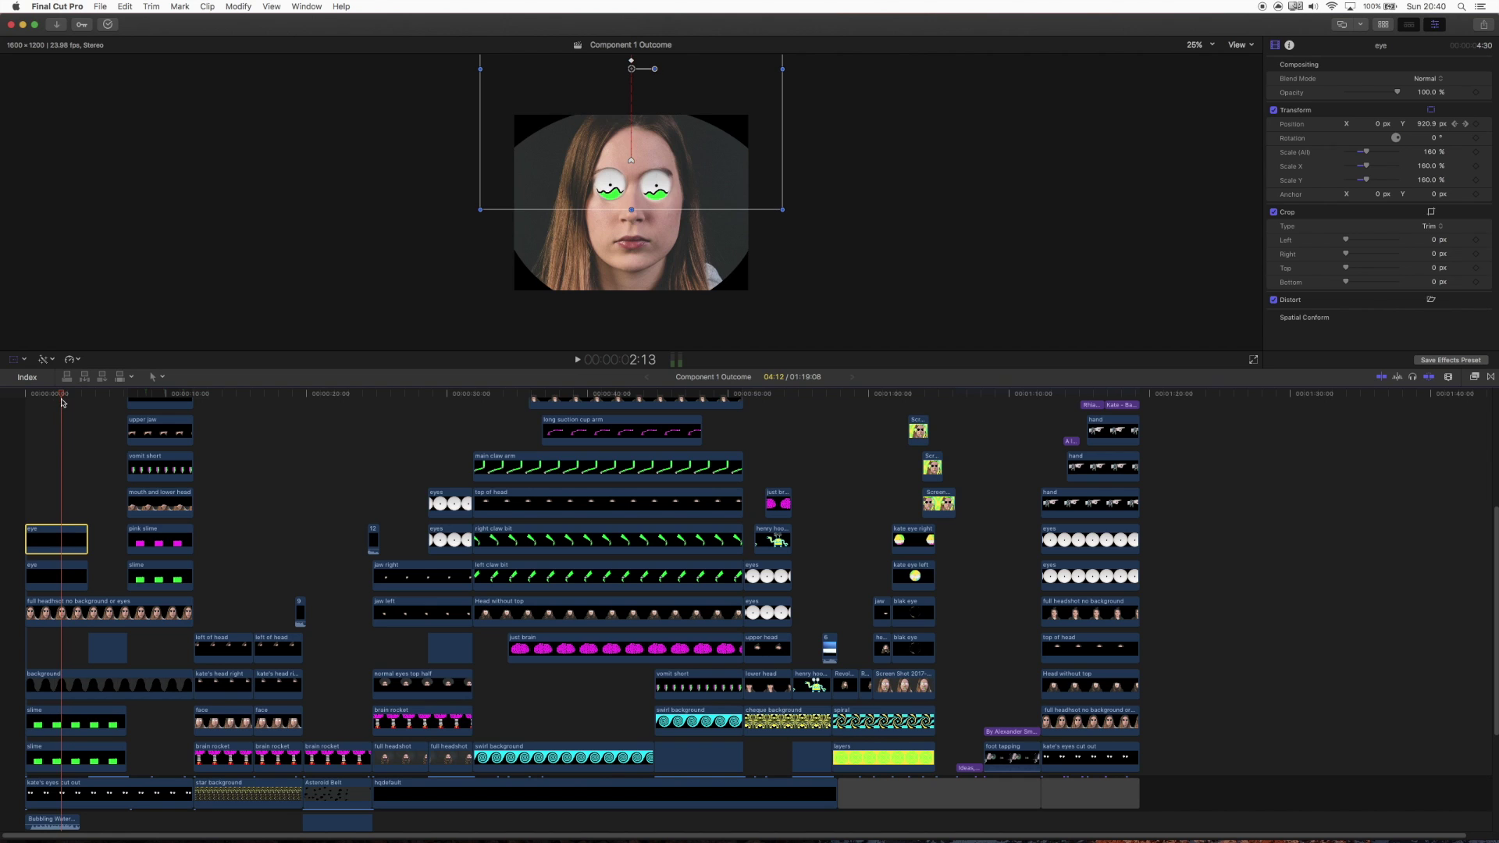
Step: Select the lower eye clip and step through its position keyframes from the start to 3:22
click(53, 587)
click(48, 398)
drag(48, 399, 24, 396)
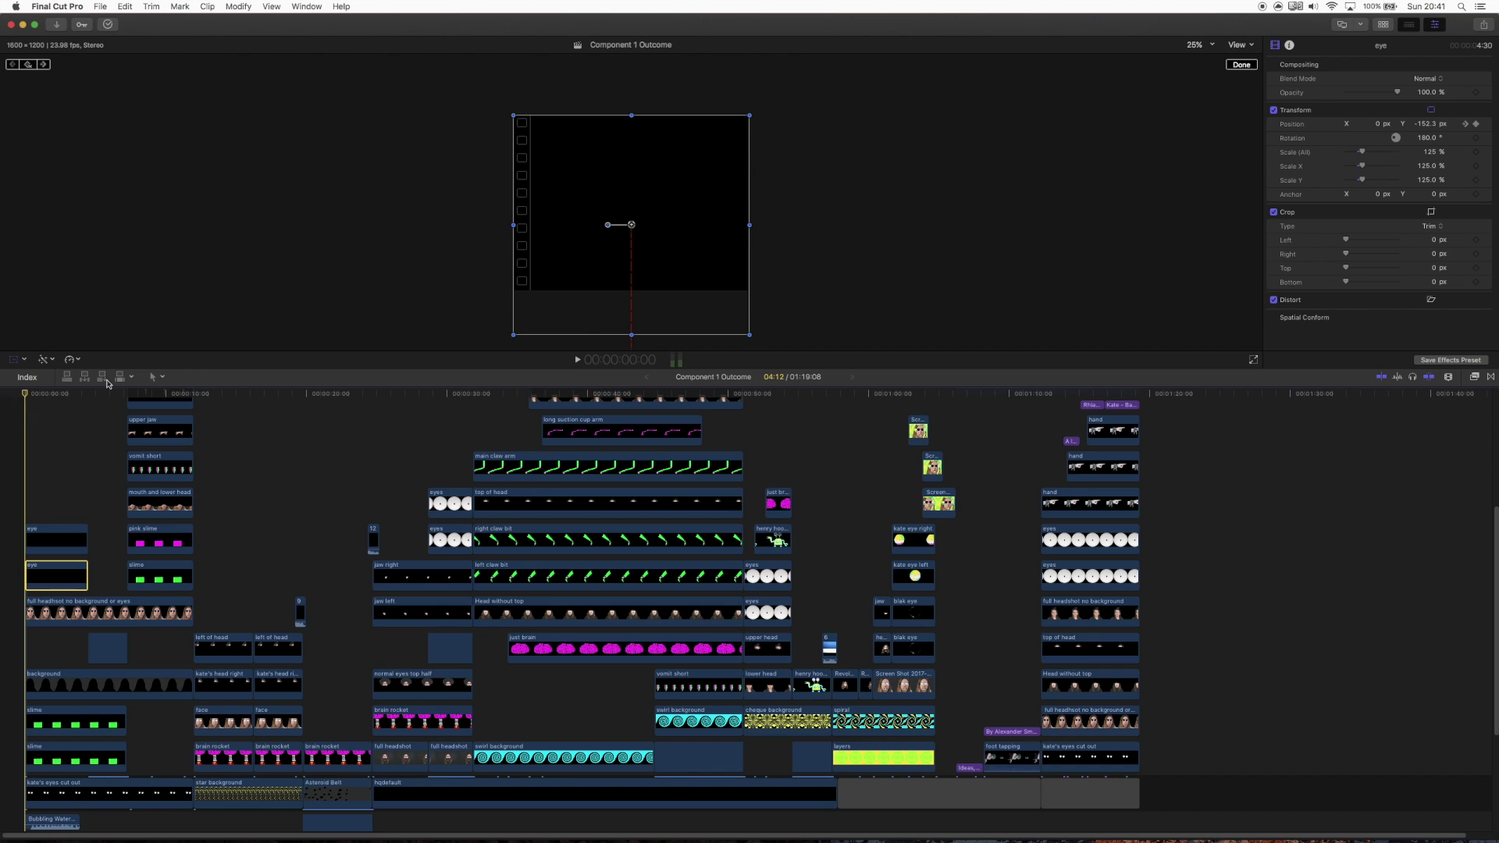
click(1466, 125)
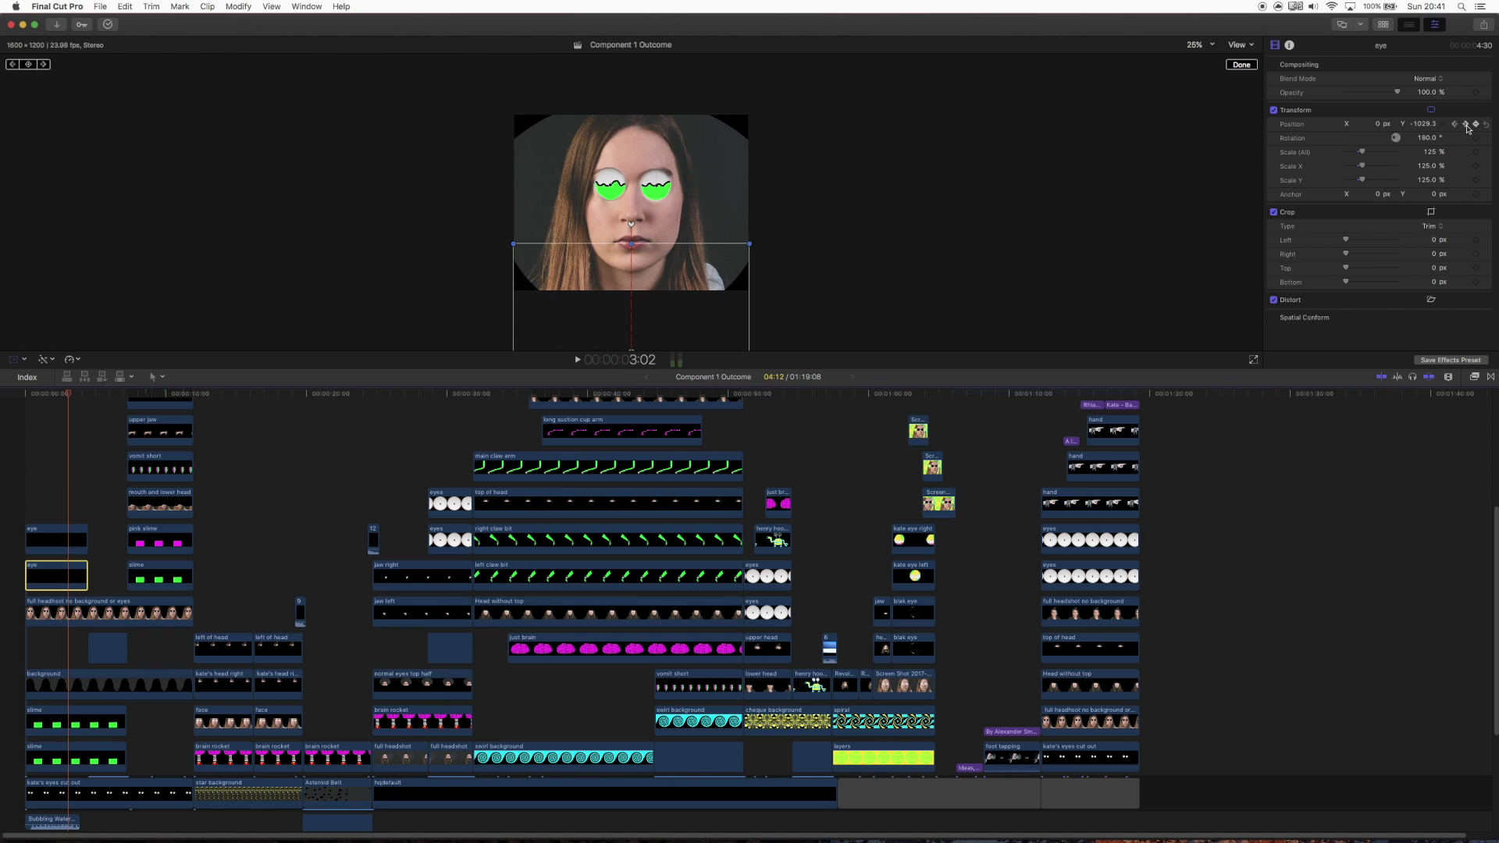
click(1466, 125)
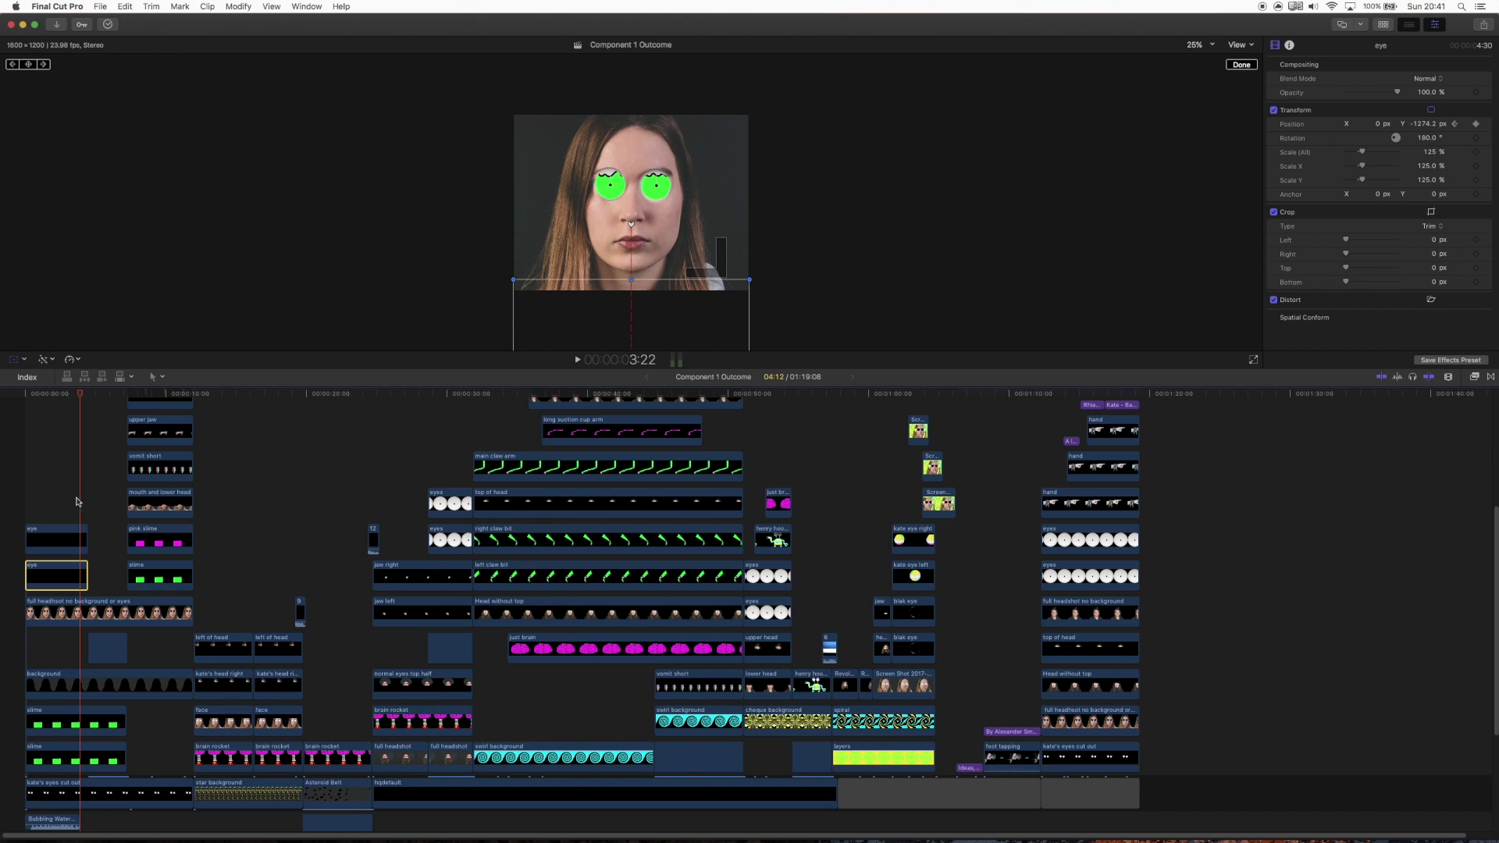
drag(69, 396, 78, 402)
Step: Inspect the upper slime clip's transform path at 4:14, and disable the full headshot clip at 3:07 to expose the slime behind it
click(90, 717)
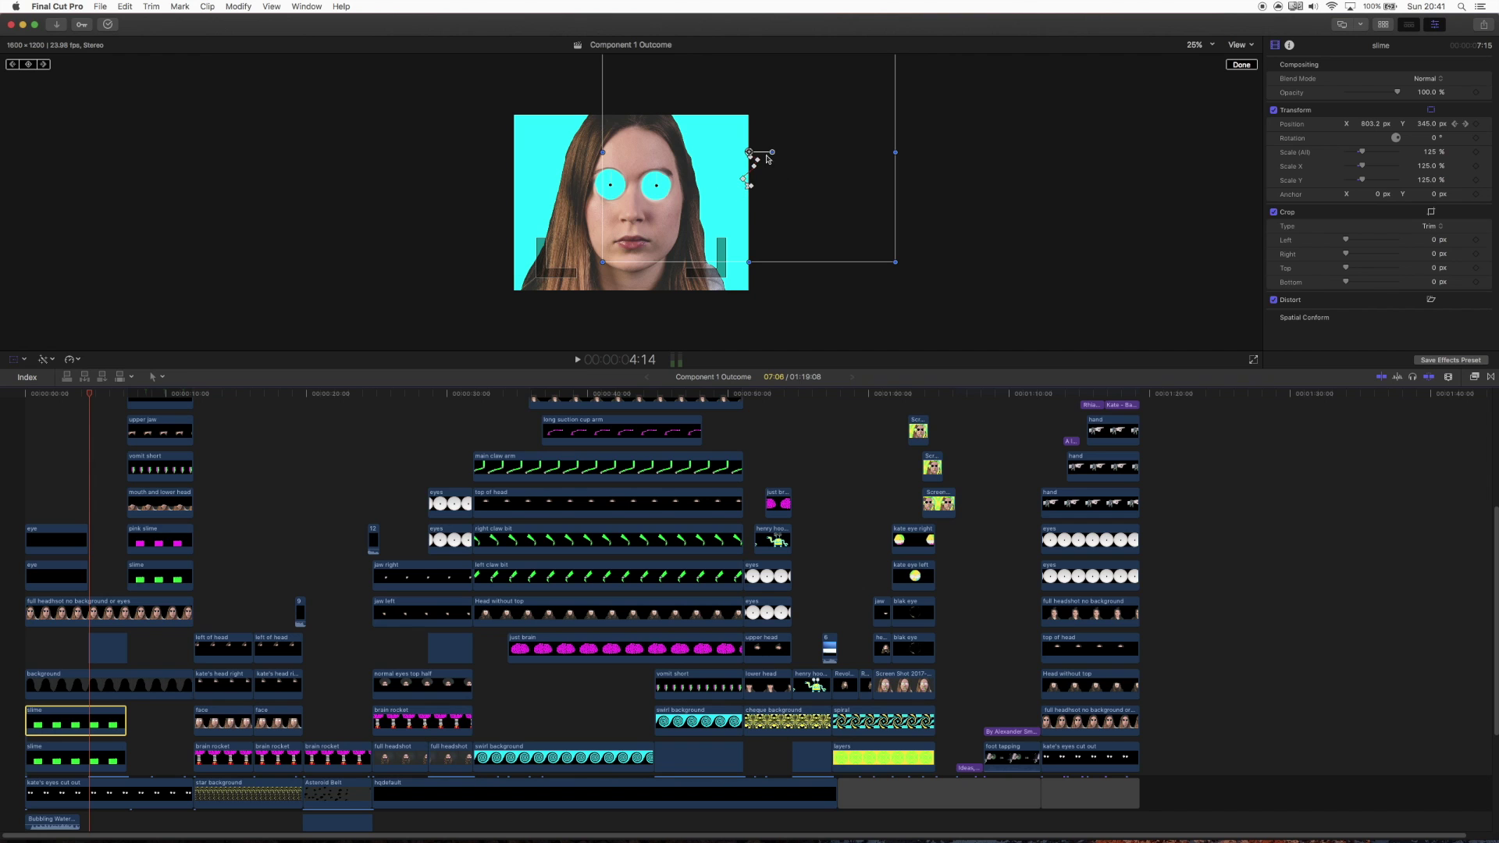
mouse_move(78, 400)
mouse_down()
mouse_move(54, 390)
mouse_move(89, 394)
mouse_move(73, 396)
mouse_up()
click(76, 613)
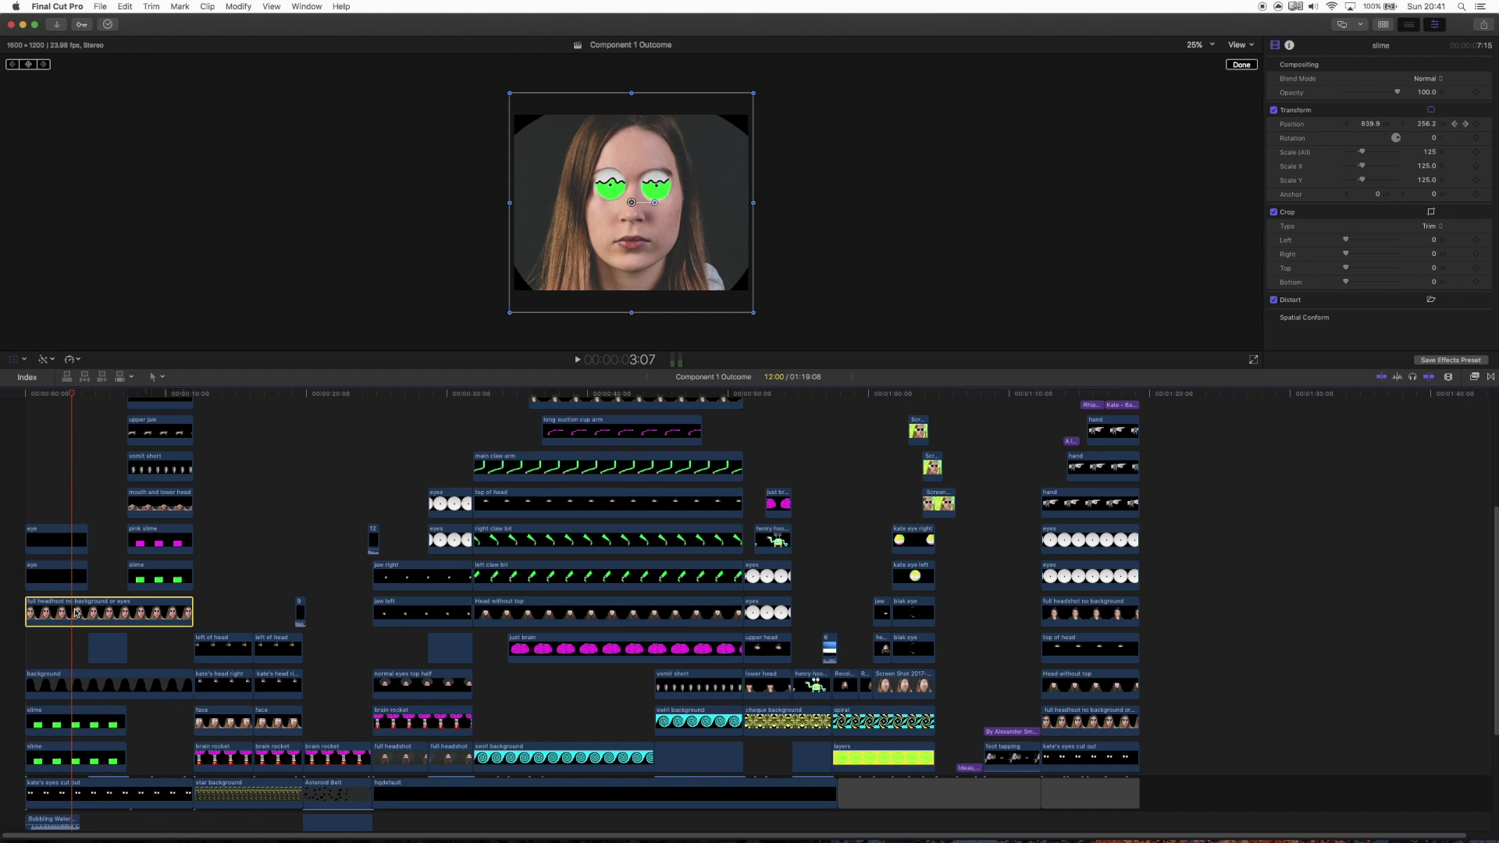
key(v)
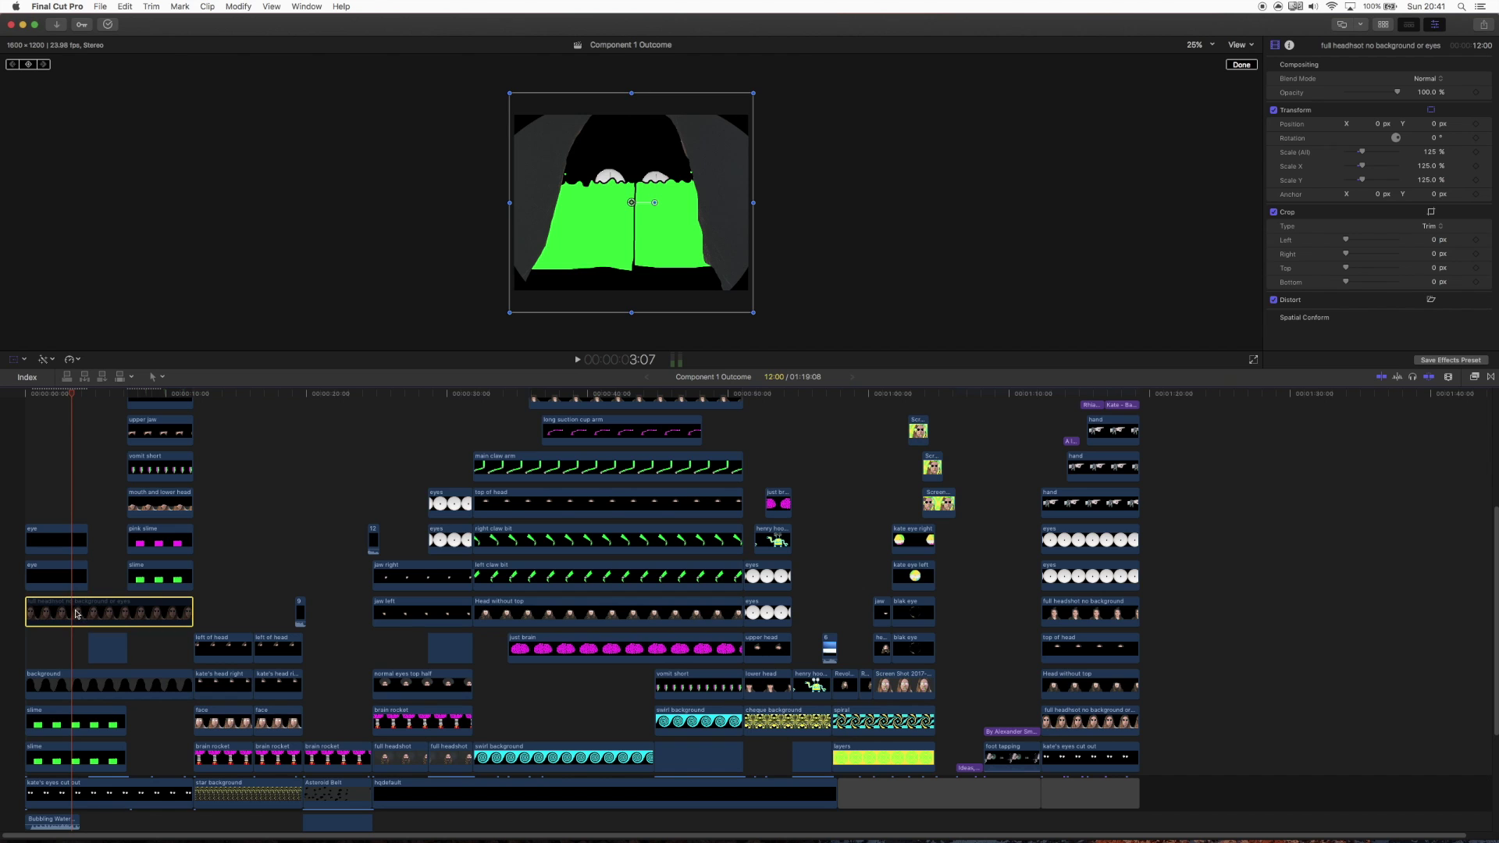
Step: Select the upper slime clip and scrub to 2:08 to examine its position path while the full headshot is hidden
key(j)
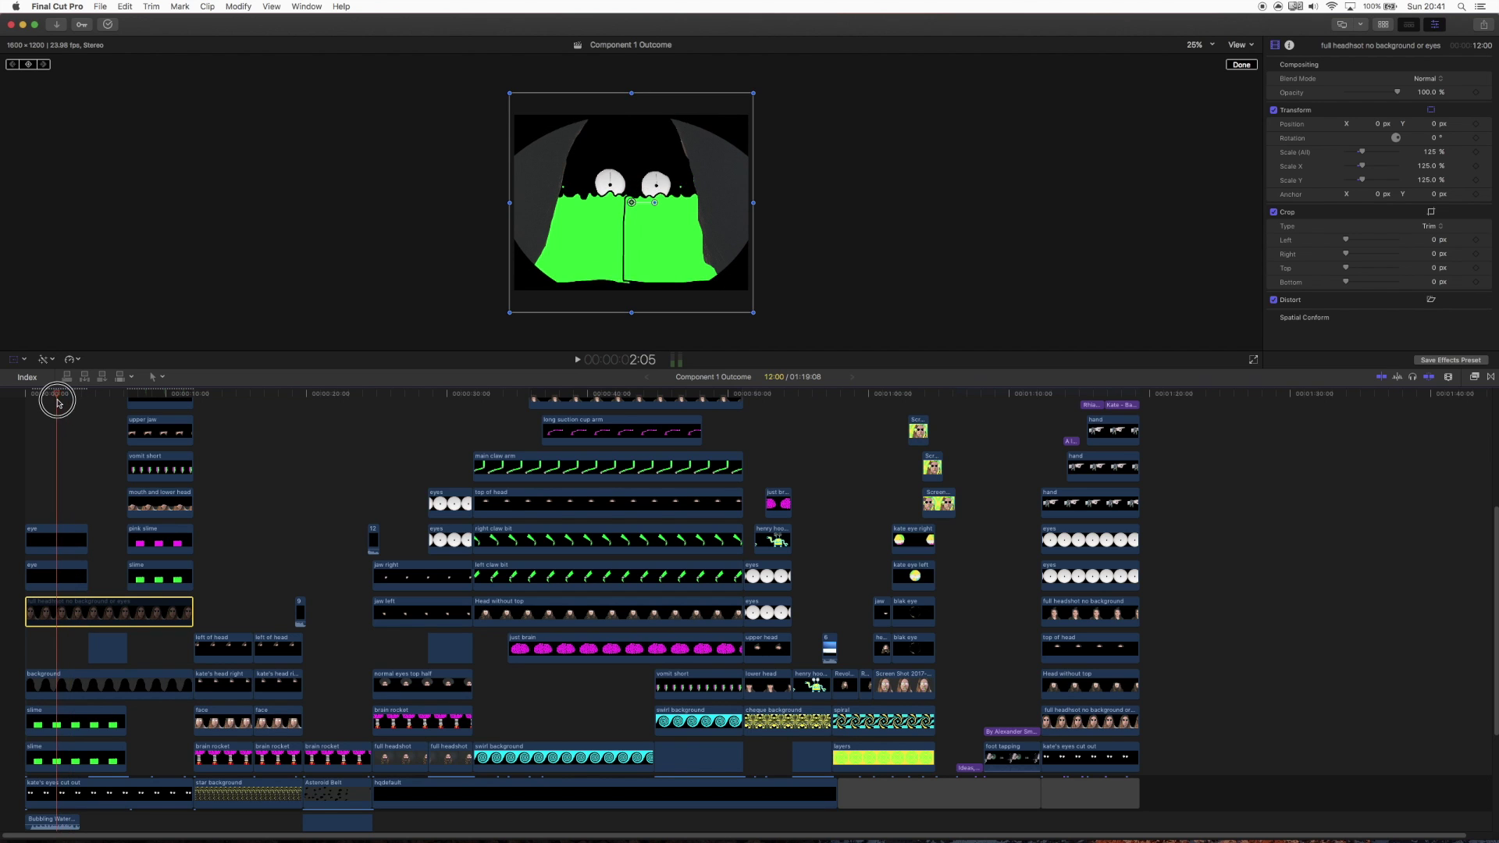
click(54, 722)
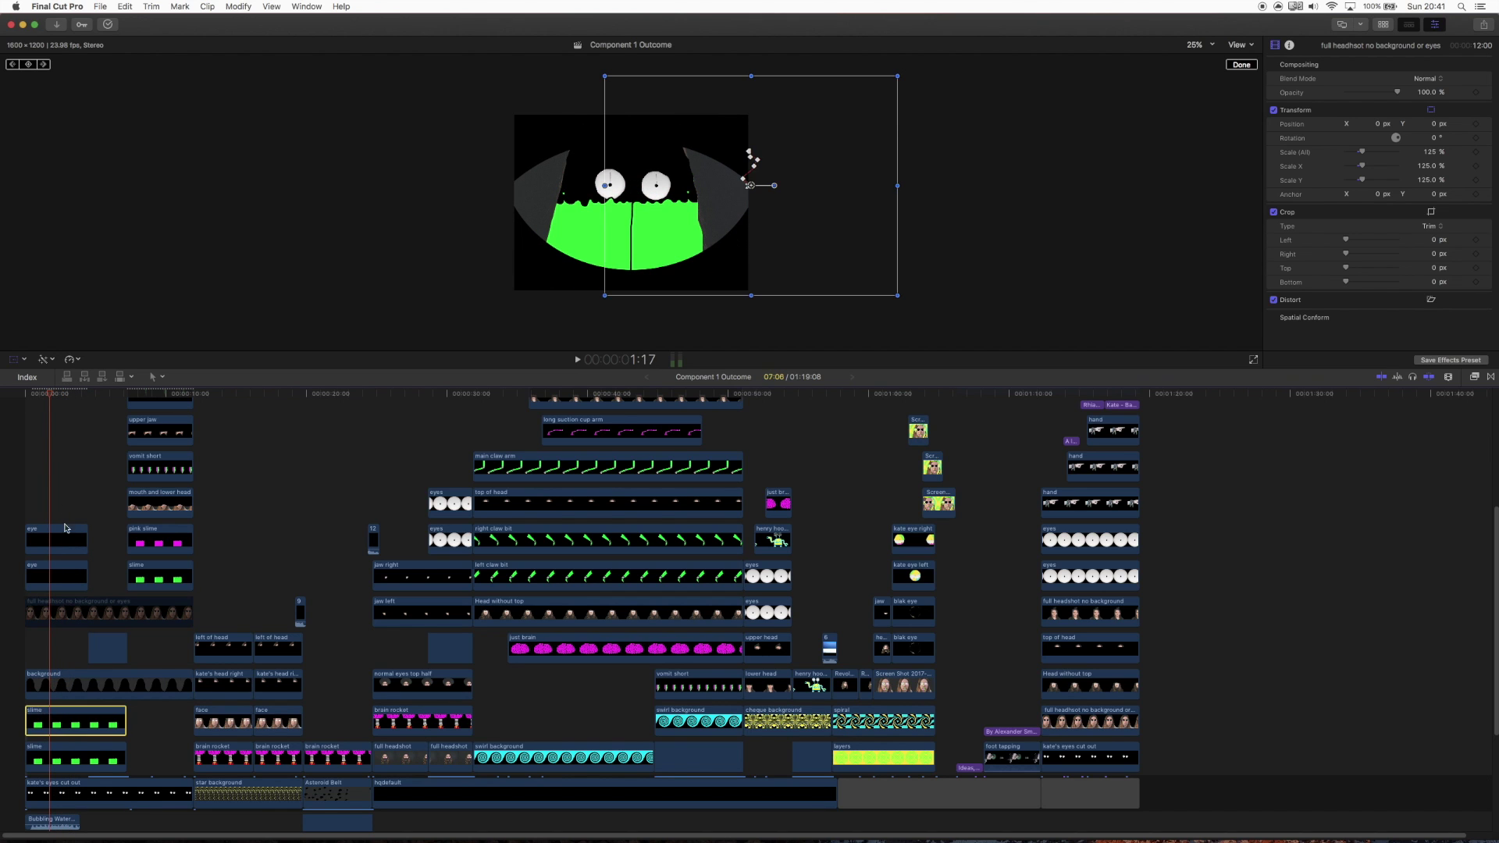
mouse_move(55, 394)
mouse_down()
mouse_move(88, 401)
mouse_move(59, 402)
mouse_up()
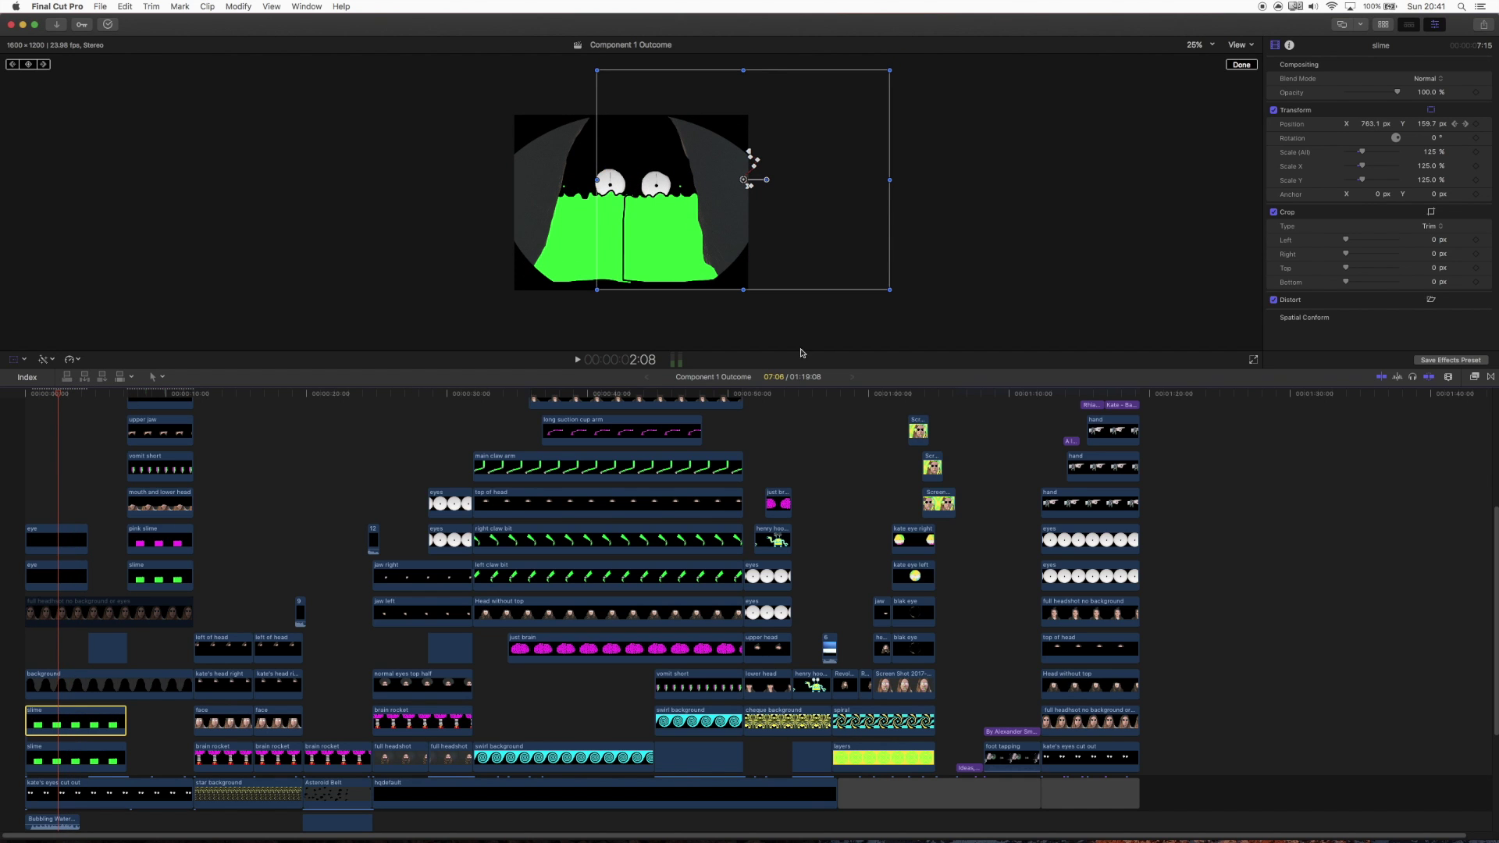
Step: Re-enable the full headshot clip and scrub to 4:12 to review the composite with the background change
click(60, 613)
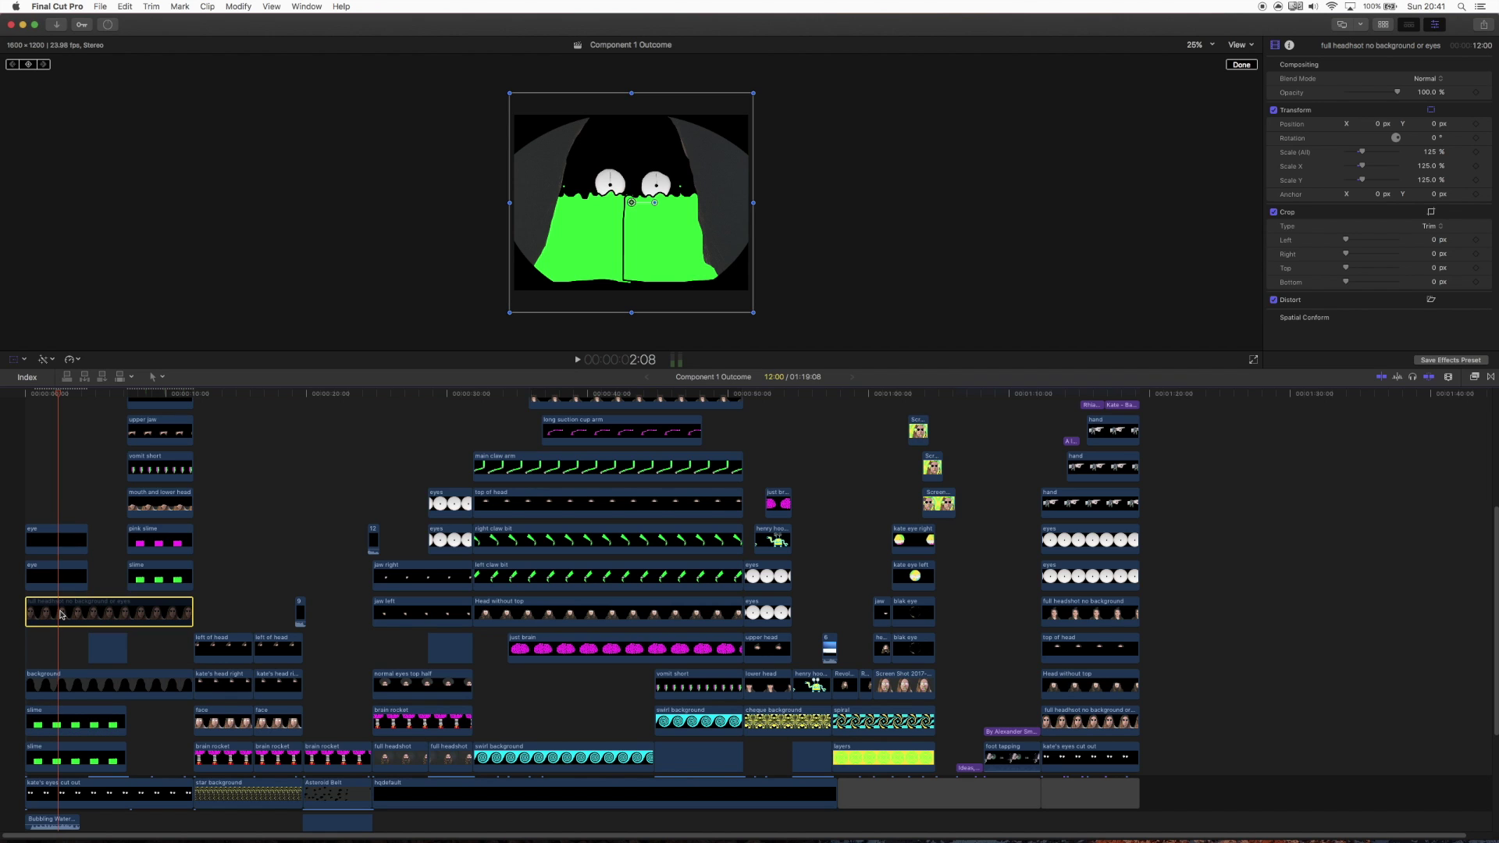
key(v)
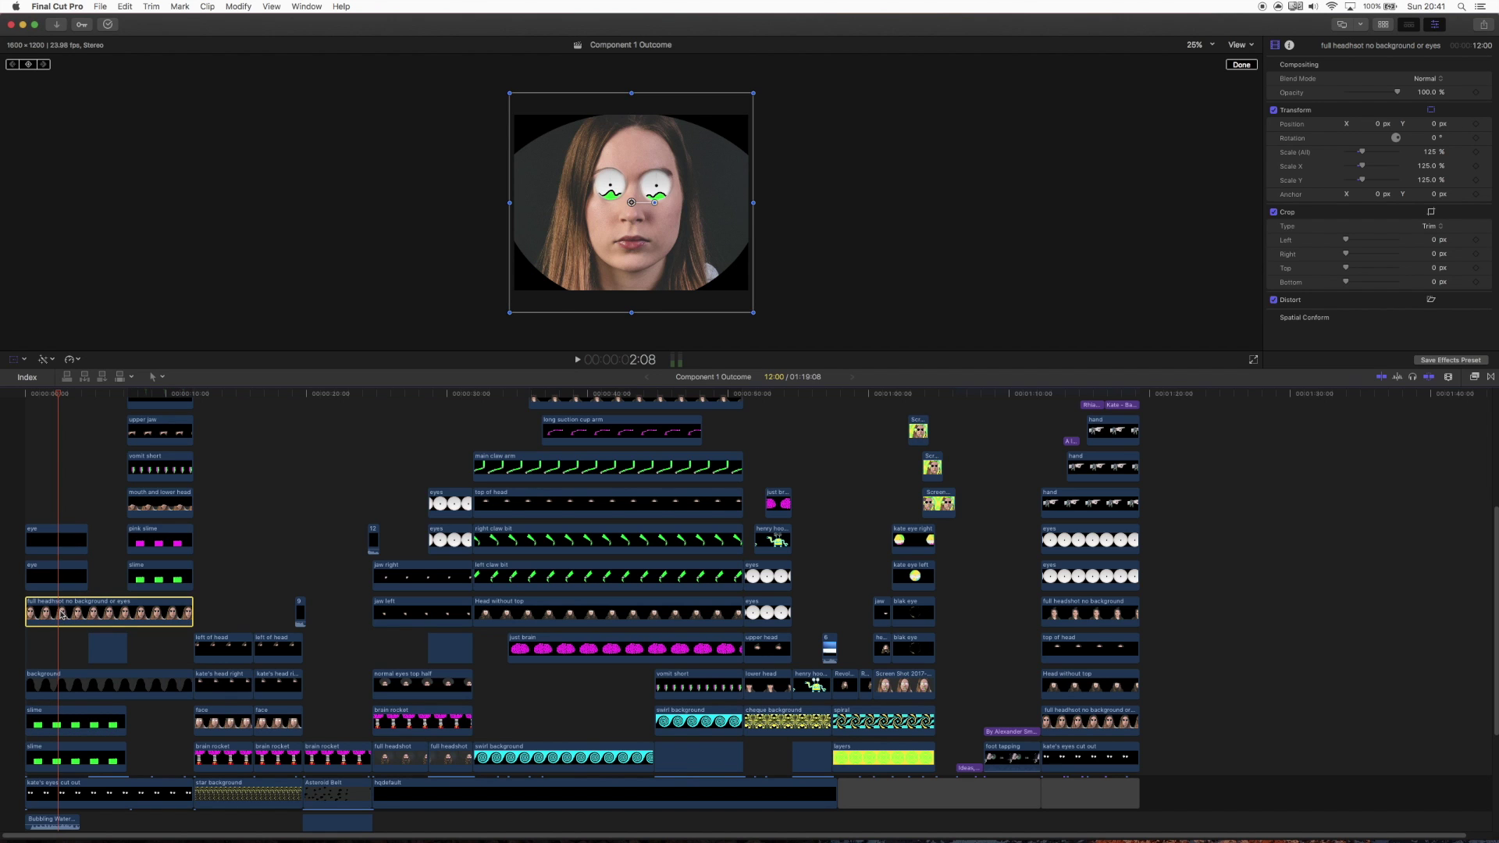
drag(54, 397, 89, 400)
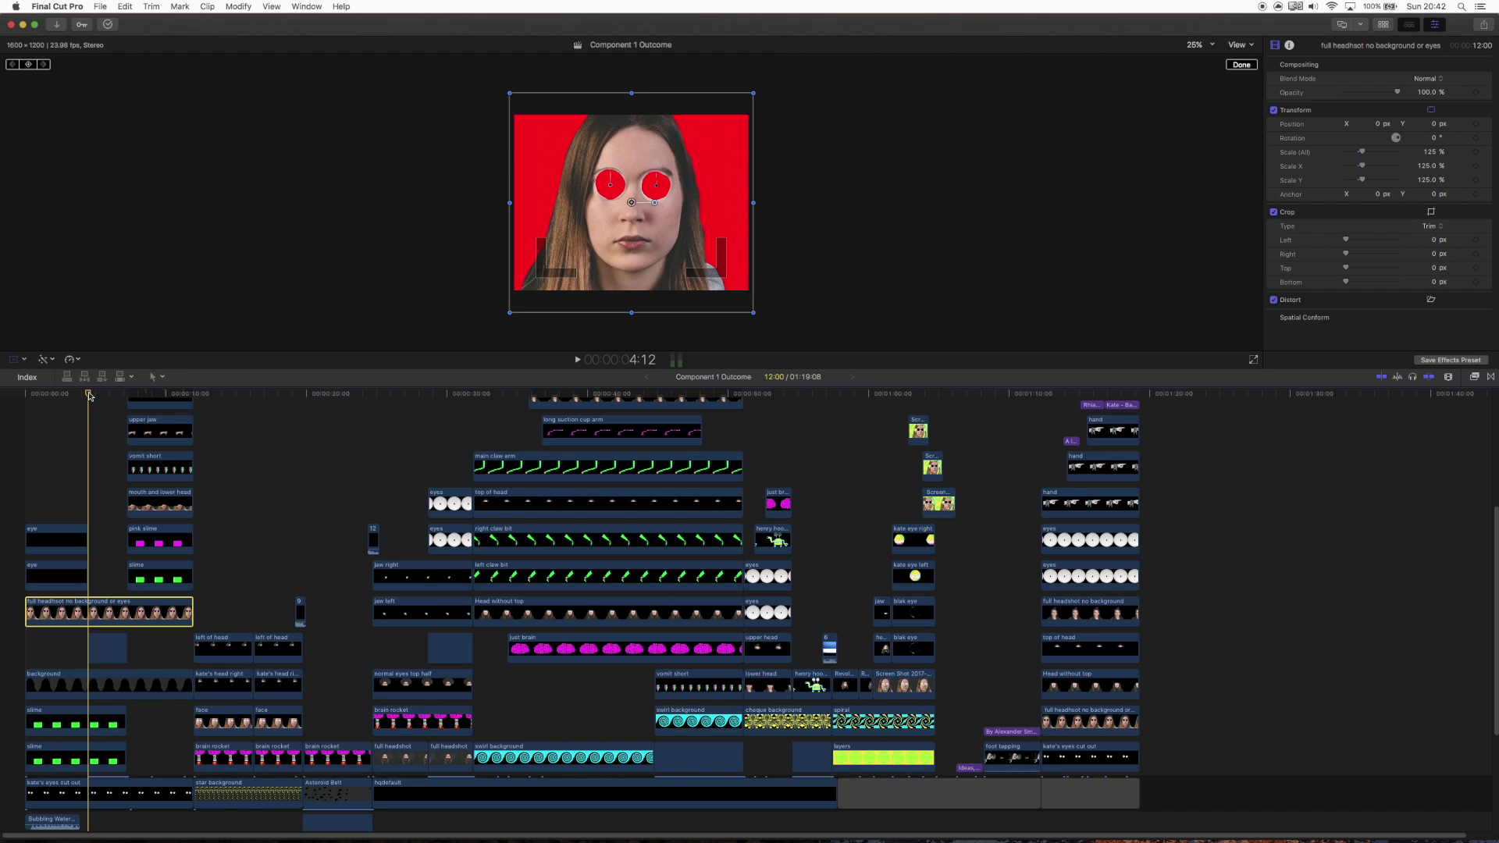
drag(117, 396, 87, 406)
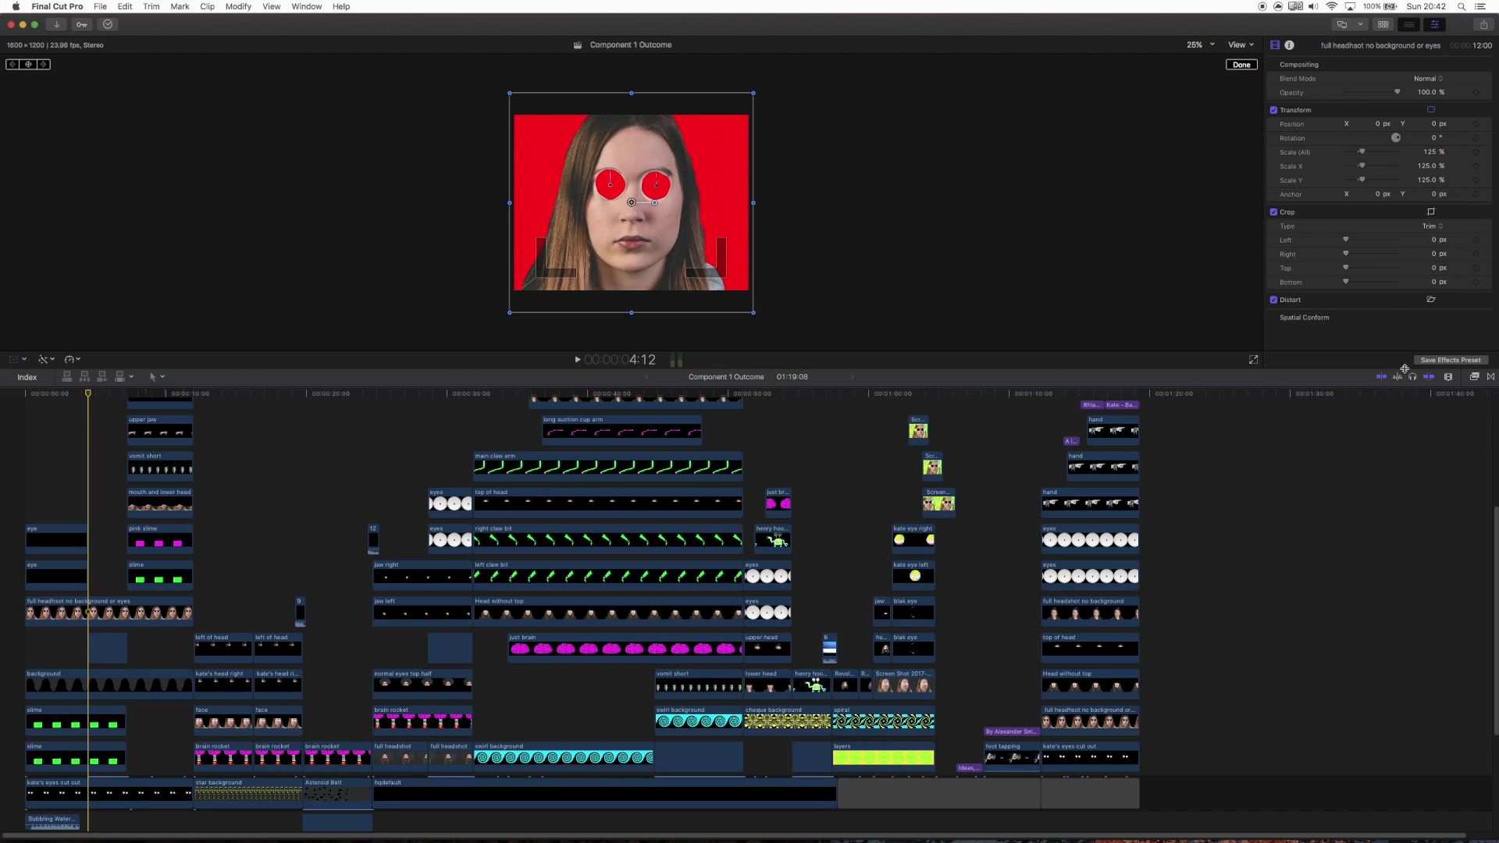
Step: Zoom the timeline out, play the opening scene past 6:06, and scrub to 9:18 with the transform controls shown
click(1448, 376)
mouse_move(1417, 450)
mouse_down()
mouse_move(1454, 448)
mouse_move(1389, 448)
mouse_up()
key(space)
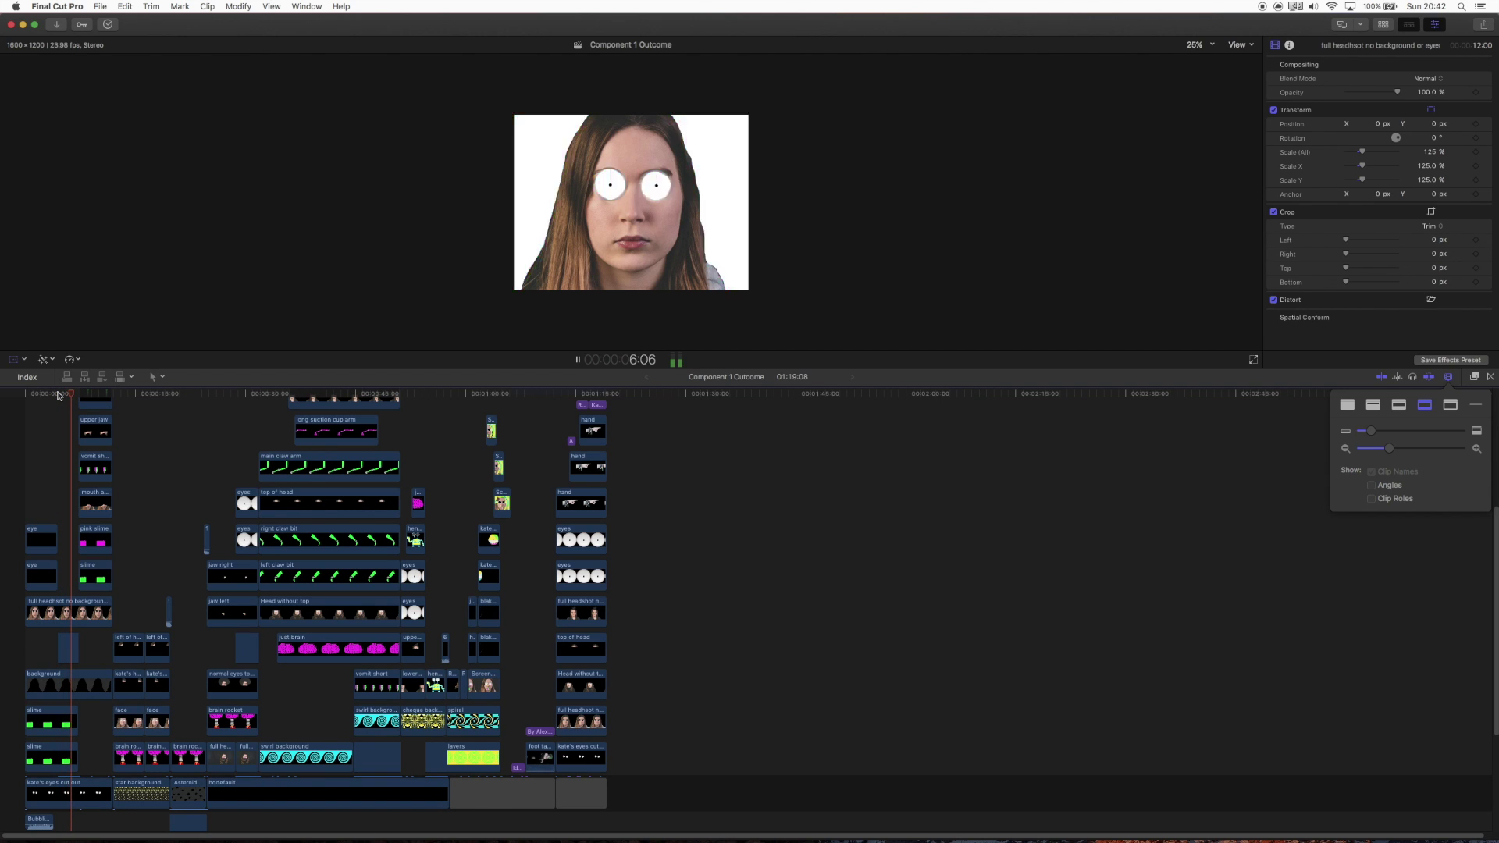
key(space)
key(shift+t)
drag(83, 396, 97, 395)
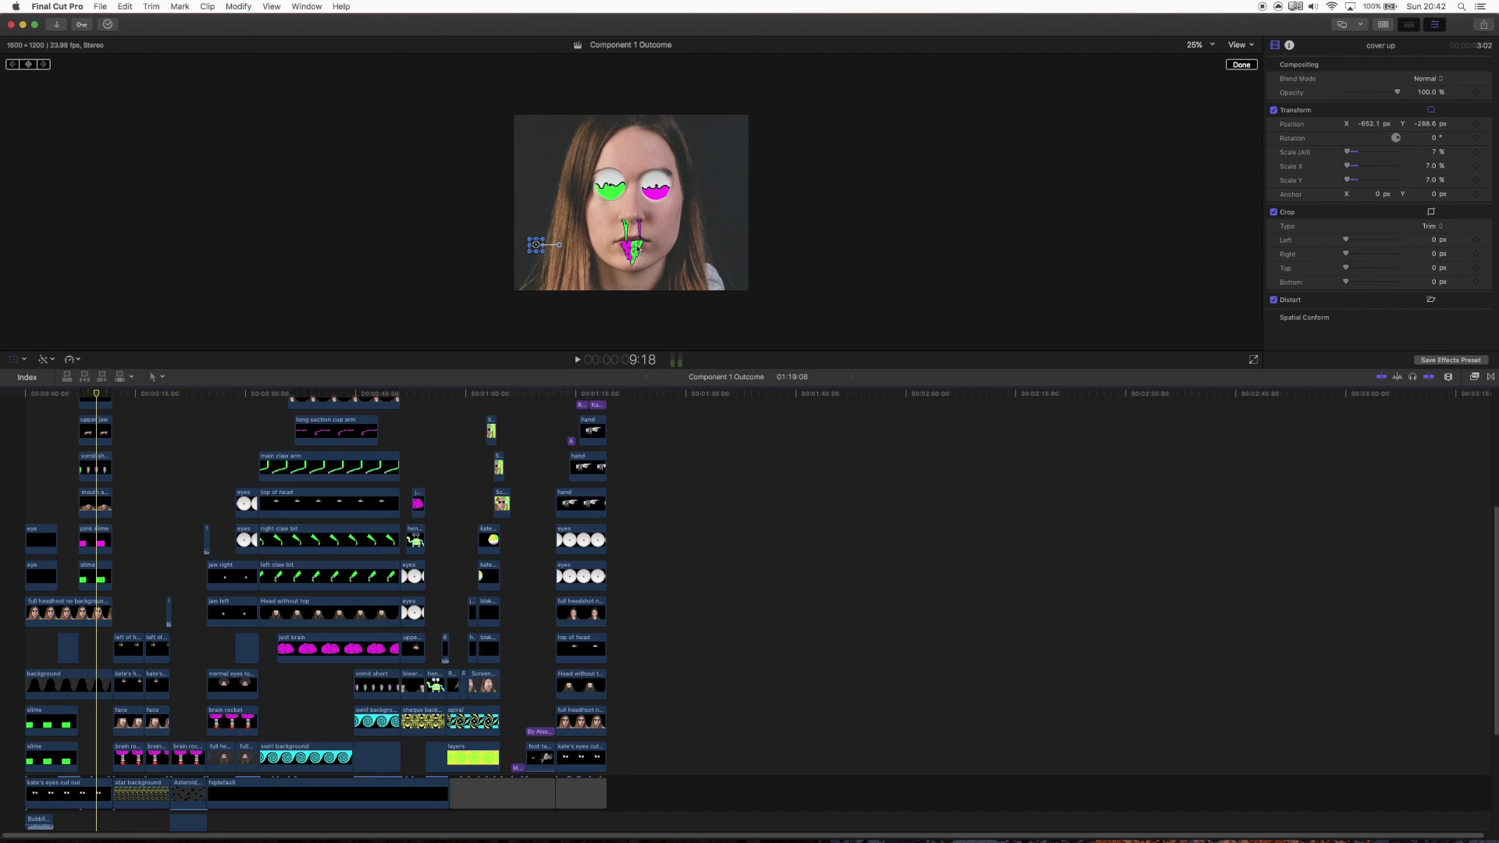
Step: Select the cover up clip above the green slime at 7:06 and play the nose slime scene to examine its position animation
drag(98, 398, 78, 394)
scroll(87, 600, up, 5)
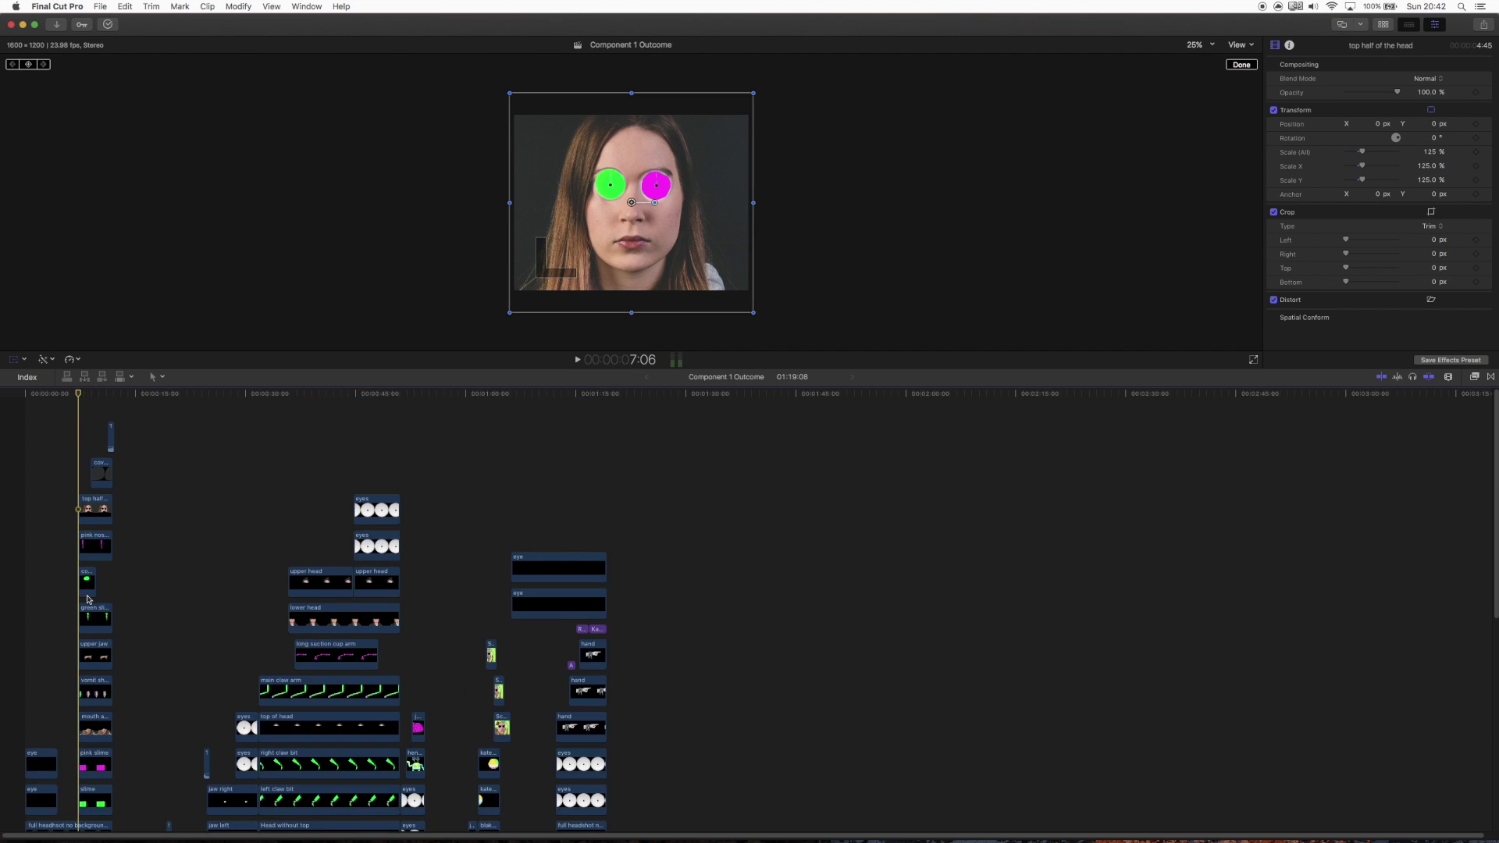
click(86, 575)
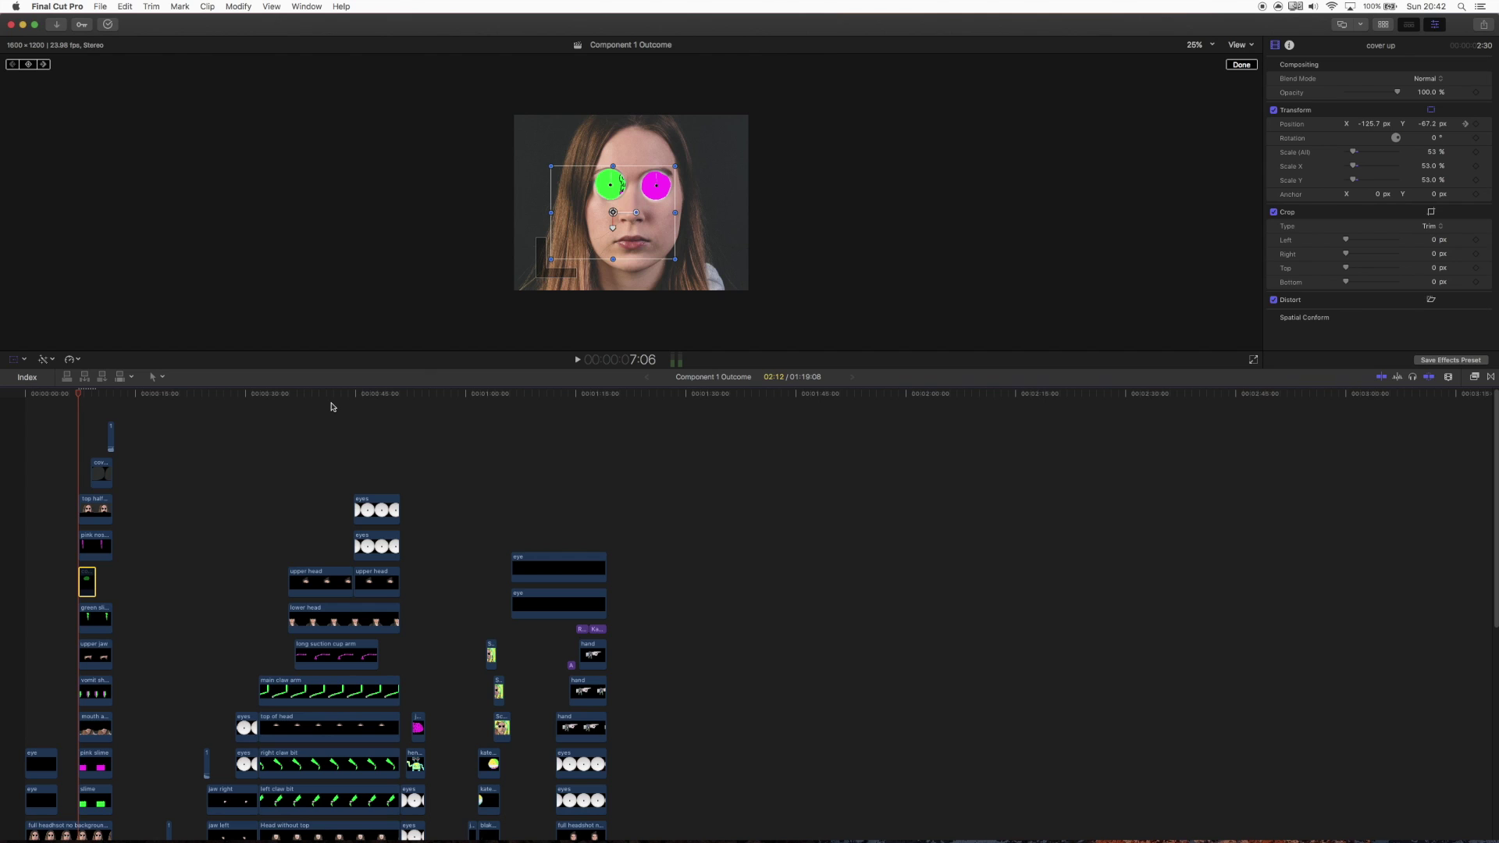
key(space)
key(space)
click(630, 214)
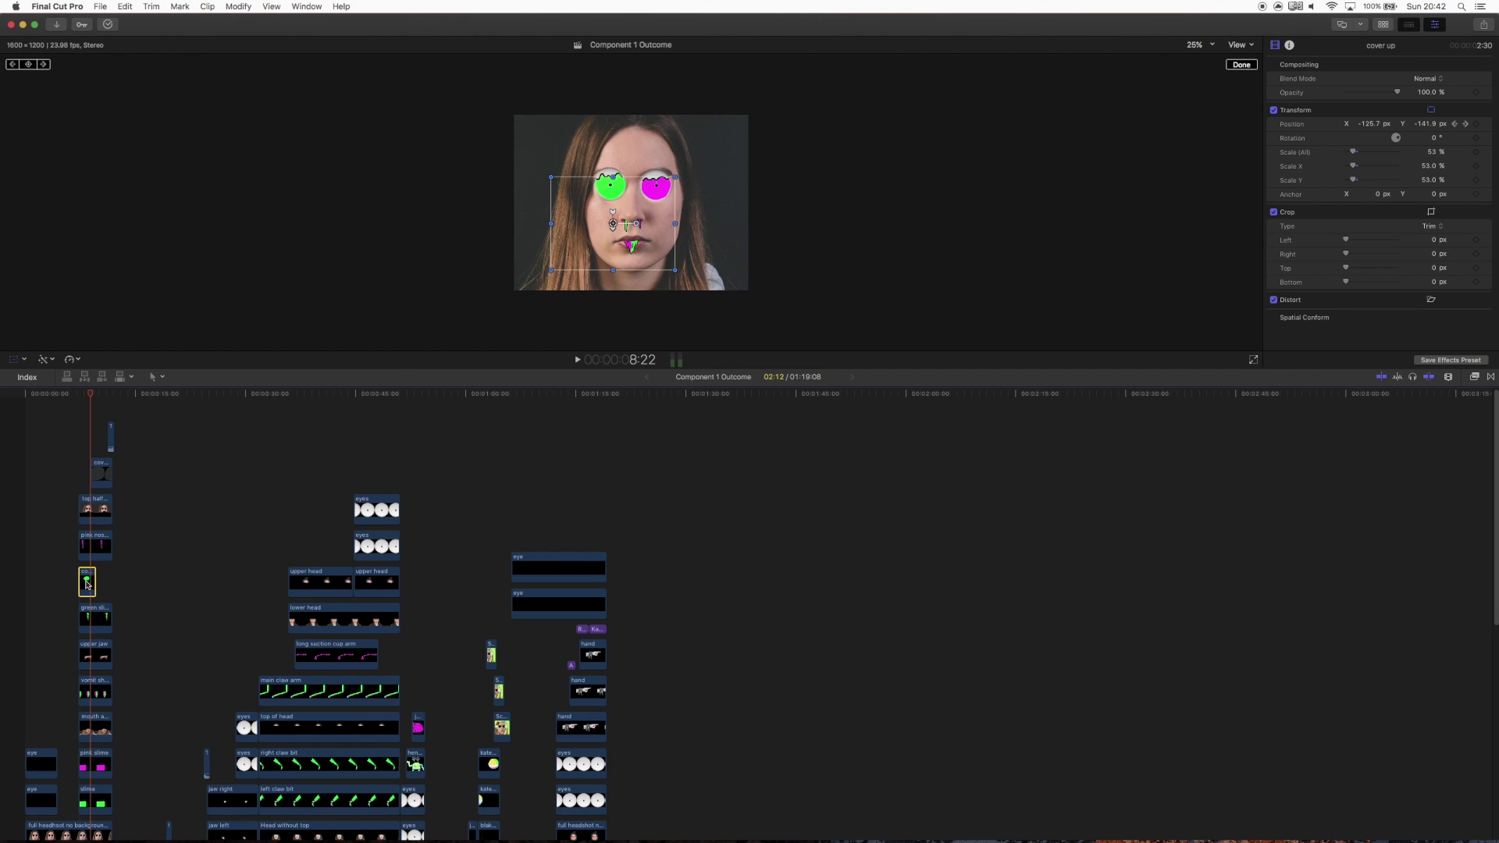
click(78, 394)
key(space)
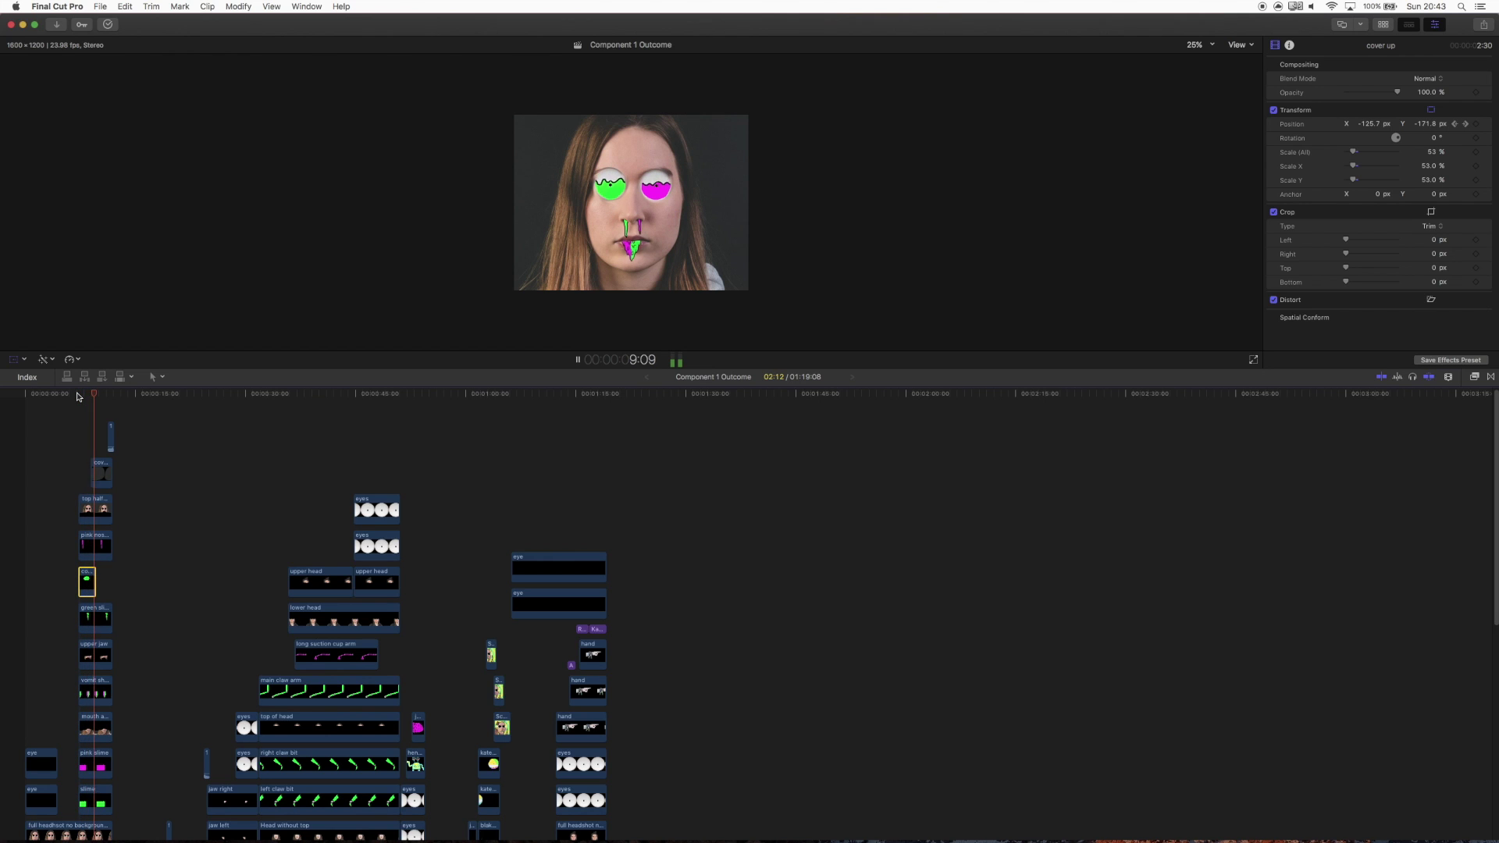
key(space)
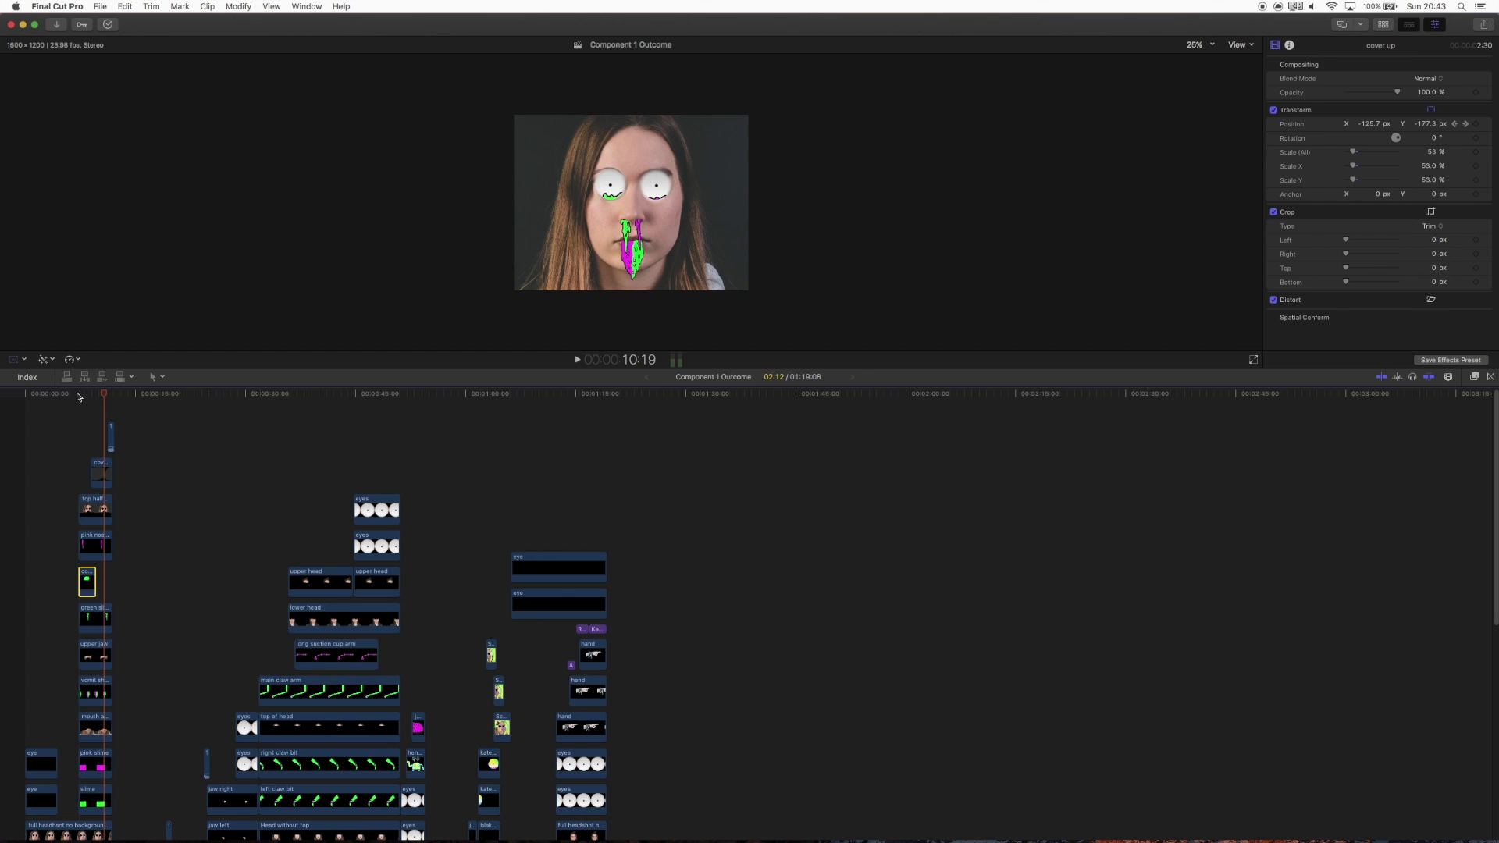
Step: Move the playhead to the start of the head-opening scene at 12:06 and set the viewer zoom to Fit
click(114, 393)
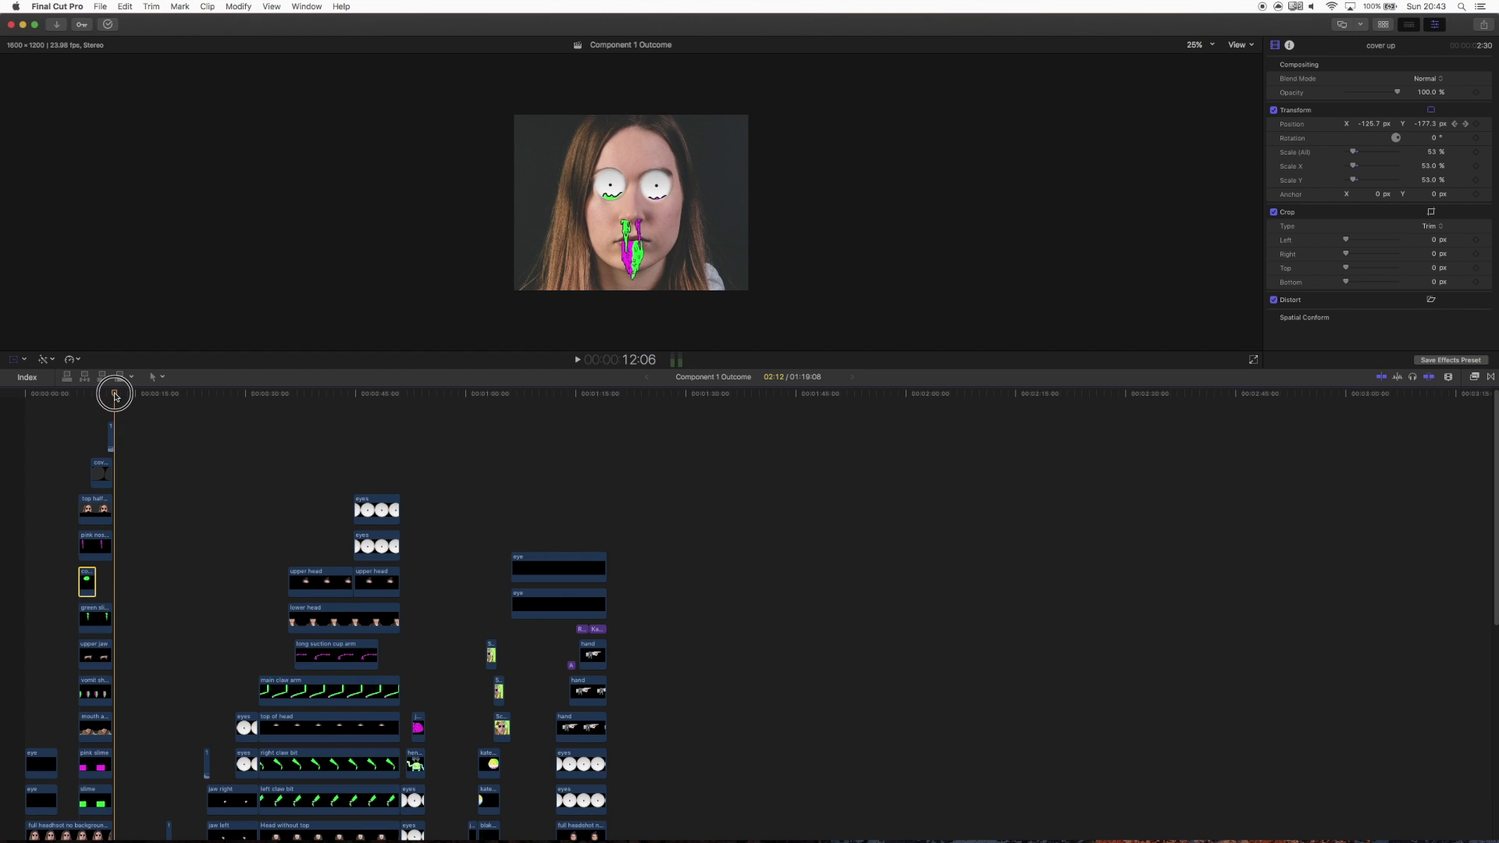
scroll(162, 495, down, 5)
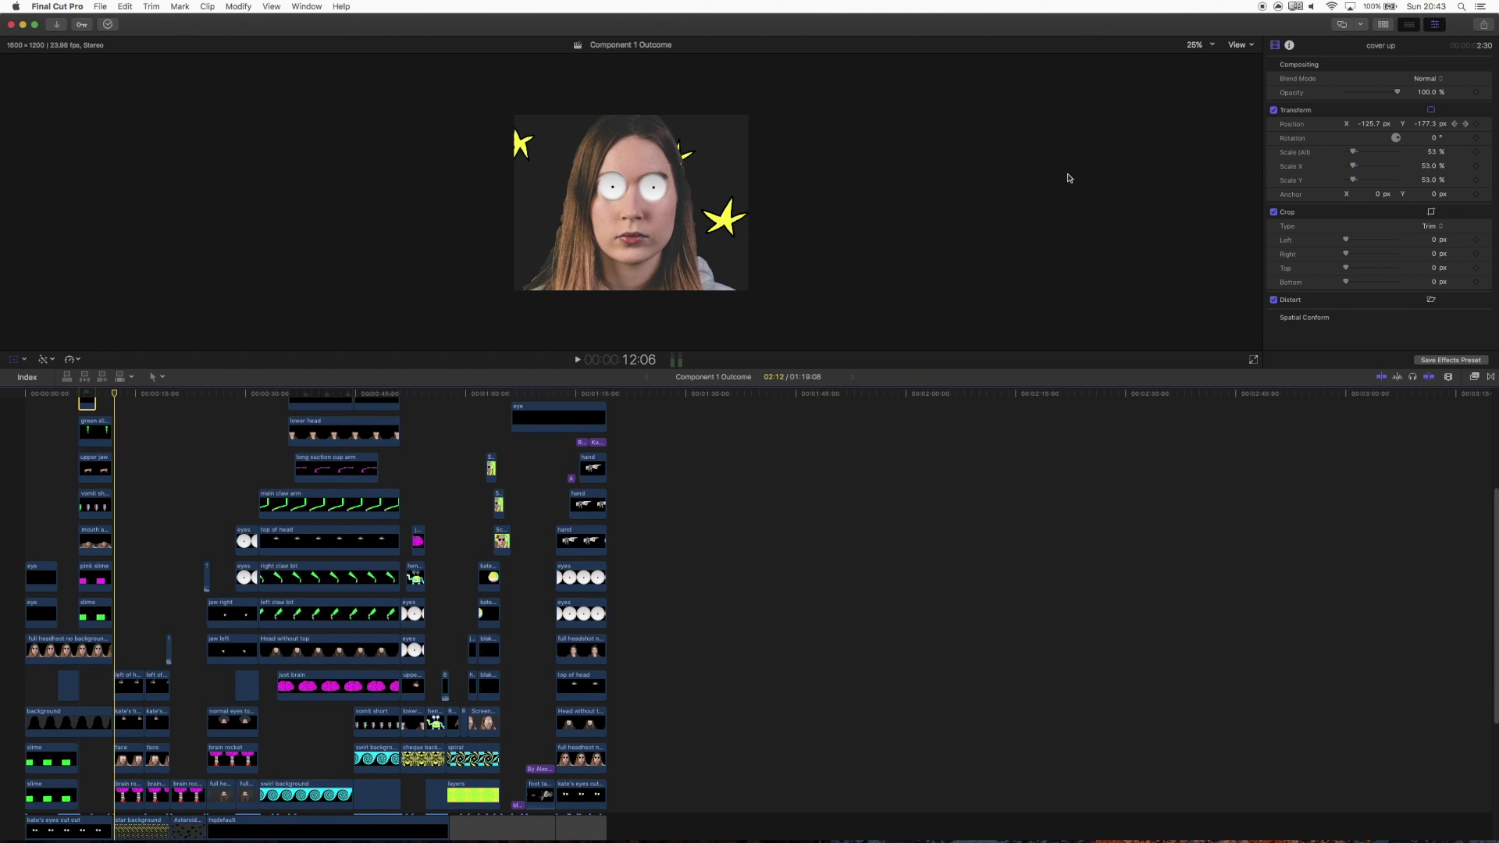
click(1194, 45)
click(1191, 63)
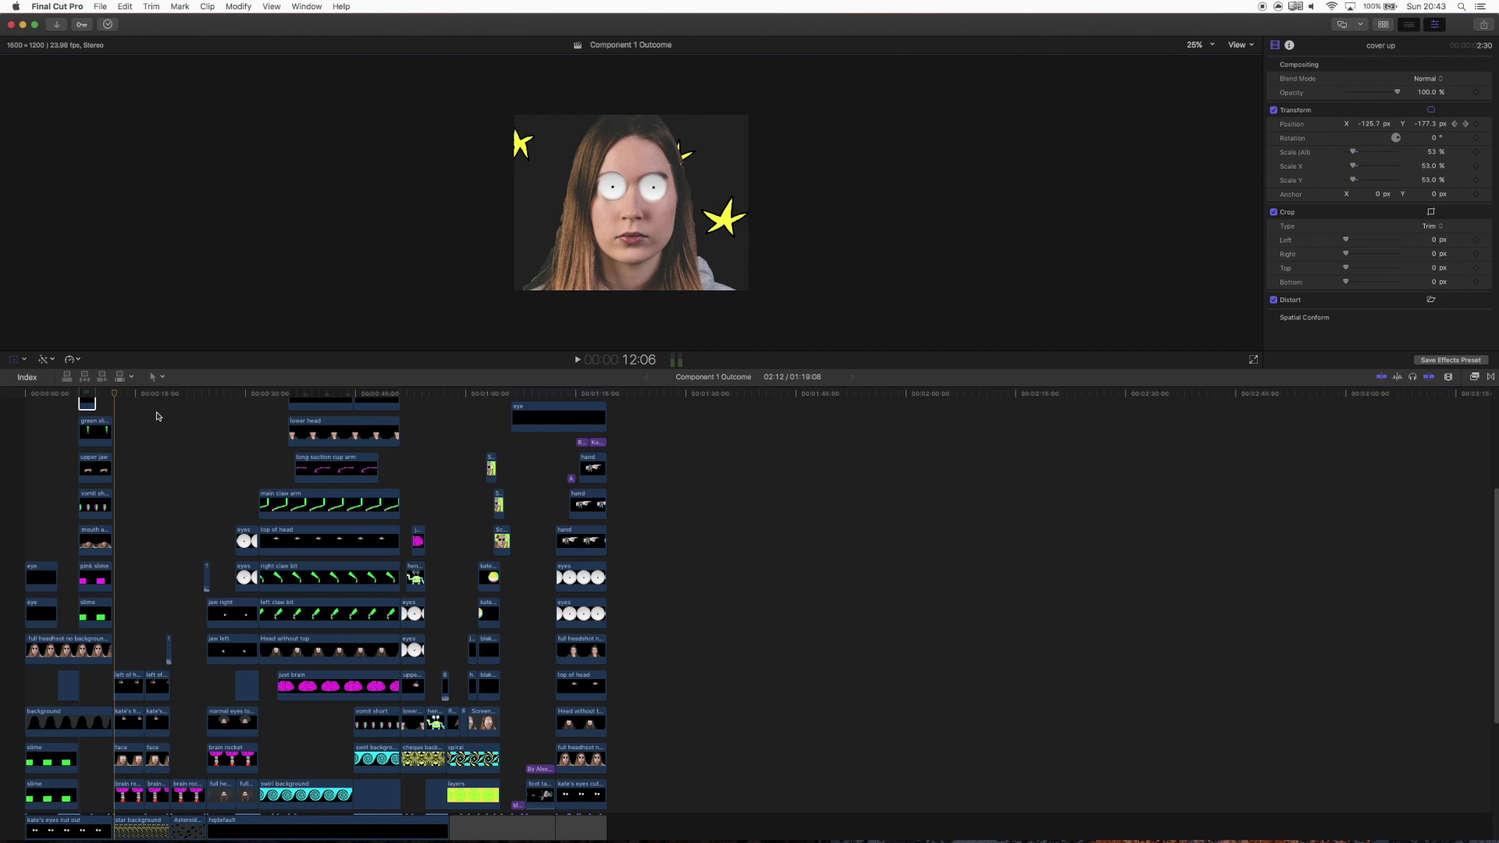
mouse_move(114, 398)
mouse_down()
mouse_move(144, 398)
mouse_move(118, 404)
mouse_up()
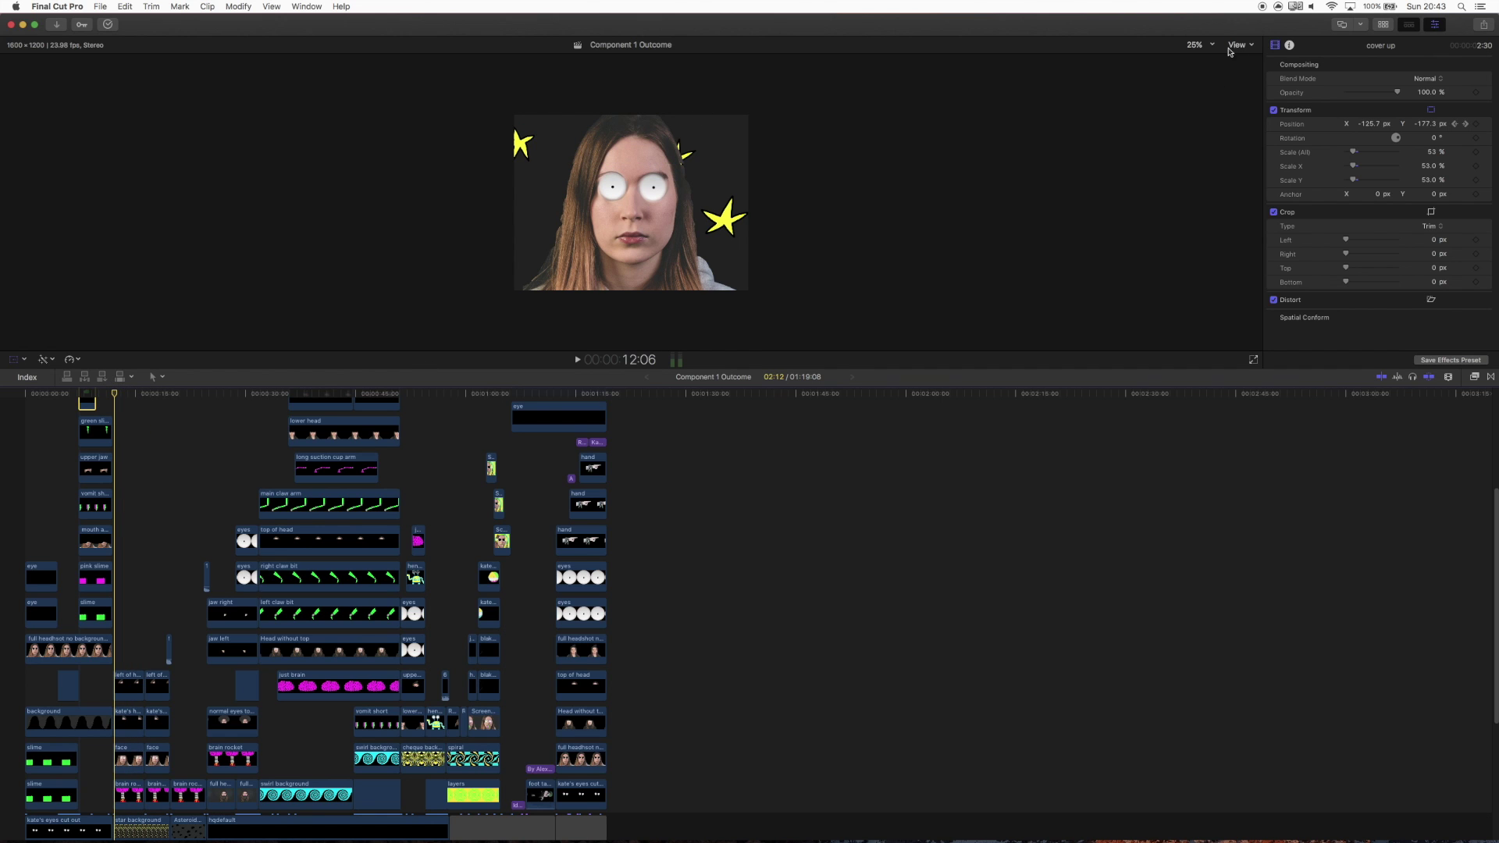
click(1200, 44)
click(1207, 60)
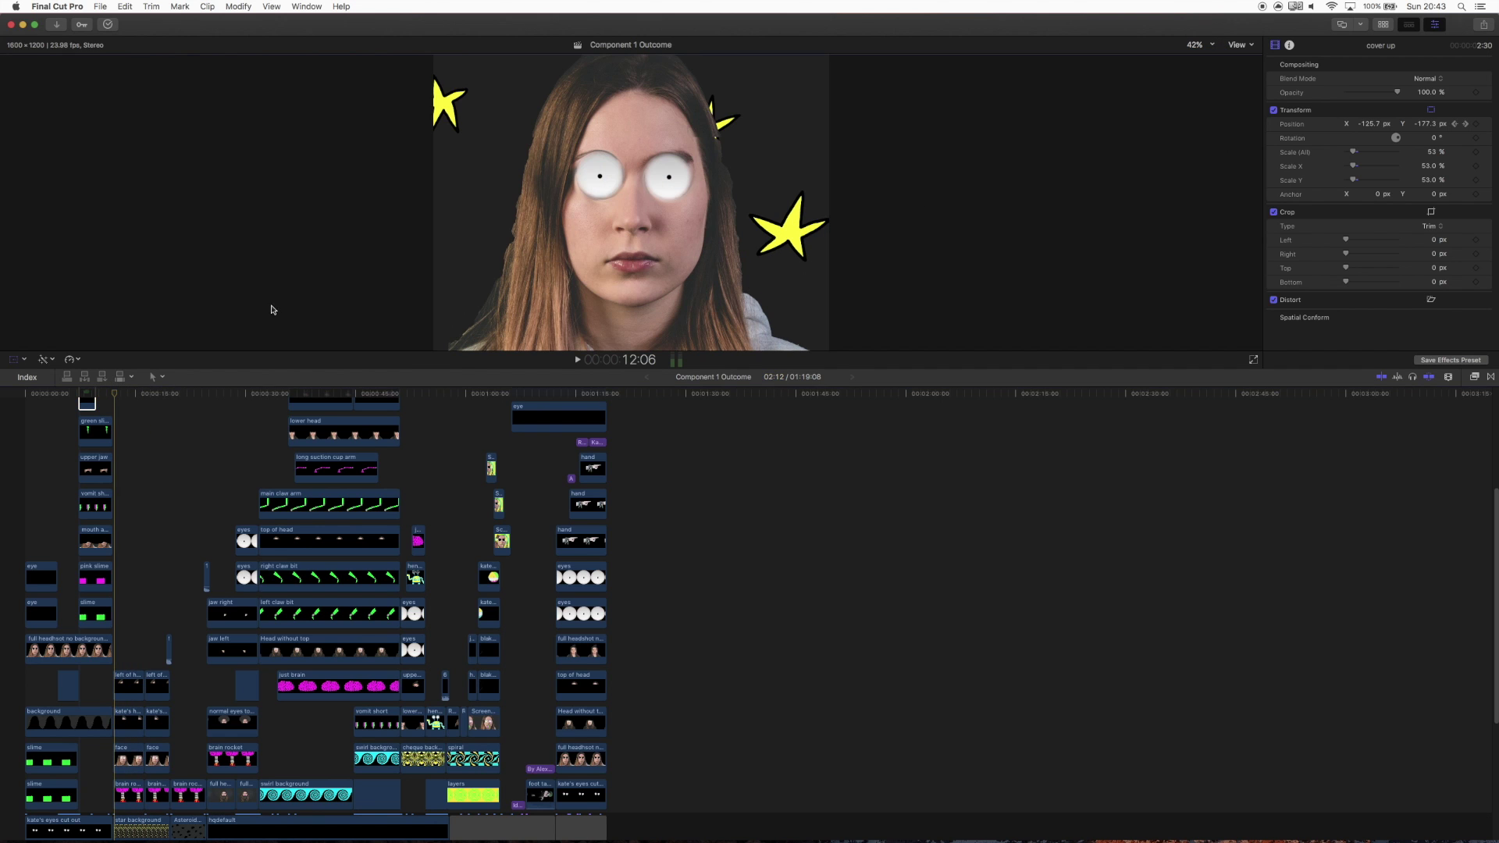
Step: Select the first left of head clip, play it from 12:06, and scrub to 14:14 to examine its rotation around the anchor point
click(123, 686)
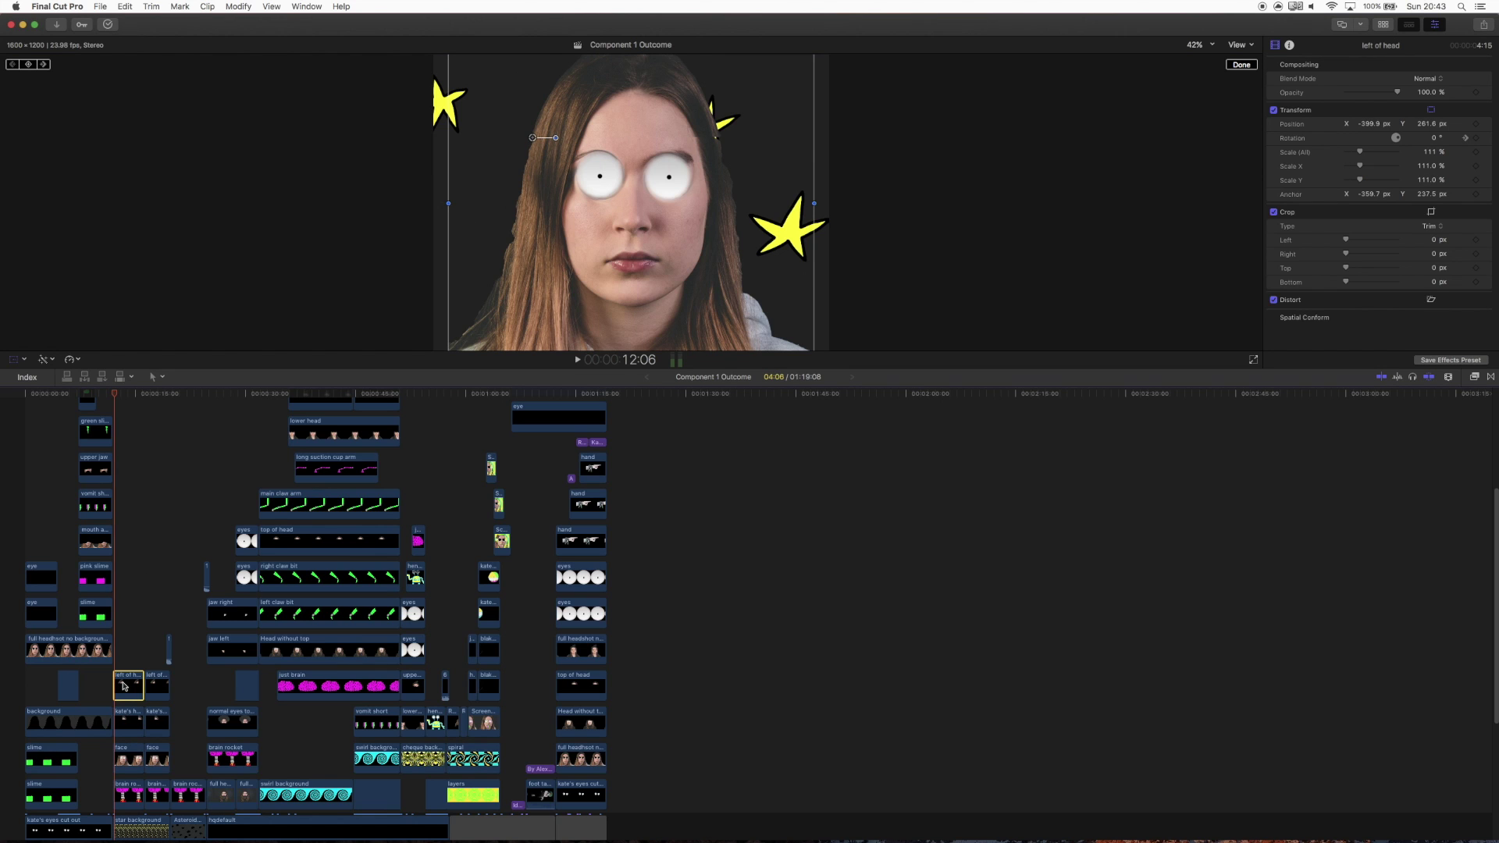
key(space)
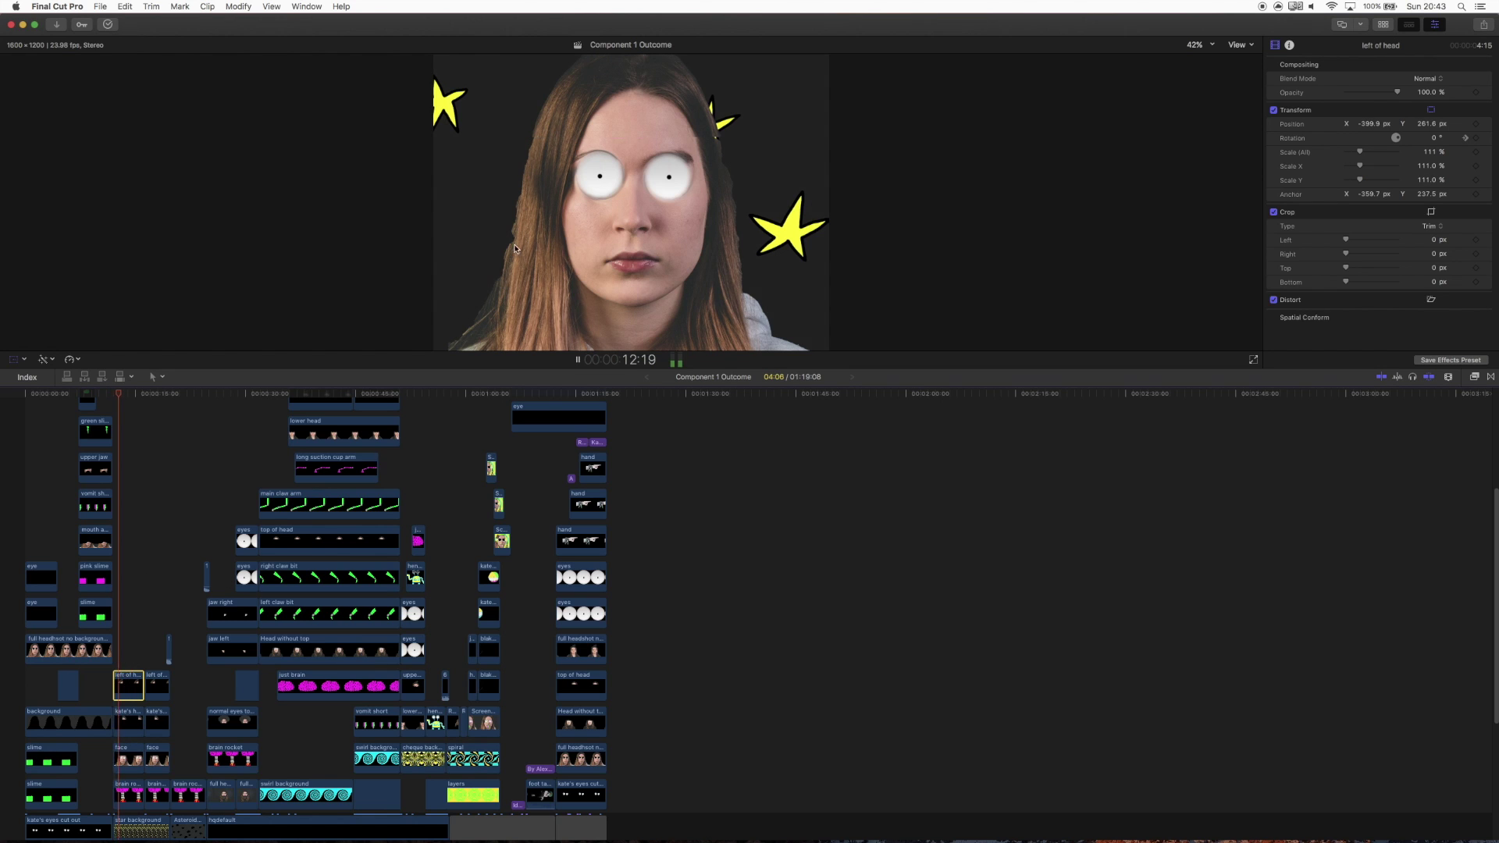
key(space)
drag(125, 395, 128, 395)
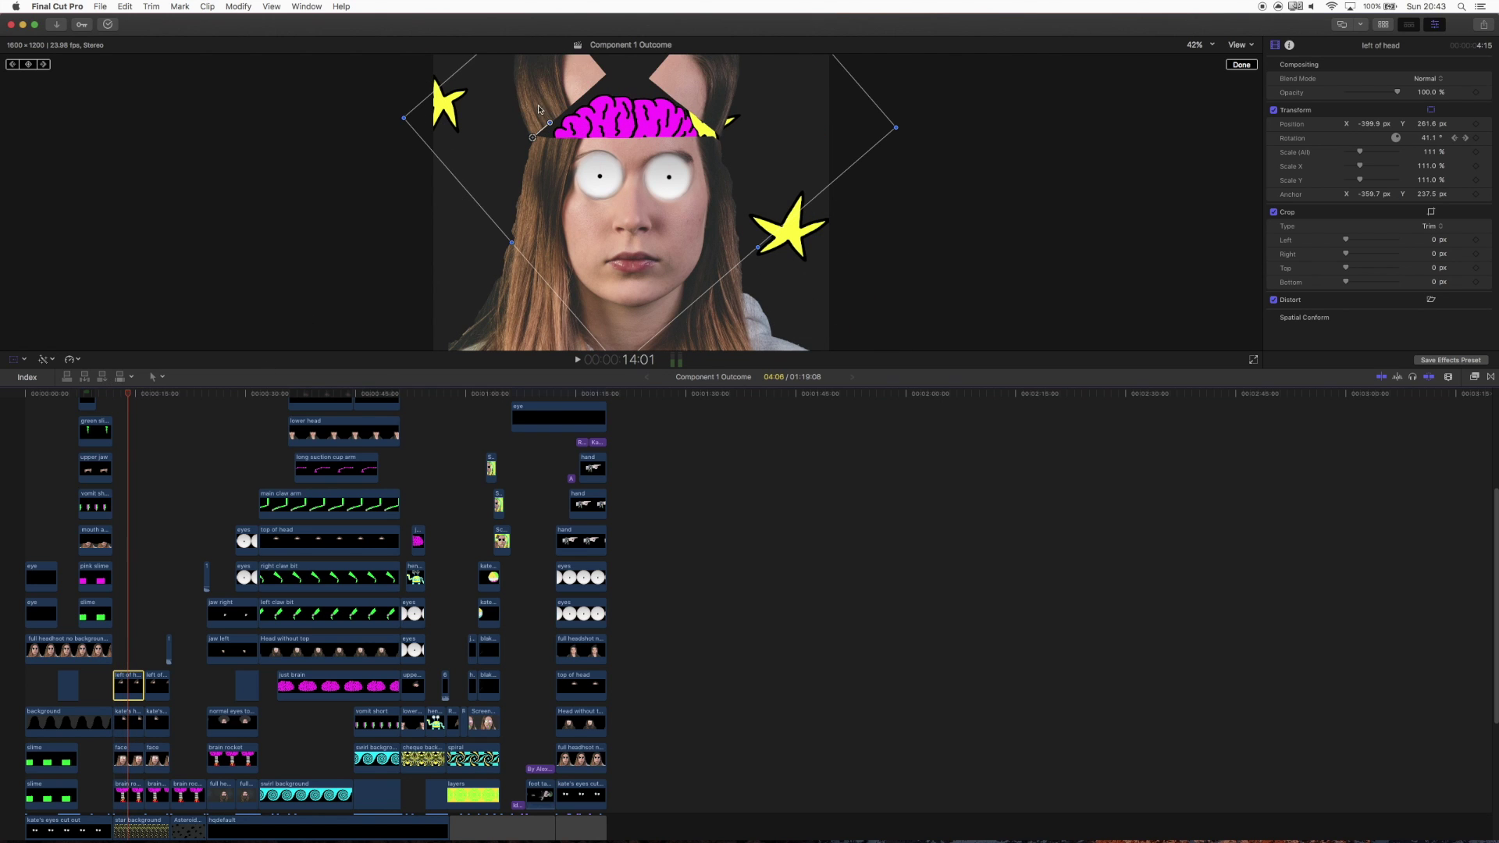
click(532, 138)
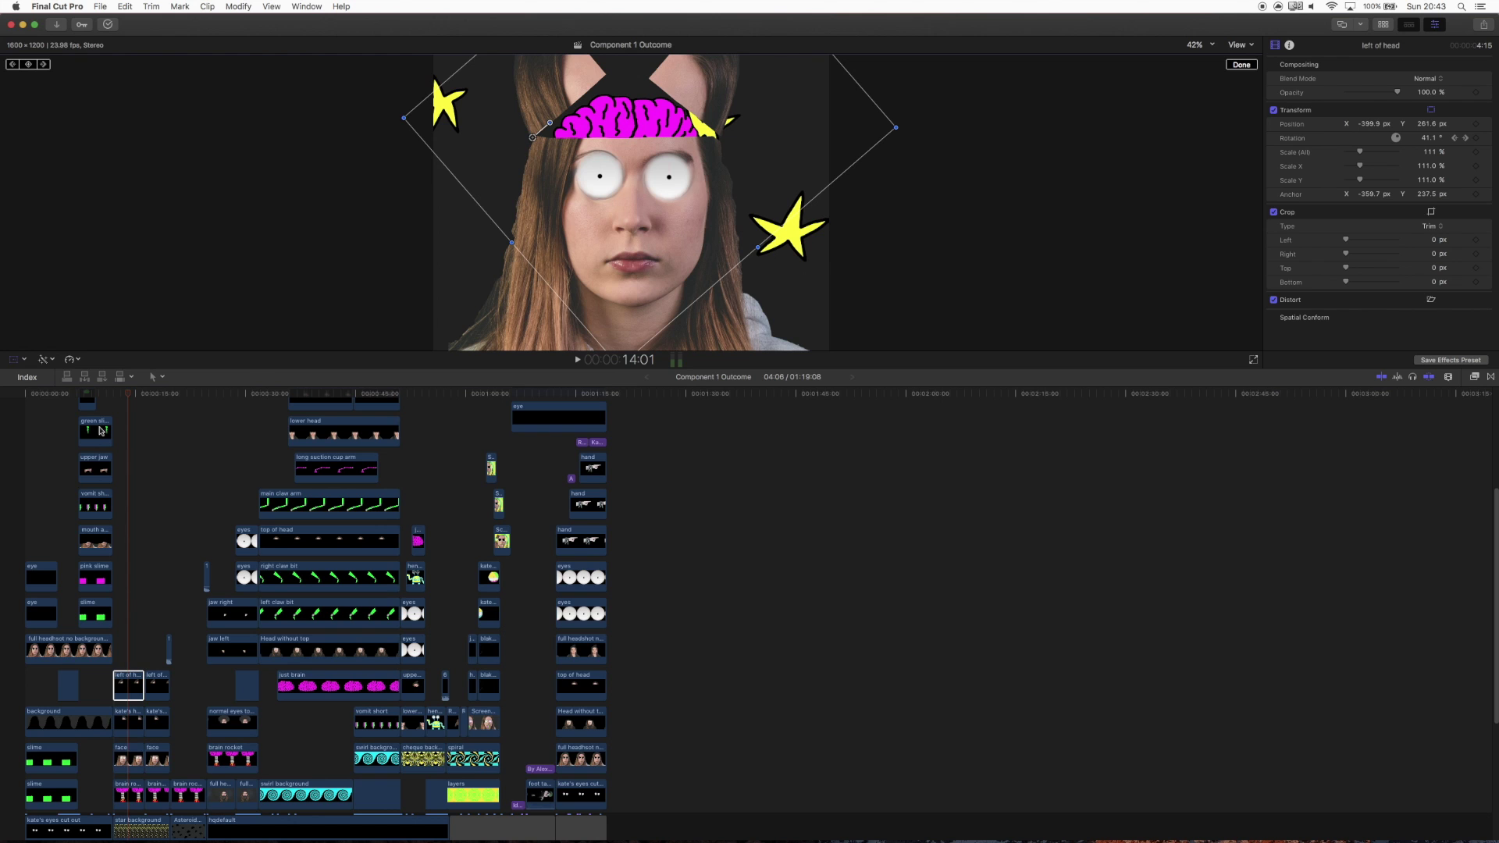
mouse_move(129, 396)
mouse_down()
mouse_move(114, 395)
mouse_move(136, 398)
mouse_up()
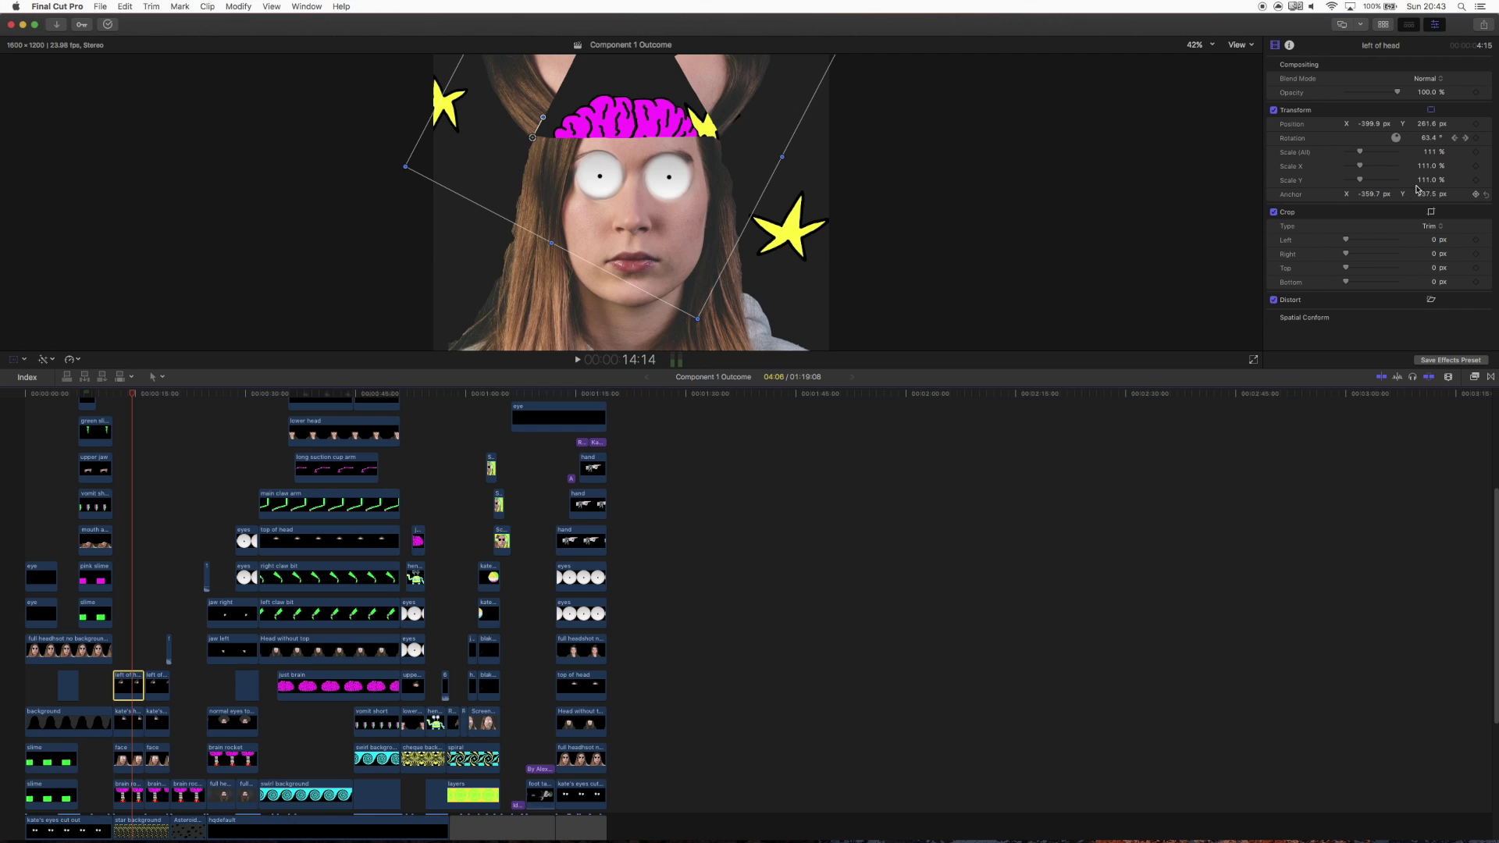
Step: Return to 12:06, select the first right head clip, and scrub to 16:06 to examine its rotation animation
drag(133, 399, 114, 397)
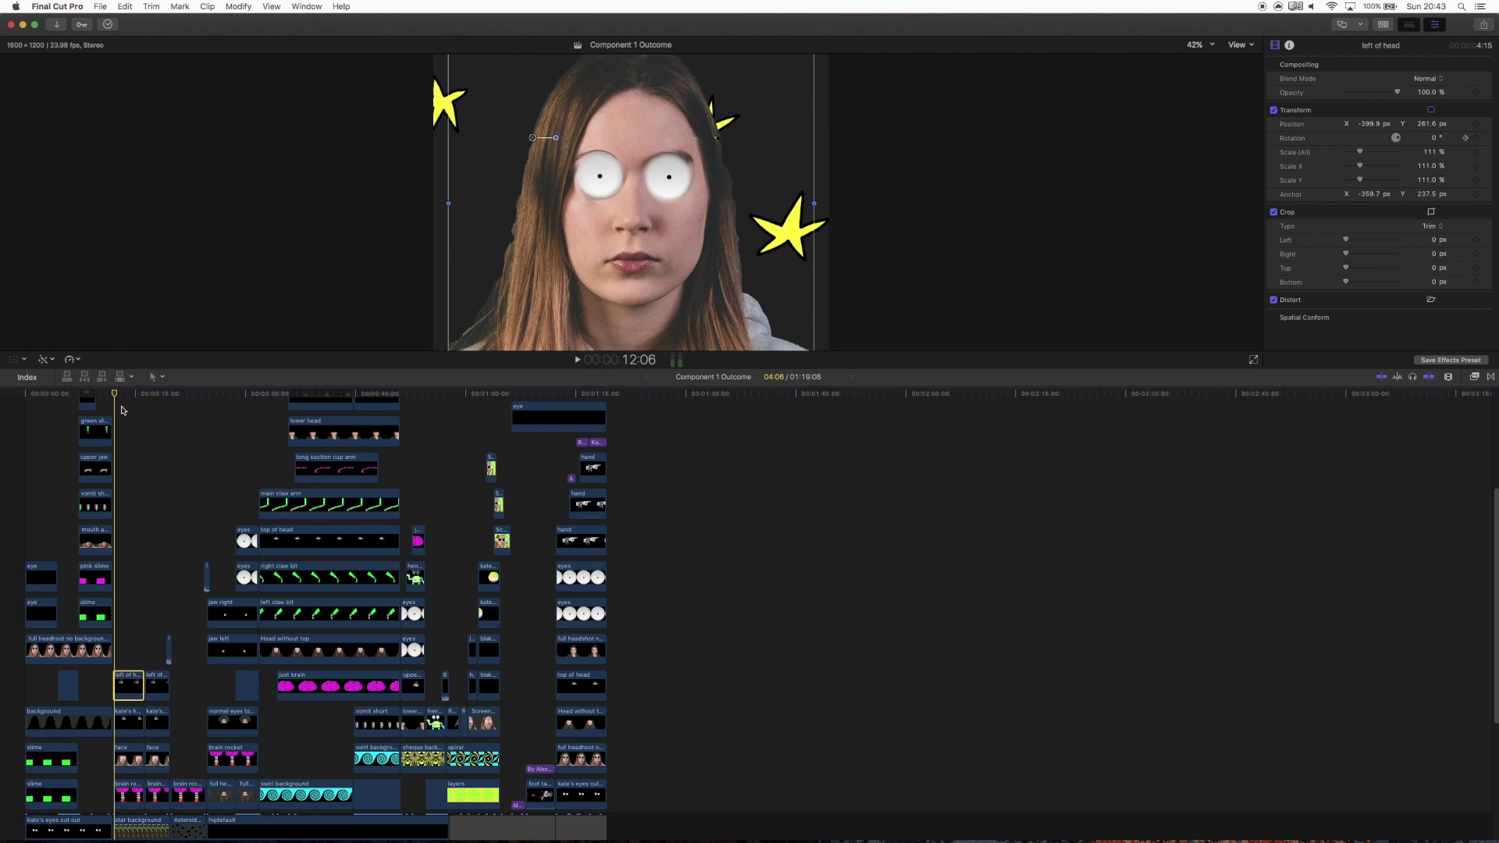
click(129, 725)
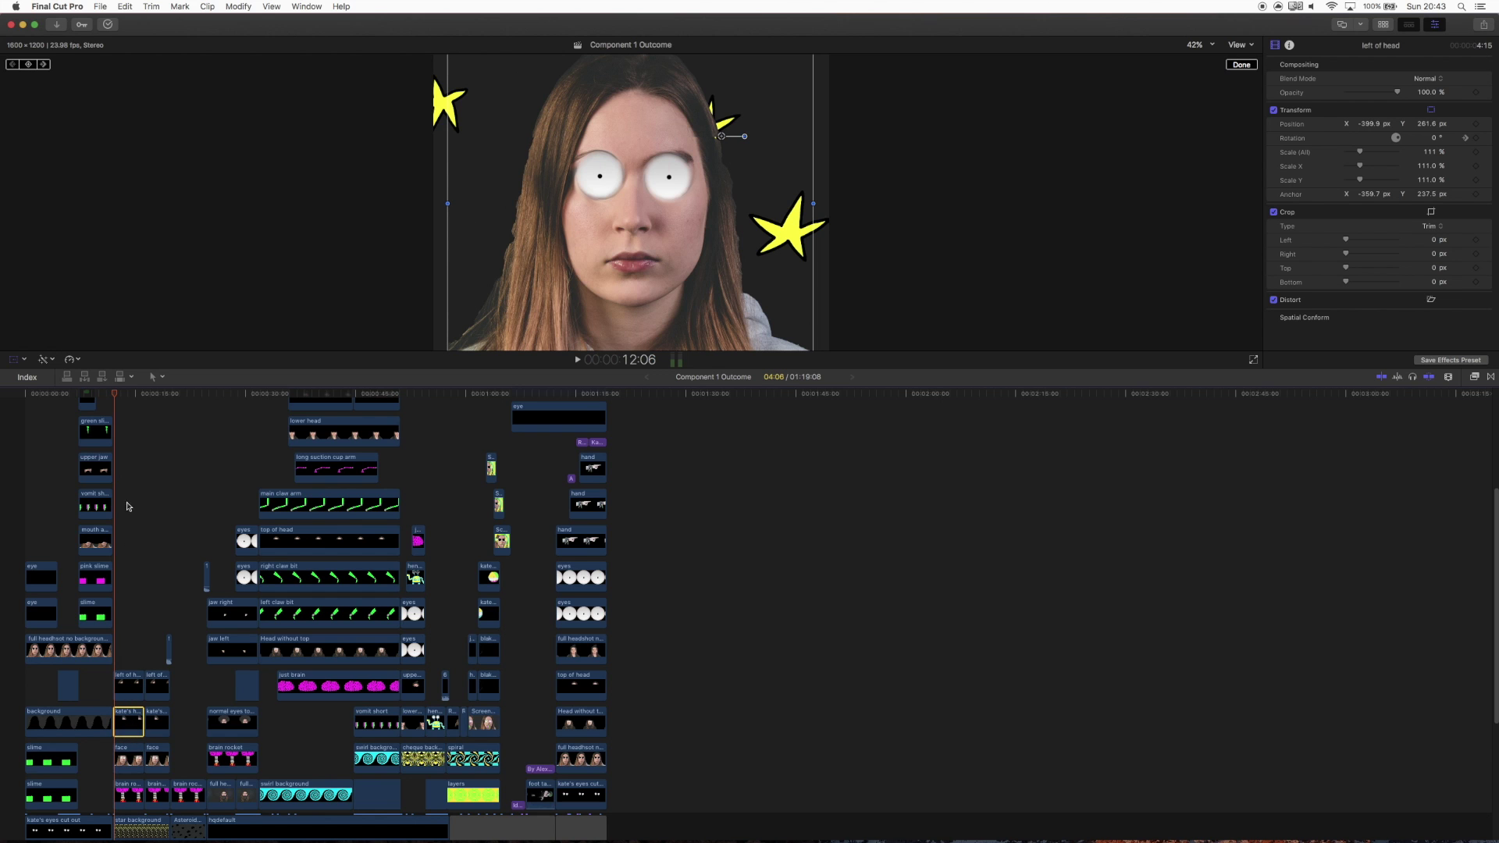
mouse_move(124, 397)
mouse_down()
mouse_move(161, 396)
mouse_move(151, 403)
mouse_up()
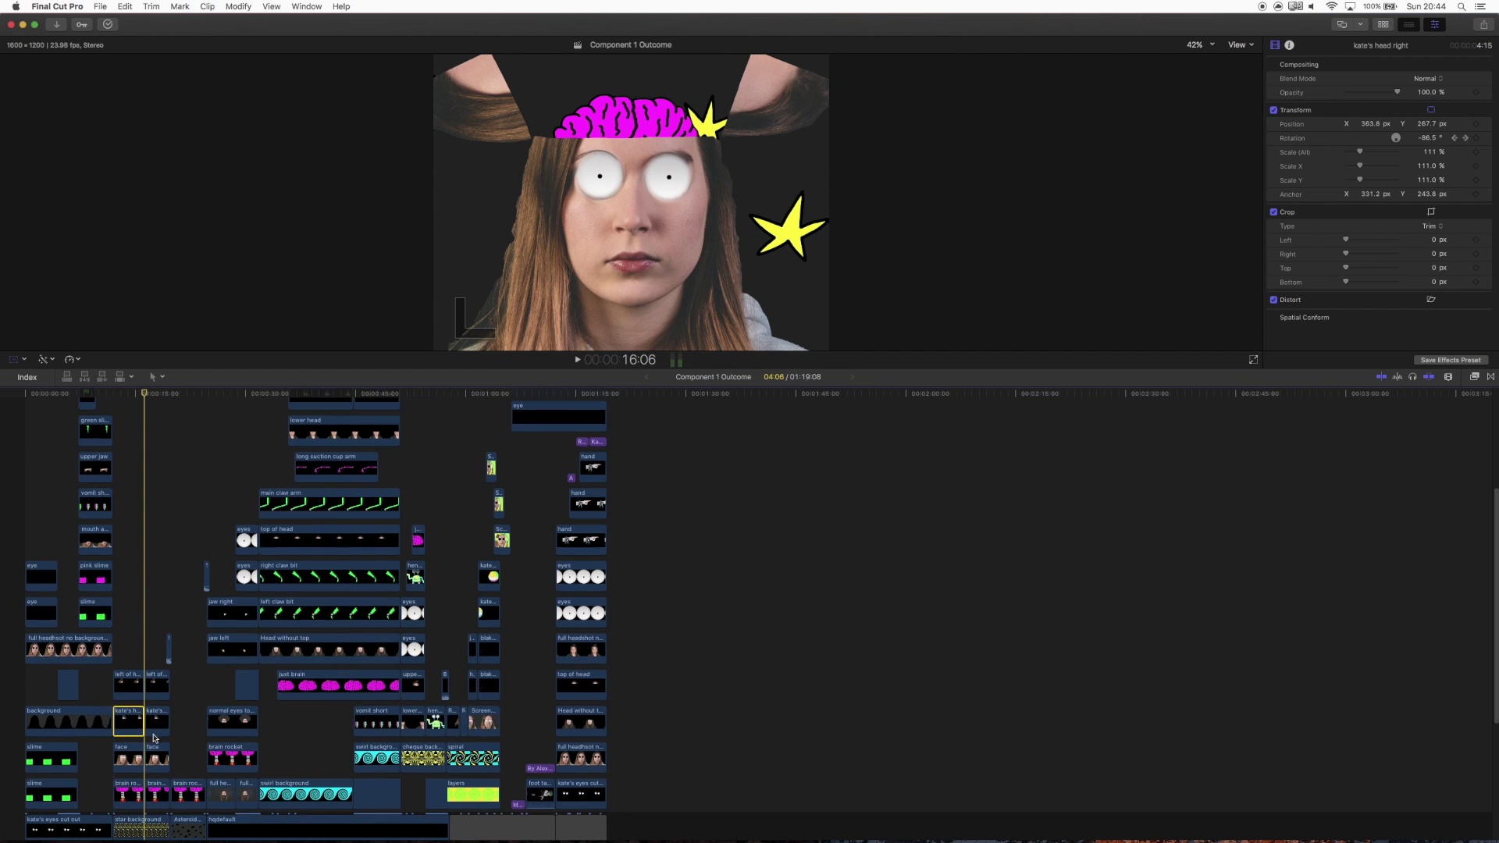
Step: Select the second left head, right head and face clips together and show their transform controls at 16:06
scroll(156, 734, down, 5)
click(166, 516)
super+click(156, 582)
super+click(160, 542)
key(shift+t)
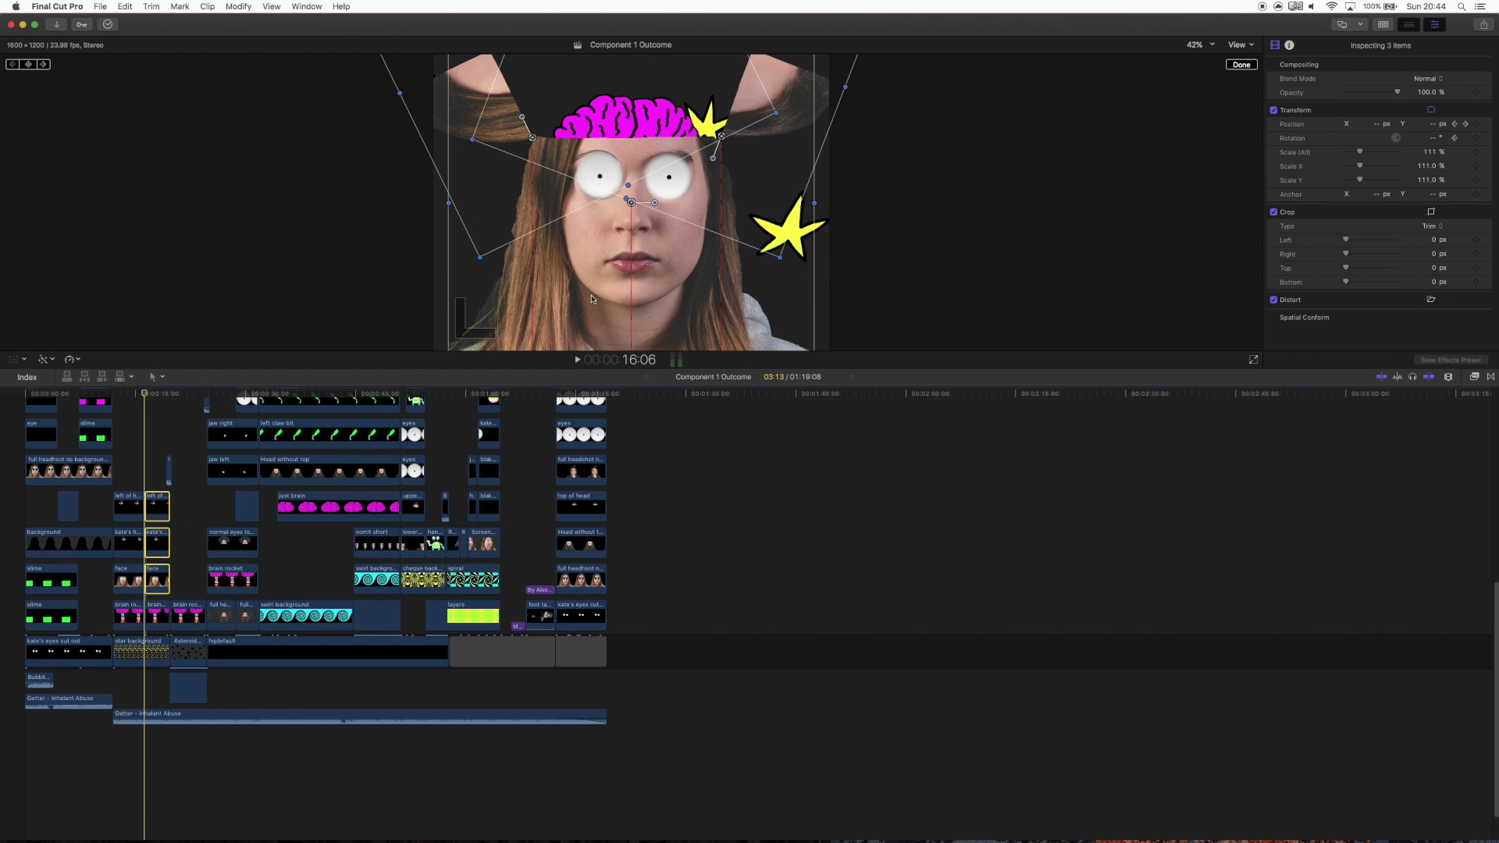
mouse_move(145, 401)
mouse_down()
mouse_move(161, 398)
mouse_move(144, 399)
mouse_up()
Step: Examine the star background clip's vertical movement from 16:06 to 17:21 at 6.25% viewer zoom, and return the viewer to Fit
click(154, 641)
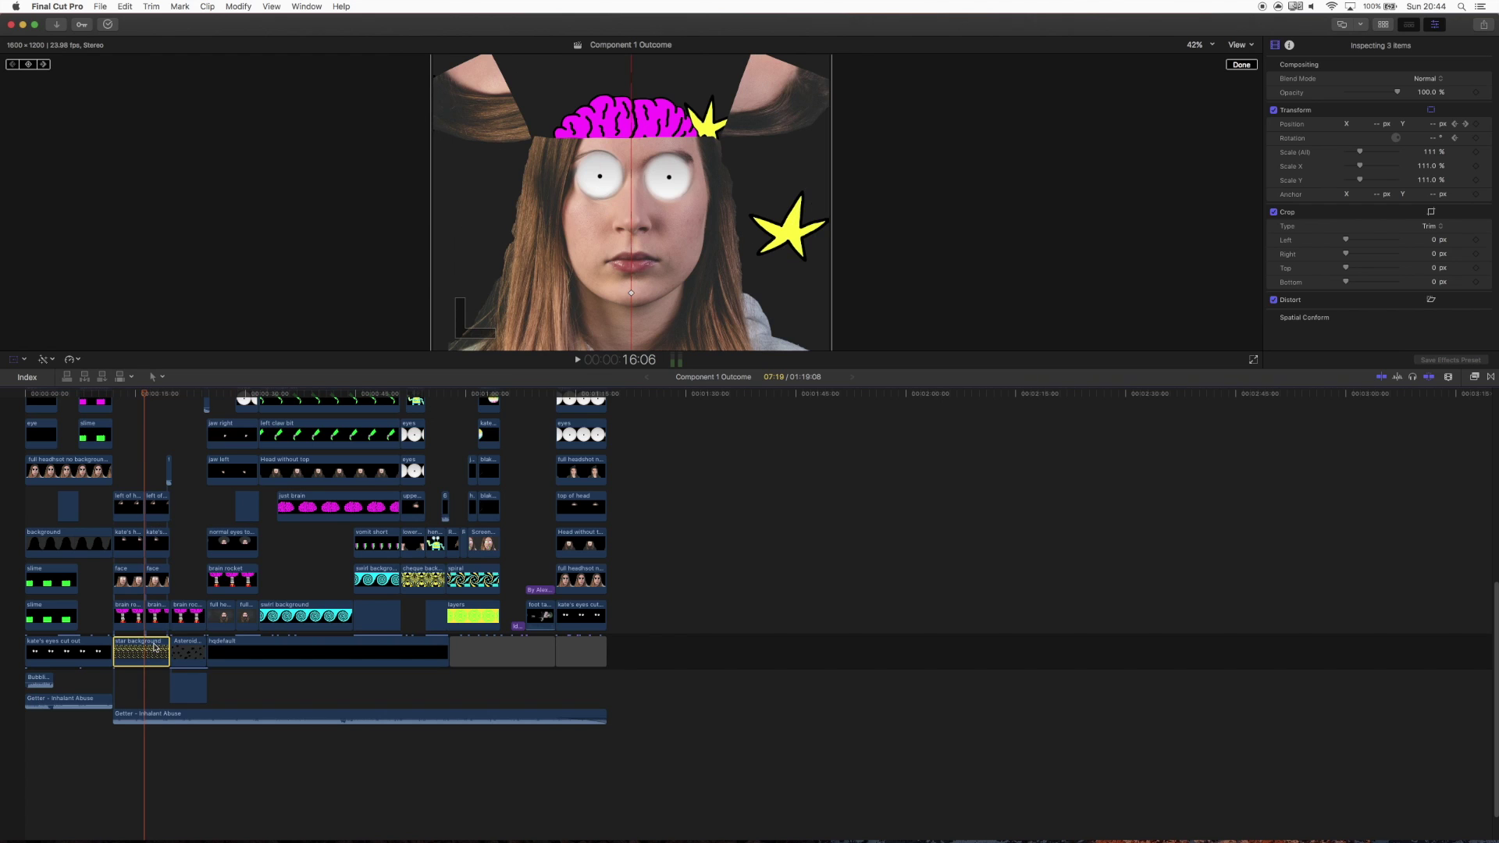
click(1200, 44)
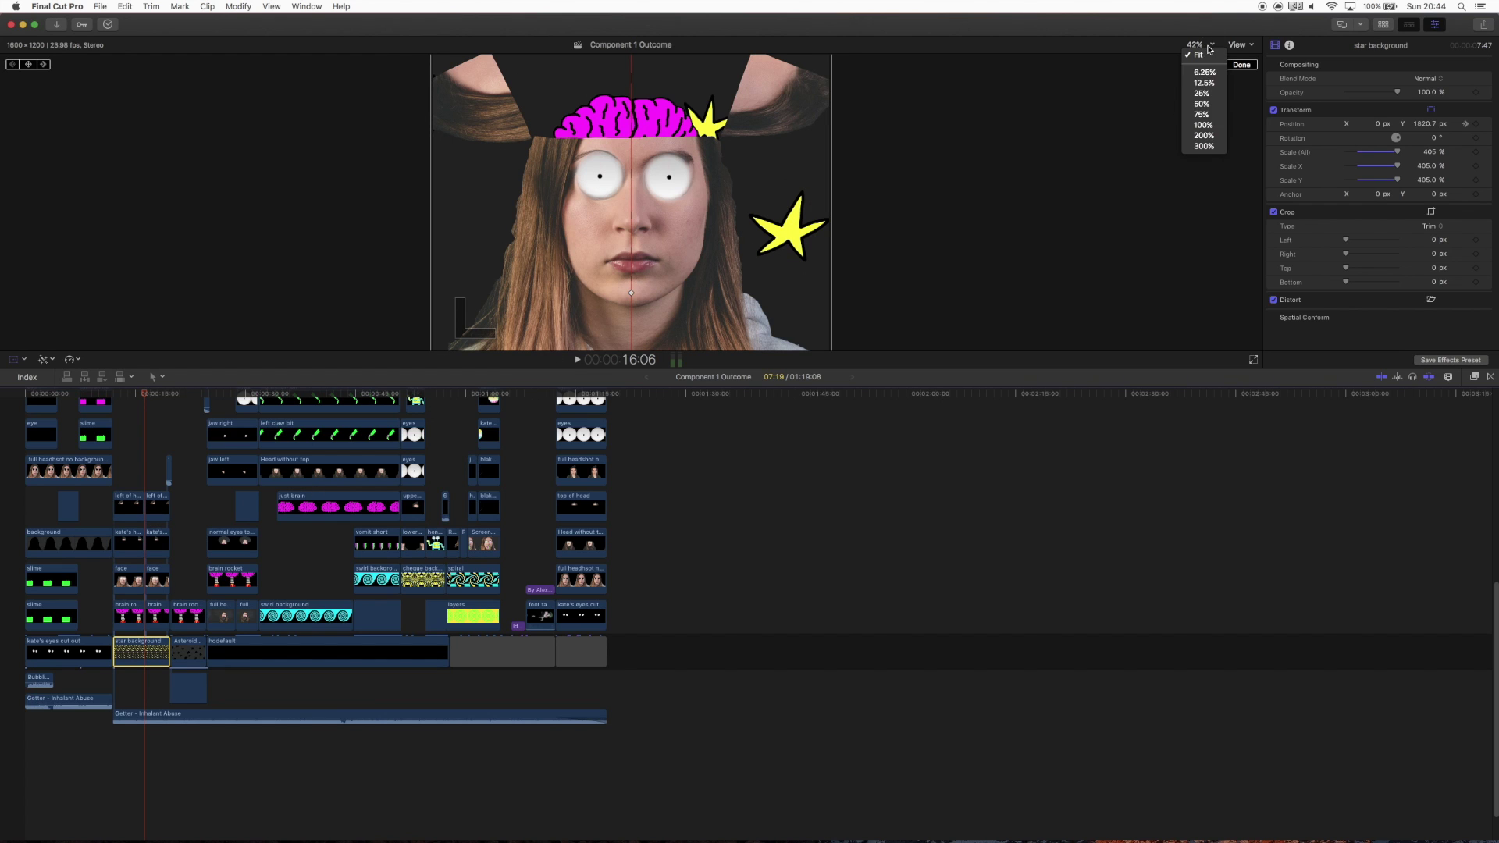
click(1206, 78)
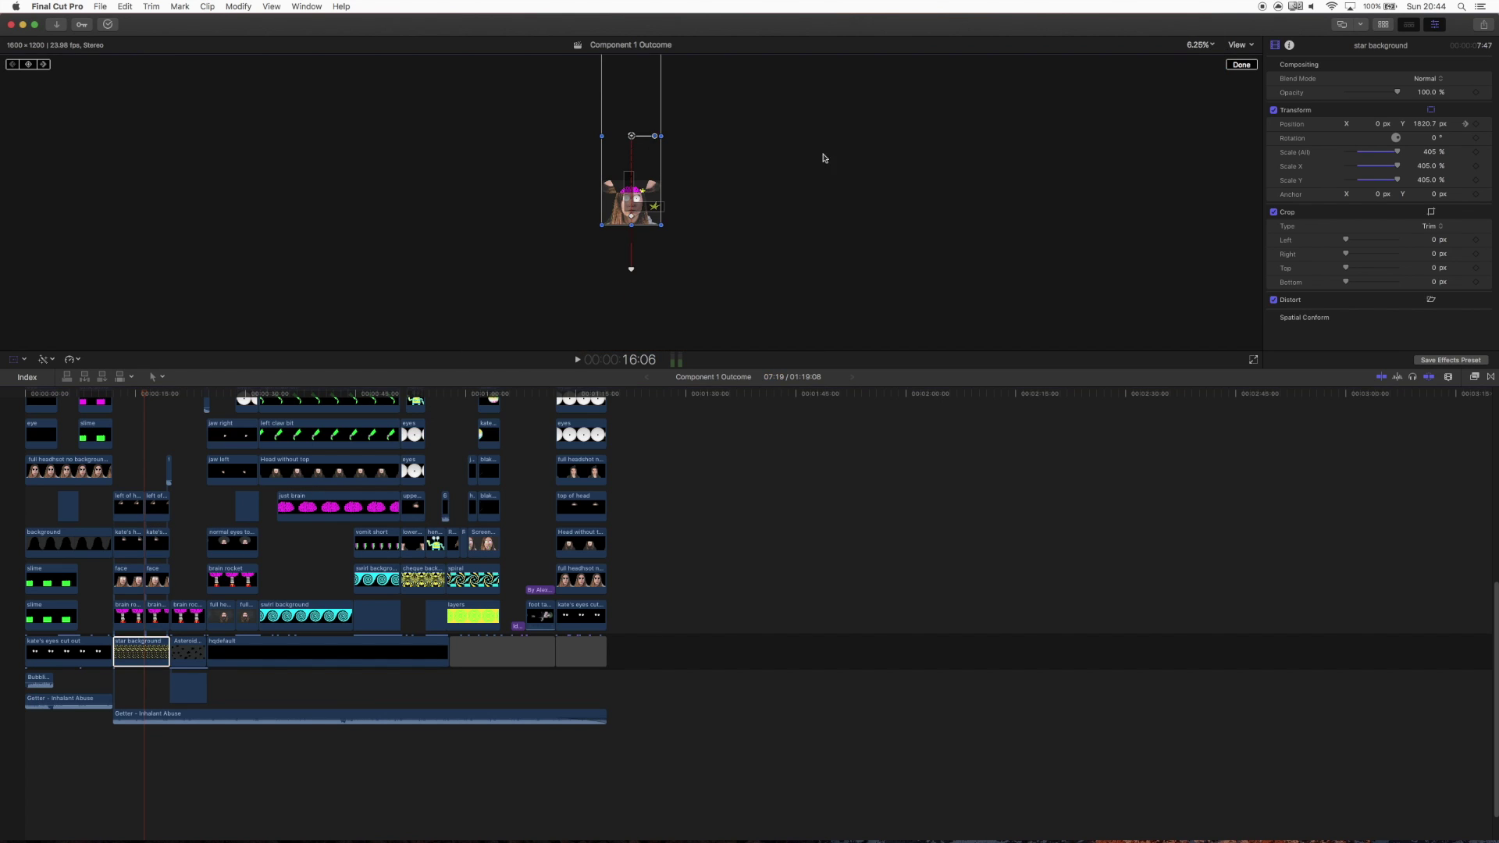
drag(144, 402, 153, 404)
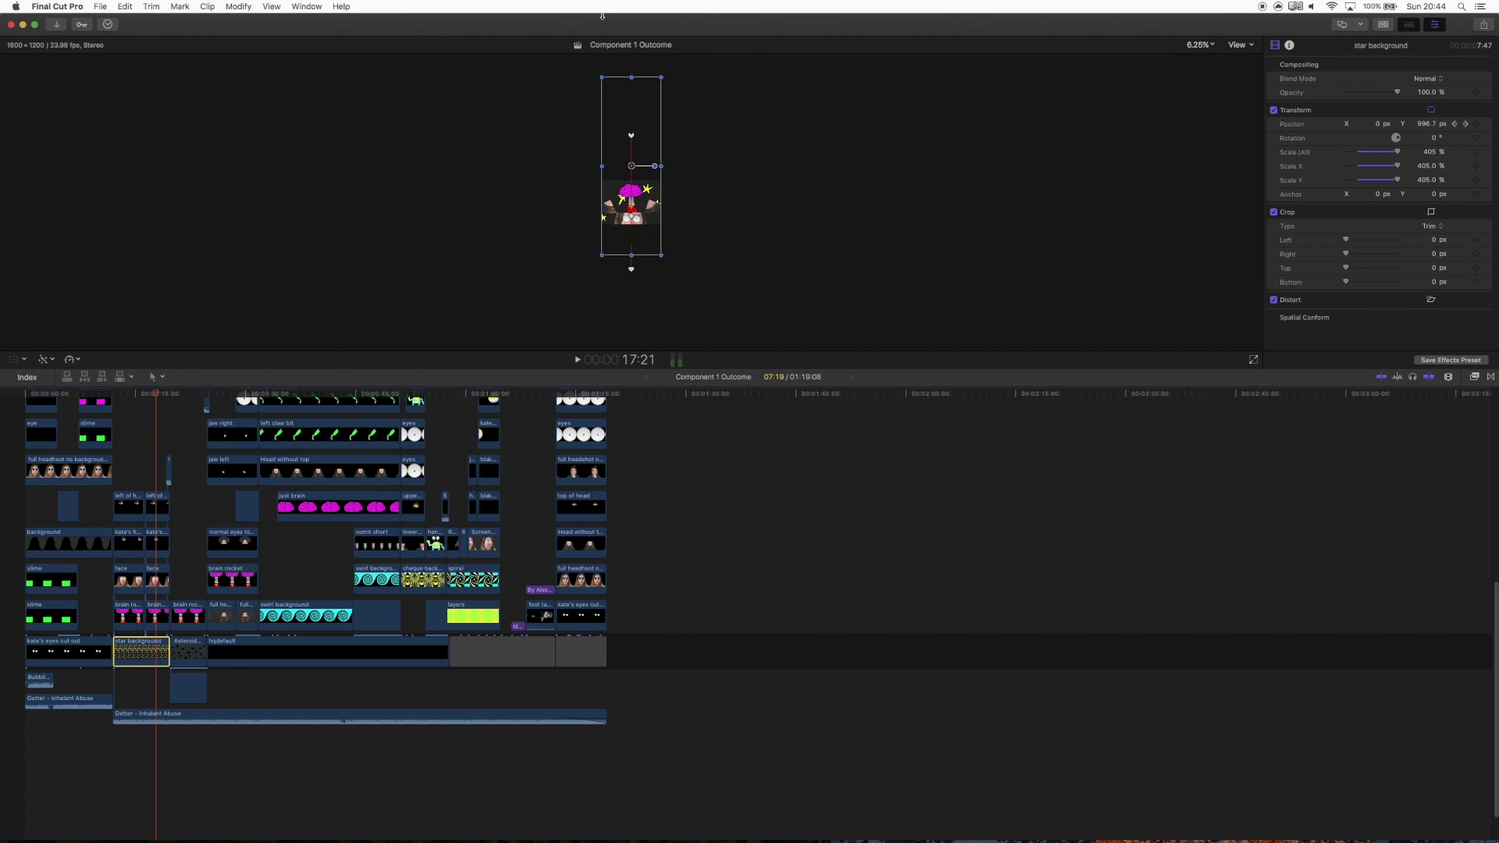
click(1205, 45)
click(1194, 64)
Step: Select the second brain rocket clip and scrub from 16:06 to 17:03 to examine its position keyframes
click(157, 398)
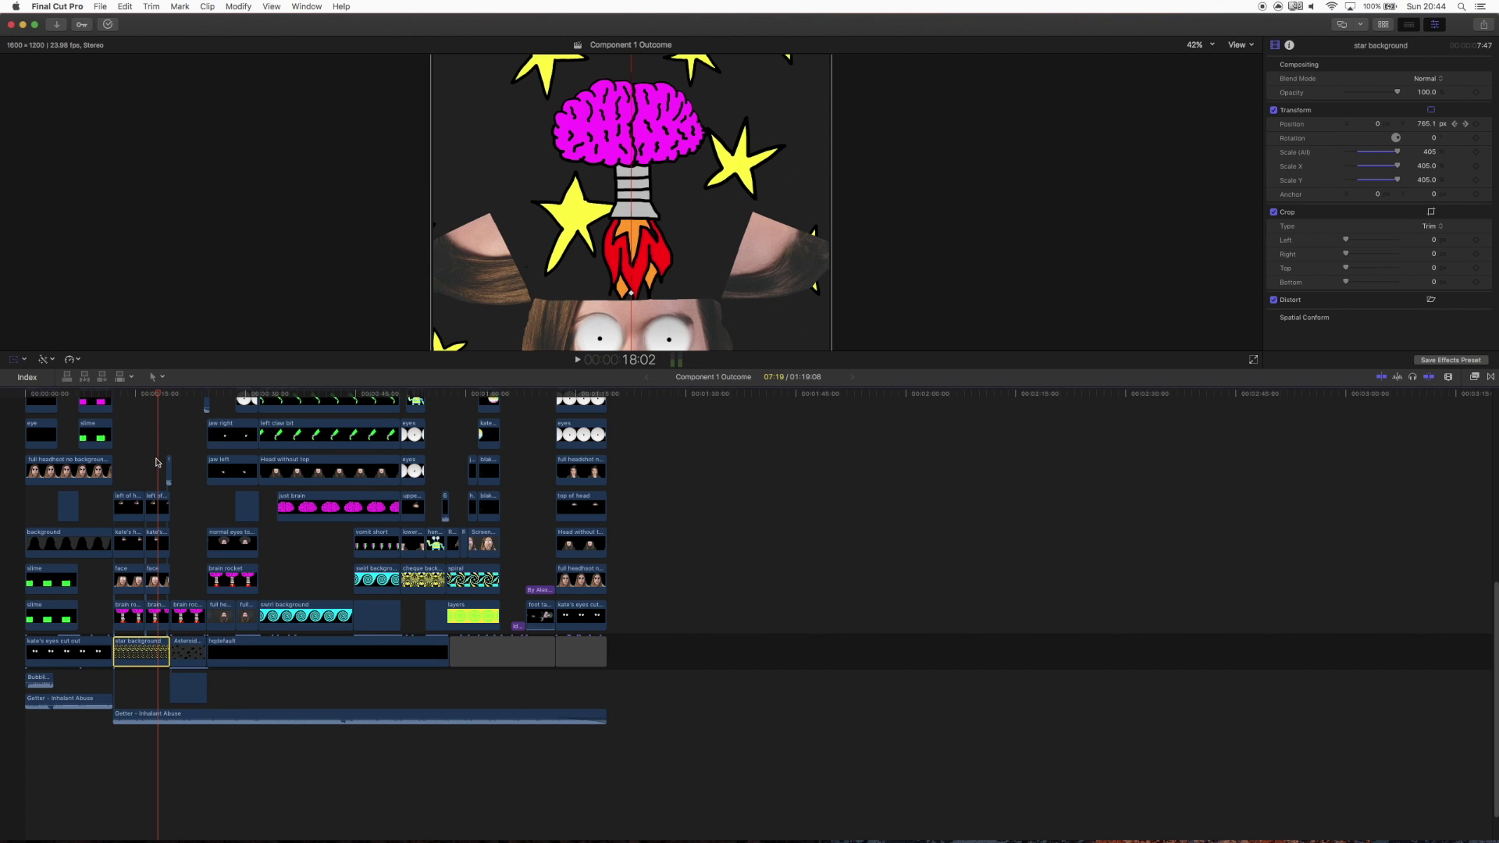
click(158, 614)
mouse_move(157, 395)
mouse_down()
mouse_move(131, 398)
mouse_move(143, 396)
mouse_up()
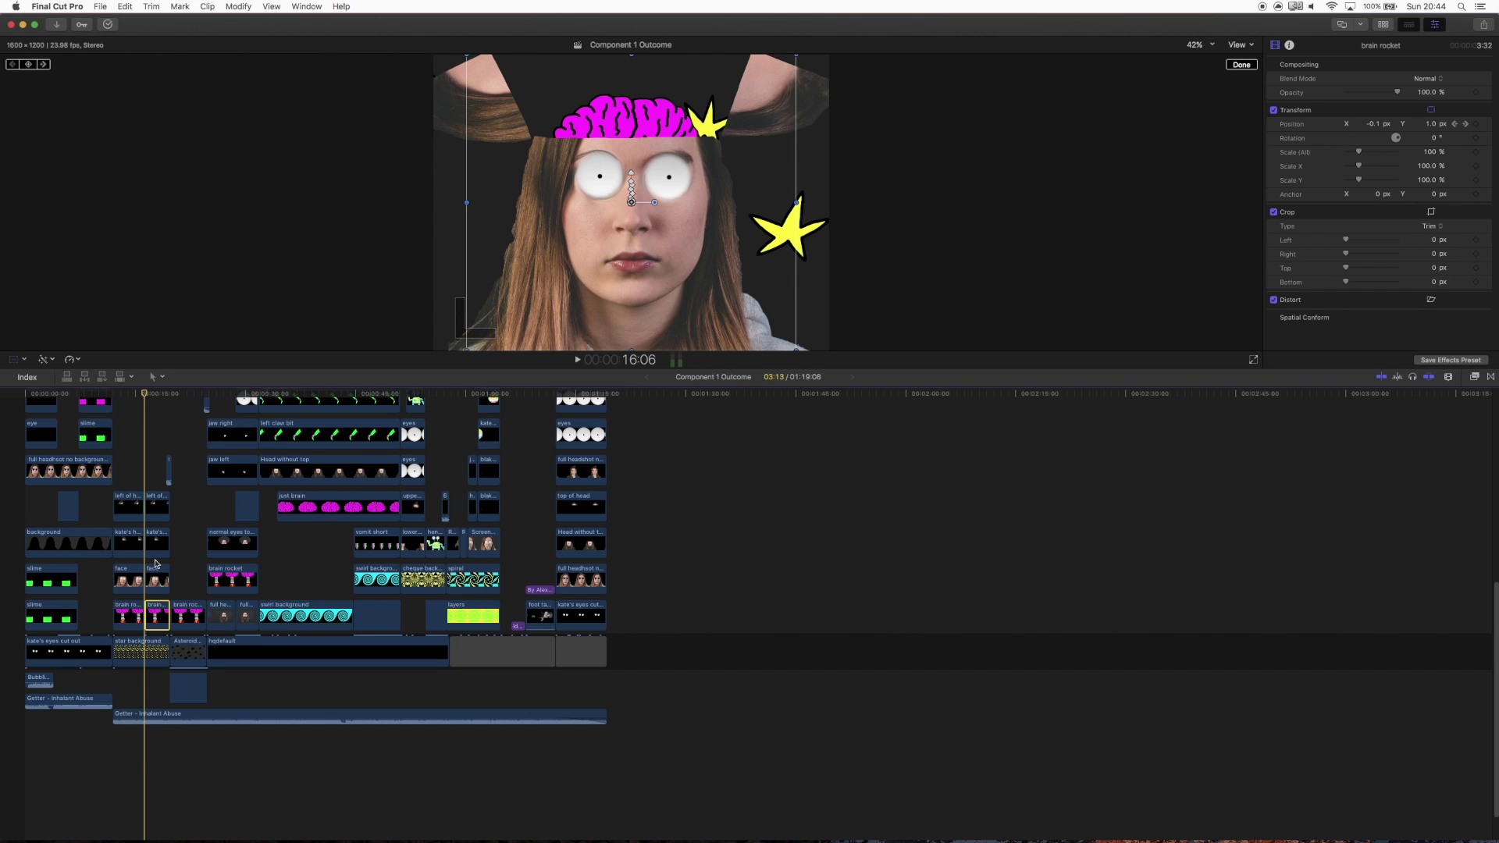
drag(144, 395, 152, 398)
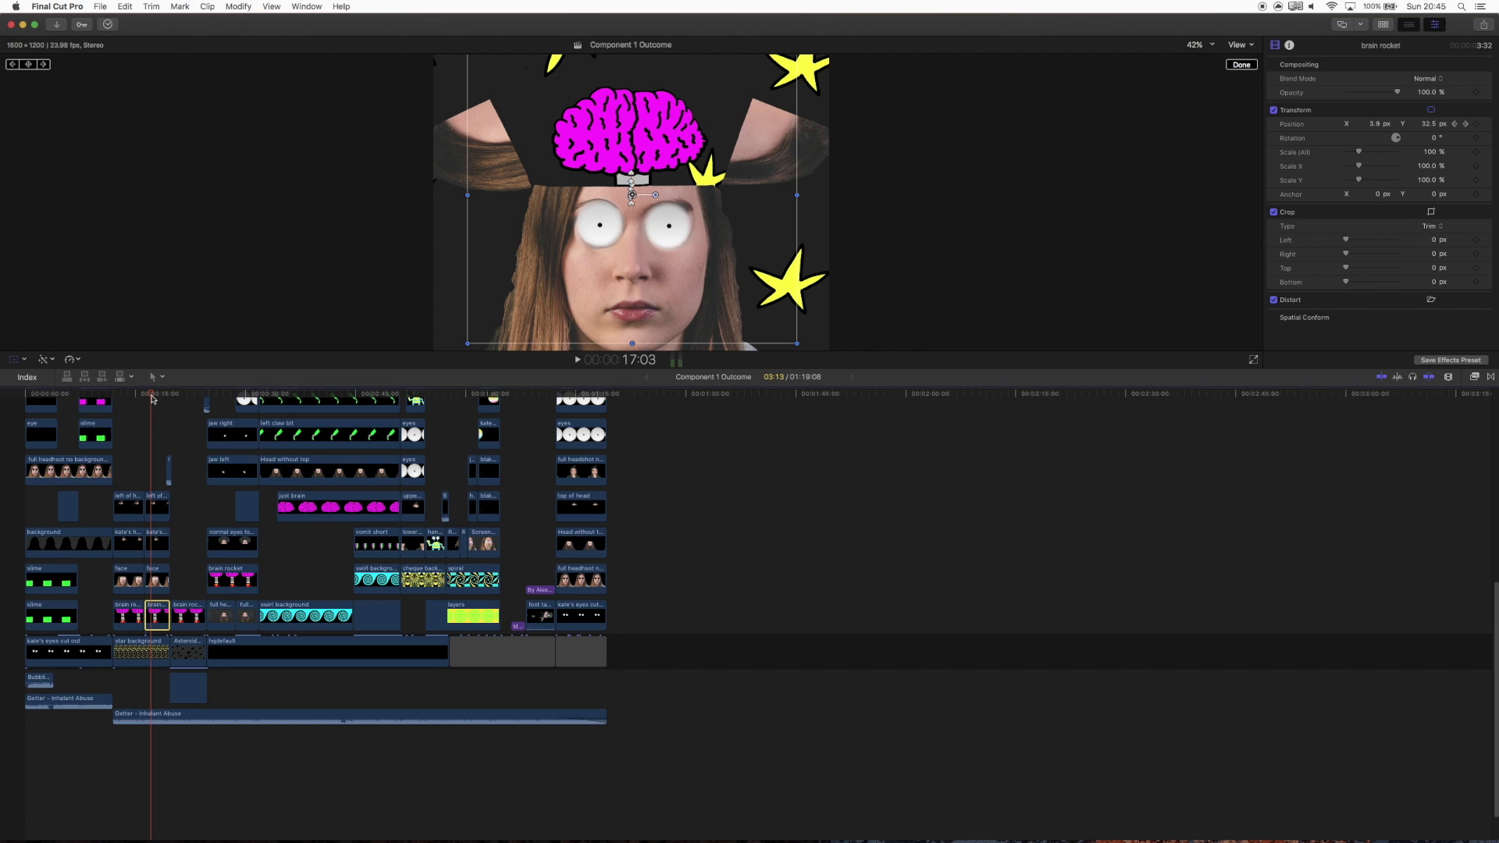
Step: Scrub the timeline from 16:06 to 22:16 to review the brain rocket's move from the opened head into the asteroid scene
drag(152, 399, 145, 406)
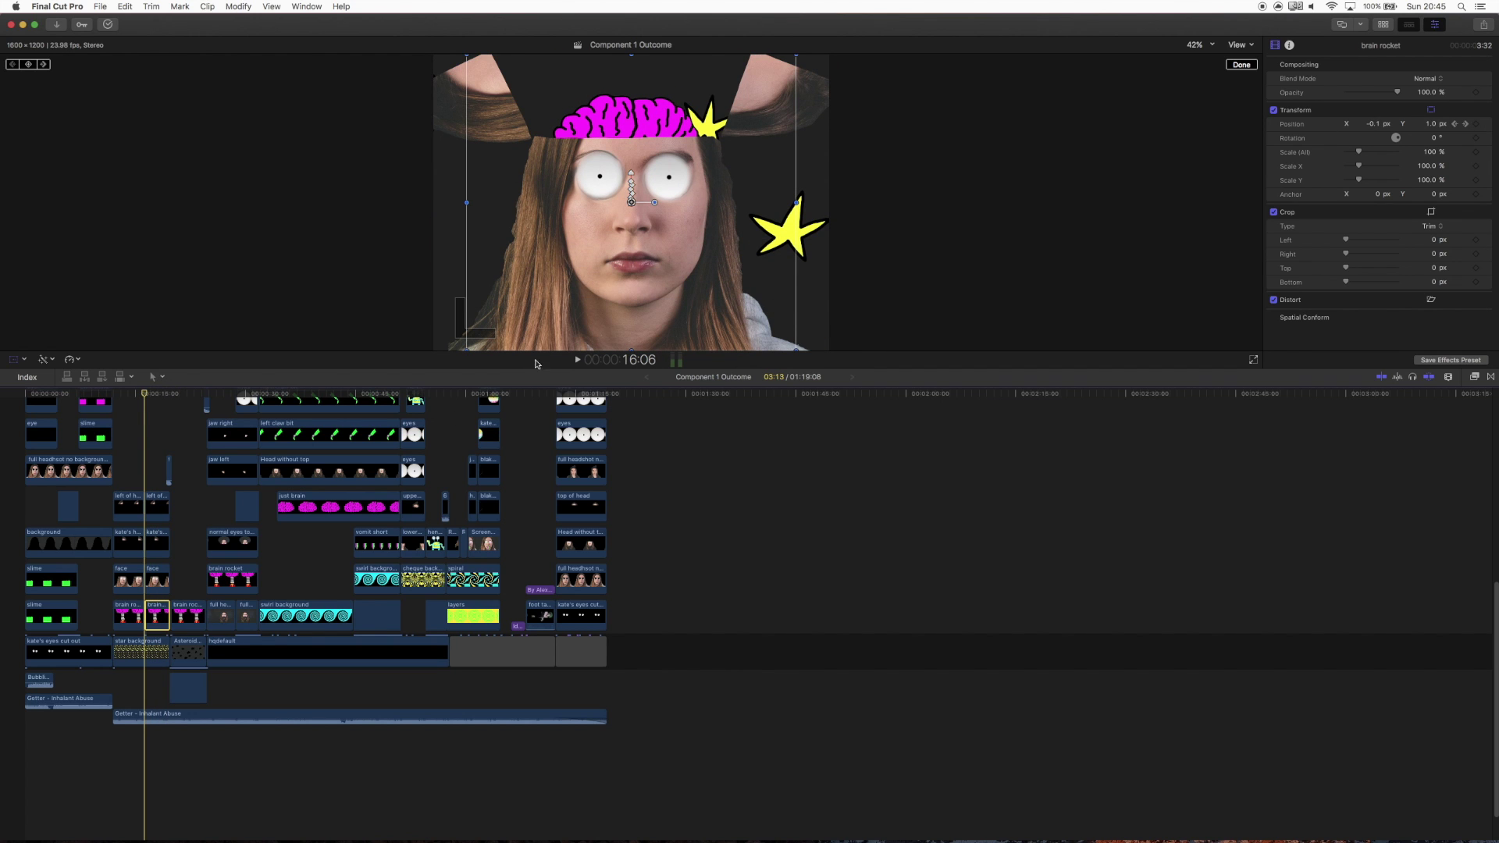
mouse_move(146, 397)
mouse_down()
mouse_move(170, 397)
mouse_move(146, 403)
mouse_up()
drag(145, 402, 193, 409)
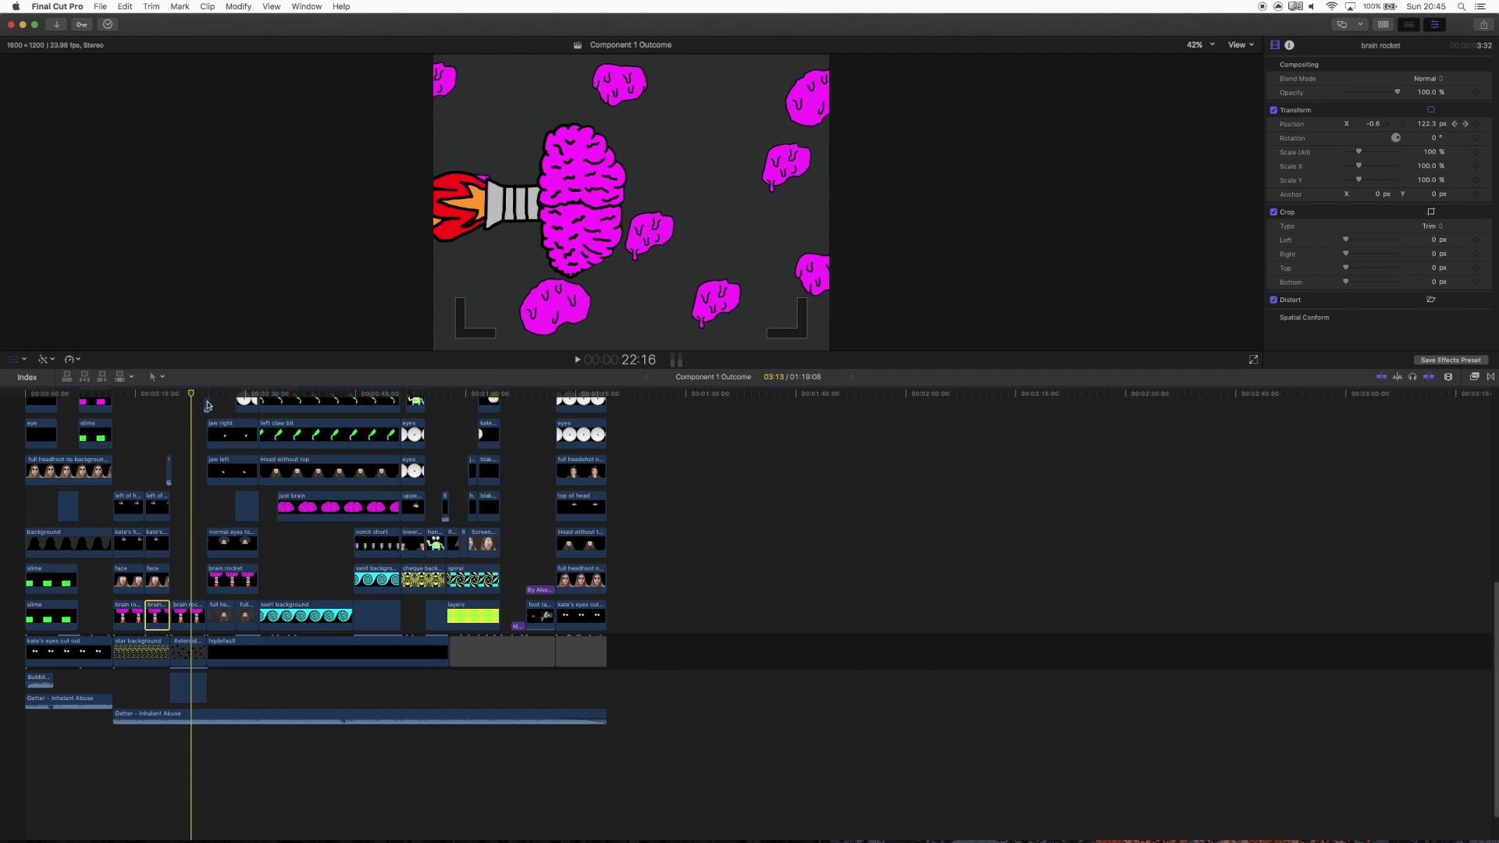
Step: Play the head-opening scene from 12:06 through to the start of the asteroid scene at 20:02
drag(190, 398, 114, 402)
key(space)
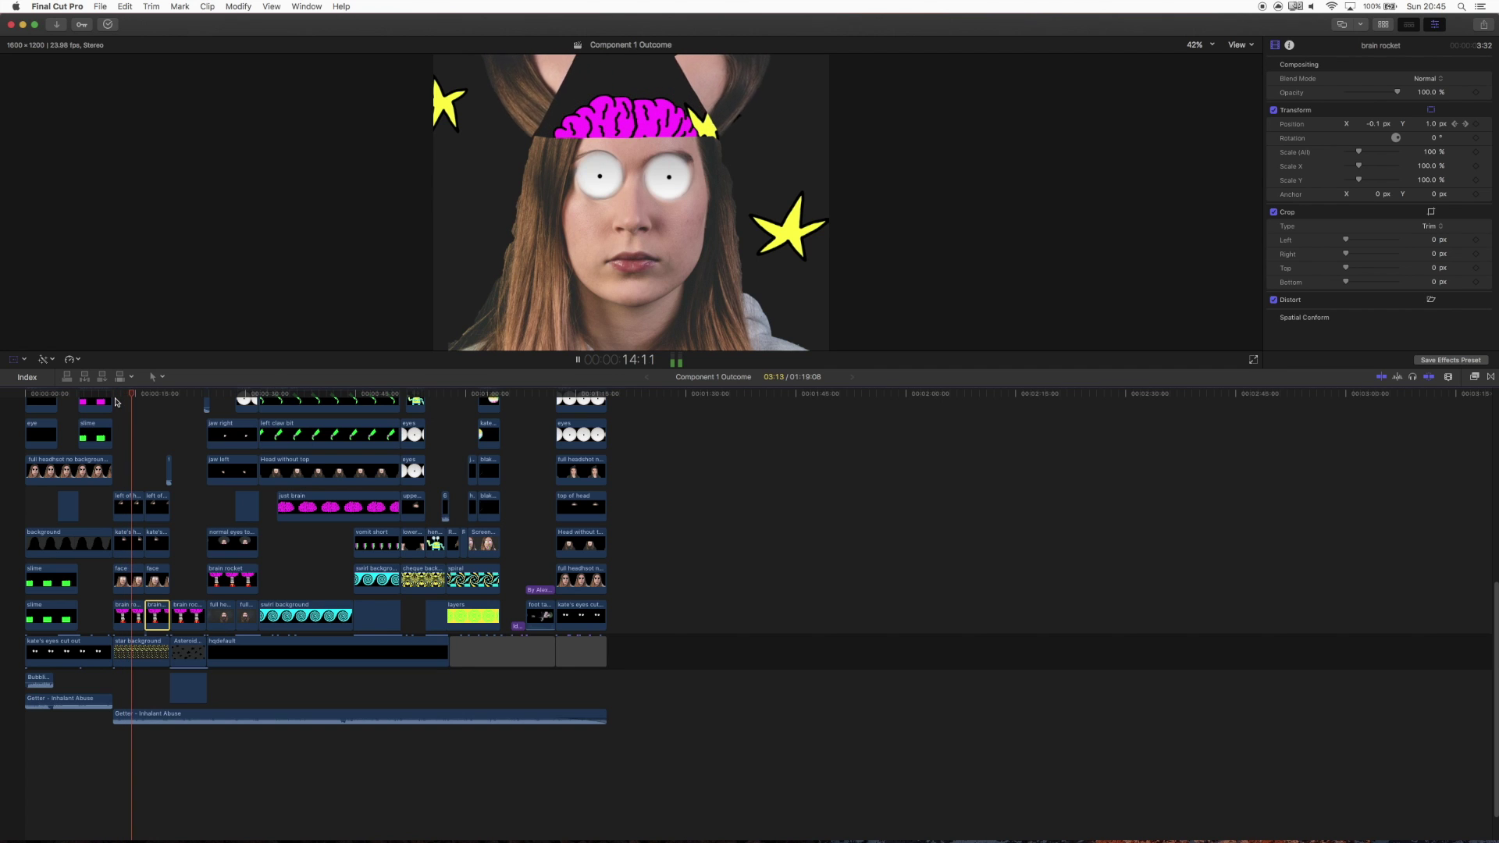
key(space)
click(116, 402)
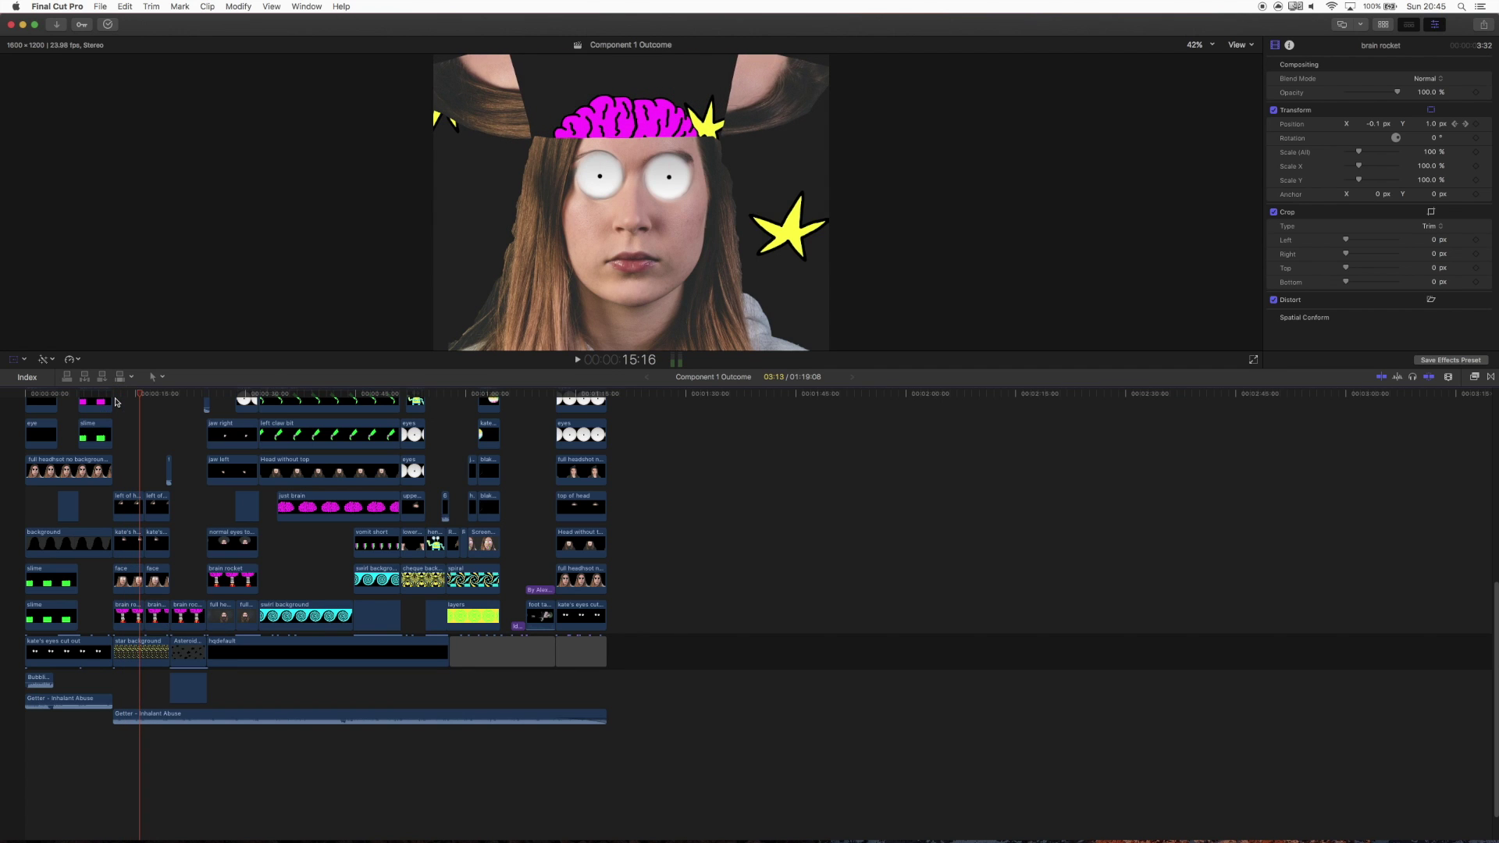
key(shift+t)
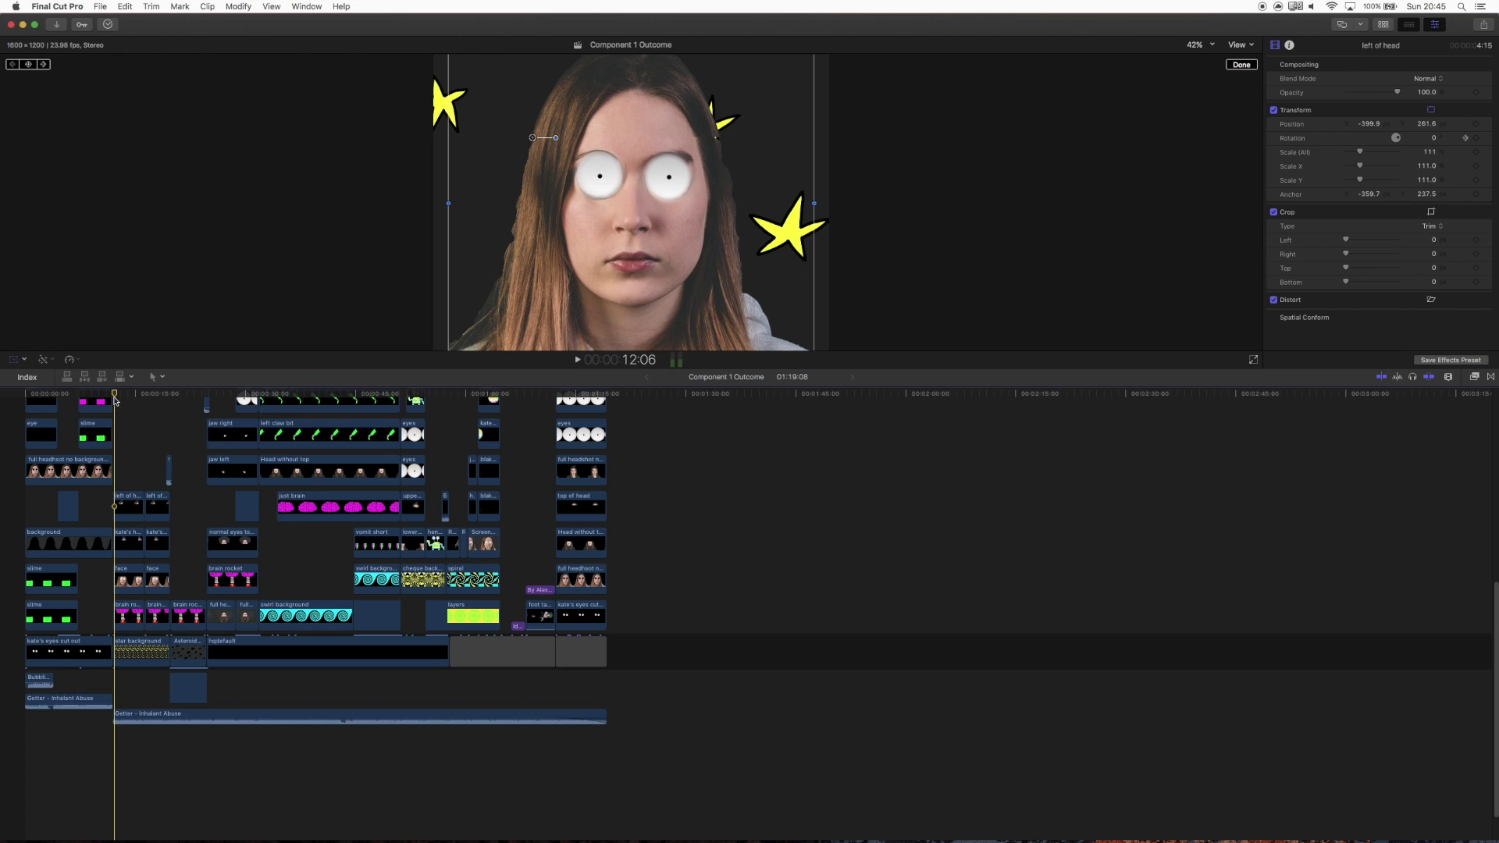
key(space)
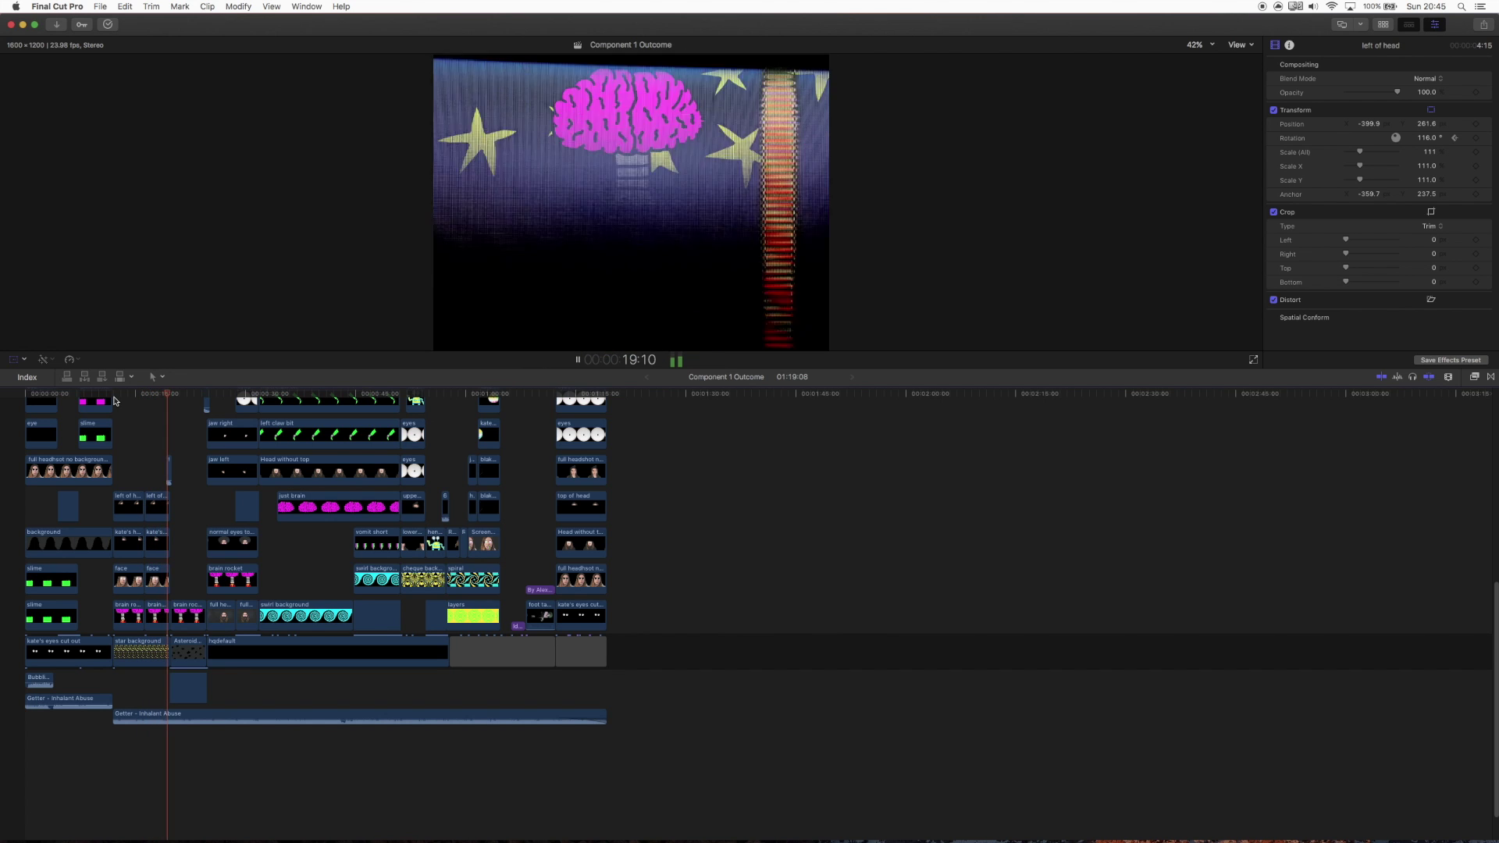
key(space)
click(90, 405)
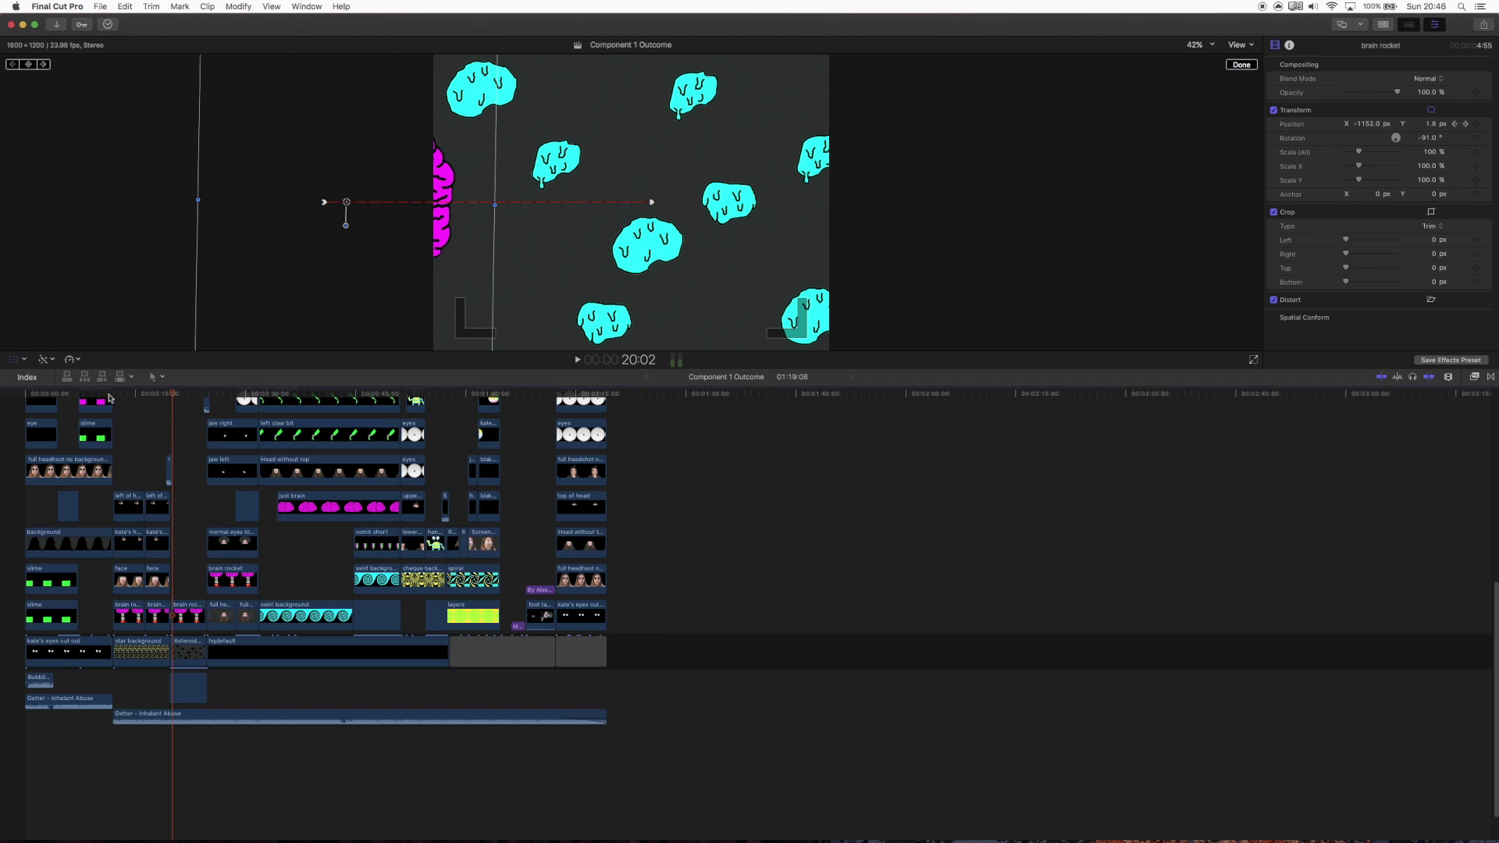
Step: Scrub from the keyed glitch transition at 12:00 through the head-opening scene to the transition at 19:18
click(111, 394)
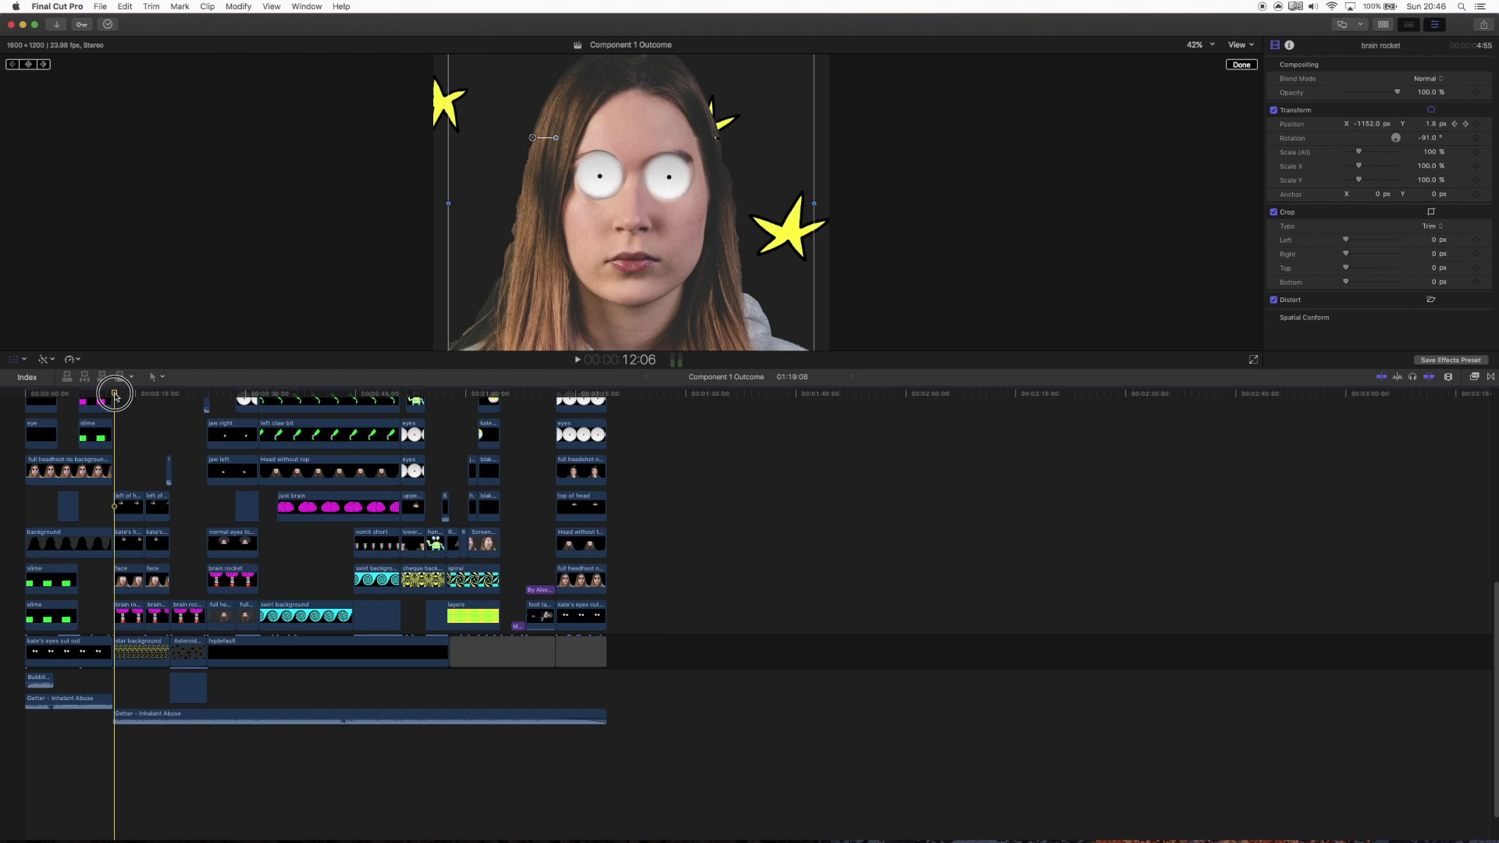
drag(109, 395, 113, 397)
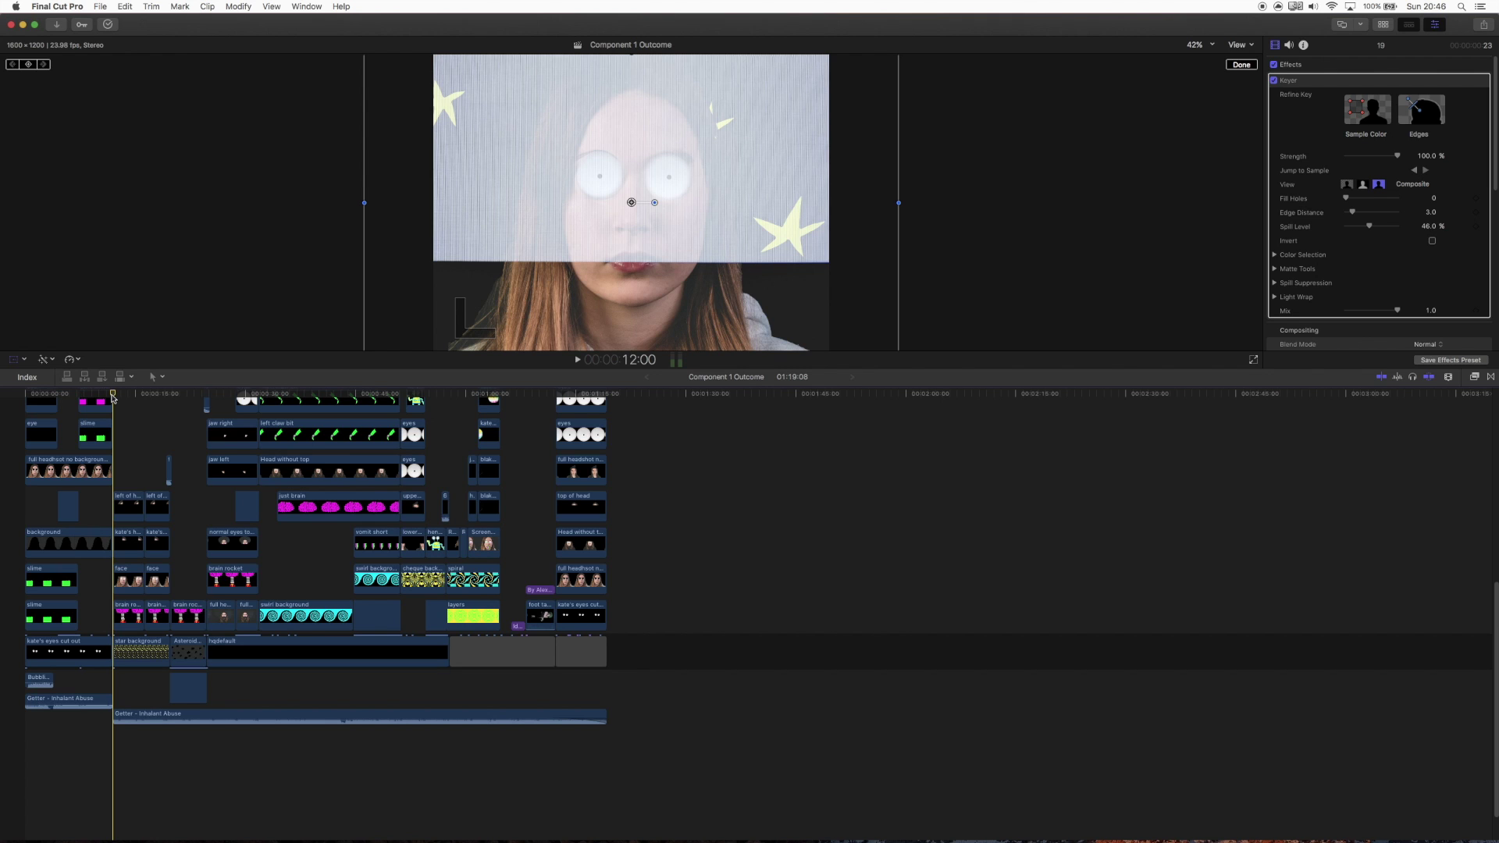
drag(117, 398, 148, 399)
mouse_move(153, 399)
mouse_down()
mouse_move(185, 401)
mouse_move(170, 407)
mouse_up()
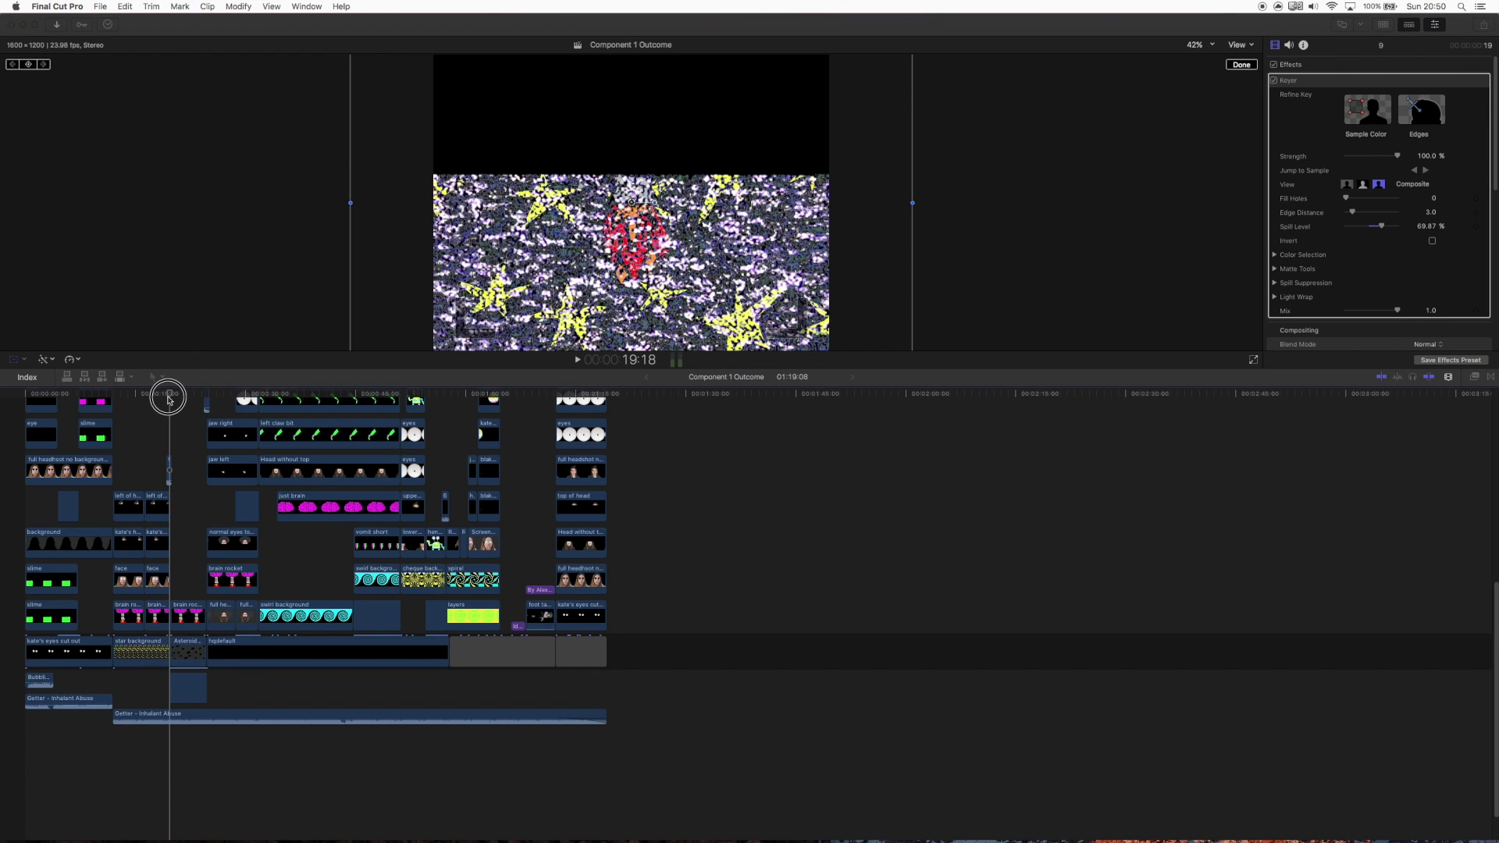
Step: Compare frames around the glitch transition at 19:05, 17:22, 20:03 and 19:21, ending in the asteroid scene at 21:06
click(163, 394)
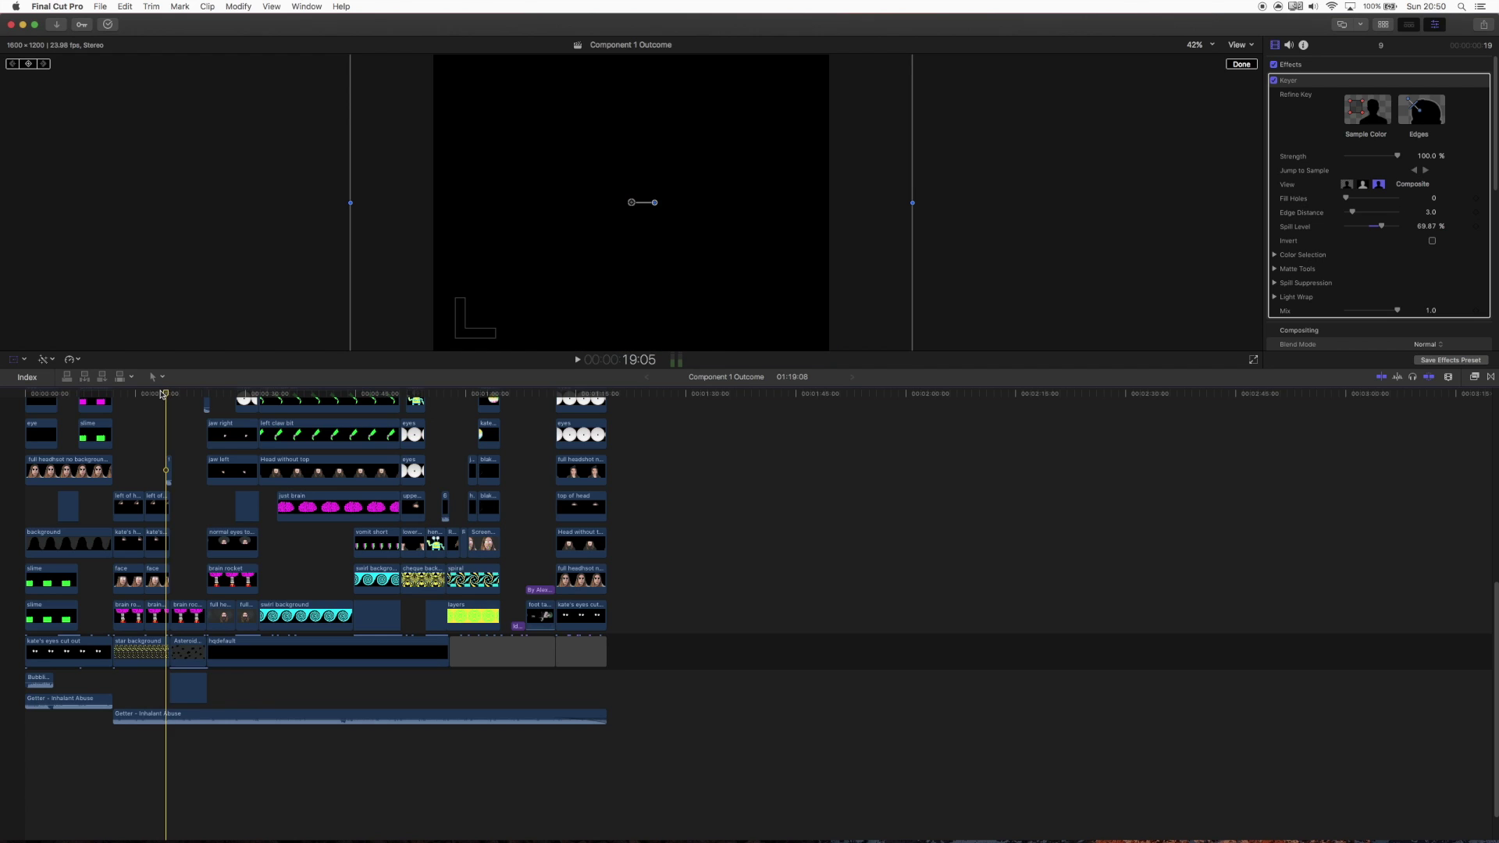
click(157, 395)
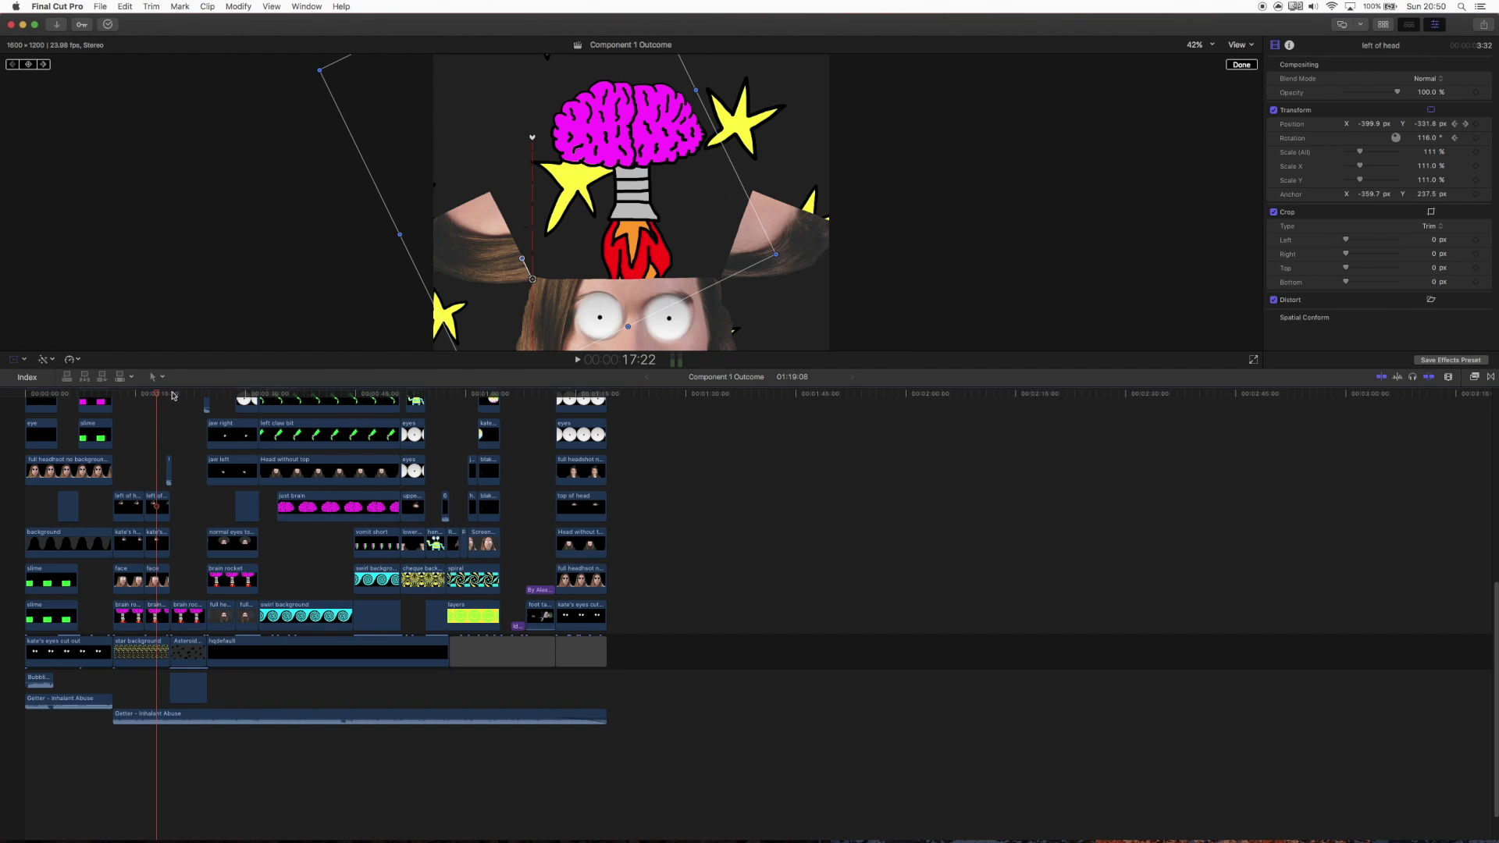
click(174, 395)
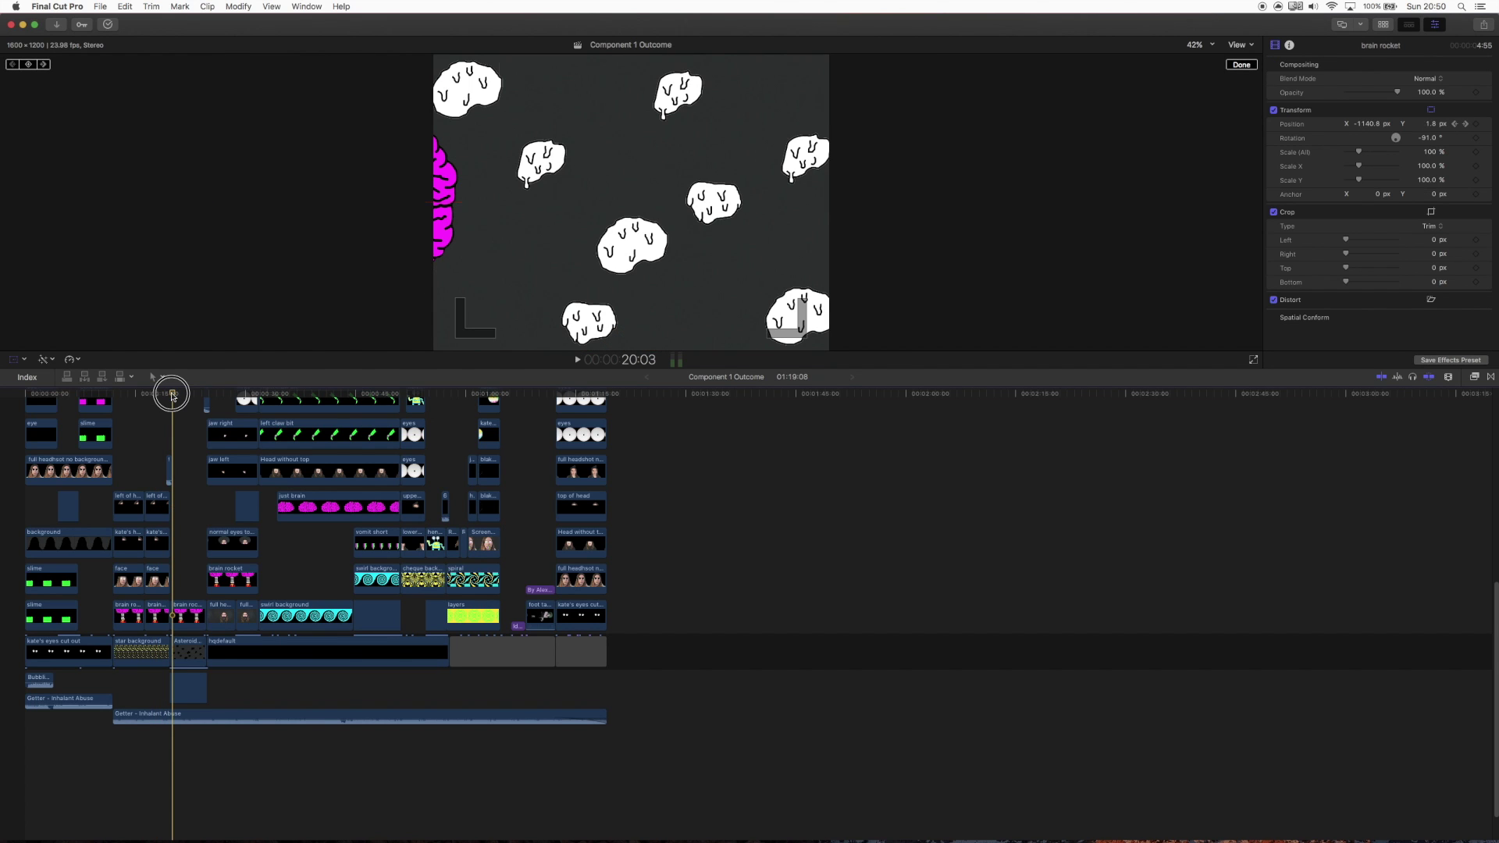
click(172, 395)
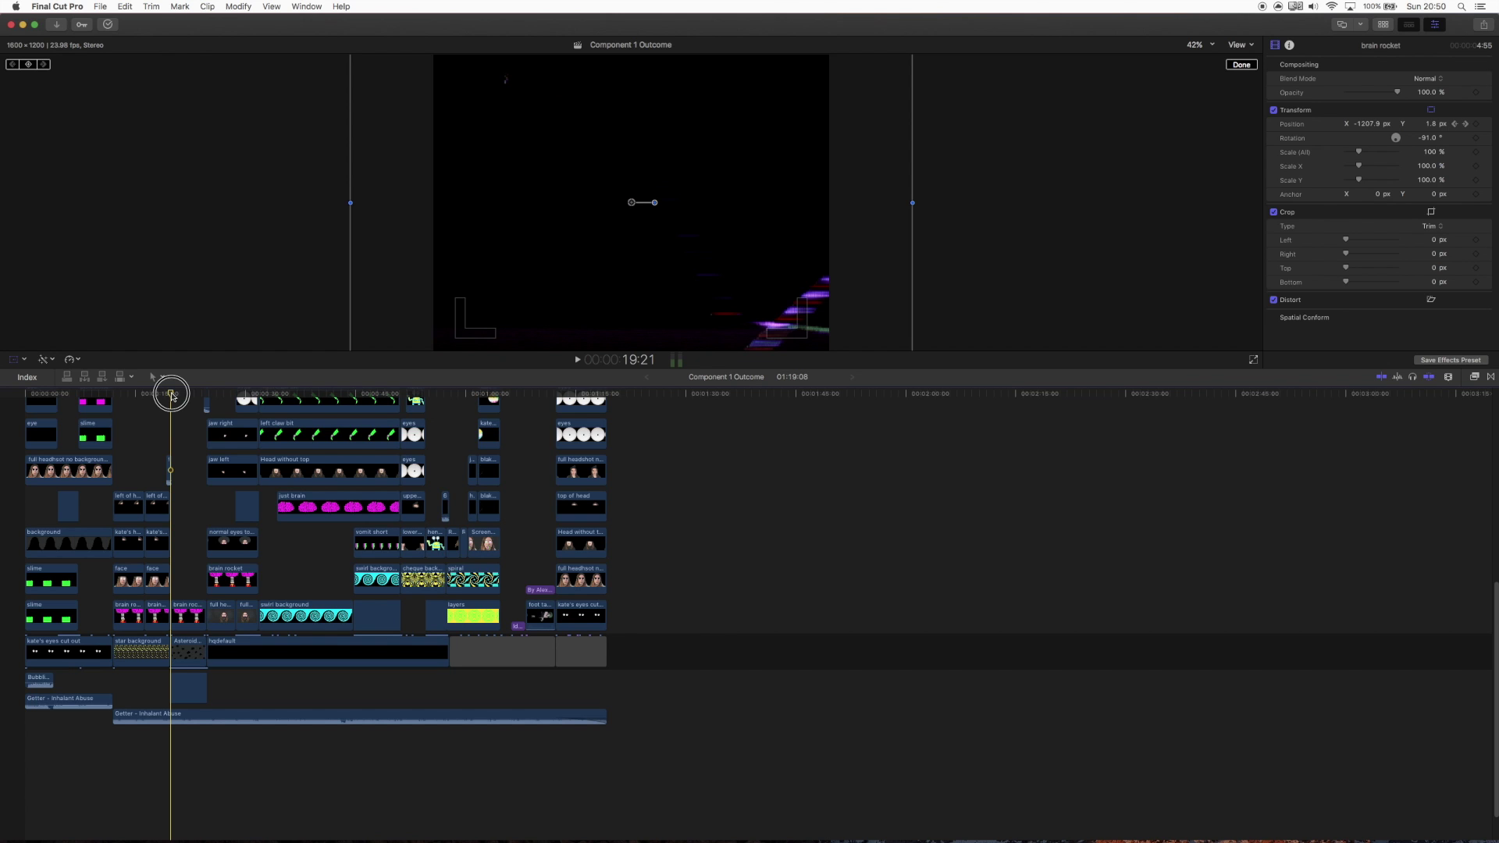
click(180, 395)
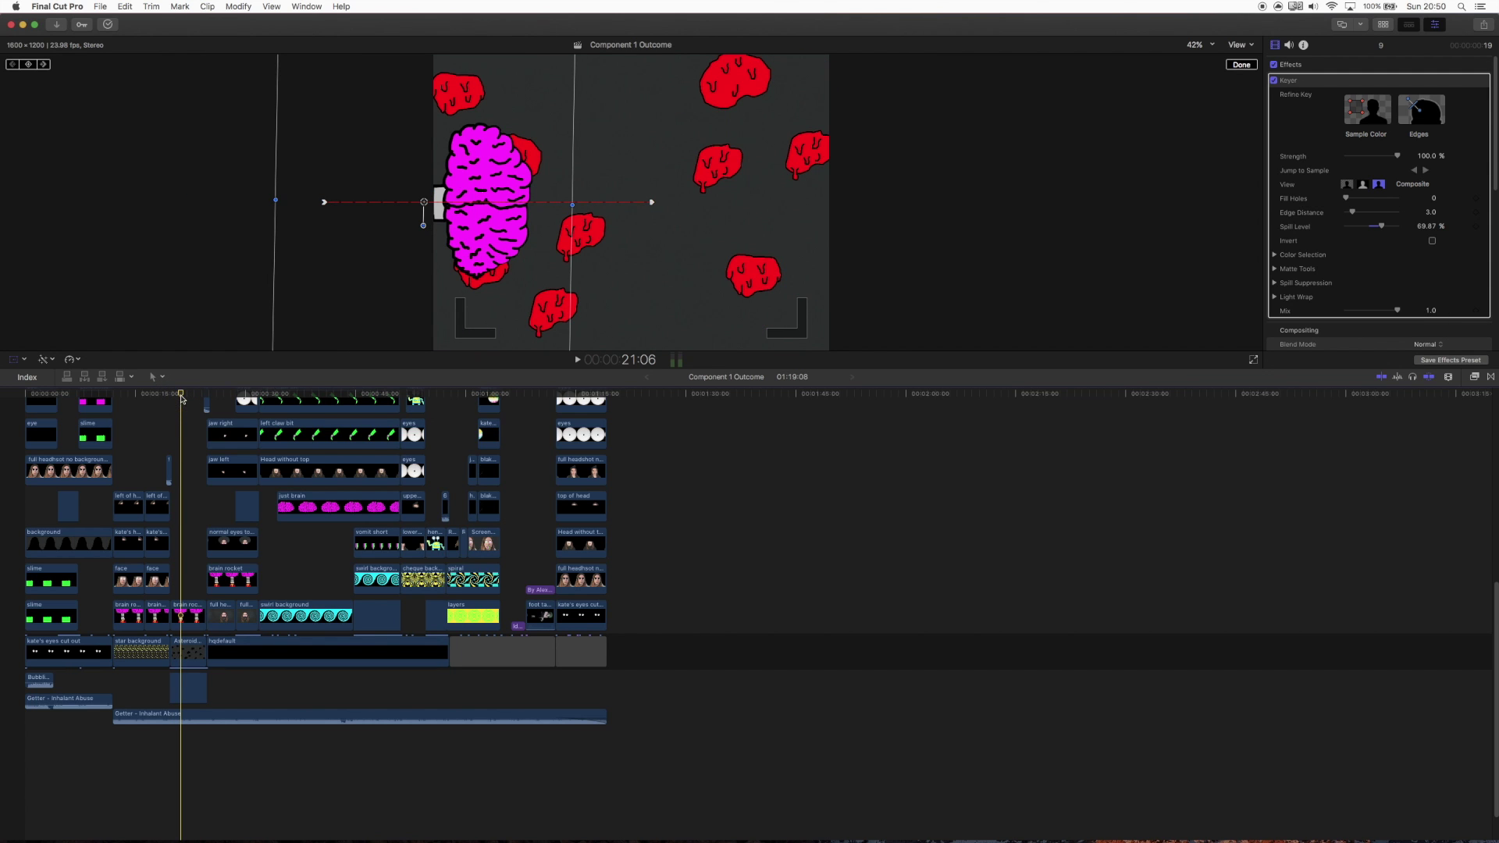
Step: Examine the Asteroid Belt clip's horizontal movement from 19:19 at 6.25% viewer zoom, and return the viewer to Fit
click(186, 654)
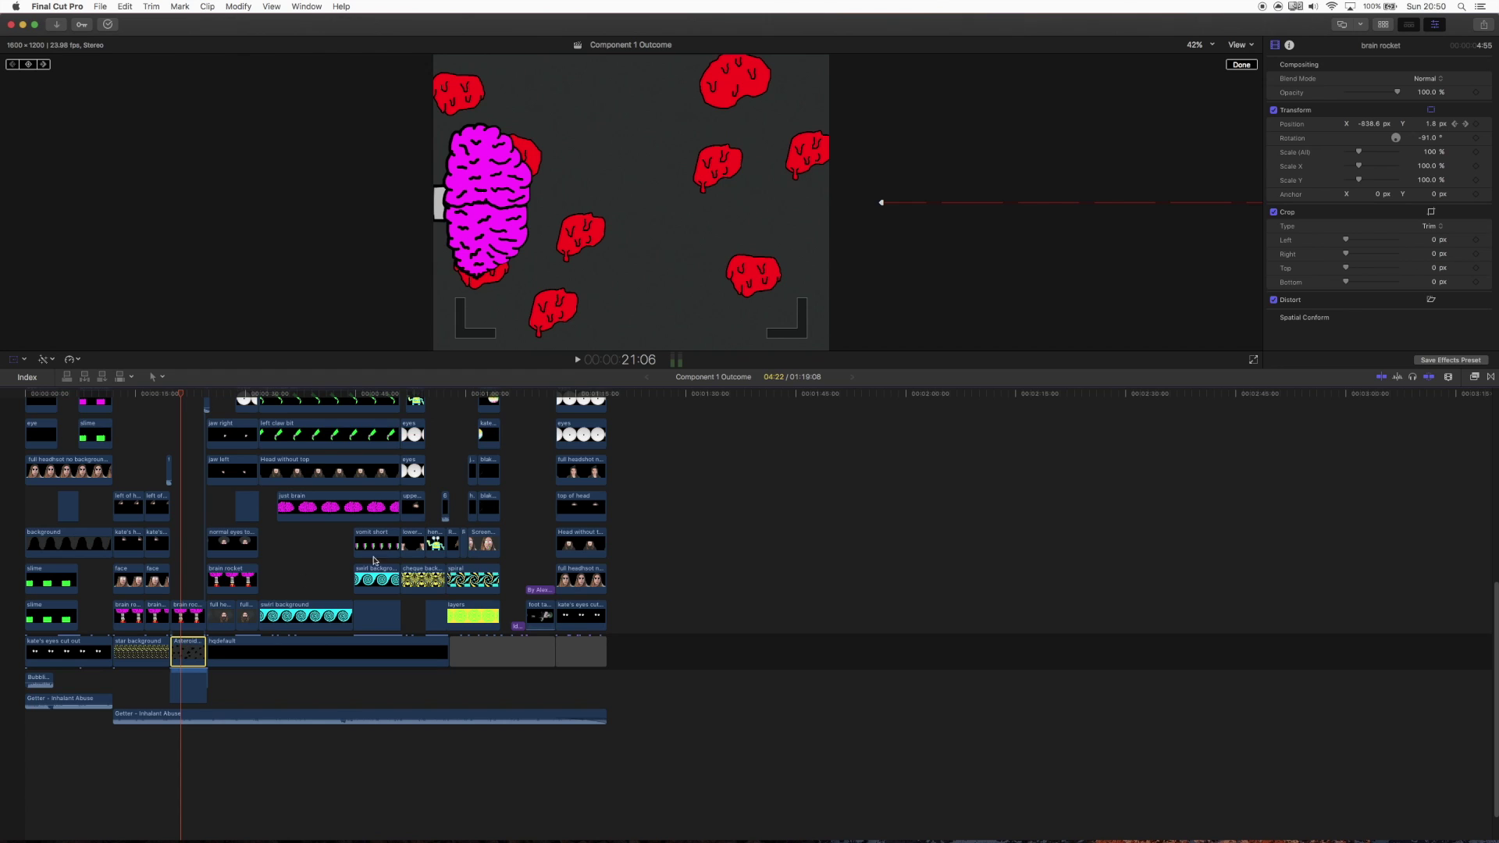
click(1209, 45)
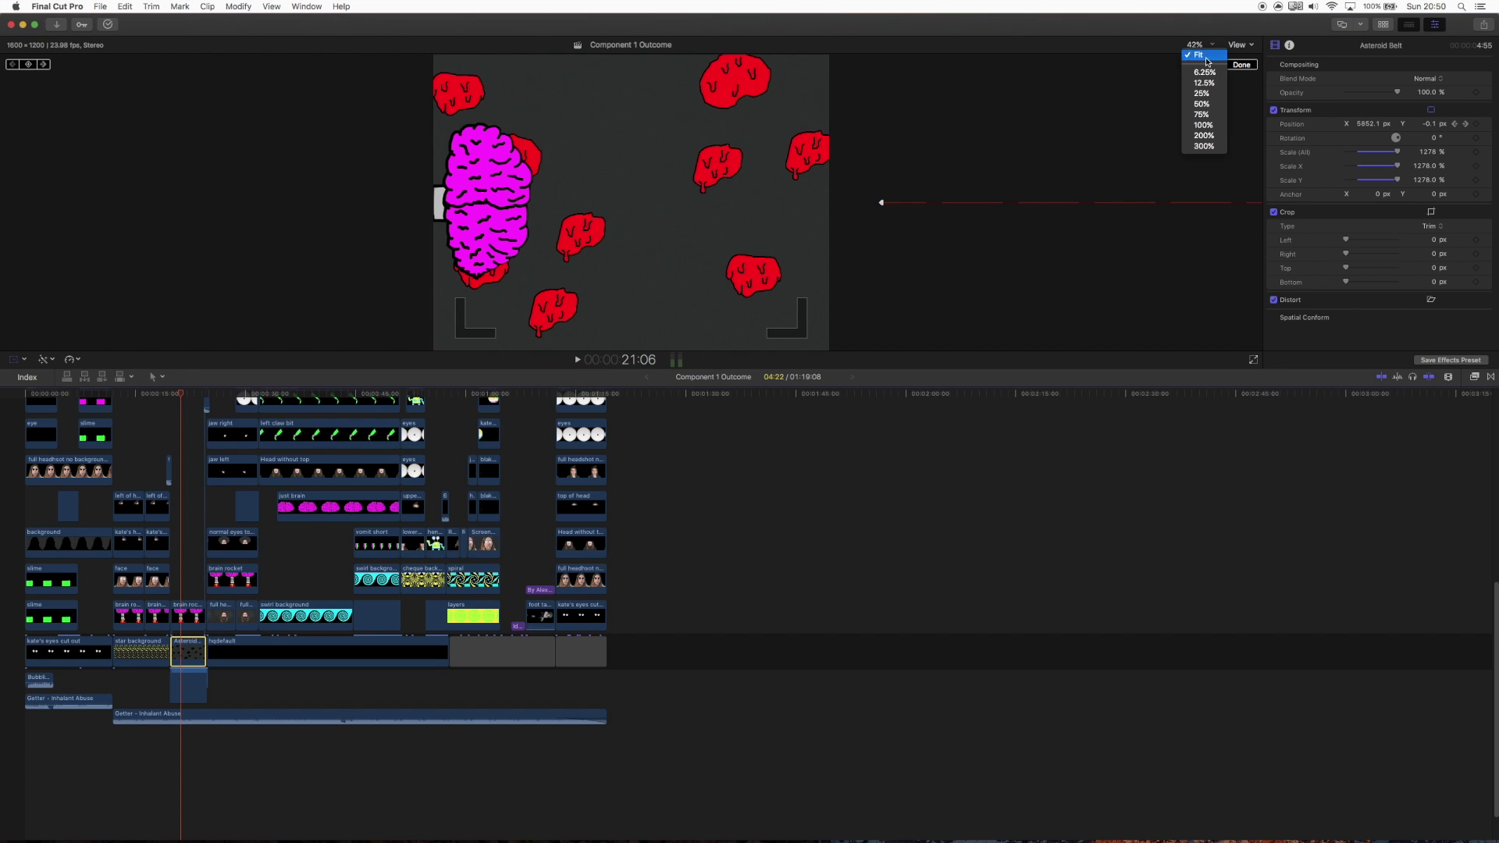
click(1203, 72)
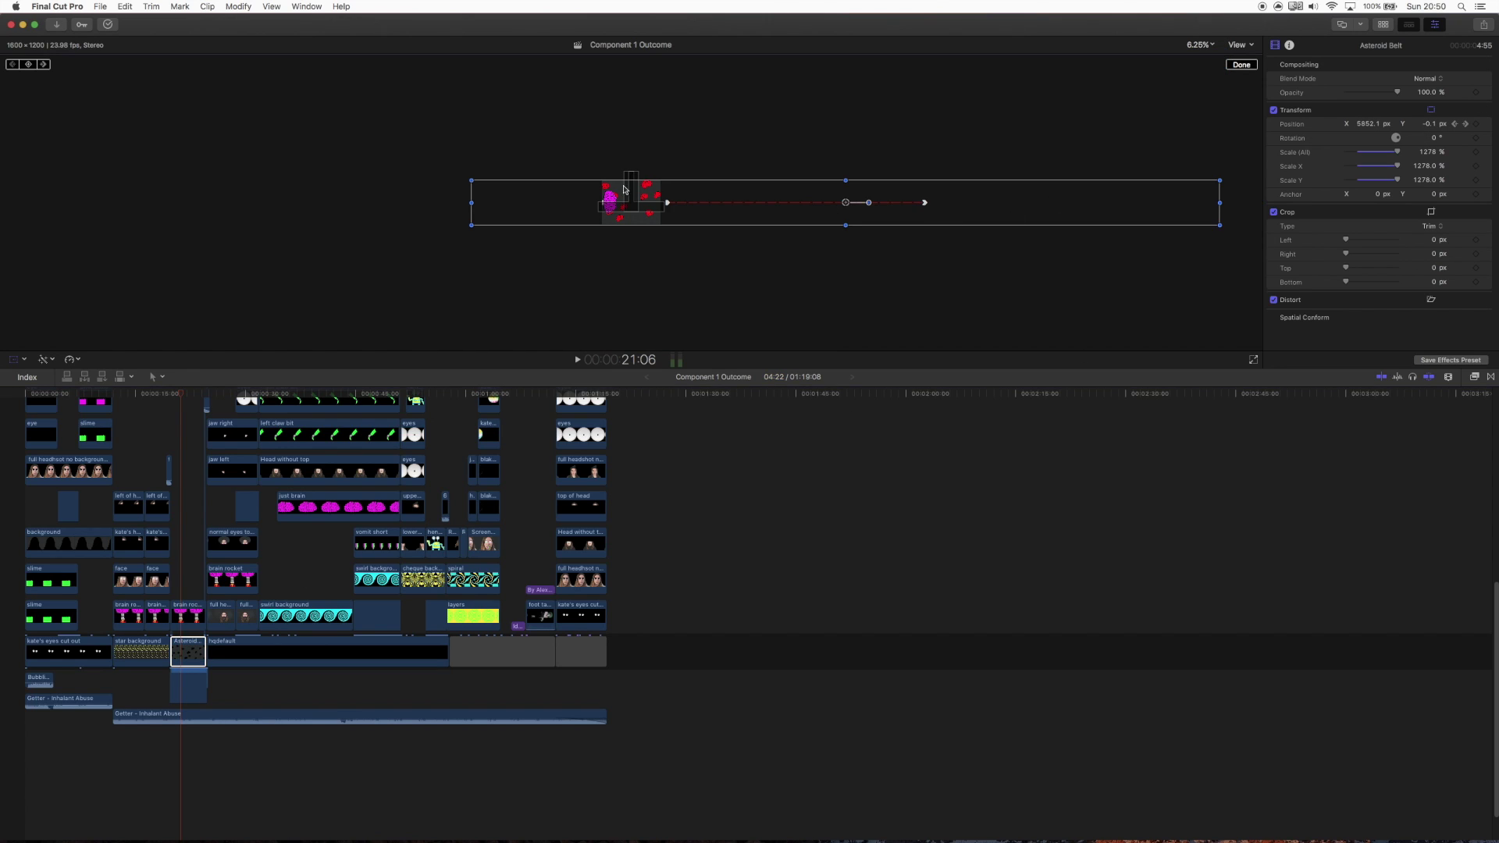
click(177, 396)
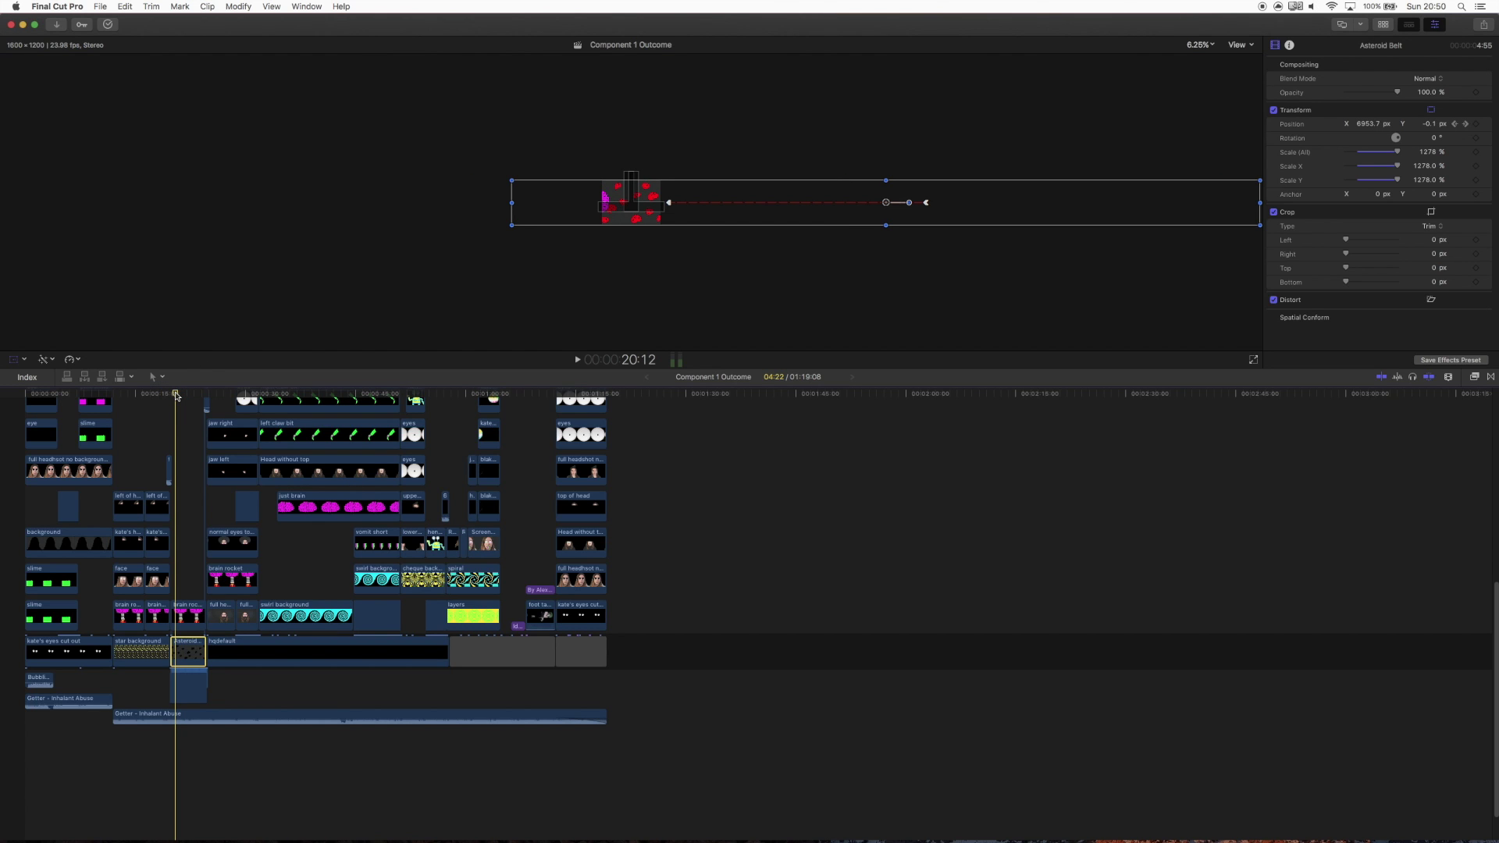
drag(176, 396, 171, 394)
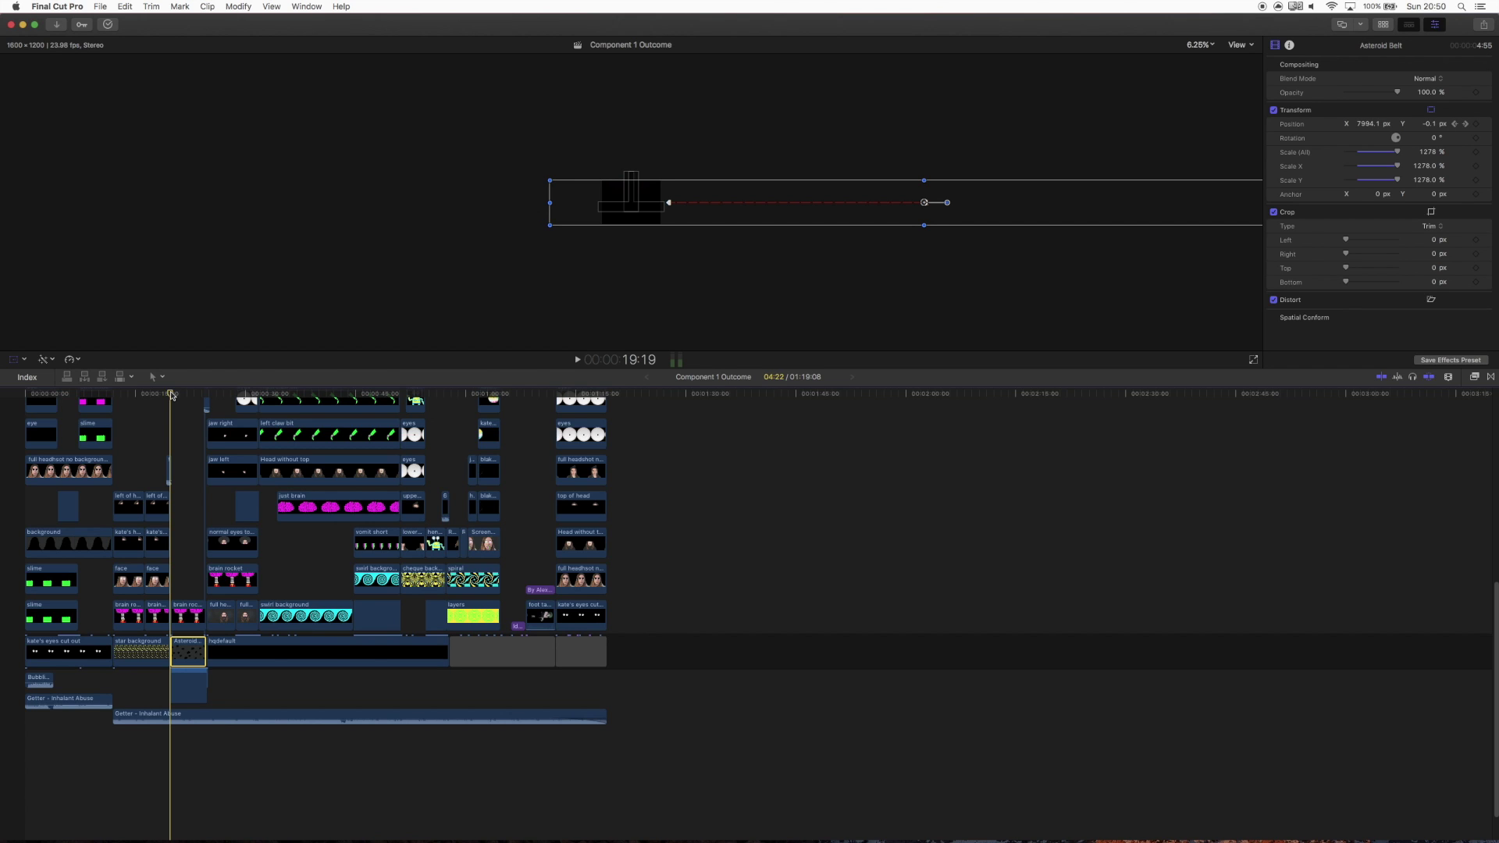
key(space)
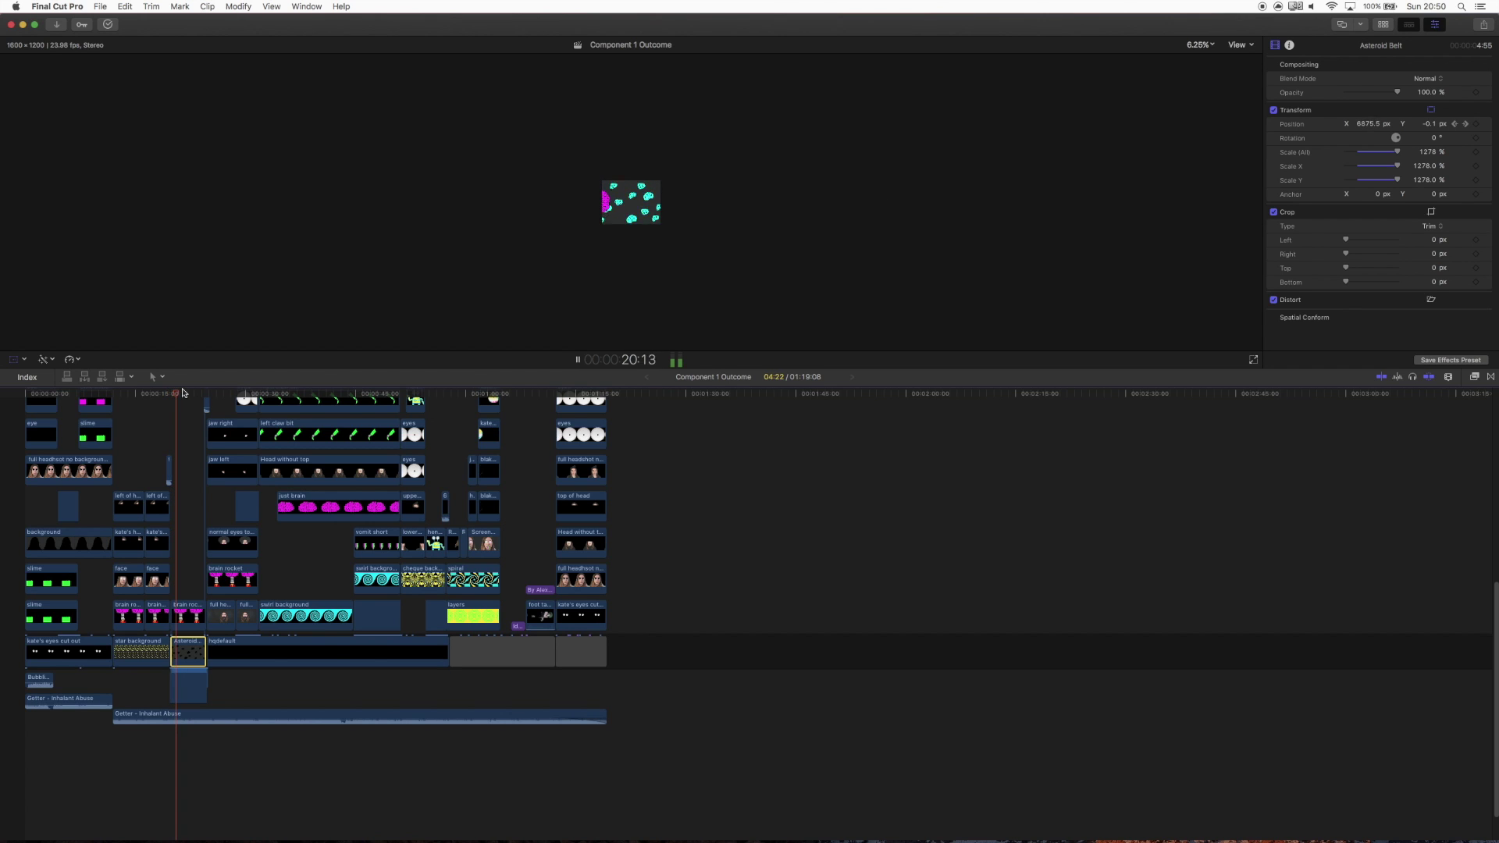
drag(191, 393, 175, 396)
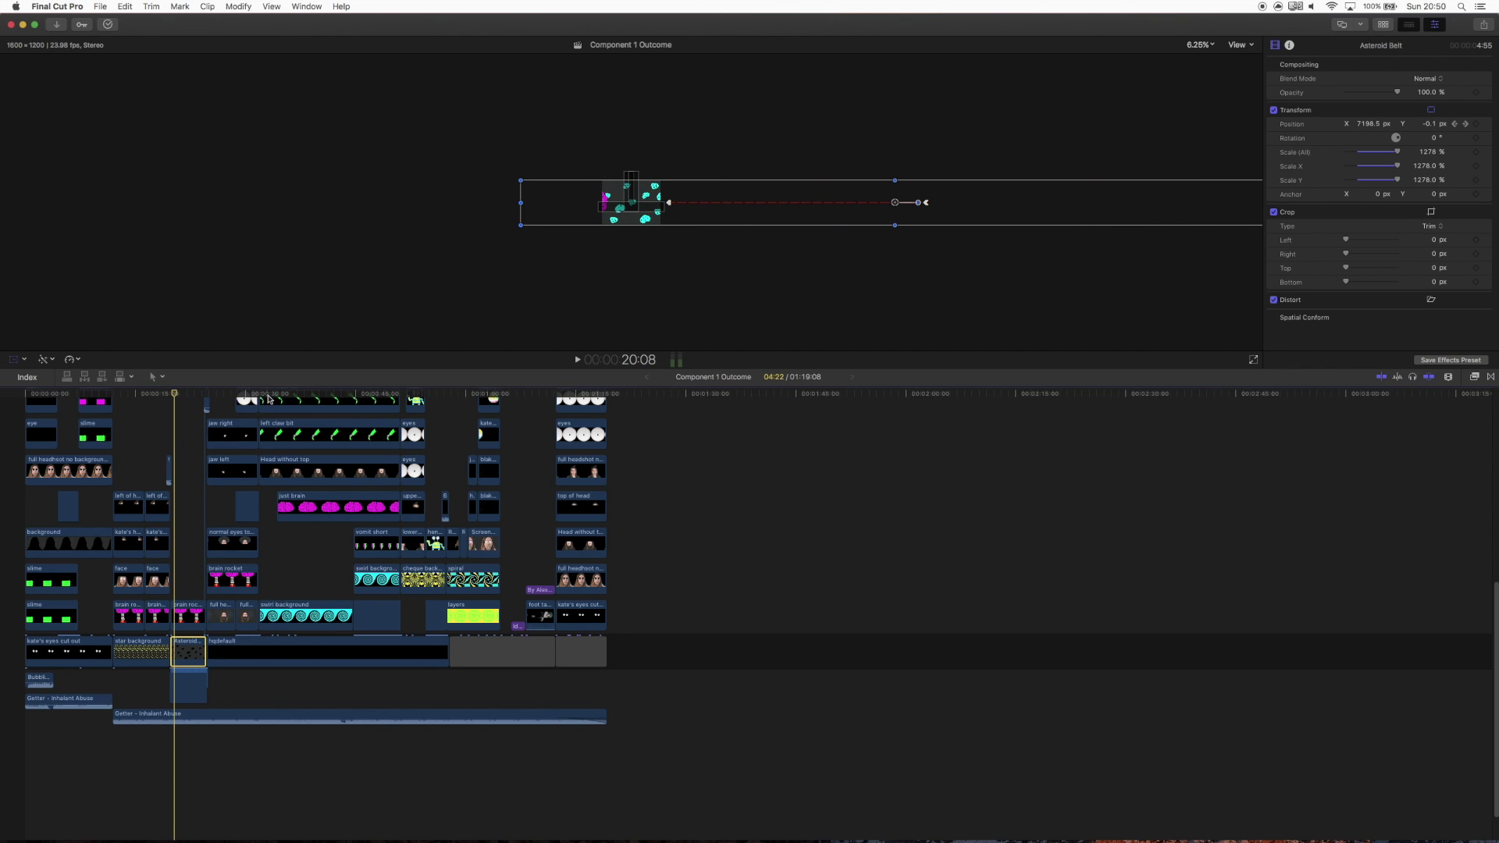
click(1211, 46)
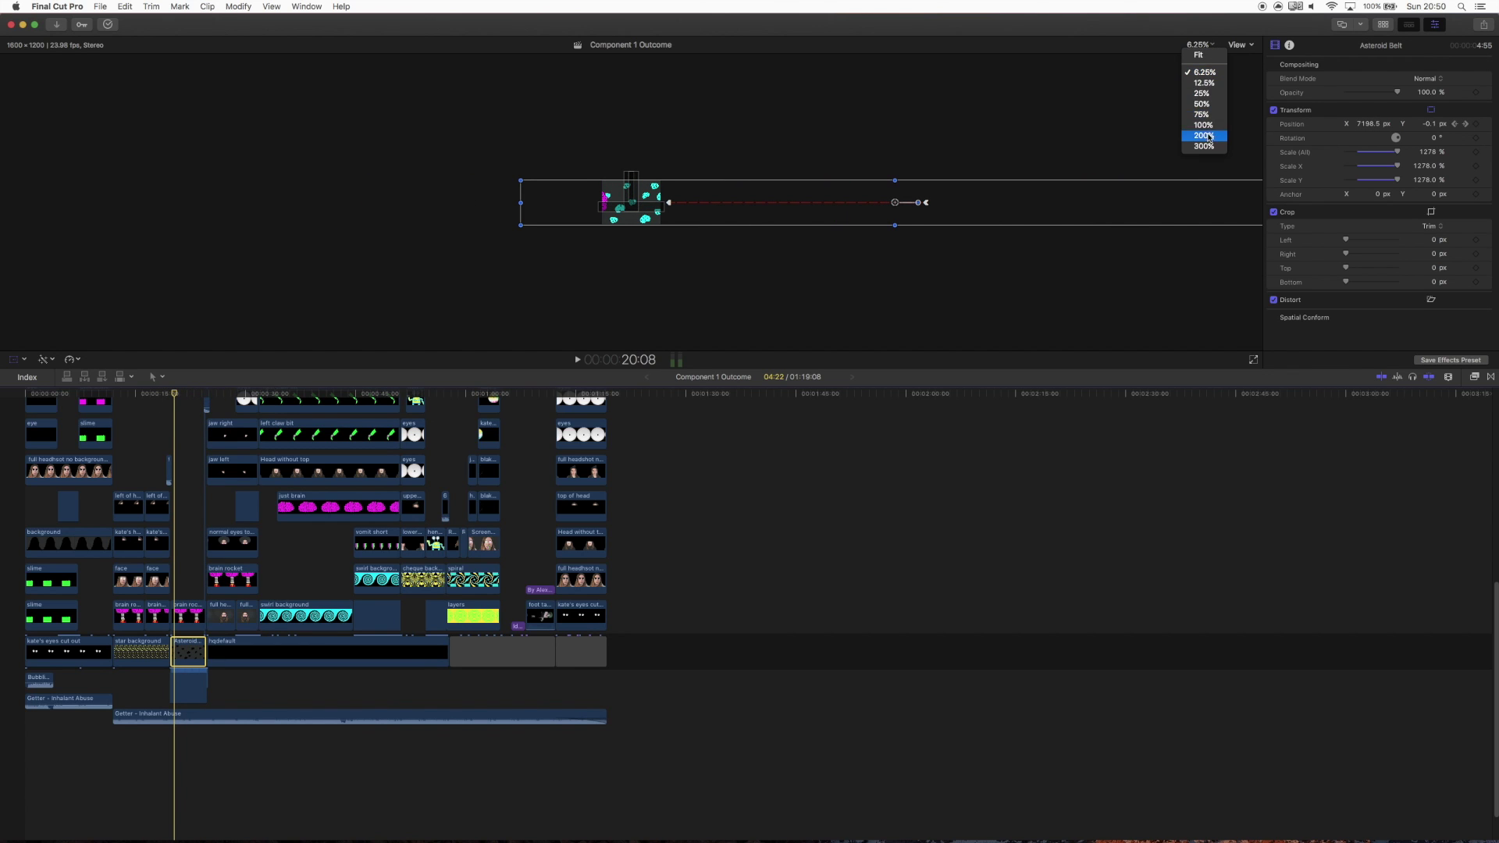
click(1200, 56)
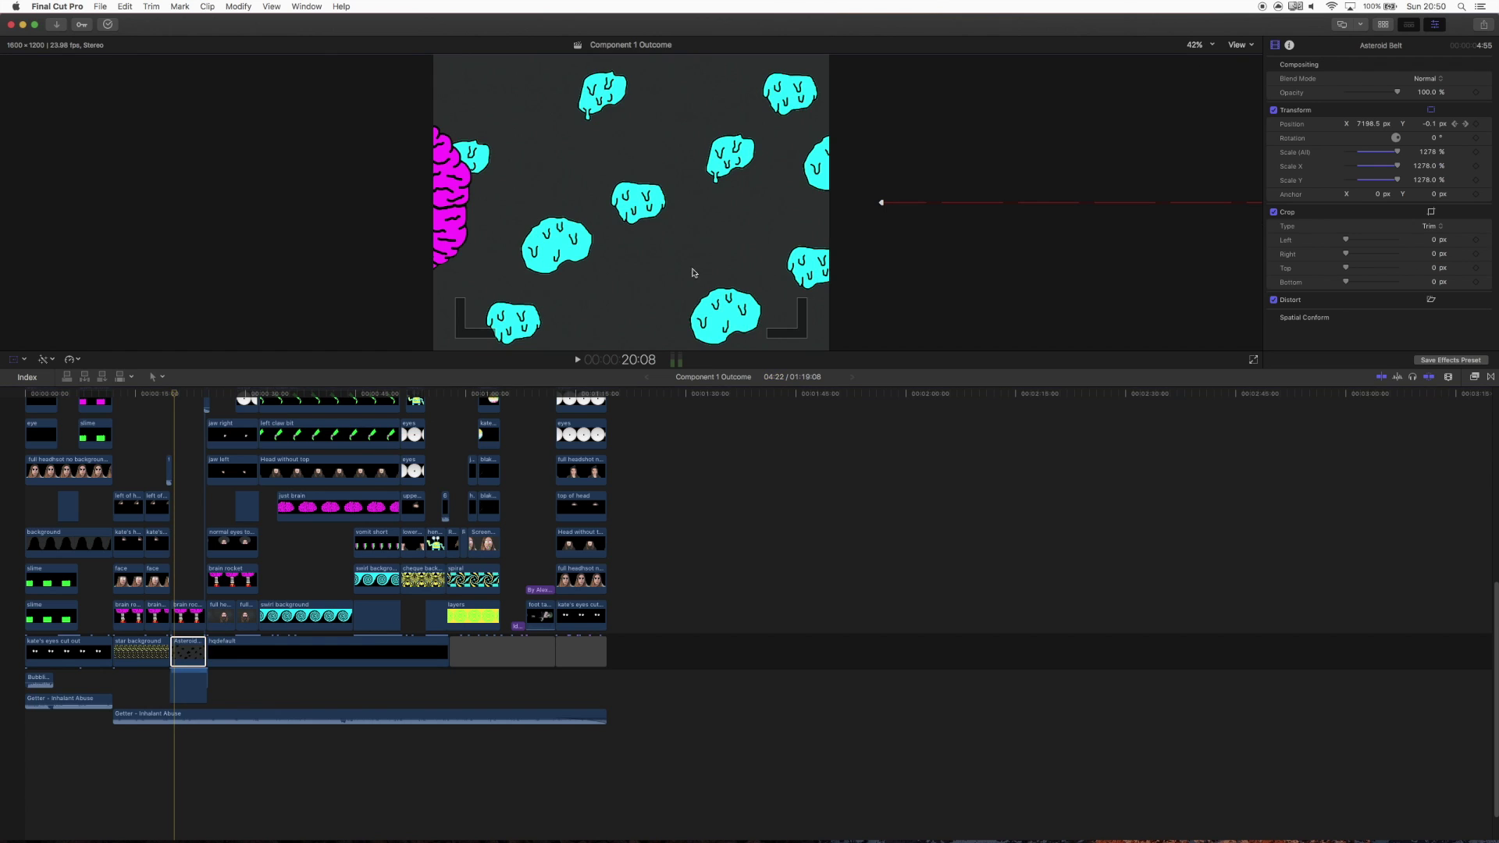
Step: Select the stack of short clips beneath the Asteroid Belt and scrub to 22:14 to examine the changing asteroid colours
drag(160, 683, 245, 690)
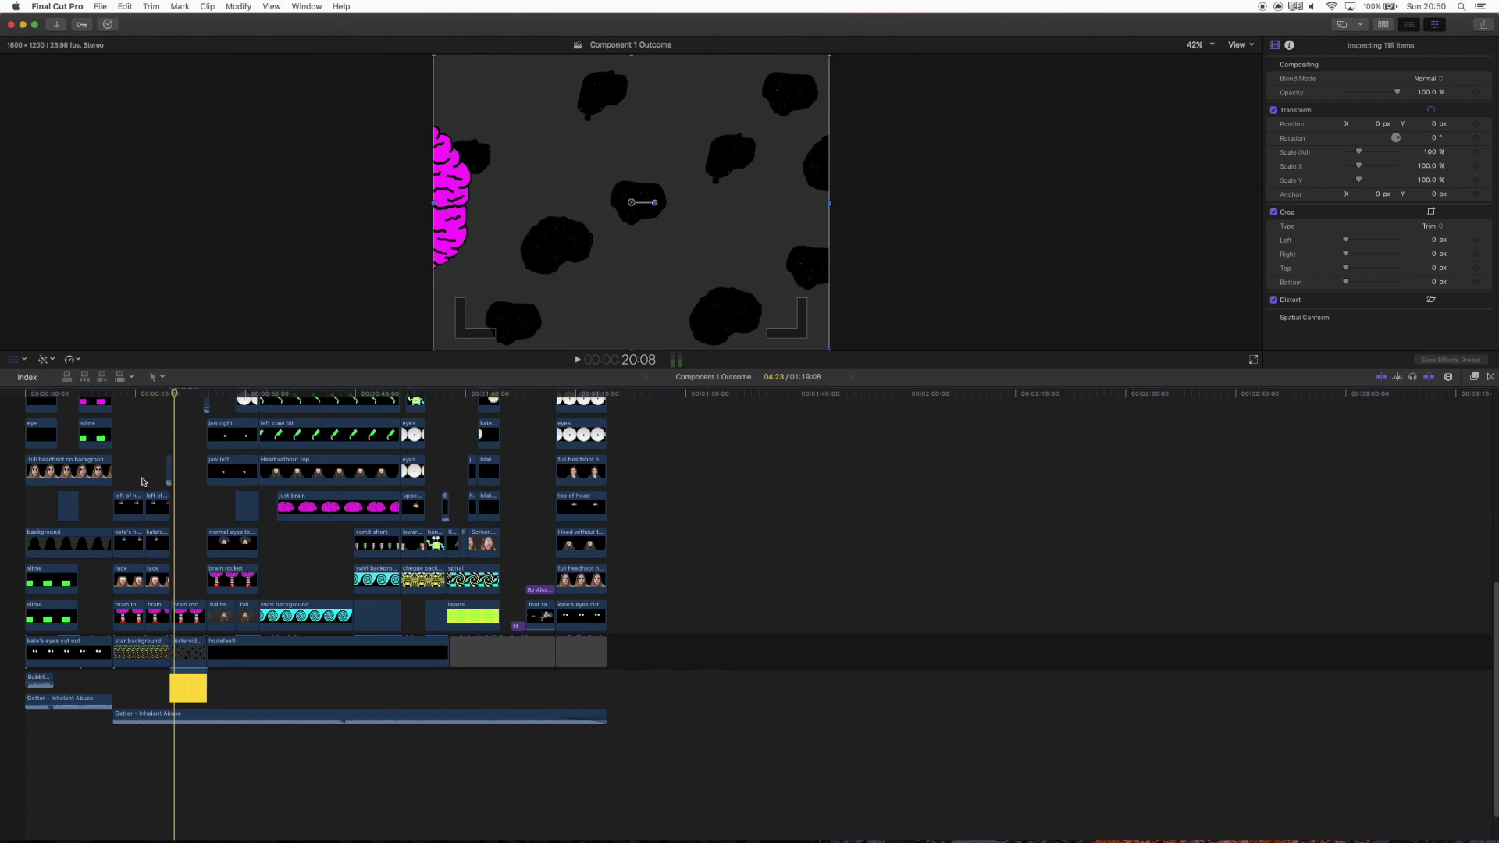
click(181, 396)
drag(180, 396, 190, 397)
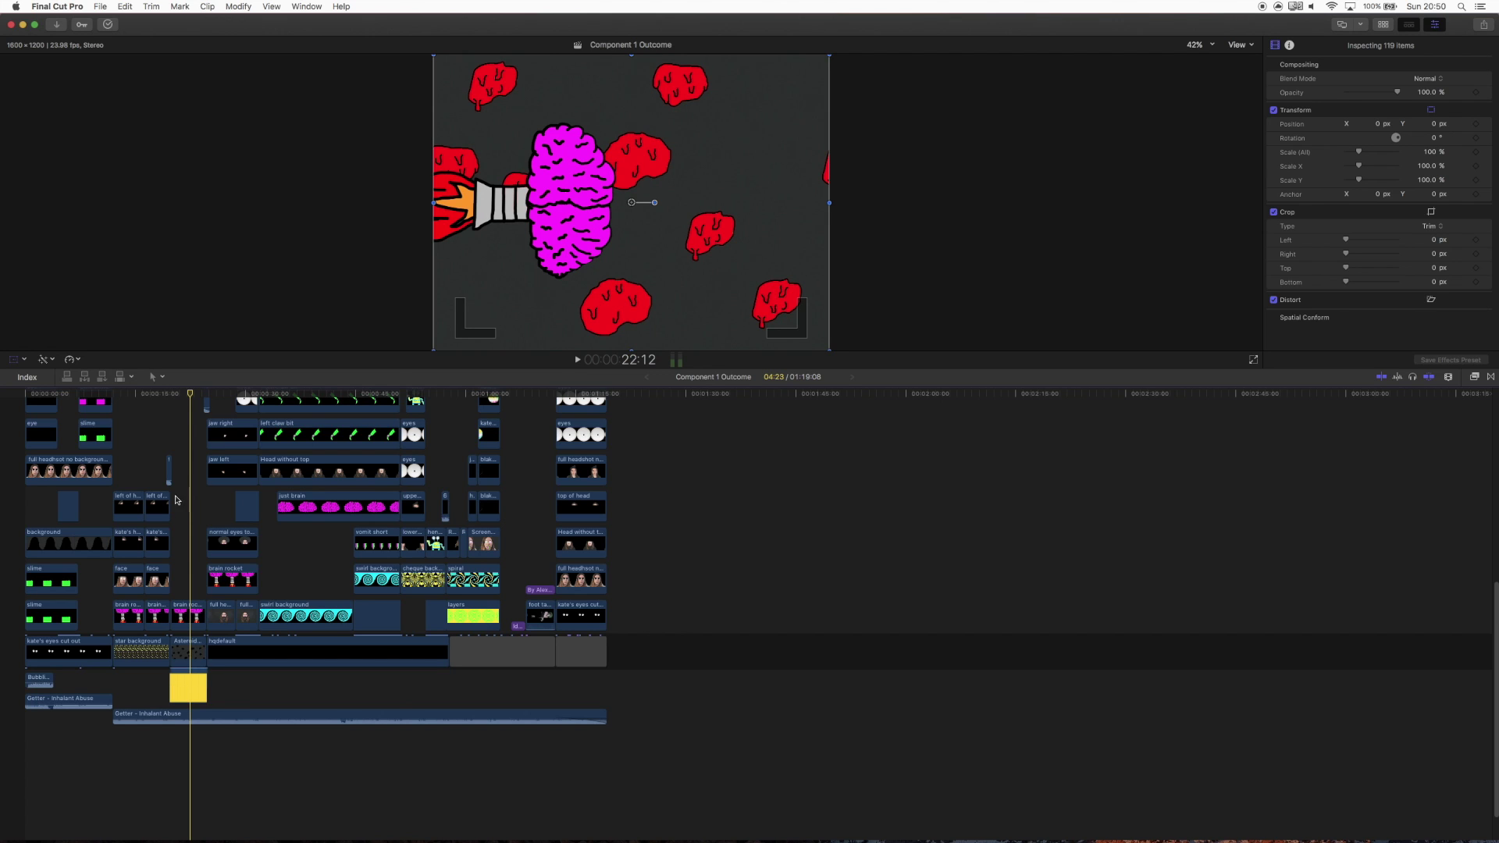
click(174, 397)
drag(173, 398, 192, 400)
Step: Temporarily disable the Asteroid Belt clip, play the section to view the flashing colours behind it, and re-enable the clip
click(188, 653)
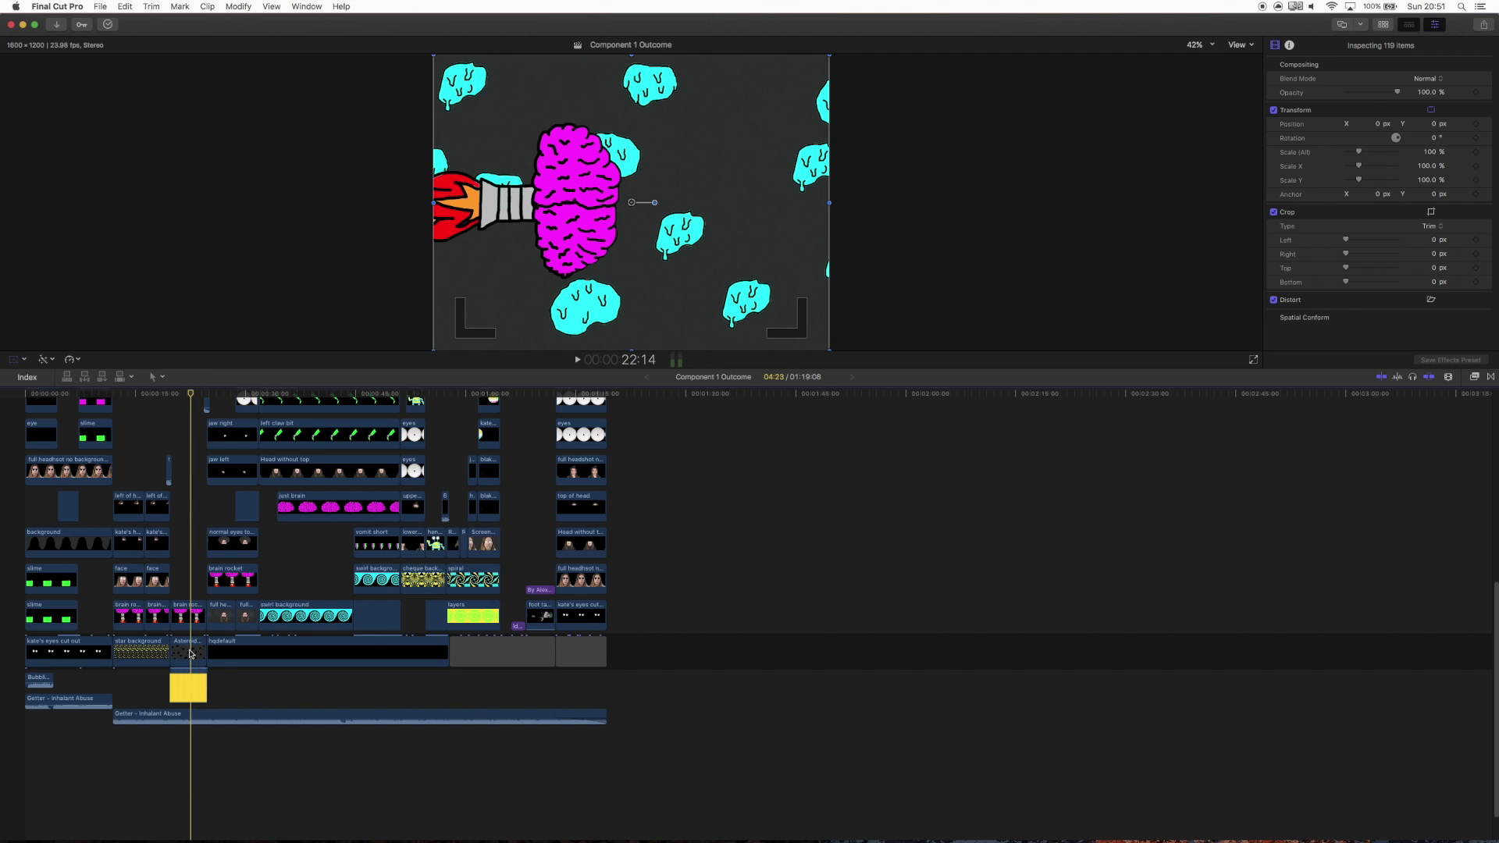
key(shift+t)
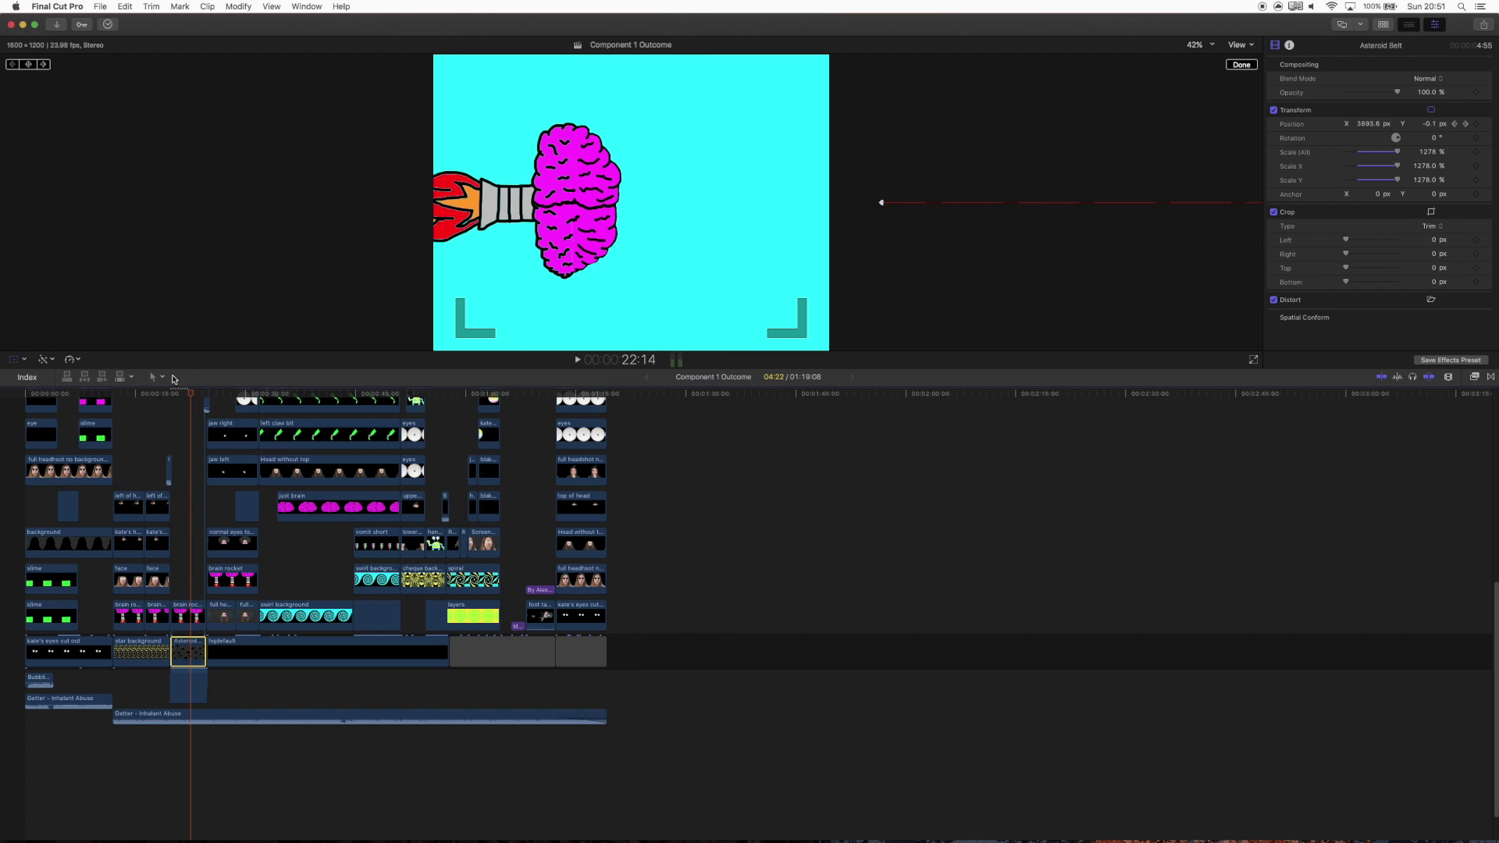
click(174, 400)
key(space)
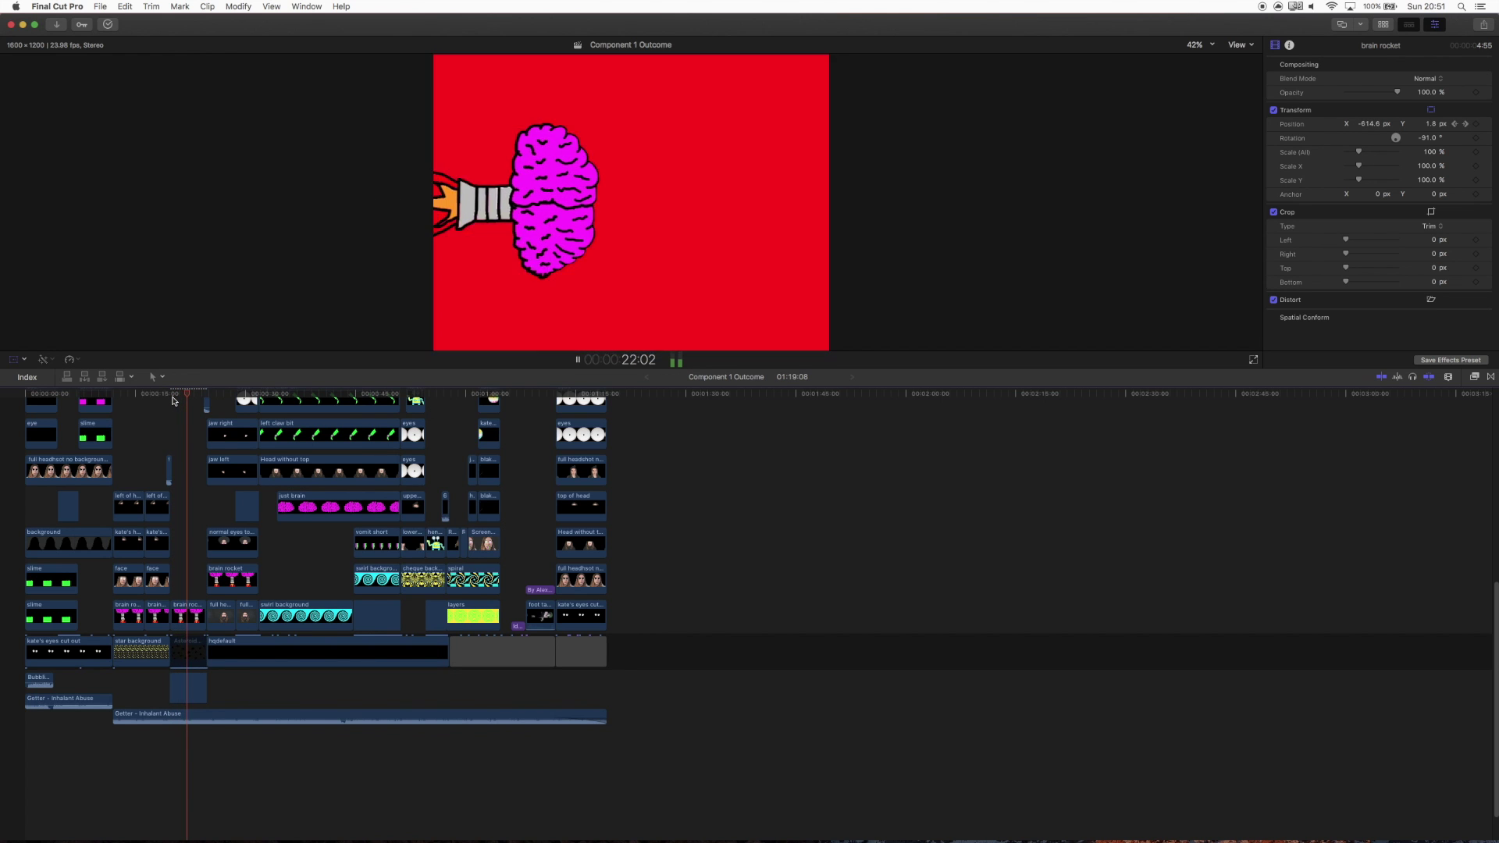
key(space)
key(shift+t)
click(188, 657)
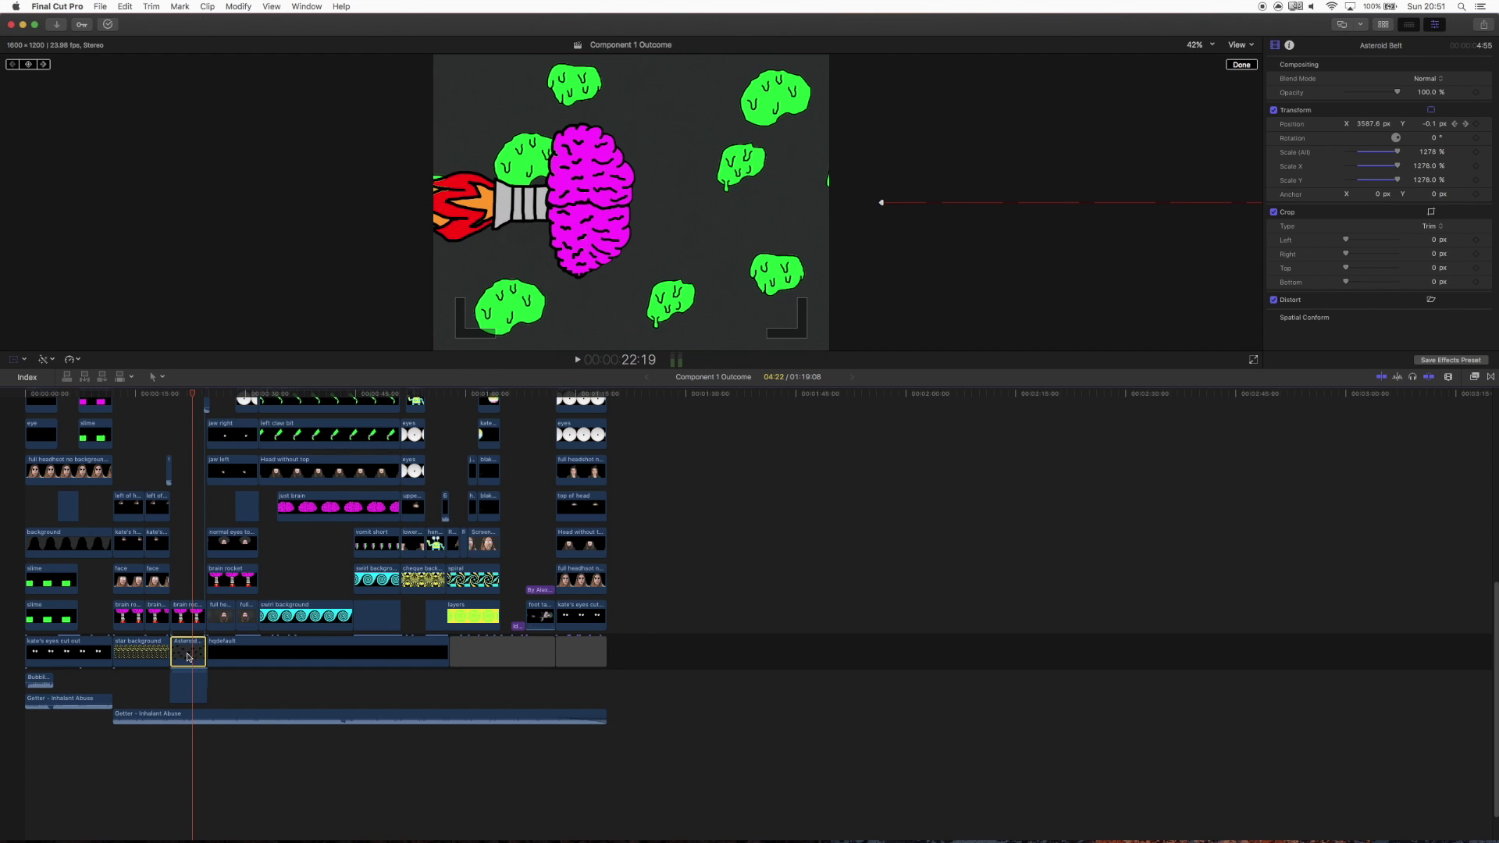
Step: Check the Asteroid Belt clip's position keyframes and the brain rocket's movement at 19:23, 21:19 and 23:15
click(172, 395)
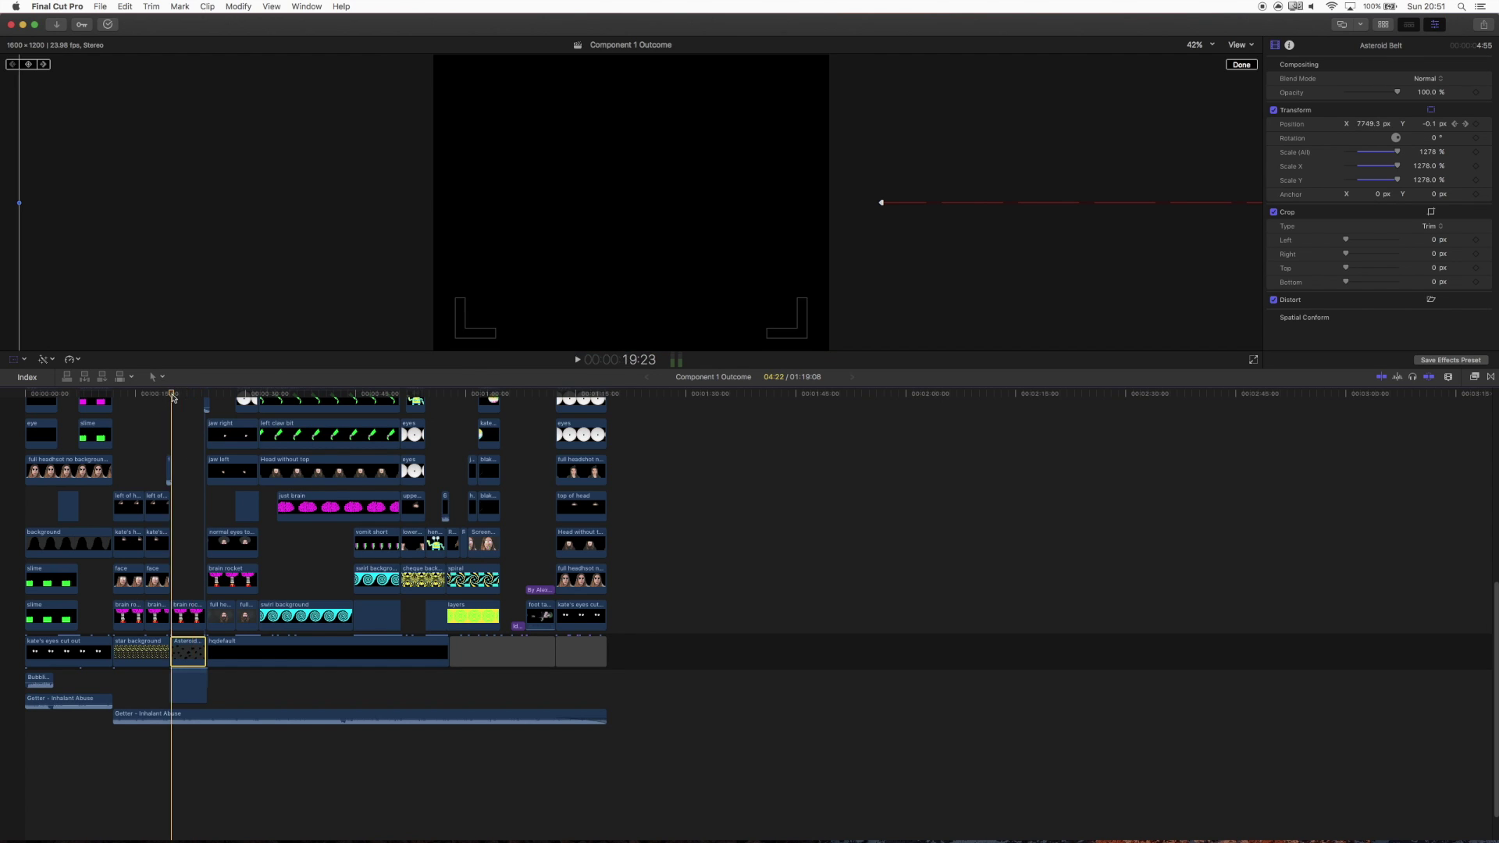
click(185, 395)
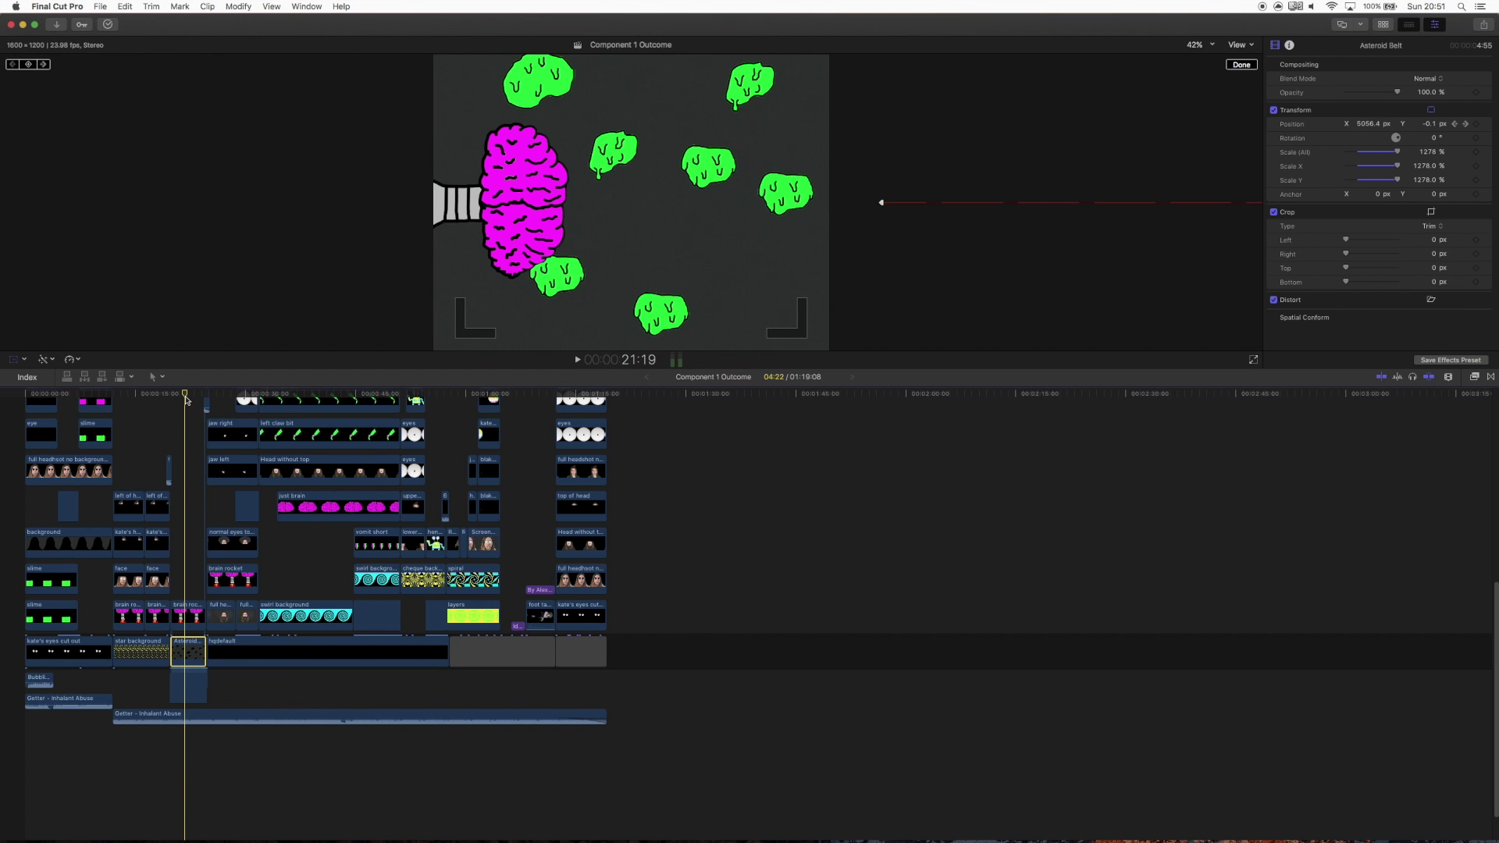
click(198, 395)
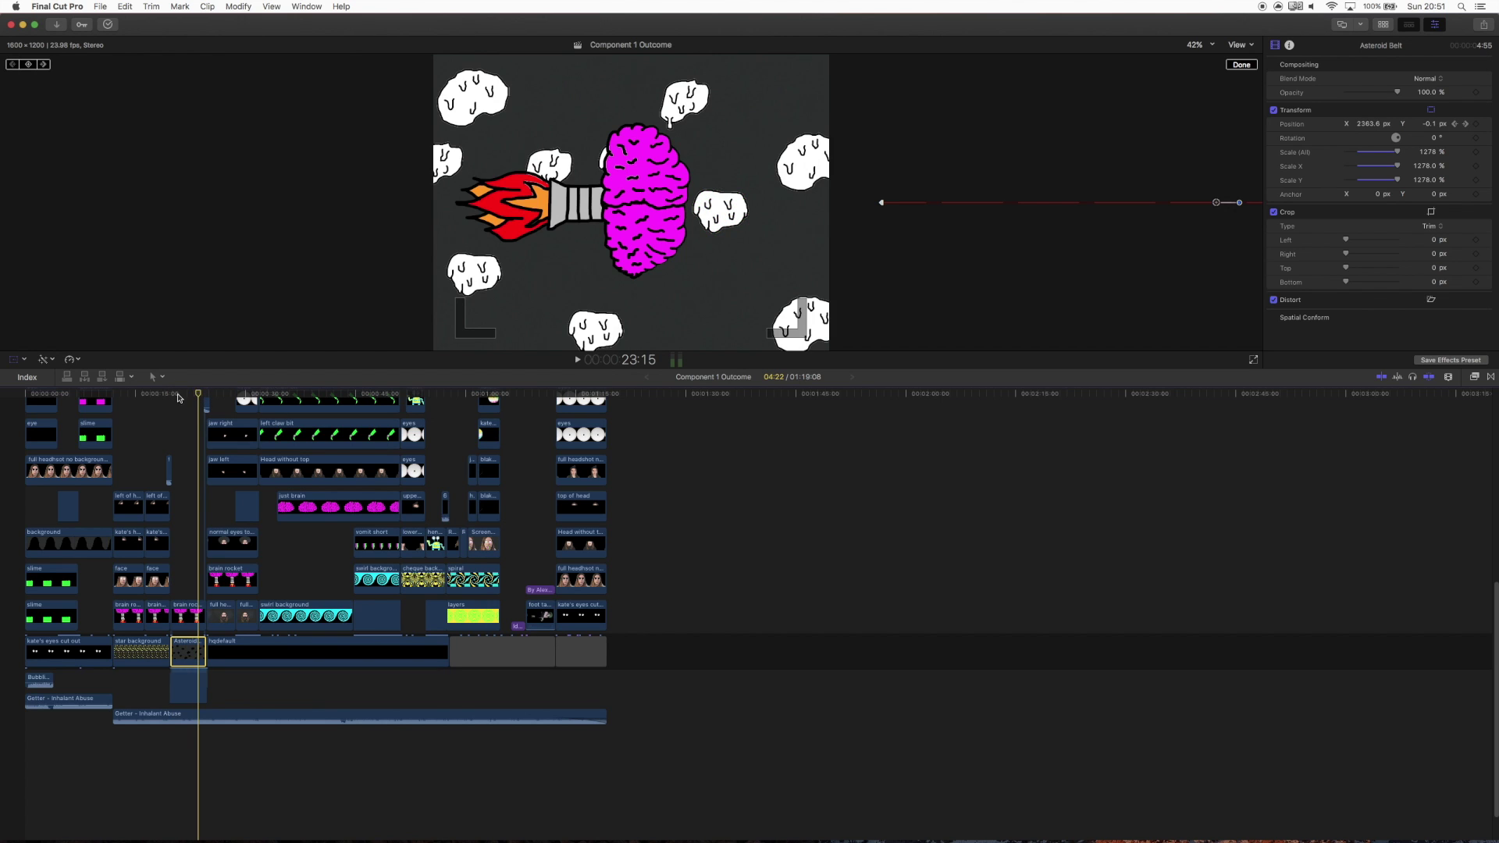
Step: Play the asteroid scene from the glitch transition at 19:18 into the face scene at 25:03
click(168, 395)
click(169, 395)
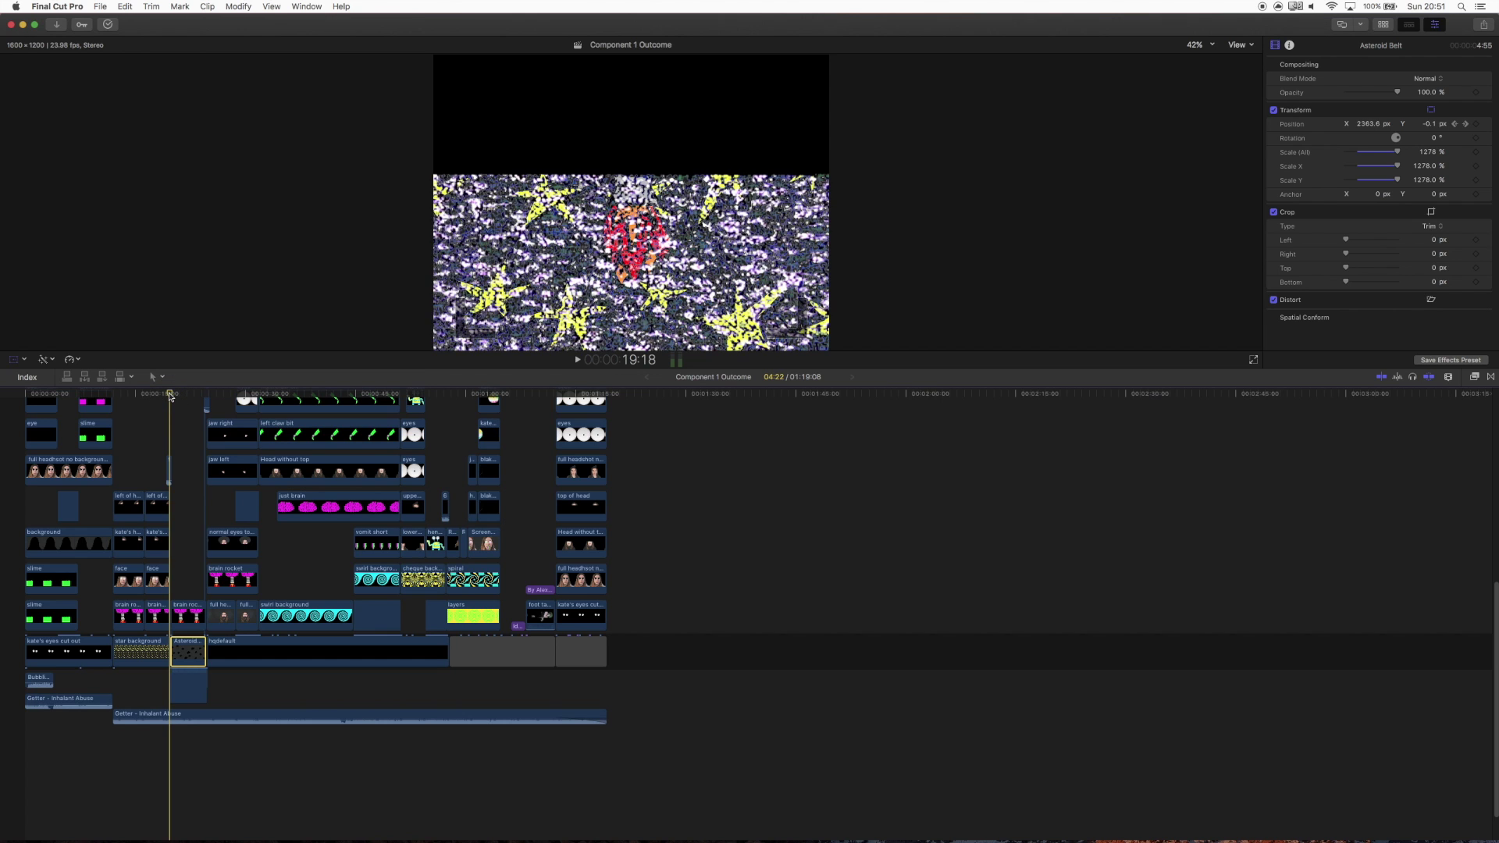
key(space)
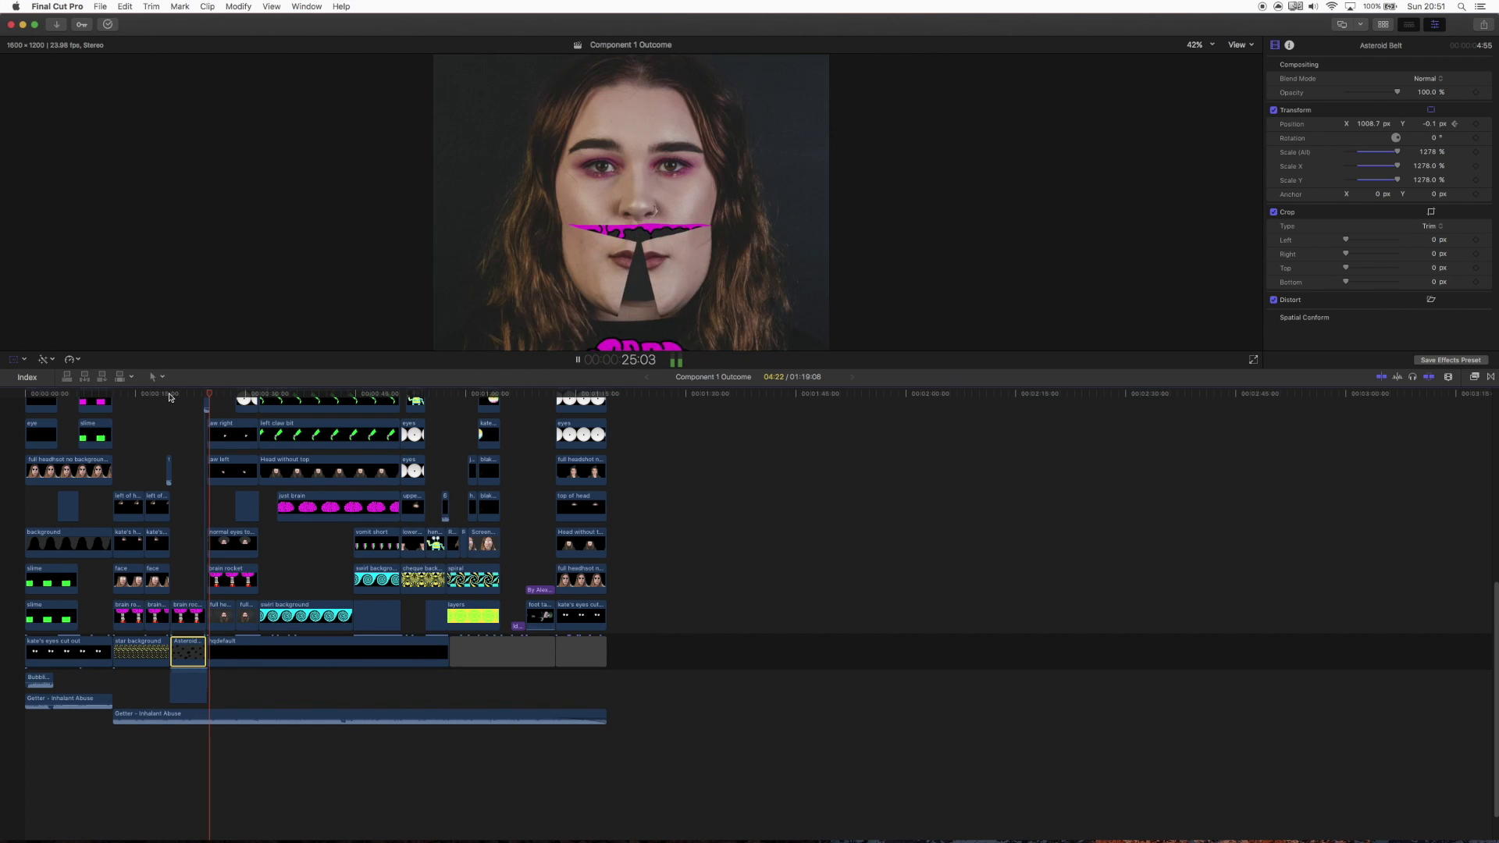
Step: Replay the start of the jaw-splitting face scene from the glitch transition to 25:12
key(space)
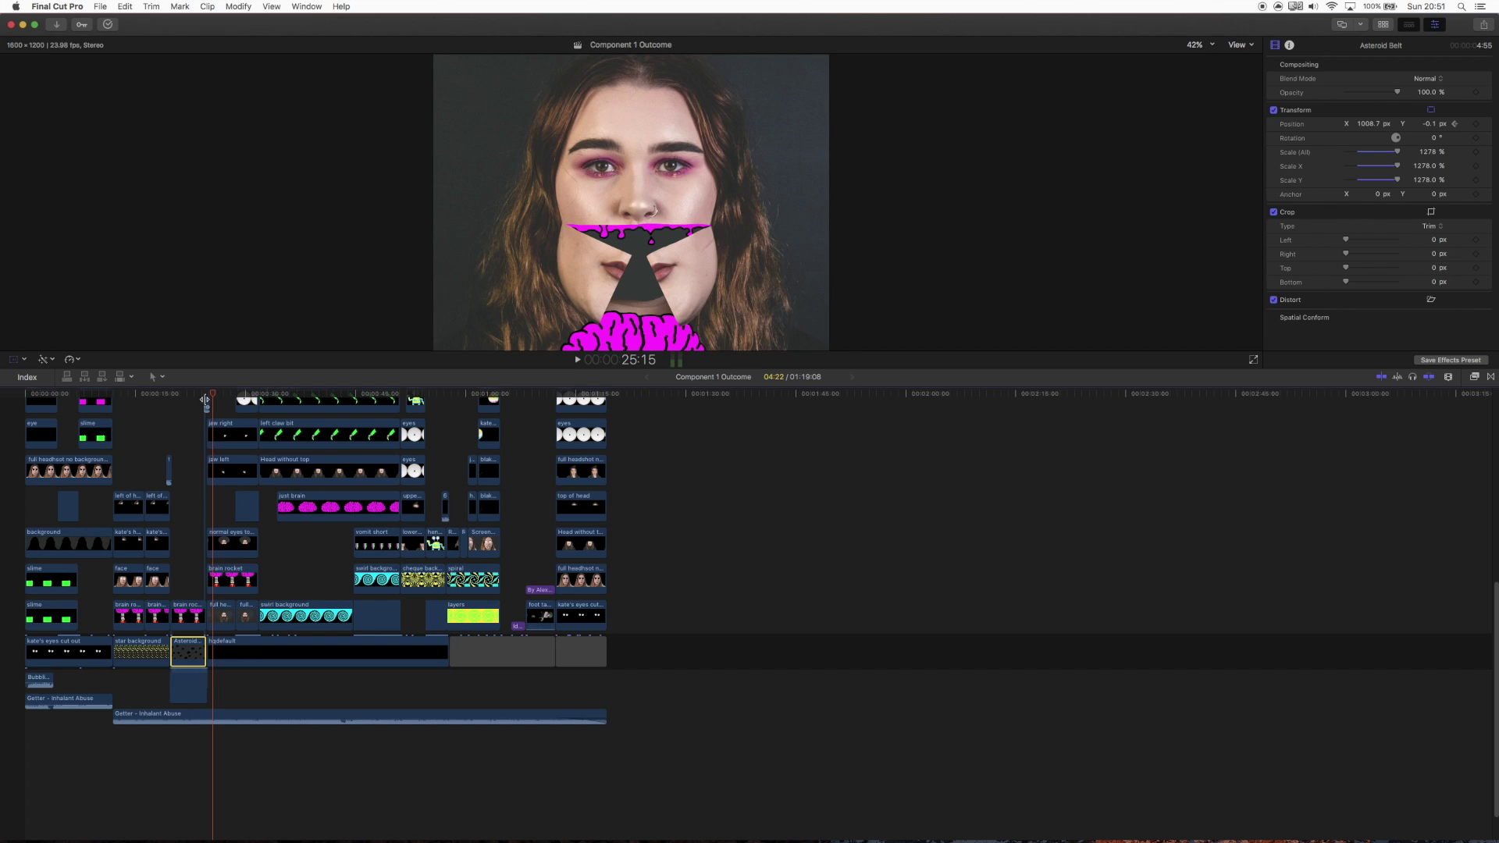
click(204, 395)
key(space)
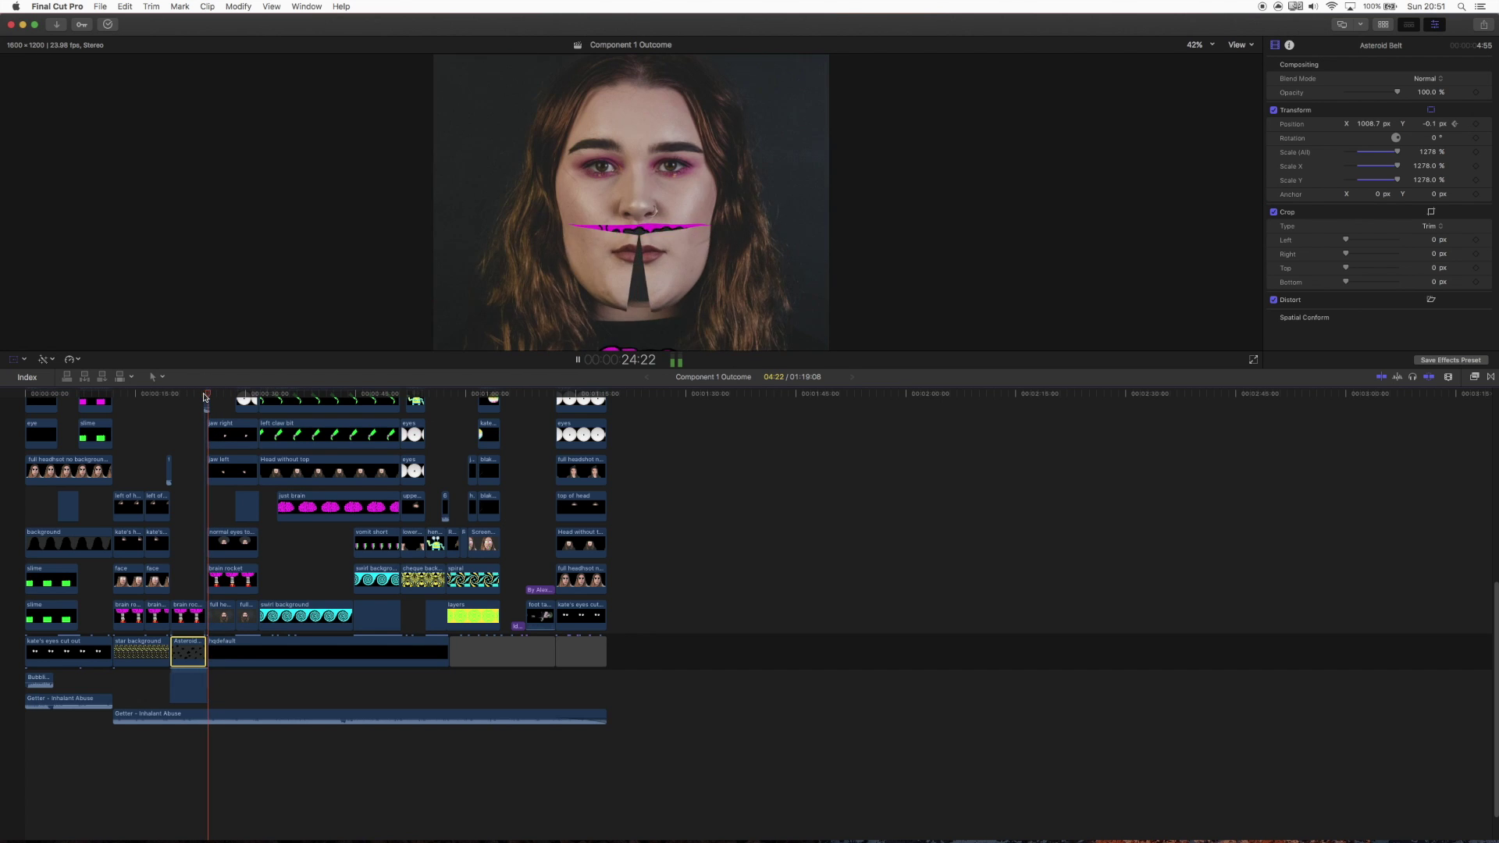
key(space)
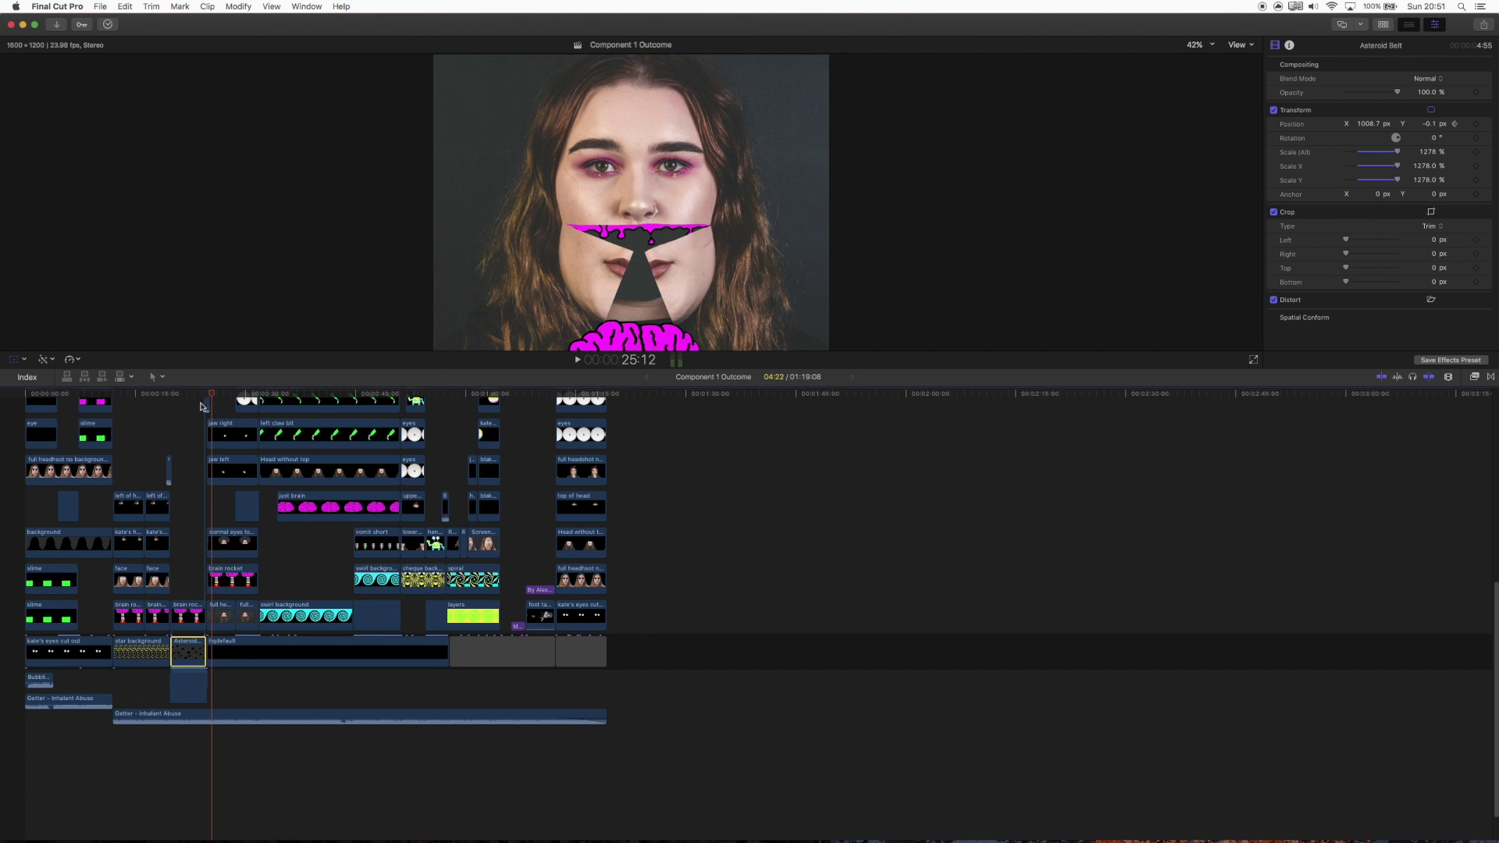
scroll(201, 500, down, 1)
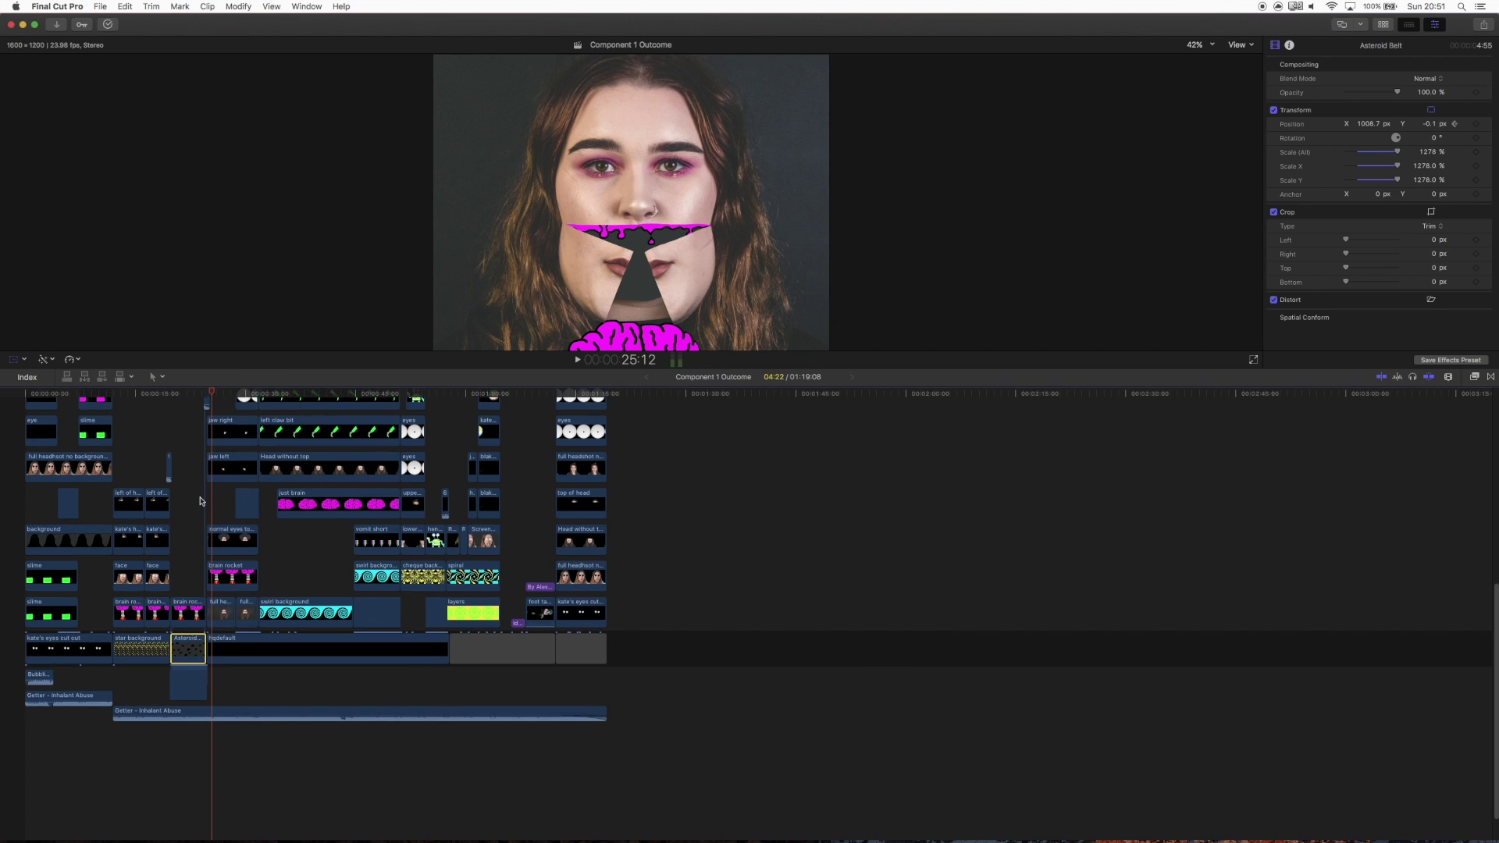
Step: Scrub back through the earlier glitch transition into the asteroid scene, from 19:05 to 19:21
scroll(202, 501, up, 5)
drag(209, 396, 161, 407)
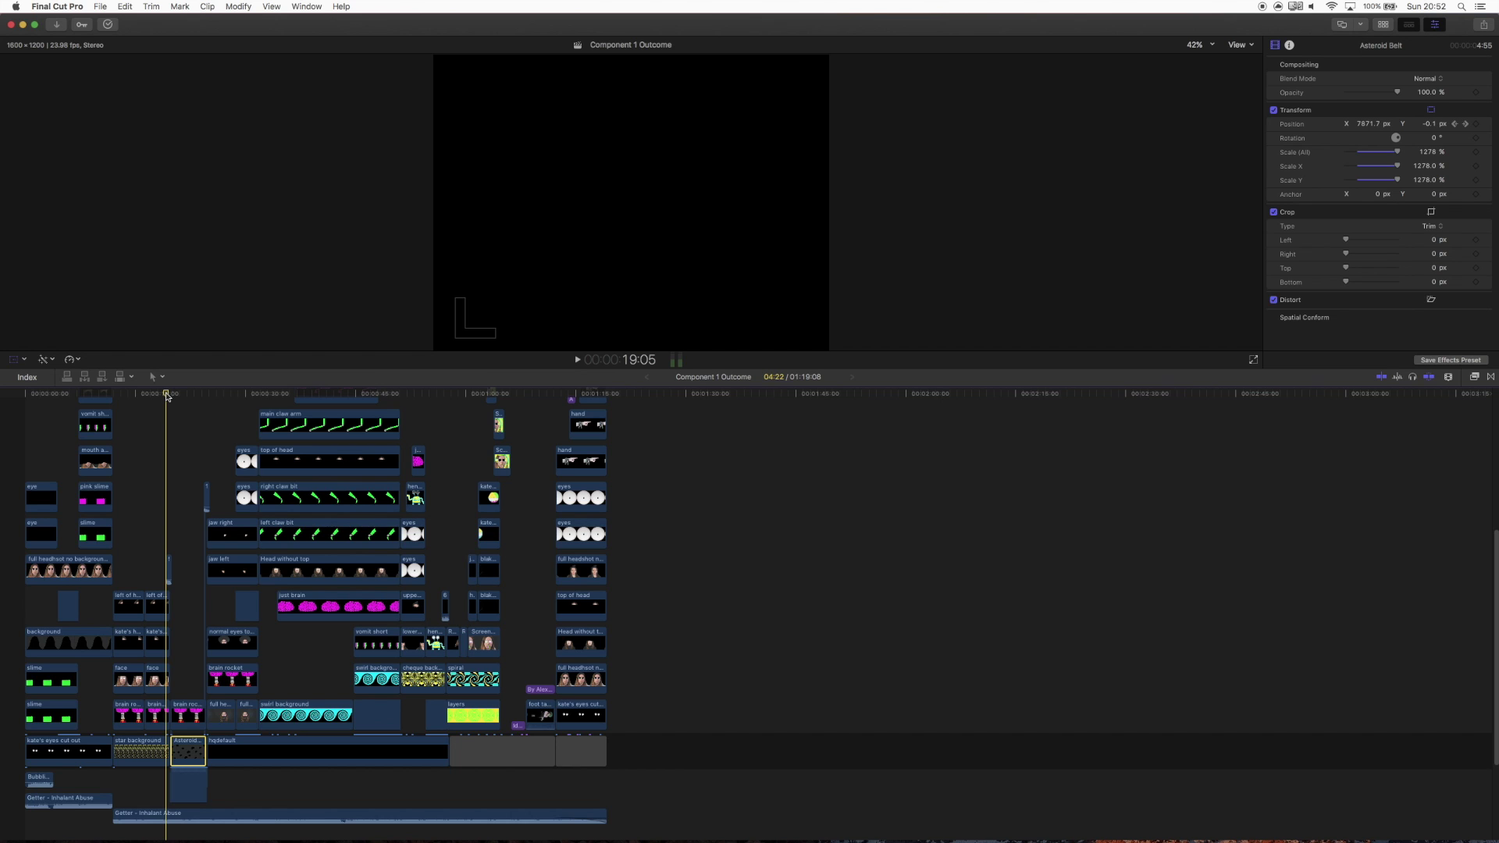
click(170, 398)
drag(169, 398, 173, 398)
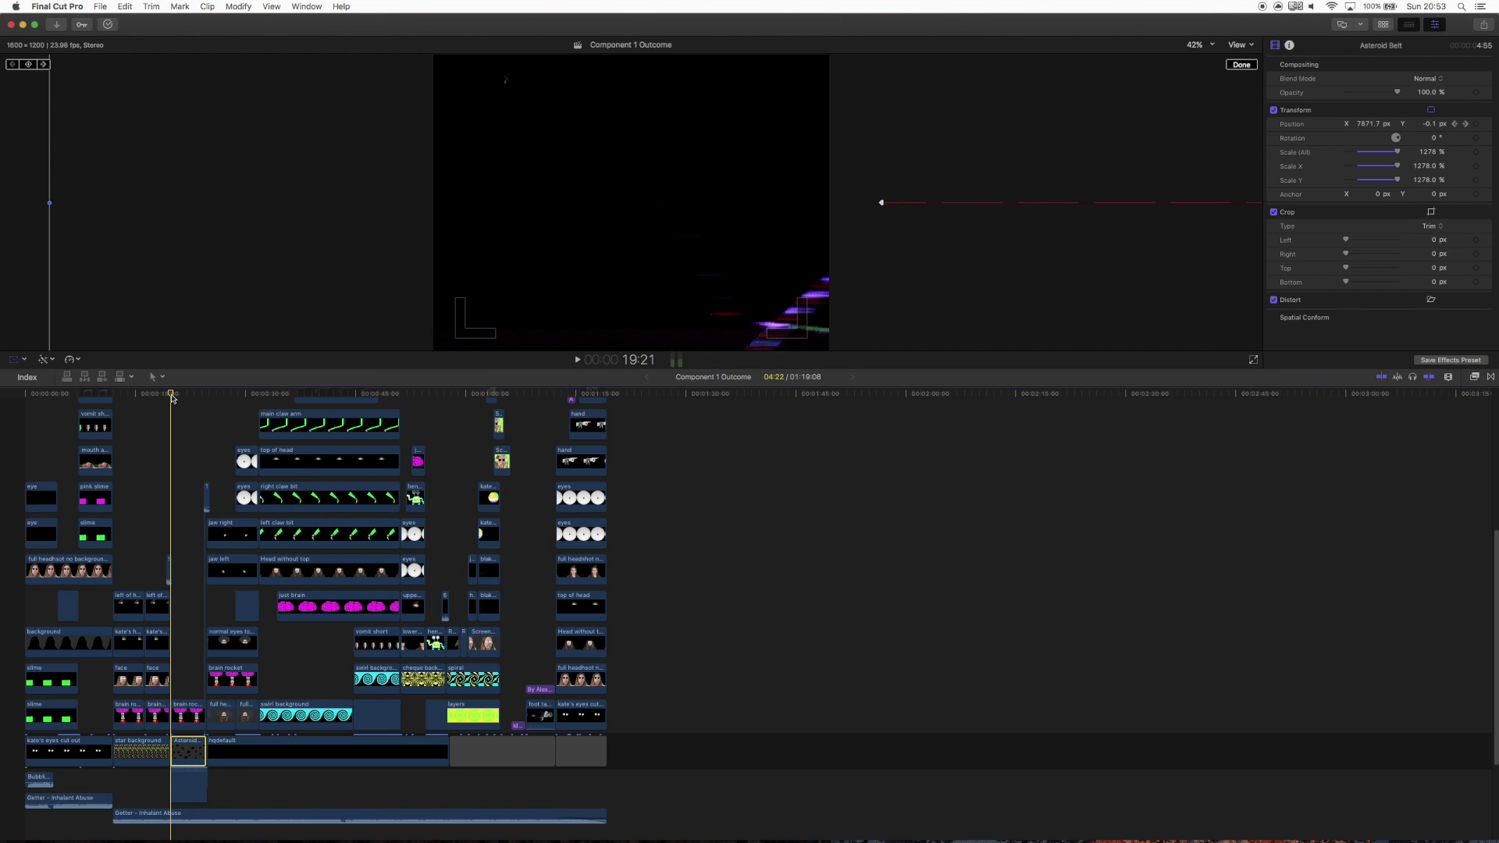
Step: Scrub ahead to the swirl-background face at 57:20 and return to the splitting jaw at 25:06
drag(171, 396, 222, 415)
drag(212, 420, 449, 402)
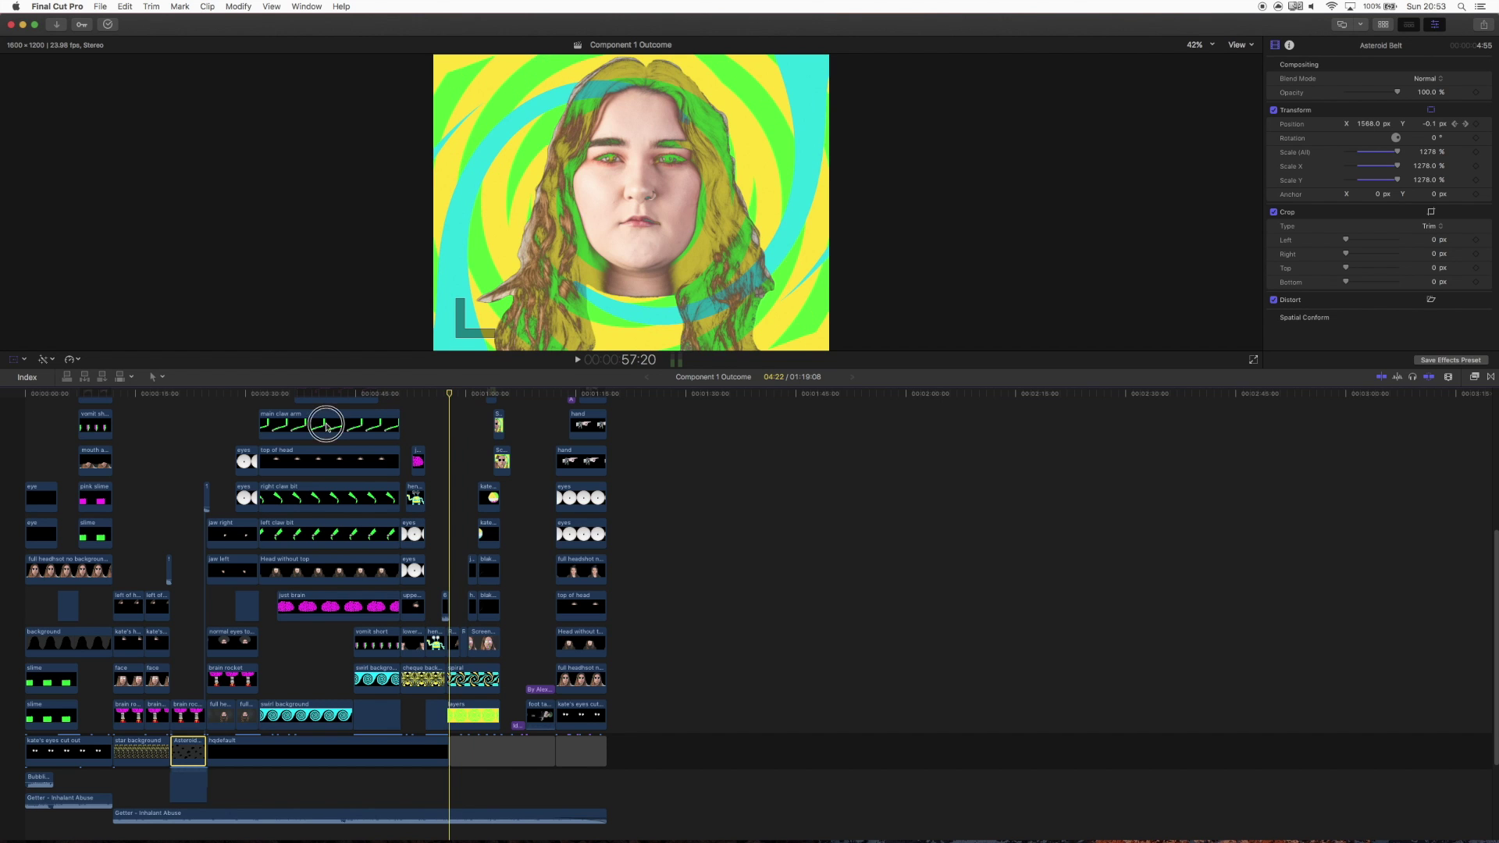
drag(327, 426, 212, 448)
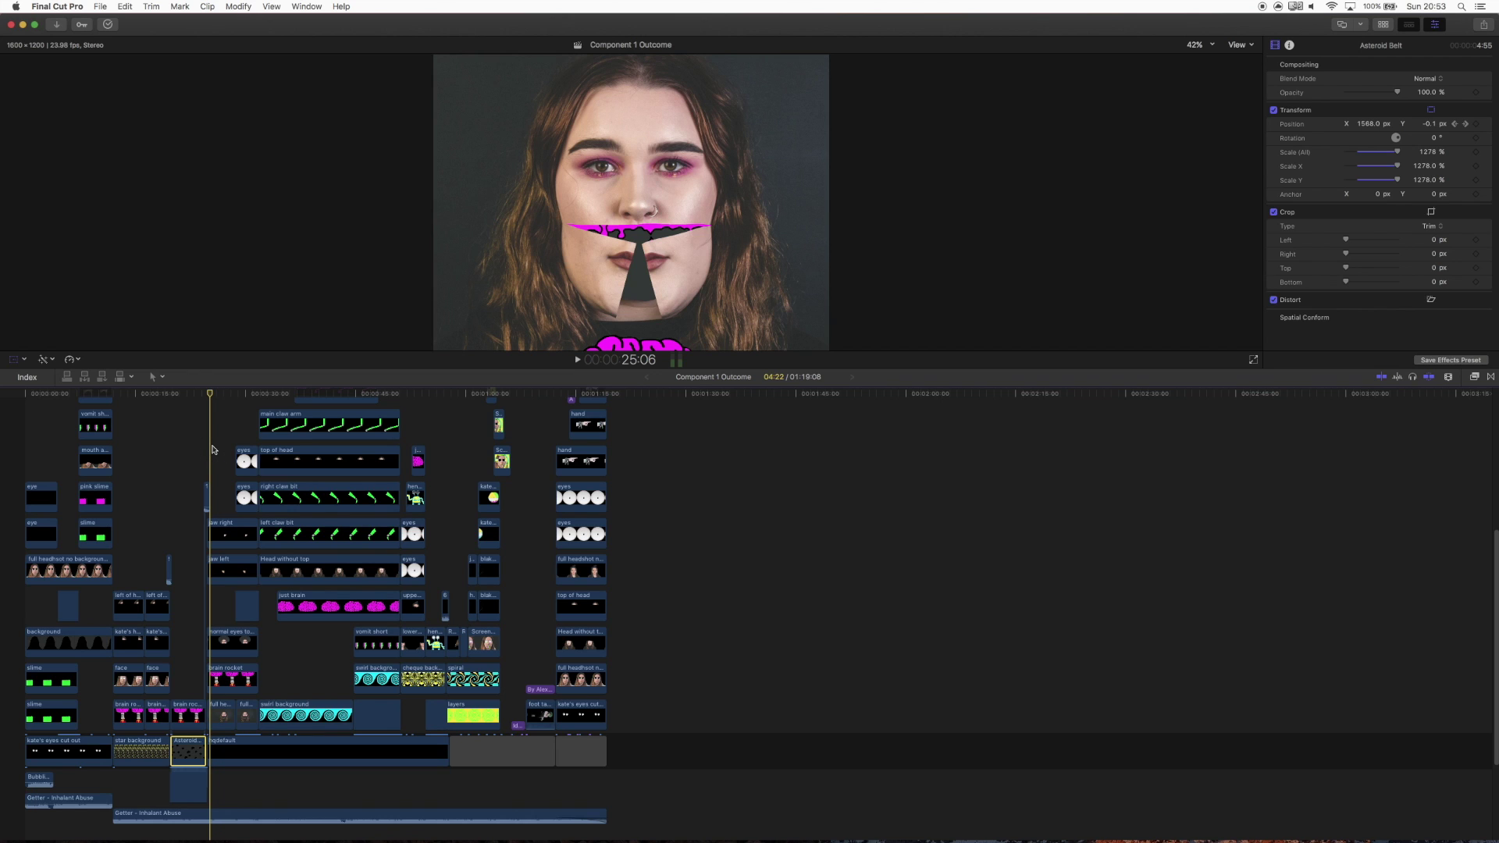
Step: Go to 26:06 and check the anchor points and rotation keyframes of the jaw right and jaw left clips
click(152, 393)
click(219, 397)
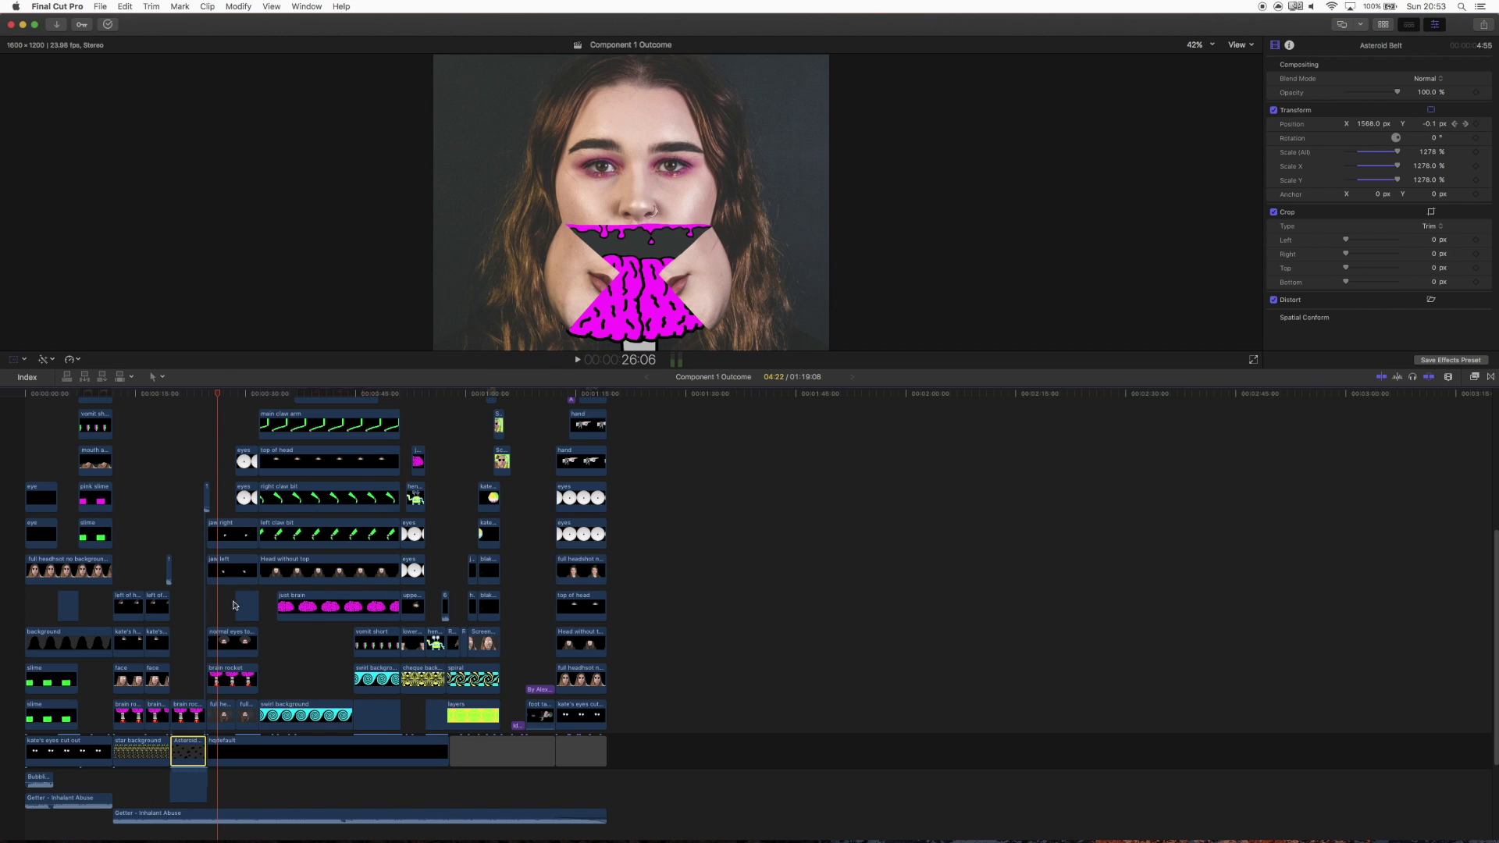
click(222, 534)
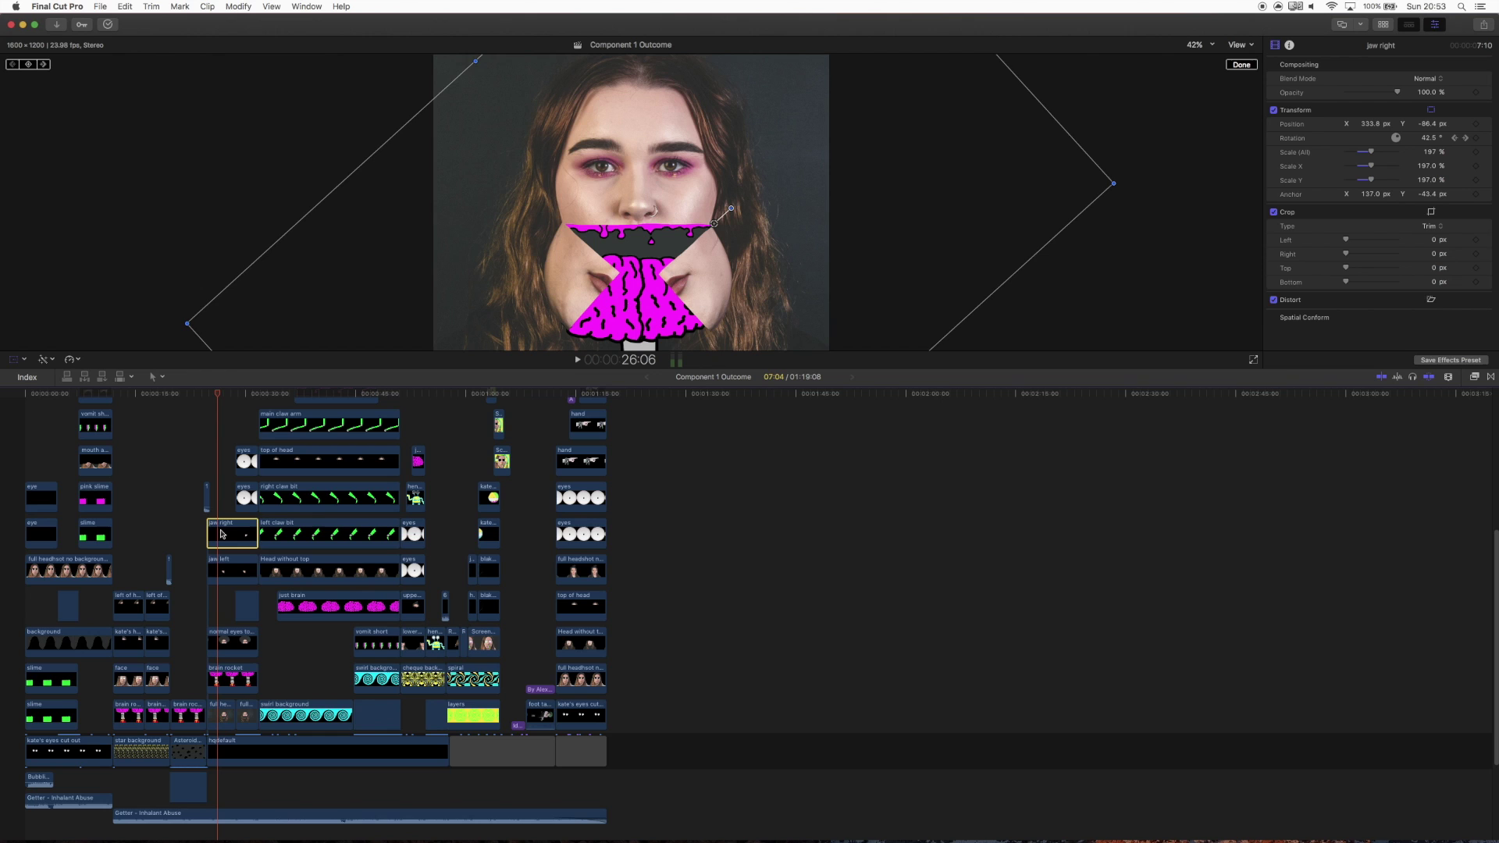
click(221, 565)
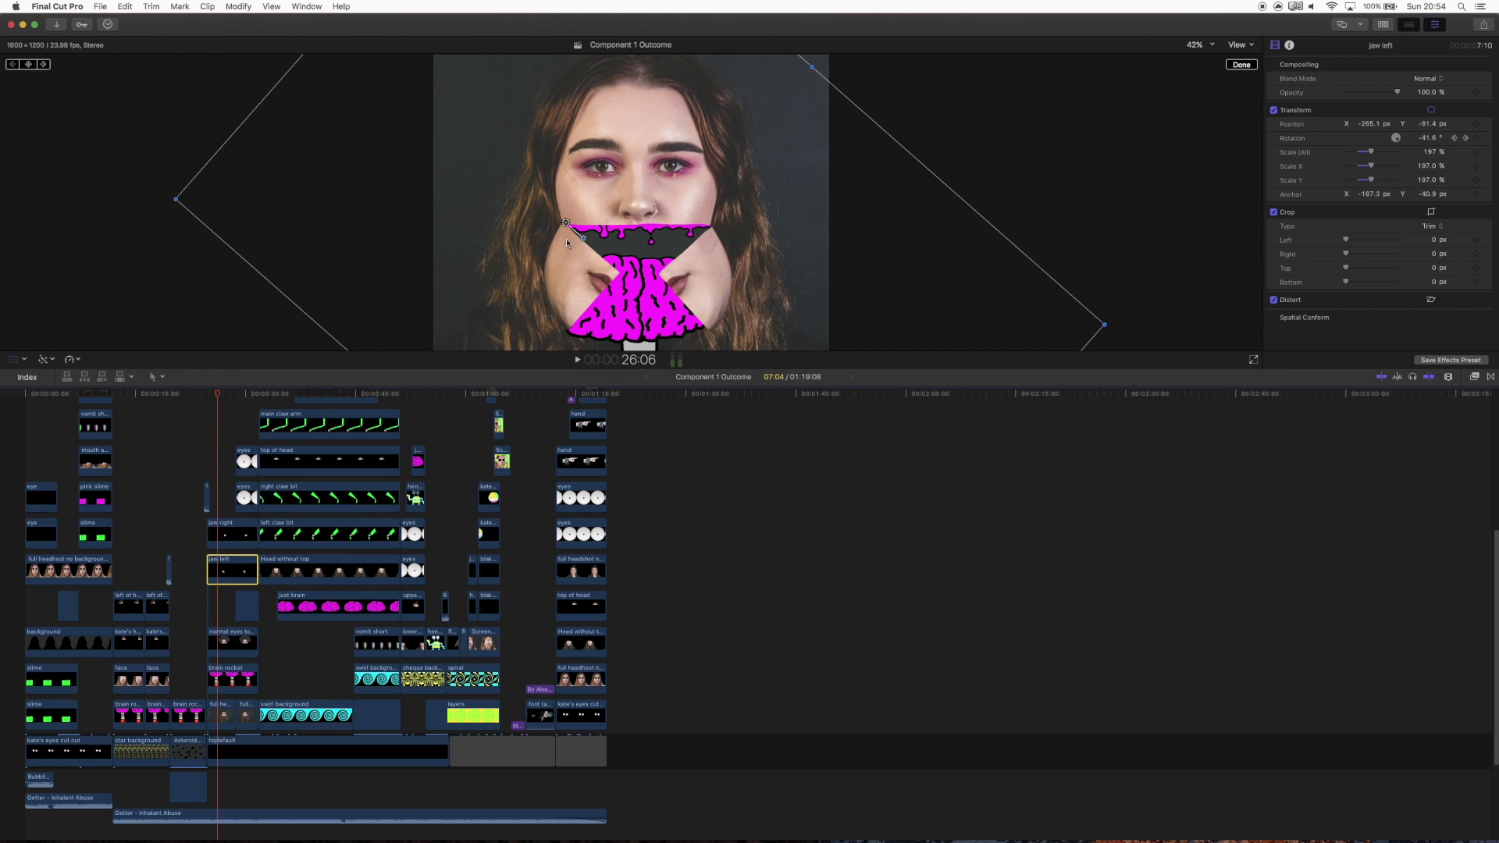
click(224, 534)
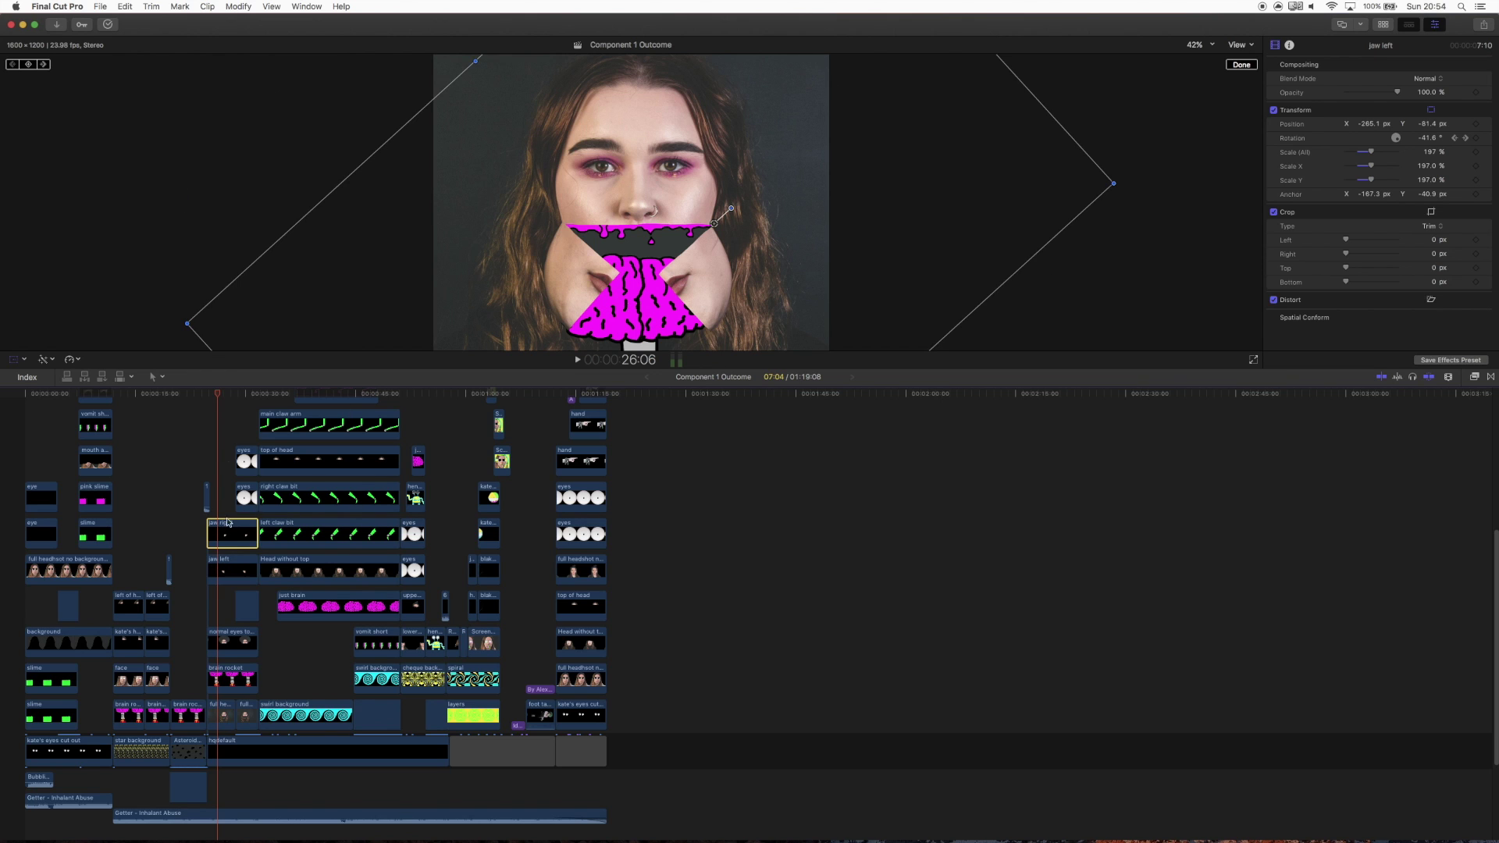
Step: Inspect the brain rocket and normal eyes top half clips at 28:16, and scrub on to 30:08
click(214, 397)
drag(215, 399, 235, 402)
click(224, 674)
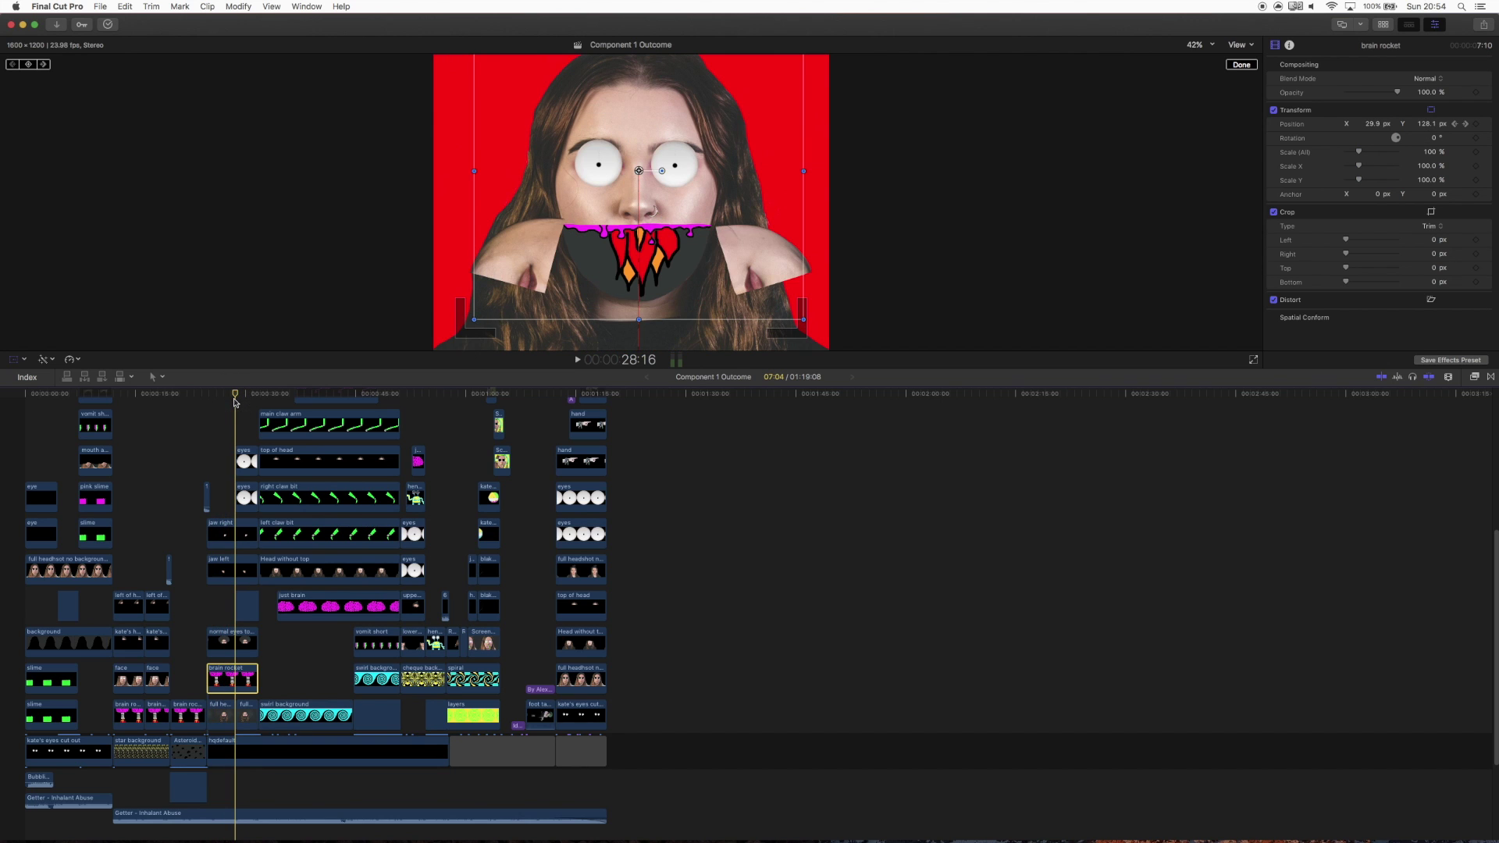
click(234, 640)
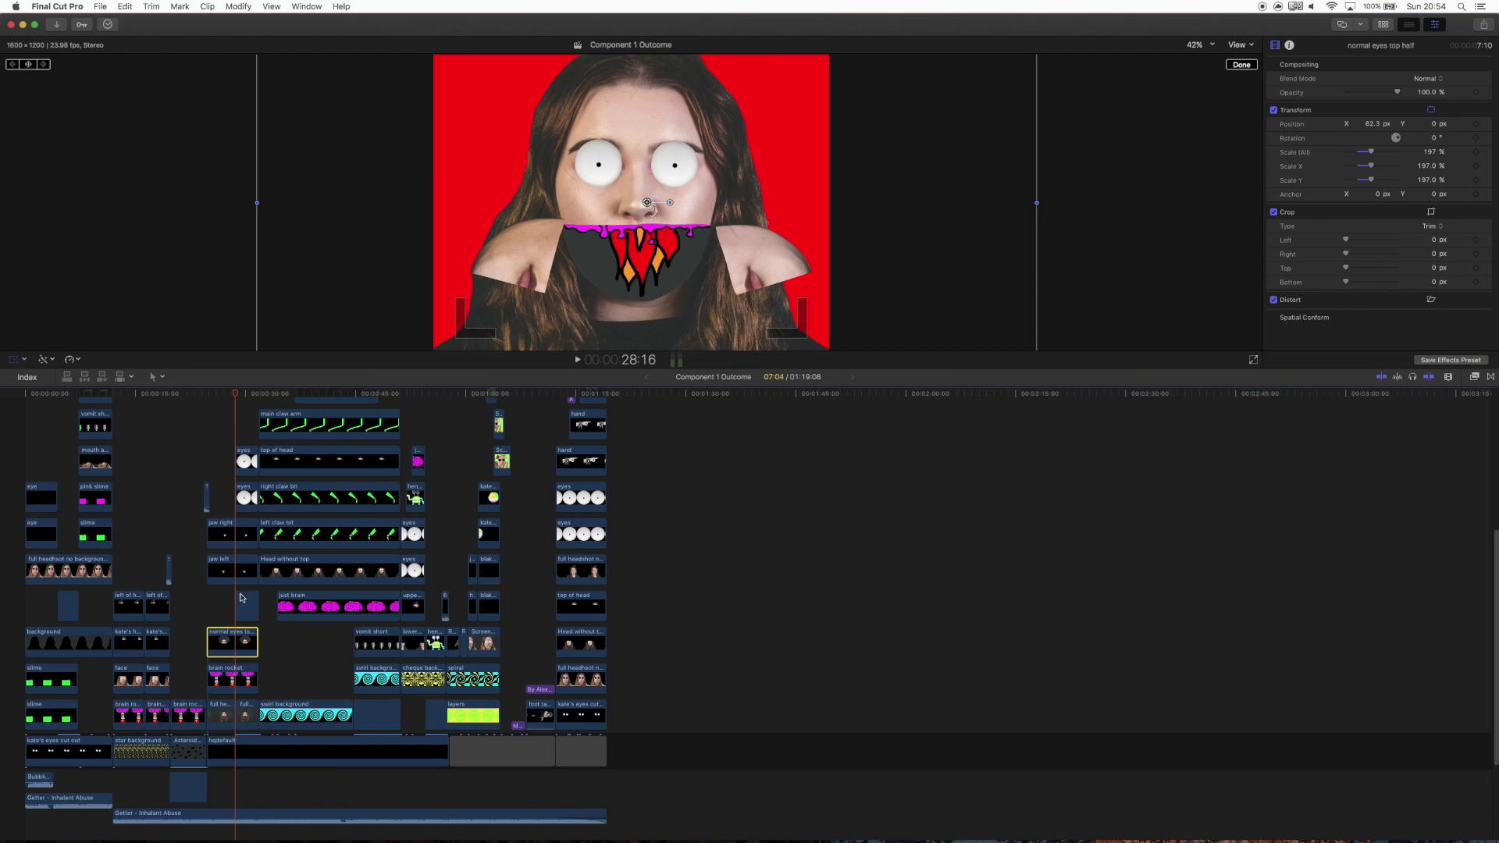
drag(234, 397, 247, 395)
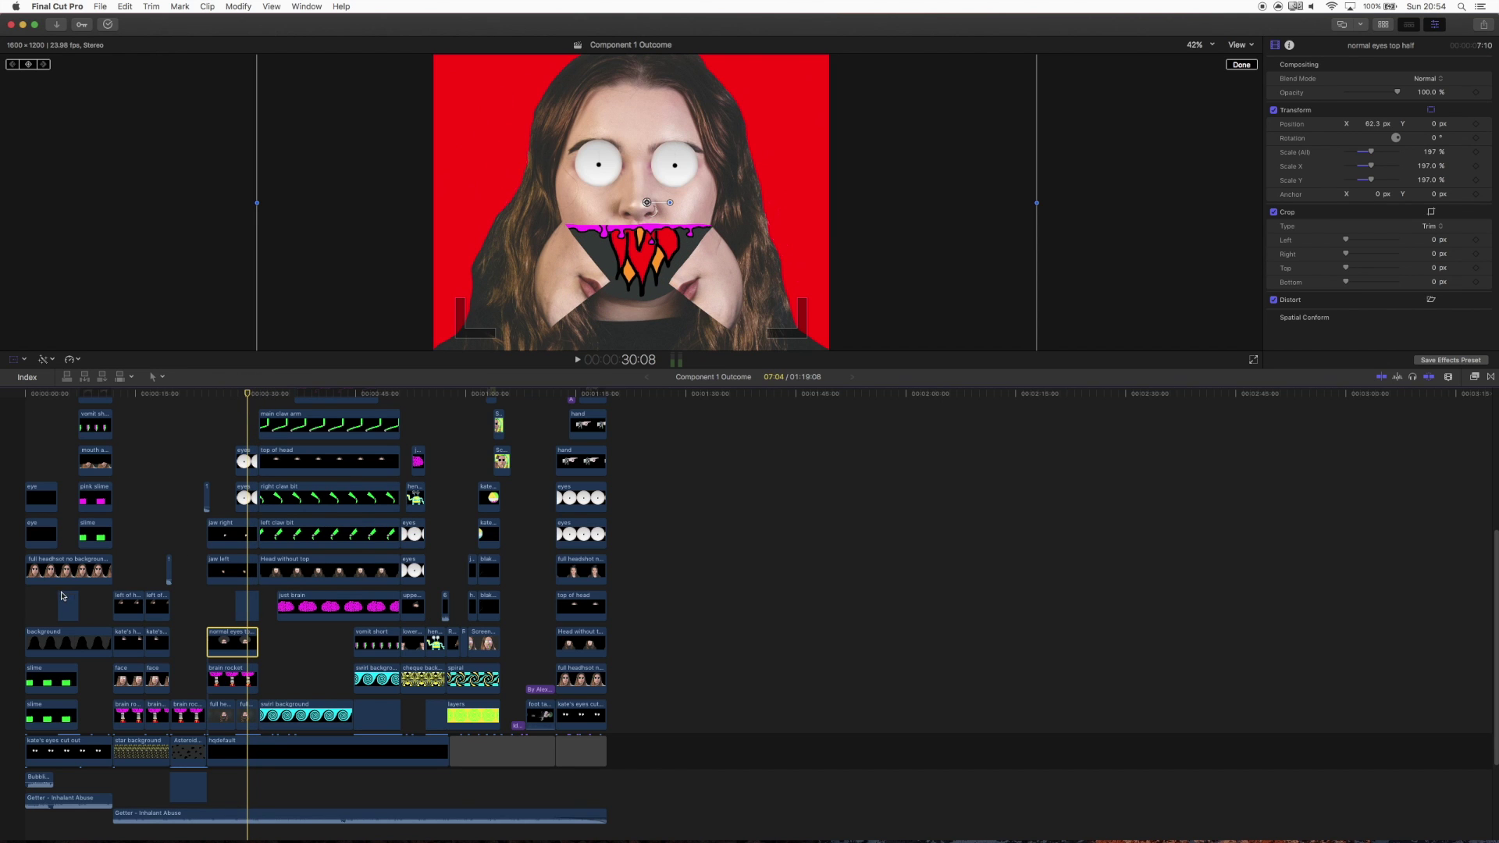
Step: Compare the flashing background at 5:20 with the one at 30:10, and return to 28:16
click(68, 395)
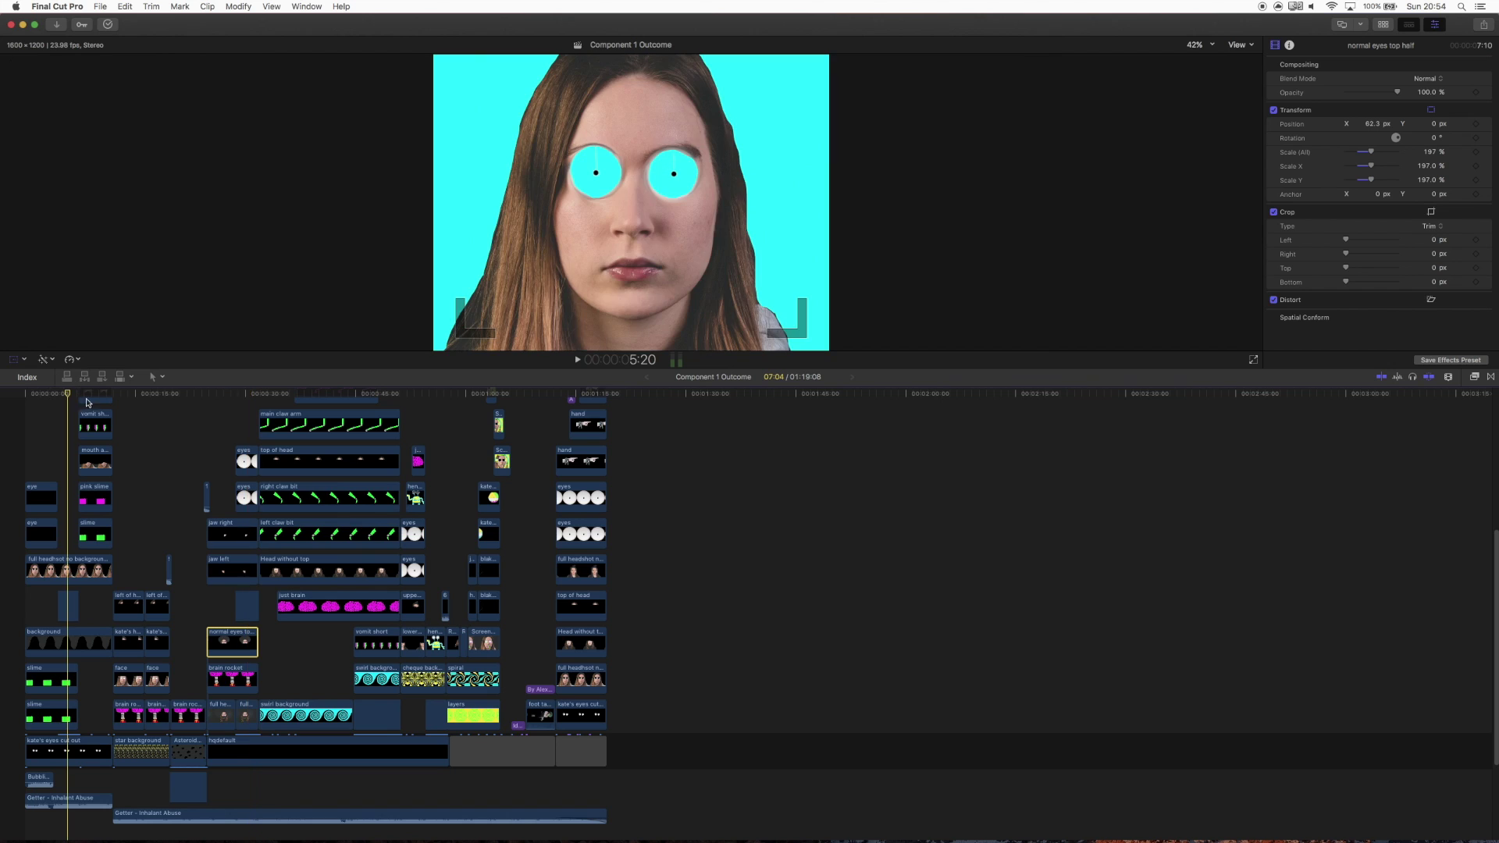
click(249, 397)
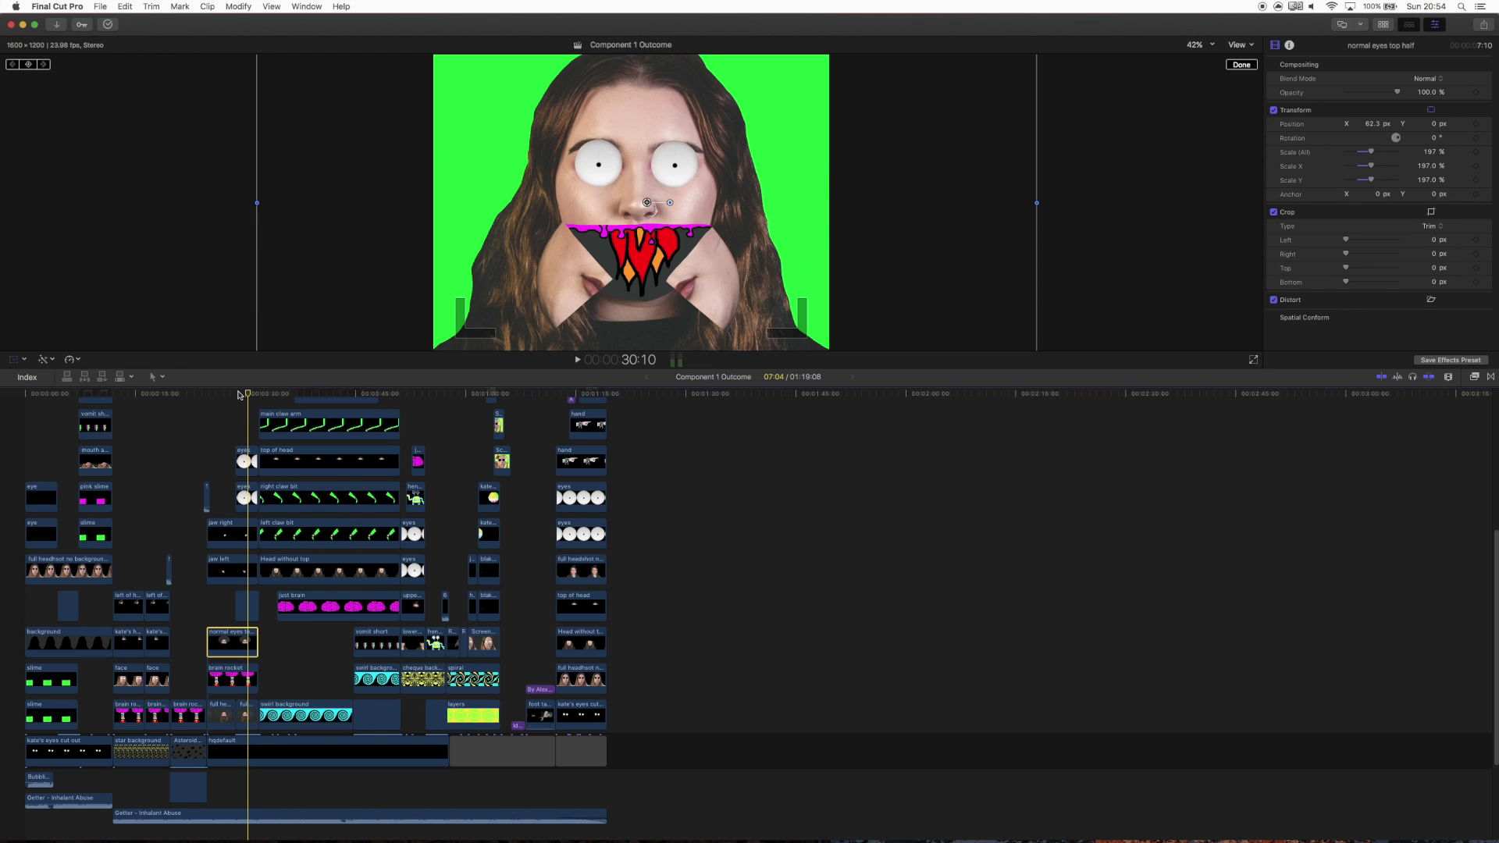
mouse_move(238, 395)
mouse_down()
mouse_move(257, 396)
mouse_move(233, 398)
mouse_up()
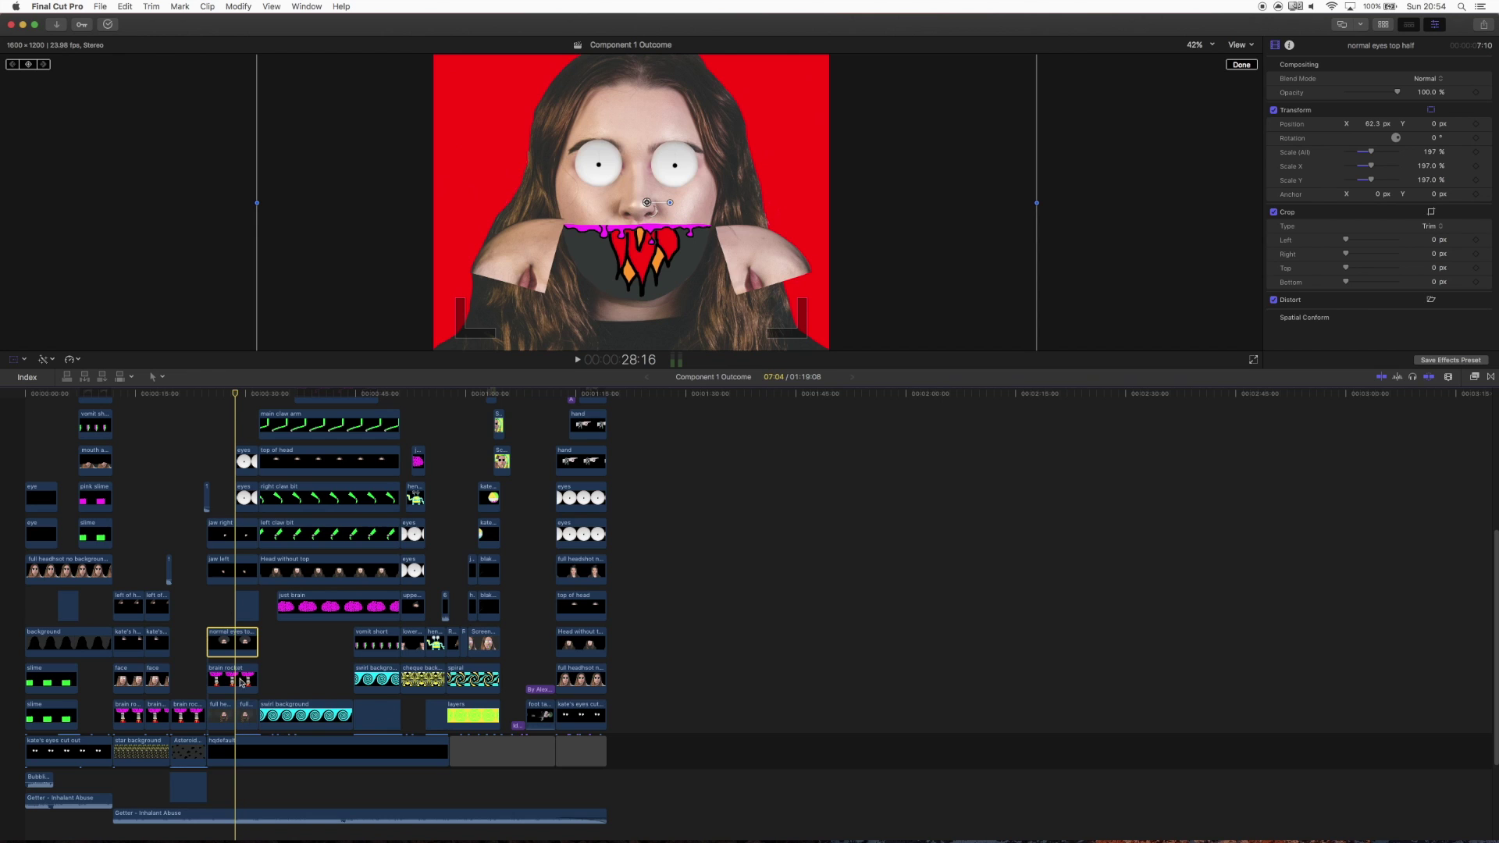
Step: Select the stack of short colour clips above the normal eyes top half clip and scrub around 28:16
click(217, 601)
click(246, 606)
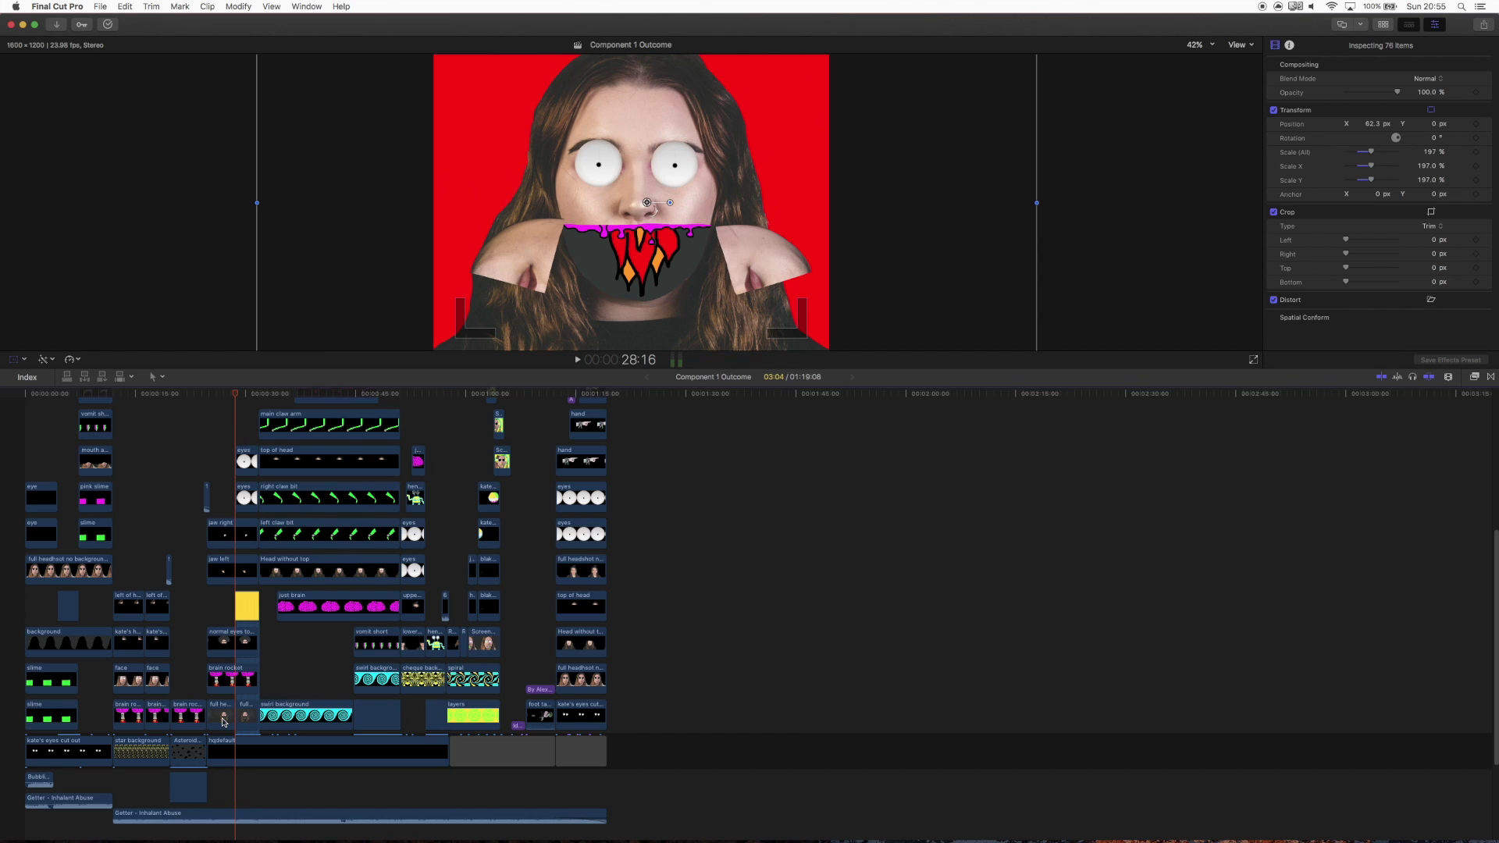
click(237, 396)
drag(237, 396, 234, 402)
Step: Compare the slime-filled eyes at 9:18 and 8:23 with the open-jaw face between 29:22 and 28:16
click(96, 396)
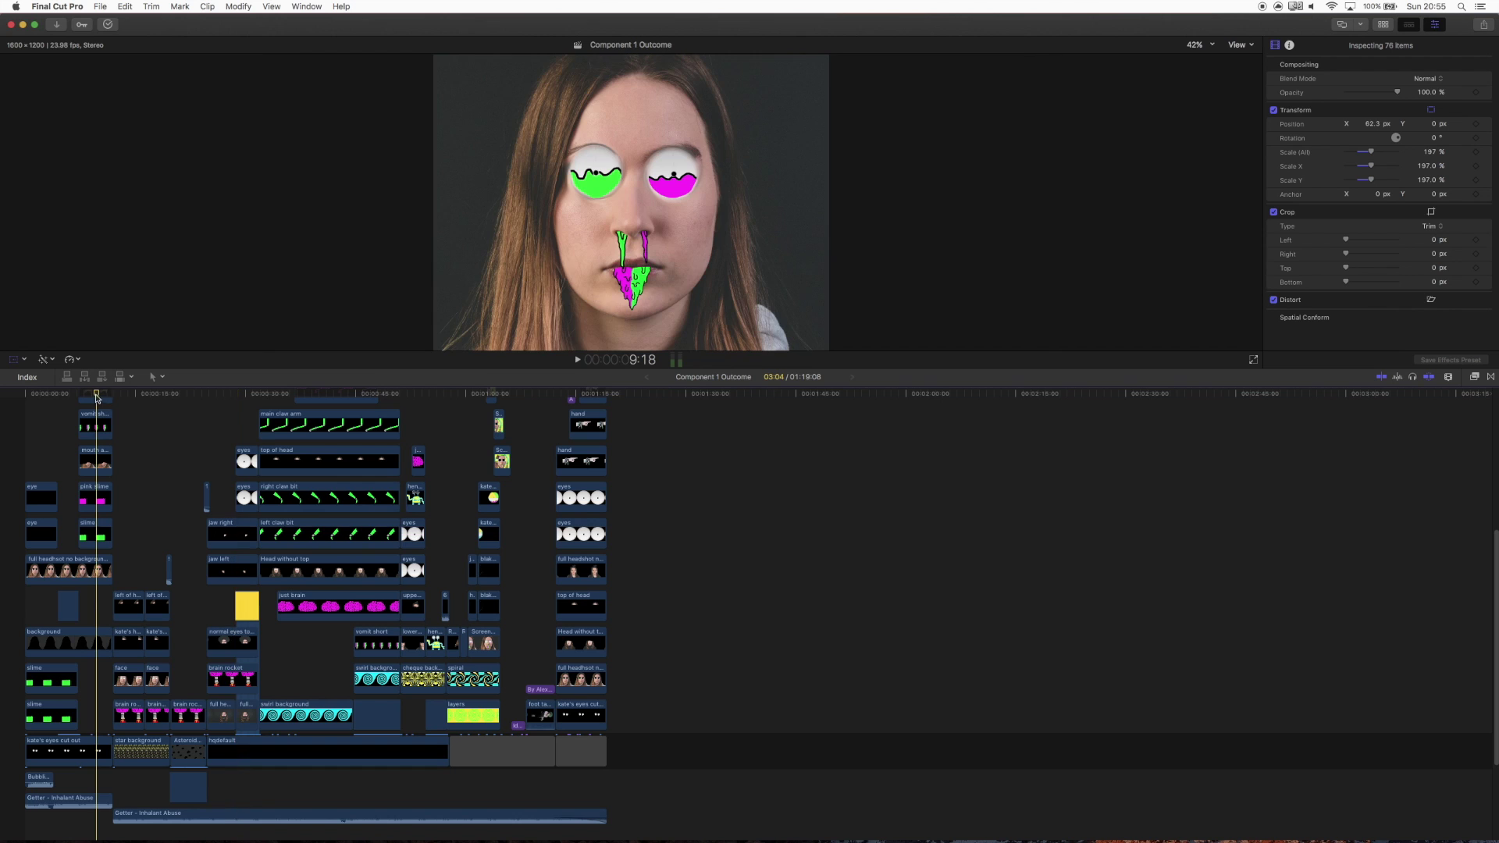
click(244, 395)
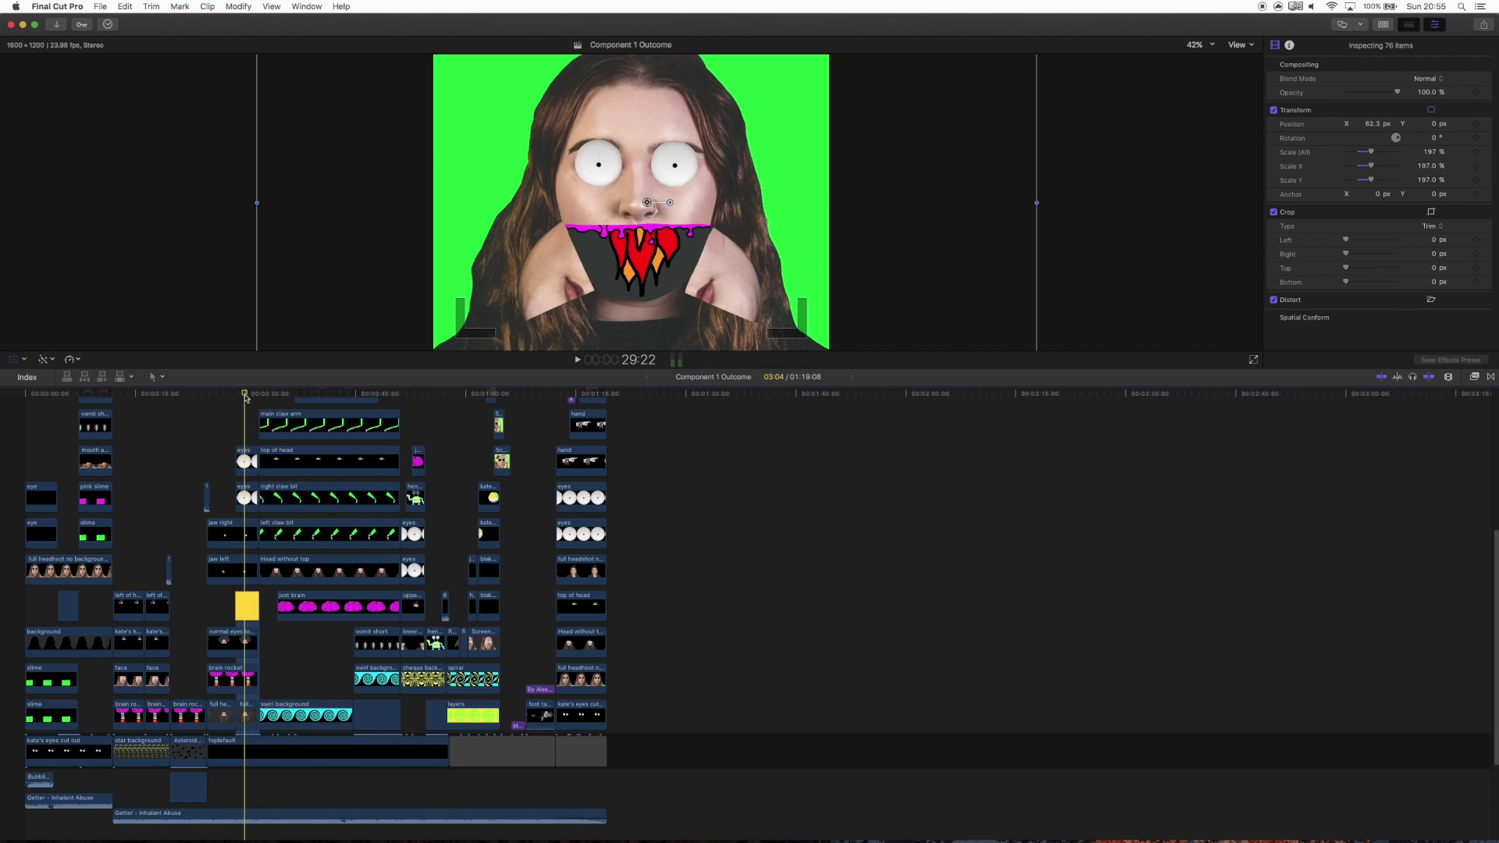
mouse_move(242, 396)
mouse_down()
mouse_move(221, 398)
mouse_move(233, 400)
mouse_up()
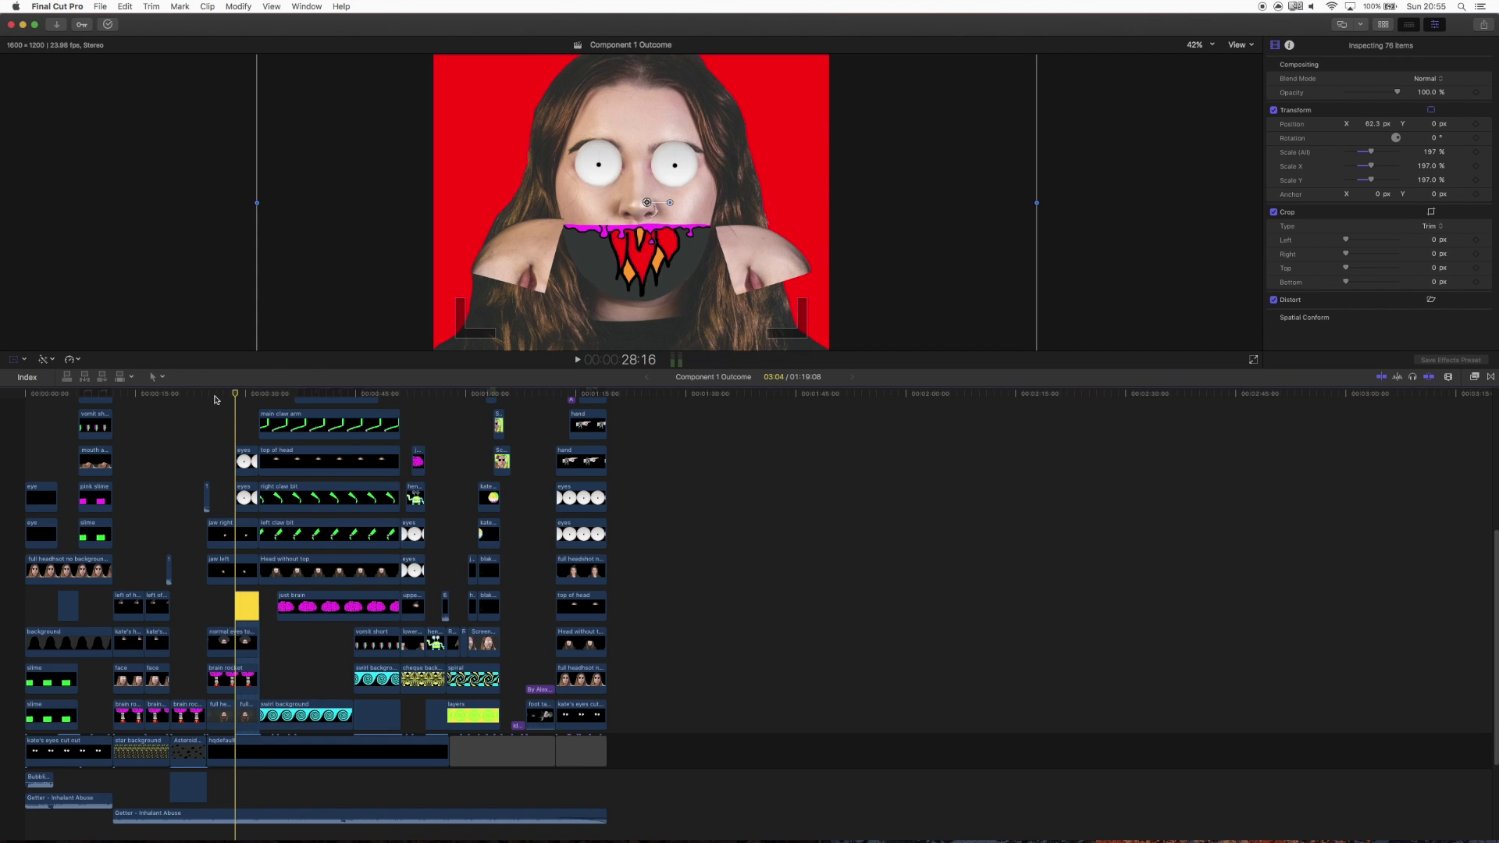
drag(210, 395, 92, 395)
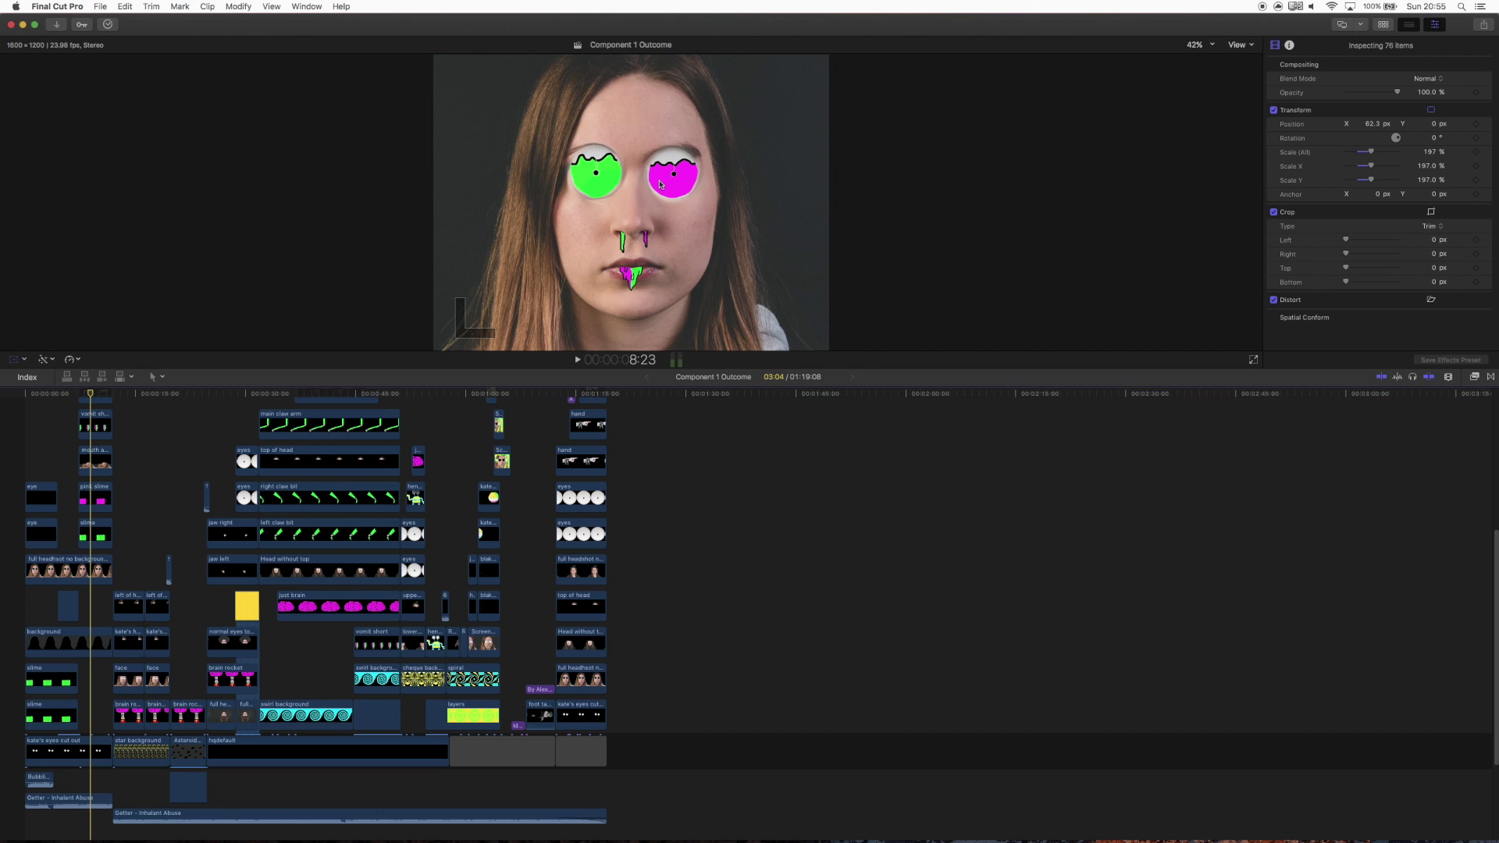
Step: Play the jaw scene from the glitch transition at 24:17 into the swirl-background scene at 32:08, and return to 24:17
drag(245, 394, 208, 423)
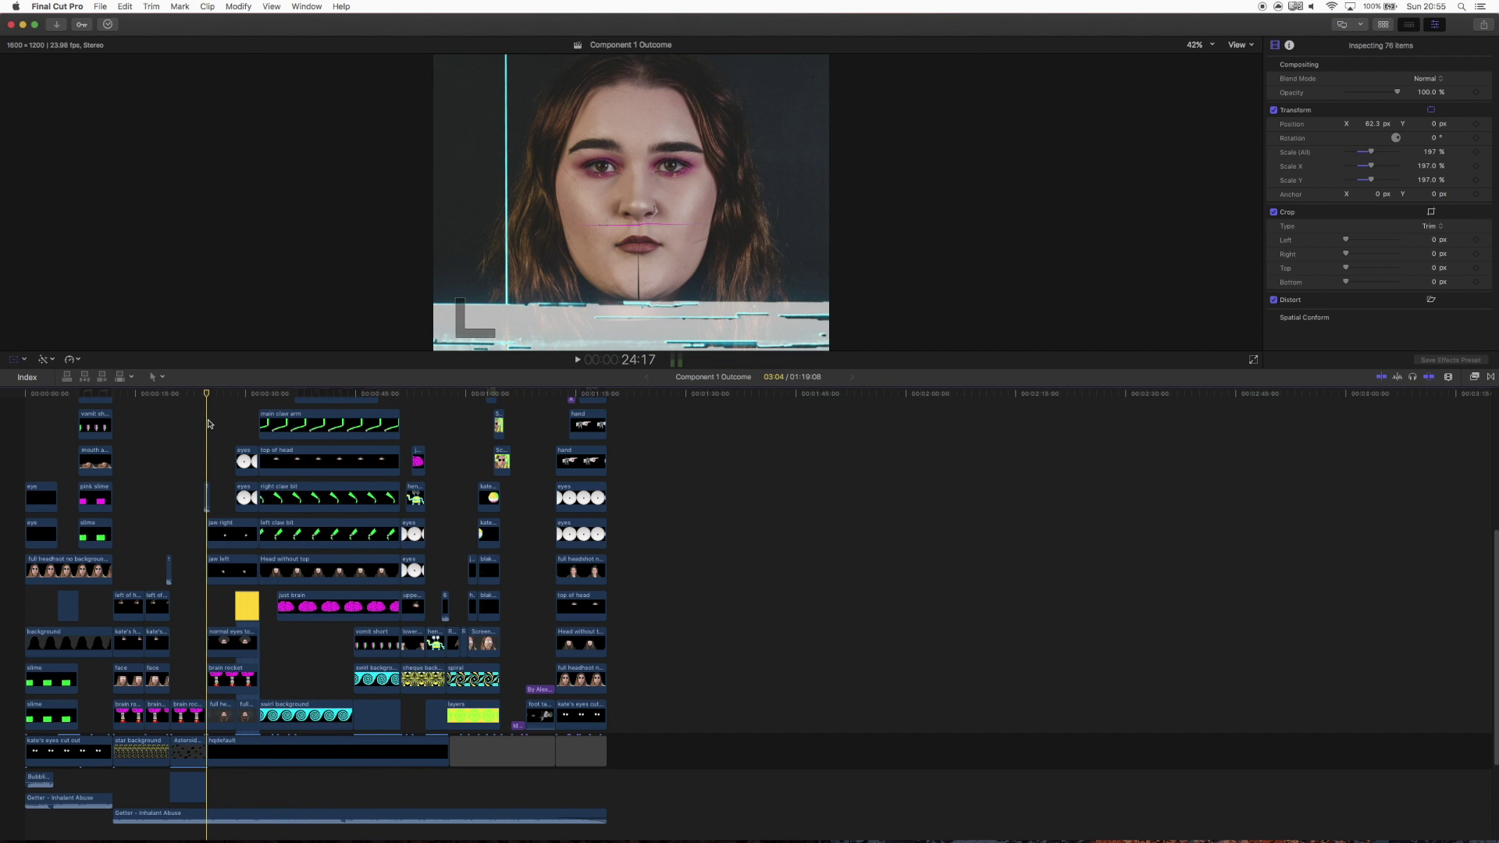
key(space)
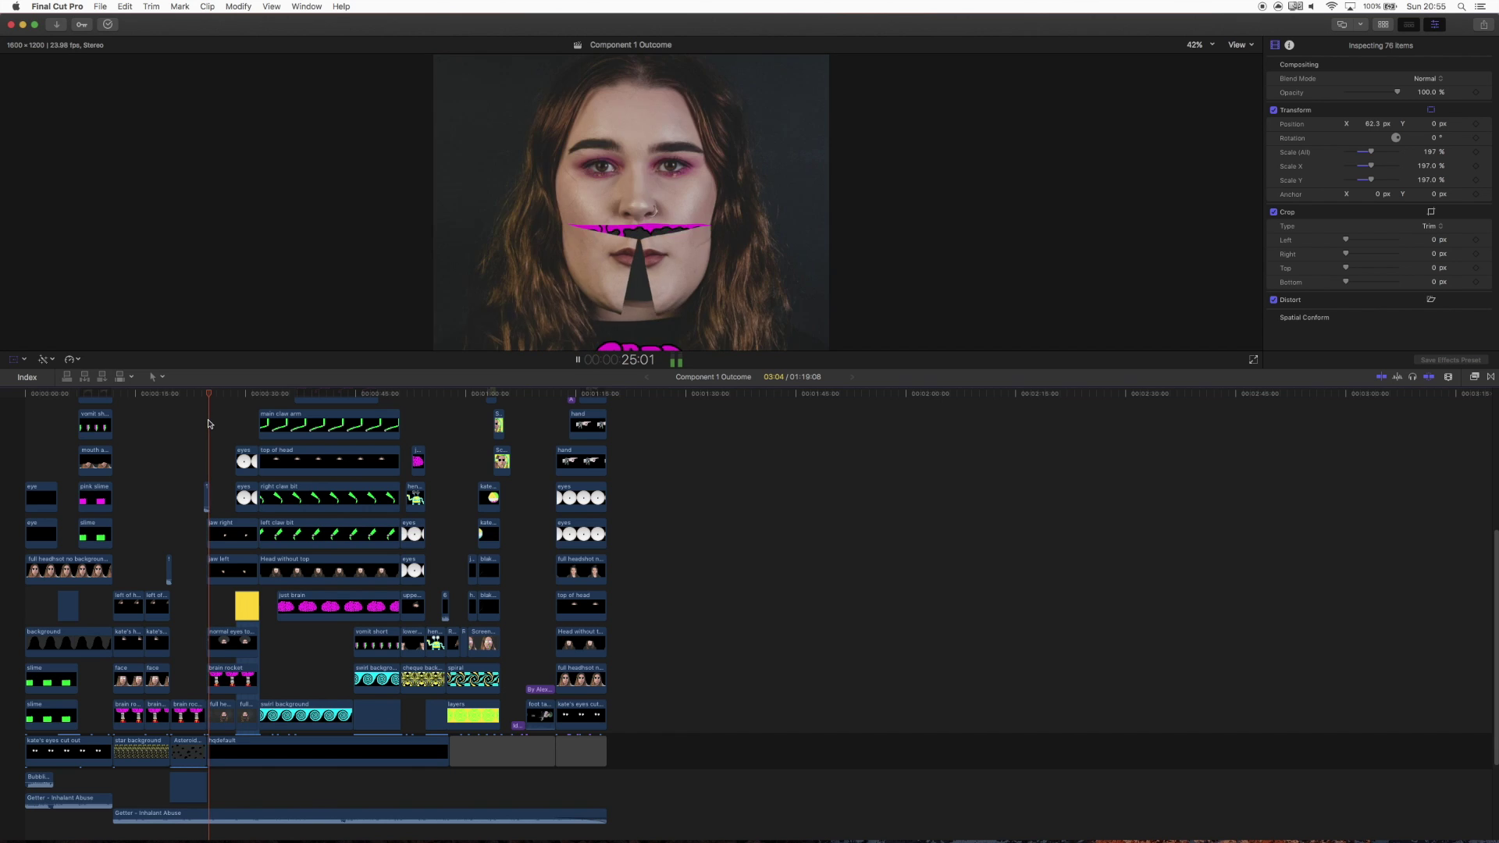
click(208, 395)
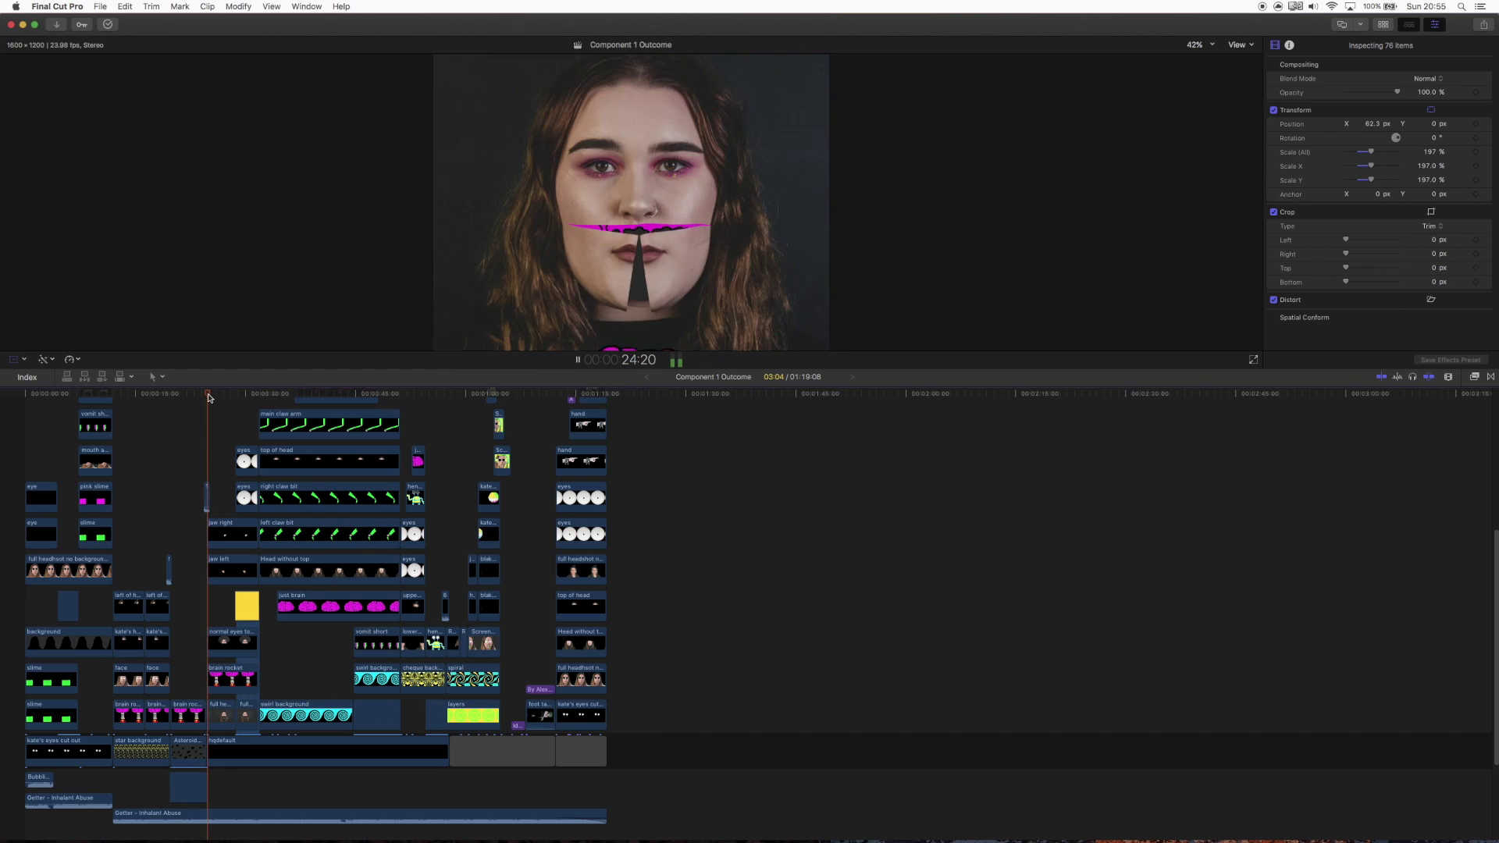
key(space)
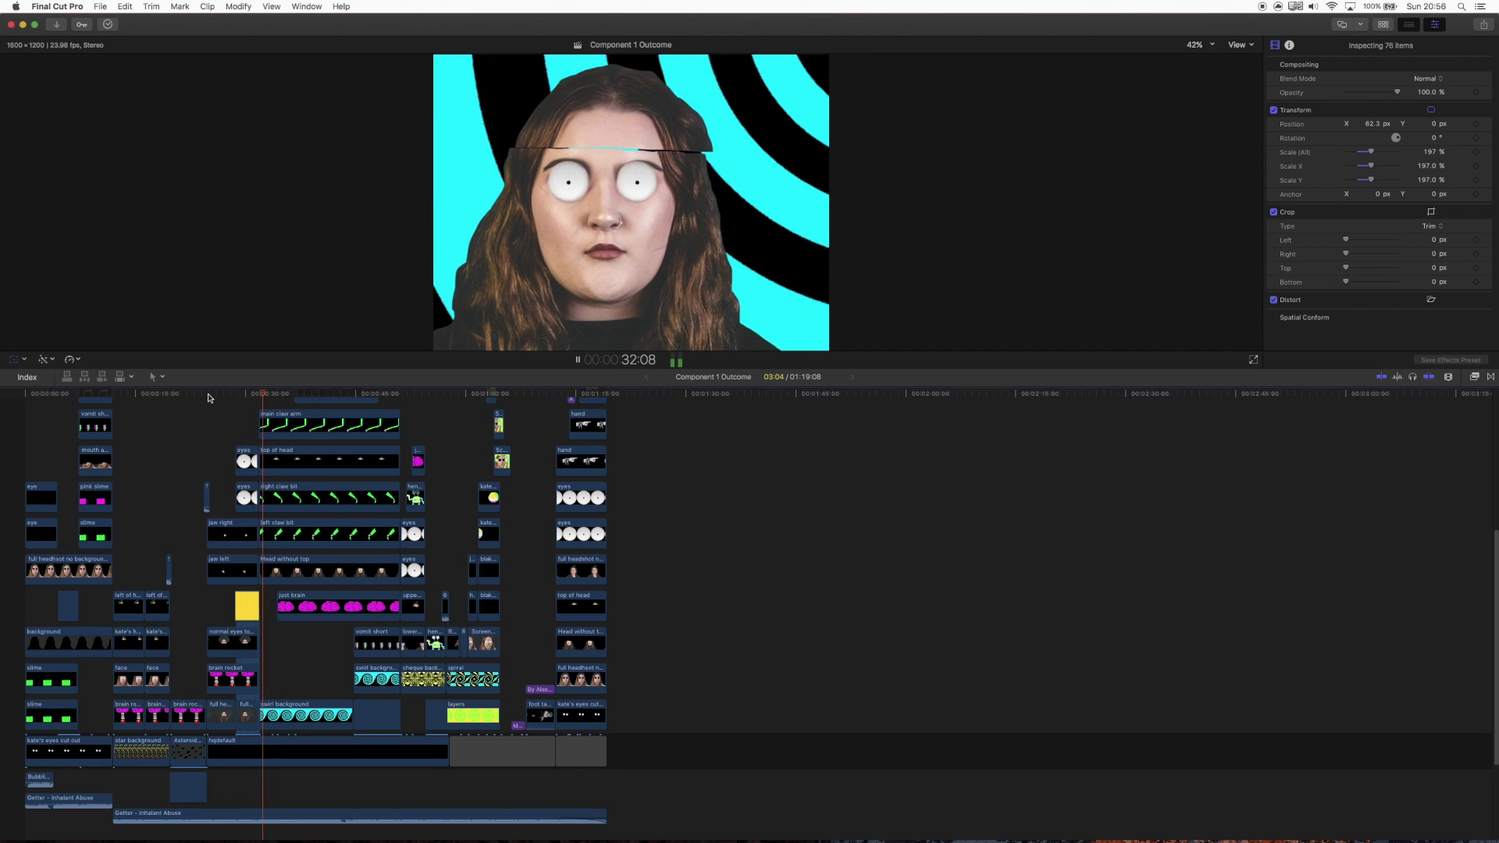
click(209, 398)
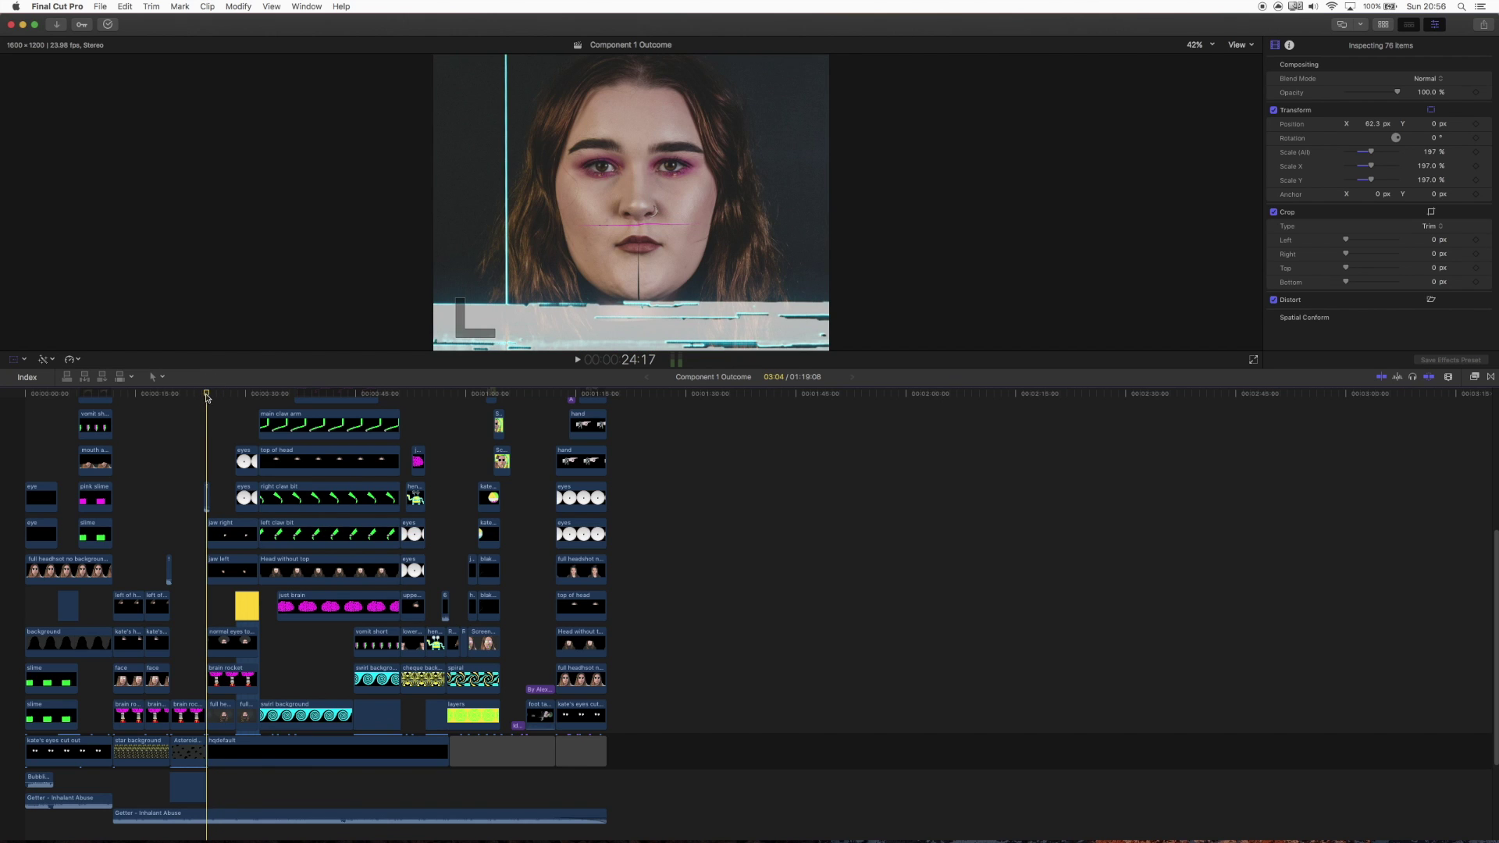
Step: Check the split-head brain scene at 16:06, and play the jaw scene from 24:17 to 29:02
drag(145, 398, 140, 398)
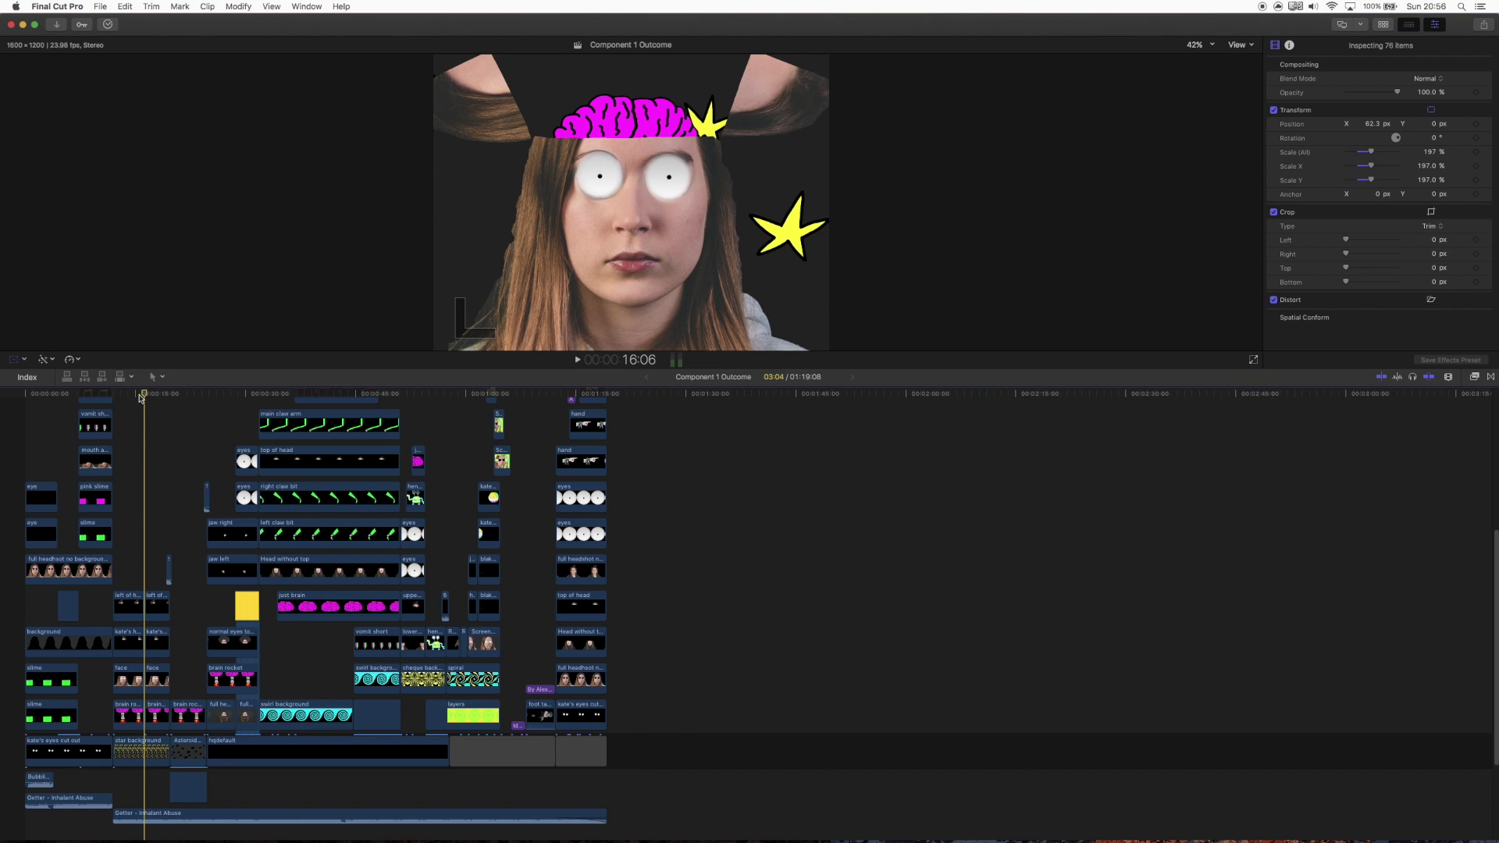
click(207, 396)
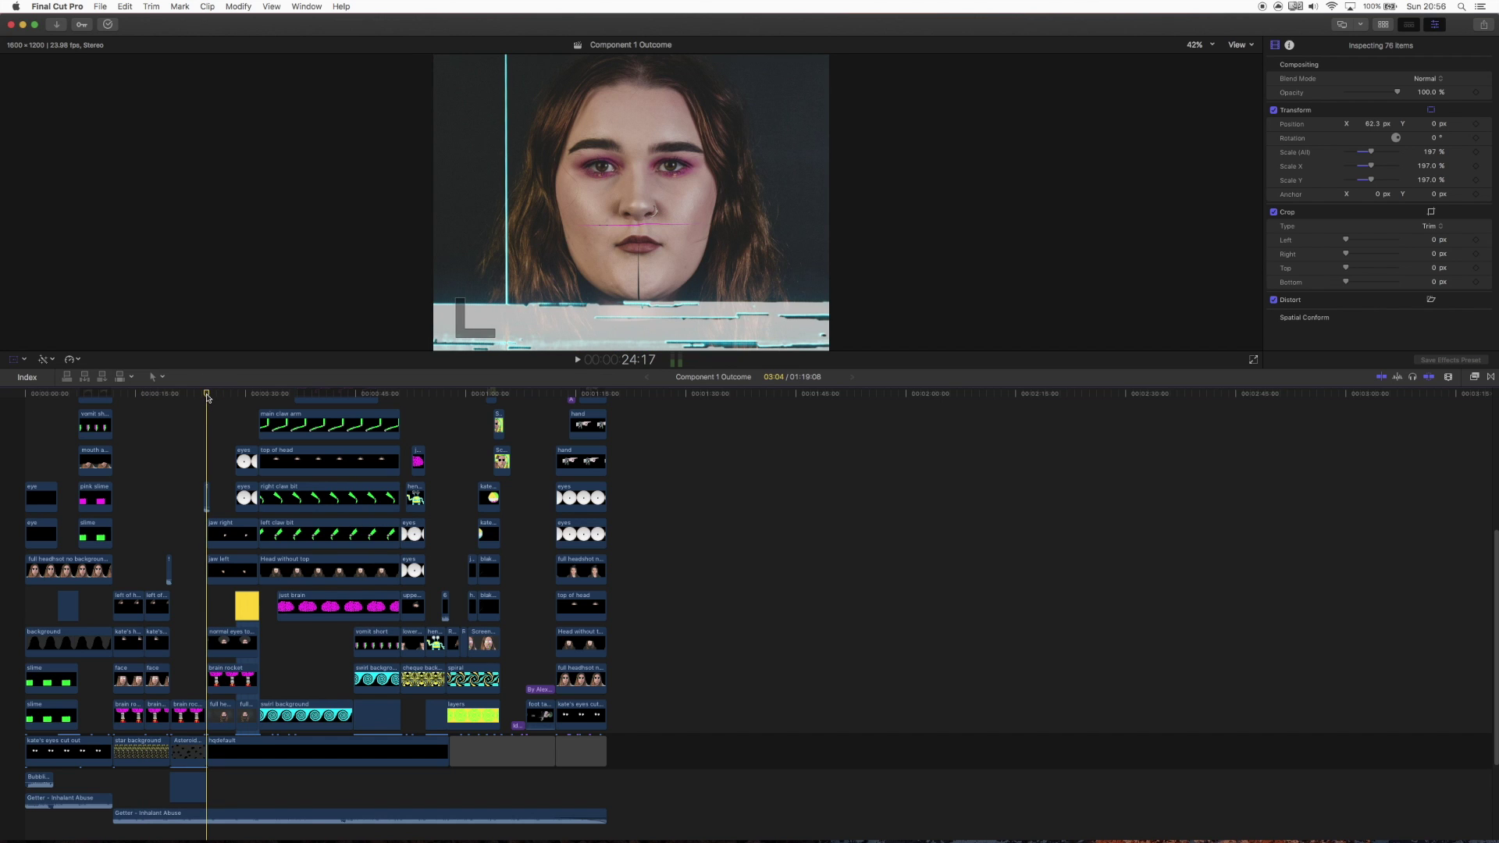
key(space)
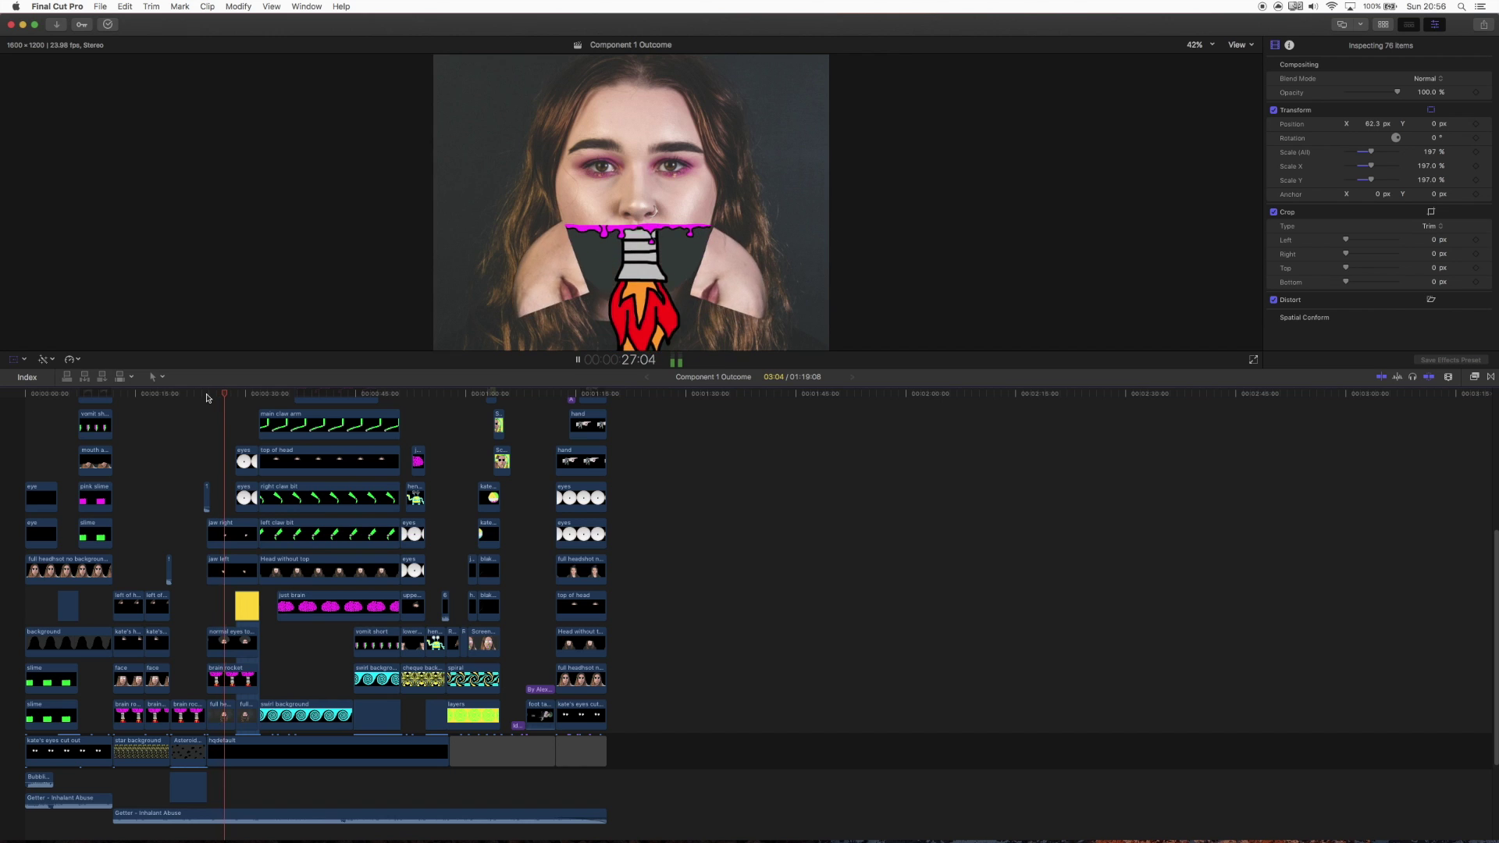
key(space)
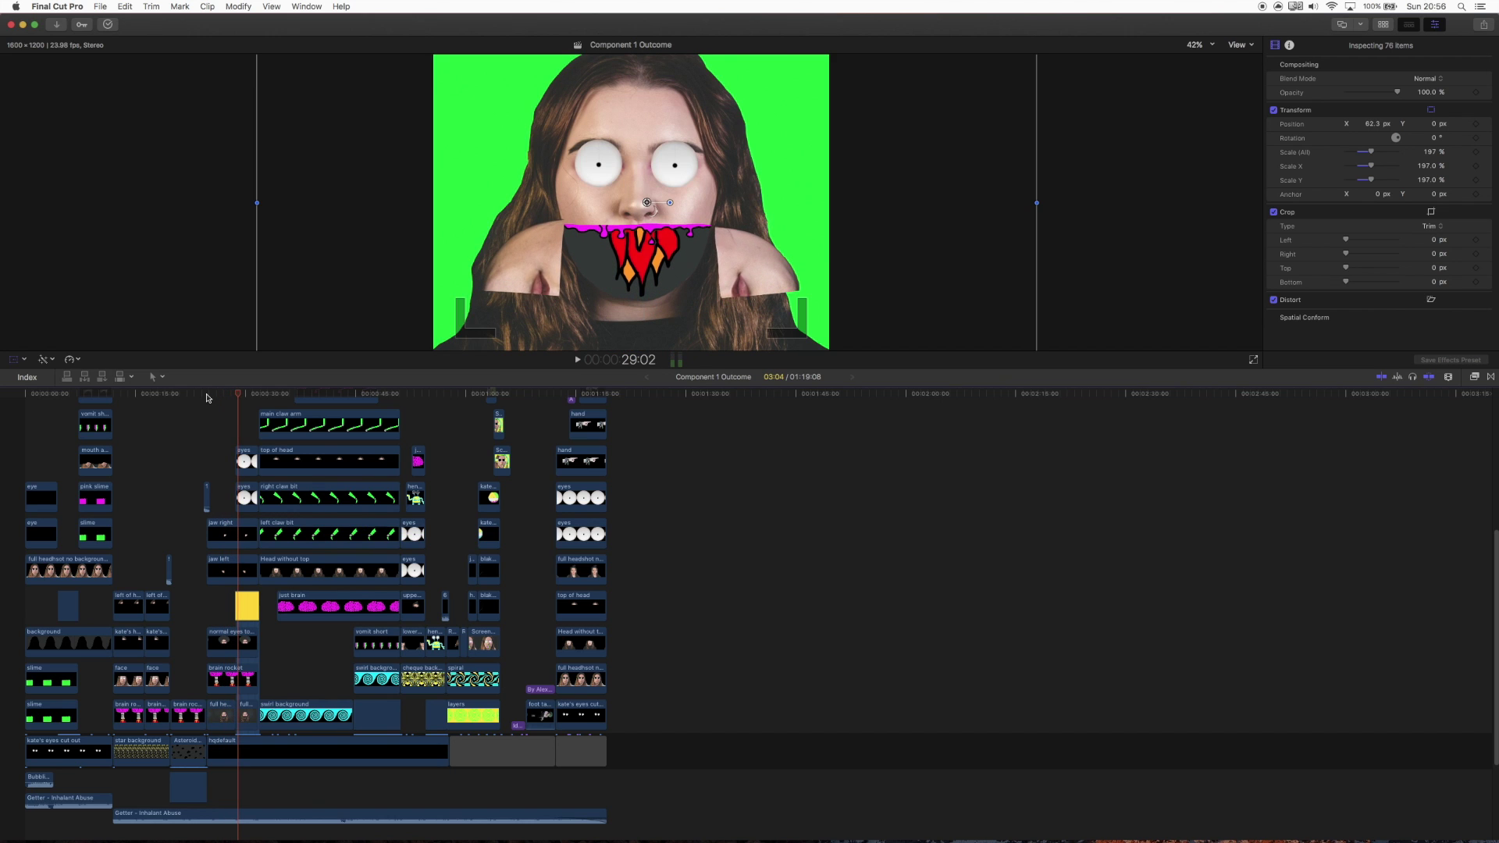
Step: Replay the change from the dark background at 27:14 to the flashing colours at 28:16
click(227, 395)
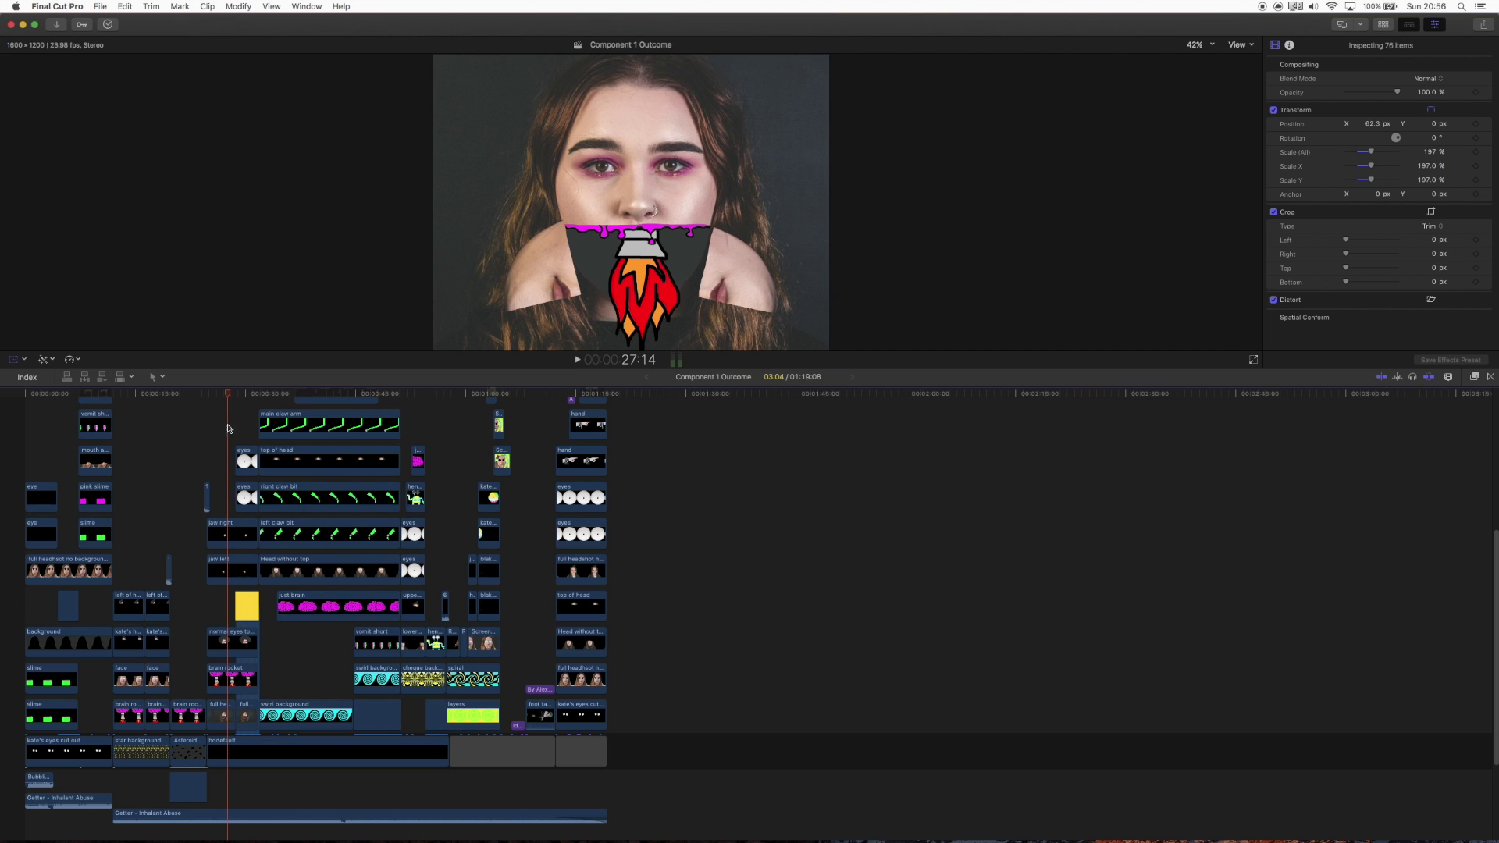
key(space)
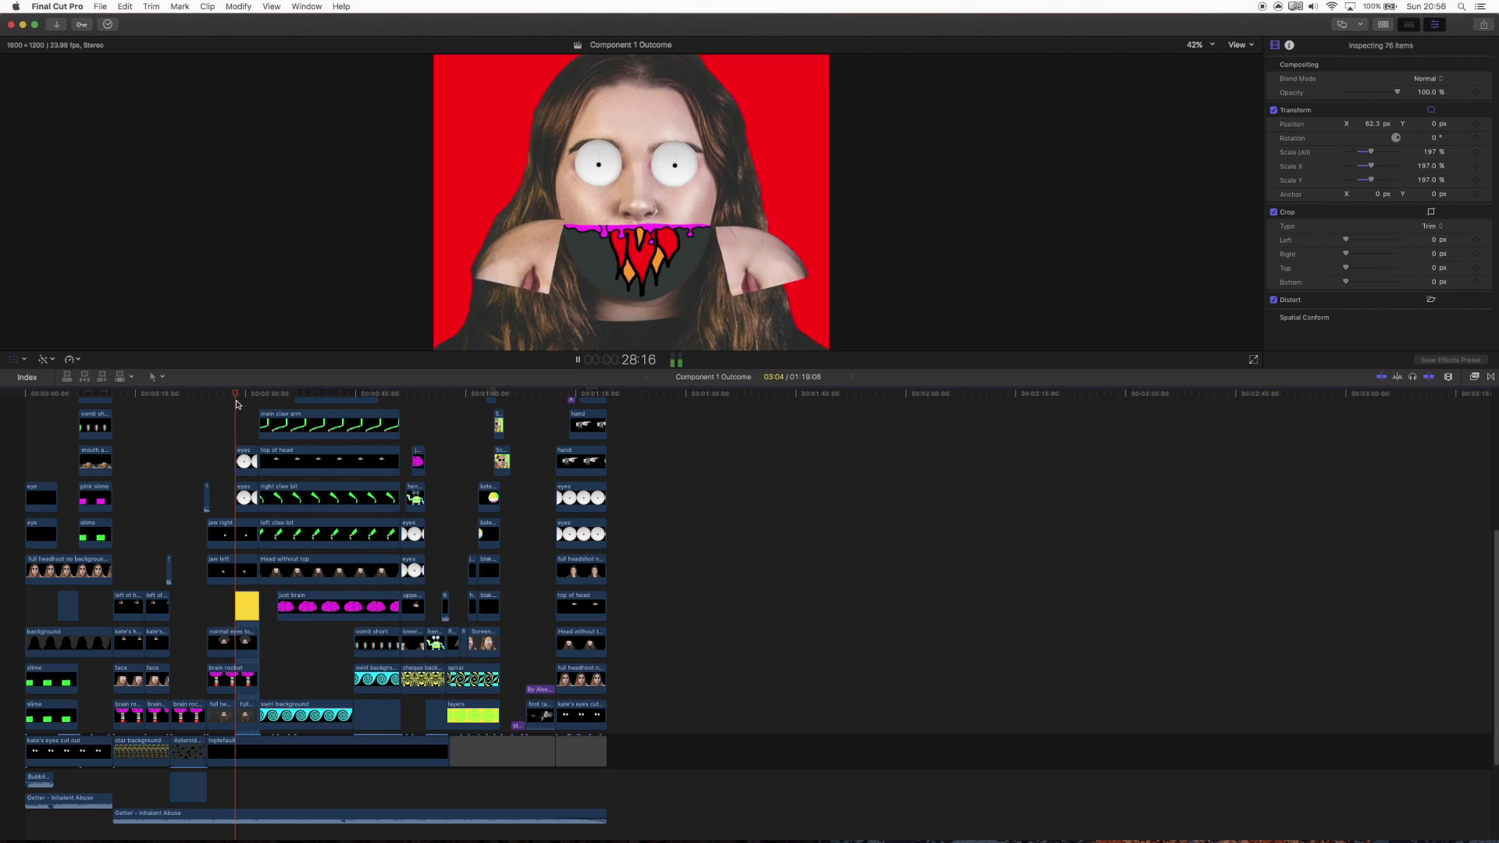
click(234, 394)
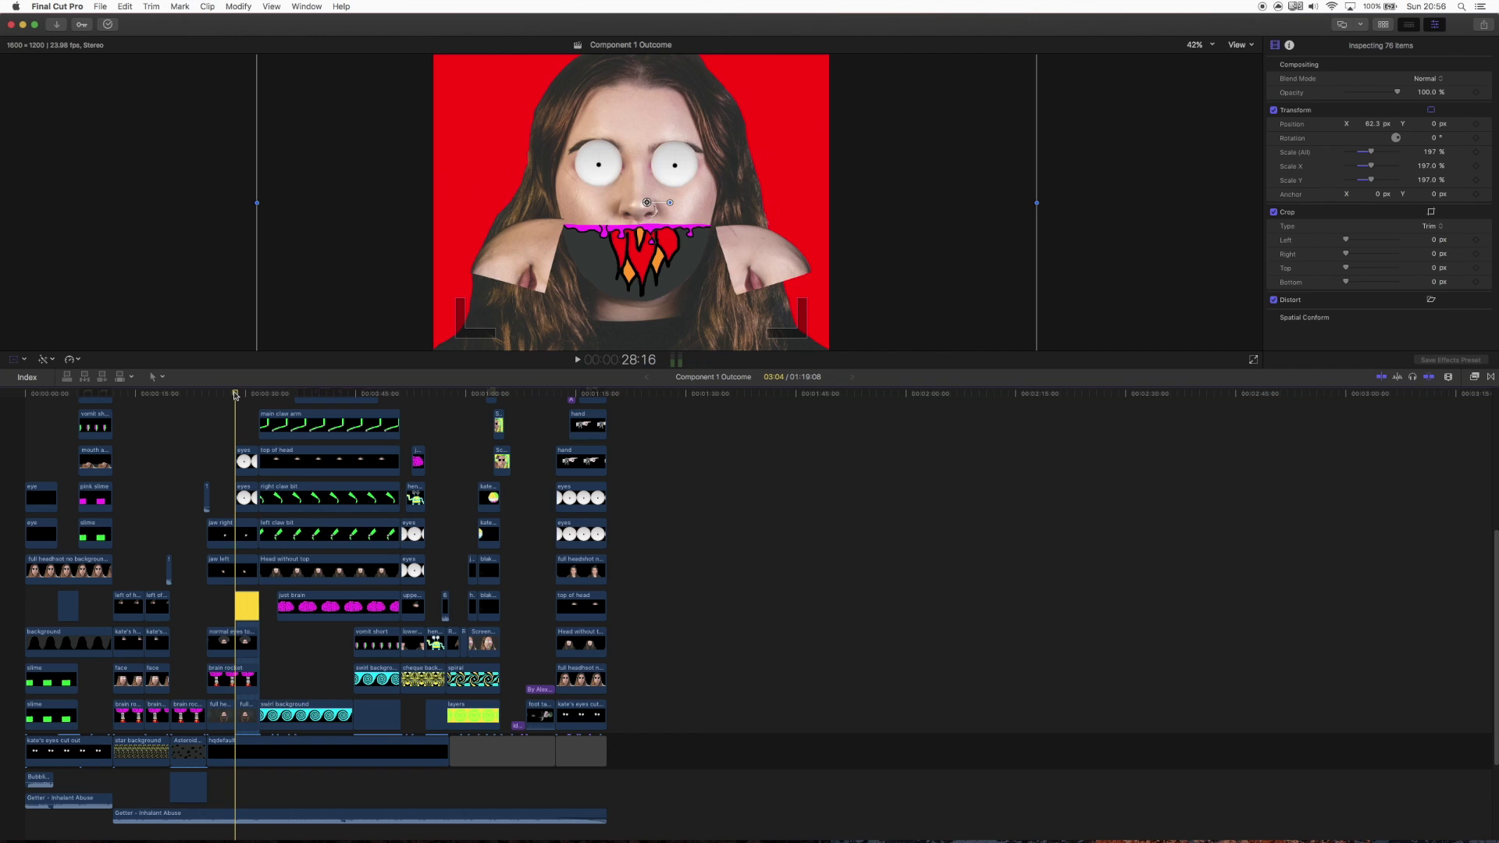
Step: Compare the jaw scene at 26:13 with the flashing colours at 28:16, play on past 30:10, and return to 25:06
click(234, 395)
click(220, 395)
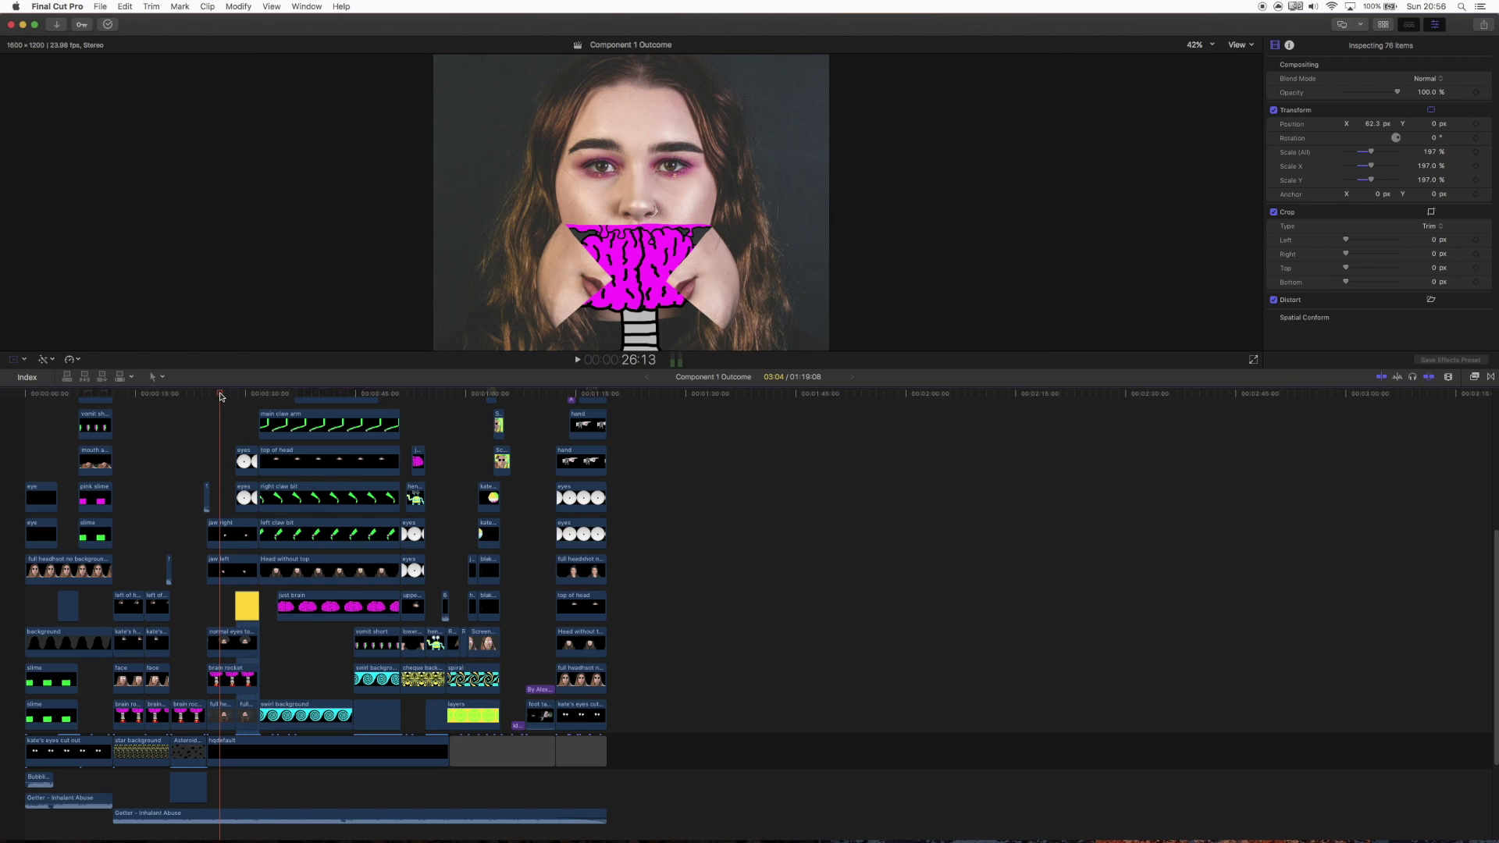
click(235, 396)
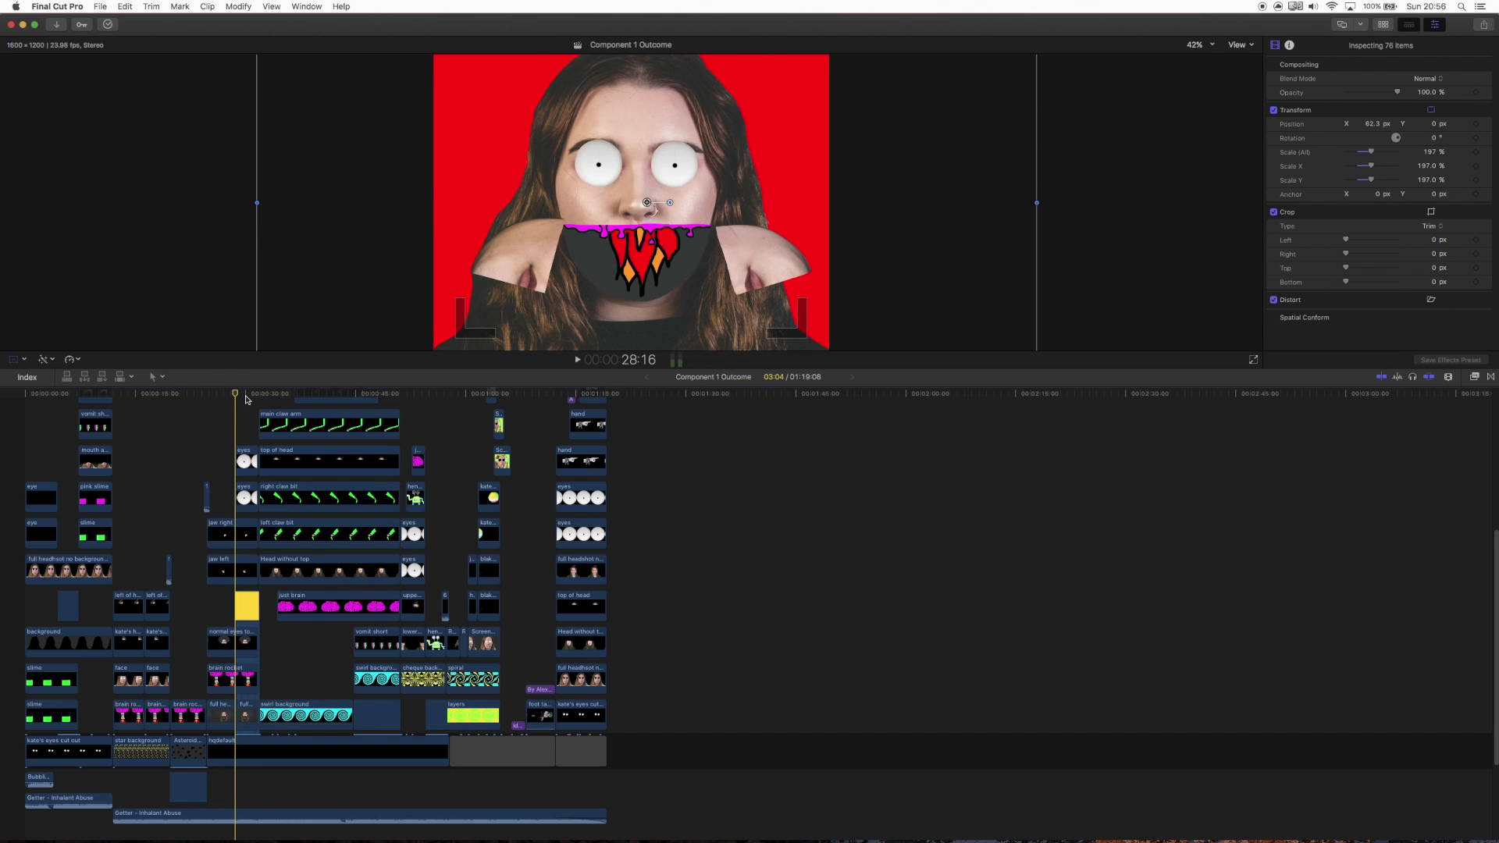
key(space)
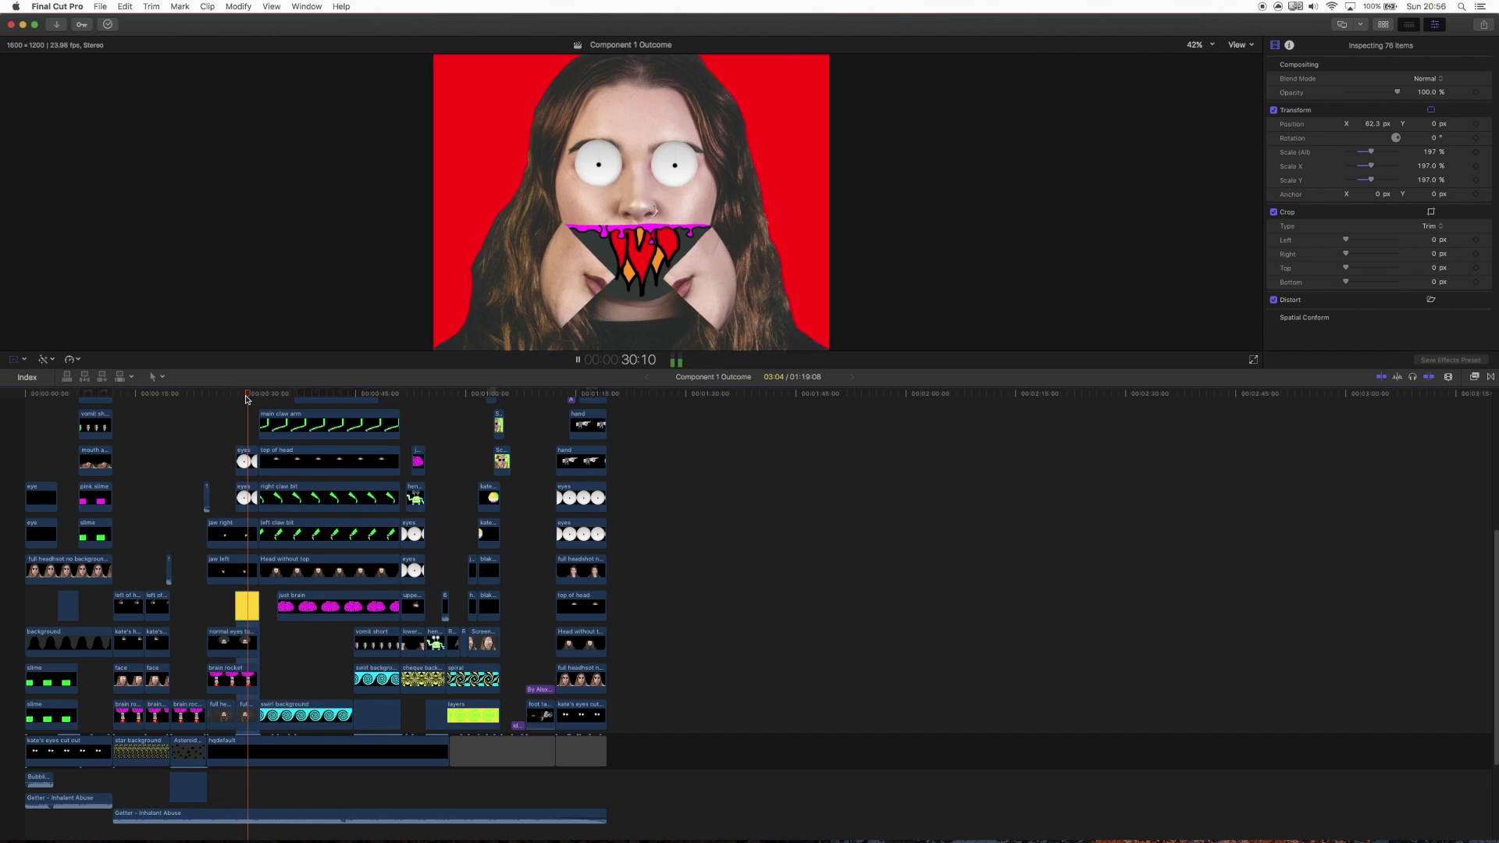
key(space)
click(208, 395)
click(209, 394)
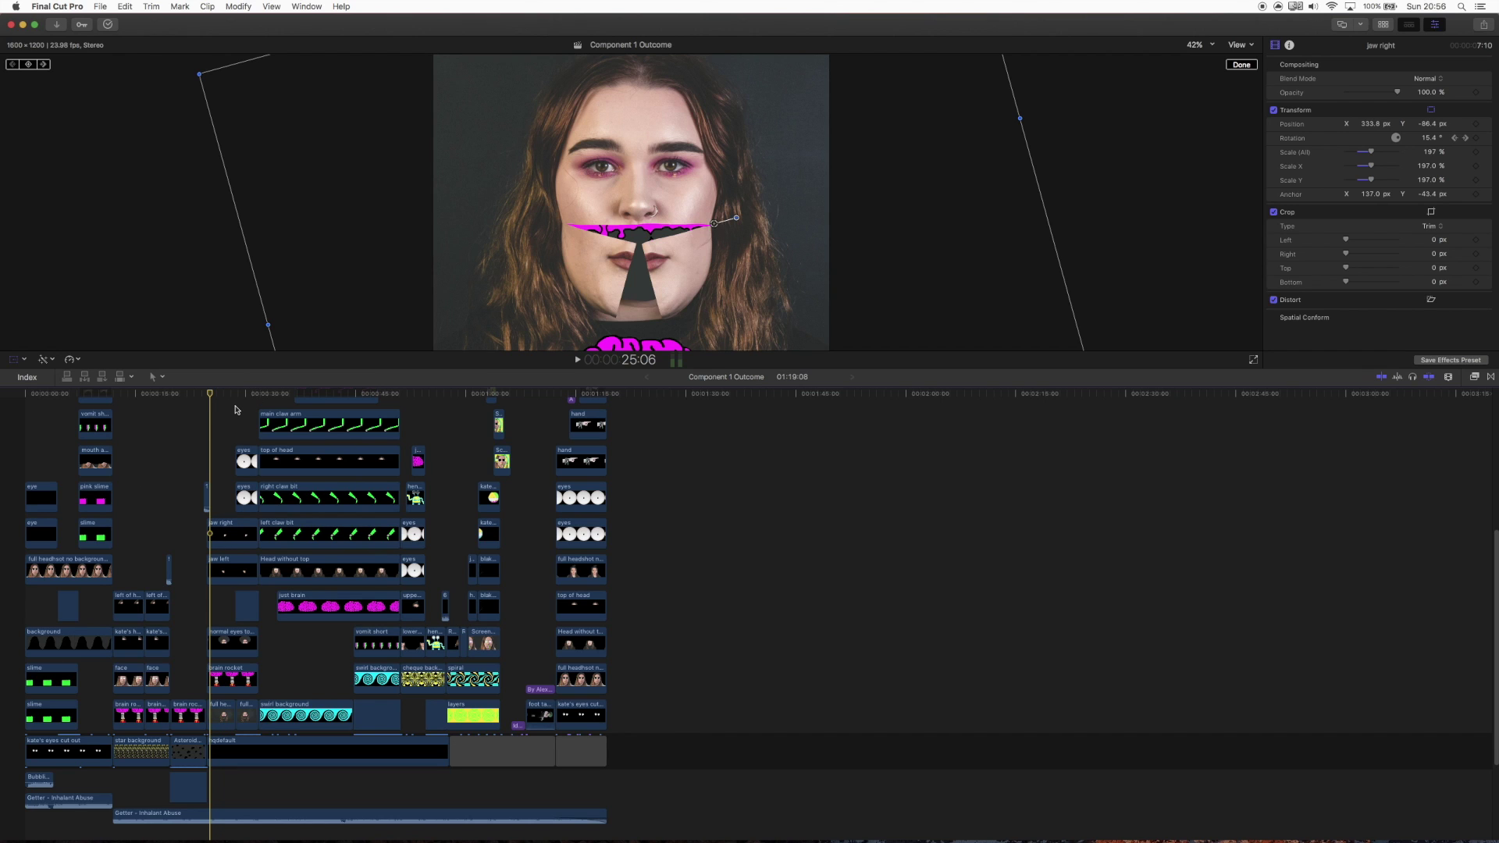
Step: Move ahead to the swirl-background scene at 34:08, and play the green claw arm's entrance from 31:21
drag(221, 398, 275, 398)
click(268, 726)
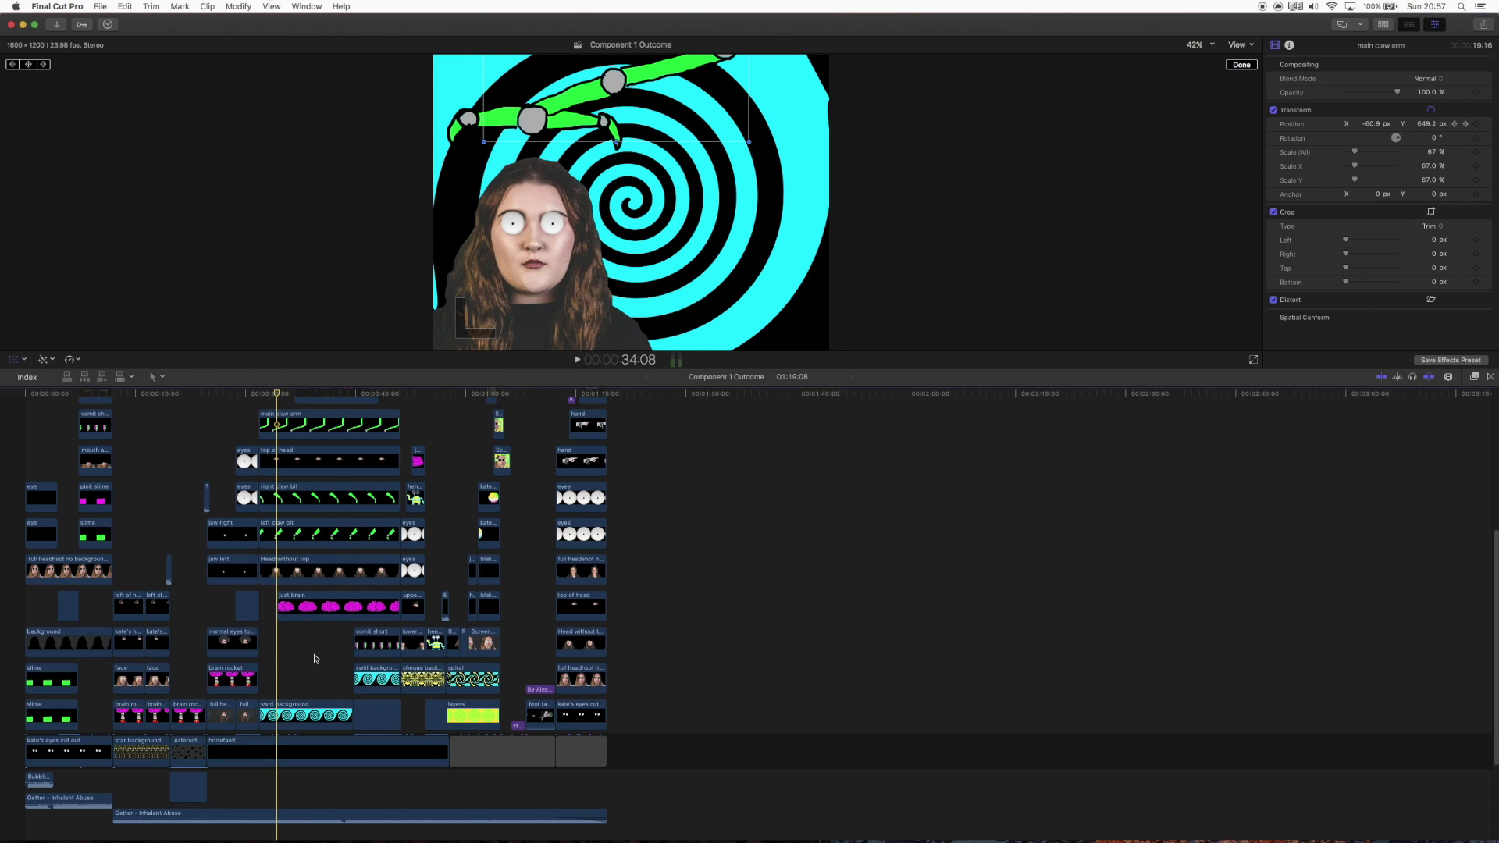
click(260, 396)
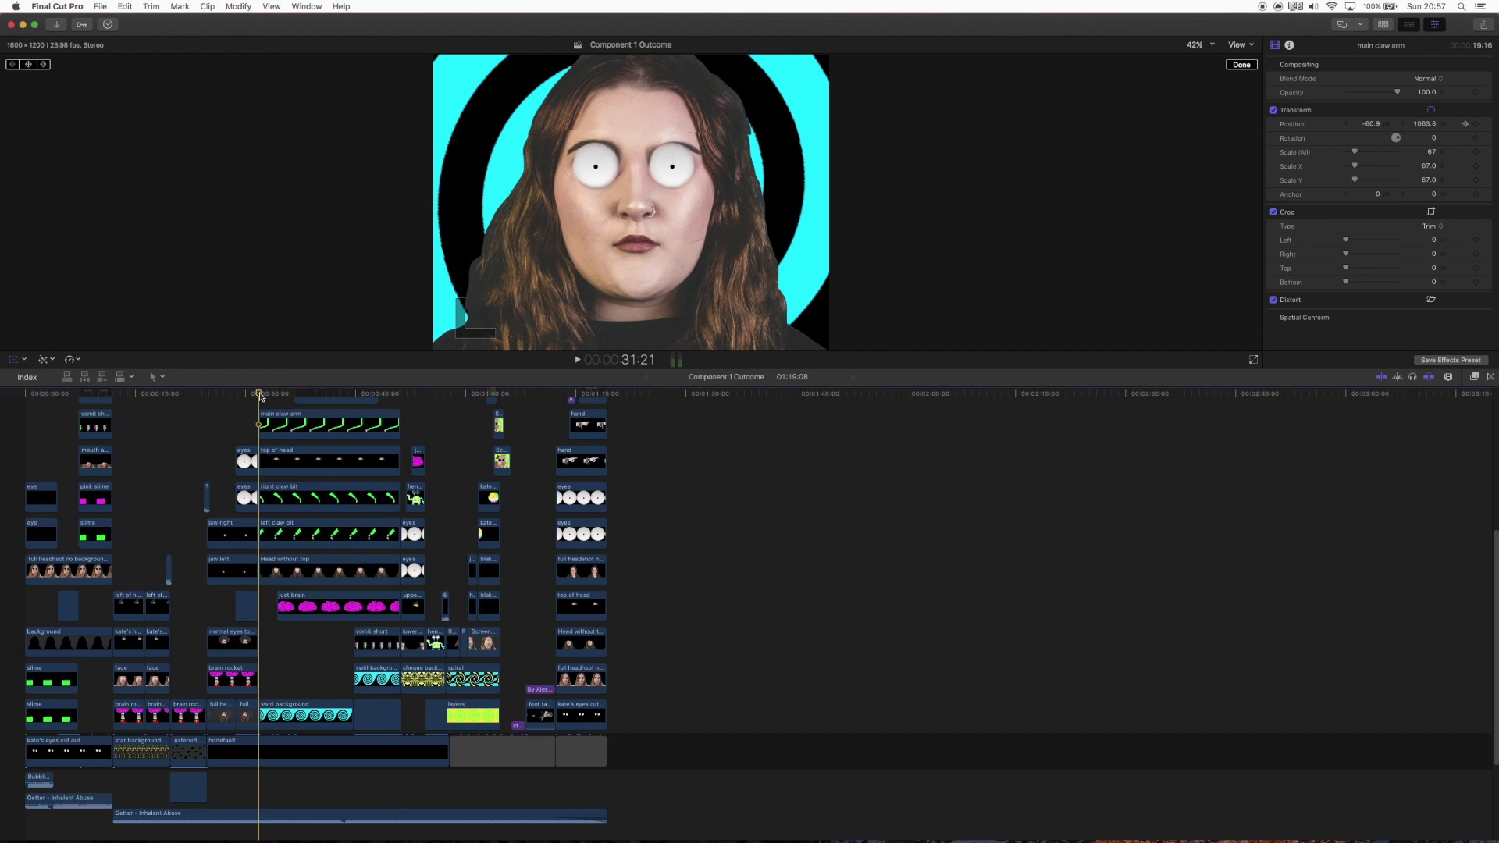
key(space)
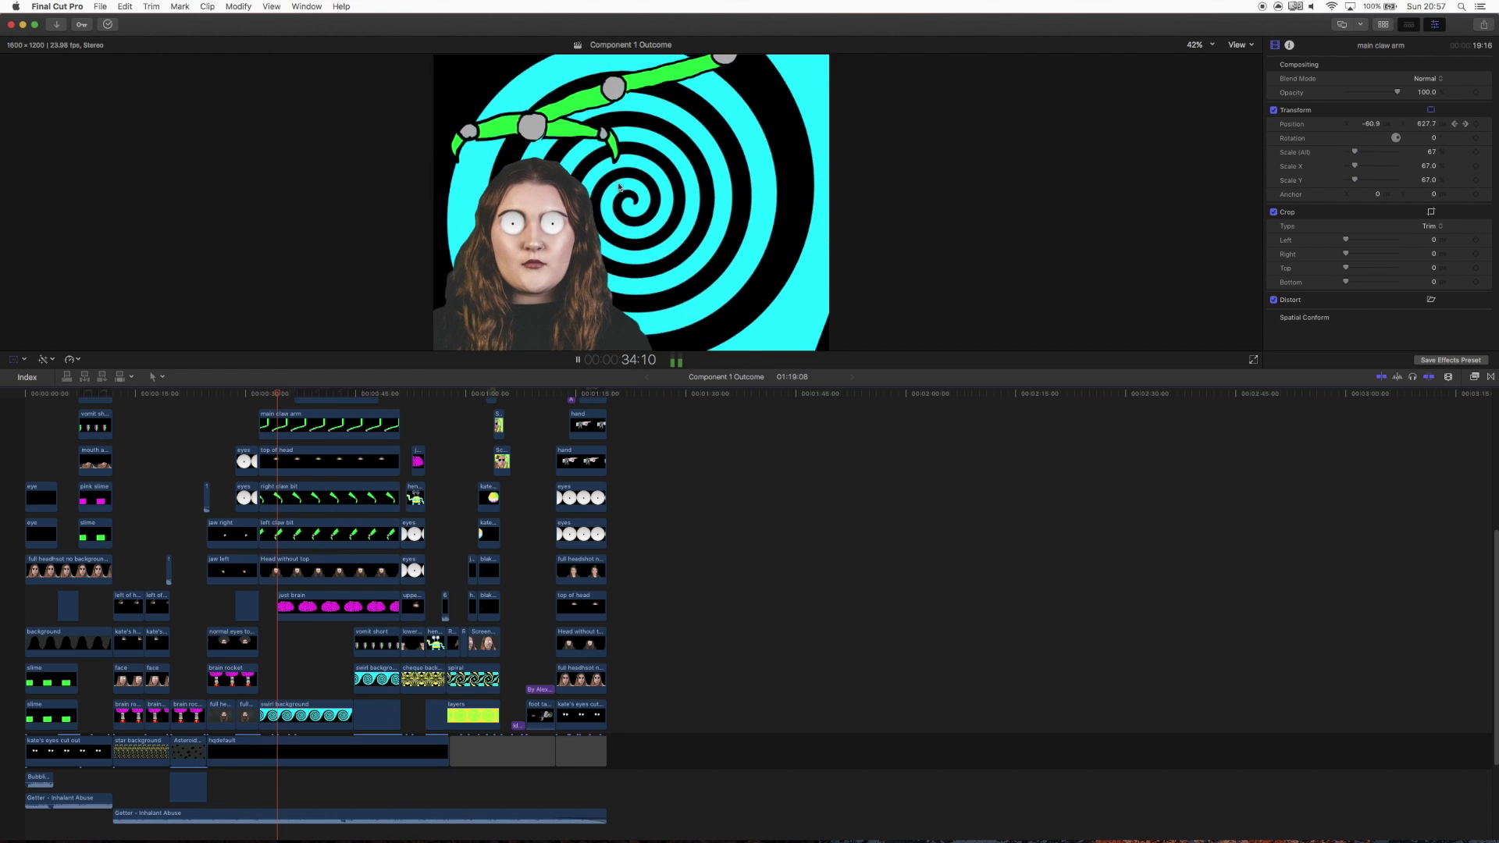
key(shift+t)
Step: Play the swirl scene from 31:21 through the head lift to the suction arm over the brain at 38:17
click(260, 394)
mouse_move(261, 395)
mouse_down()
mouse_move(235, 400)
mouse_move(285, 403)
mouse_move(262, 409)
mouse_up()
click(262, 409)
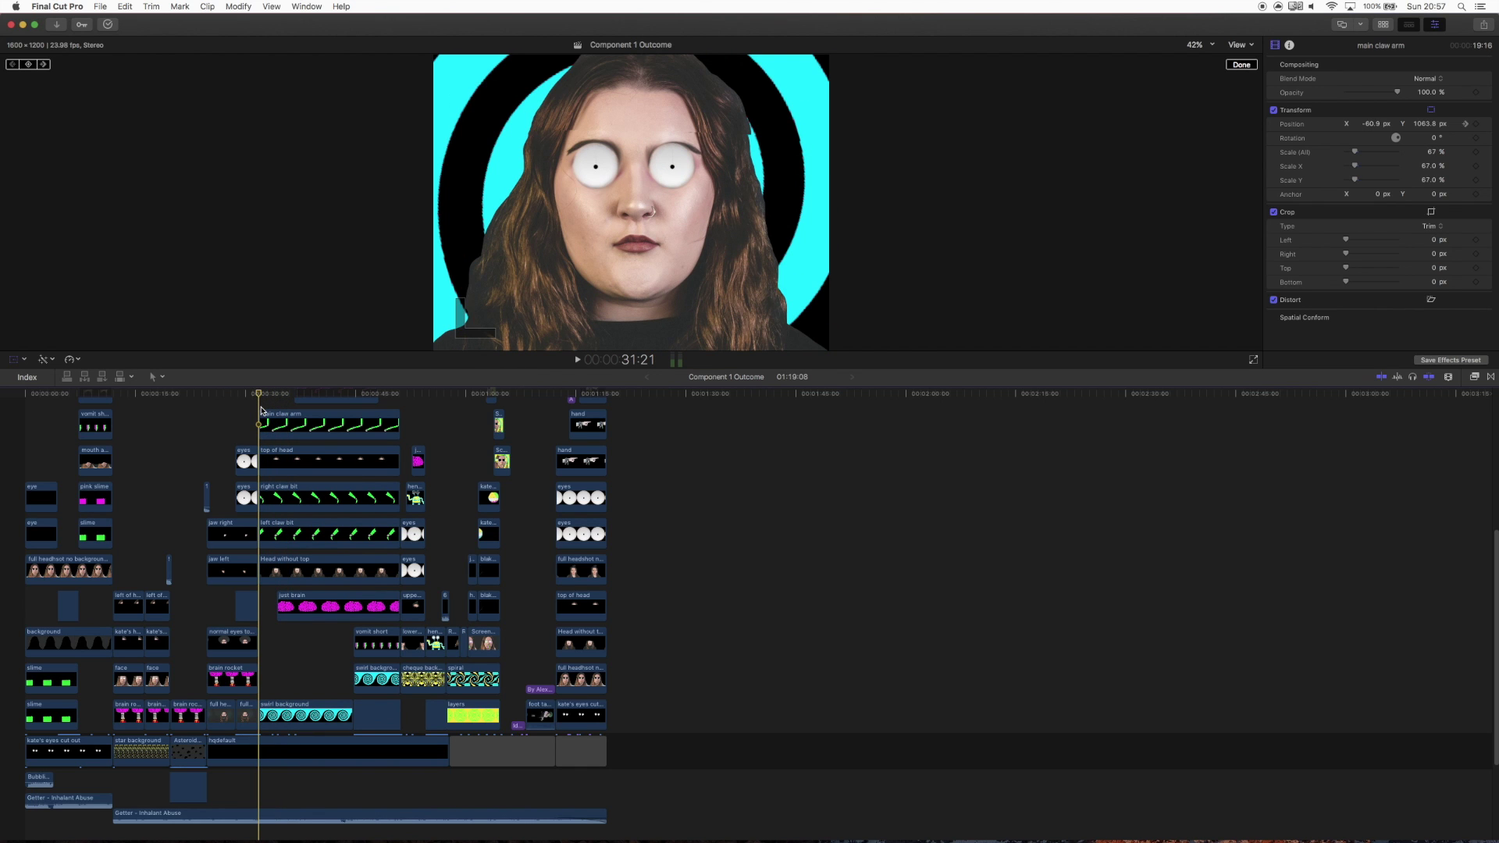
key(space)
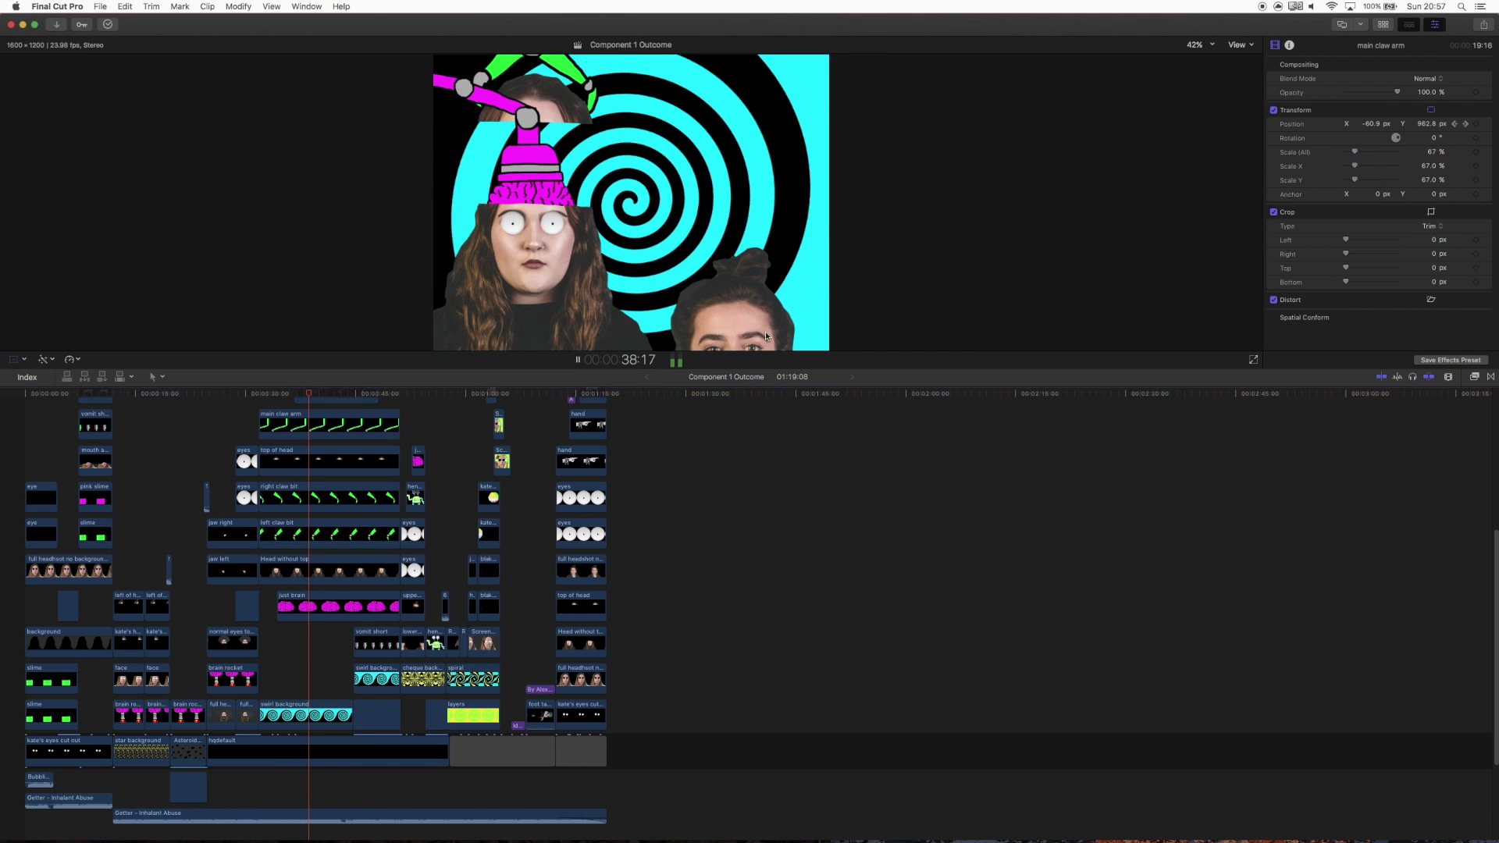
key(space)
Step: Replay the swirl scene's opening from 31:21, stopping at 34:23 with the claw above the head
click(260, 396)
click(263, 426)
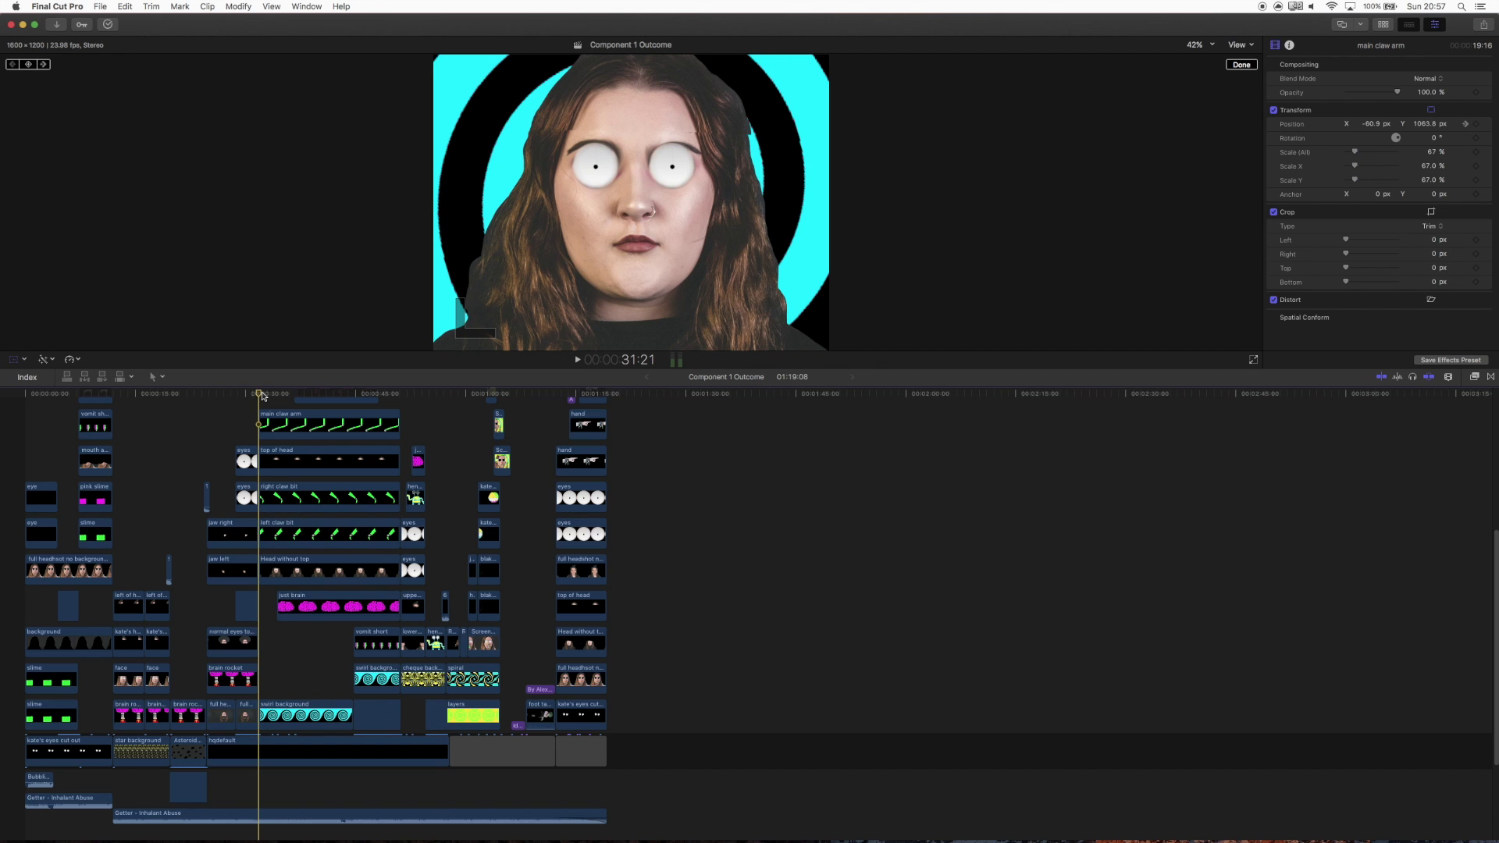
key(space)
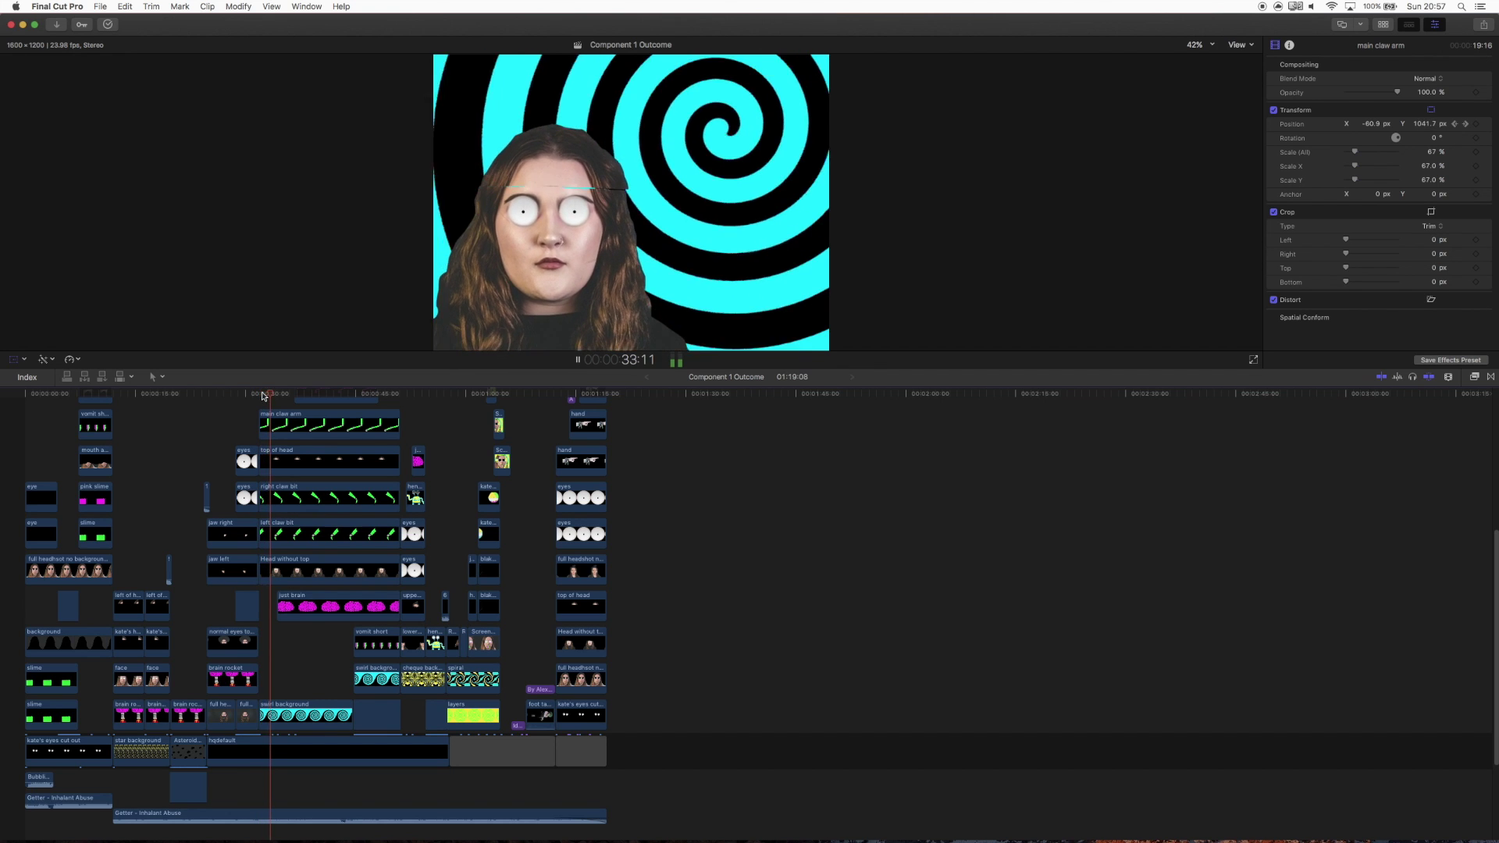
key(space)
key(shift+t)
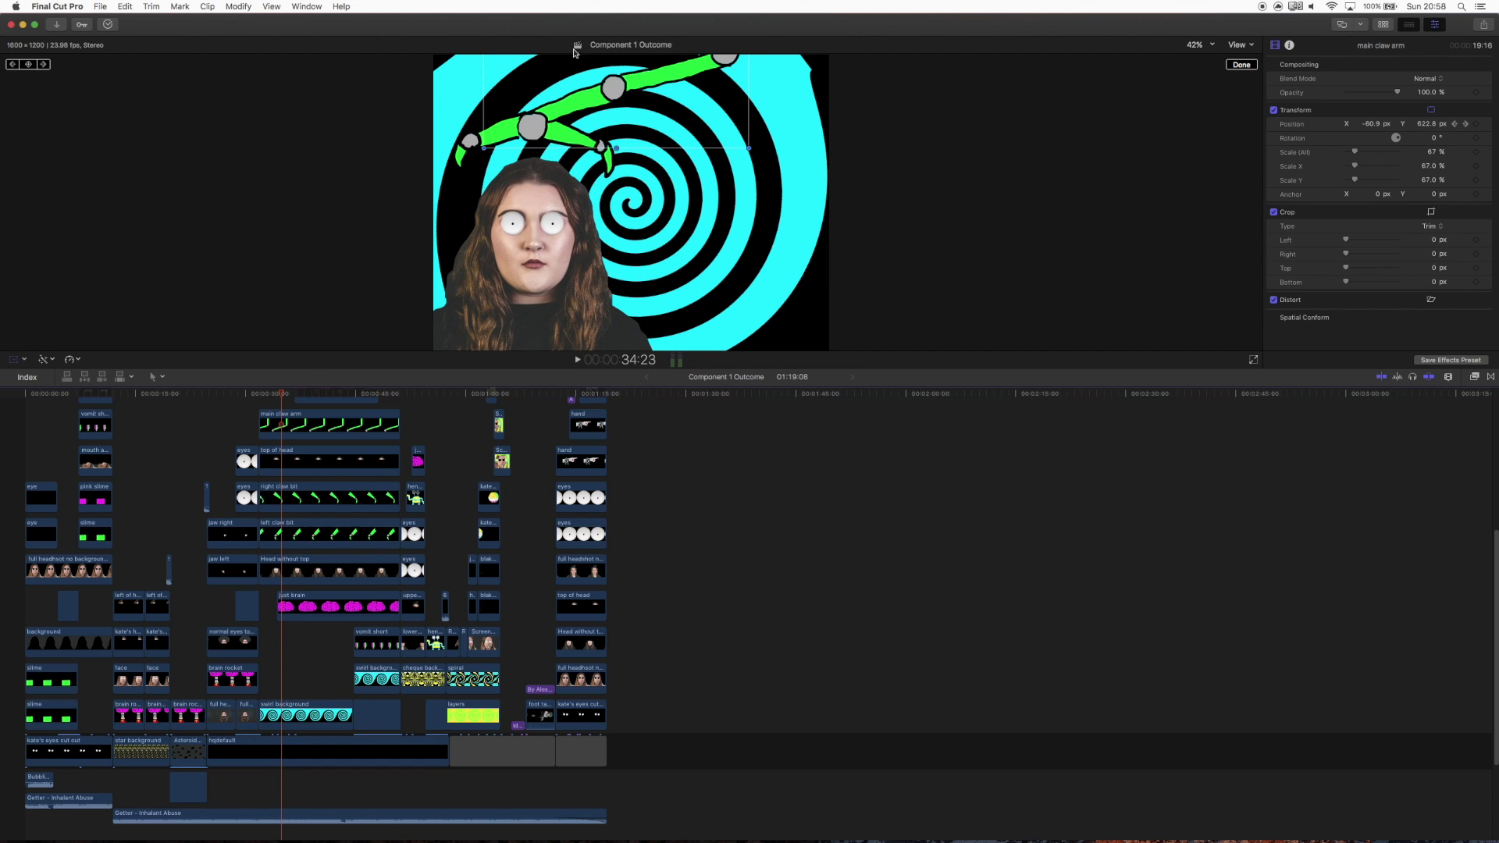
Step: Inspect the right claw bit and left claw bit clips, and play their closing movement from about 34:23 to 37:08
click(276, 494)
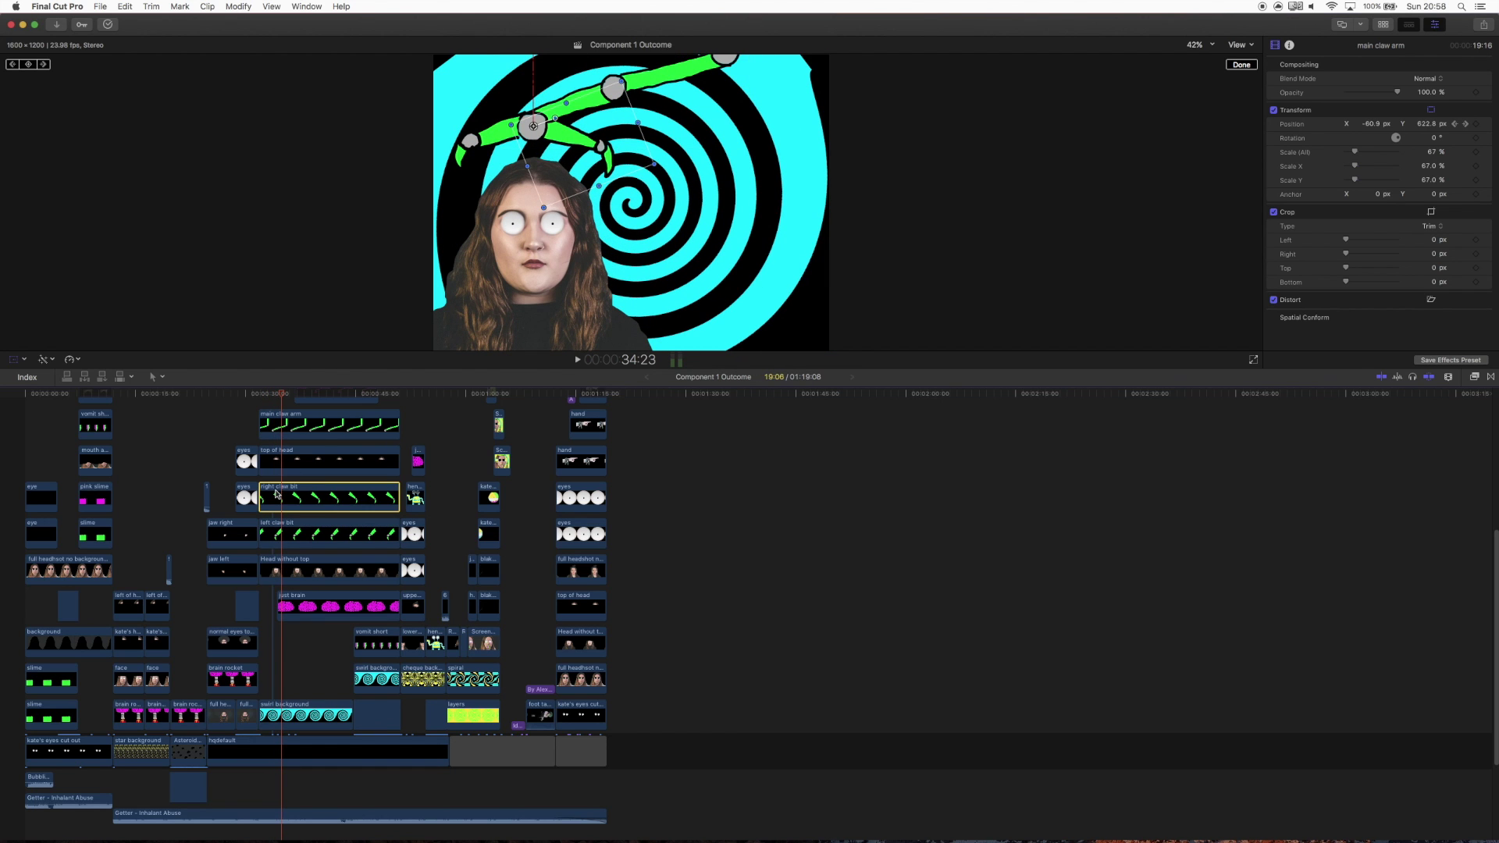
click(268, 537)
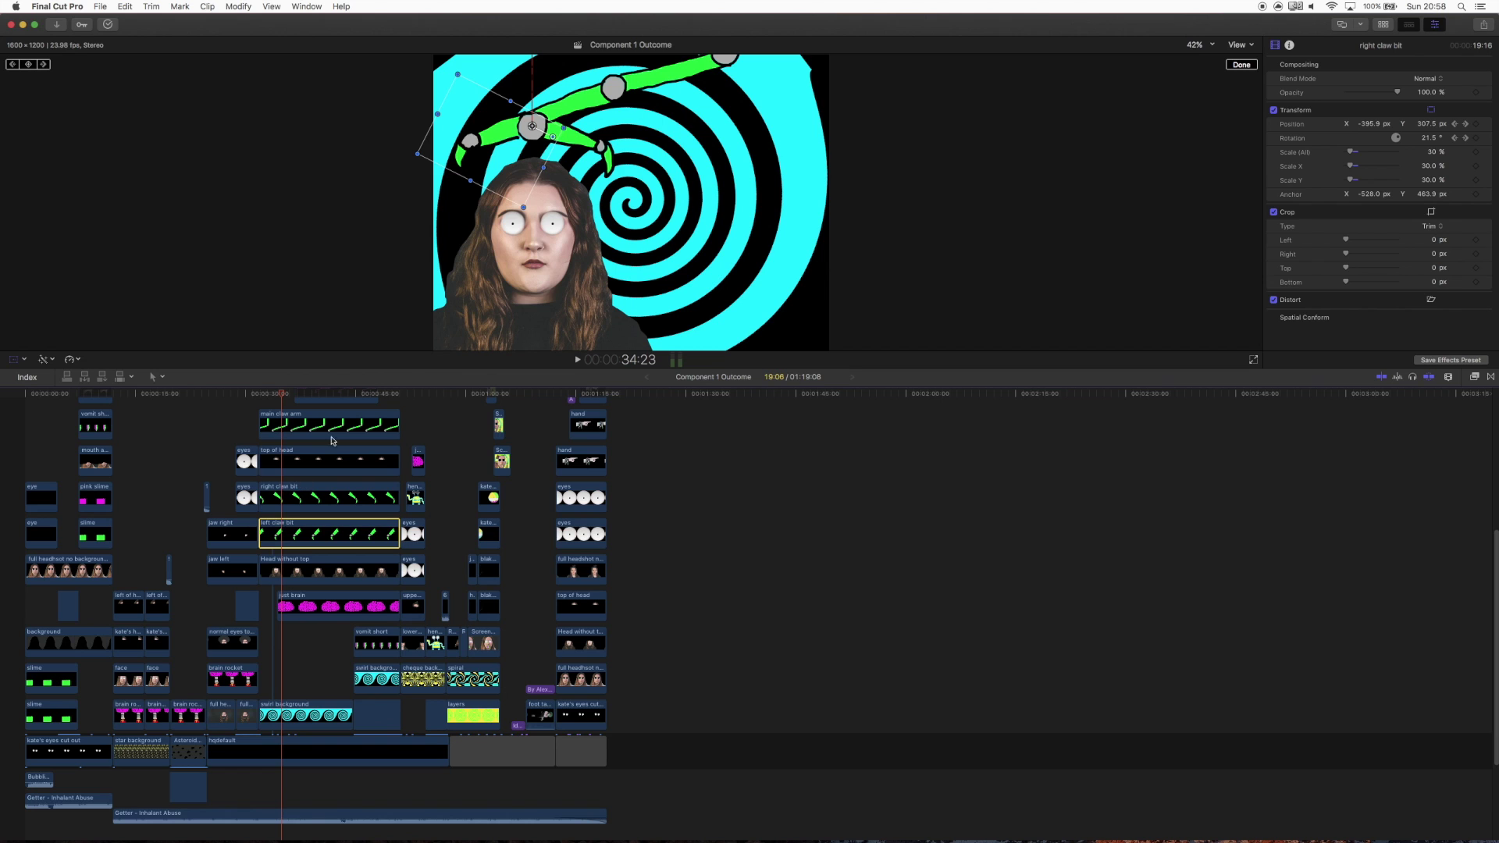
mouse_move(279, 398)
mouse_down()
mouse_move(260, 395)
mouse_move(296, 399)
mouse_move(279, 401)
mouse_up()
key(space)
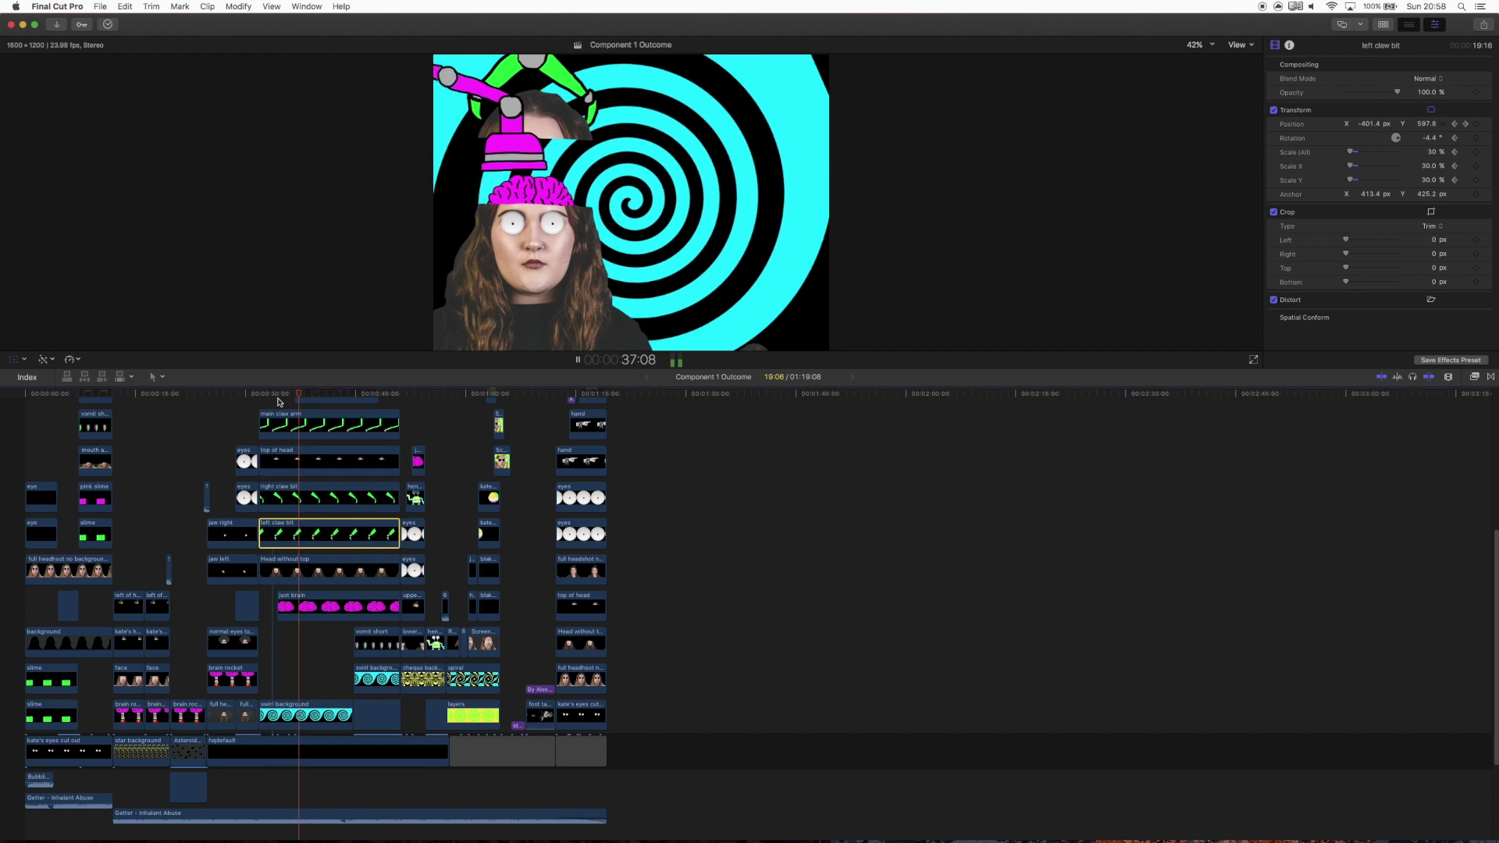
key(space)
Step: Scrub the swirl scene through the claw grip at 35:20 to its end at 51:03, and back to 36:18
click(257, 396)
click(267, 395)
drag(267, 396, 285, 396)
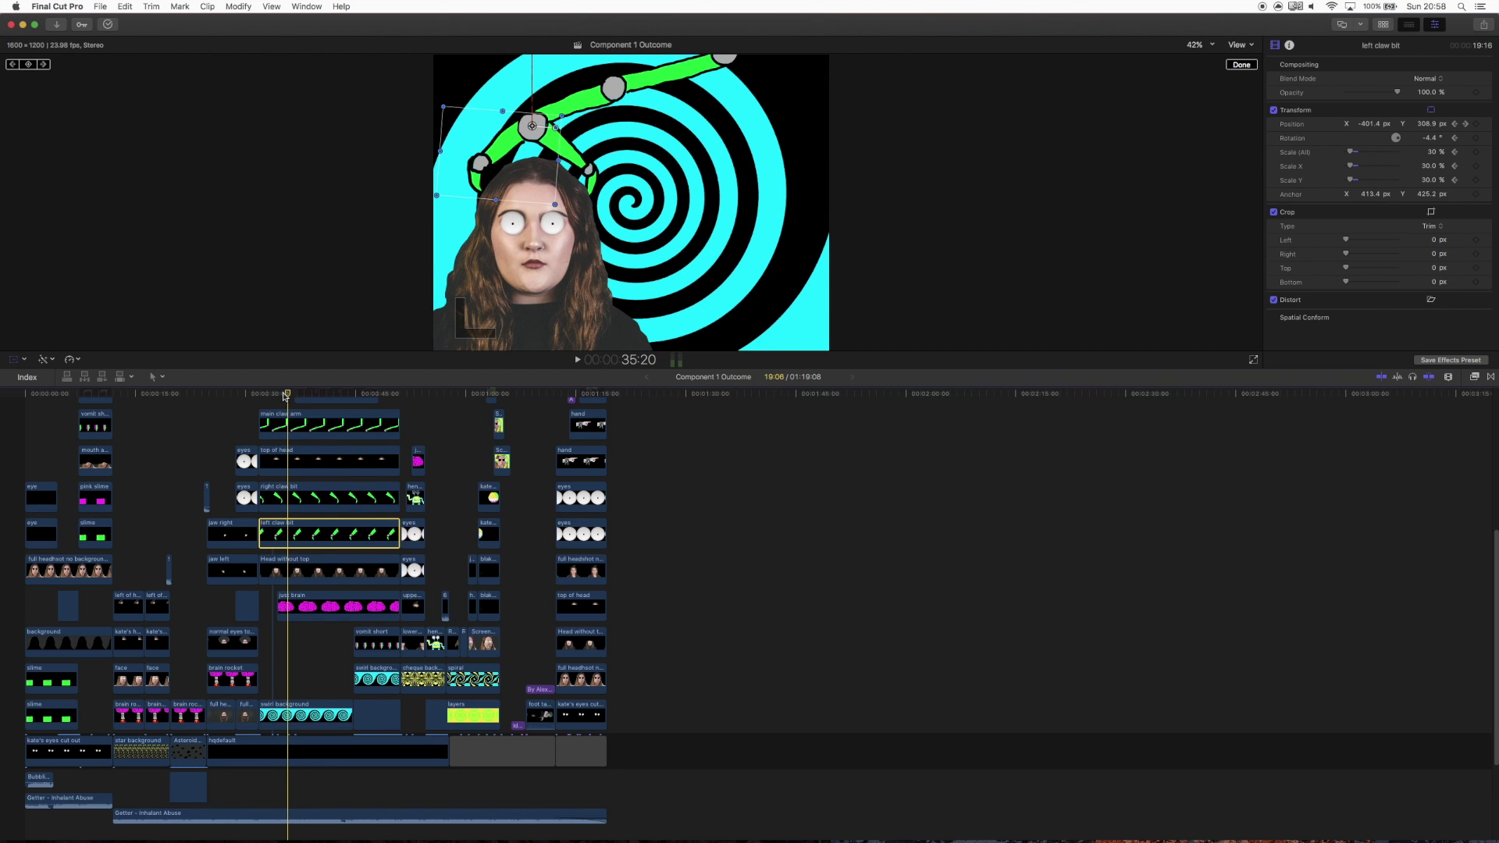
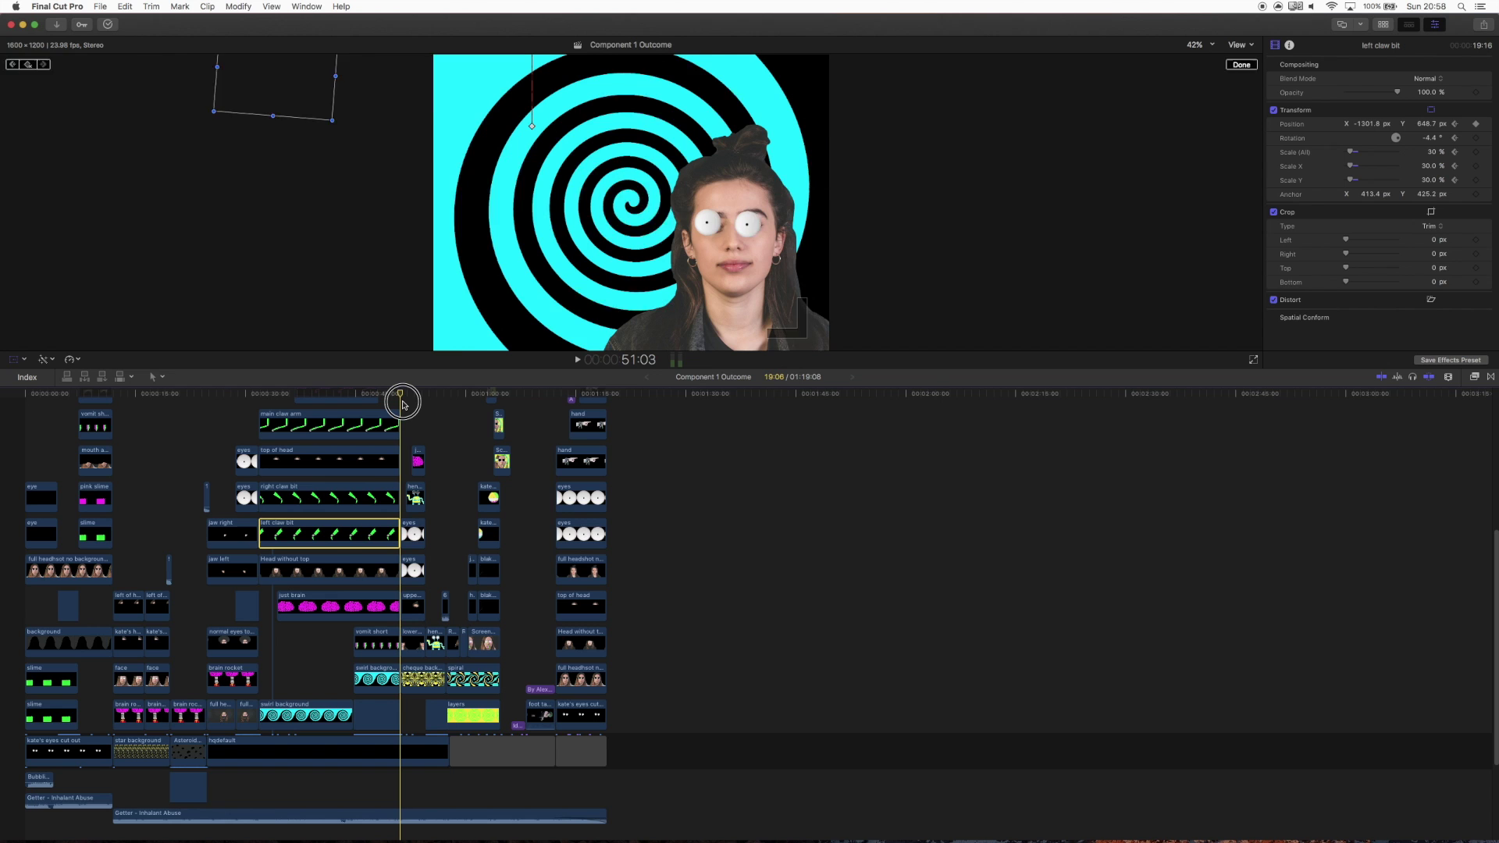
drag(402, 404, 295, 407)
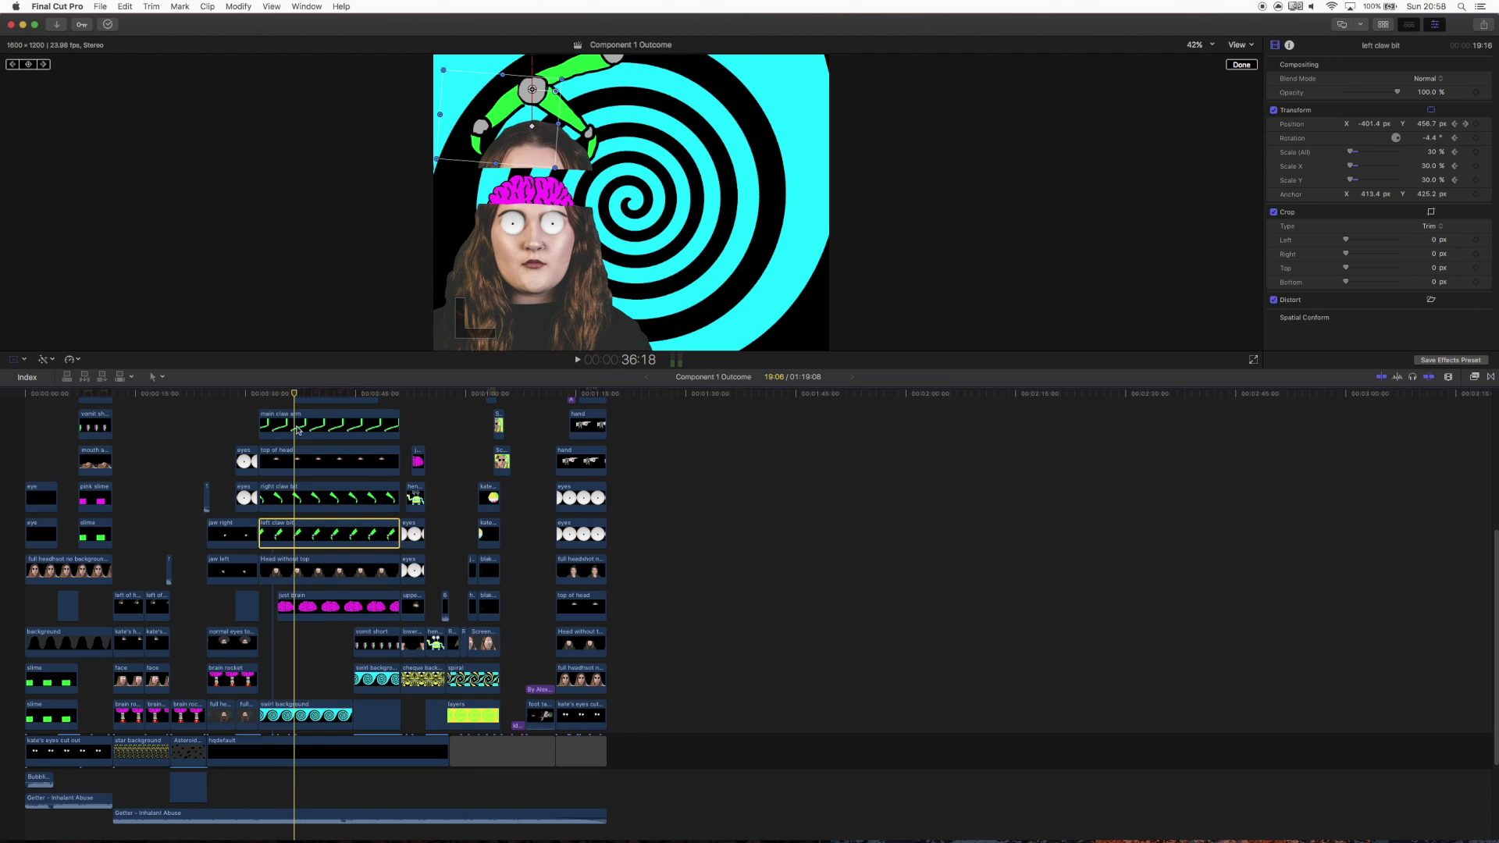
Step: Temporarily disable the top of head clip at 34:08 to expose the brain layer, and scrub the head lift to 36:18
scroll(295, 438, up, 5)
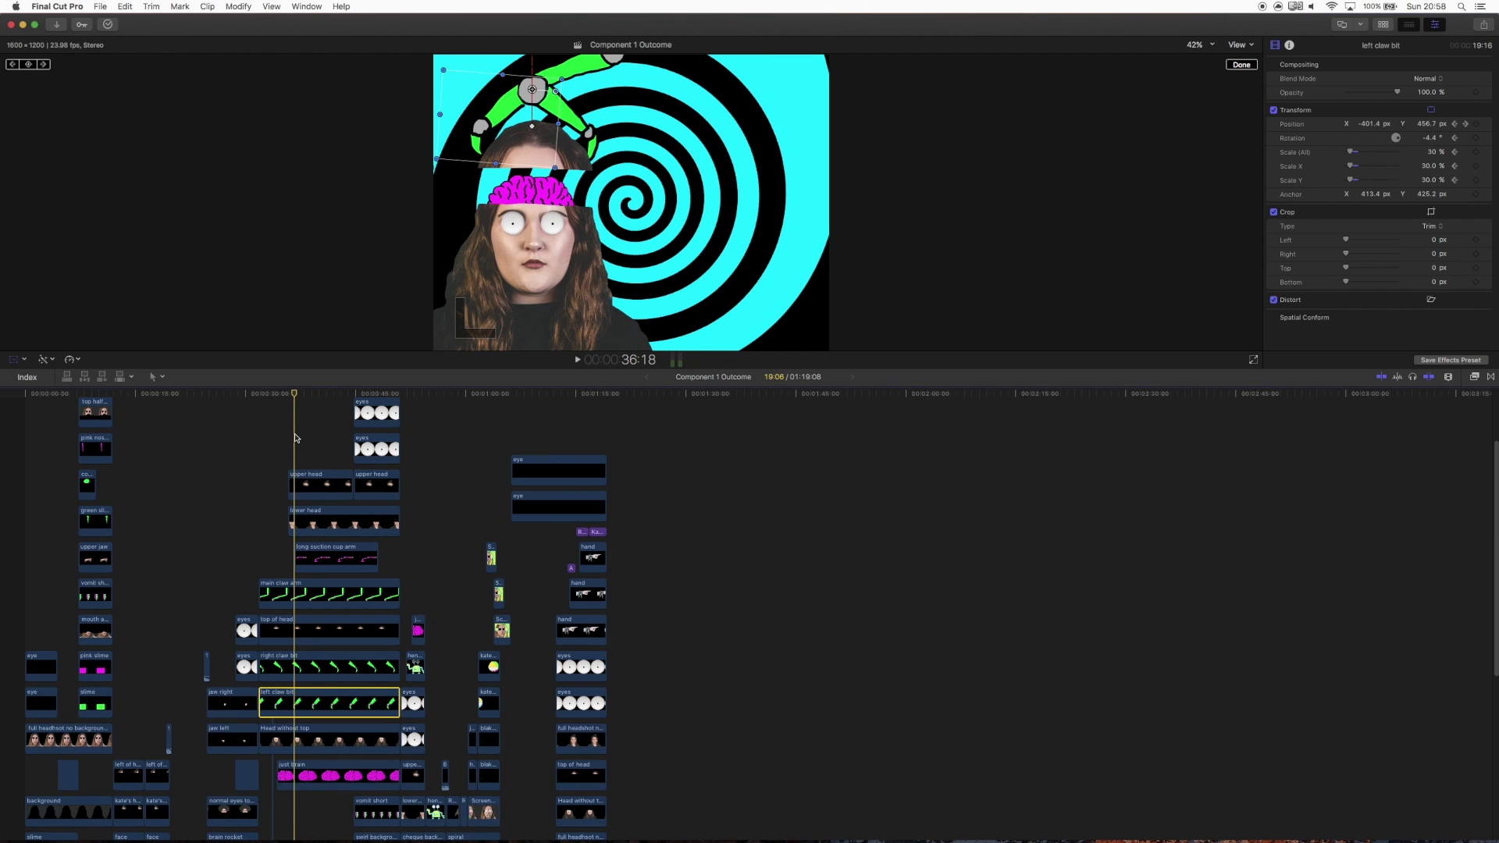
mouse_move(295, 396)
mouse_down()
mouse_move(260, 405)
mouse_move(273, 412)
mouse_up()
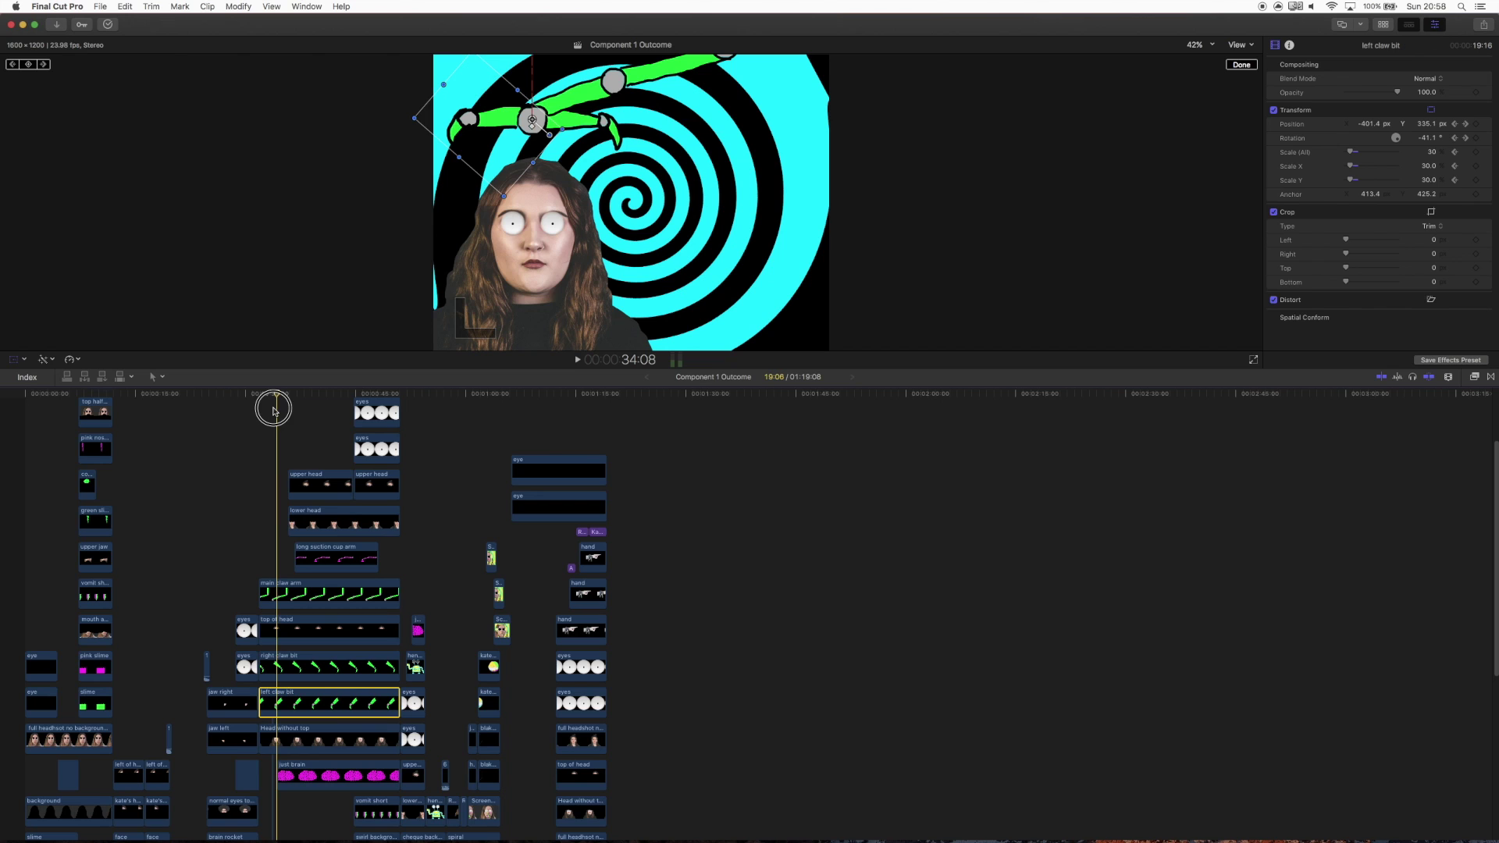
click(278, 631)
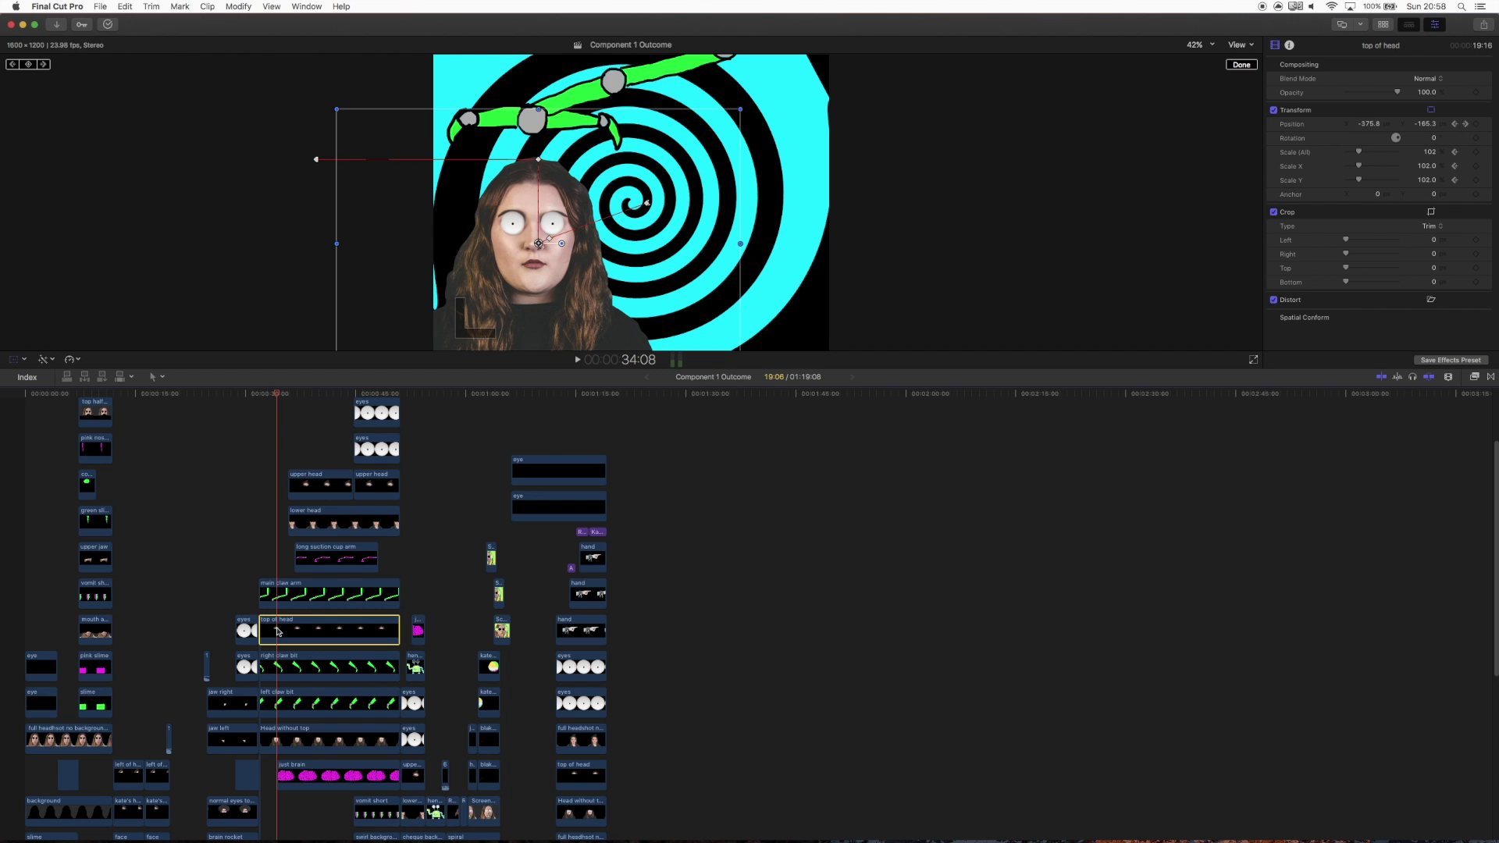
key(v)
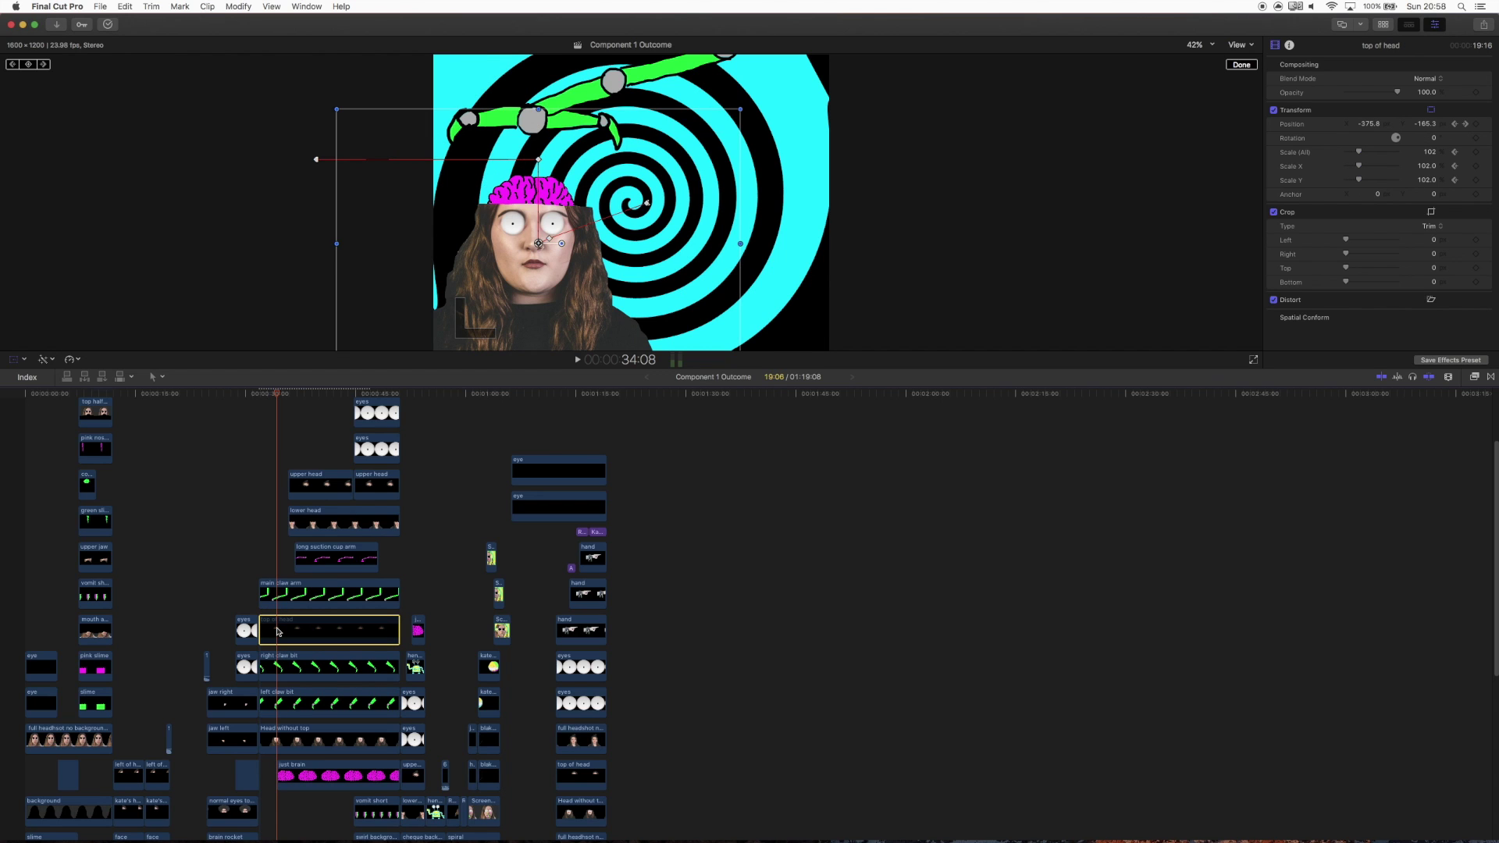
key(v)
drag(260, 399, 294, 420)
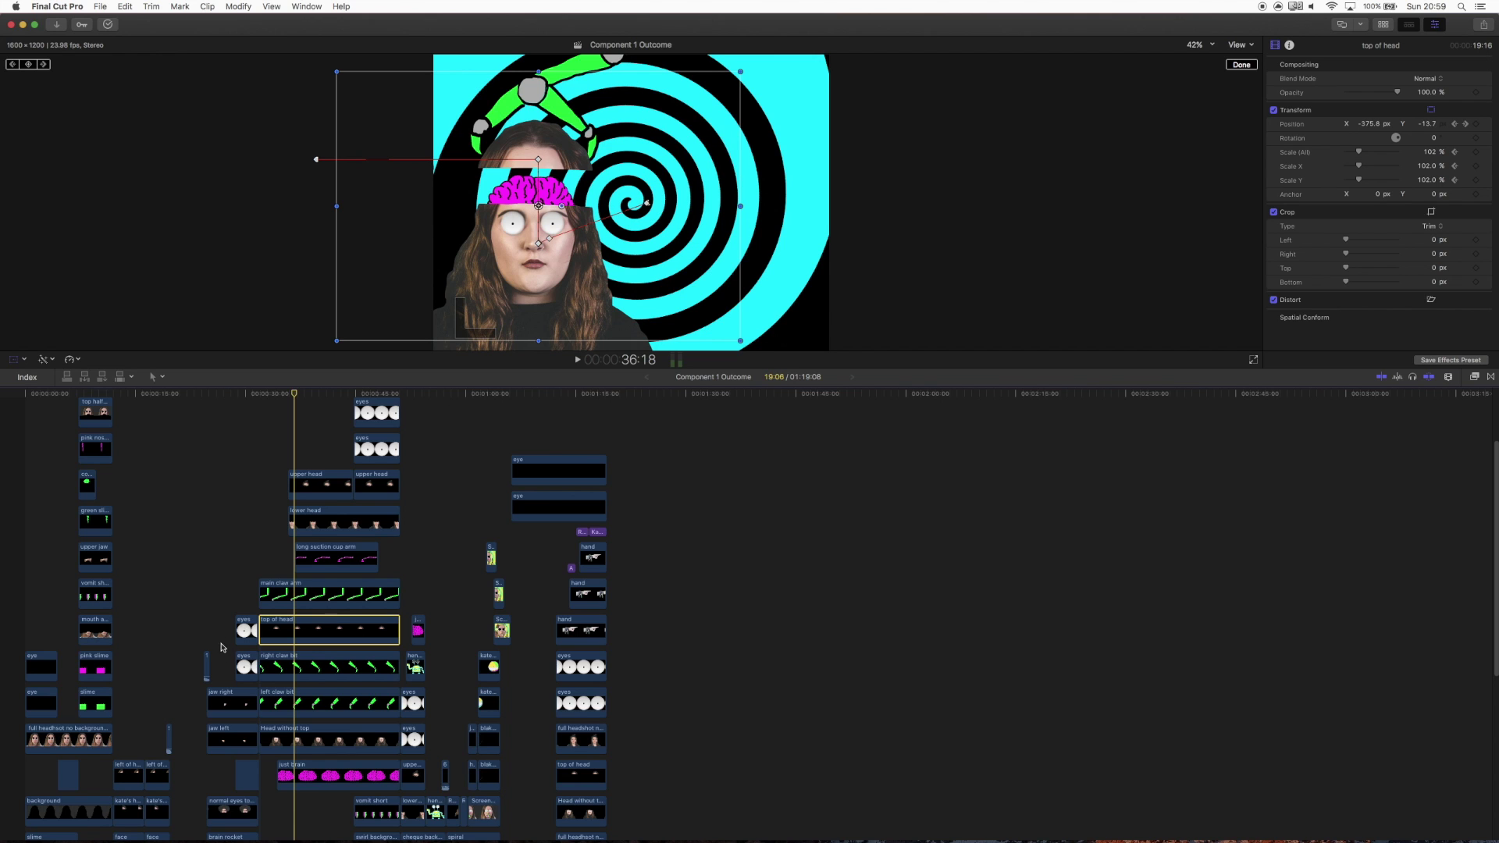
Step: Select the six clips from main claw arm down to just brain, and enlarge the viewer preview to 58%
scroll(227, 632, down, 2)
drag(278, 542, 304, 761)
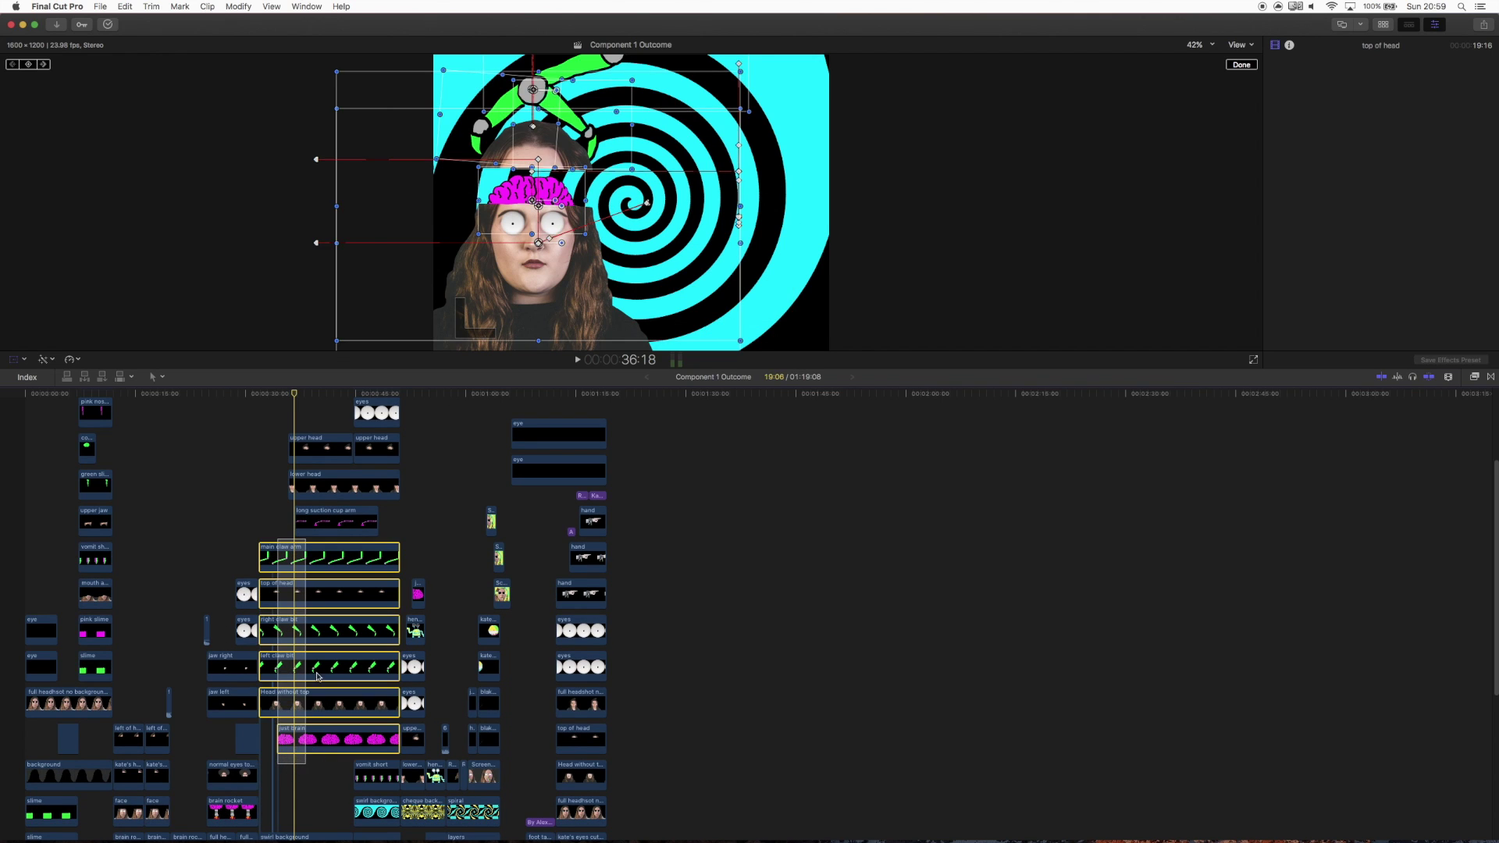
drag(318, 676, 319, 672)
scroll(334, 515, up, 5)
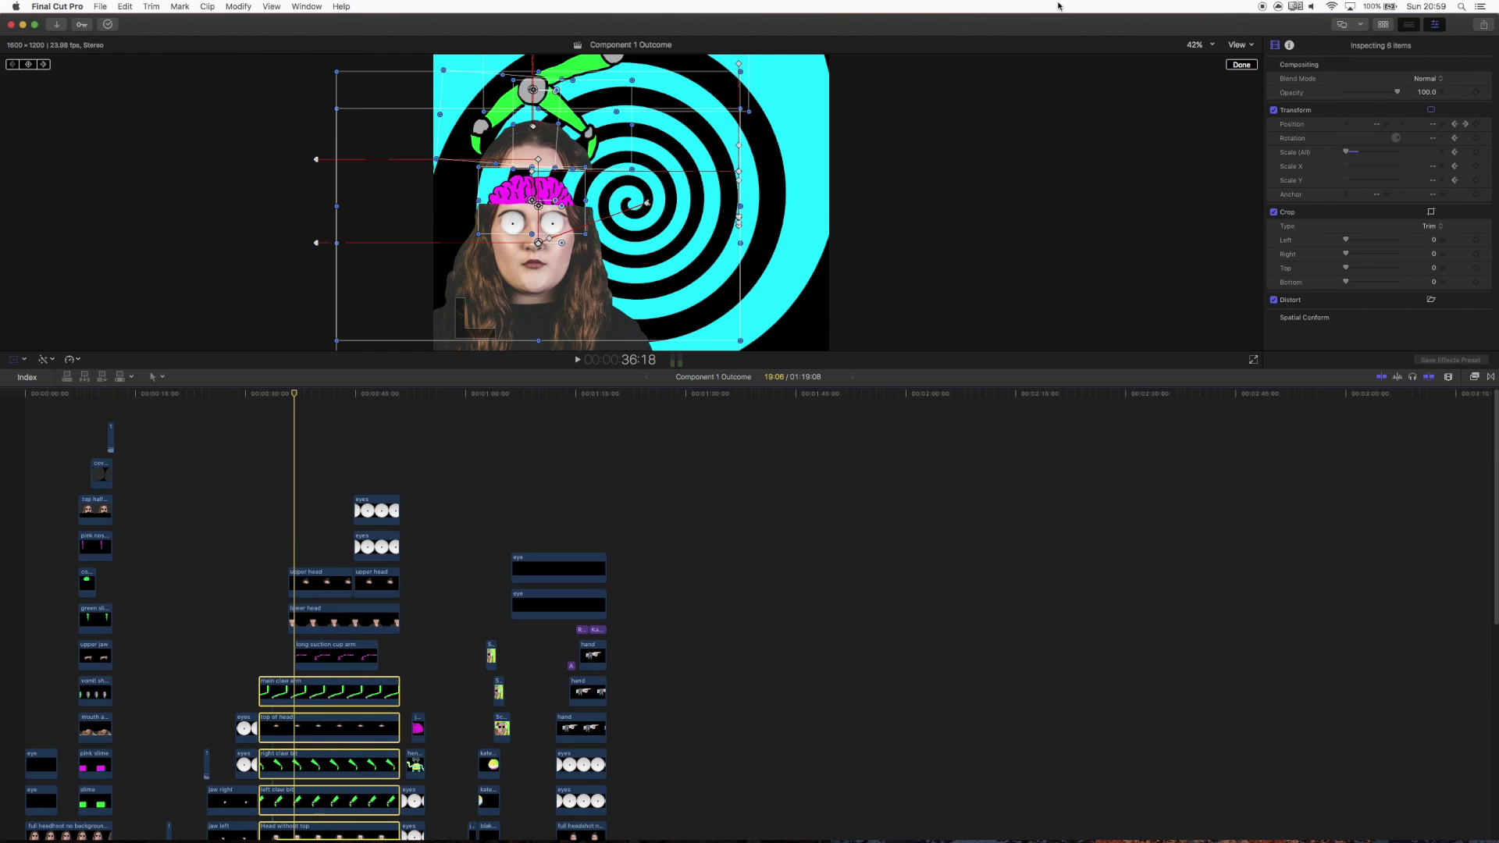
drag(907, 374, 906, 479)
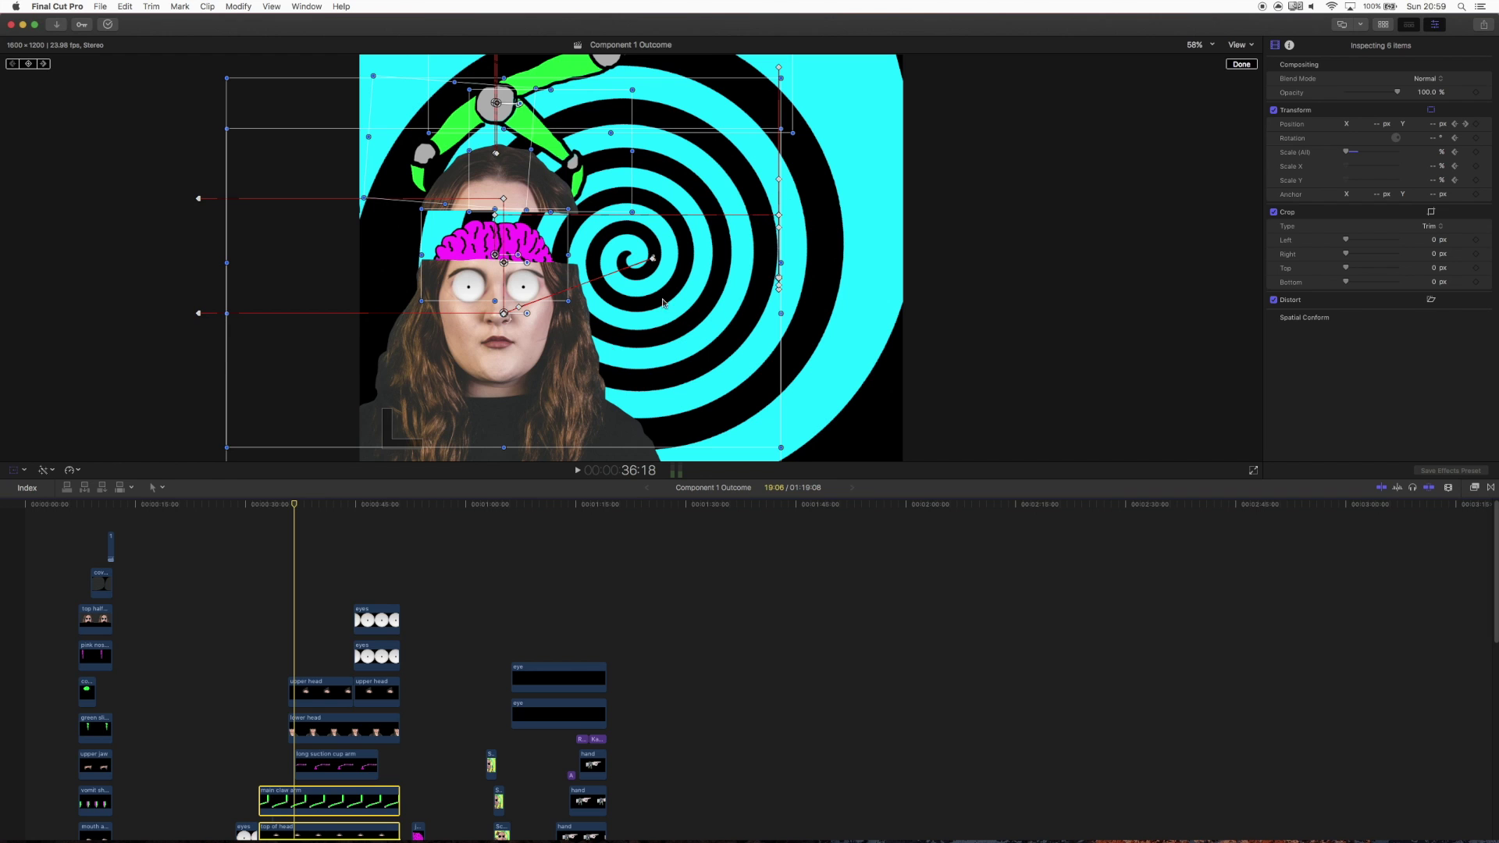
Step: Scrub from 36:18 through the second brain removal at 41:23 and the coloured swirl at 46:15 to 48:05
drag(295, 507, 333, 508)
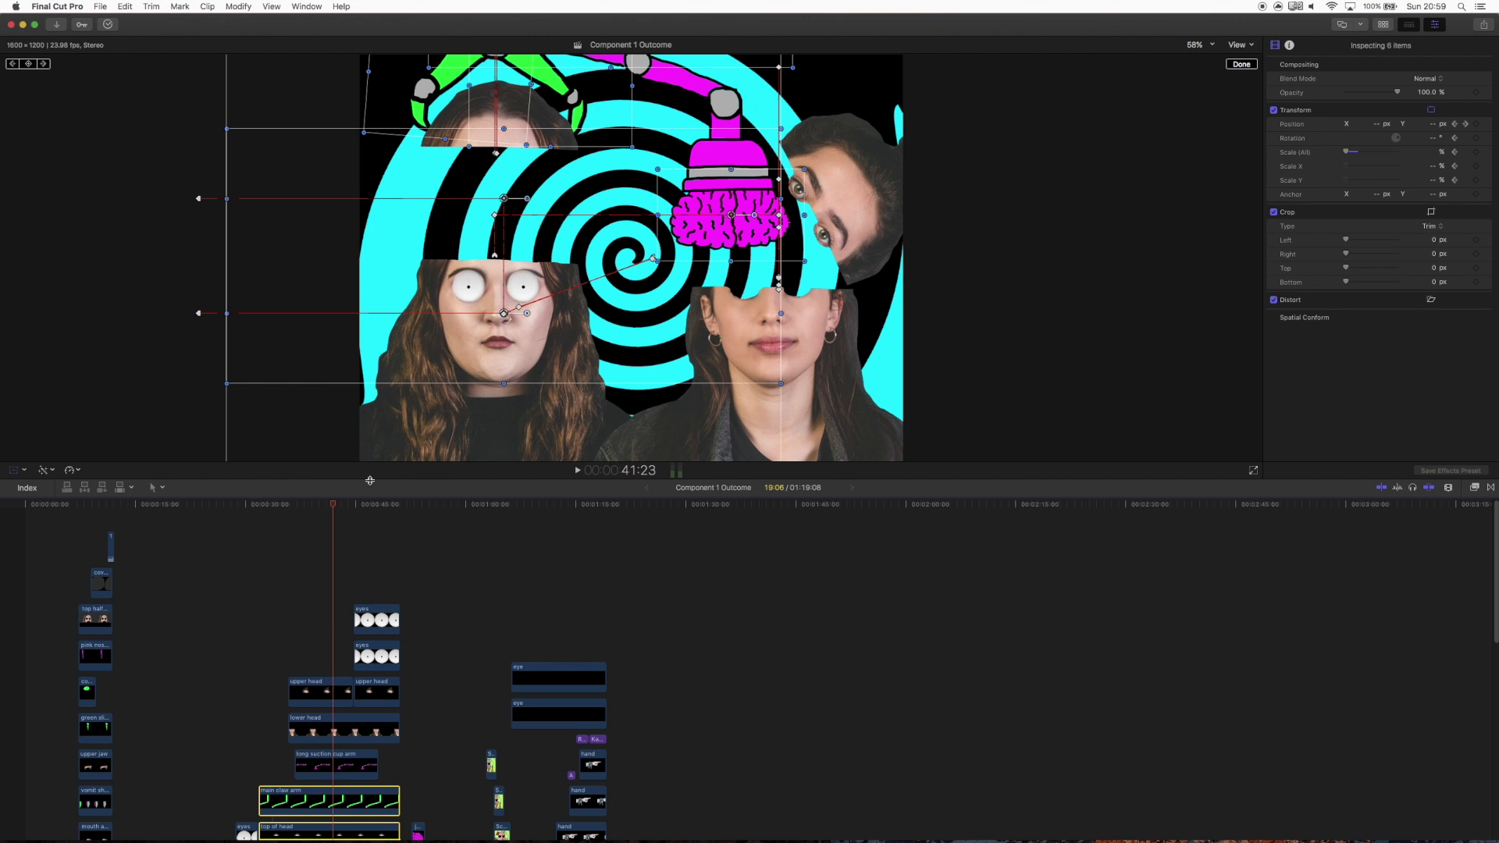
mouse_move(335, 508)
mouse_down()
mouse_move(308, 505)
mouse_move(365, 506)
mouse_up()
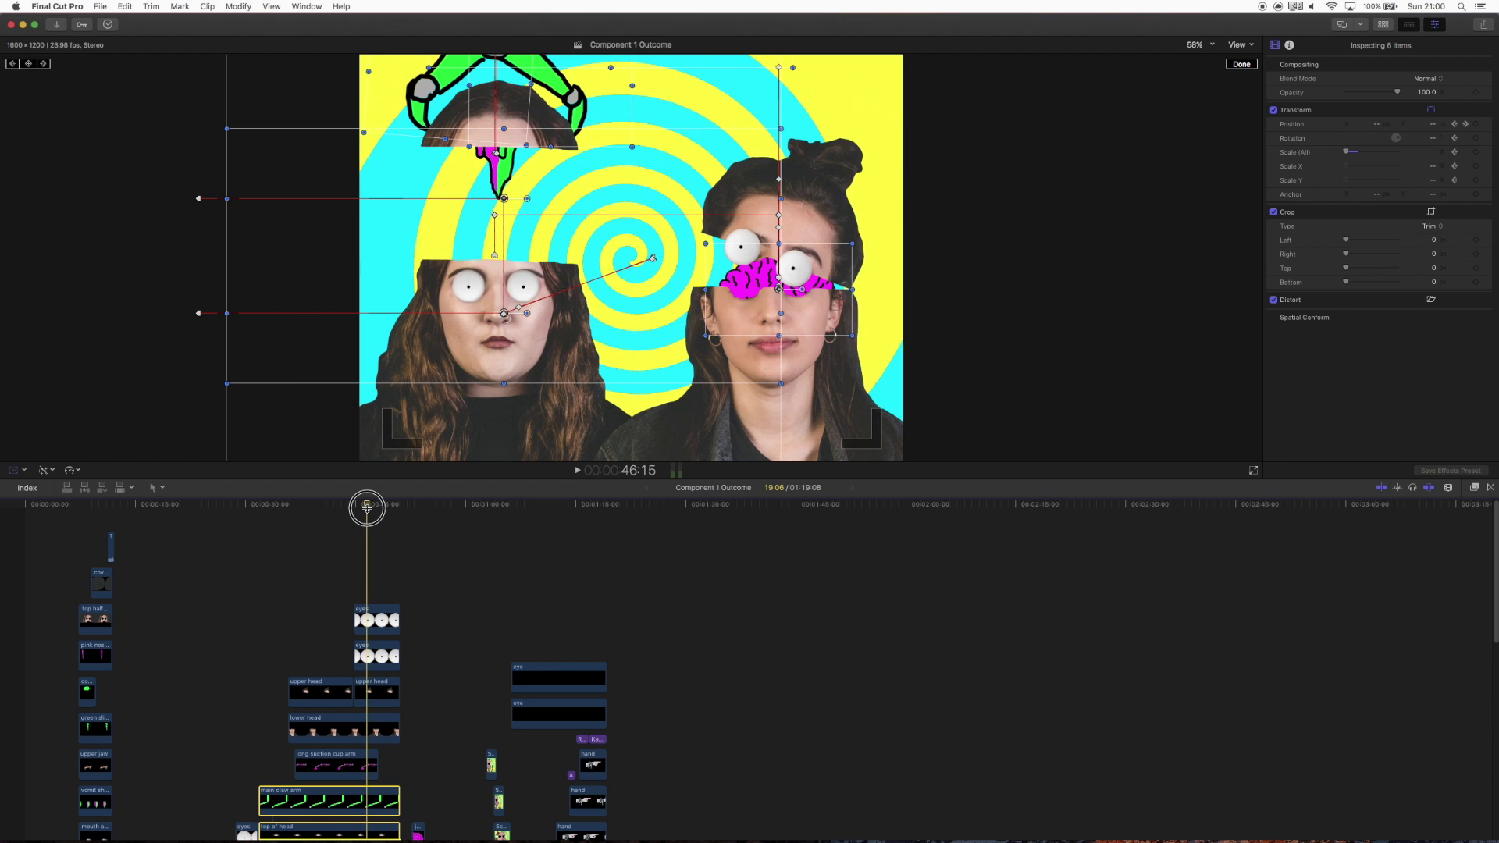
drag(368, 508, 379, 513)
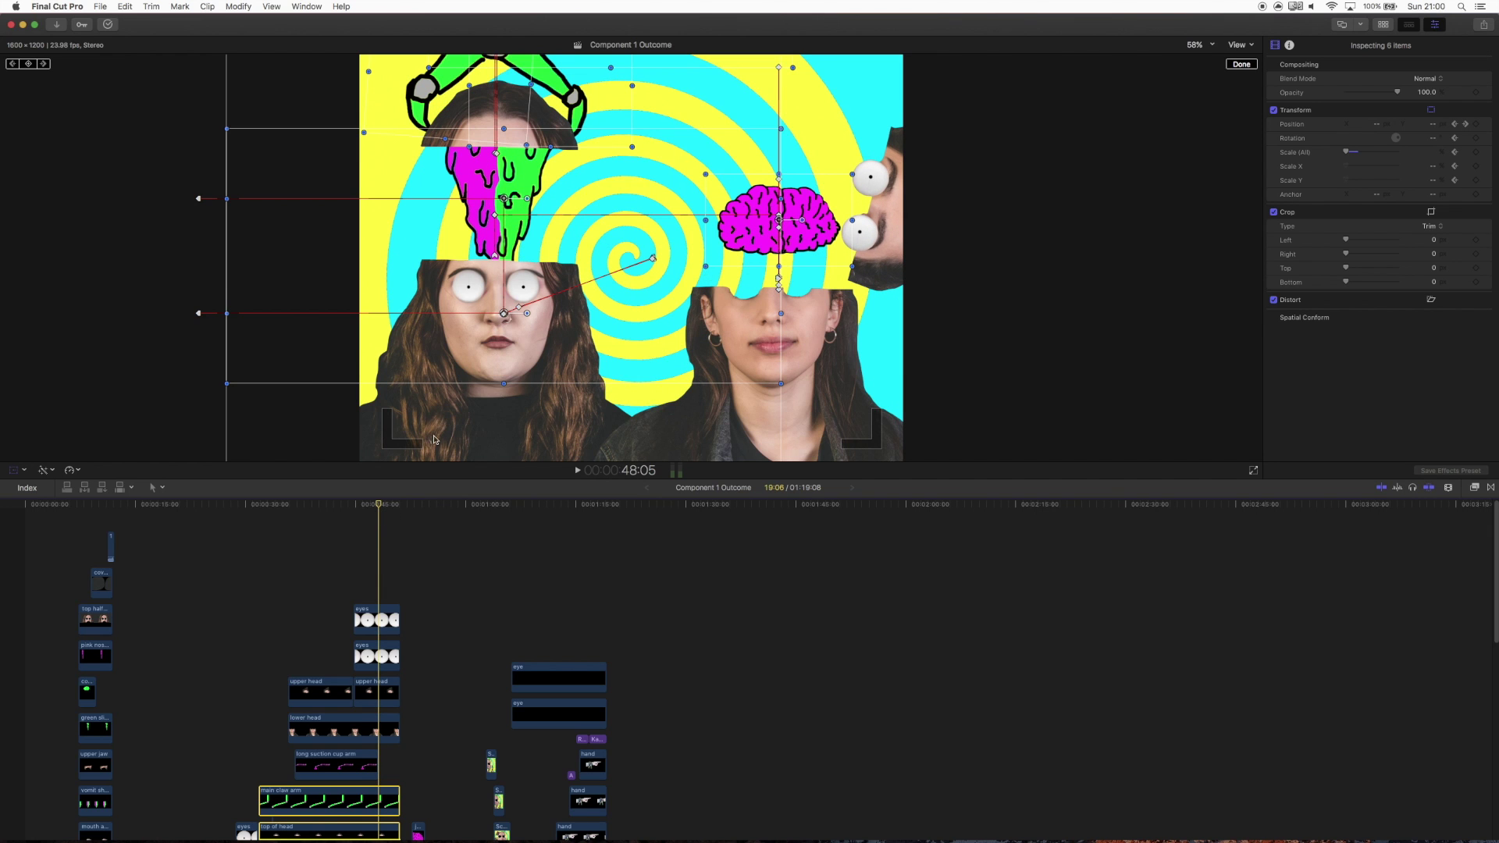
Step: Play the flashing swirl colours with the slime and second head past 48:08, and return to 34:08
drag(379, 505, 354, 509)
key(space)
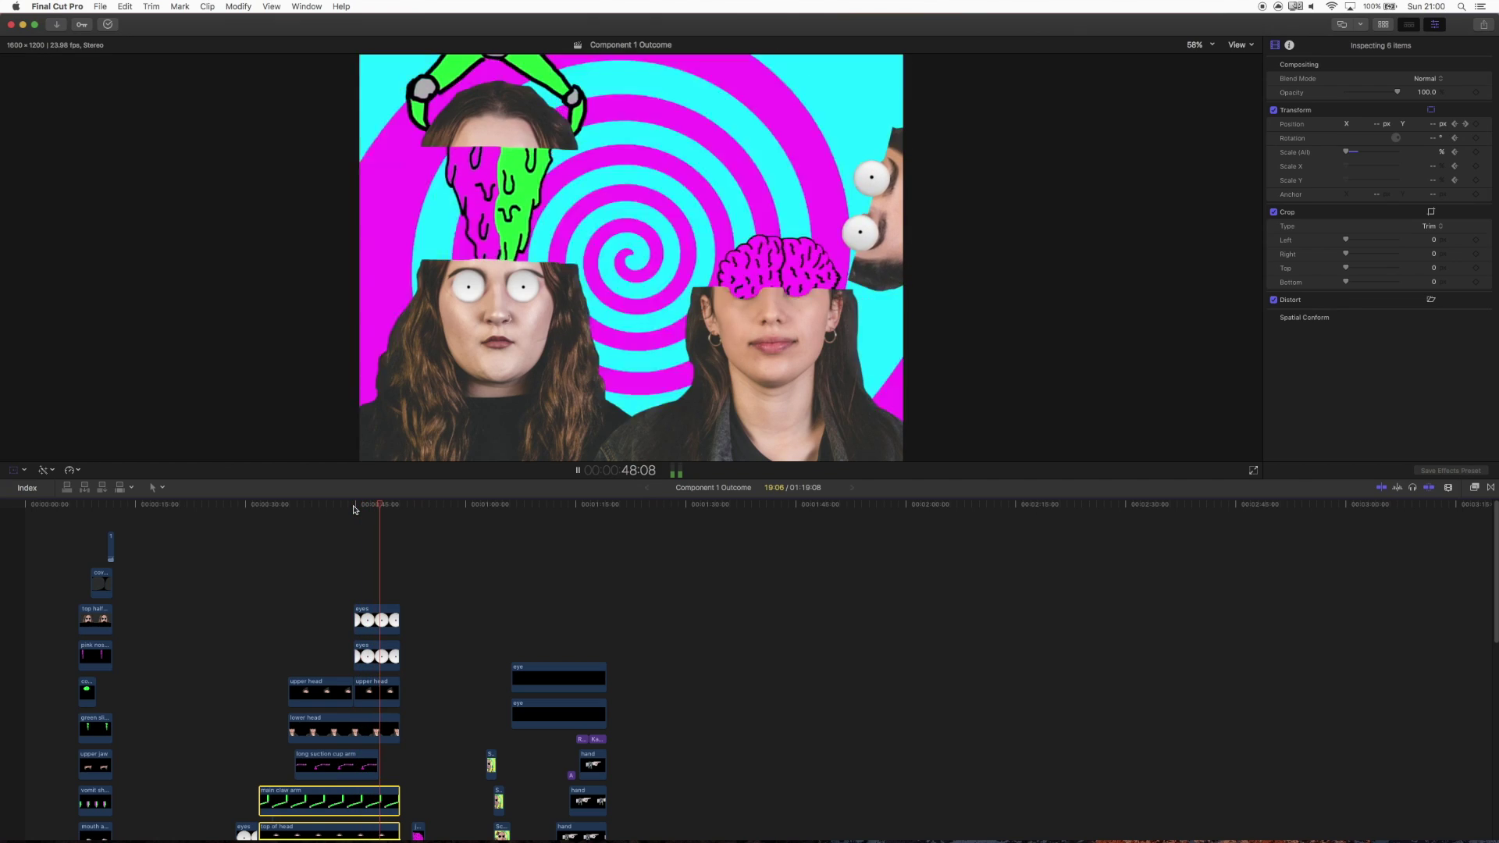
click(370, 505)
drag(370, 505, 271, 552)
Step: Select the swirl scene's stacked clips from 34:08 to its end, from the upper layers down to the audio track
scroll(279, 642, down, 2)
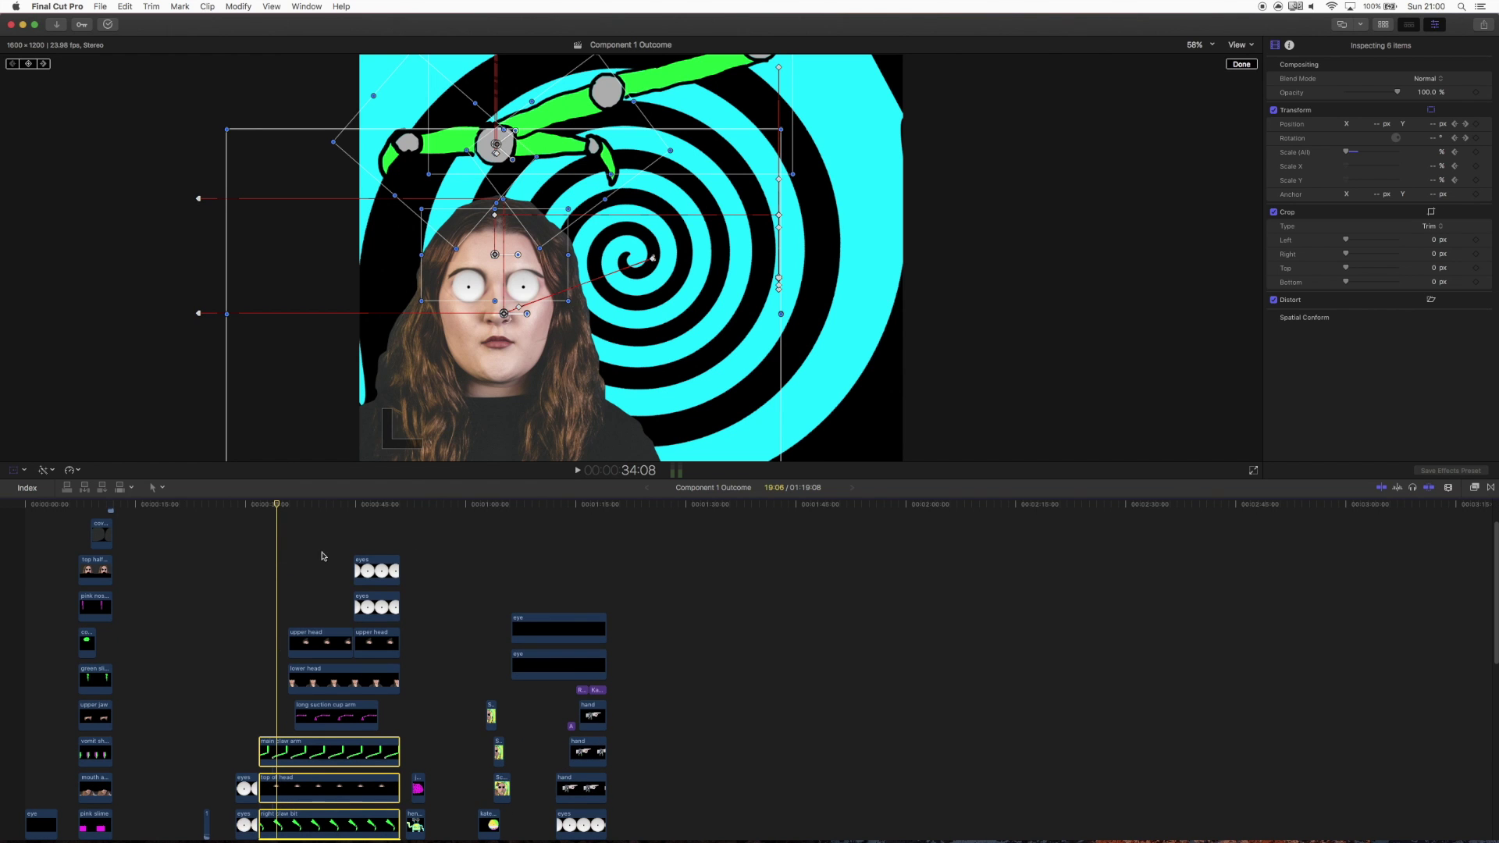
scroll(277, 668, down, 4)
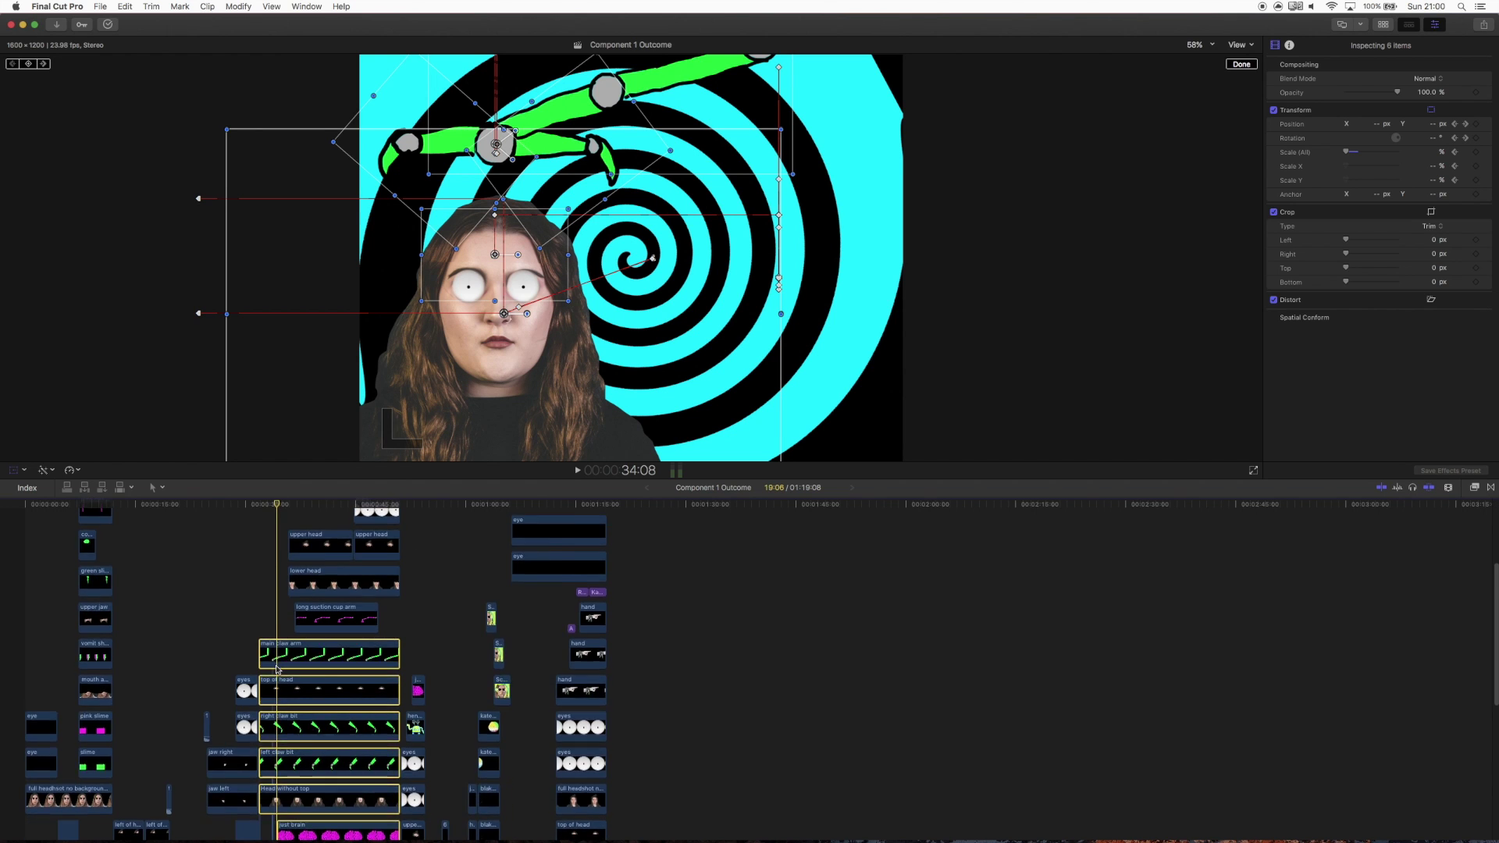
scroll(277, 669, down, 5)
scroll(278, 669, up, 4)
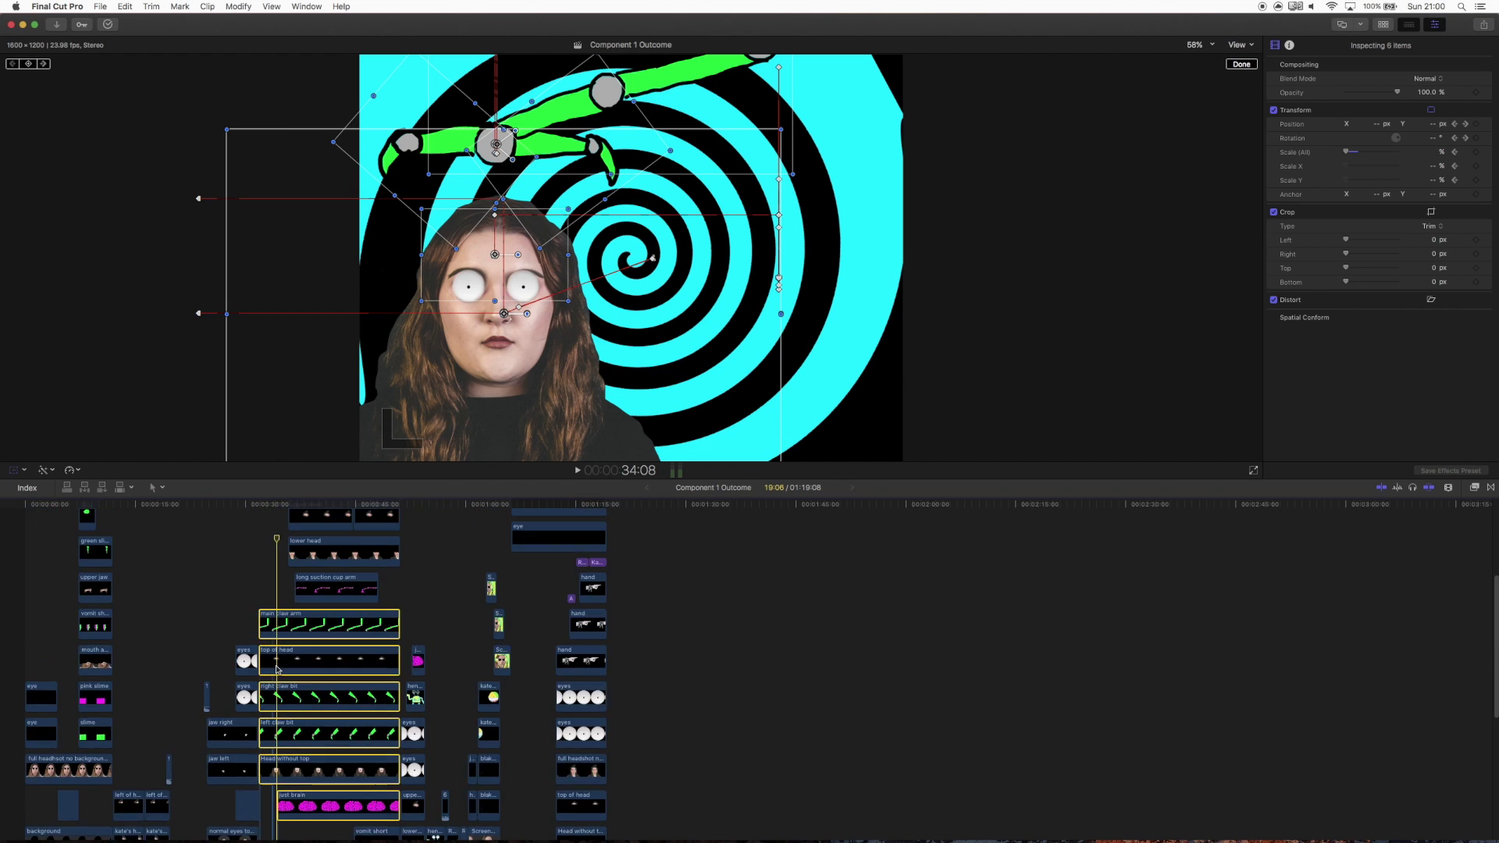
scroll(277, 669, up, 7)
drag(277, 565, 396, 757)
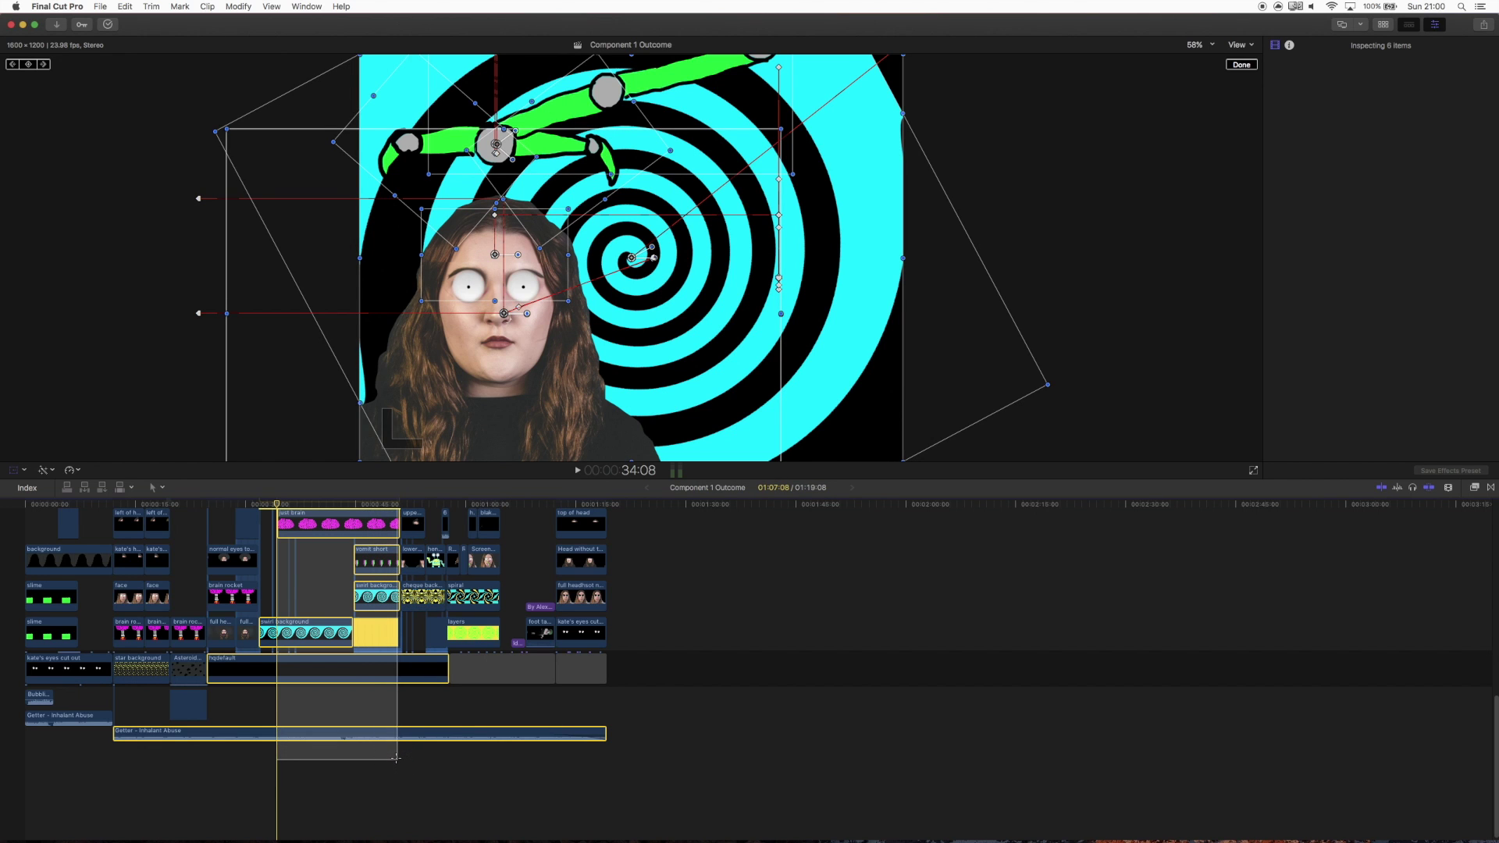
drag(367, 647, 363, 632)
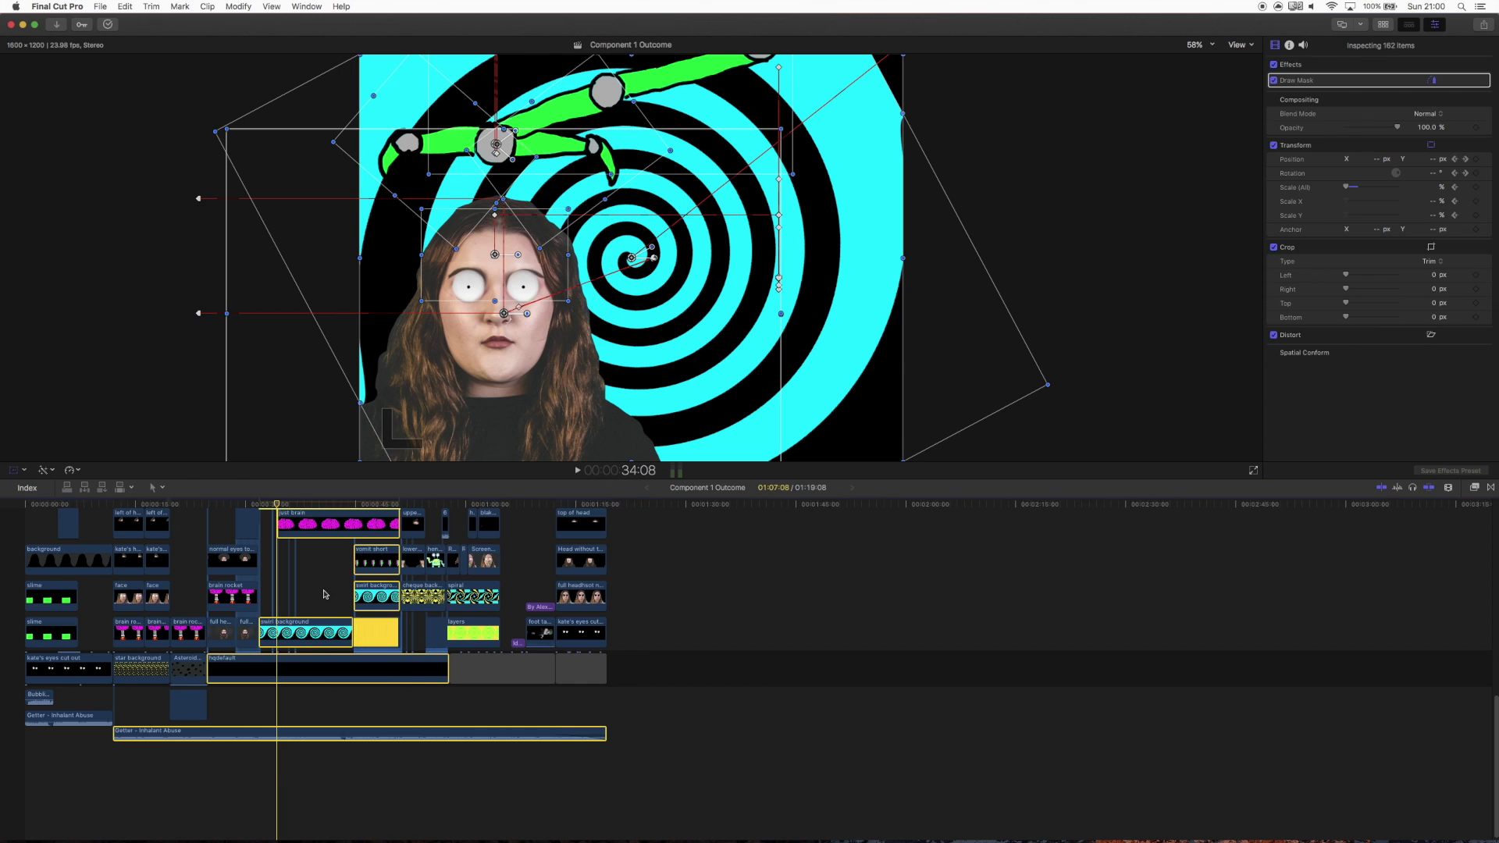
Step: Scrub the swirl scene from 34:08 back to its start at 31:21 with its stacked layers in view
scroll(335, 609, up, 3)
scroll(307, 653, up, 5)
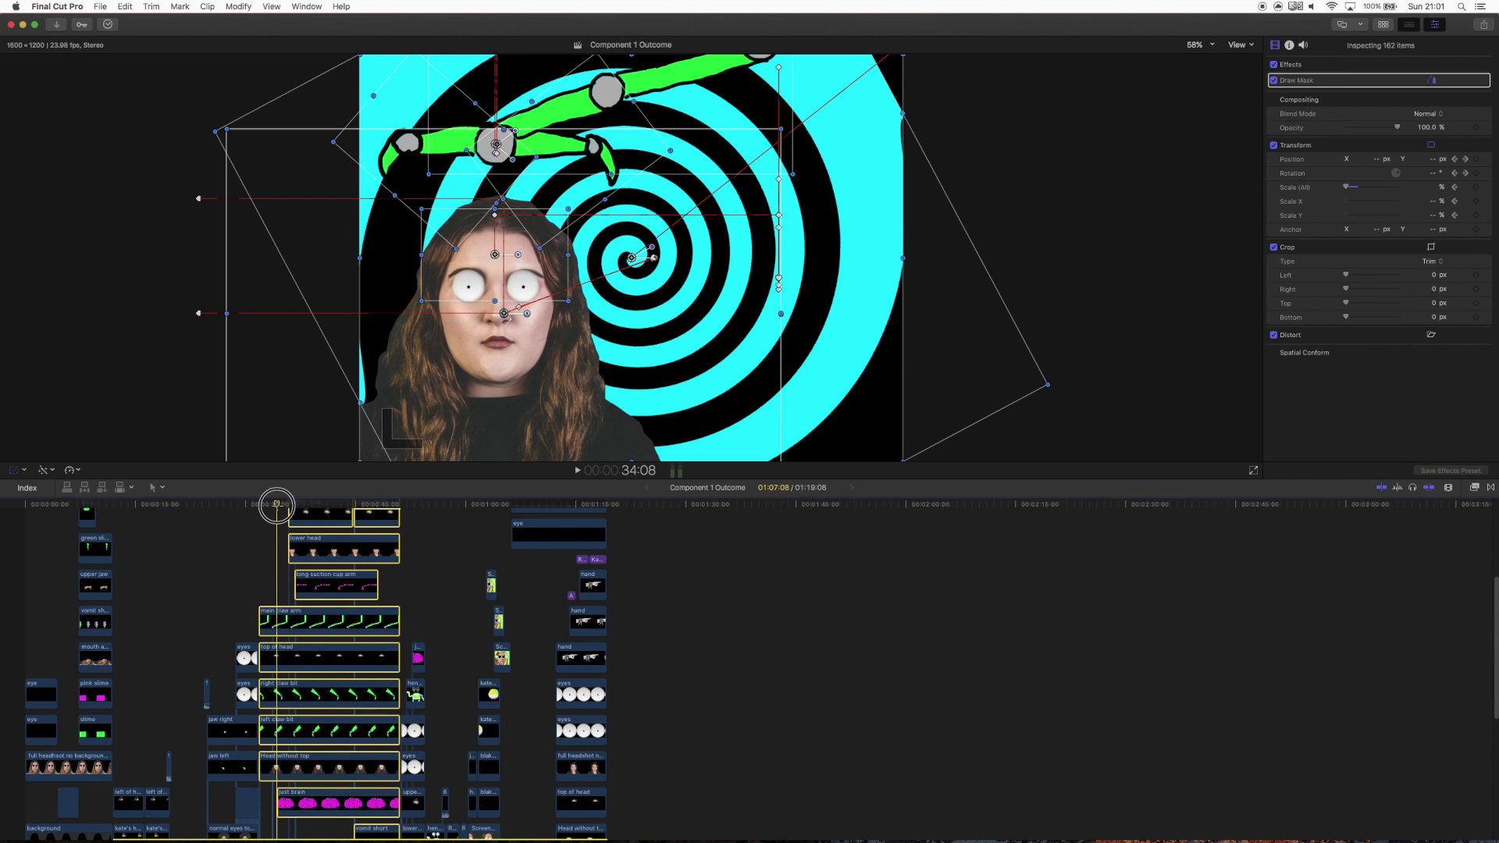
drag(270, 513, 395, 515)
drag(272, 508, 263, 508)
click(514, 480)
scroll(320, 642, down, 5)
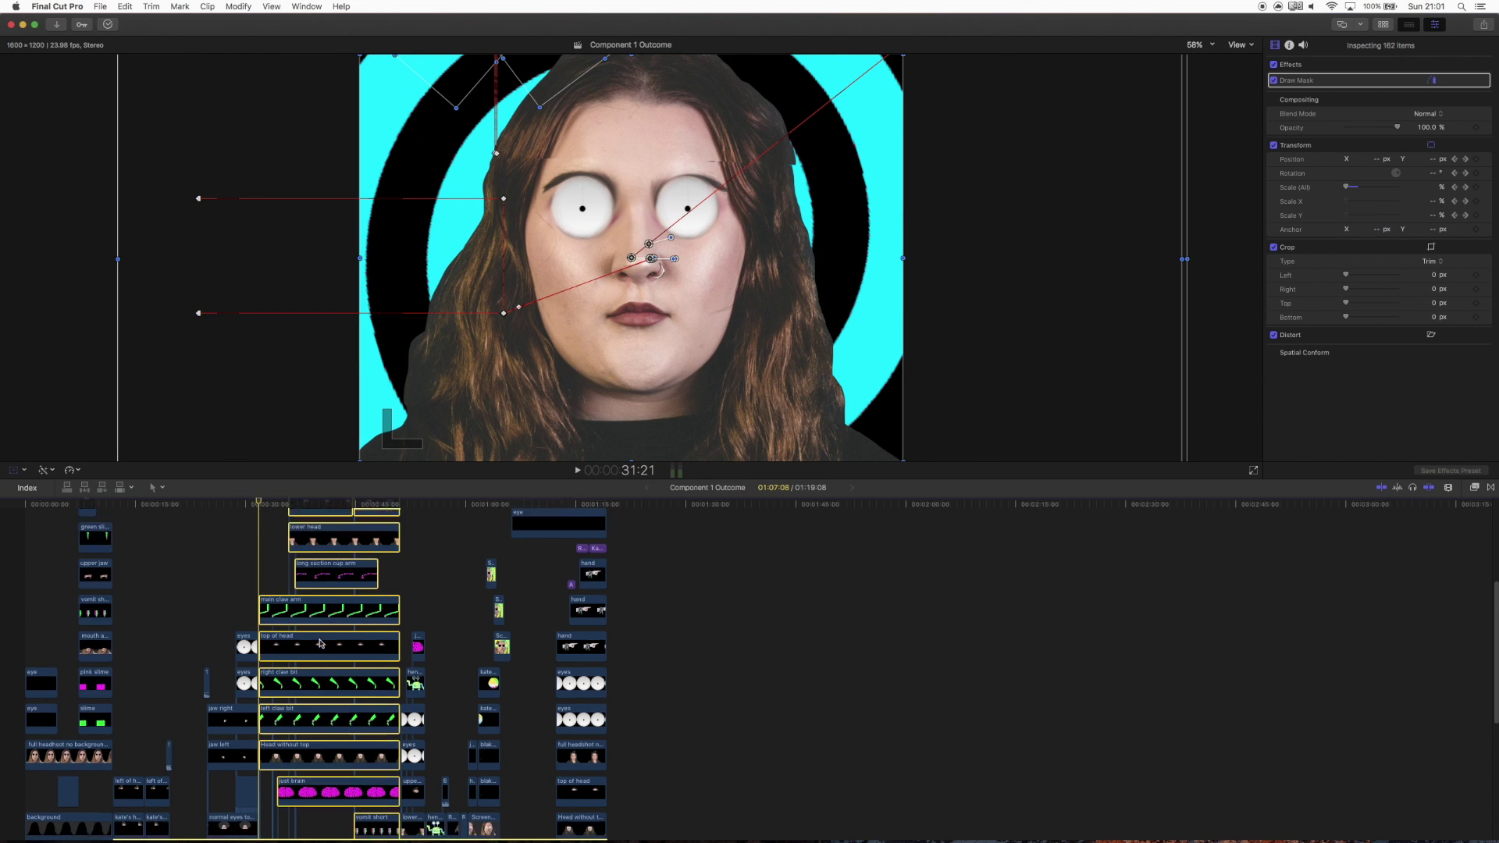
Step: Scrub forward to 44:19 and select the two eyes clips and the second upper head clip beneath them
click(311, 713)
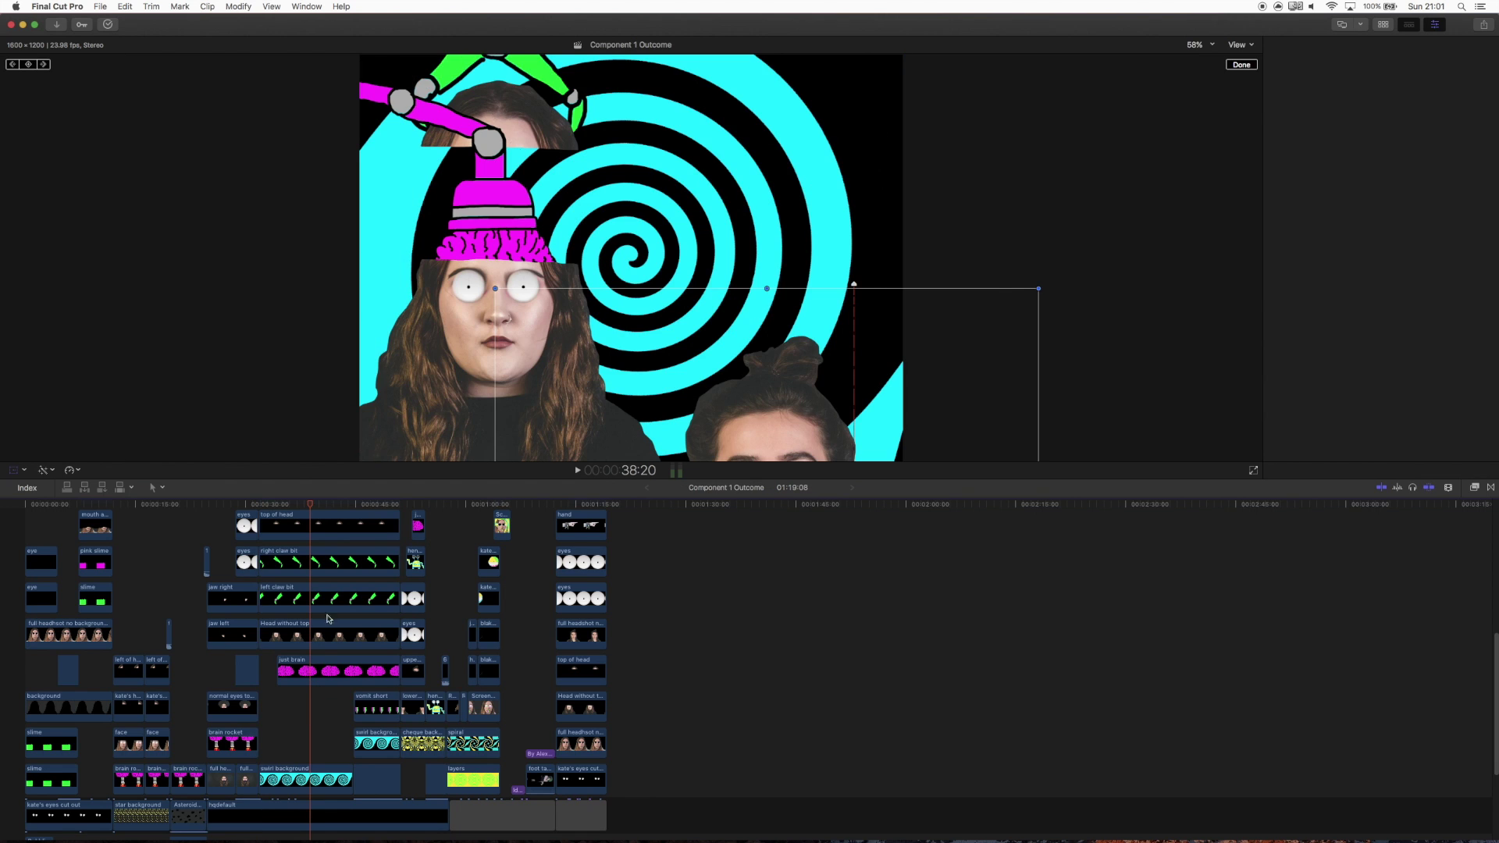
click(328, 505)
mouse_move(328, 505)
mouse_down()
mouse_move(301, 506)
mouse_move(351, 512)
mouse_up()
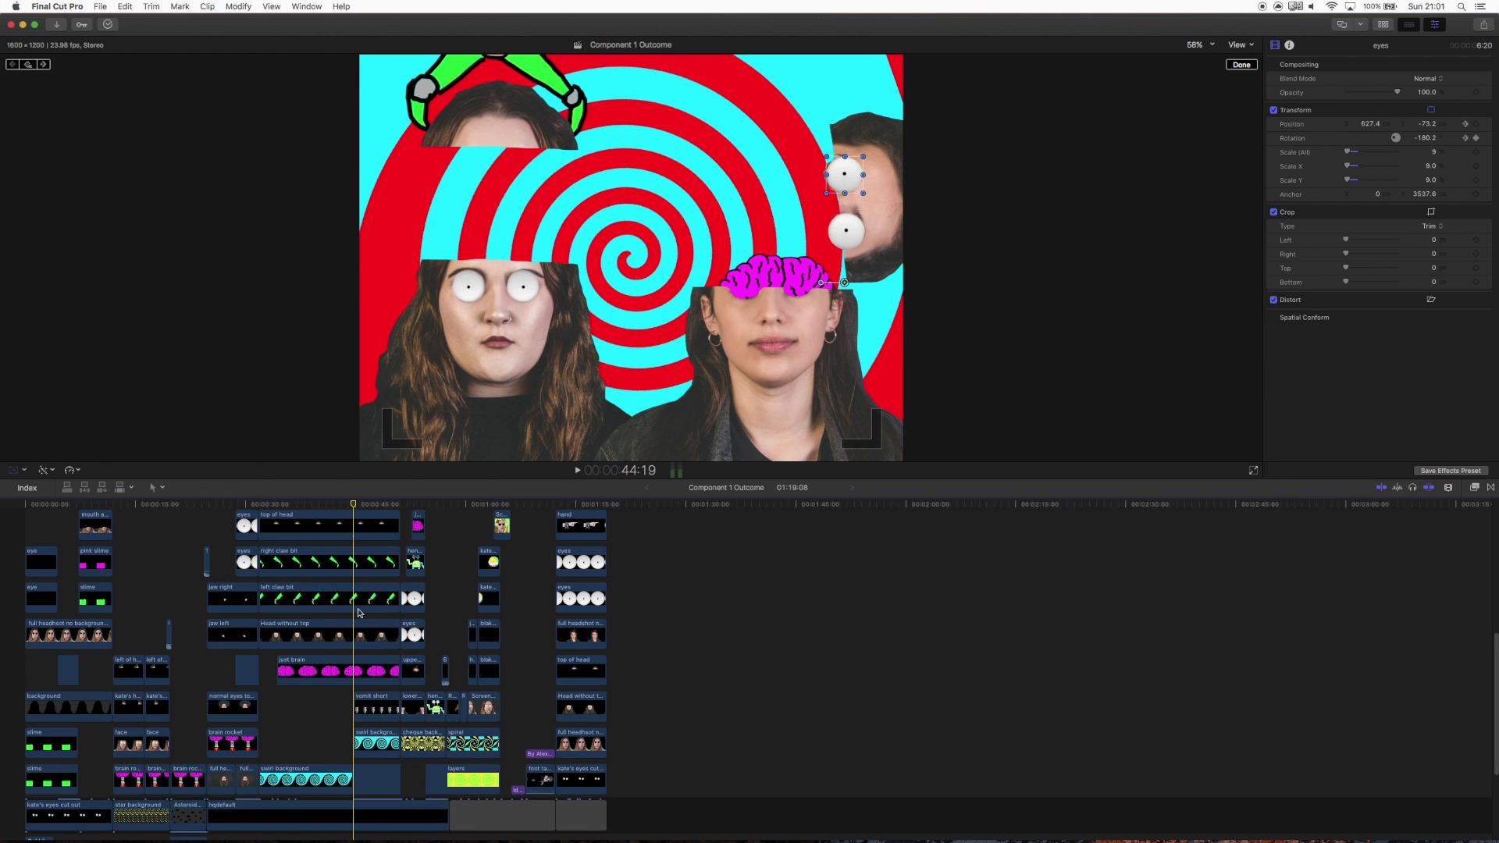
scroll(359, 612, up, 6)
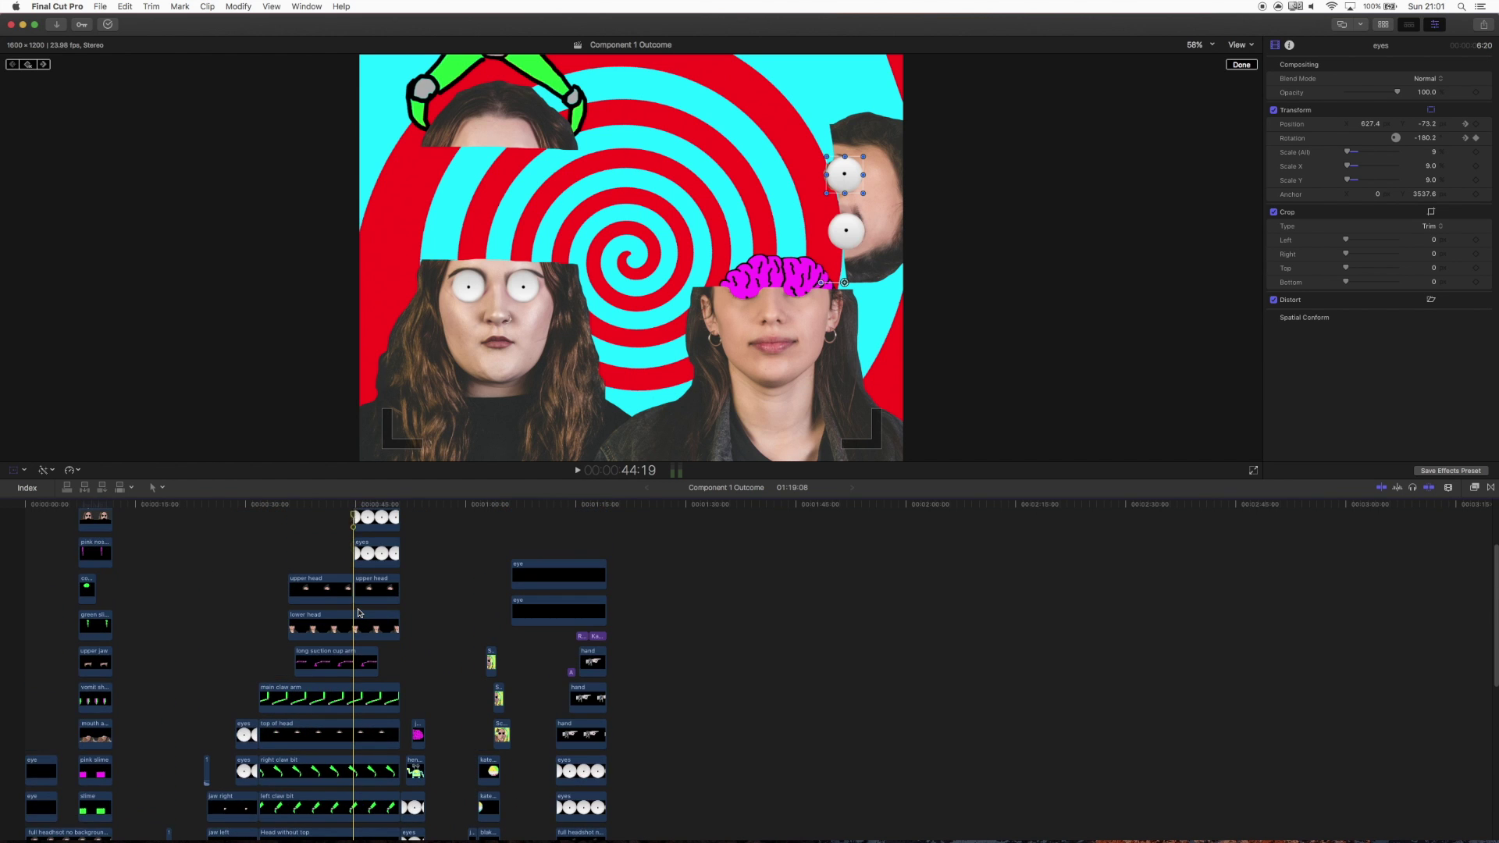
scroll(359, 612, up, 1)
drag(373, 523, 396, 636)
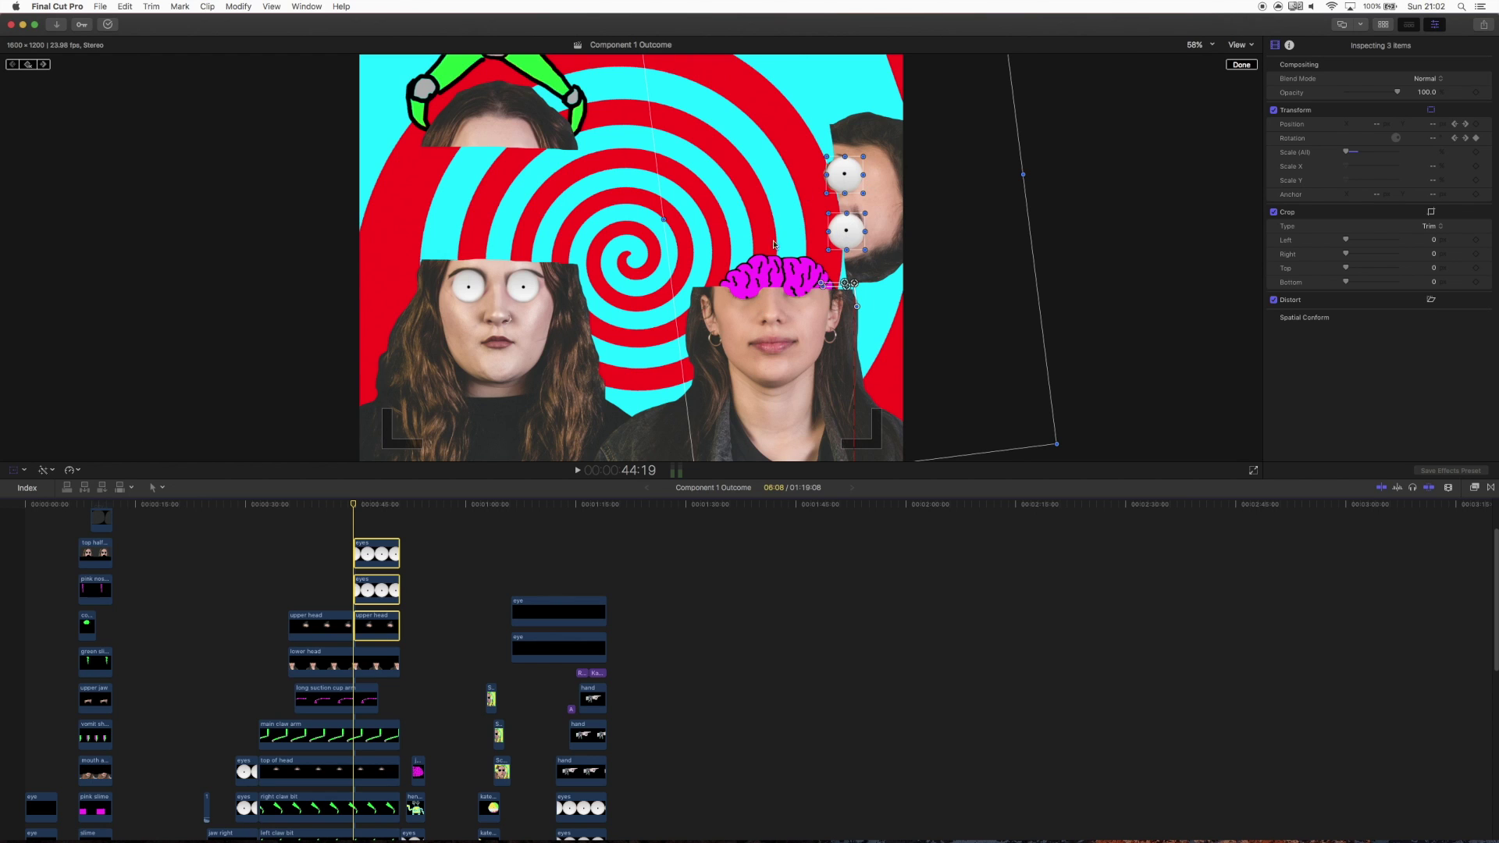
Step: Scrub to 46:15, where the slime starts dripping, and select the vomit short clip
click(359, 504)
mouse_move(359, 504)
mouse_down()
mouse_move(379, 513)
mouse_move(366, 512)
mouse_up()
scroll(363, 624, down, 3)
scroll(363, 625, down, 8)
click(371, 605)
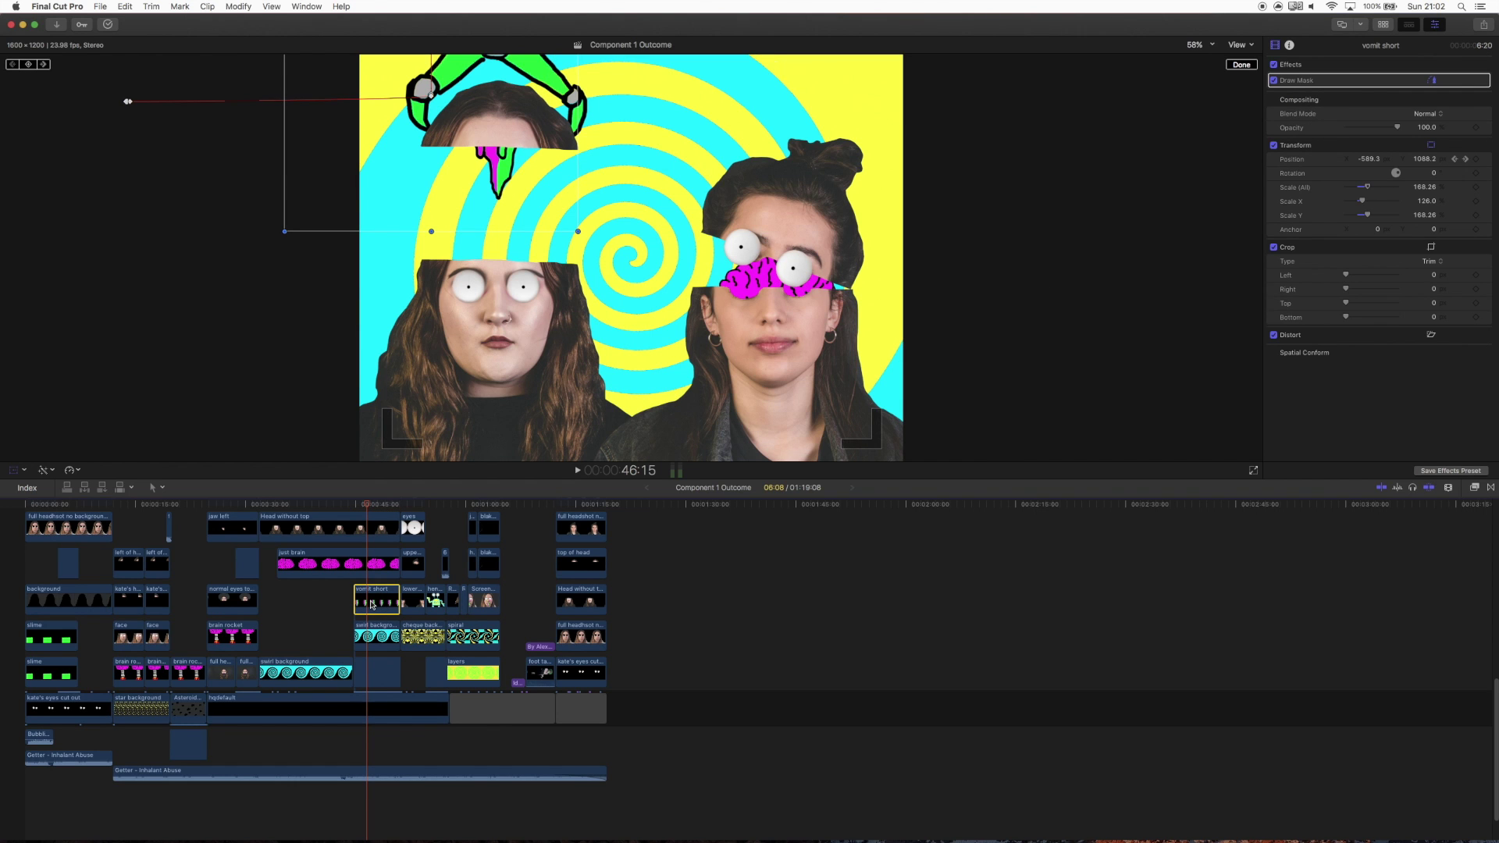
Step: Examine the vomit short clip's Draw Mask position keyframes by scrubbing between 46:20 and 49:15, ending at 49:02
scroll(371, 605, up, 1)
click(364, 506)
drag(363, 505, 390, 510)
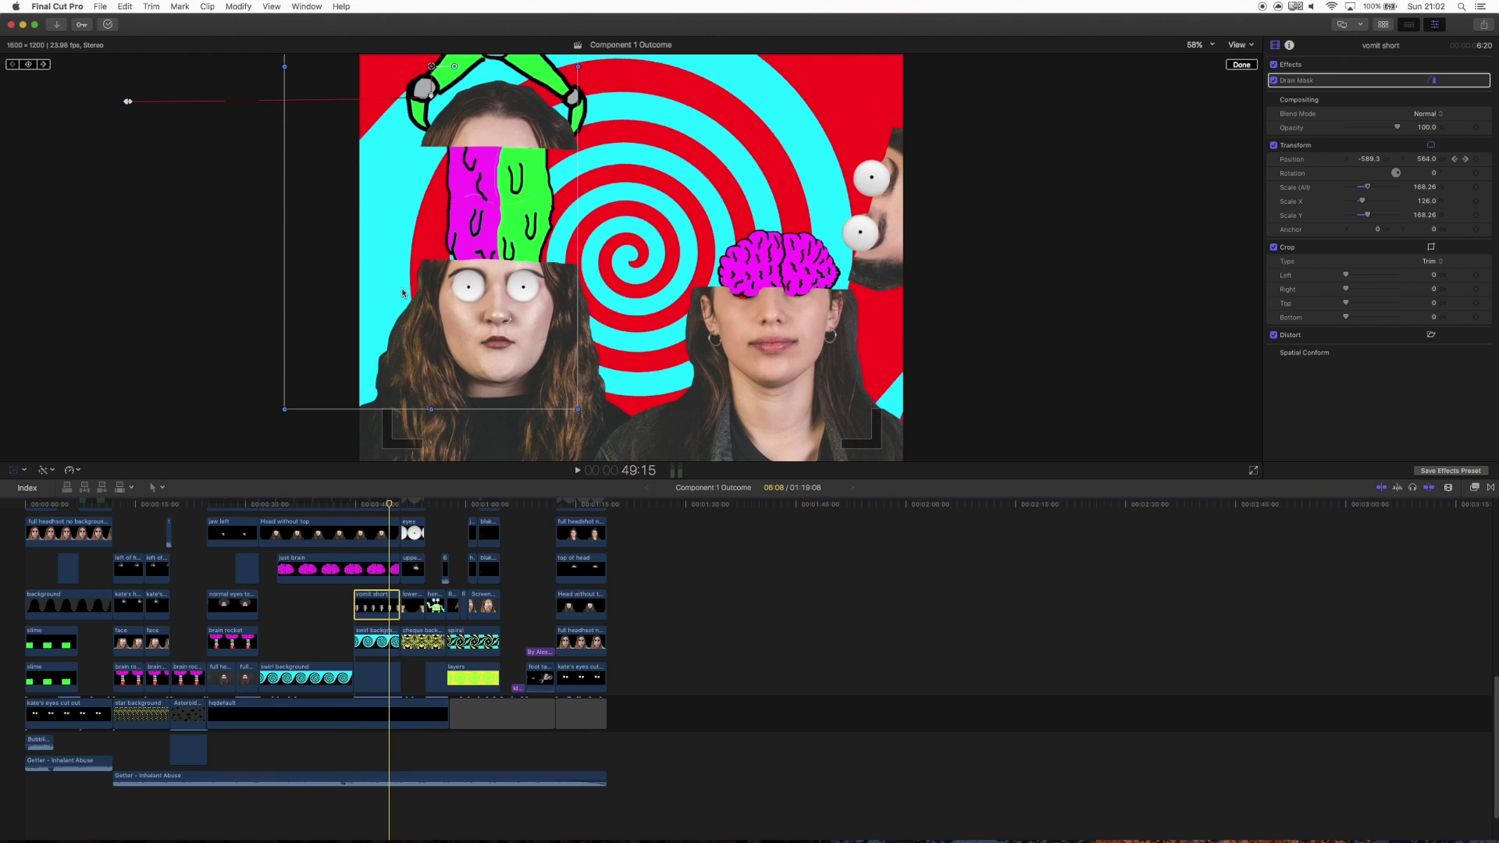
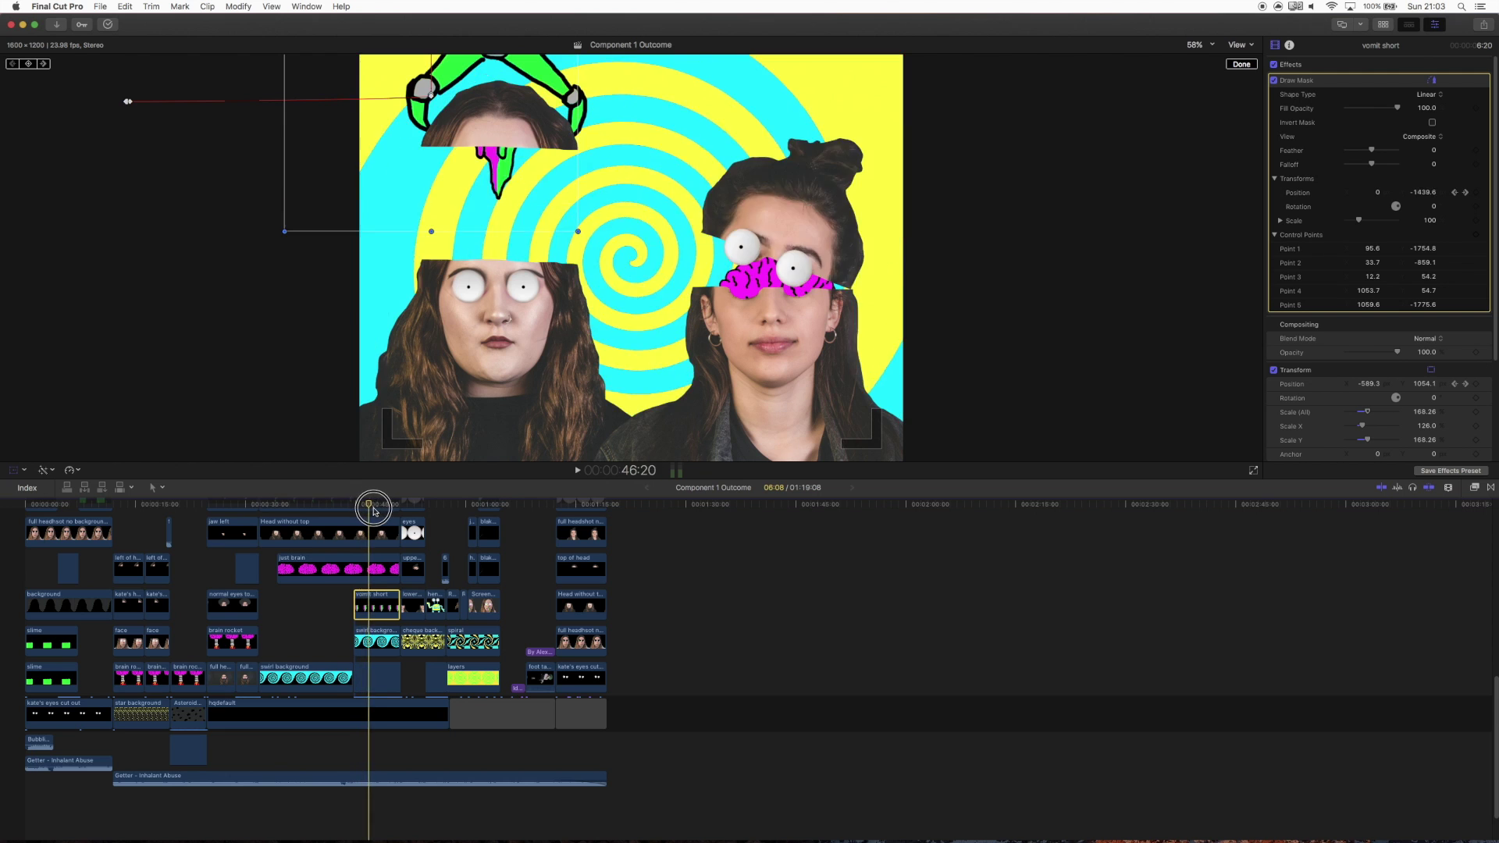
click(1425, 193)
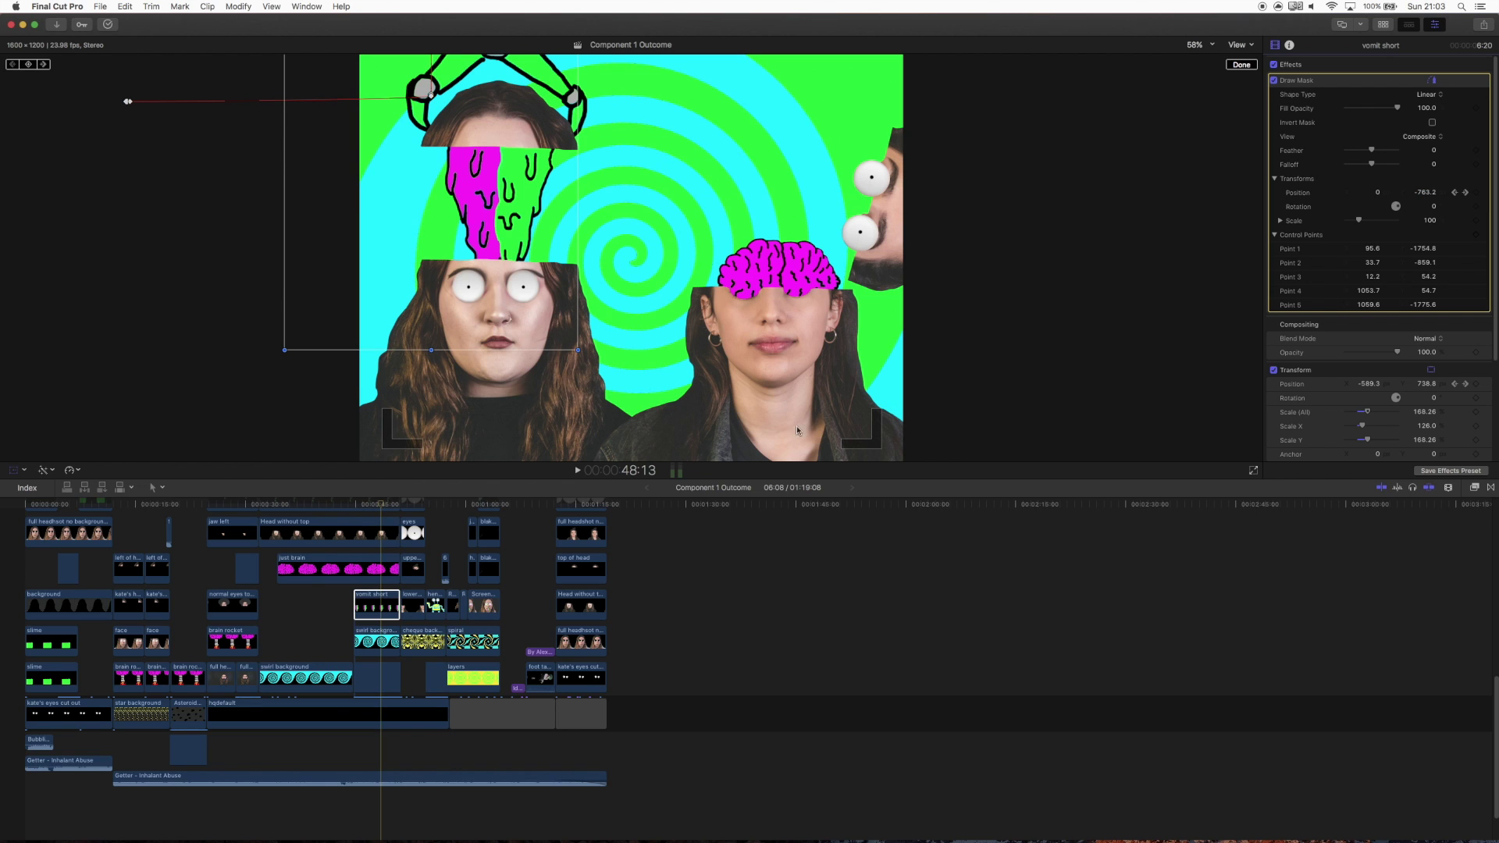
mouse_move(383, 504)
mouse_down()
mouse_move(369, 510)
mouse_move(380, 503)
mouse_up()
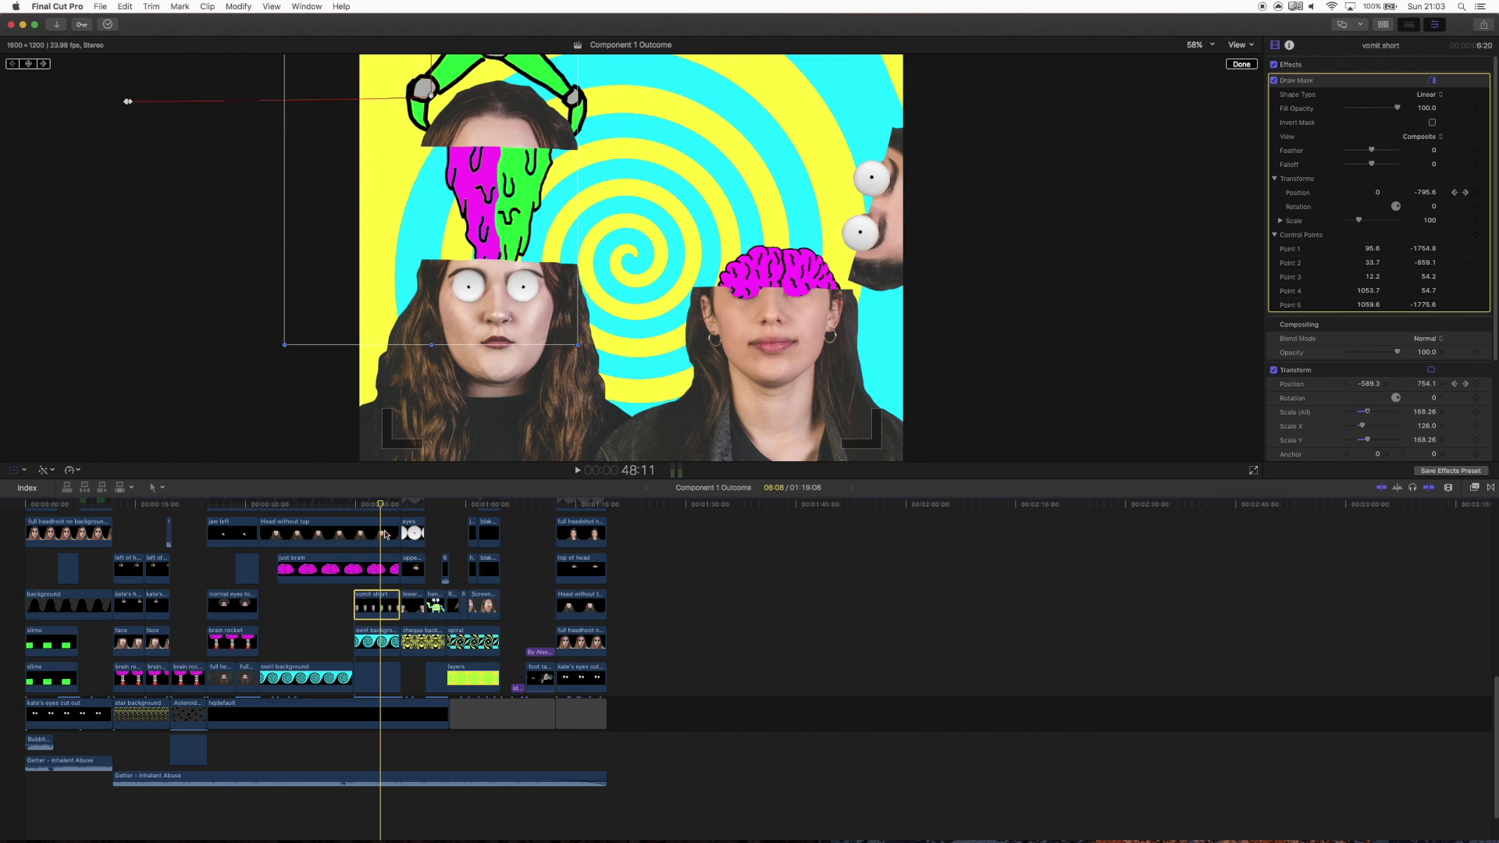
drag(380, 511, 384, 511)
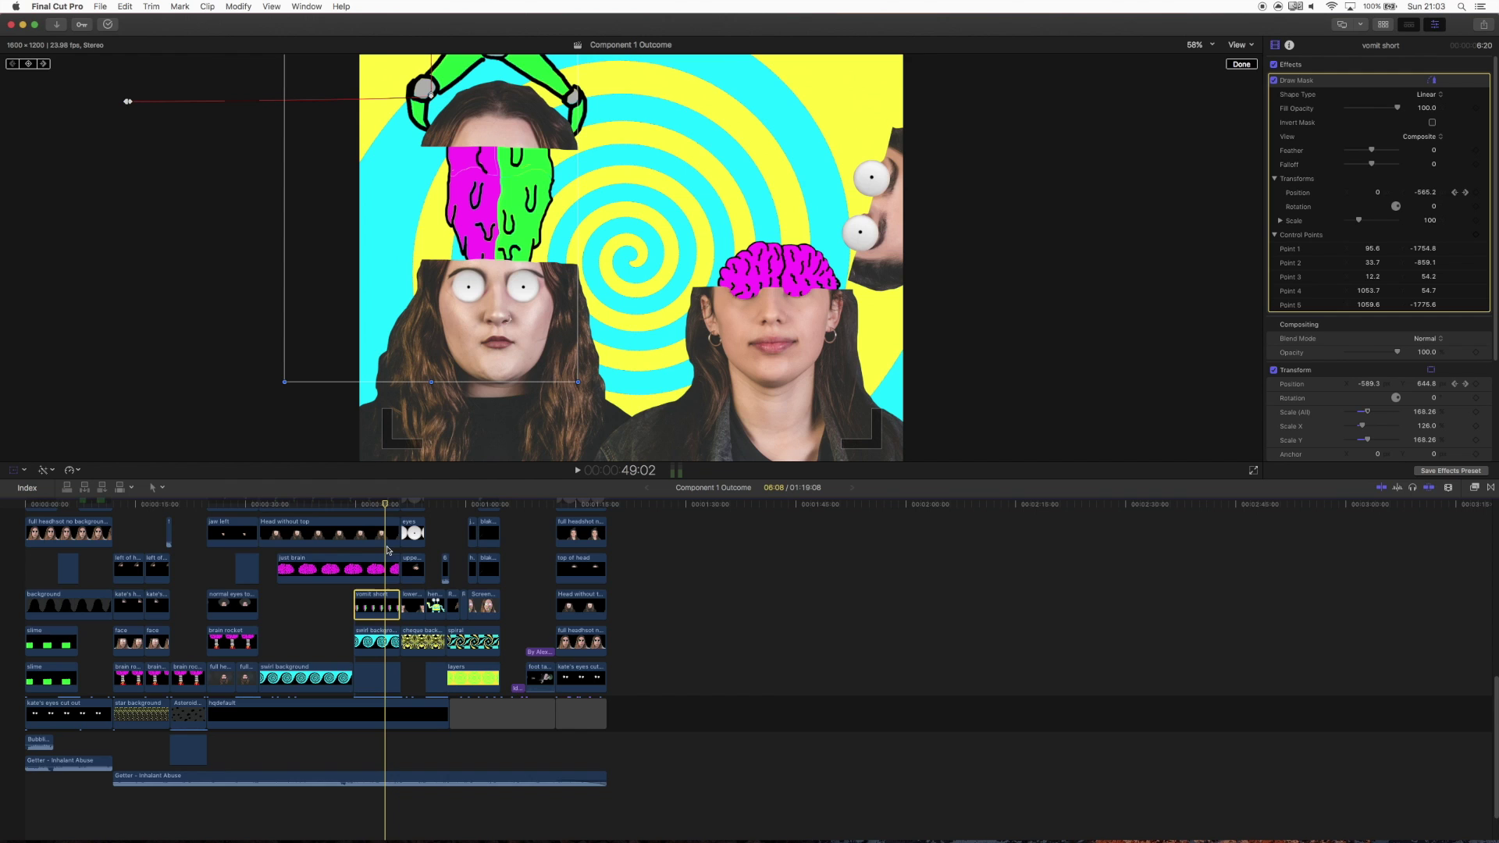
Step: Disable the Head without top clip and scrub to 50:14 to expose the slime behind it
scroll(364, 608, up, 3)
click(373, 591)
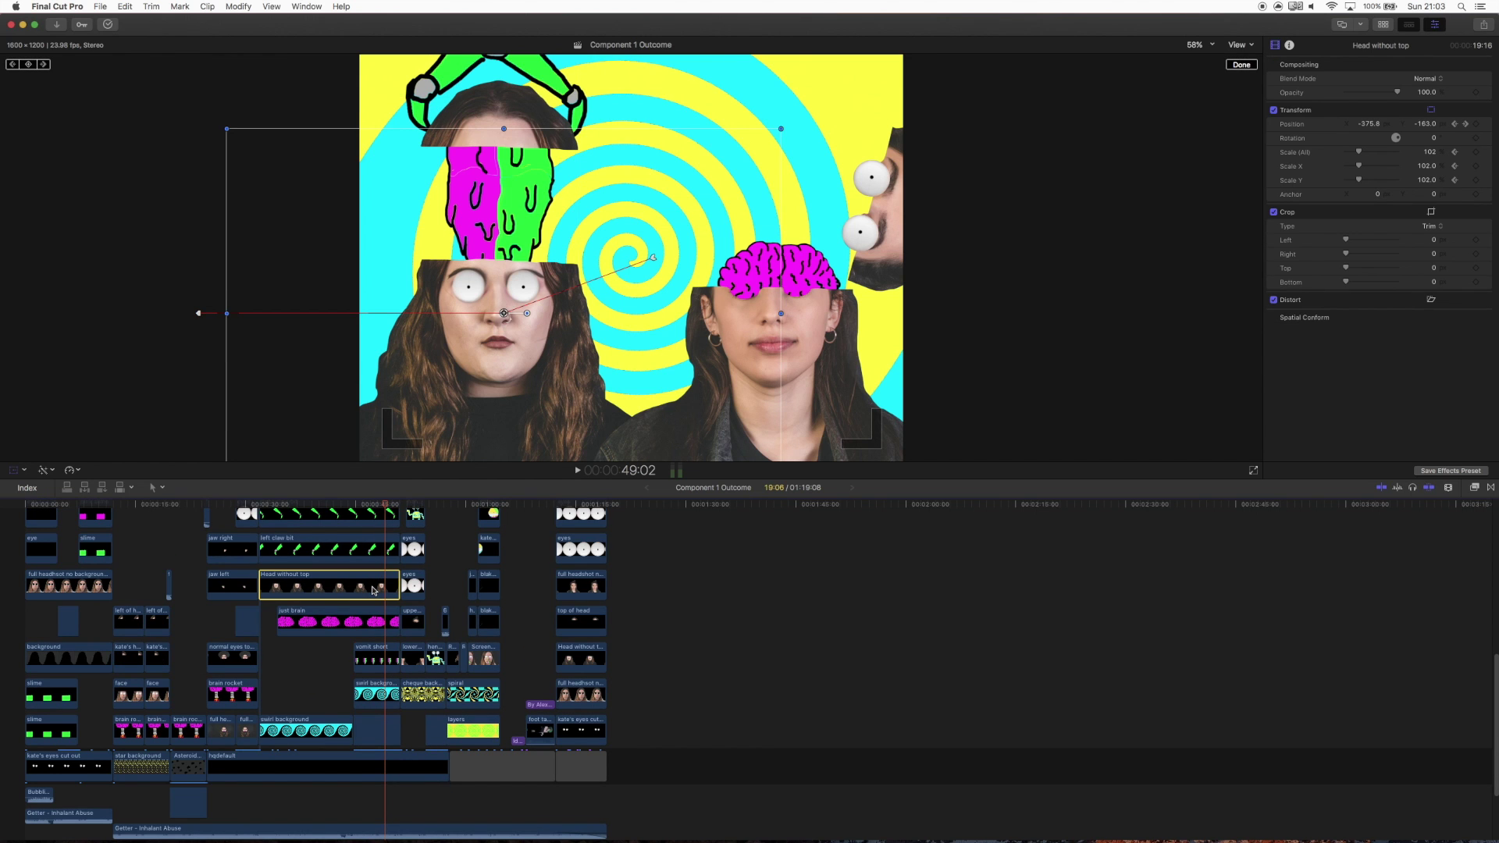
key(v)
mouse_move(383, 509)
mouse_down()
mouse_move(360, 508)
mouse_move(395, 510)
mouse_up()
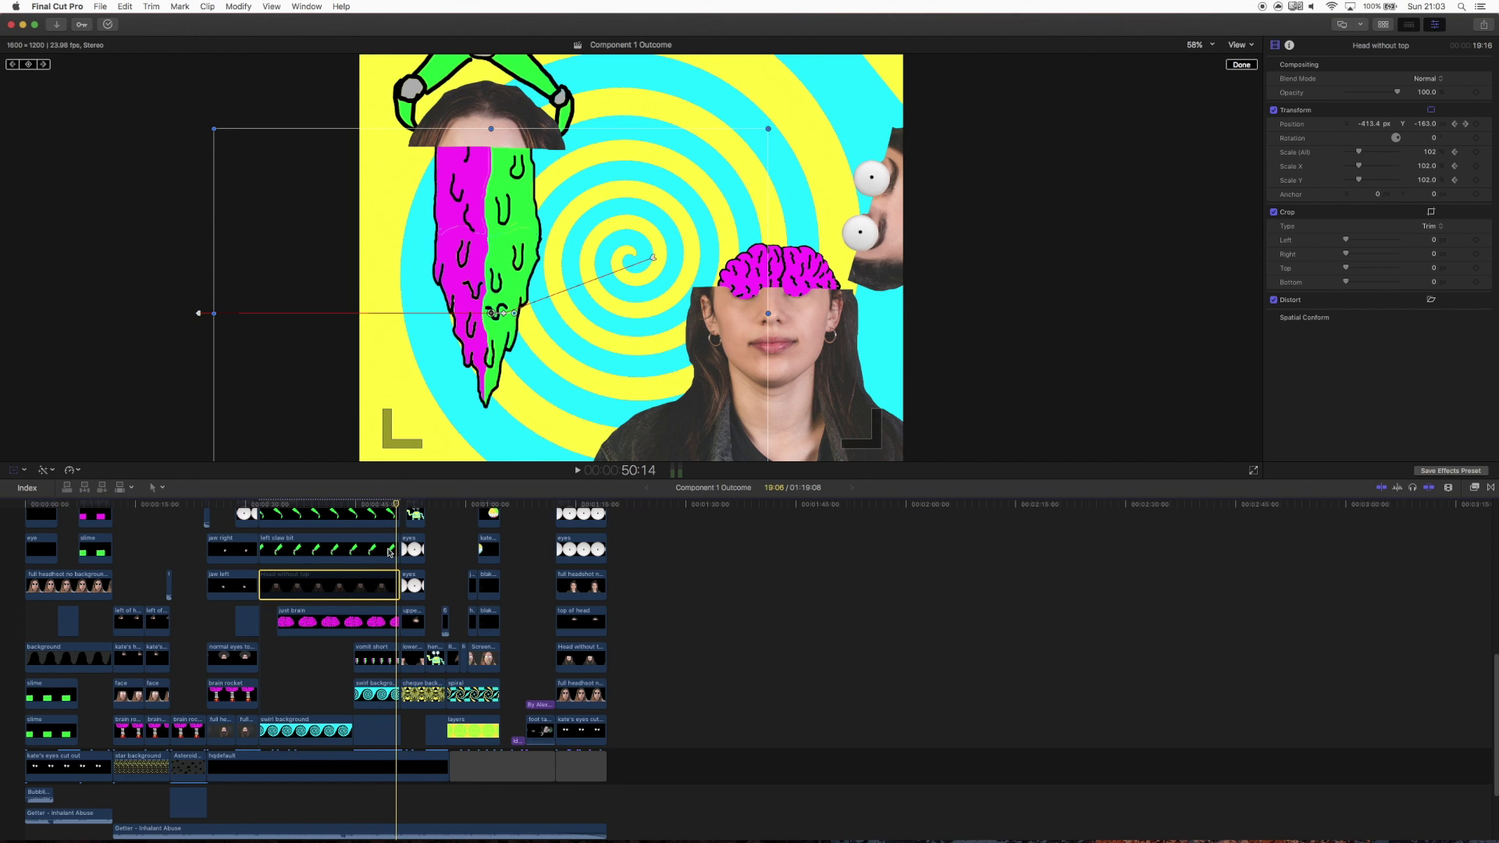
Step: Disable the top of head clip as well and scrub back to 49:15
scroll(390, 552, up, 5)
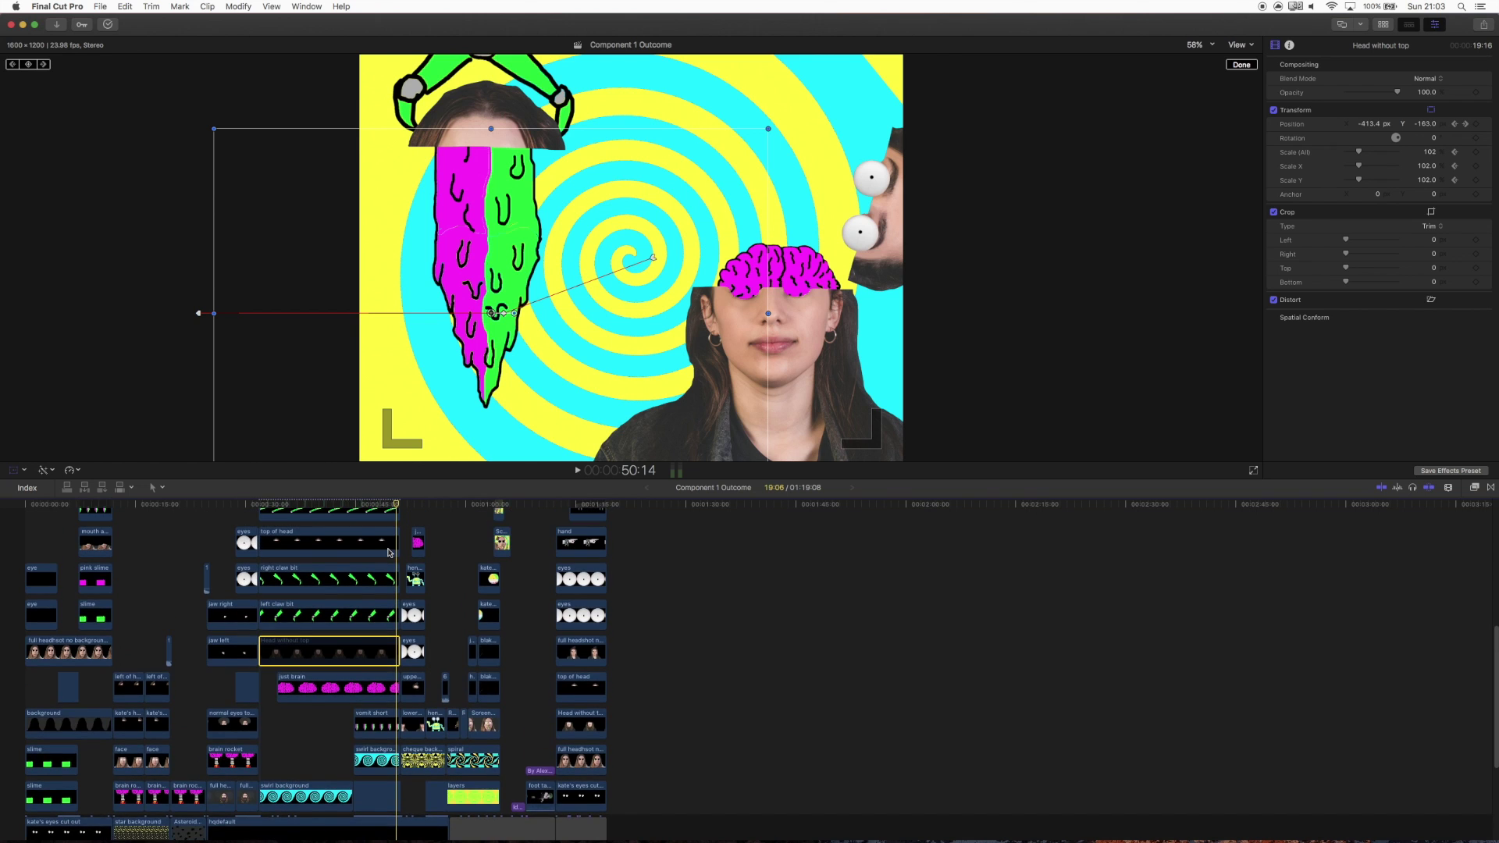
scroll(388, 551, up, 8)
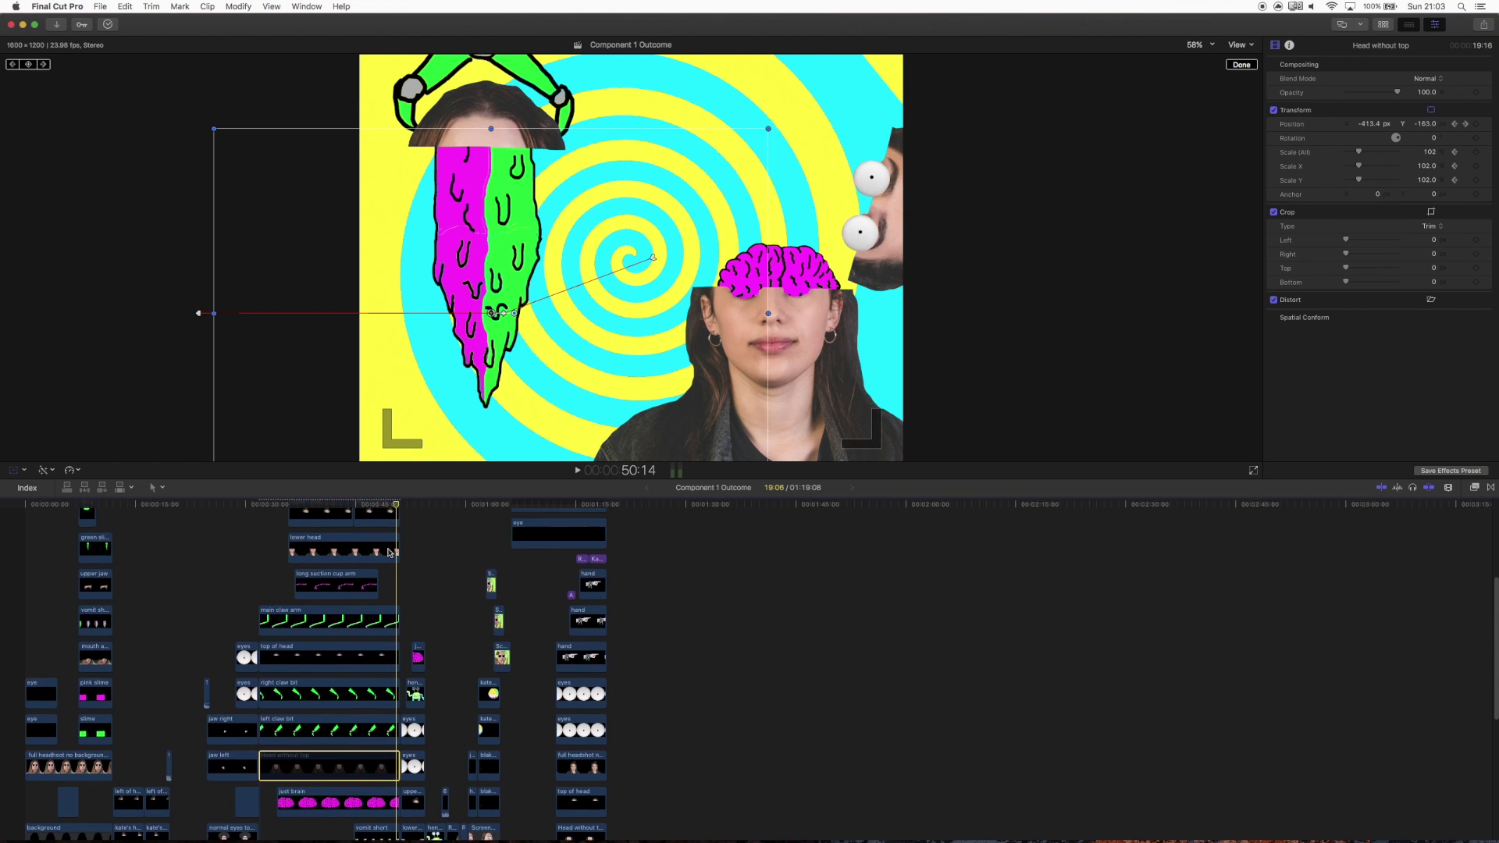
scroll(388, 552, down, 8)
click(373, 555)
key(v)
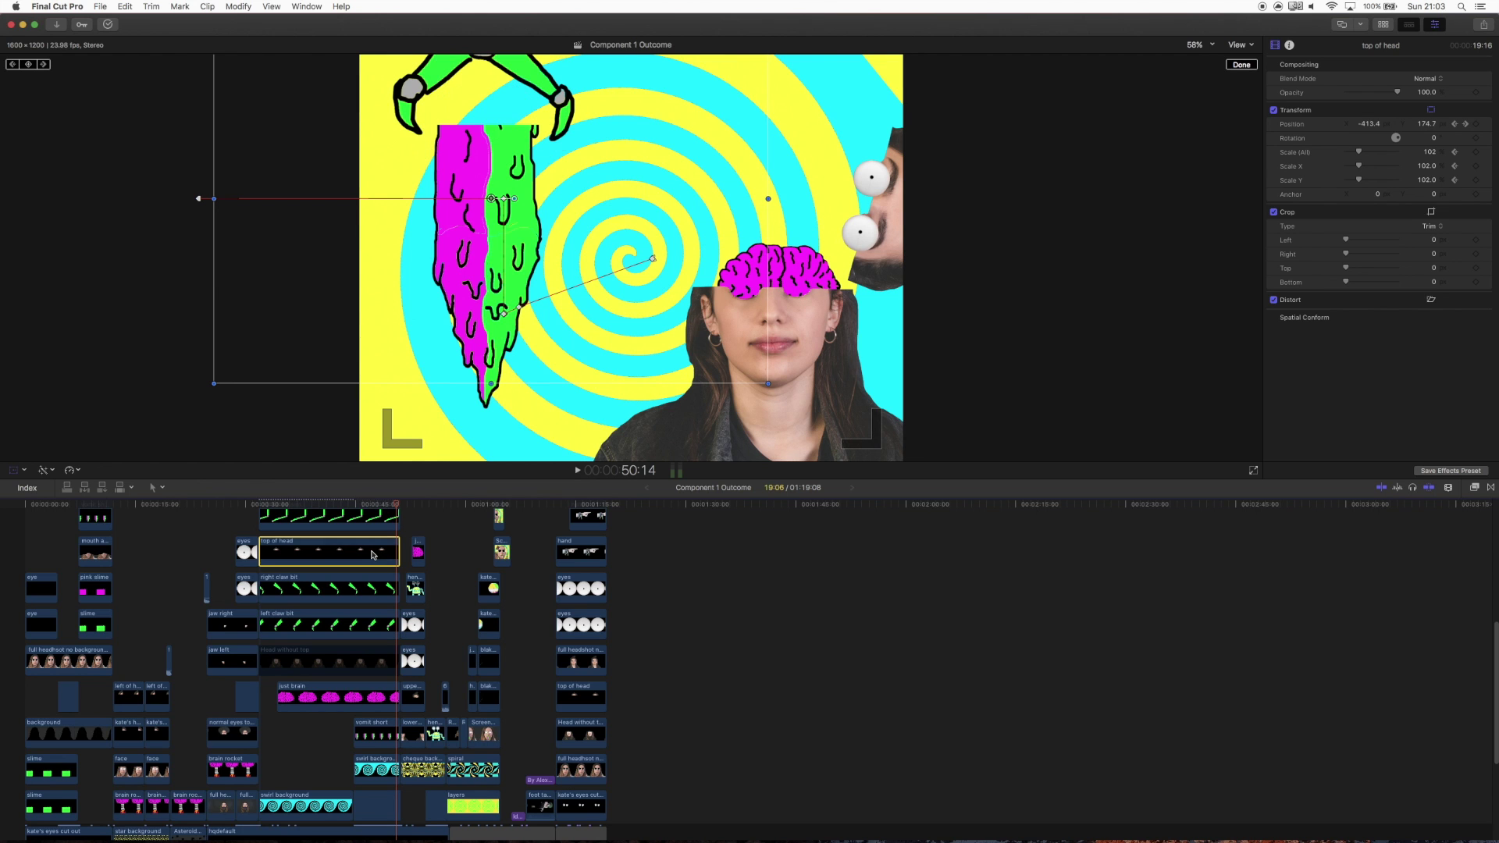
mouse_move(397, 509)
mouse_down()
mouse_move(365, 511)
mouse_move(389, 512)
mouse_up()
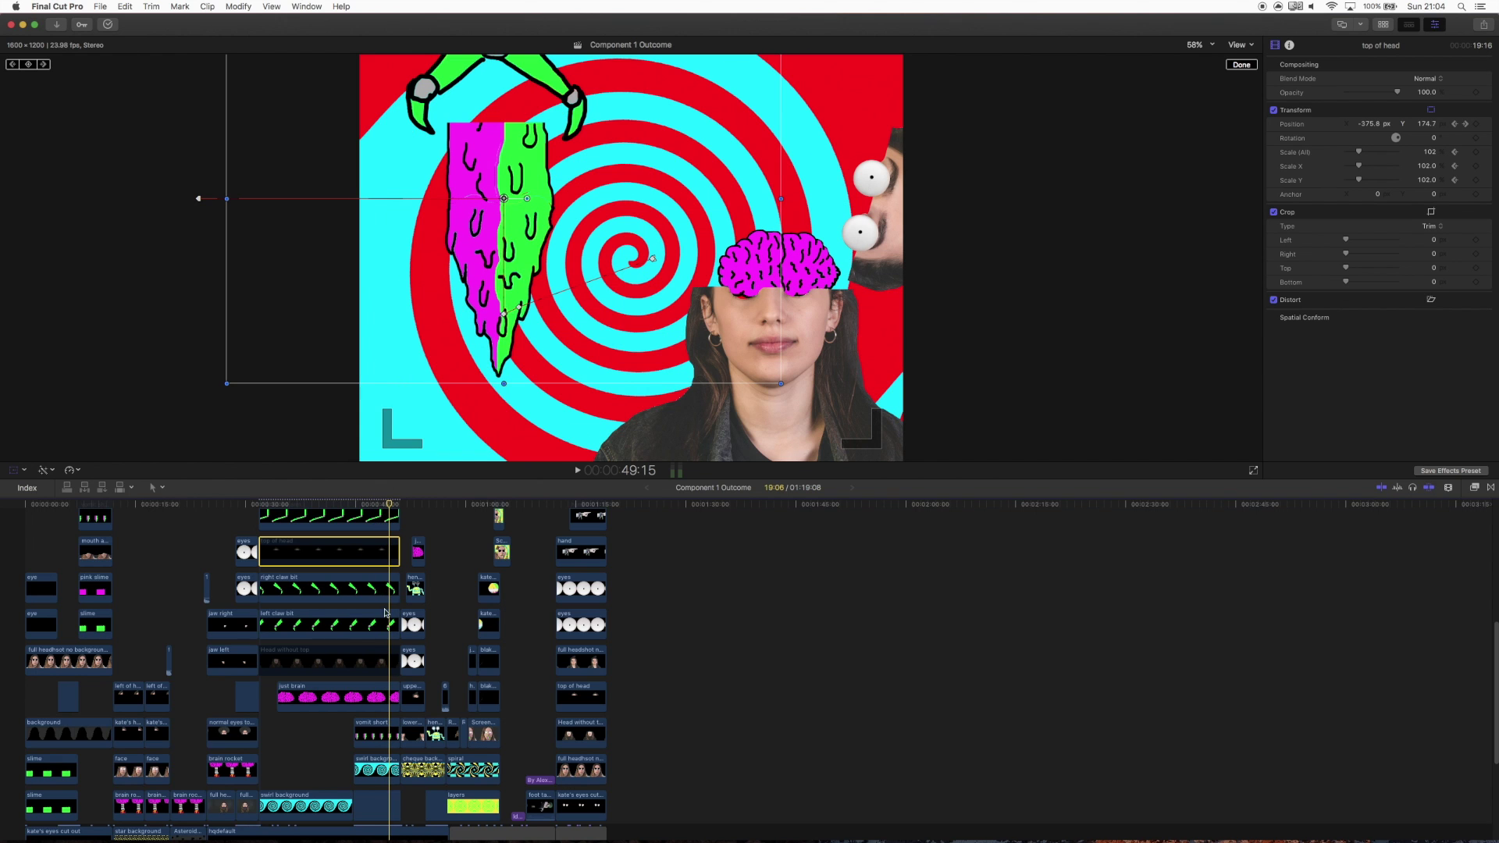
Step: Re-enable the top of head and Head without top clips, and scrub back to 47:17
click(381, 660)
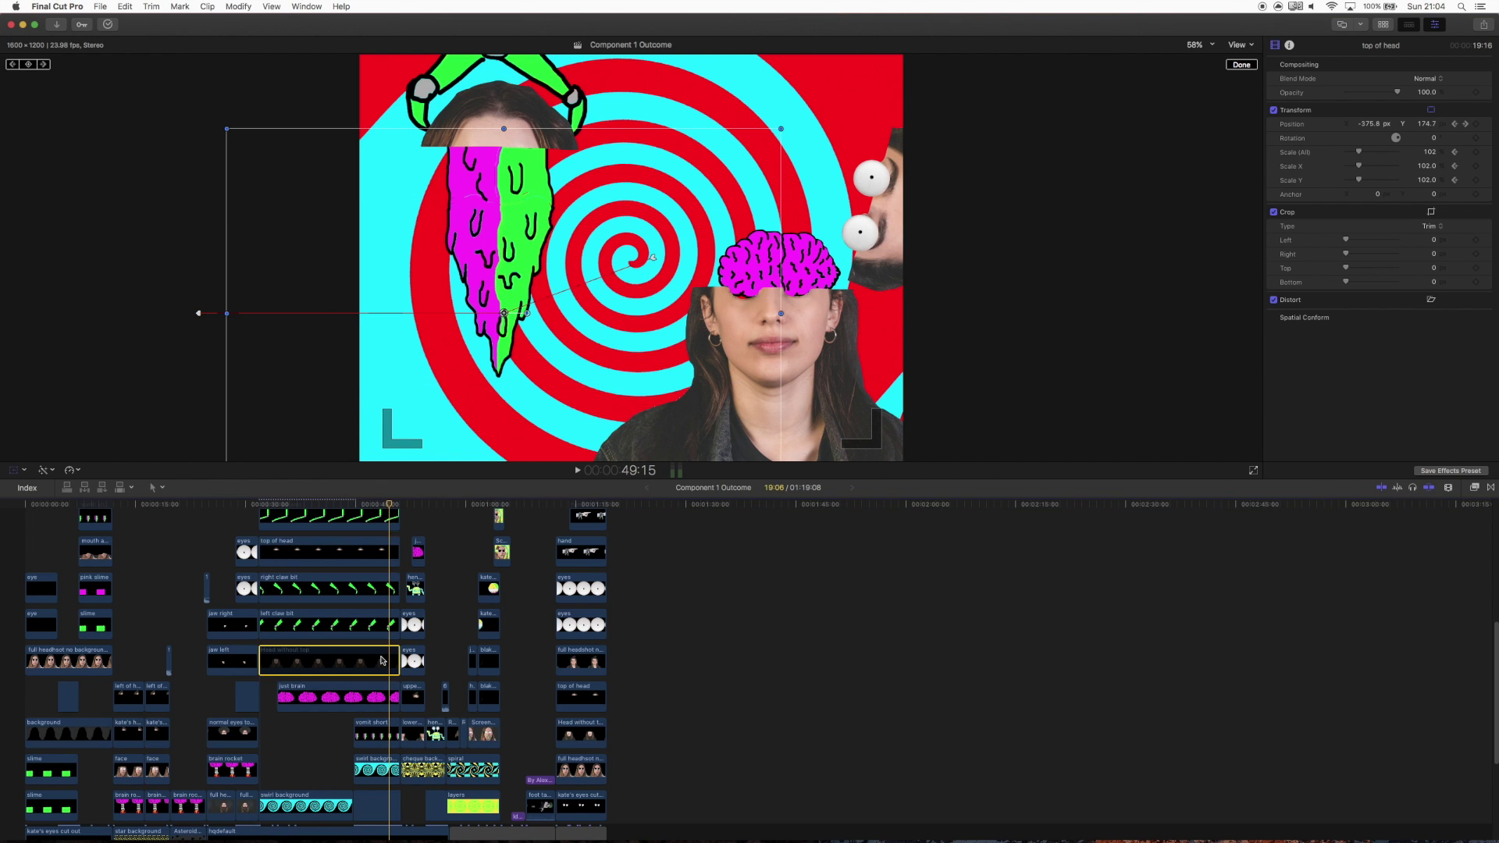
key(v)
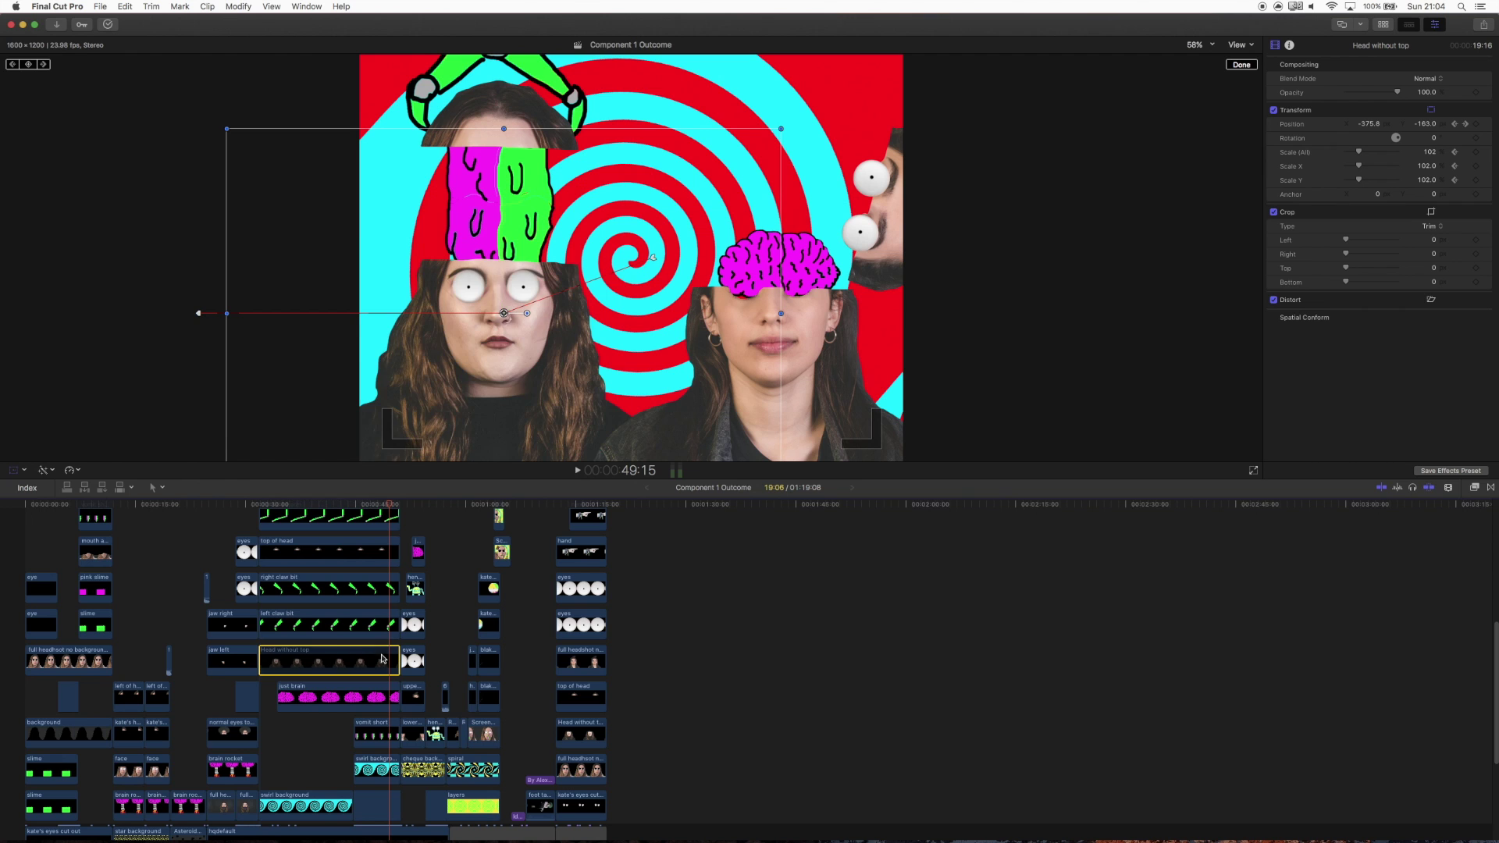
mouse_move(389, 506)
mouse_down()
mouse_move(353, 508)
mouse_move(375, 515)
mouse_up()
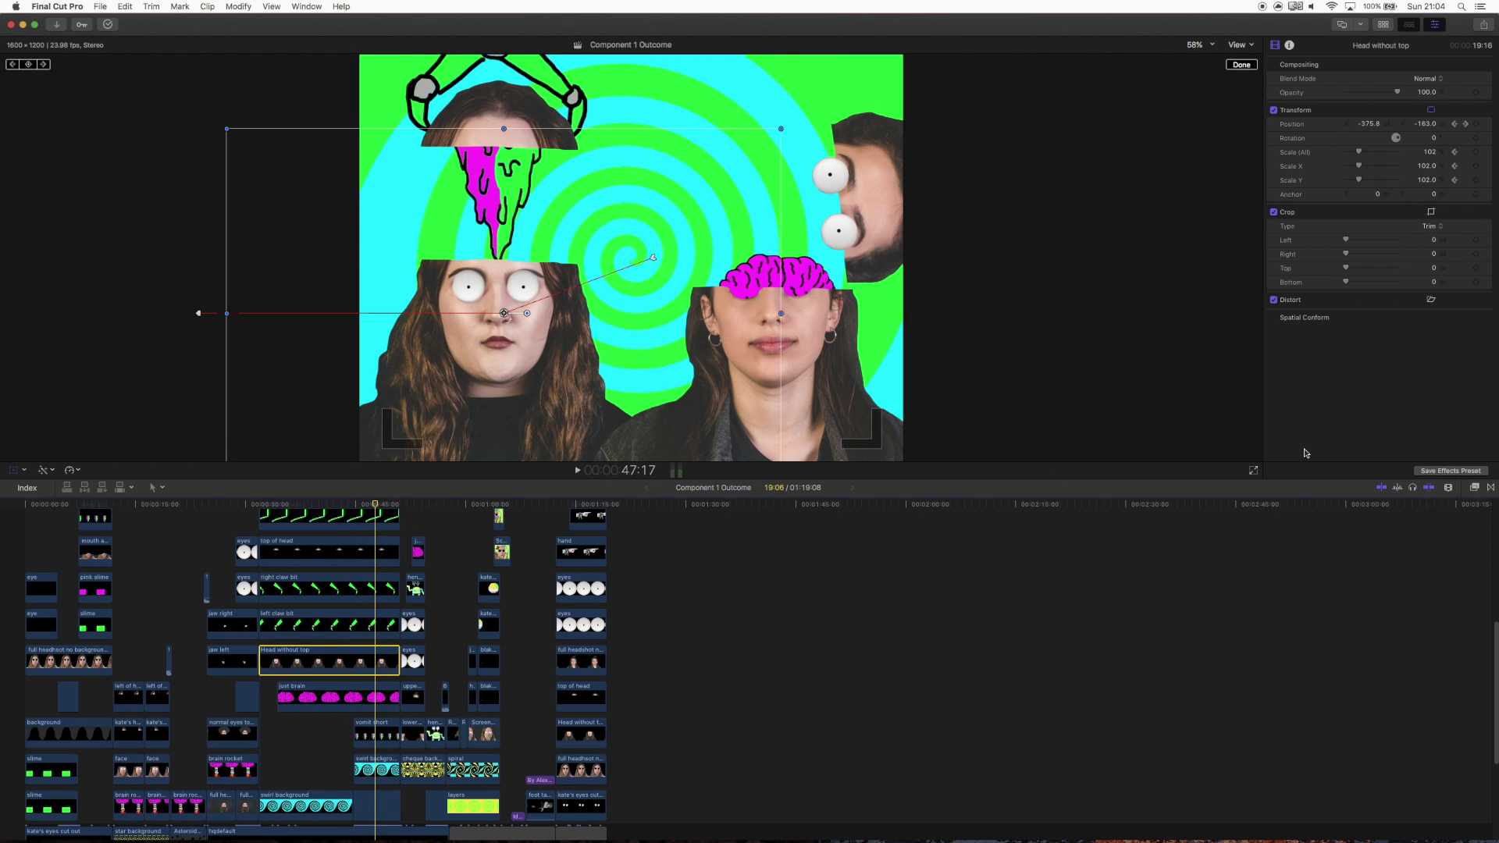
Step: Show the Masks category in the Effects browser to locate Draw Mask, and close the browser
key(super+5)
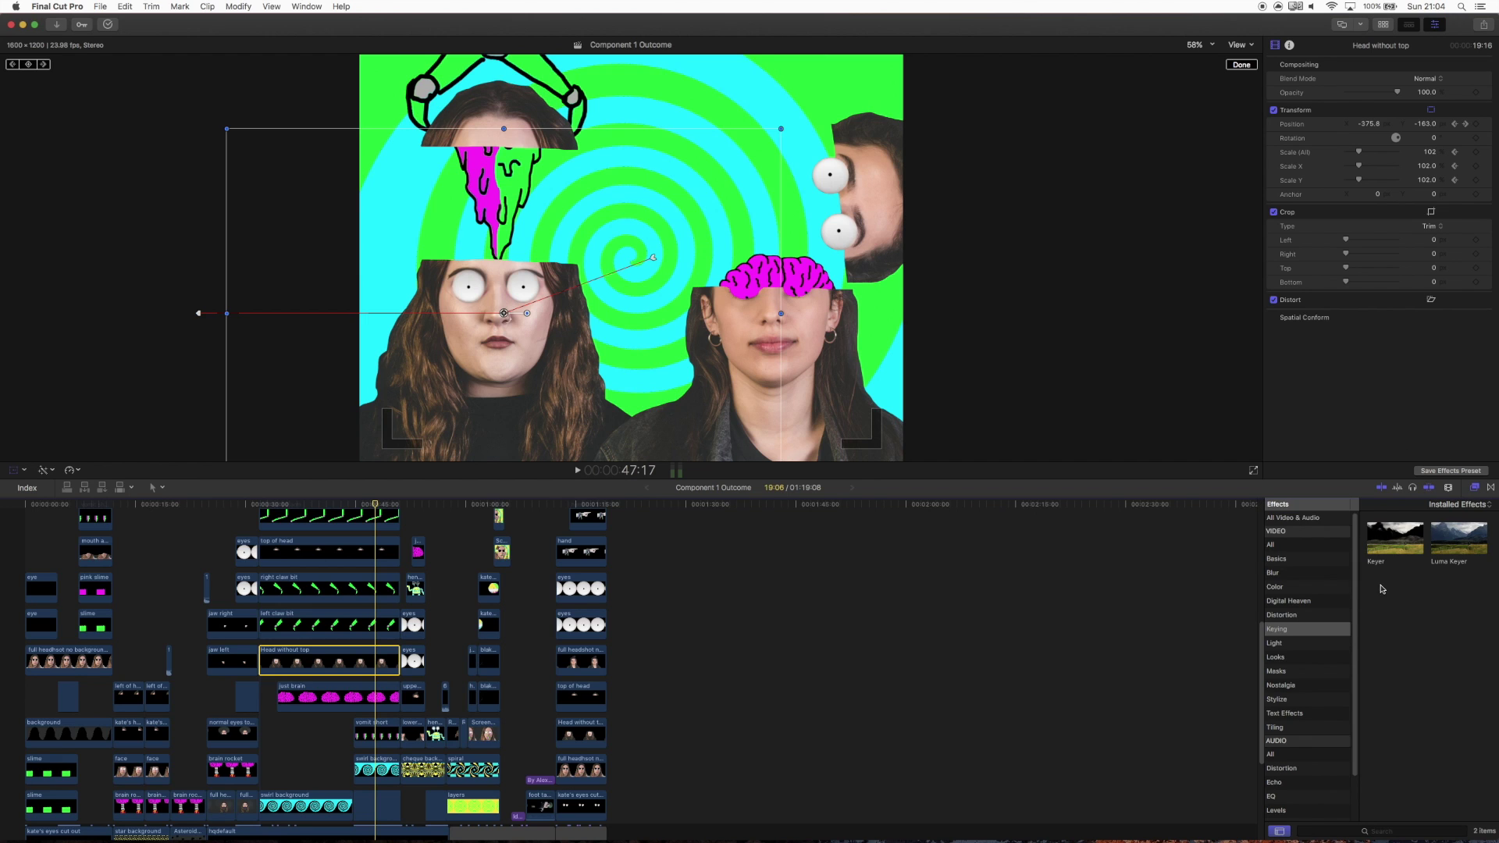
click(1288, 672)
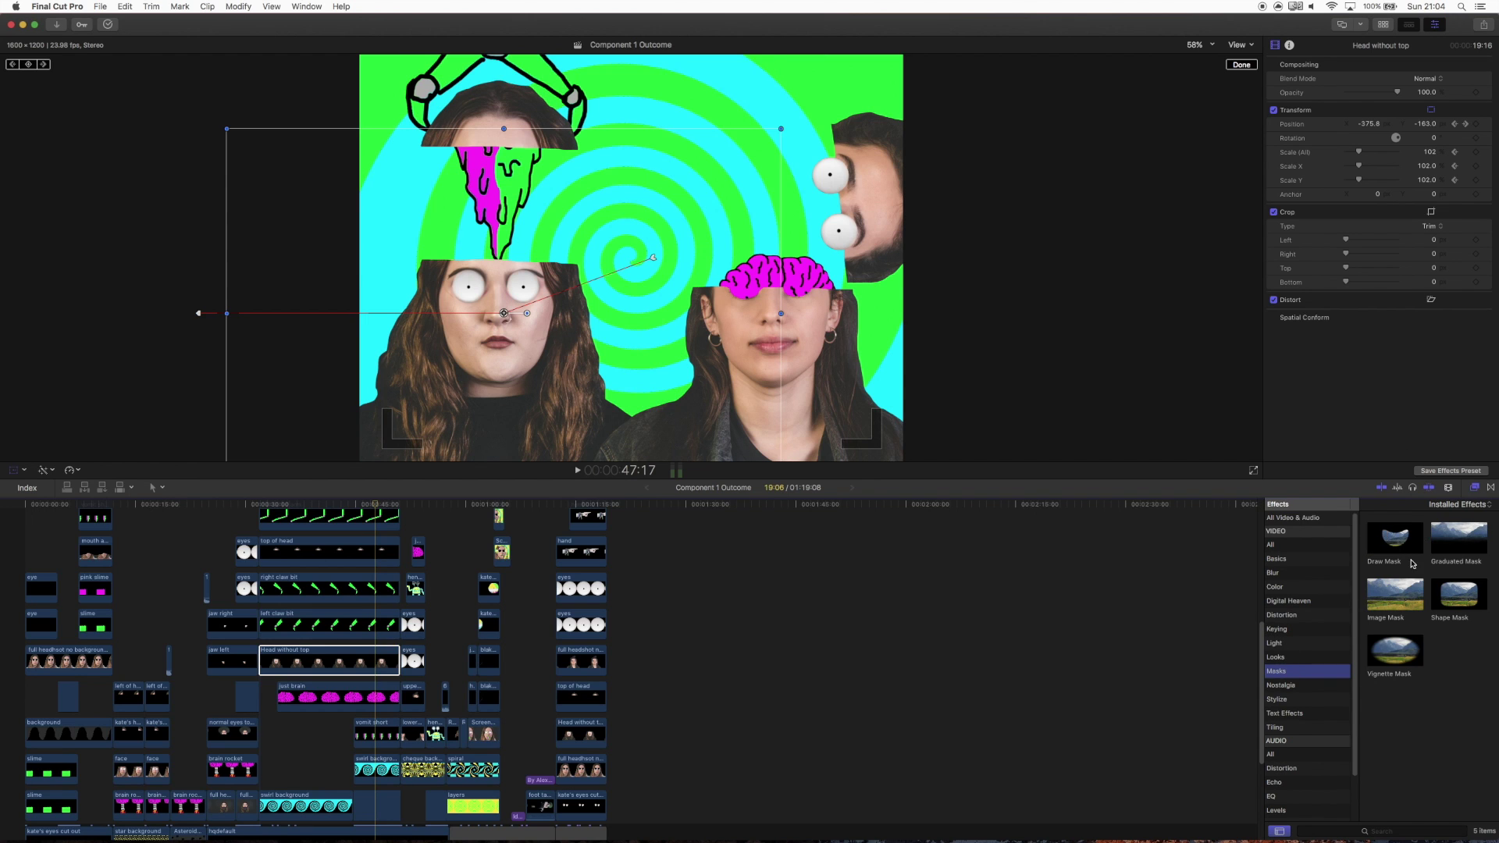
click(1472, 490)
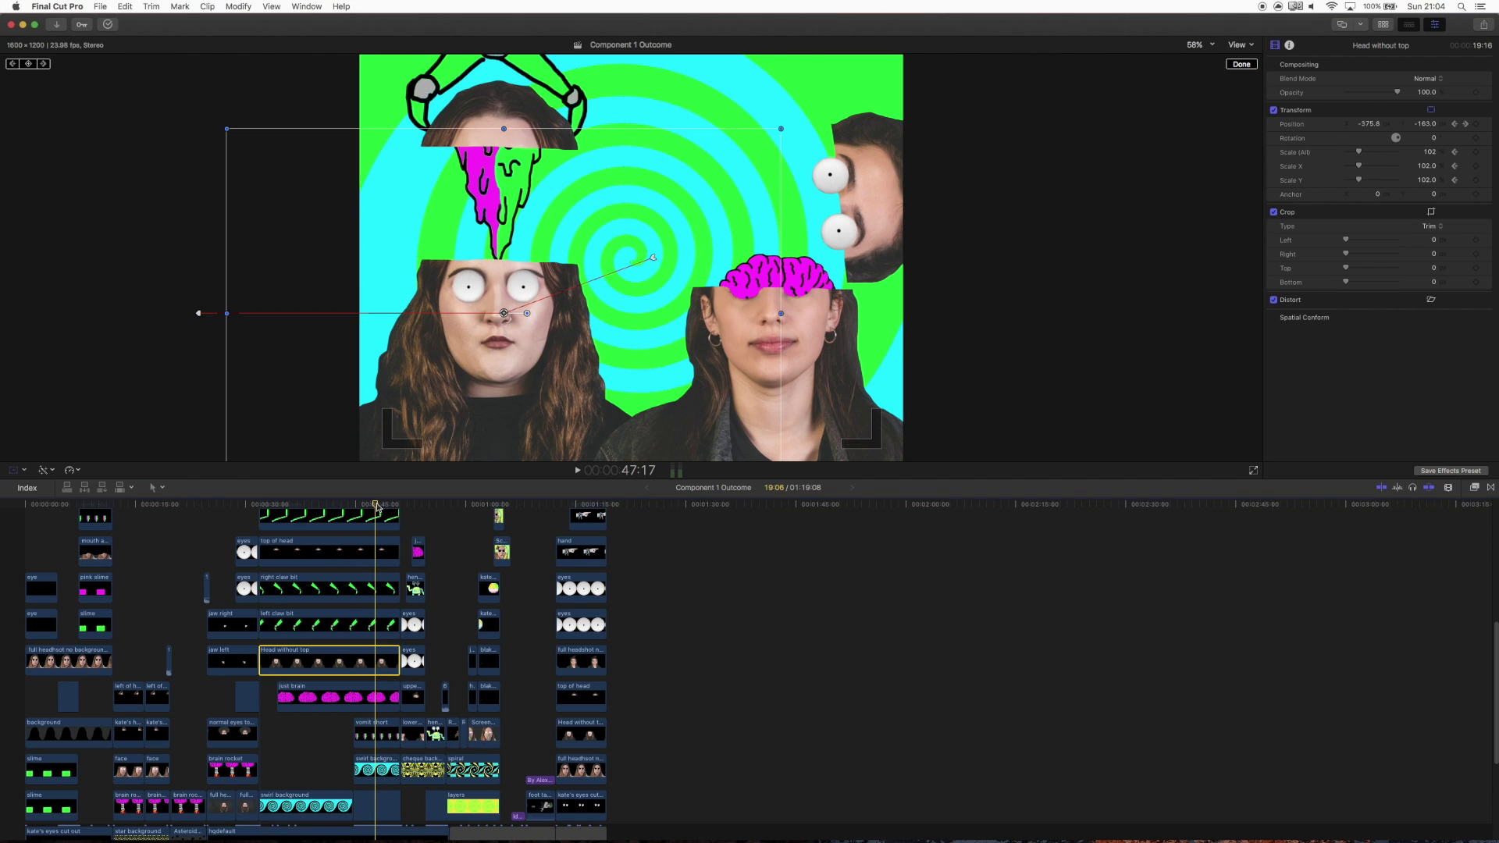
Step: Play the whole swirl scene from 31:21 until the heads slide out past 50:19
drag(376, 508, 262, 517)
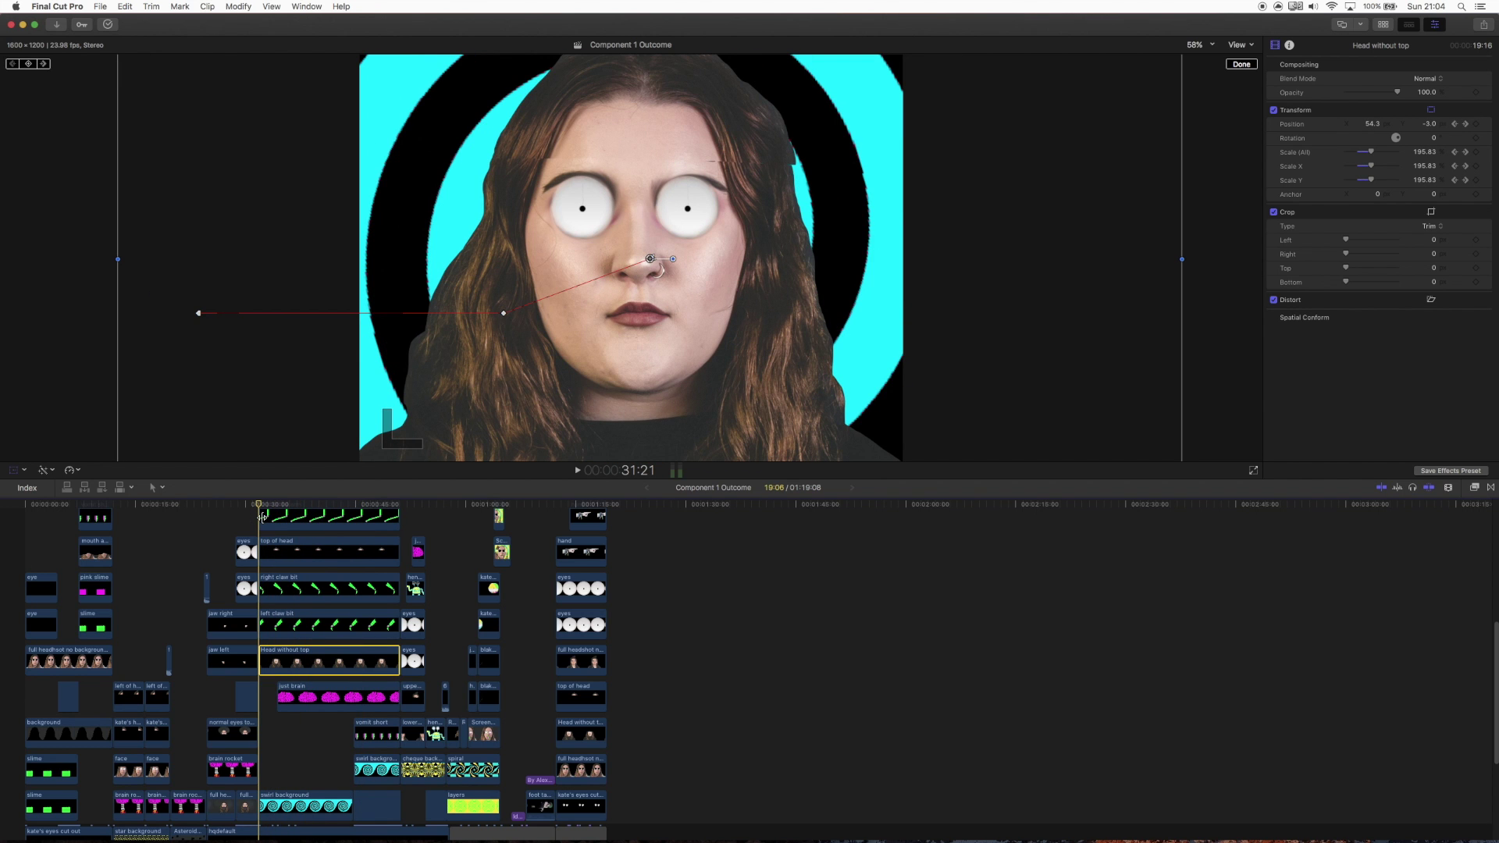
key(space)
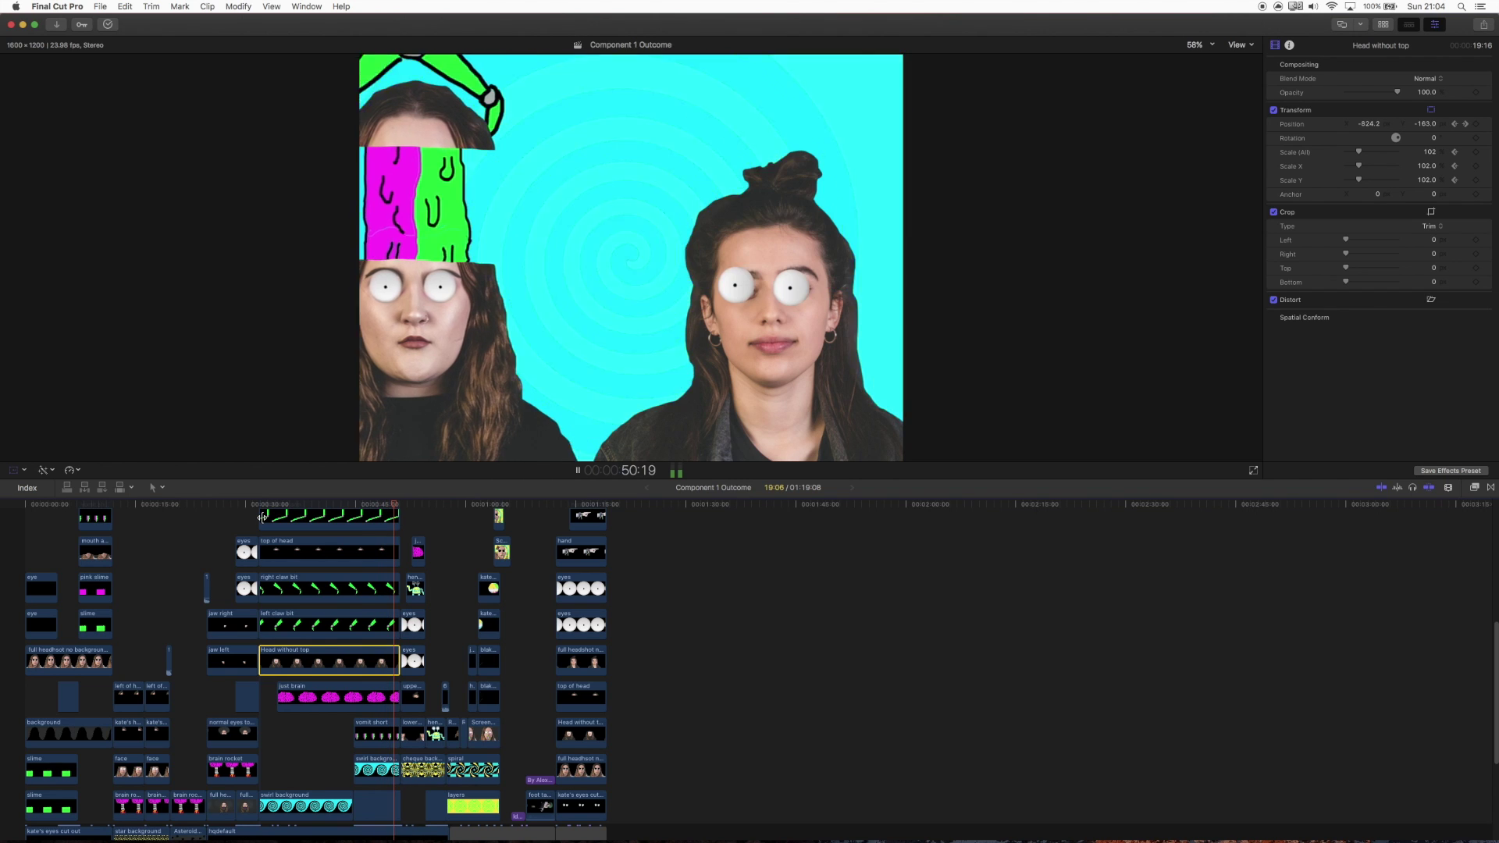
key(space)
Step: Replay the transition from the swirl scene to the chequered background several times from about 50:07, stopping at 52:04
drag(410, 509, 394, 508)
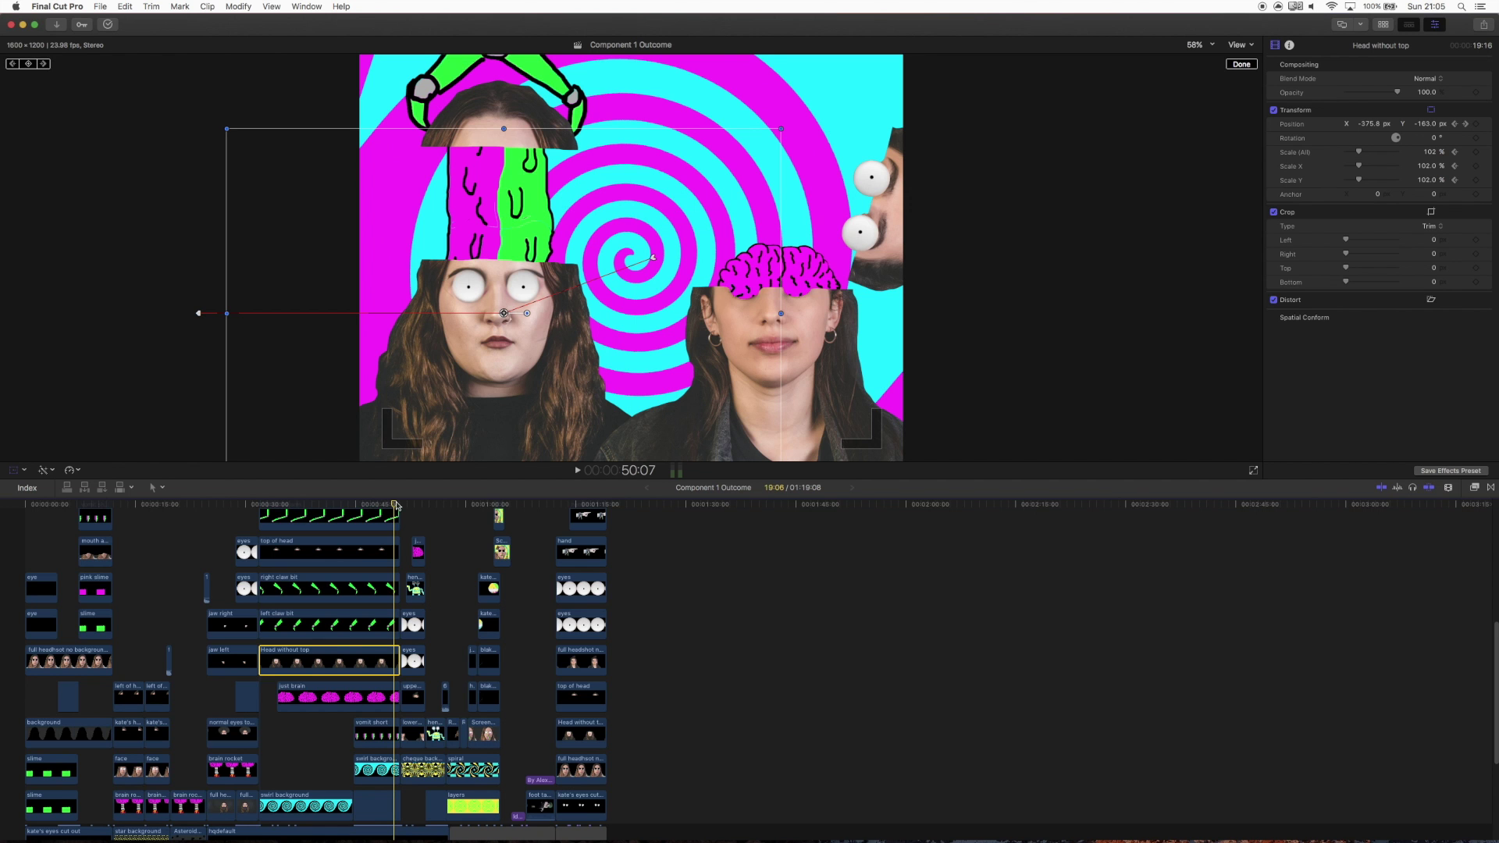
key(space)
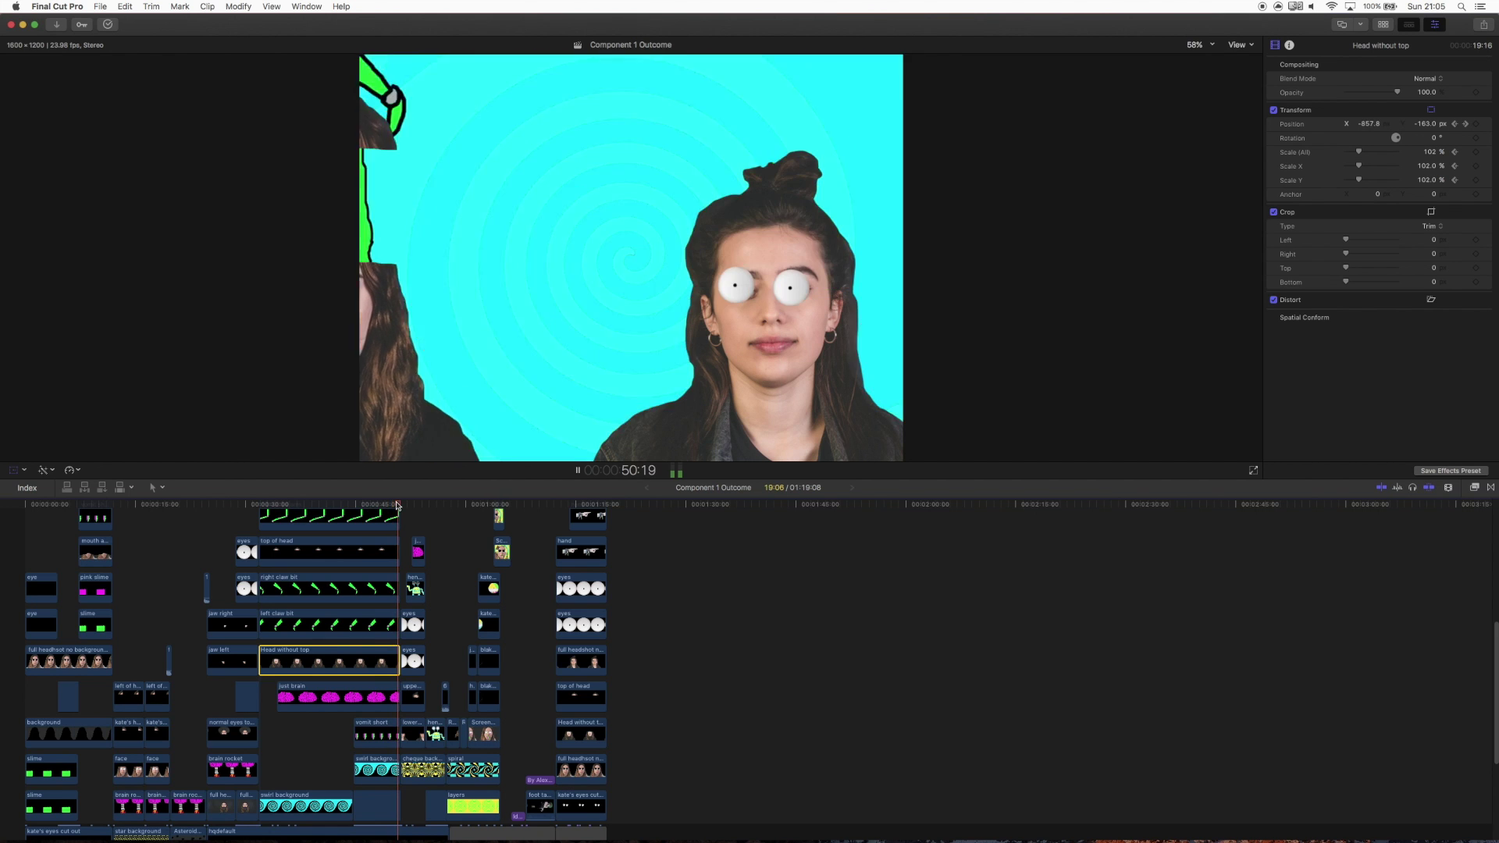
key(shift+/)
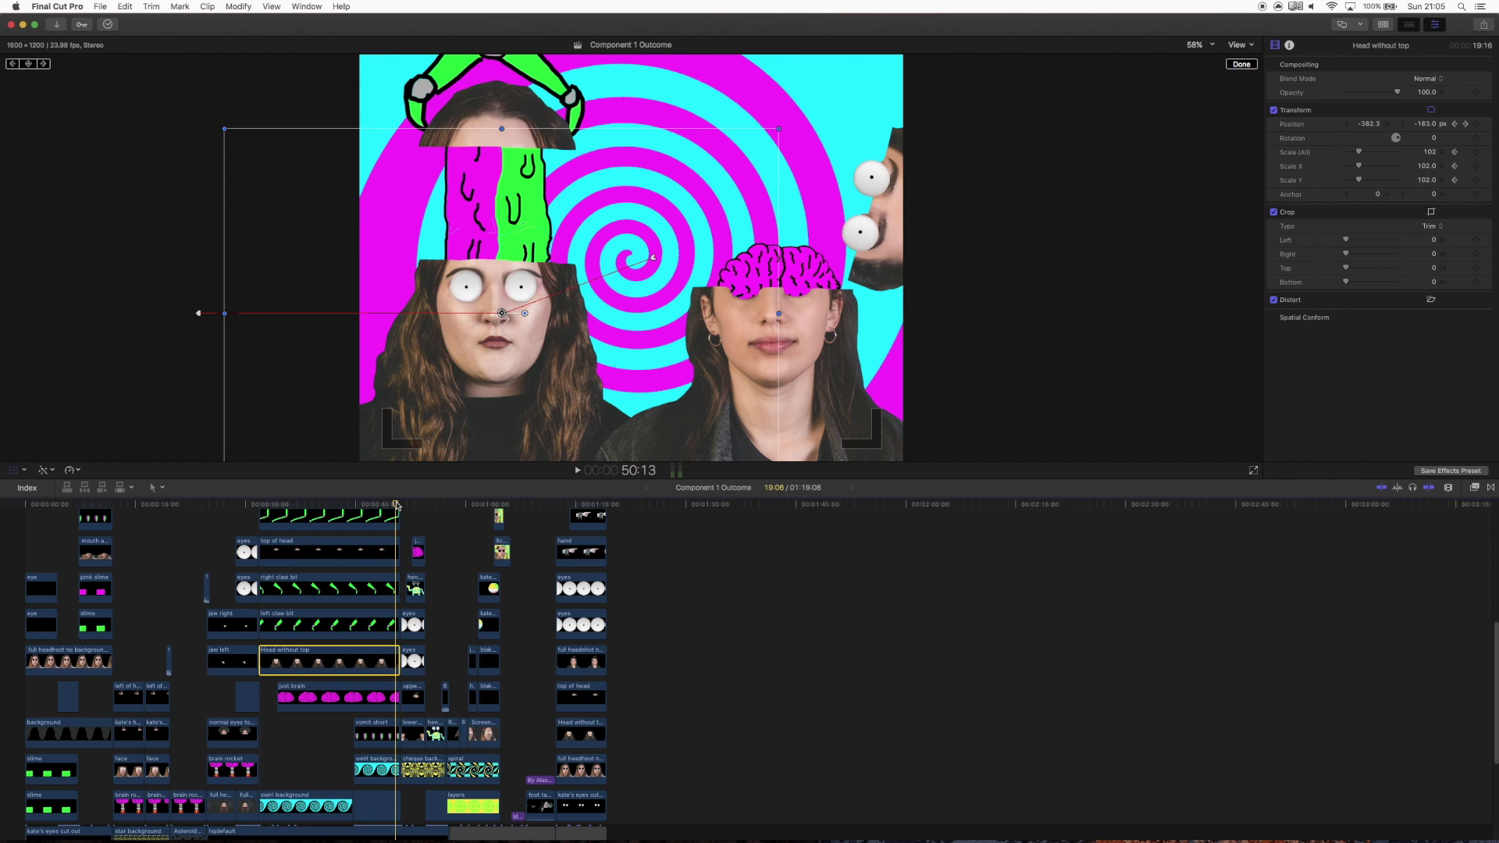
click(396, 505)
key(space)
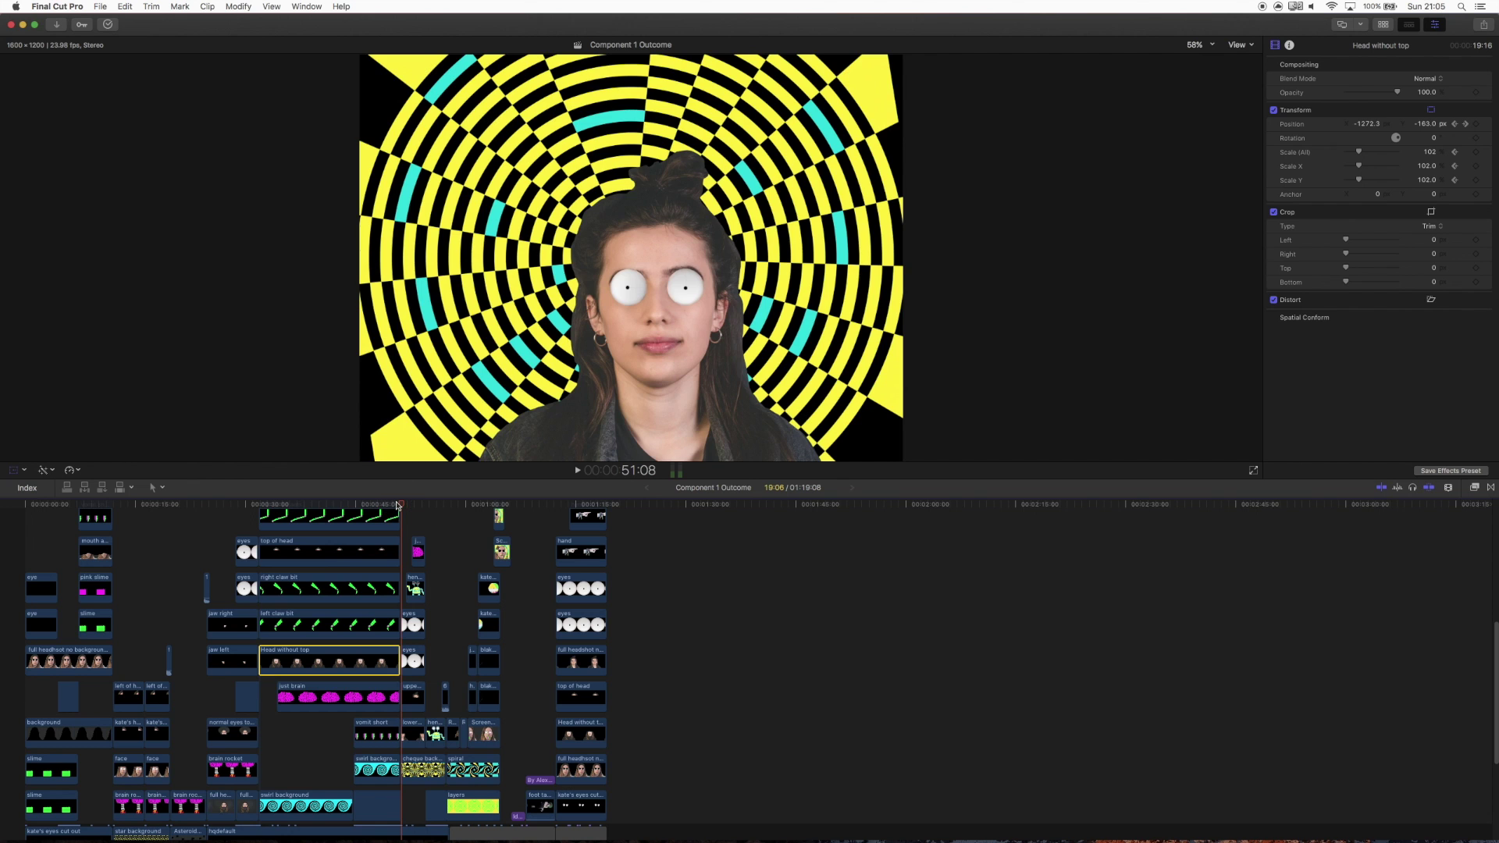
click(396, 504)
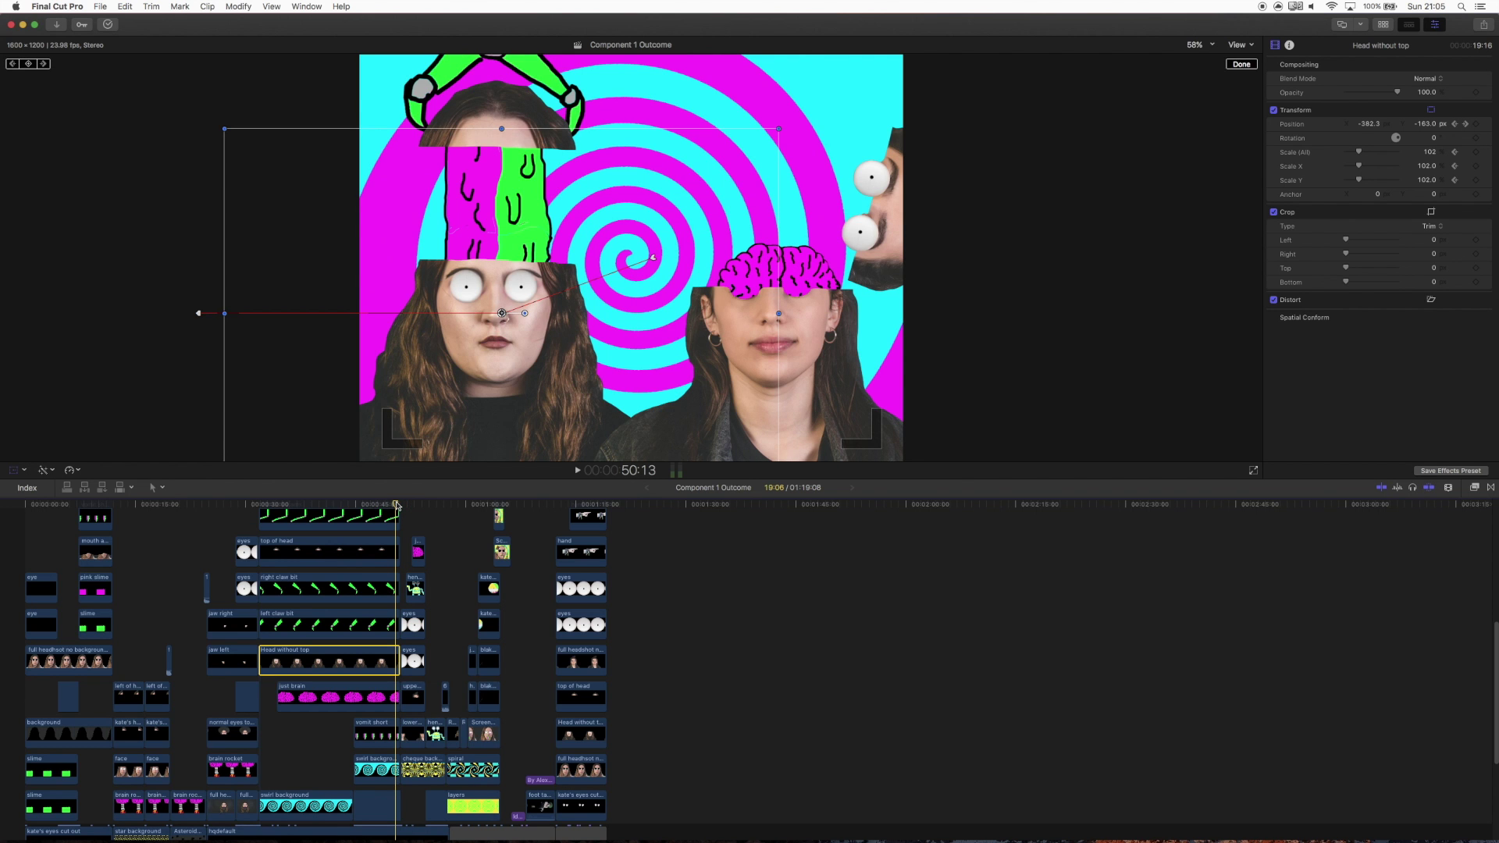
key(space)
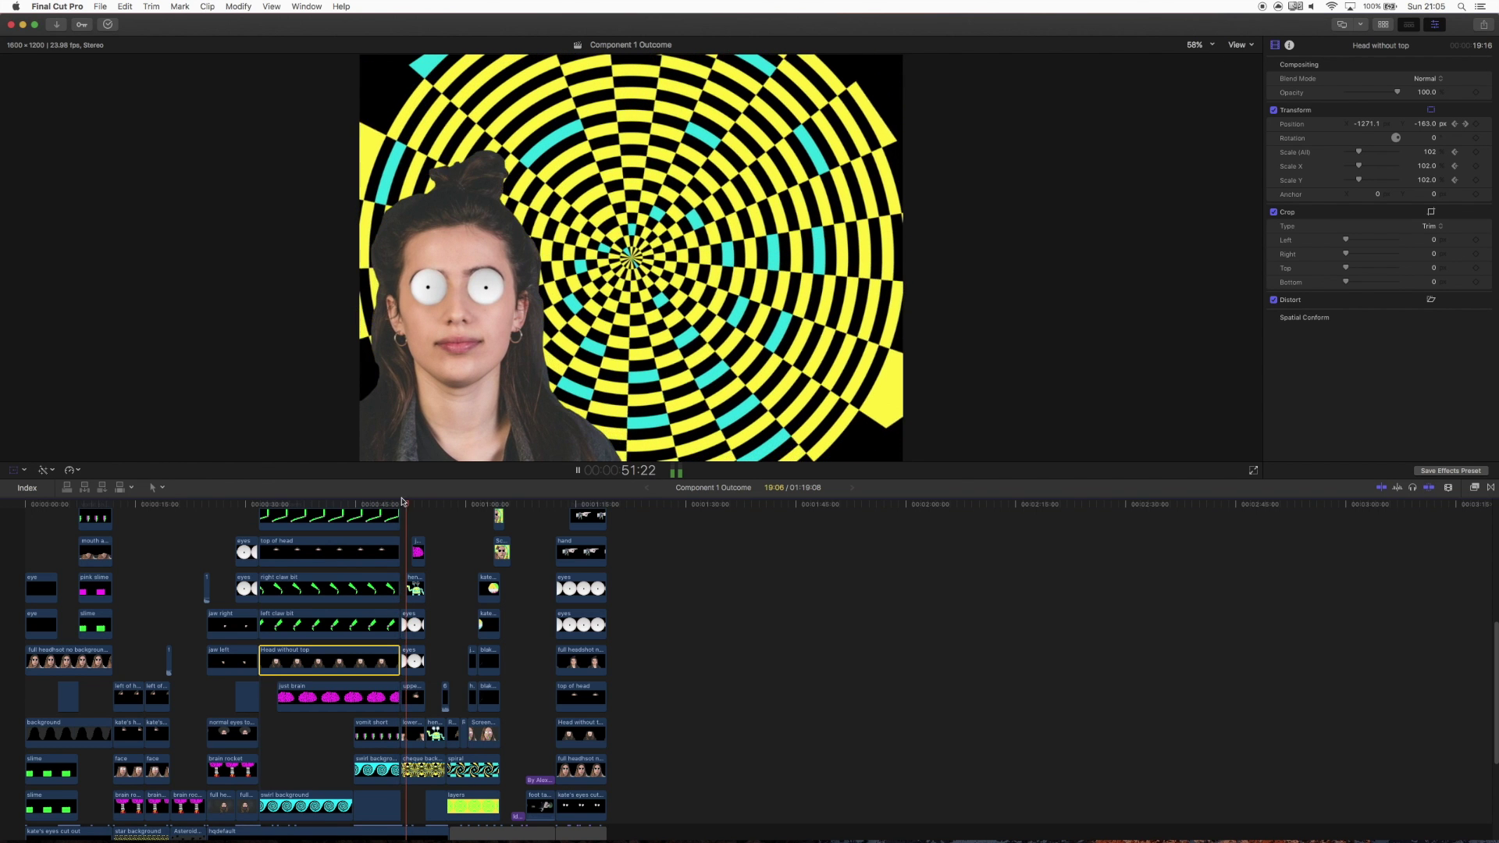
key(space)
click(395, 504)
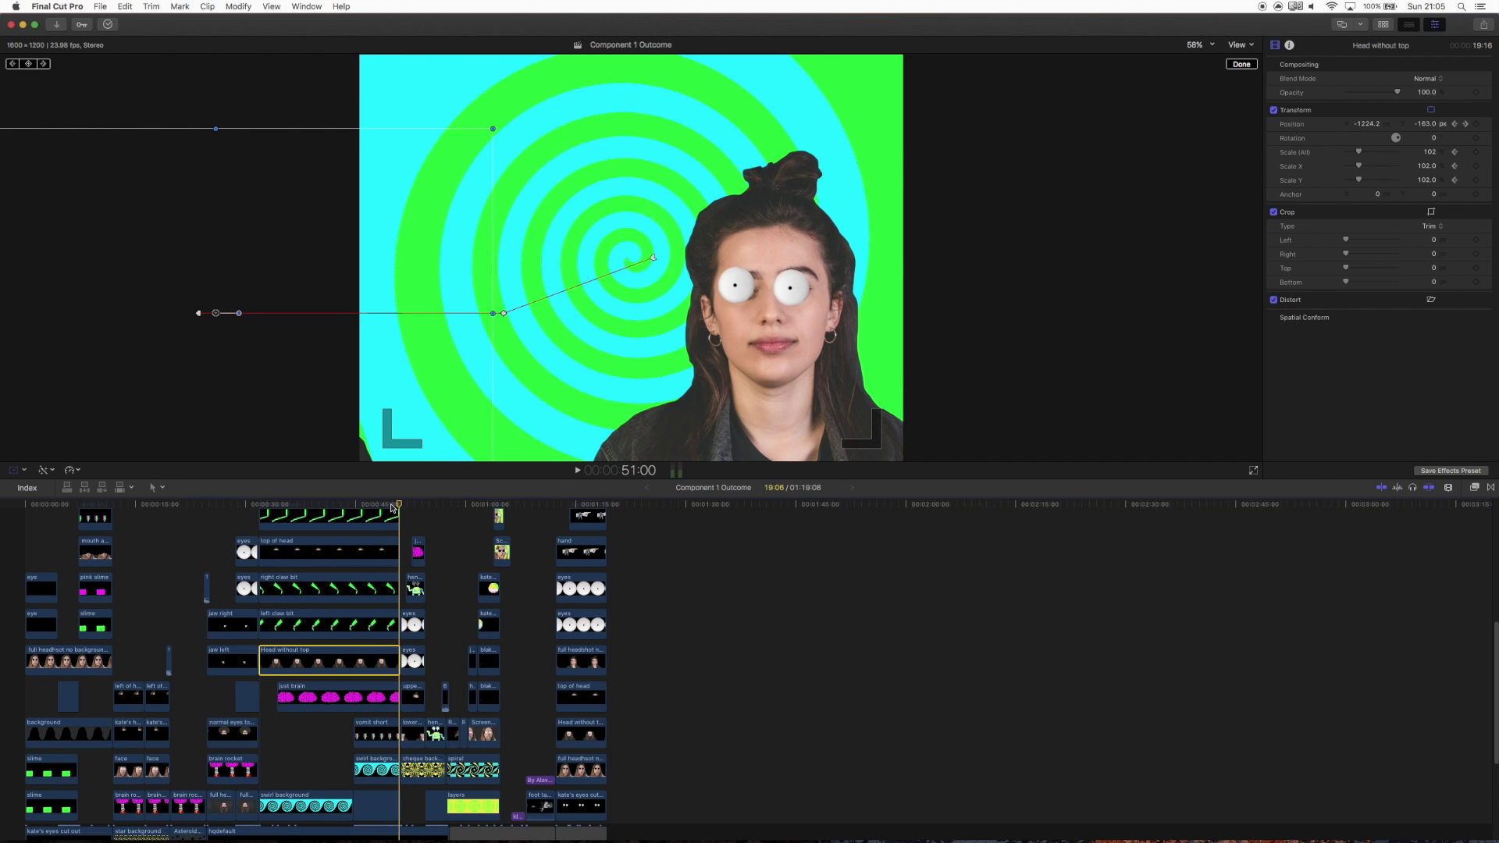
click(392, 505)
key(space)
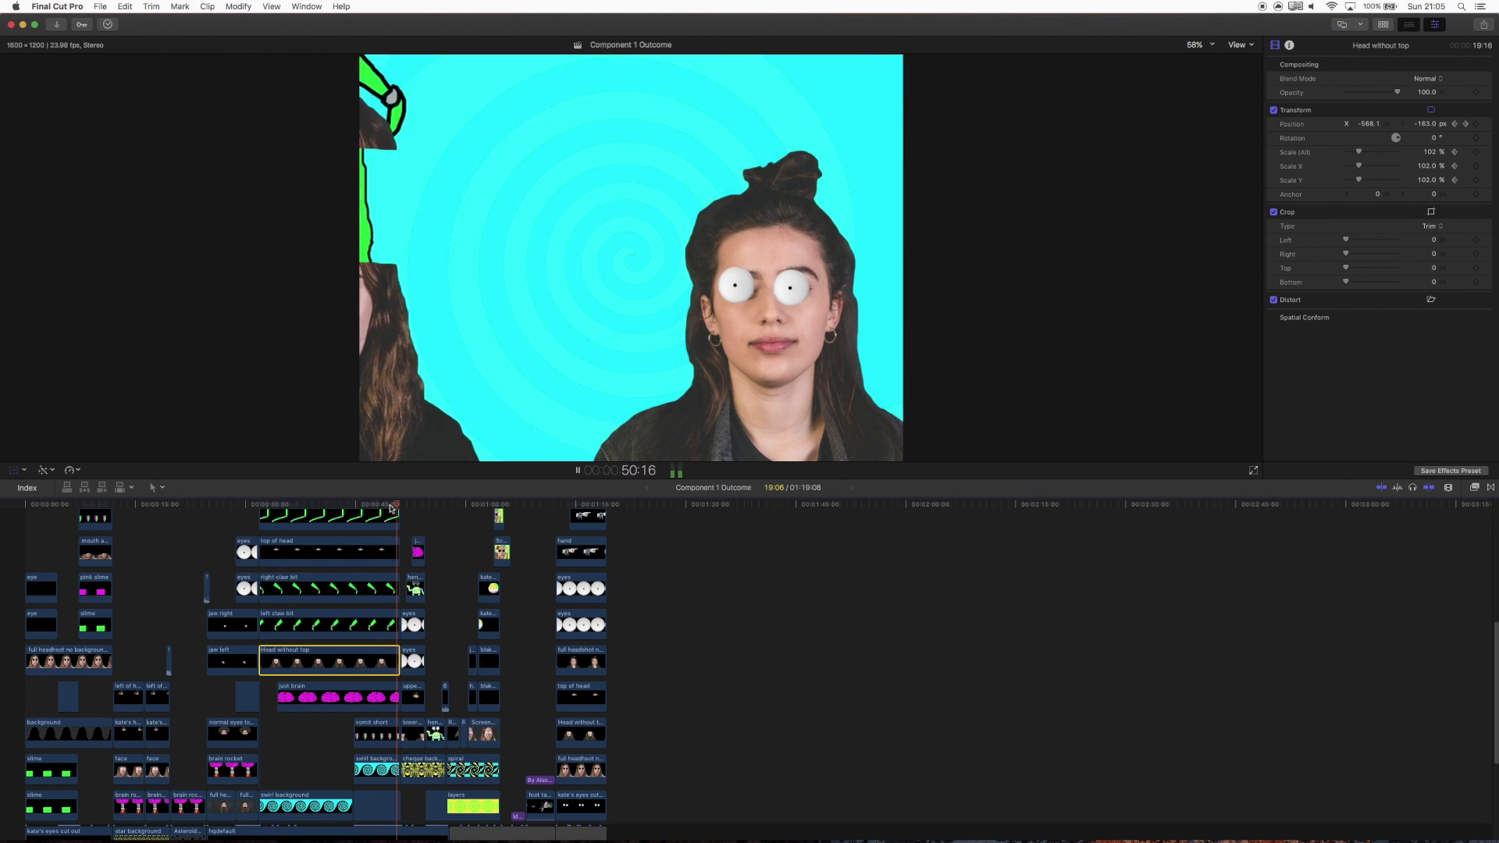
key(space)
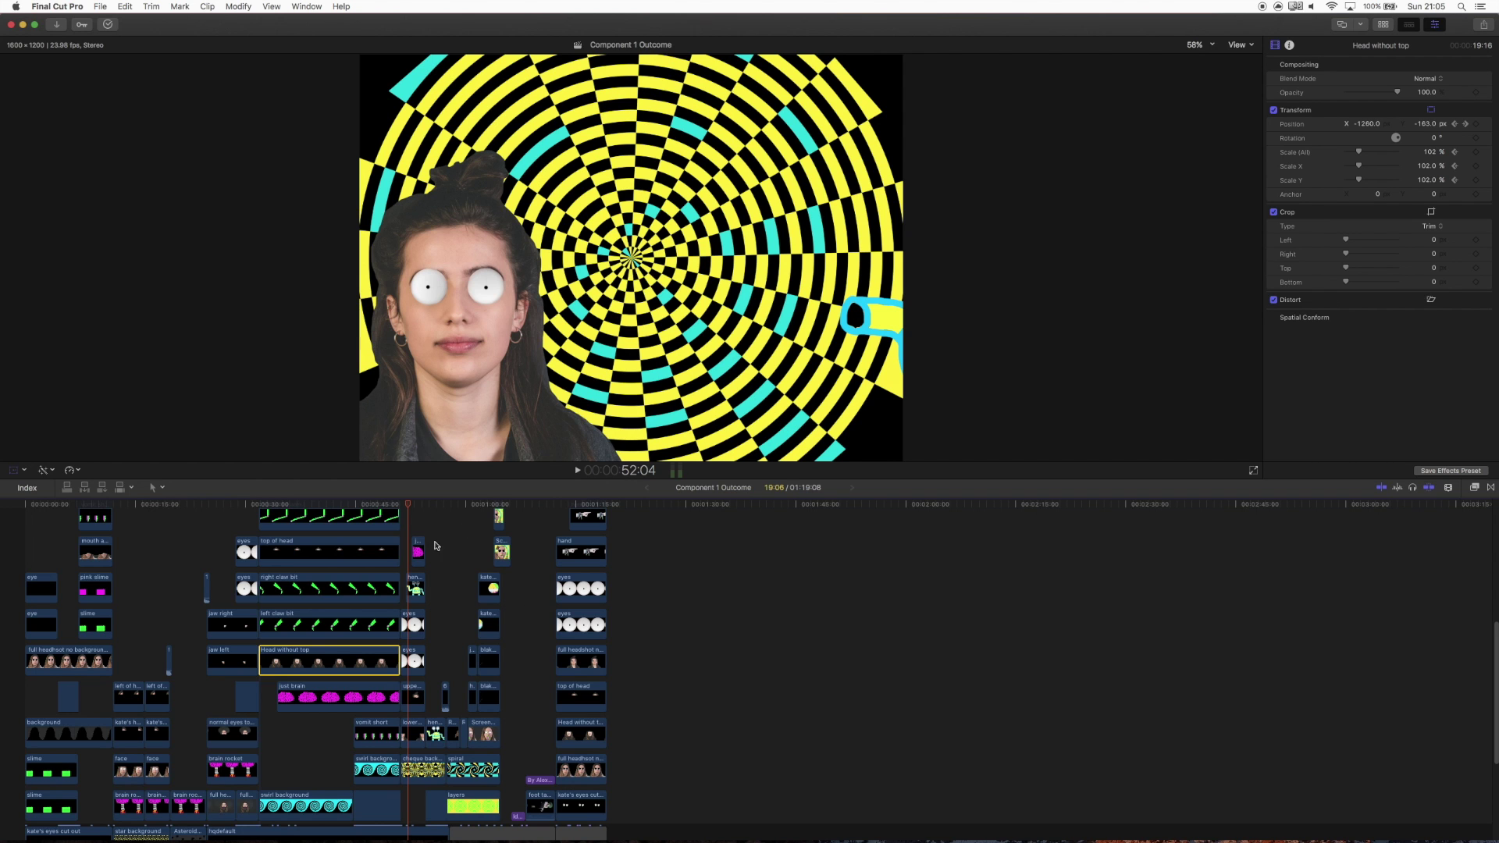
Step: Compare the eyes in the chequered Henry hoover scene at 52:16 with the slime-filled eyes at 2:13, returning to 52:16
drag(409, 507, 411, 512)
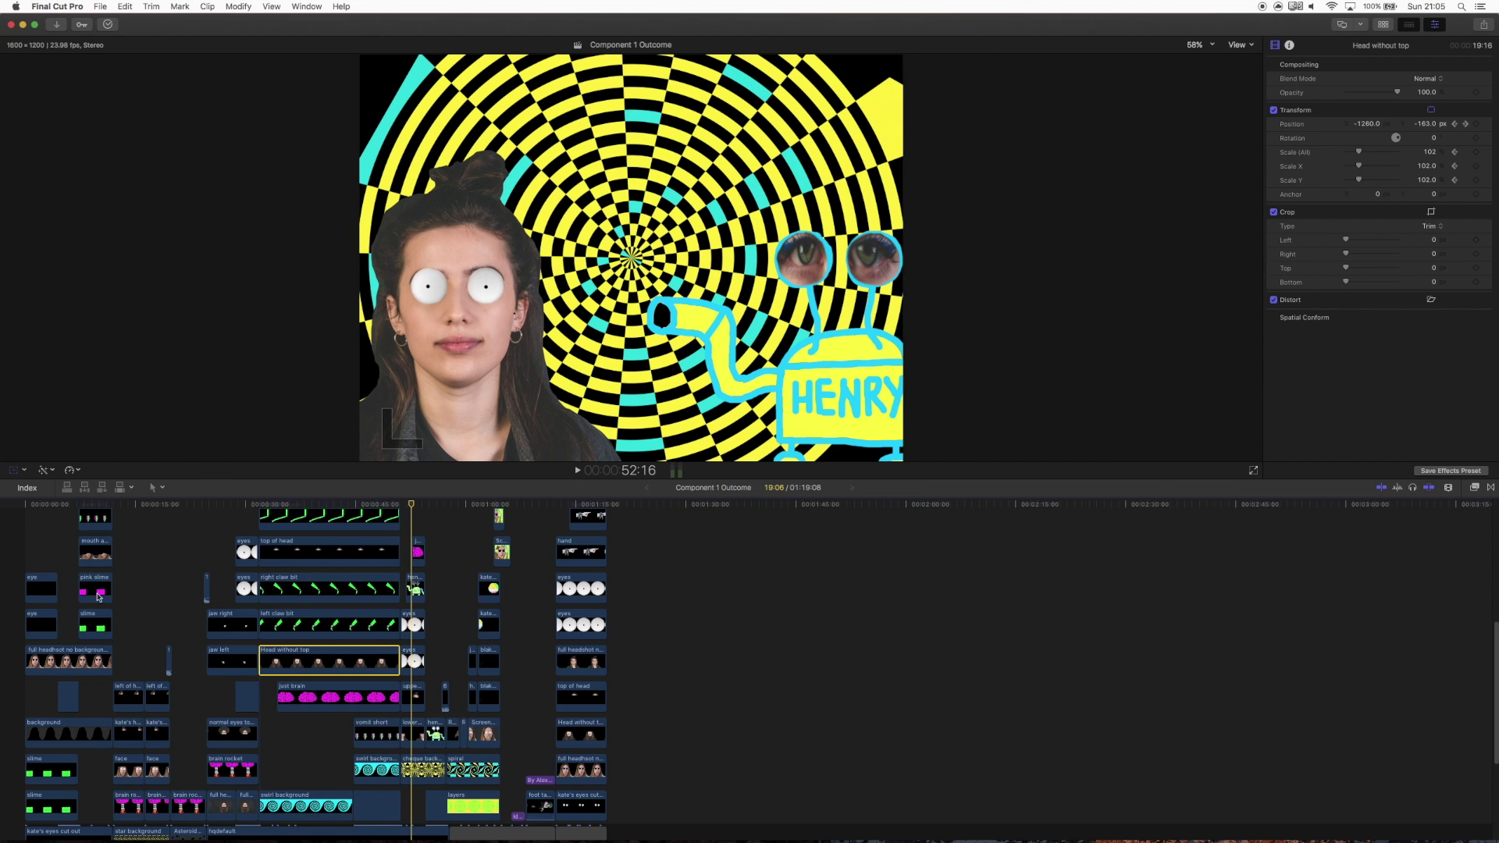
drag(53, 509, 45, 508)
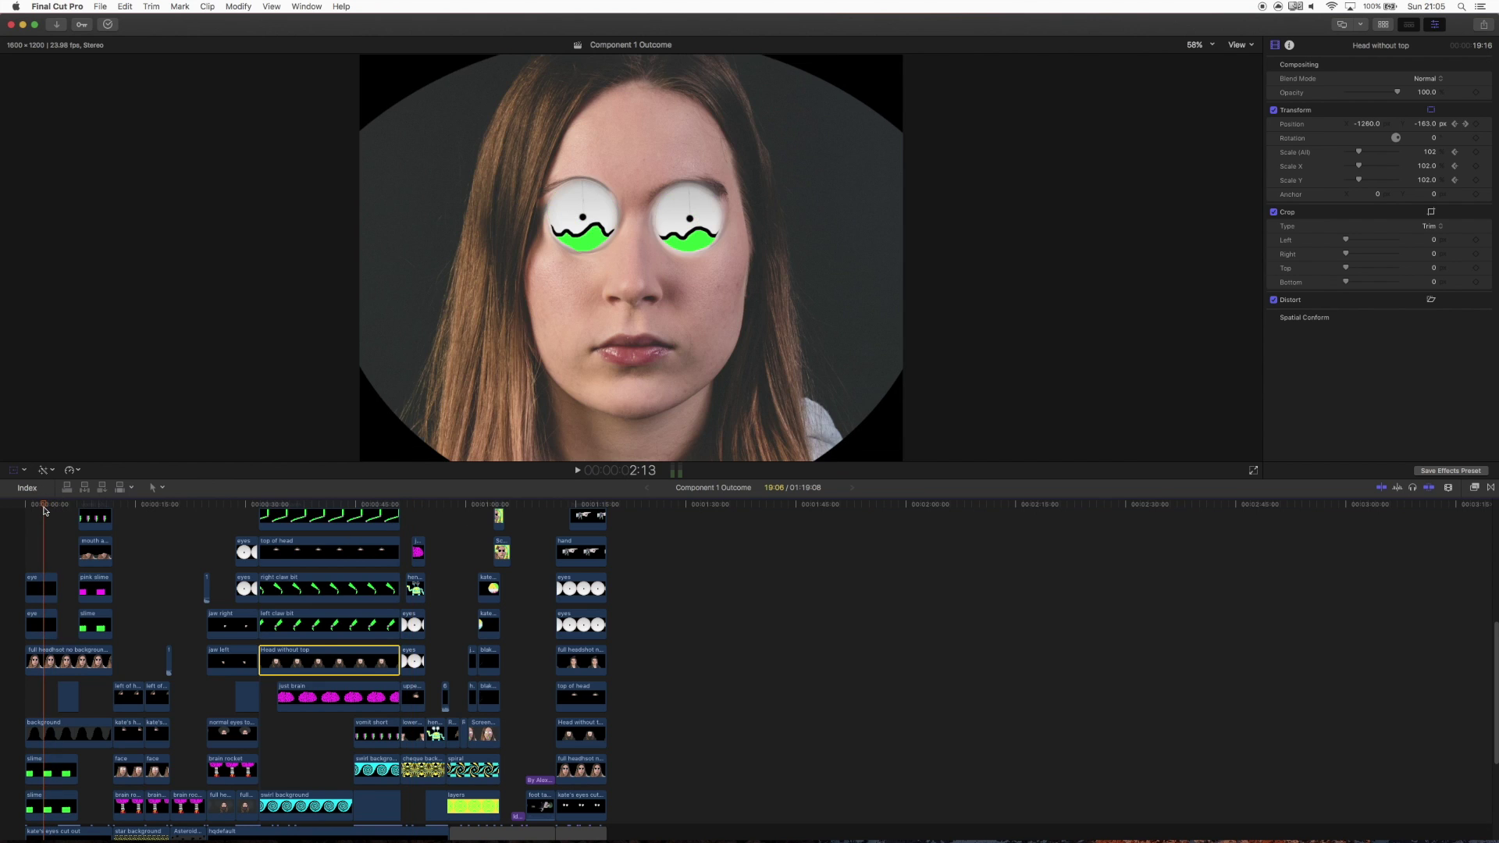
click(413, 505)
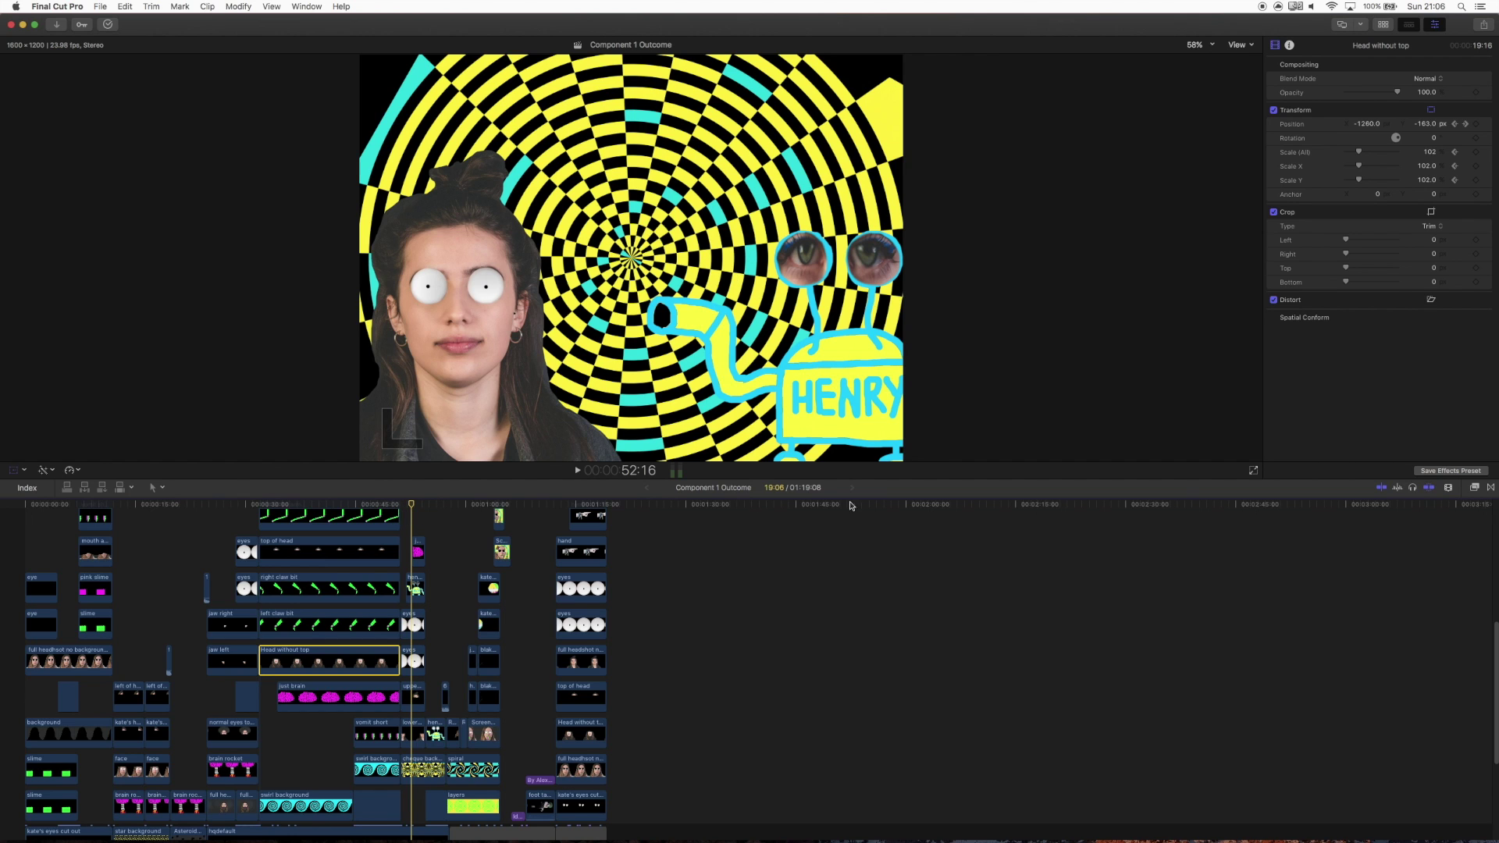
Step: Enlarge the timeline around the chequered scene and select the short just brain clip with the playhead at 53:17
click(1449, 488)
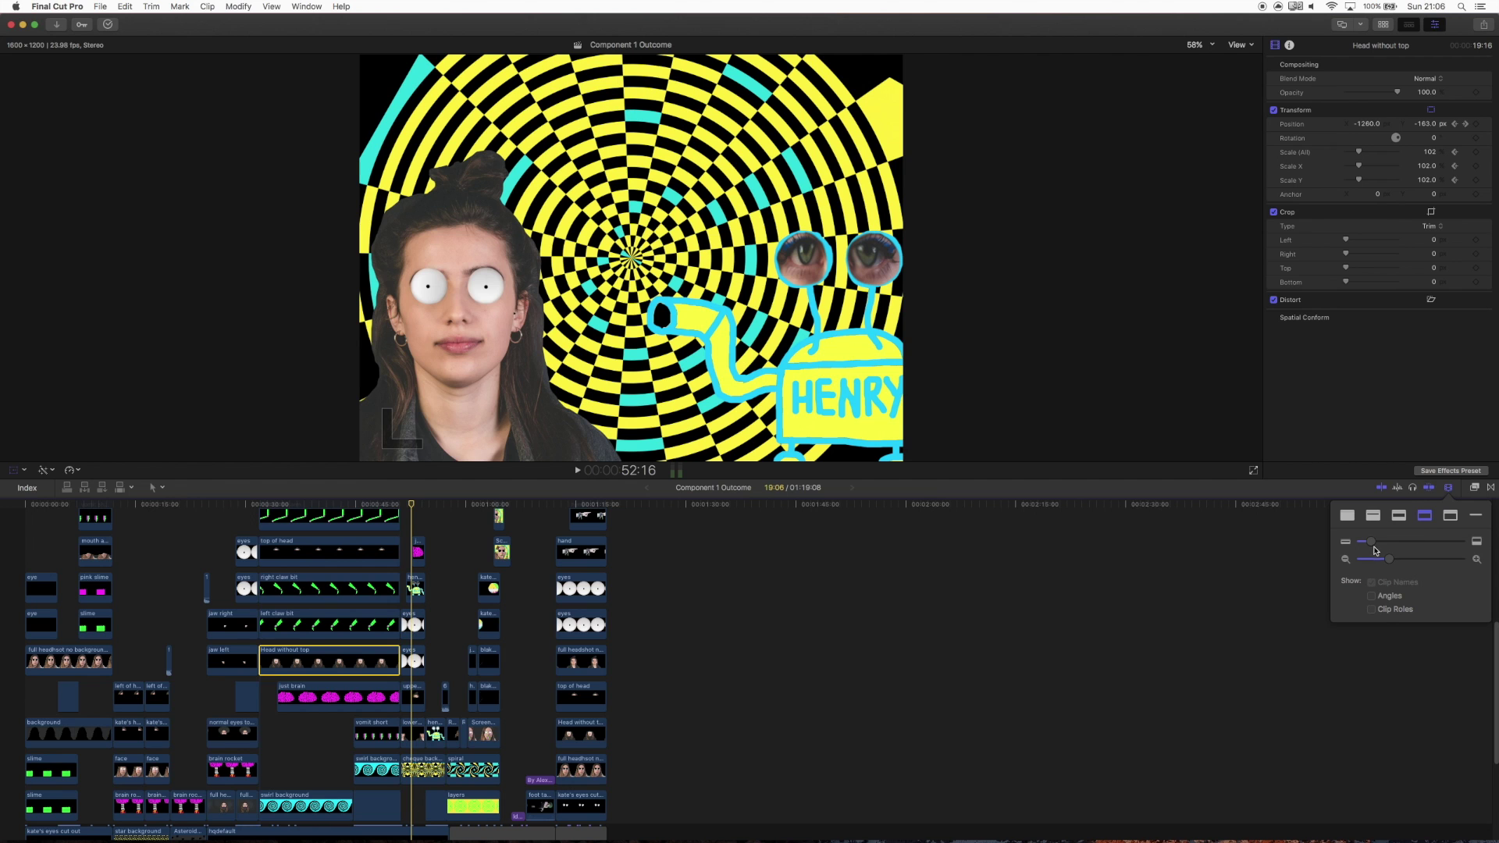
drag(1391, 562, 1416, 562)
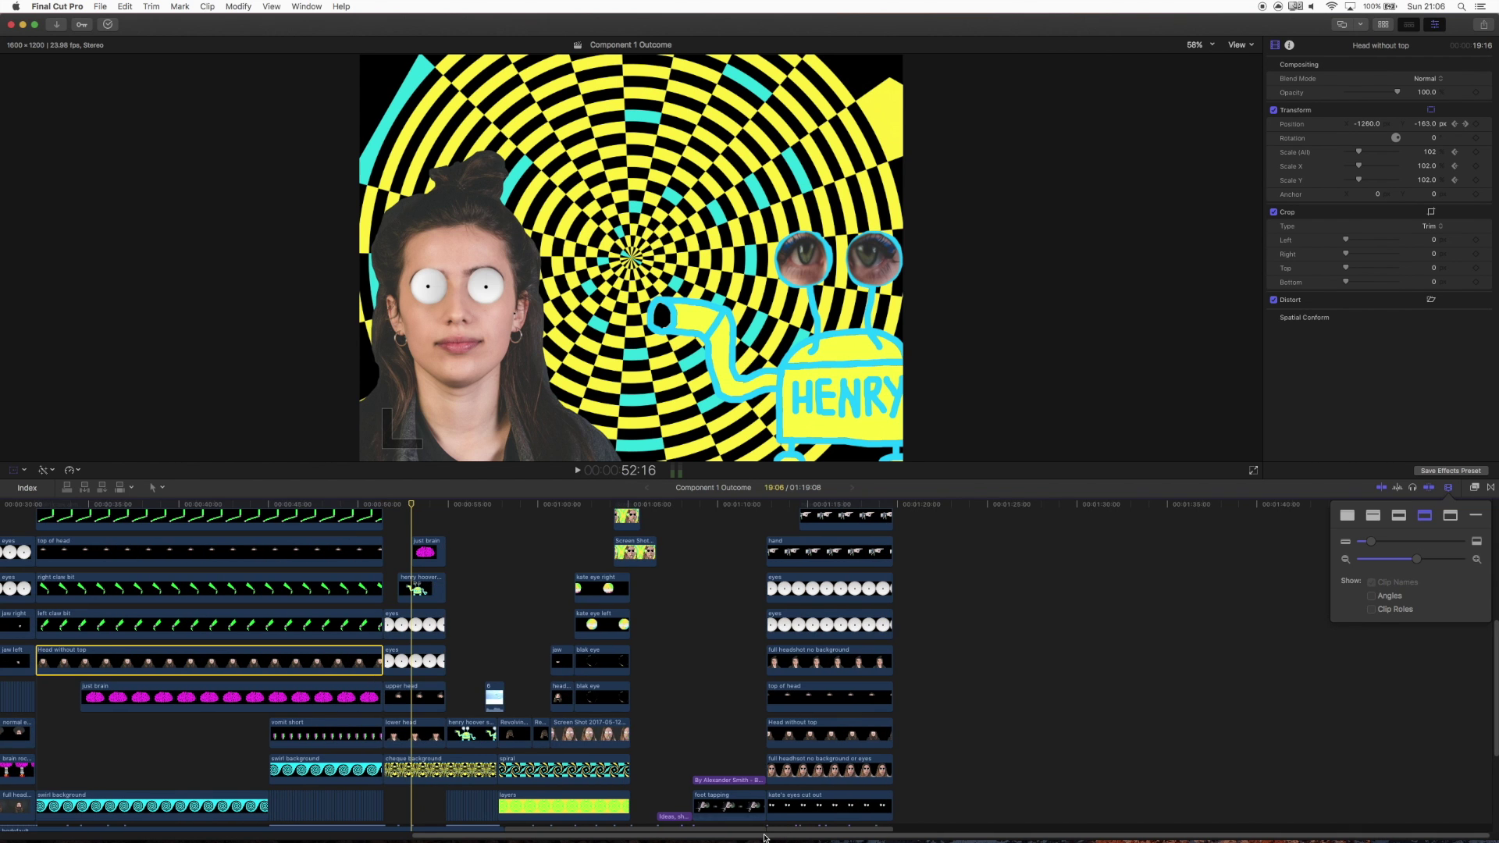
drag(727, 834, 613, 823)
mouse_move(636, 504)
mouse_down()
mouse_move(654, 507)
mouse_move(596, 512)
mouse_move(645, 528)
mouse_up()
click(643, 551)
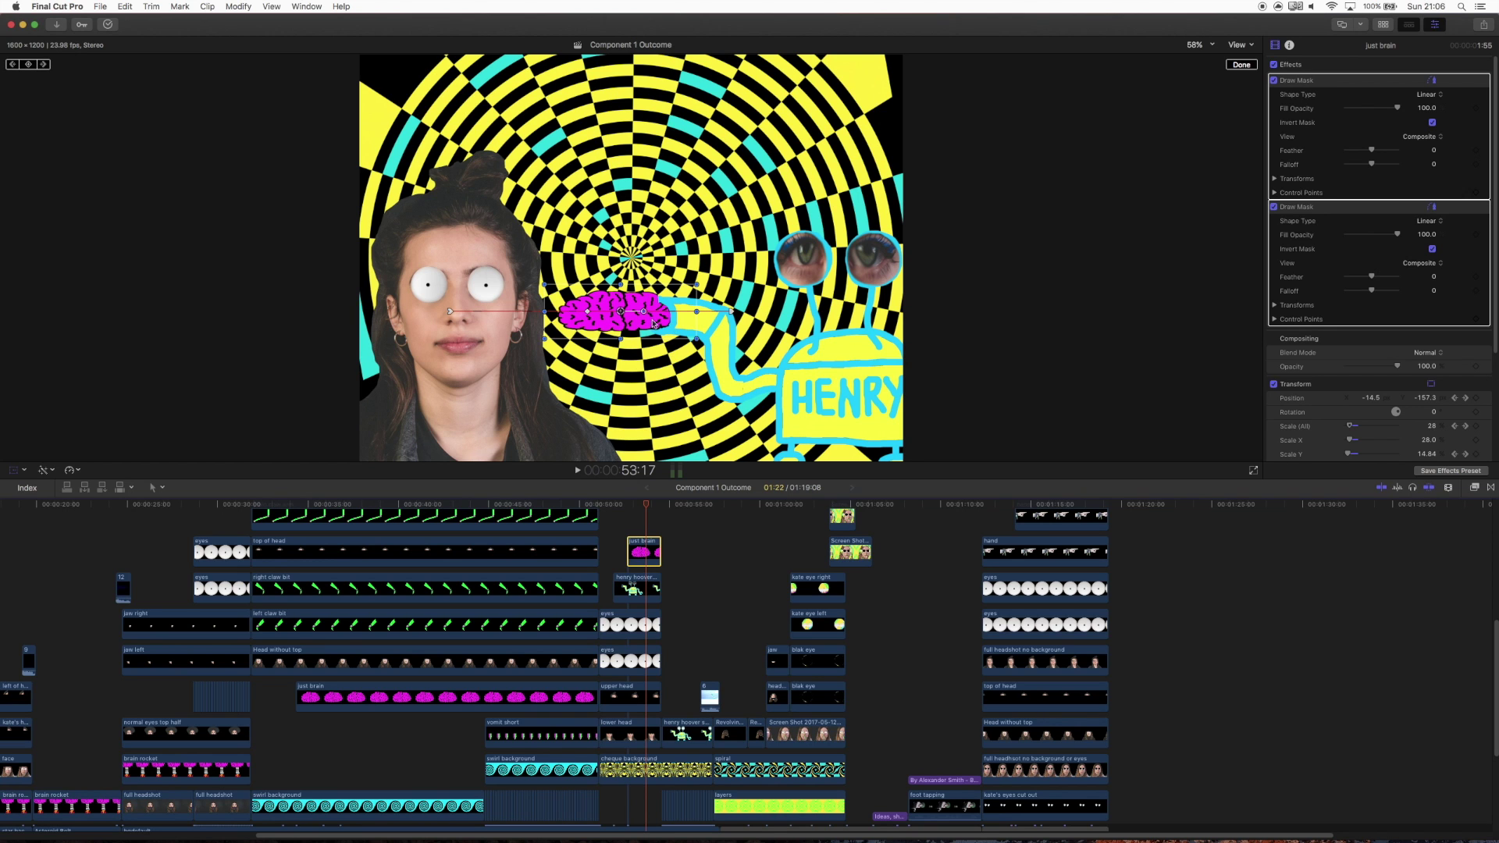
Step: Scrub the just brain clip from 52:16 to 54:05 to examine its Position and Scale keyframes as the brain is sucked out
drag(647, 505, 634, 512)
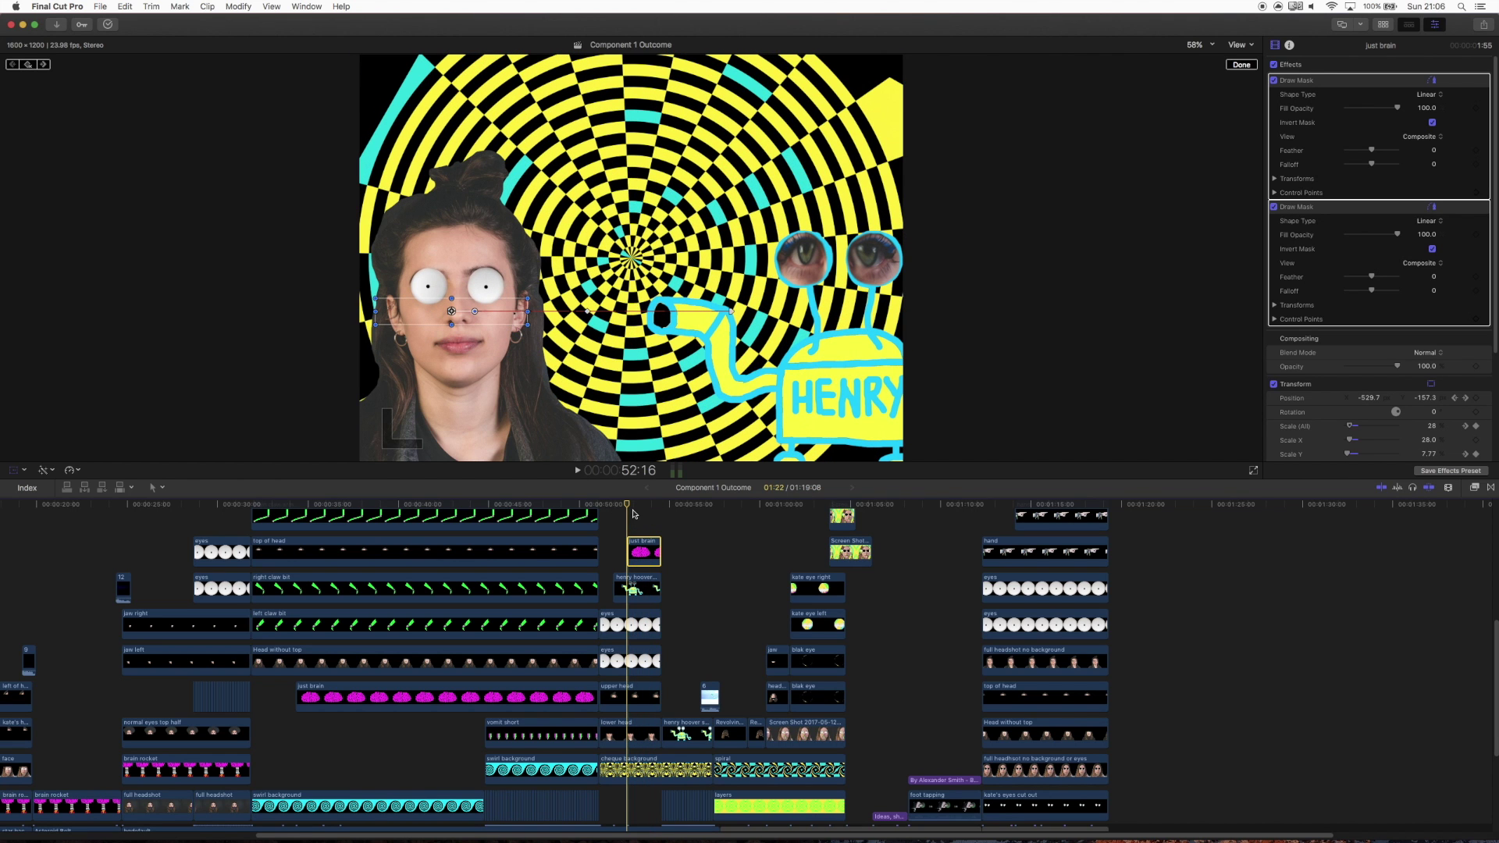
scroll(1378, 353, down, 4)
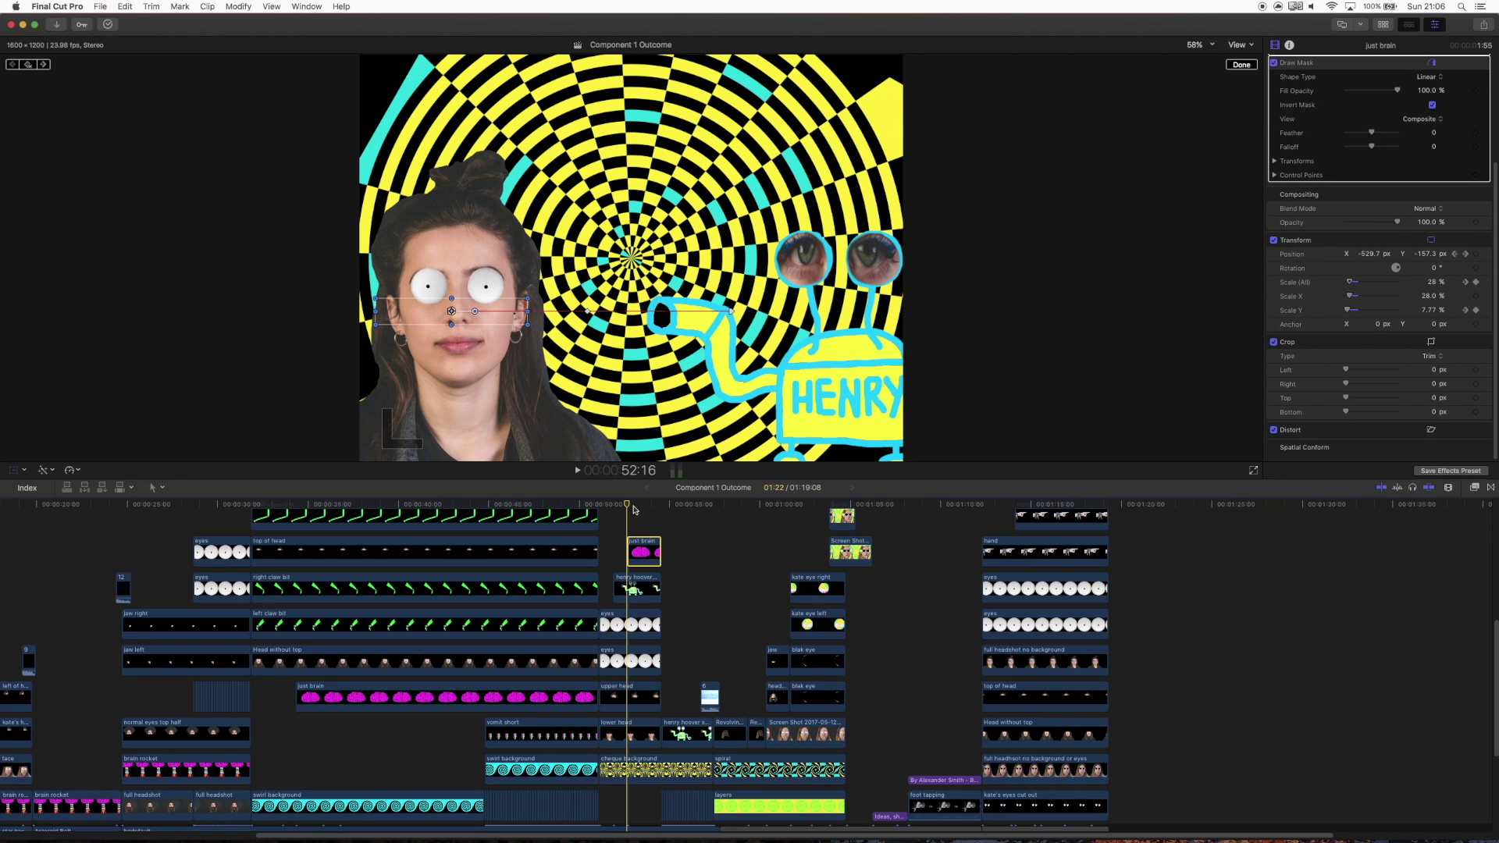
mouse_move(635, 509)
mouse_down()
mouse_move(646, 515)
mouse_move(634, 511)
mouse_up()
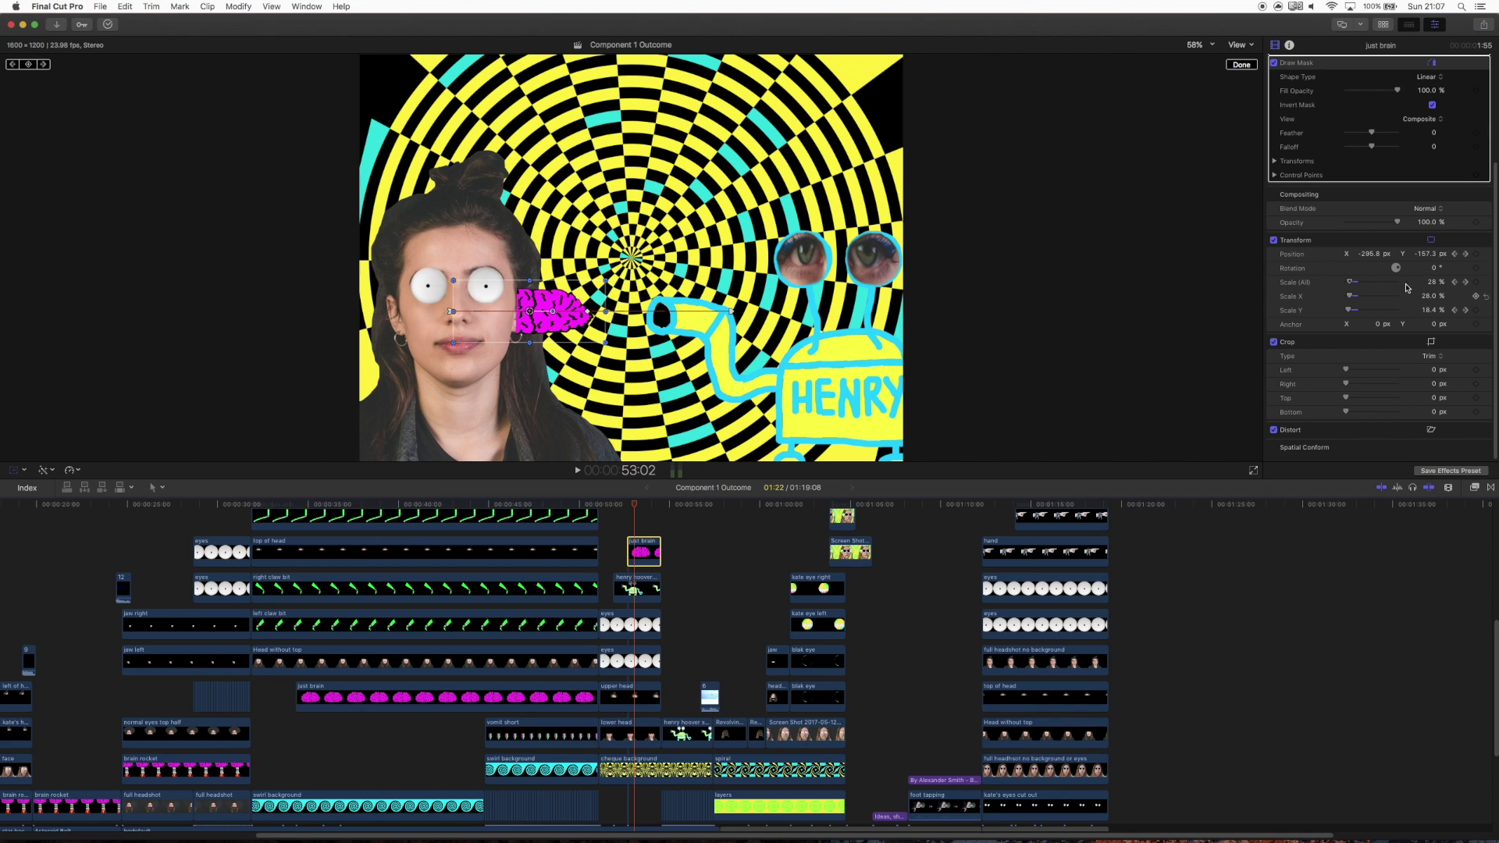
drag(634, 508, 656, 515)
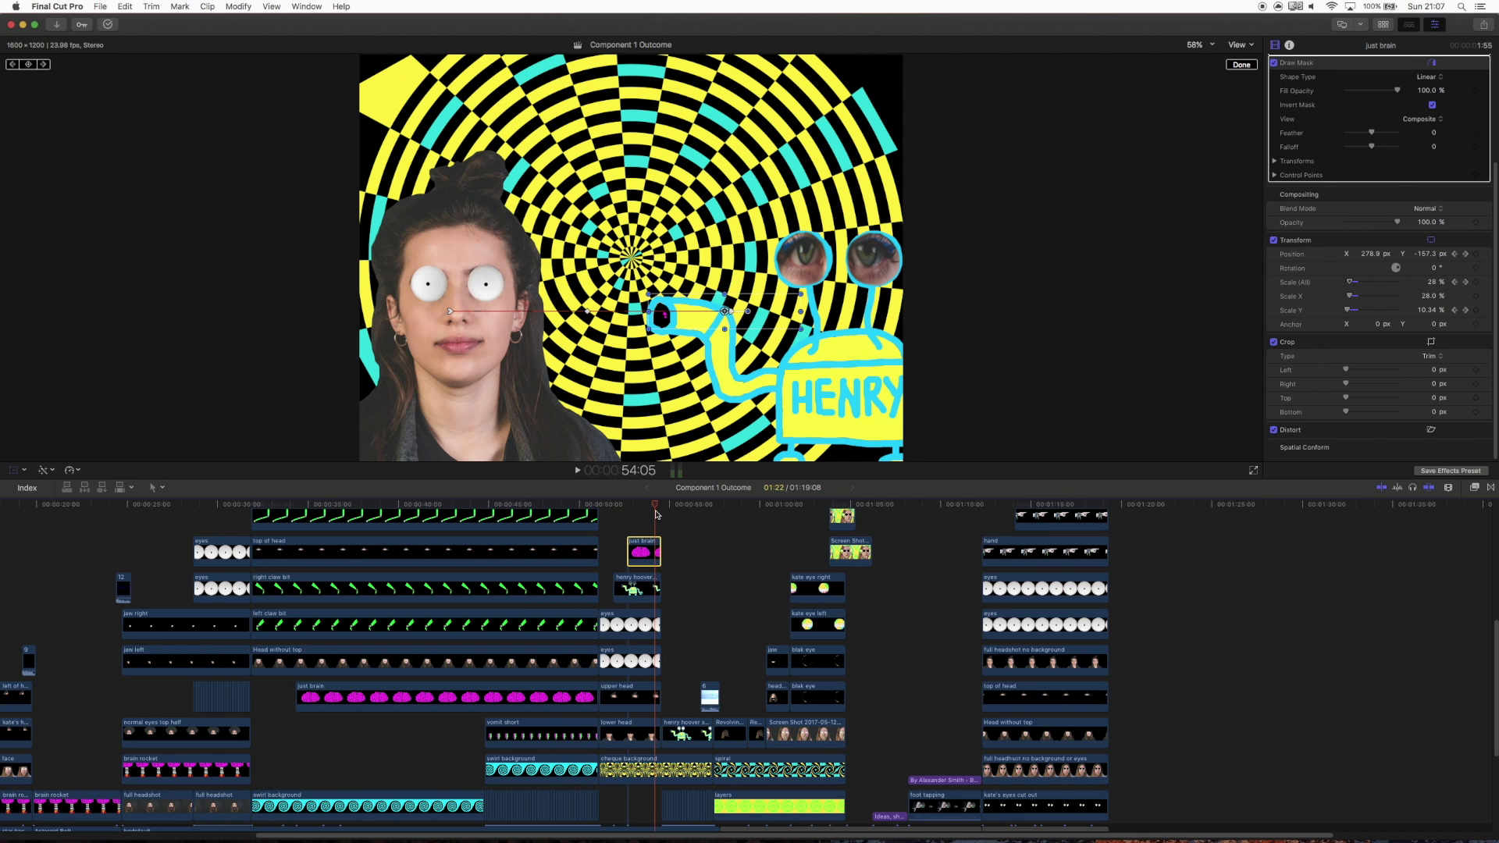
Step: Replay the cut from the brain suction to the spinning Henry hoover several times from about 54:03, and scrub back to 53:11
key(space)
key(space)
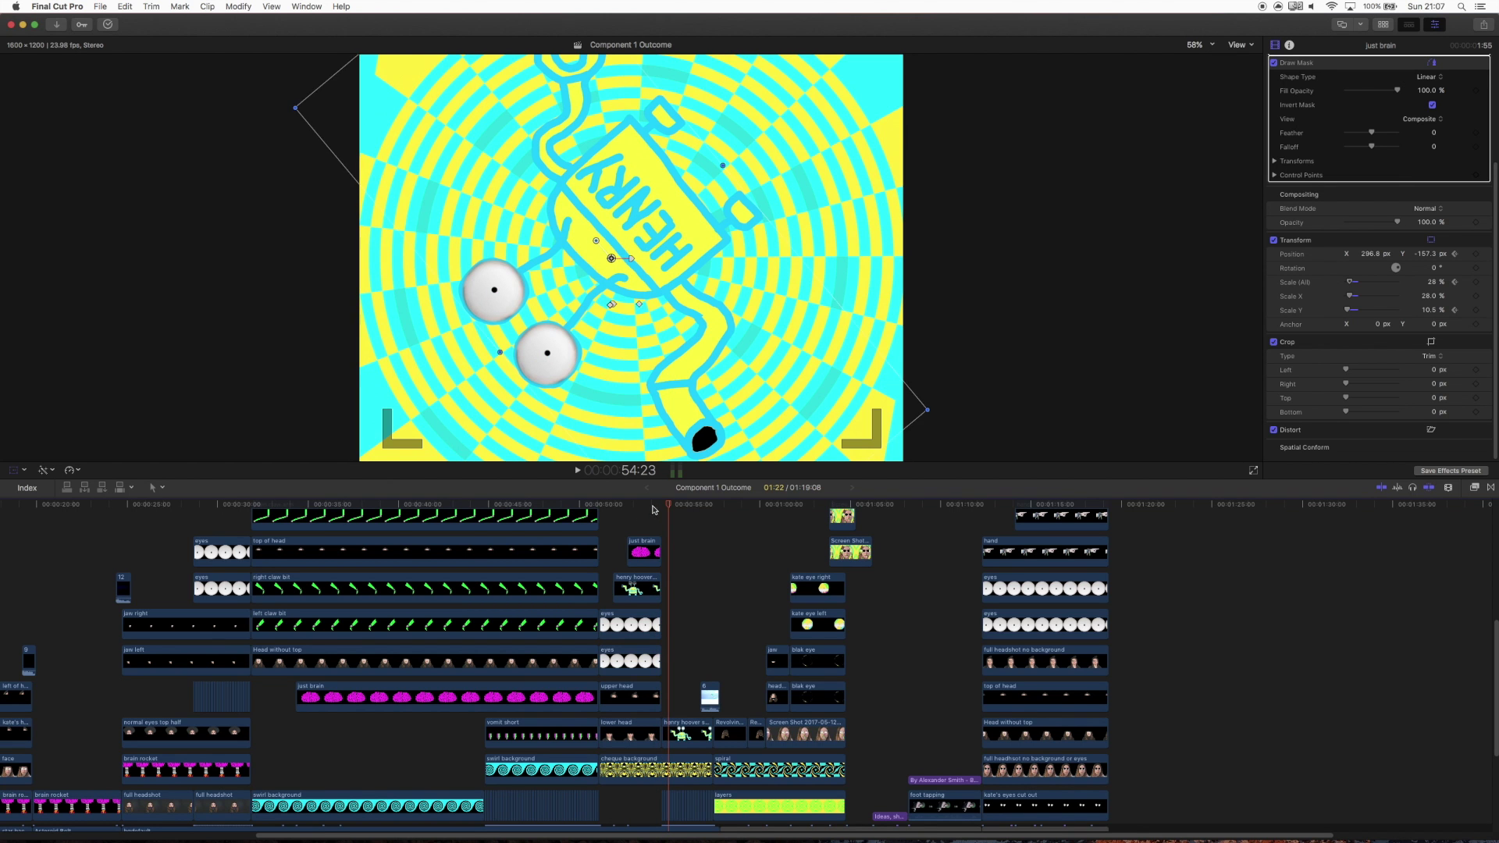
click(653, 509)
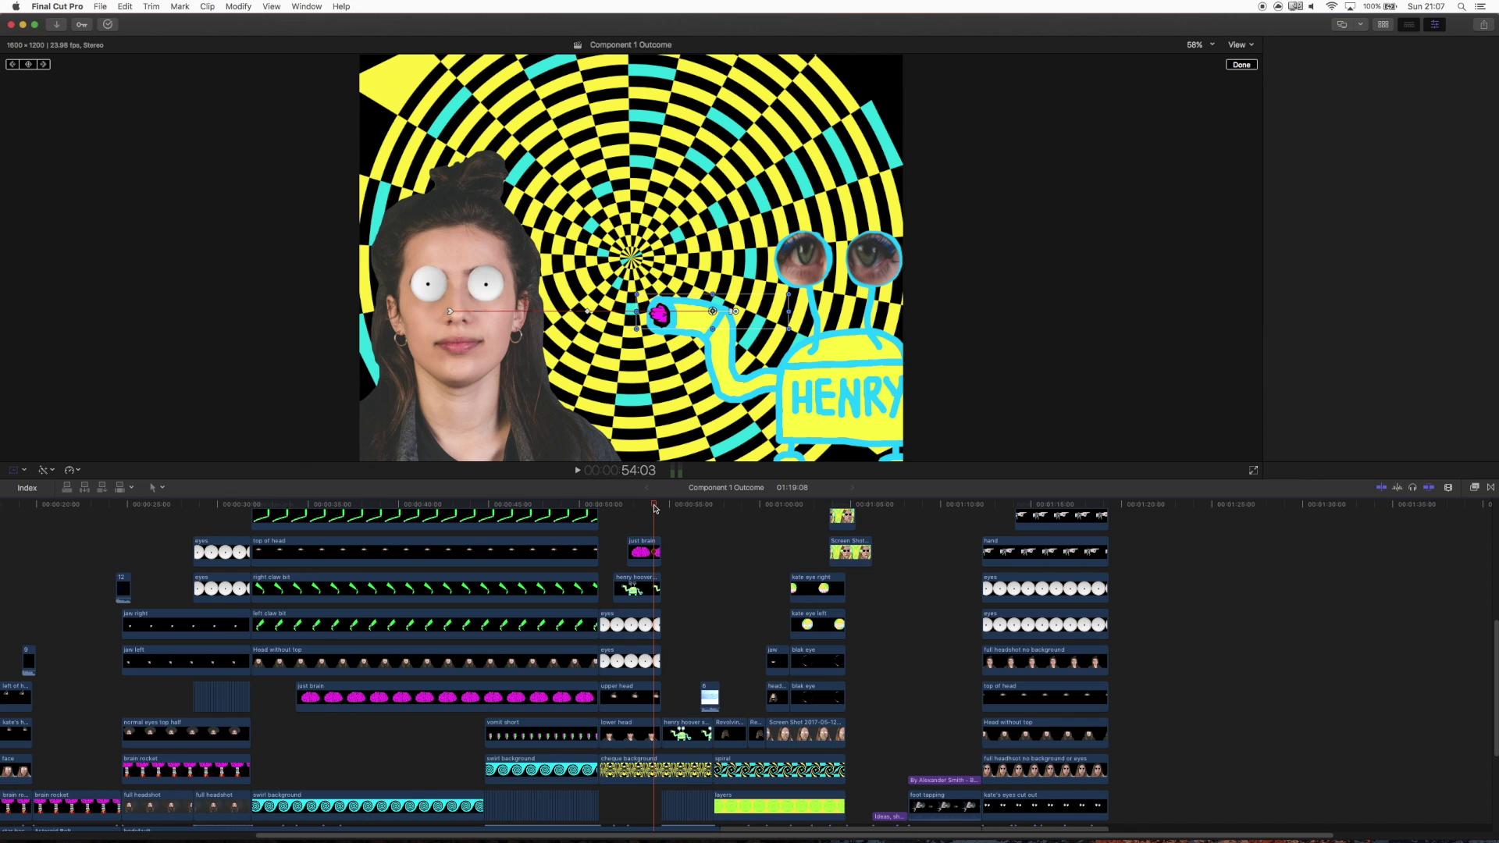
key(space)
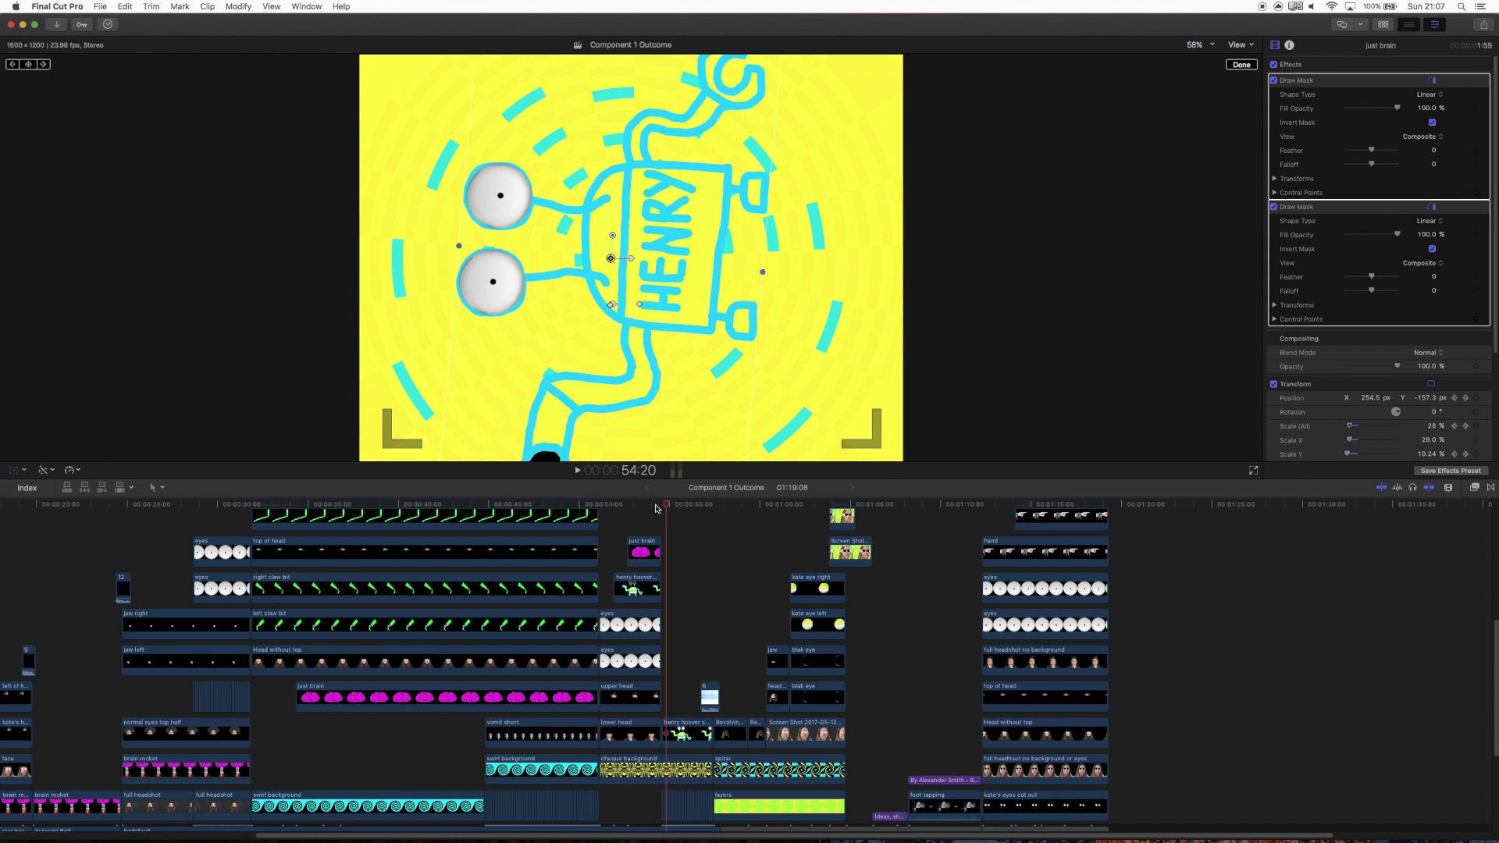
click(655, 508)
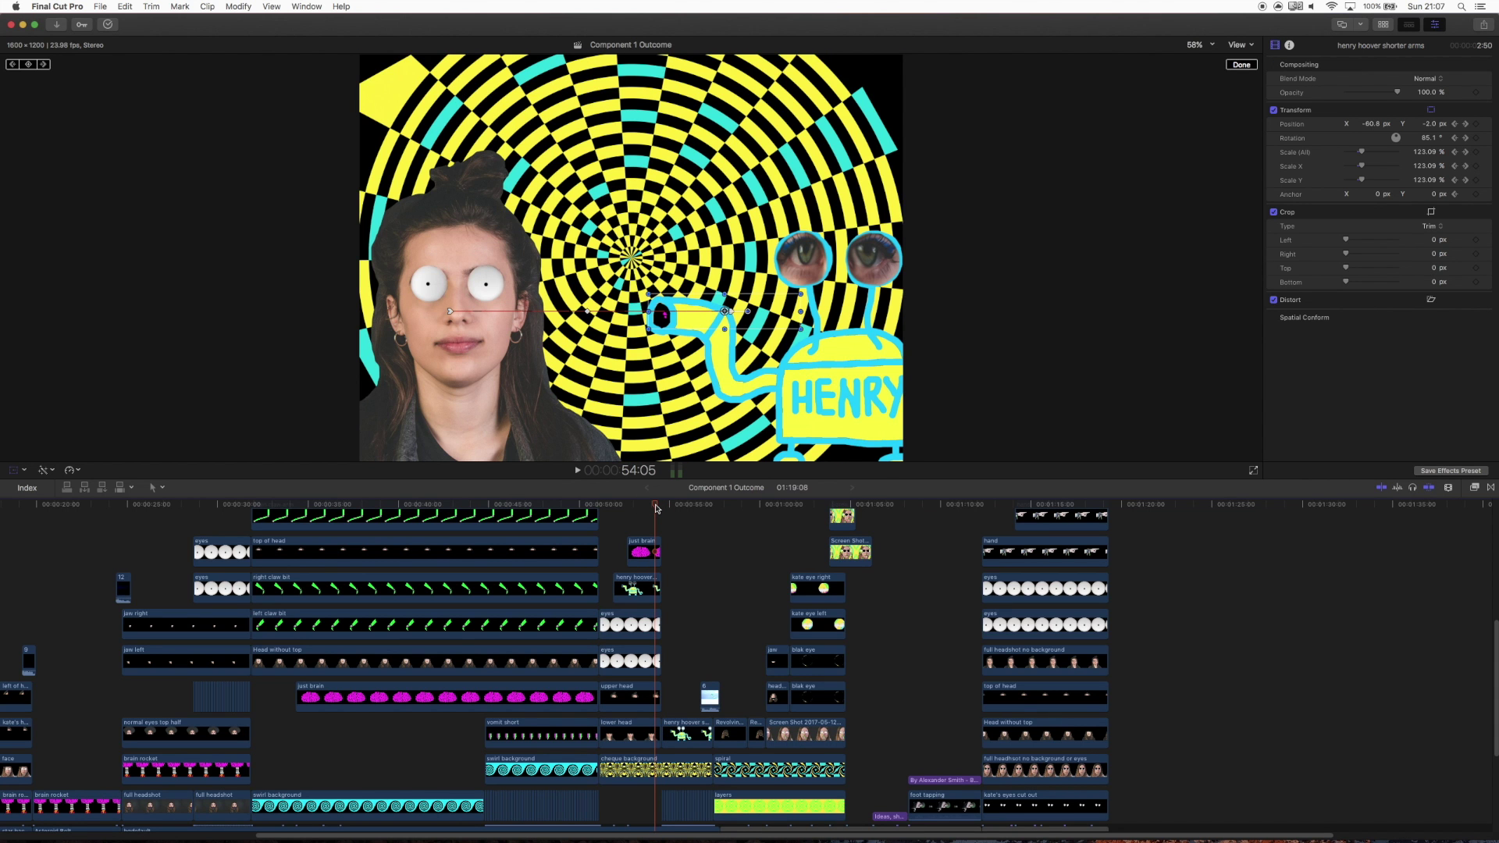
key(space)
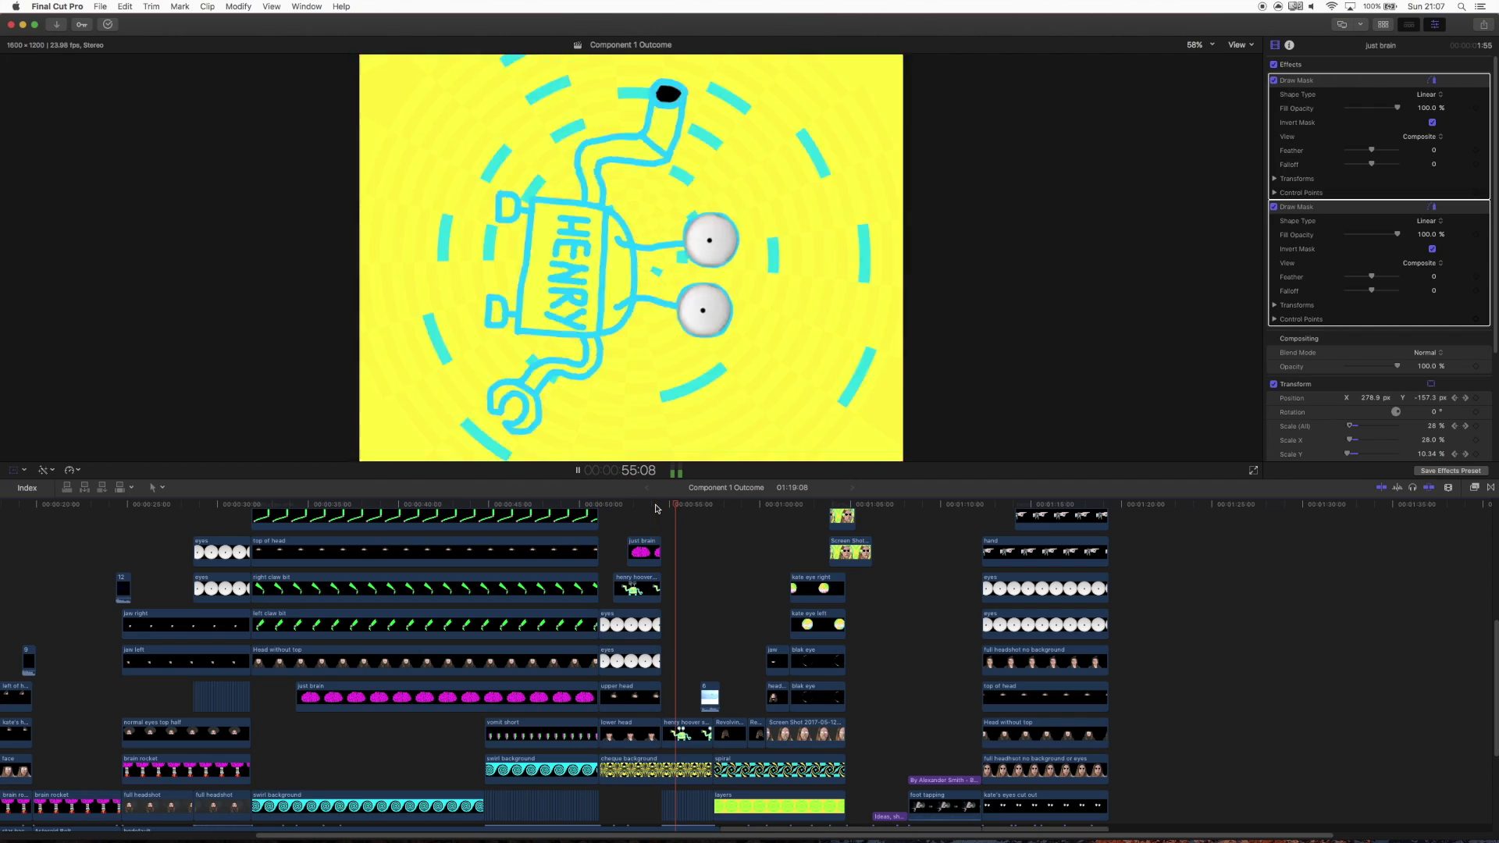
click(659, 507)
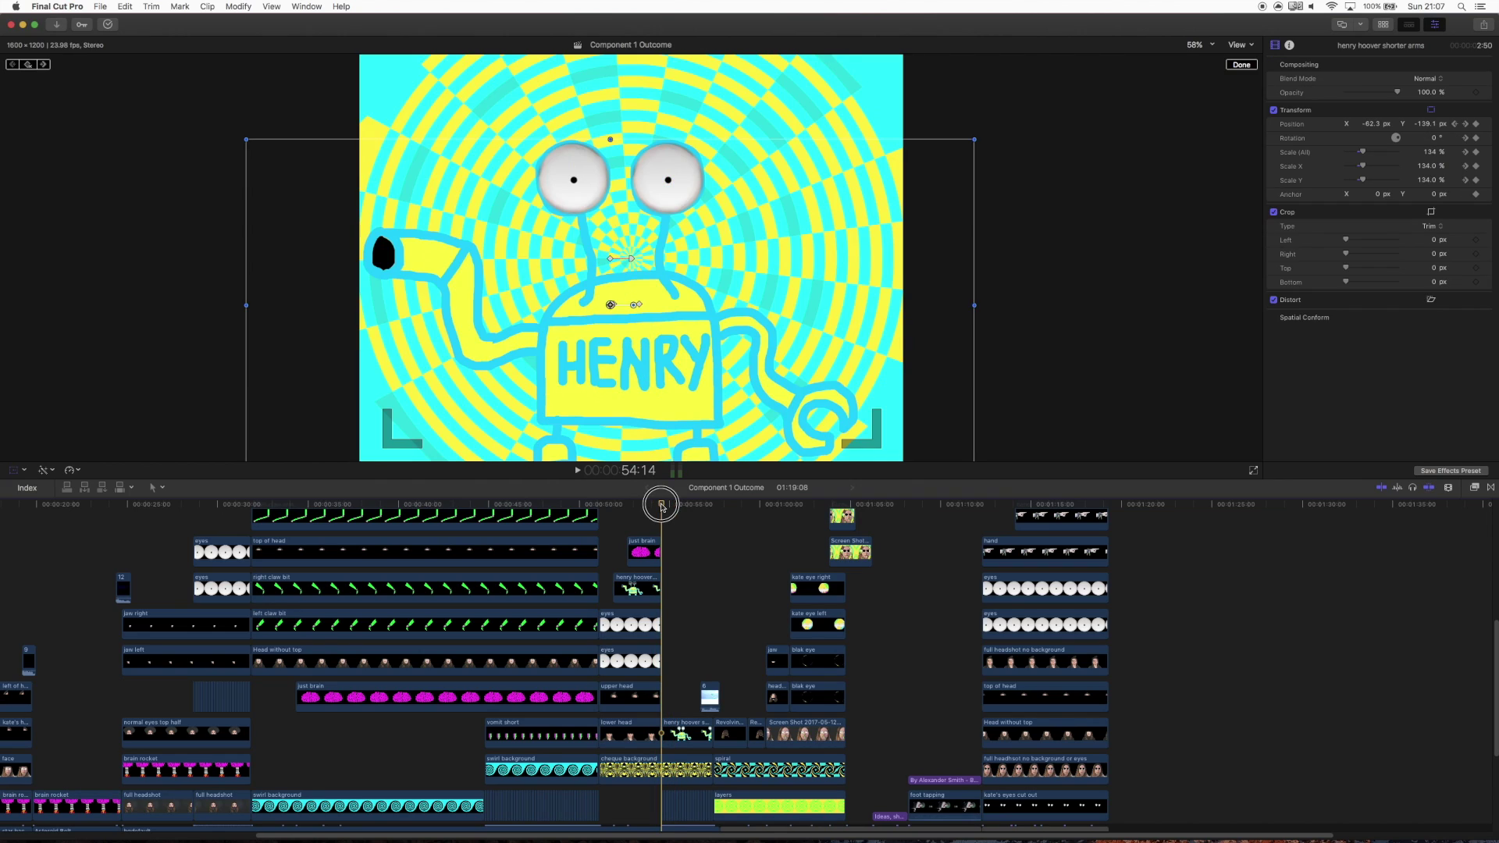
drag(659, 507, 641, 505)
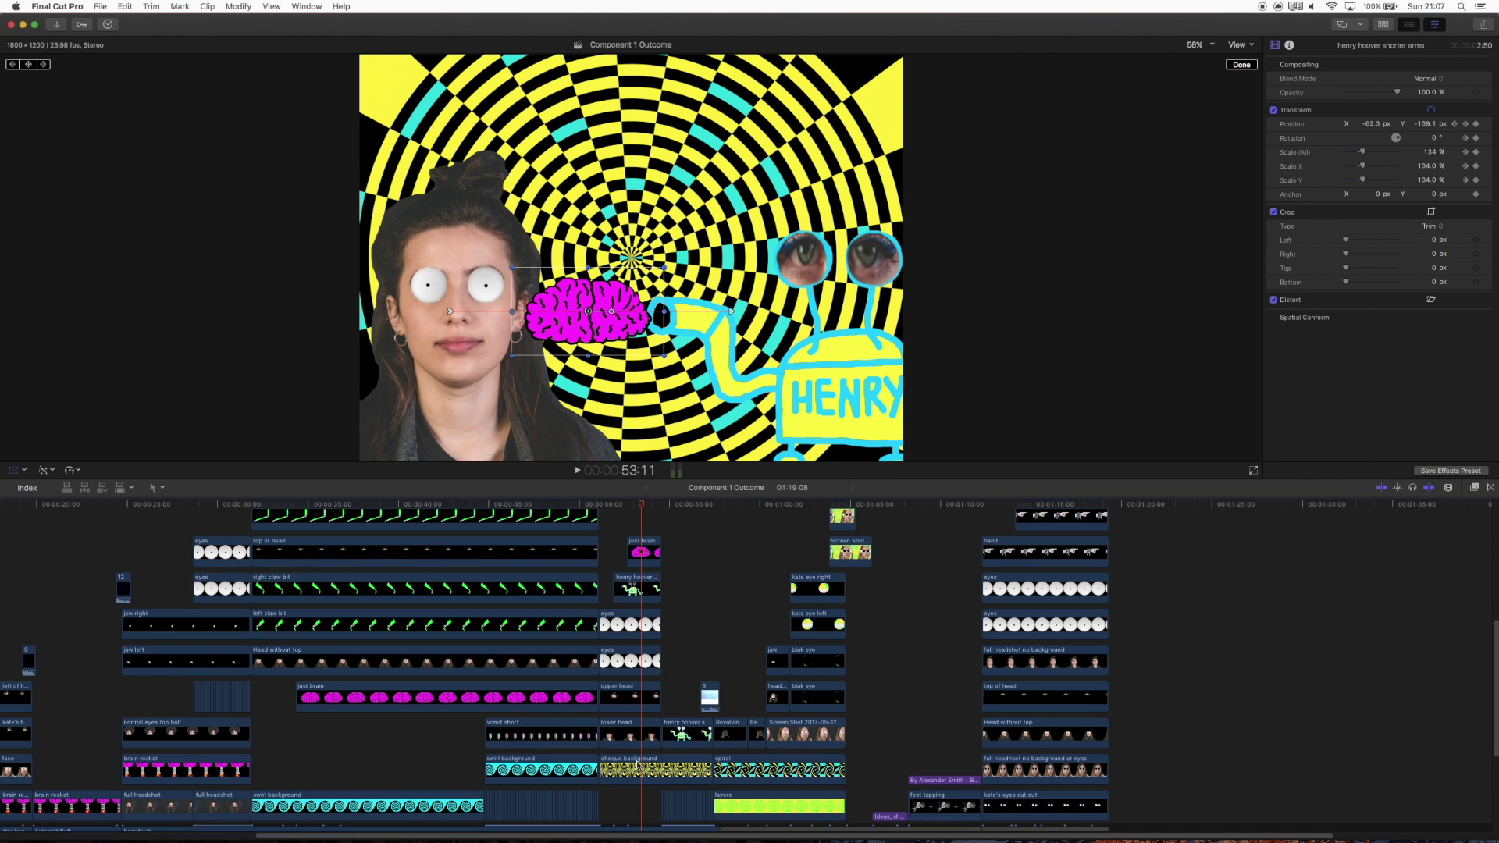
Step: Disable the cheque background clip to view the layers above it on black, and re-enable it
click(638, 766)
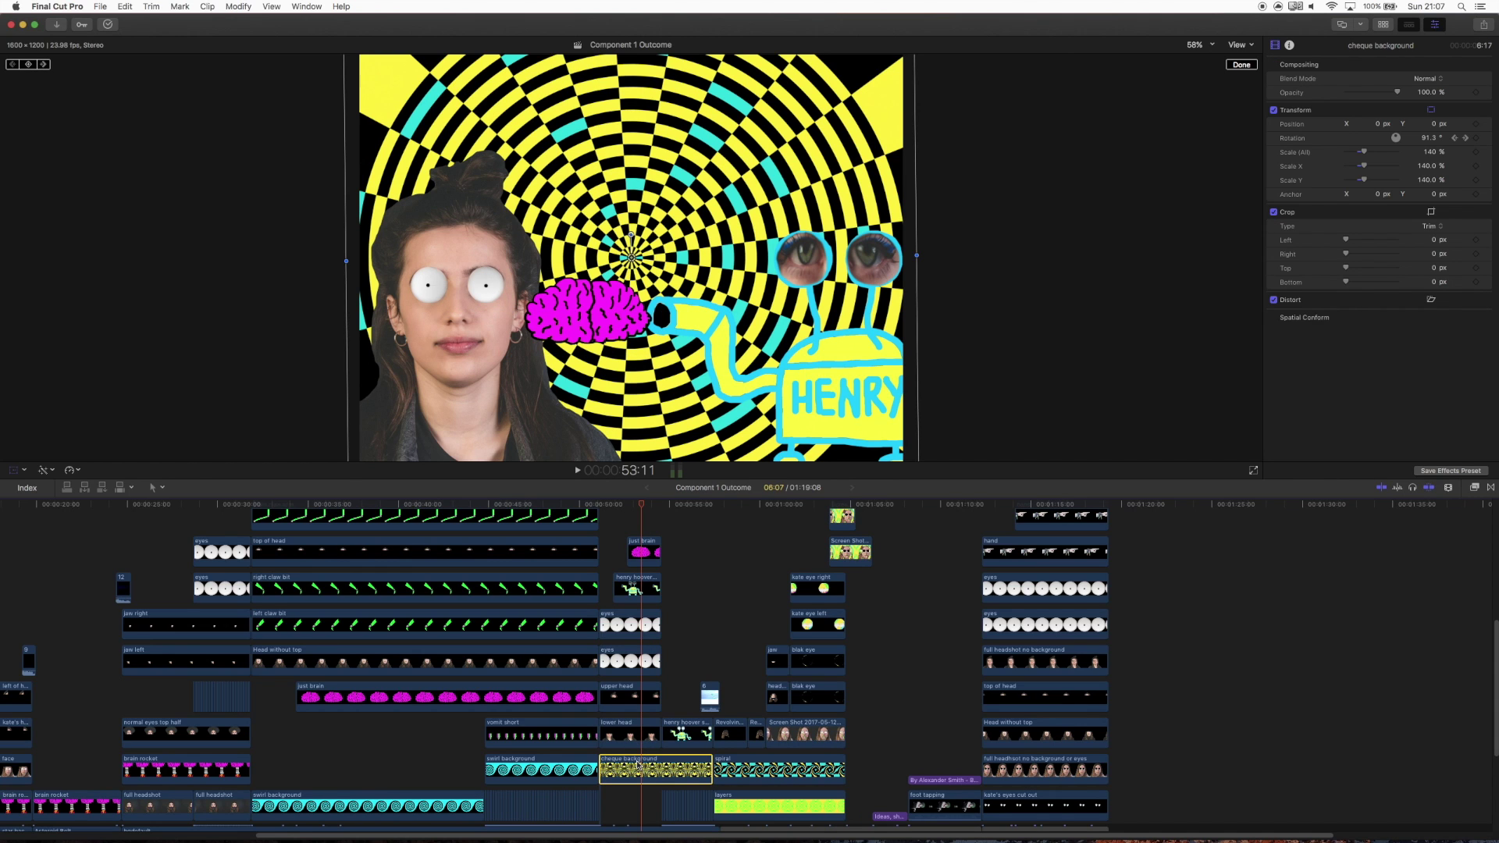
key(v)
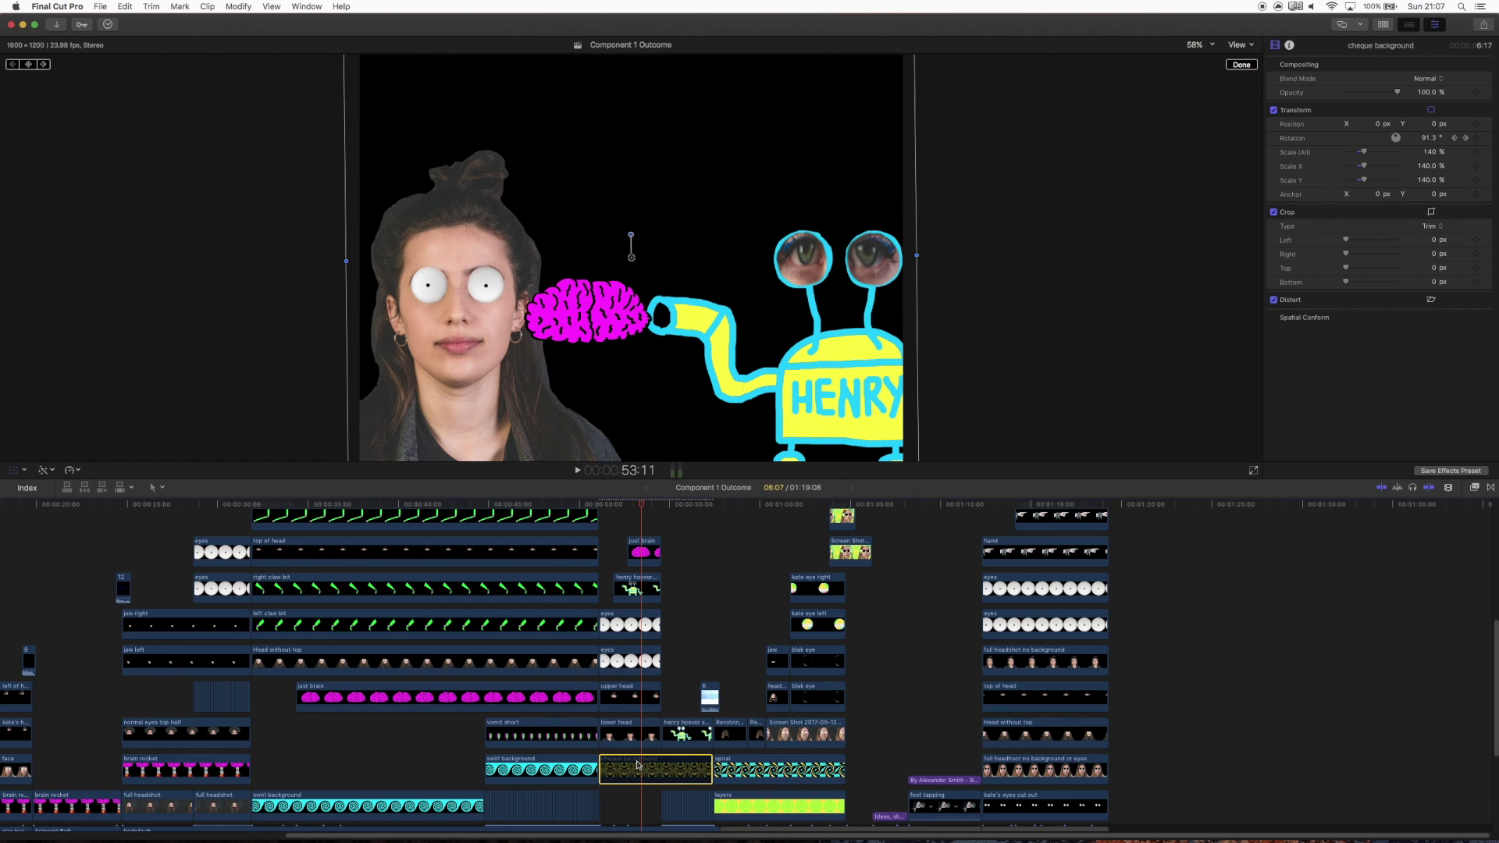
key(v)
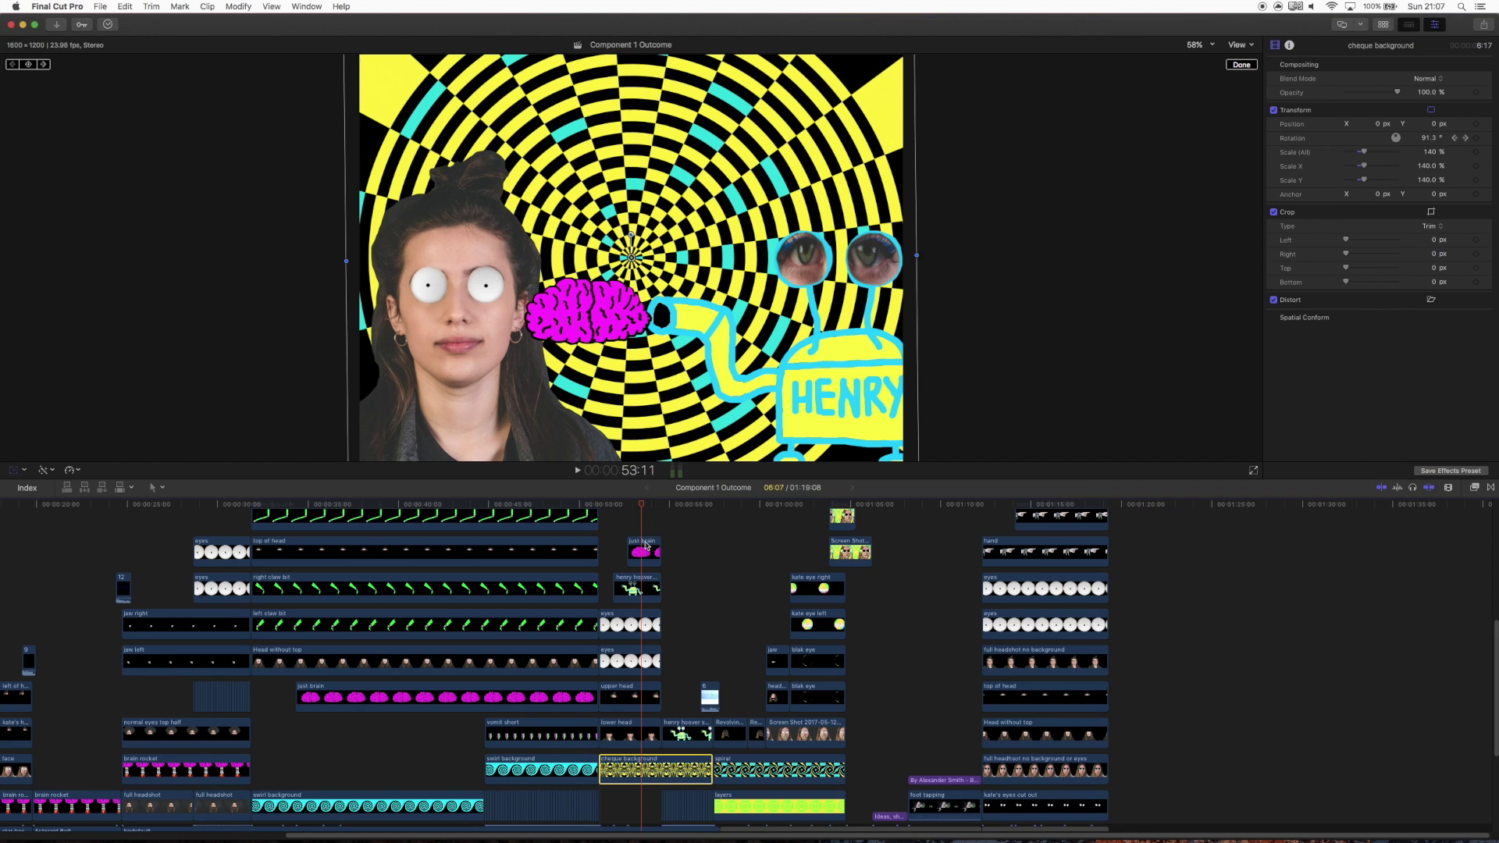
Step: Play the spinning Henry hoover scene from 54:14 to the spiral transition at 57:12, and return to 54:19
mouse_move(662, 511)
mouse_down()
mouse_move(682, 511)
mouse_move(658, 514)
mouse_up()
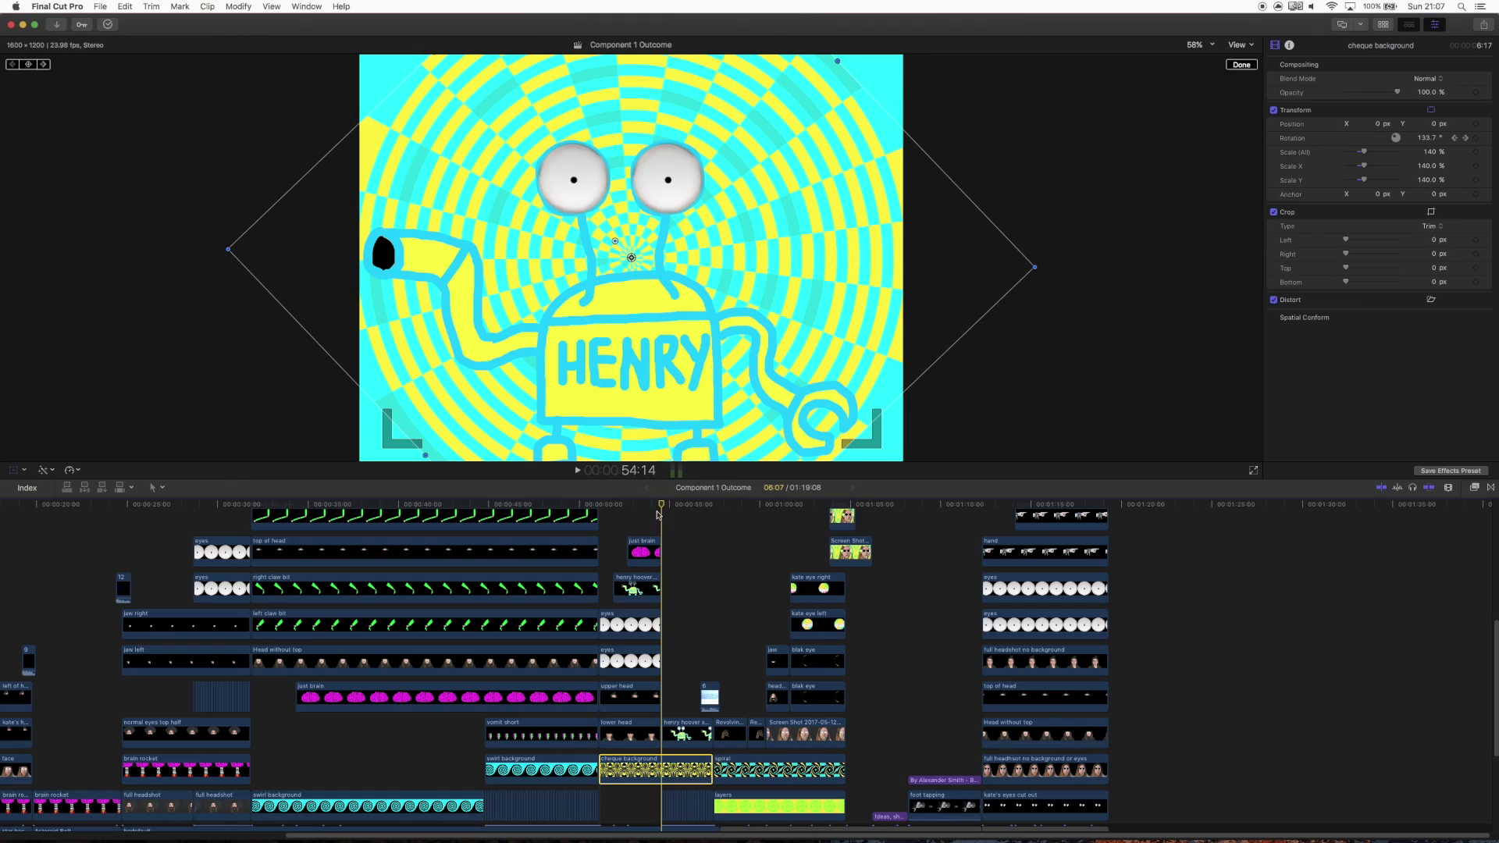
key(space)
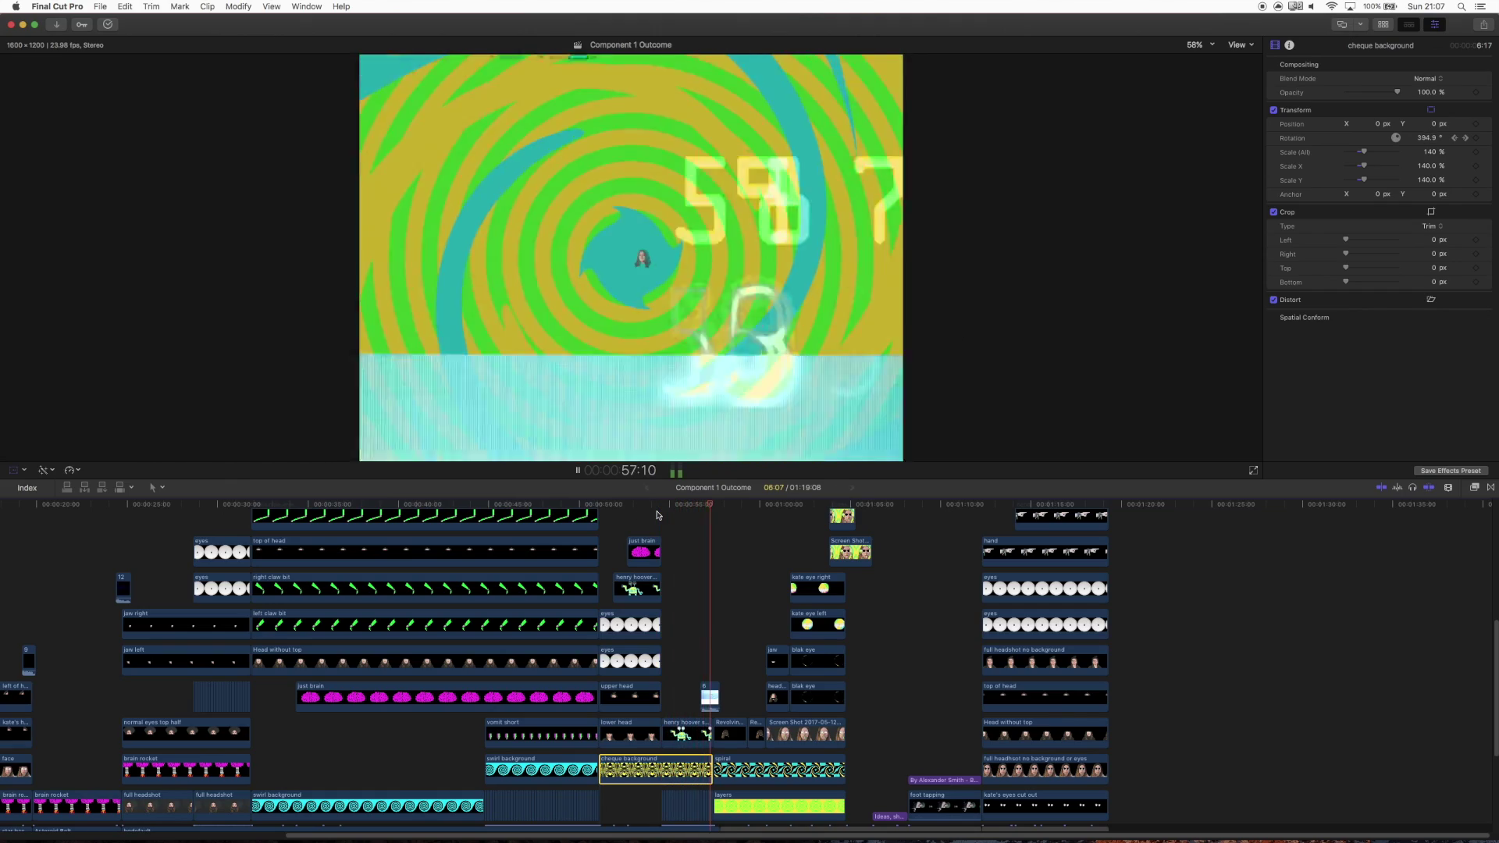
key(space)
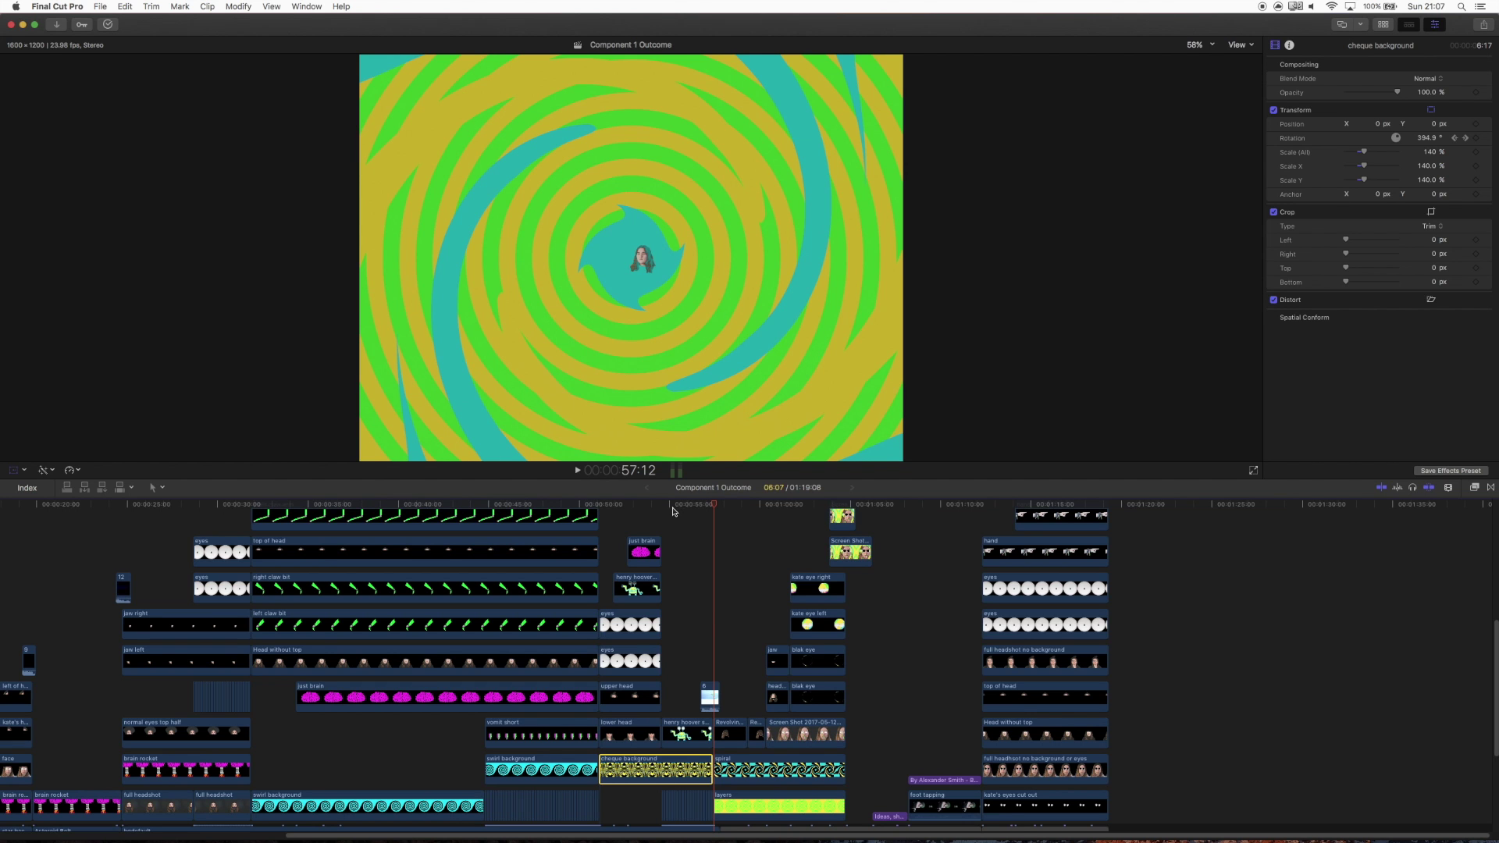
click(665, 507)
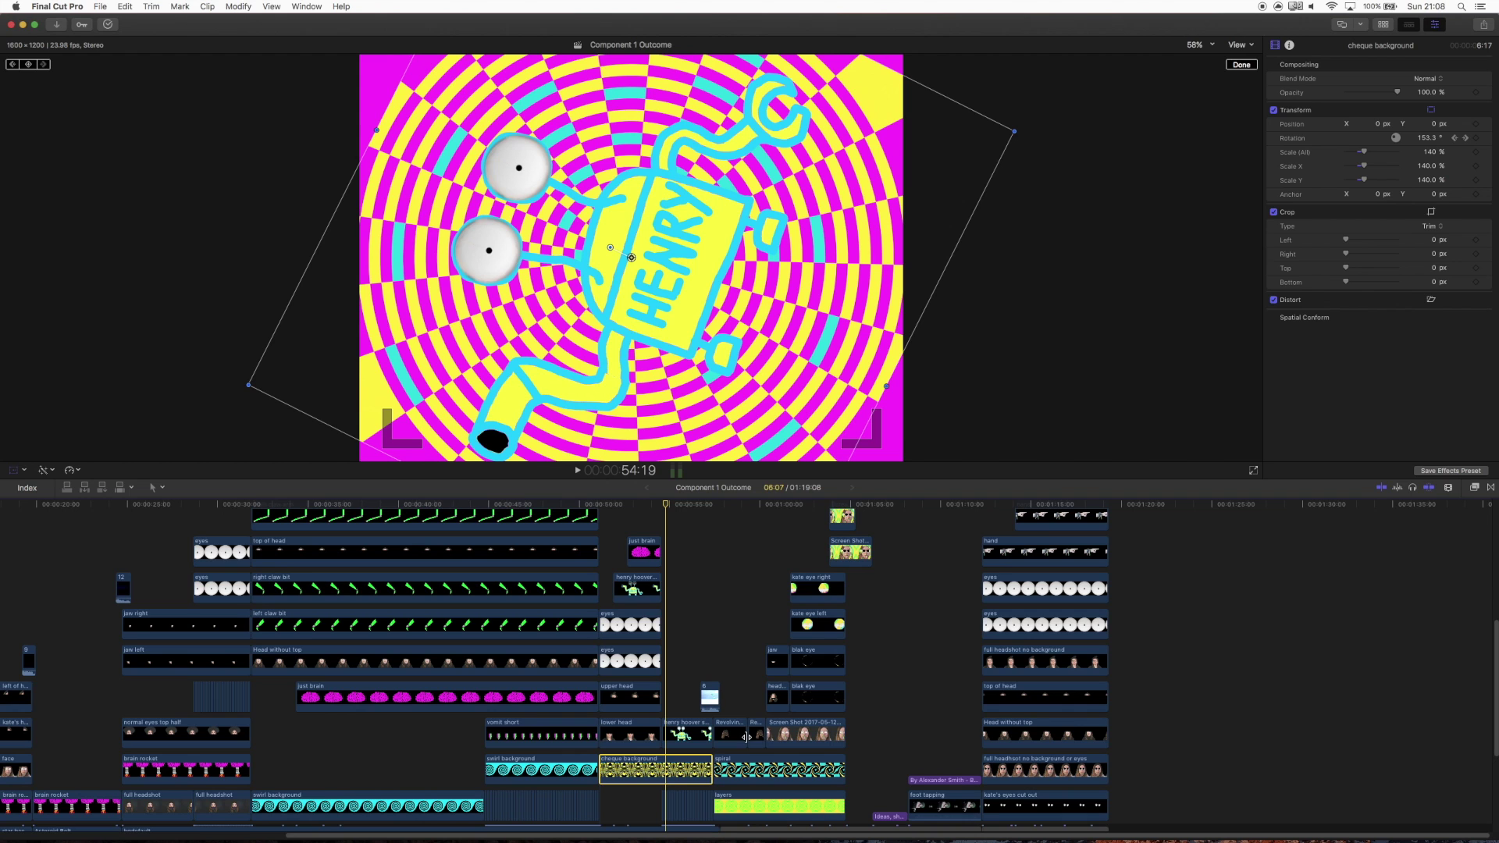
Step: Scrub the cheque background from its start to 56:06 and back to 55:13 to examine its Rotation animation
click(601, 503)
drag(608, 509, 690, 517)
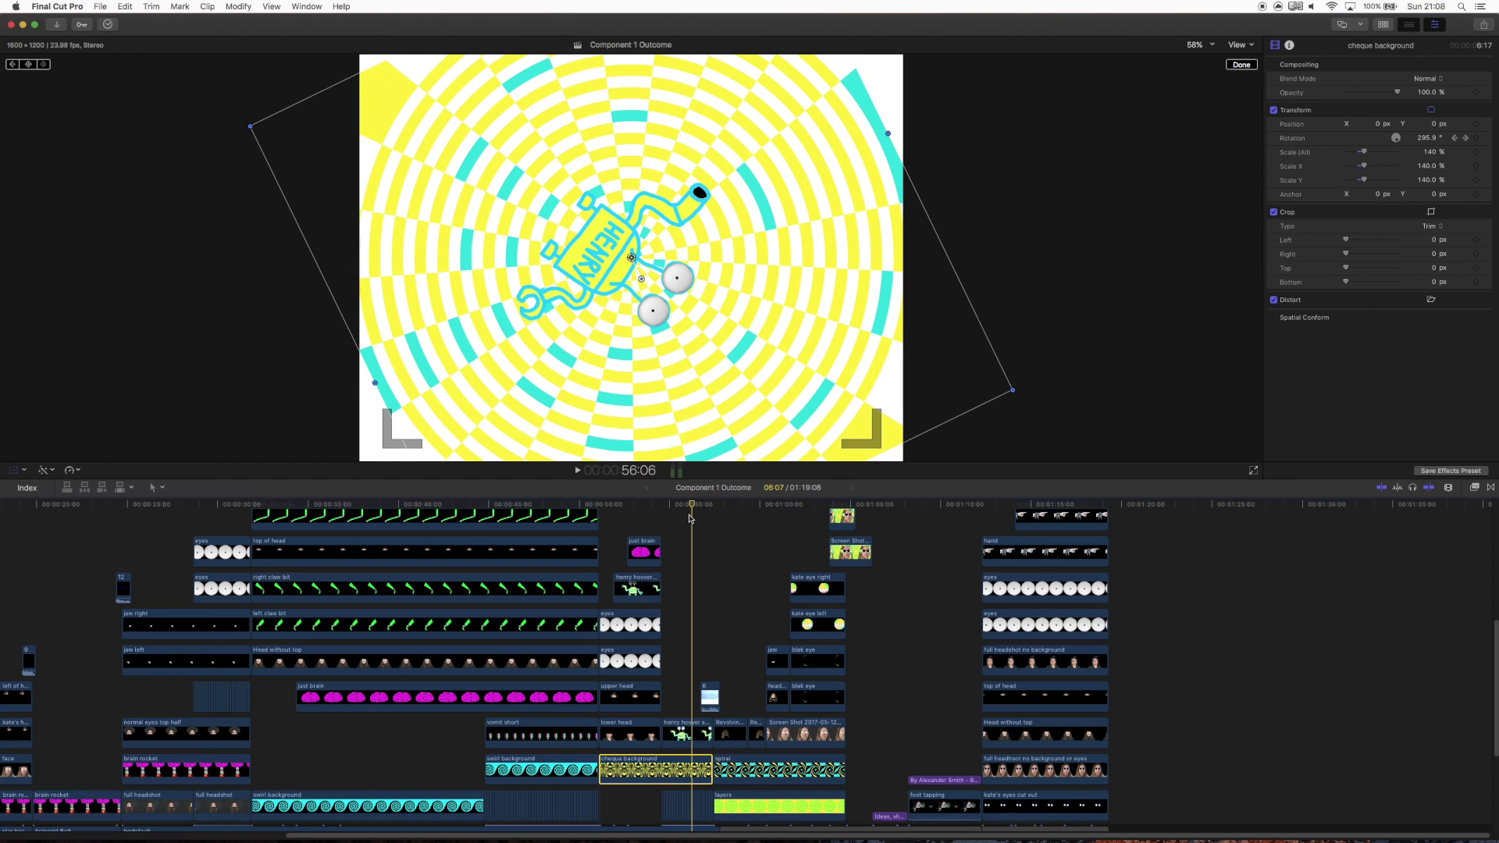
drag(690, 509, 679, 505)
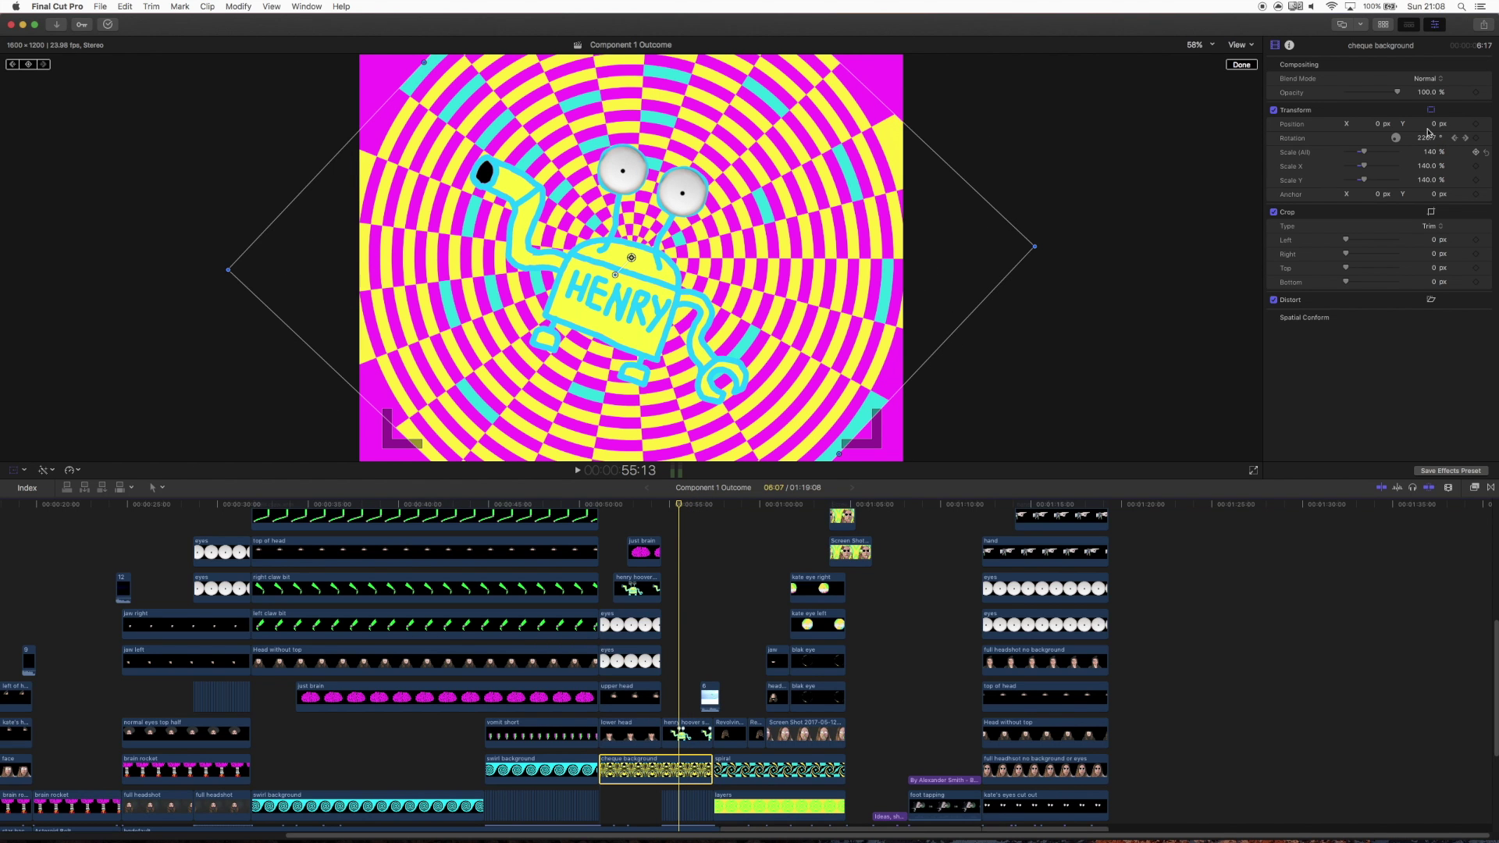
Step: Select the henry hoover shorter arms clip and scrub back through the brain suction between 54:04 and 53:07
click(681, 734)
drag(679, 506, 646, 592)
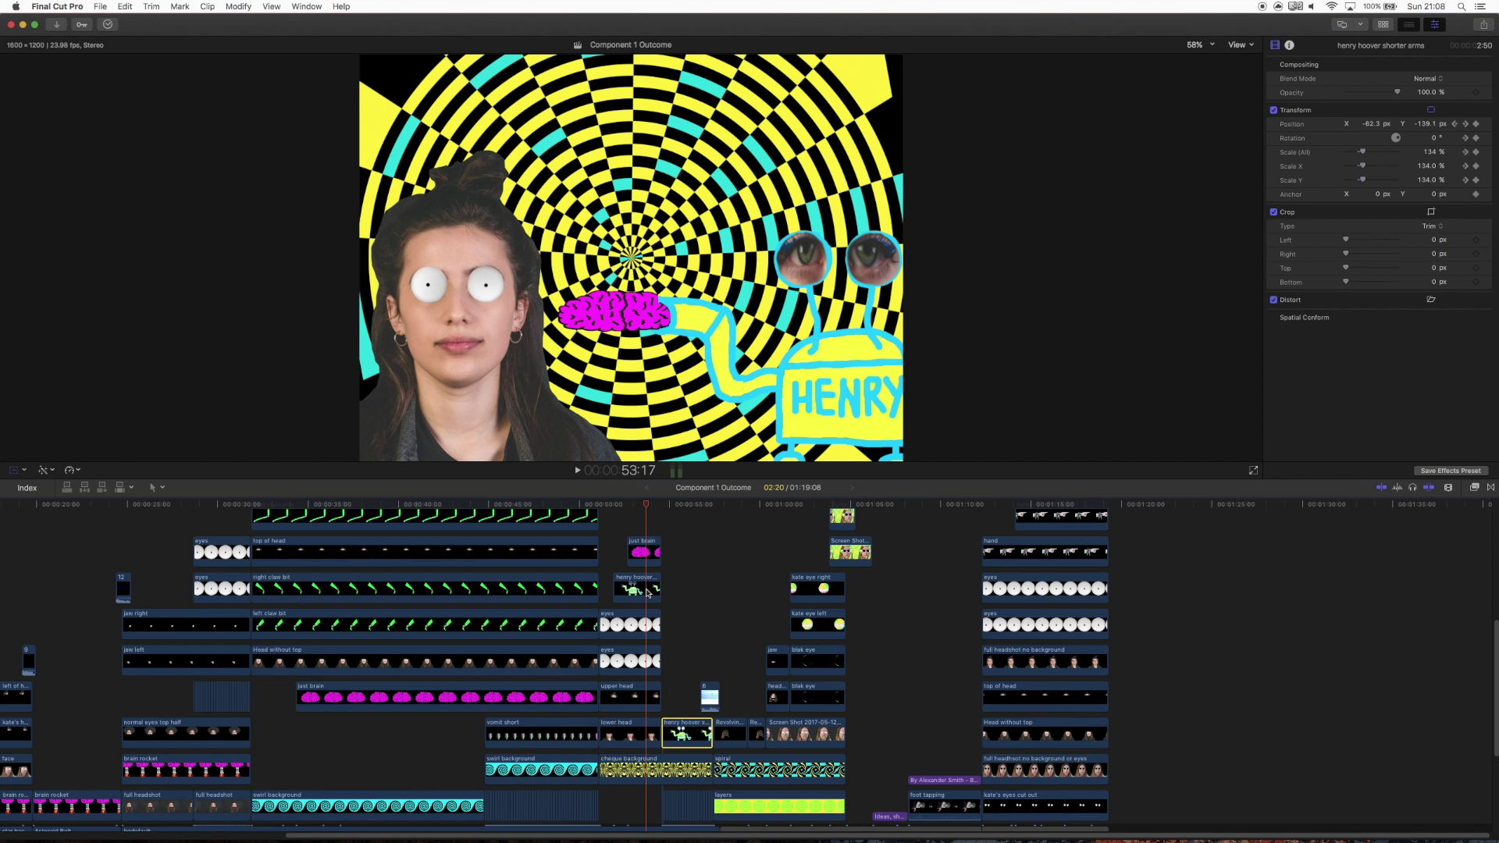
drag(645, 510, 655, 510)
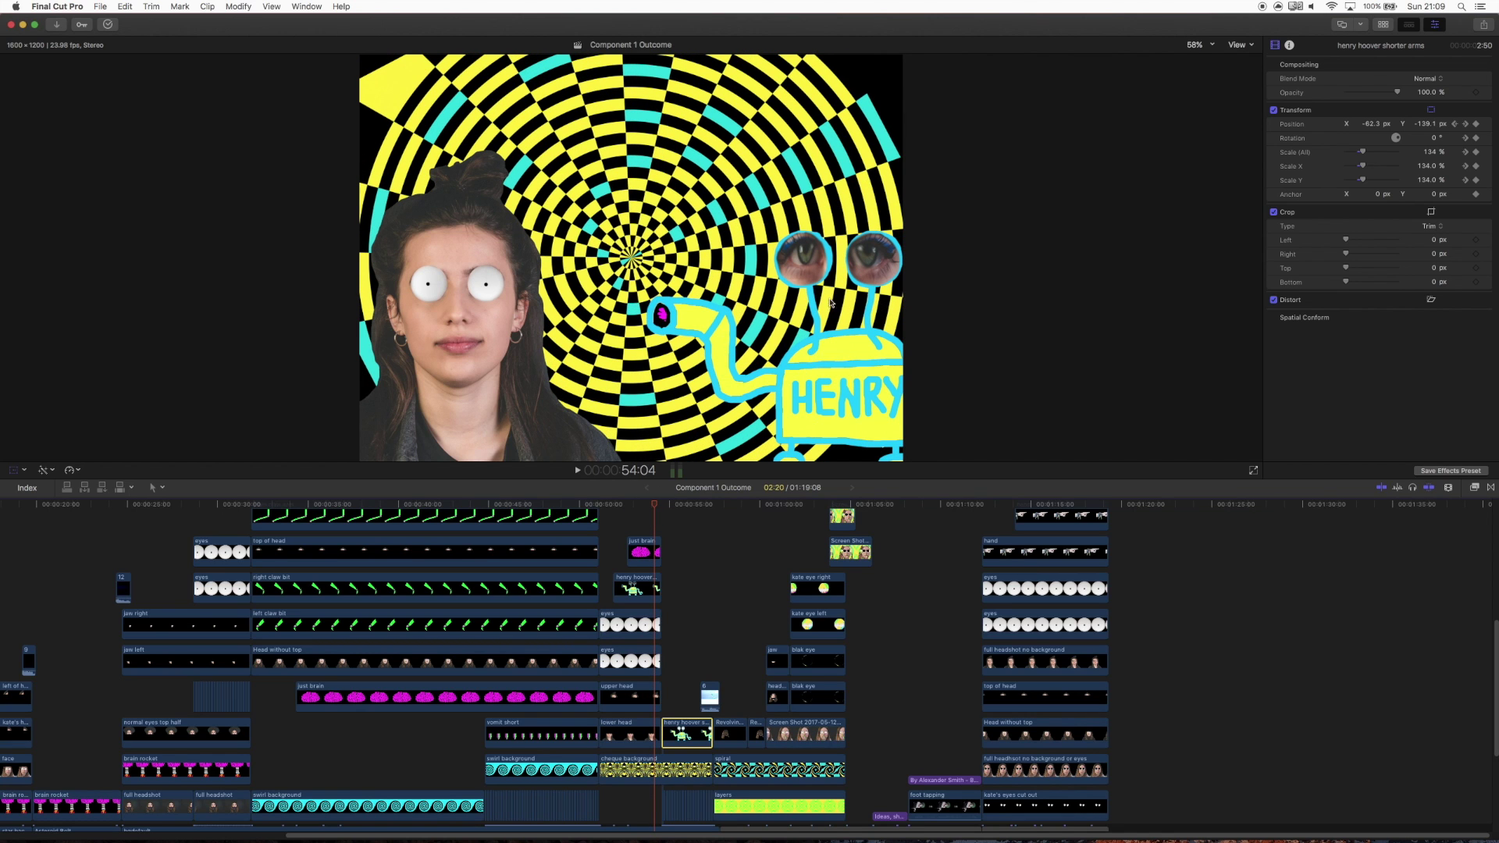
mouse_move(655, 508)
mouse_down()
mouse_move(620, 520)
mouse_move(683, 520)
mouse_move(639, 528)
mouse_up()
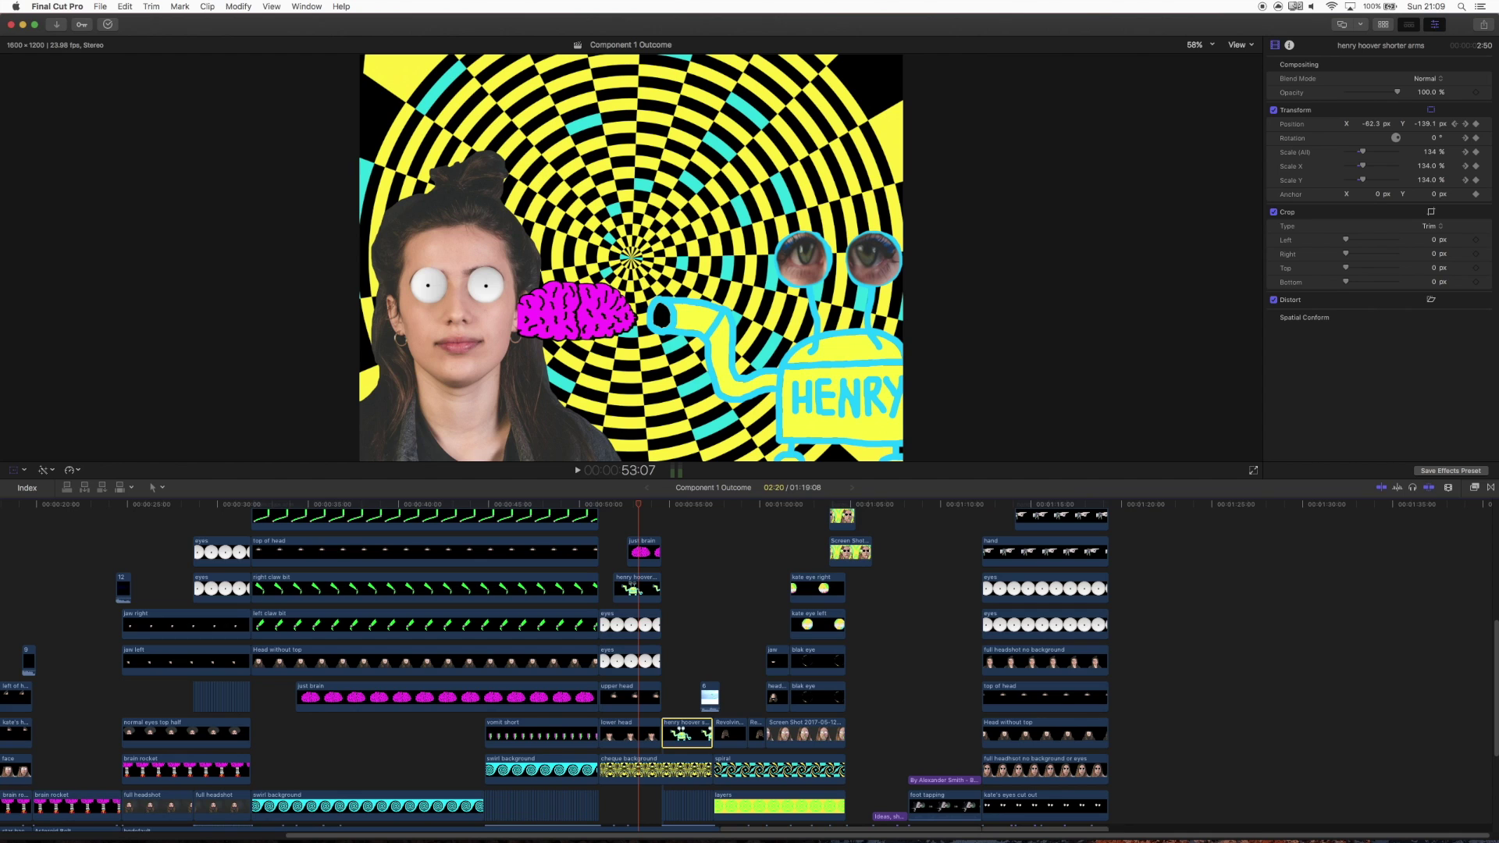
Step: Switch to Safari and show the Google Images results for realistic simpsons, including the real-life Homer picture
key(super+Tab)
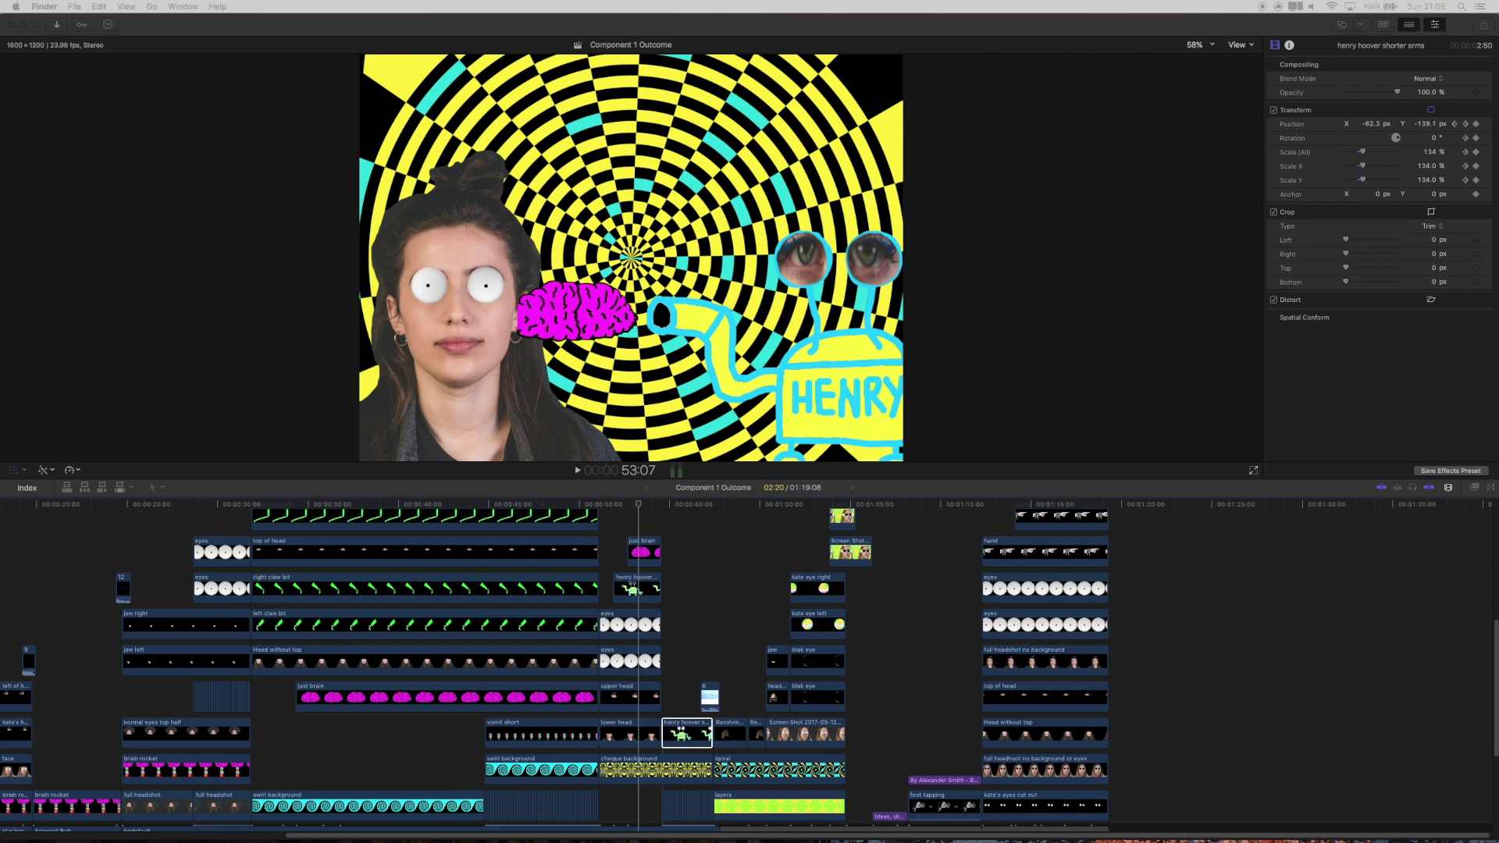
drag(184, 24, 826, 167)
click(832, 146)
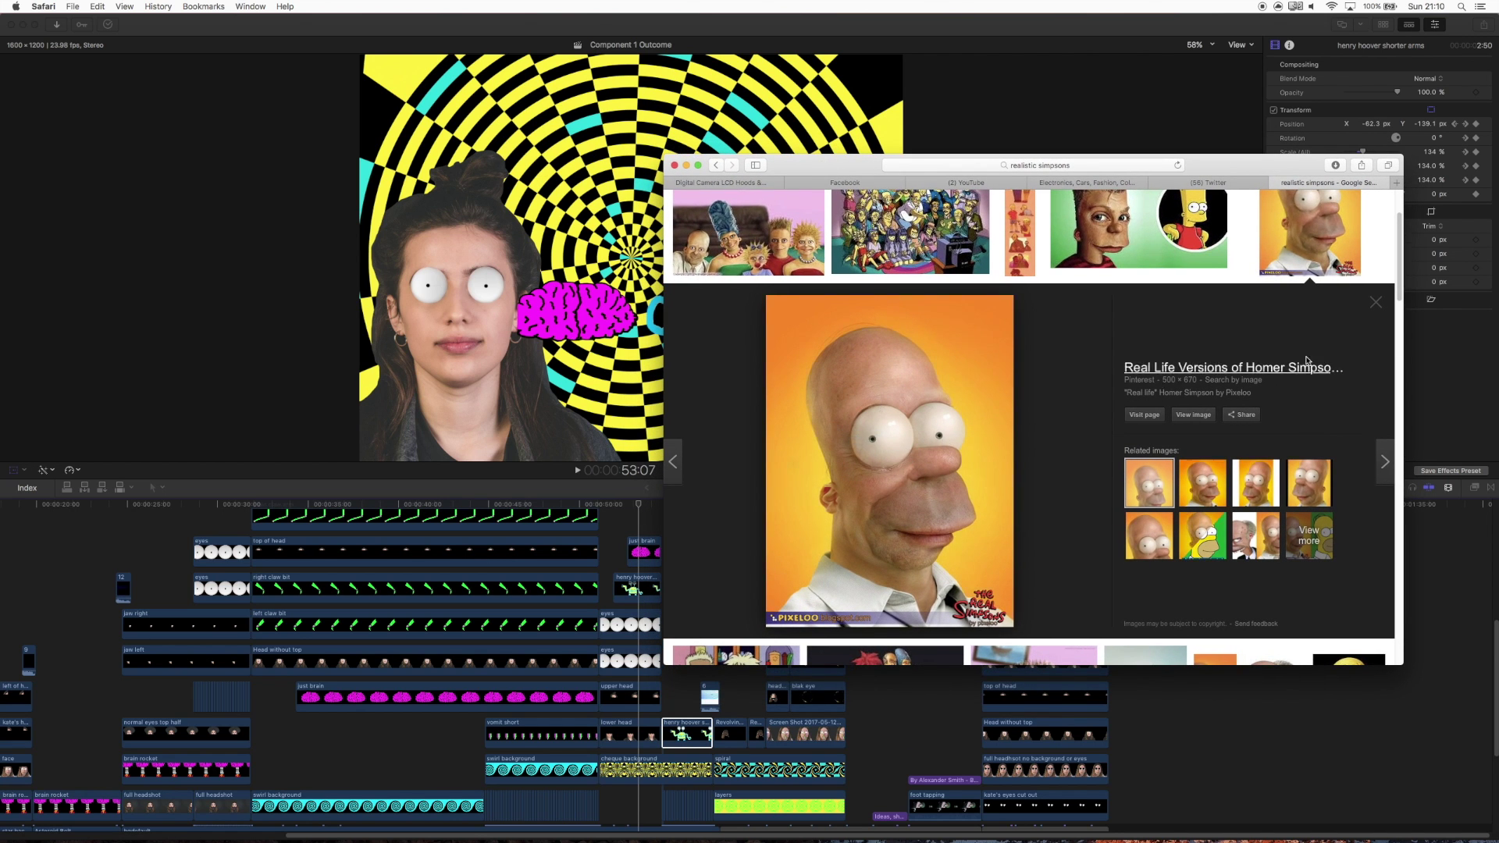
scroll(1037, 277, up, 3)
Step: Search Google Images for "rick and morty" as a style reference, and minimise the browser window
drag(840, 217, 738, 219)
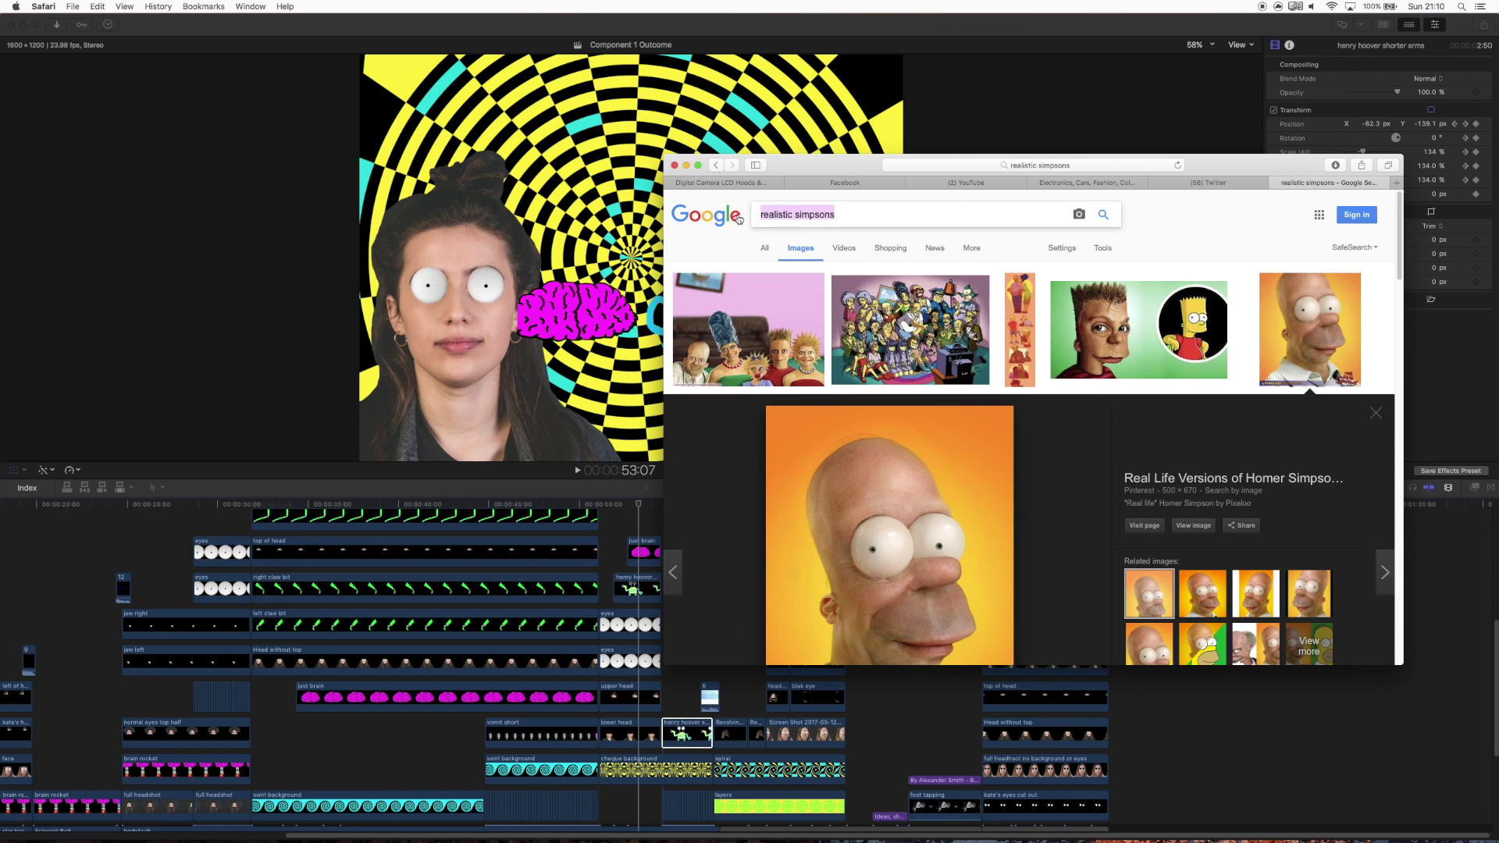
text(rick a)
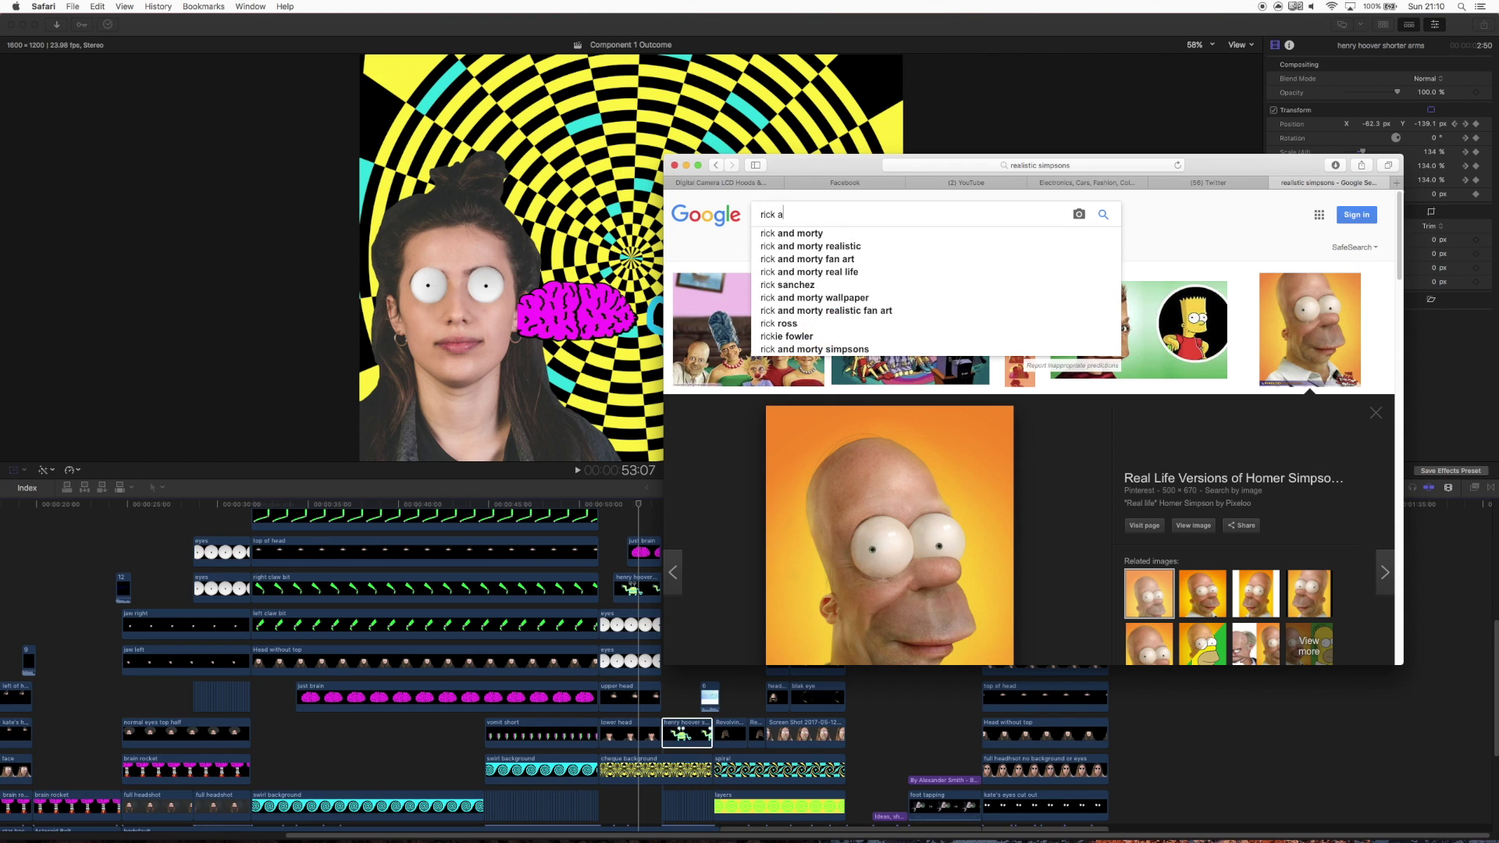
text(nd morty)
key(Return)
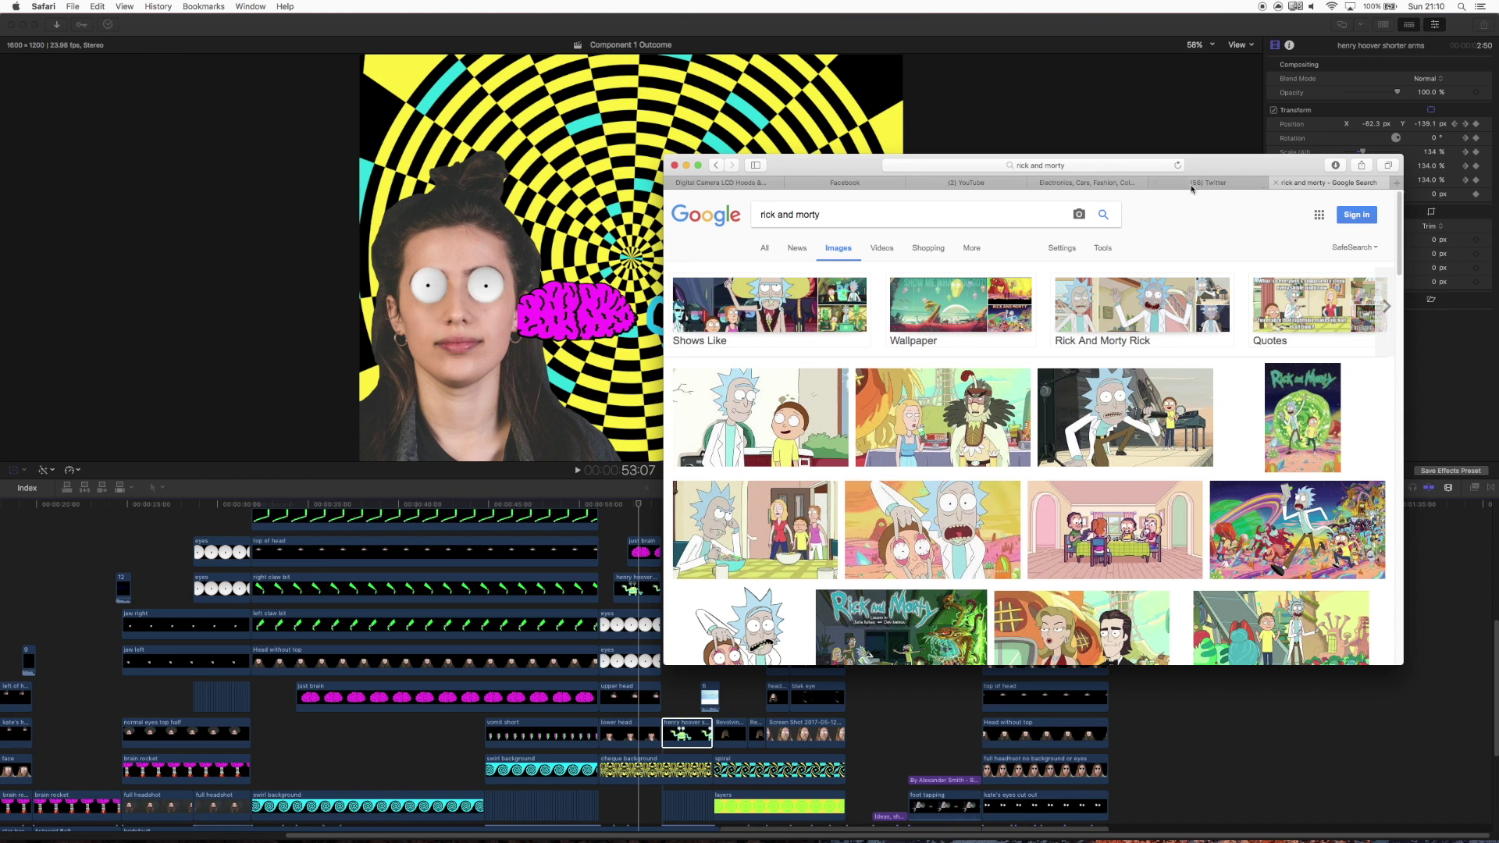
click(686, 167)
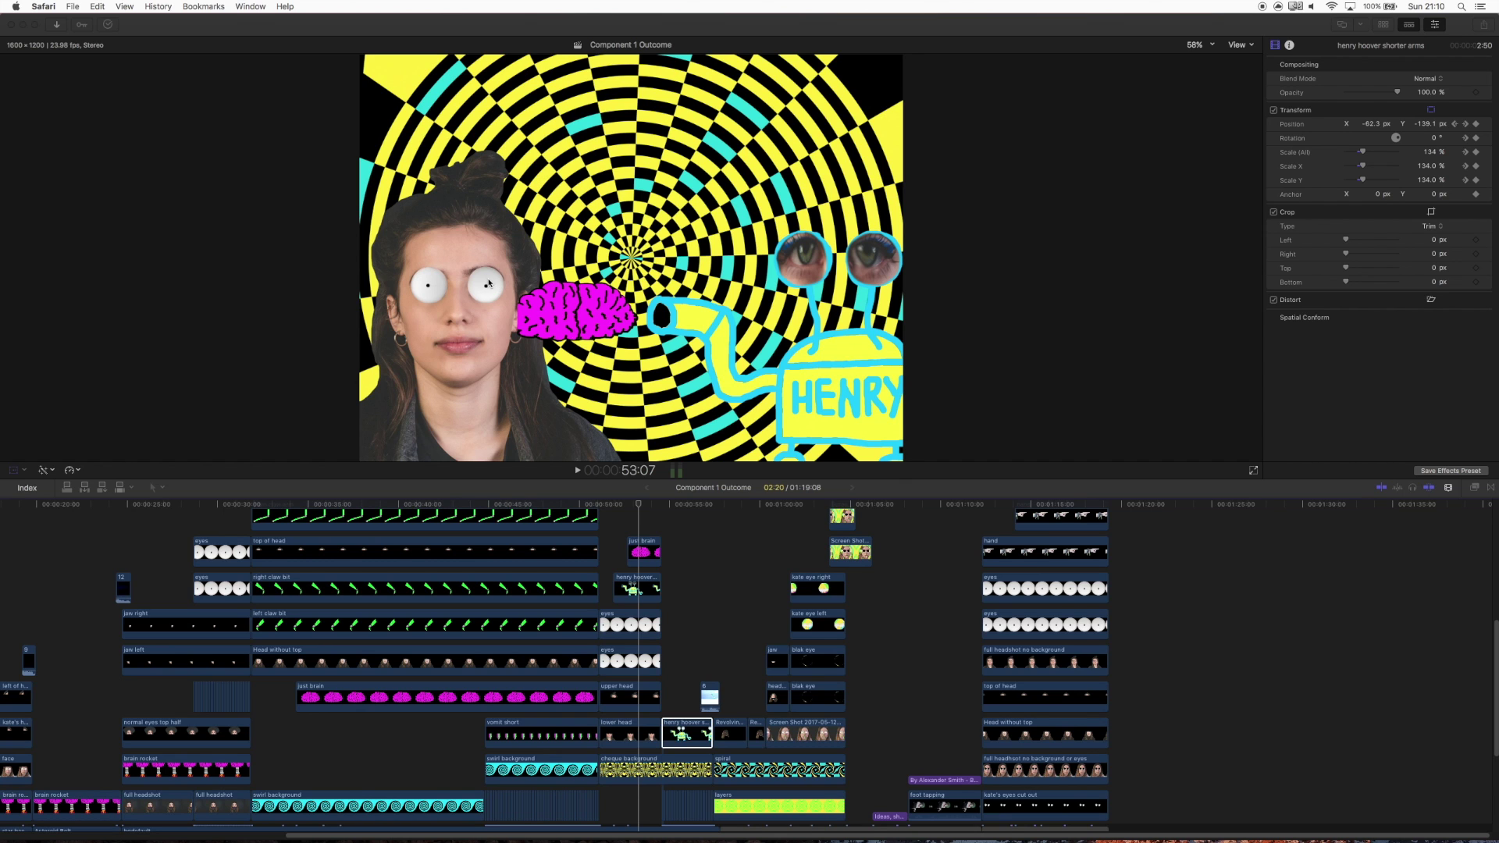
Step: Switch back to Final Cut Pro, scrub back to 51:03 and play the Henry hoover scene through to 58:10
click(647, 506)
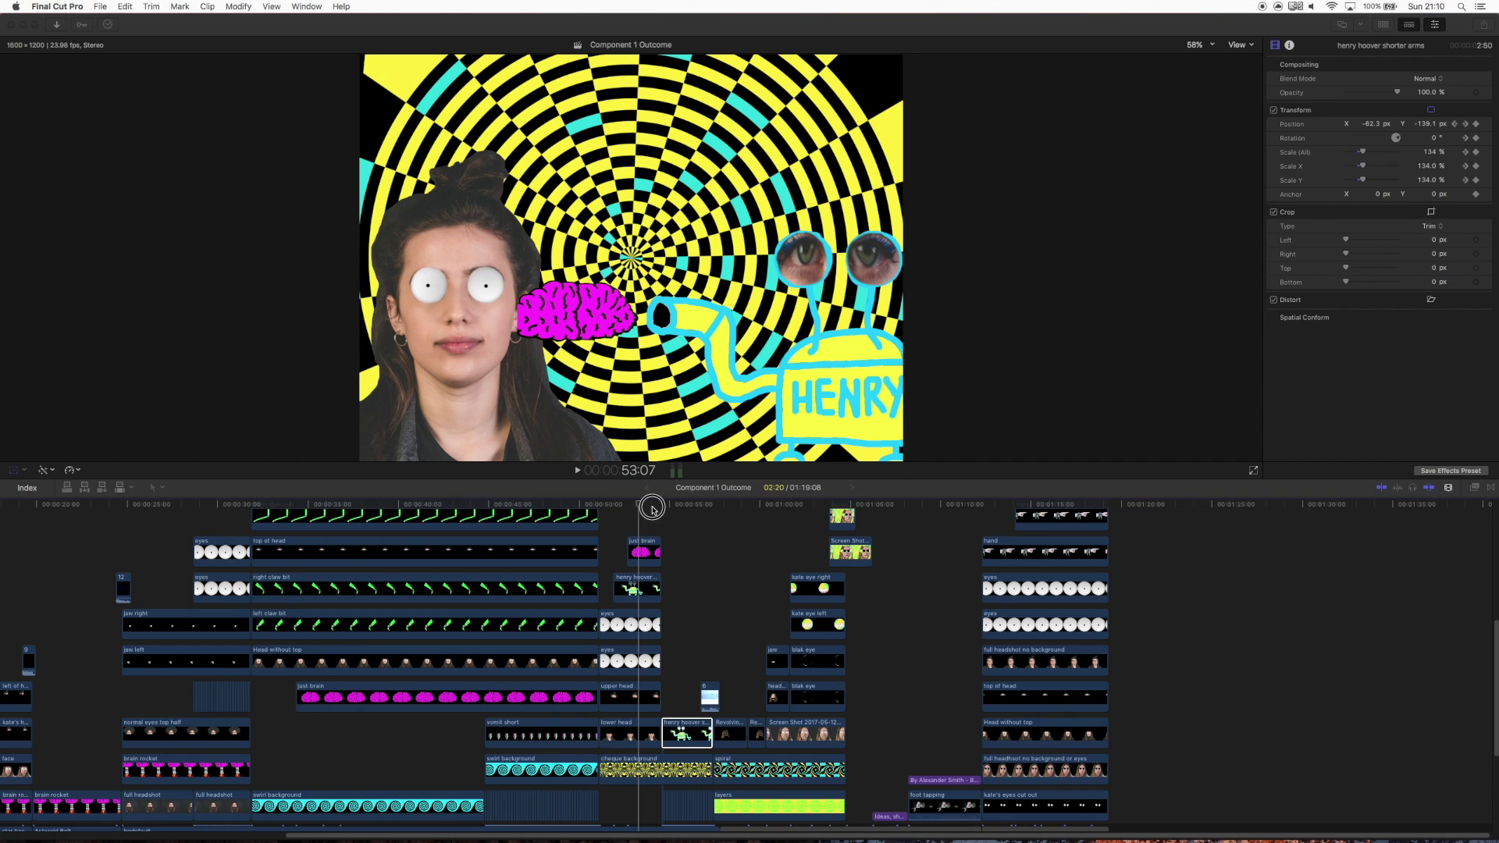
drag(656, 509, 602, 537)
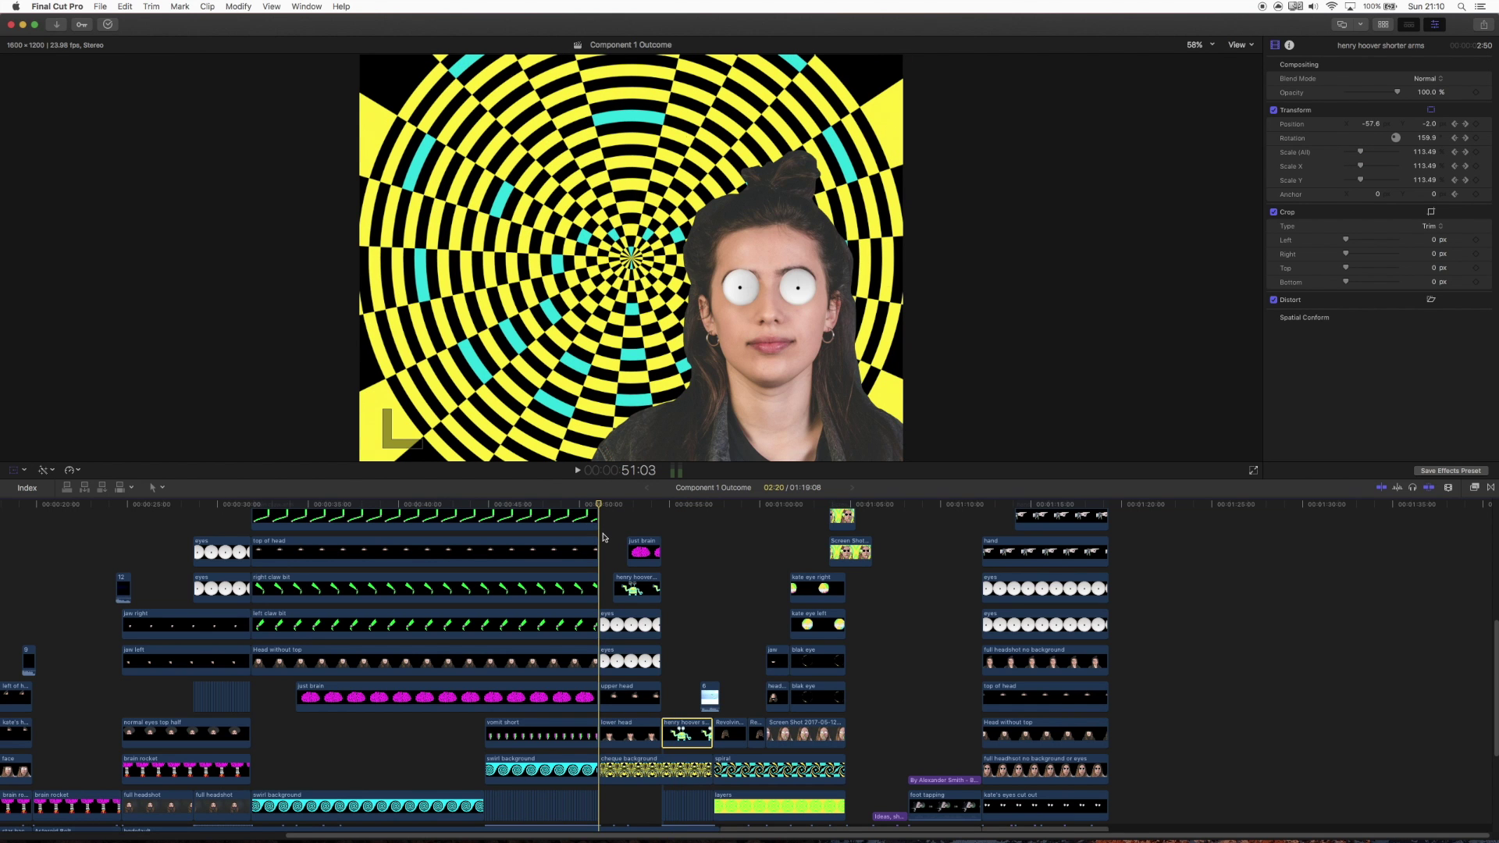
key(space)
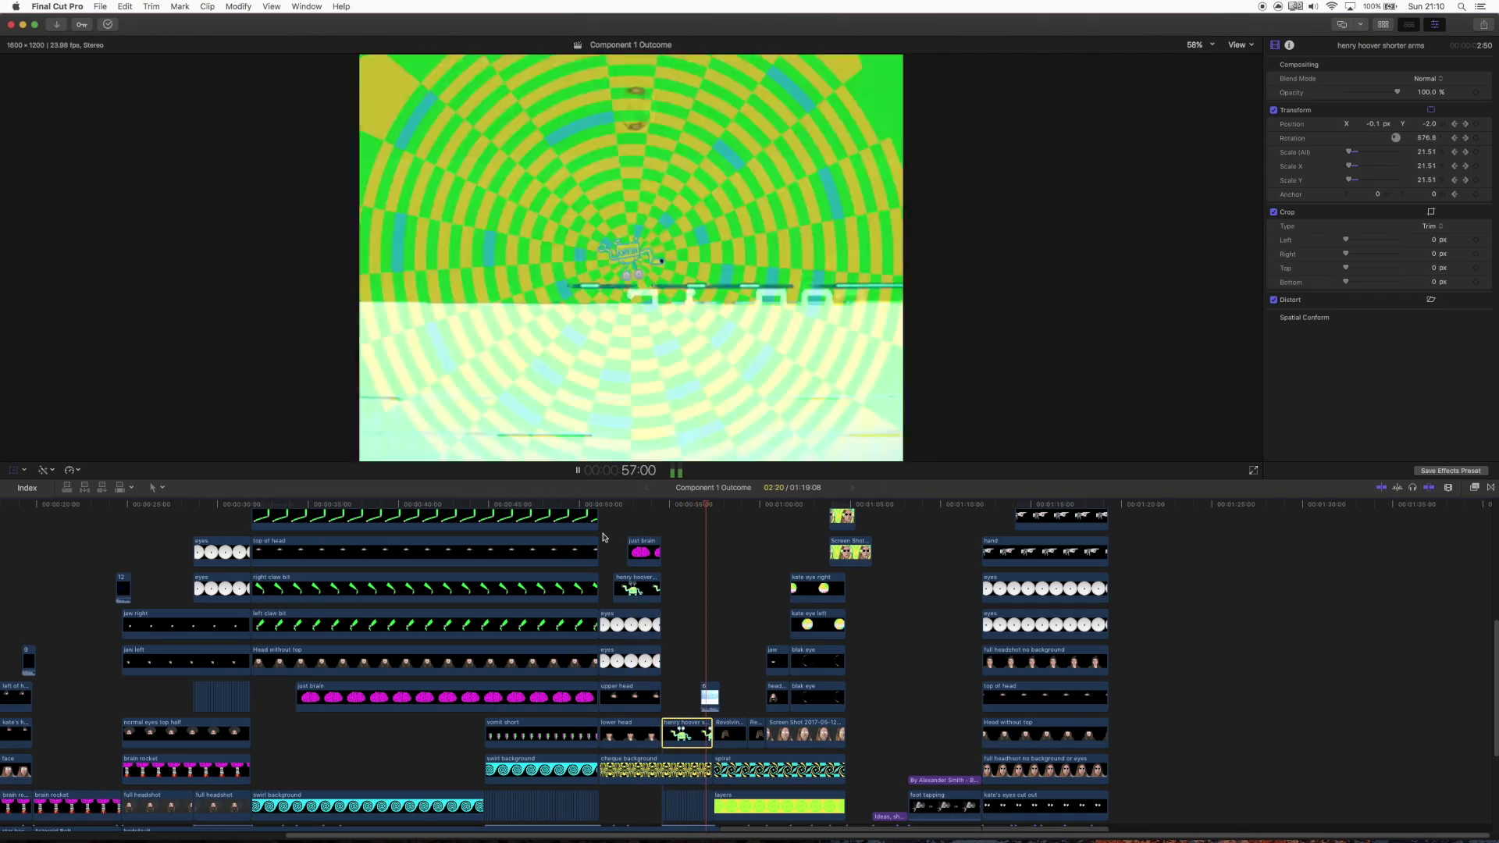
key(space)
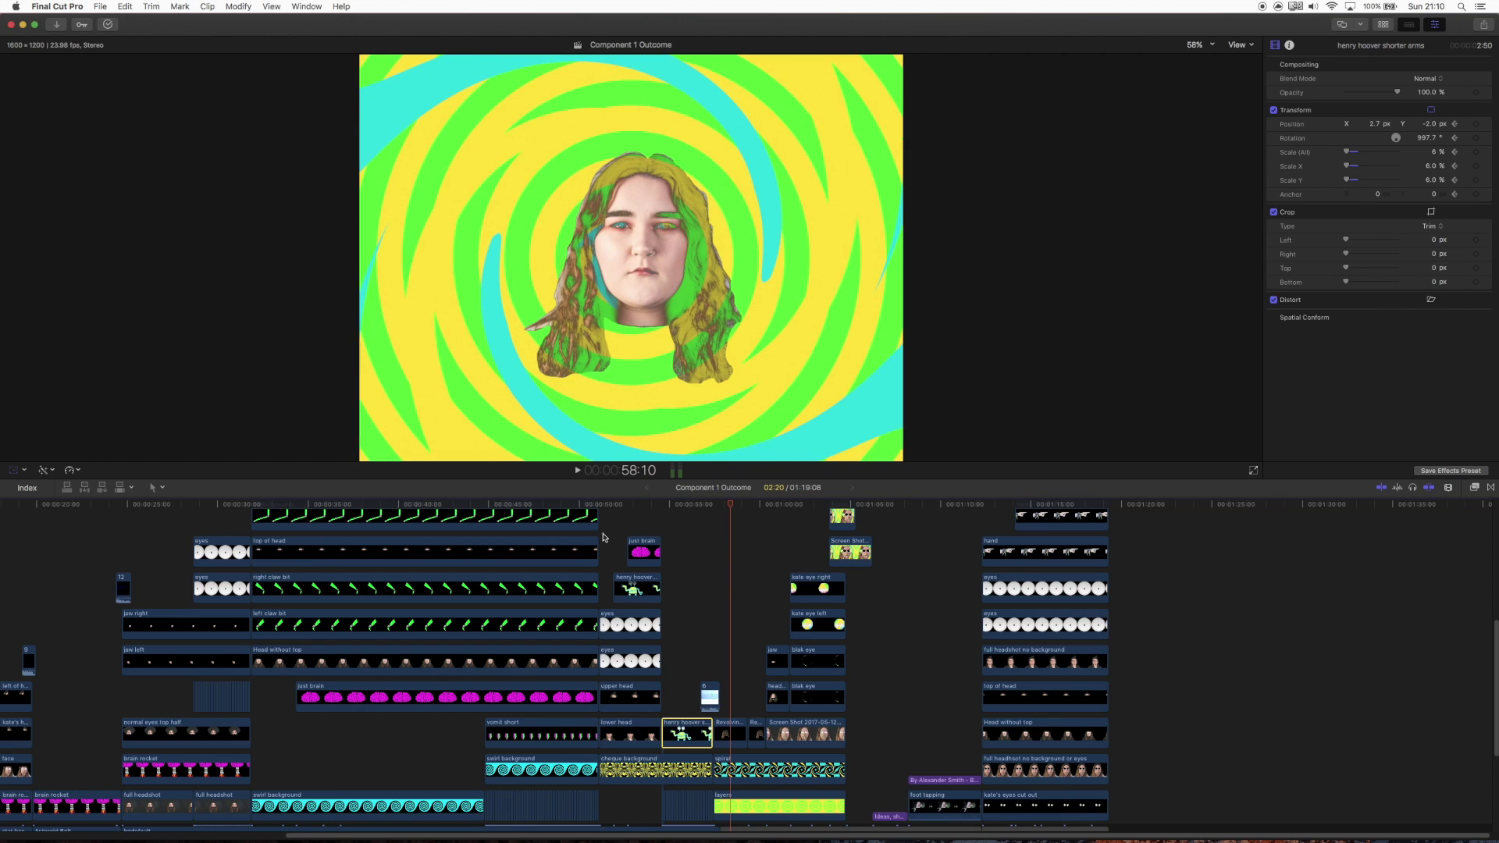
Step: Select the short effect clip above the Henry hoover transition, scrub from 57:10 to 58:09 to examine the keyed transition, and return to 57:10
click(710, 505)
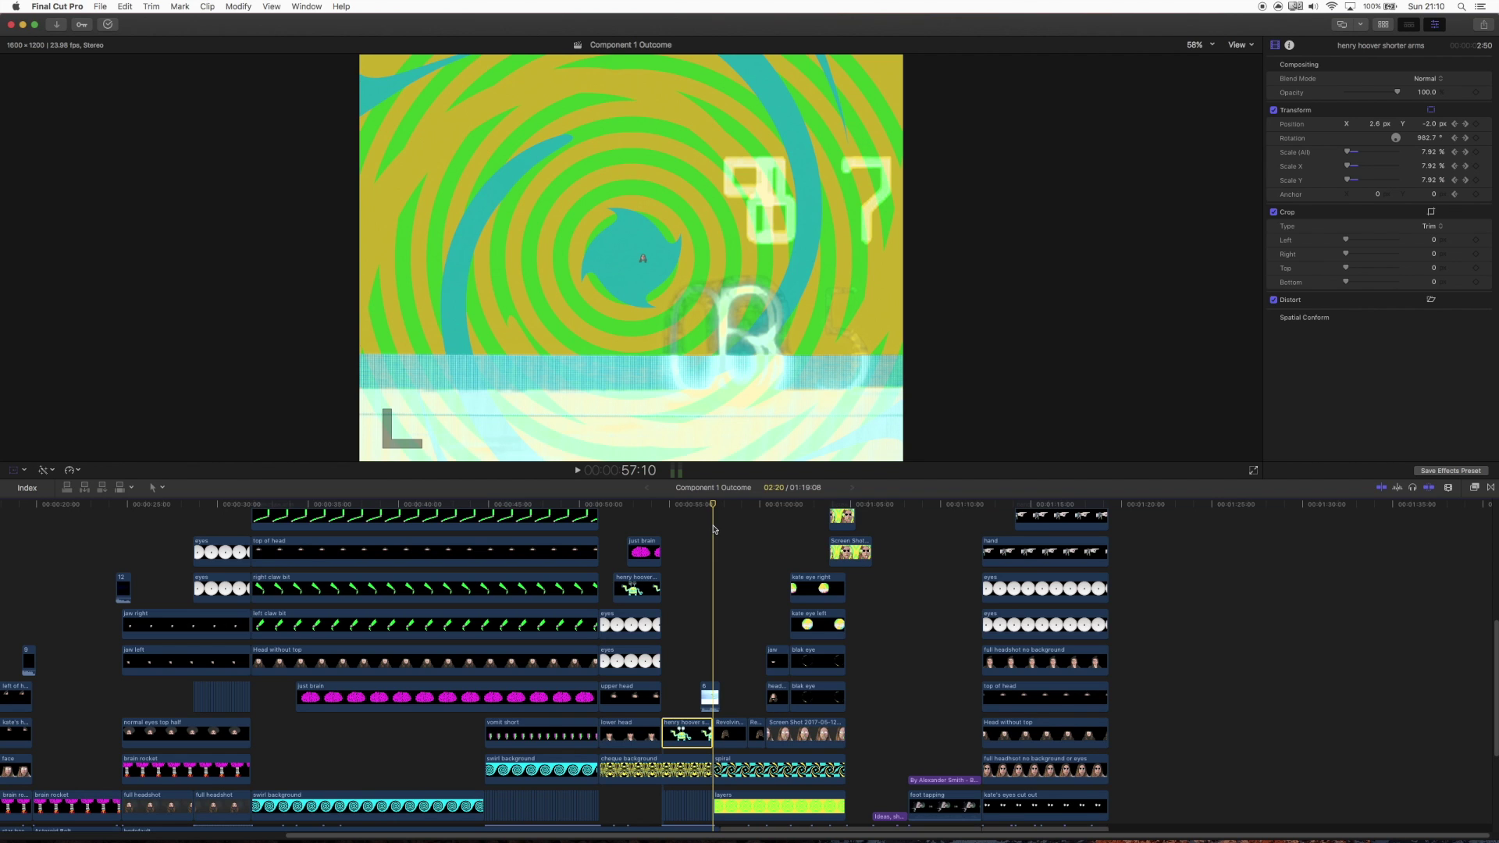
click(713, 530)
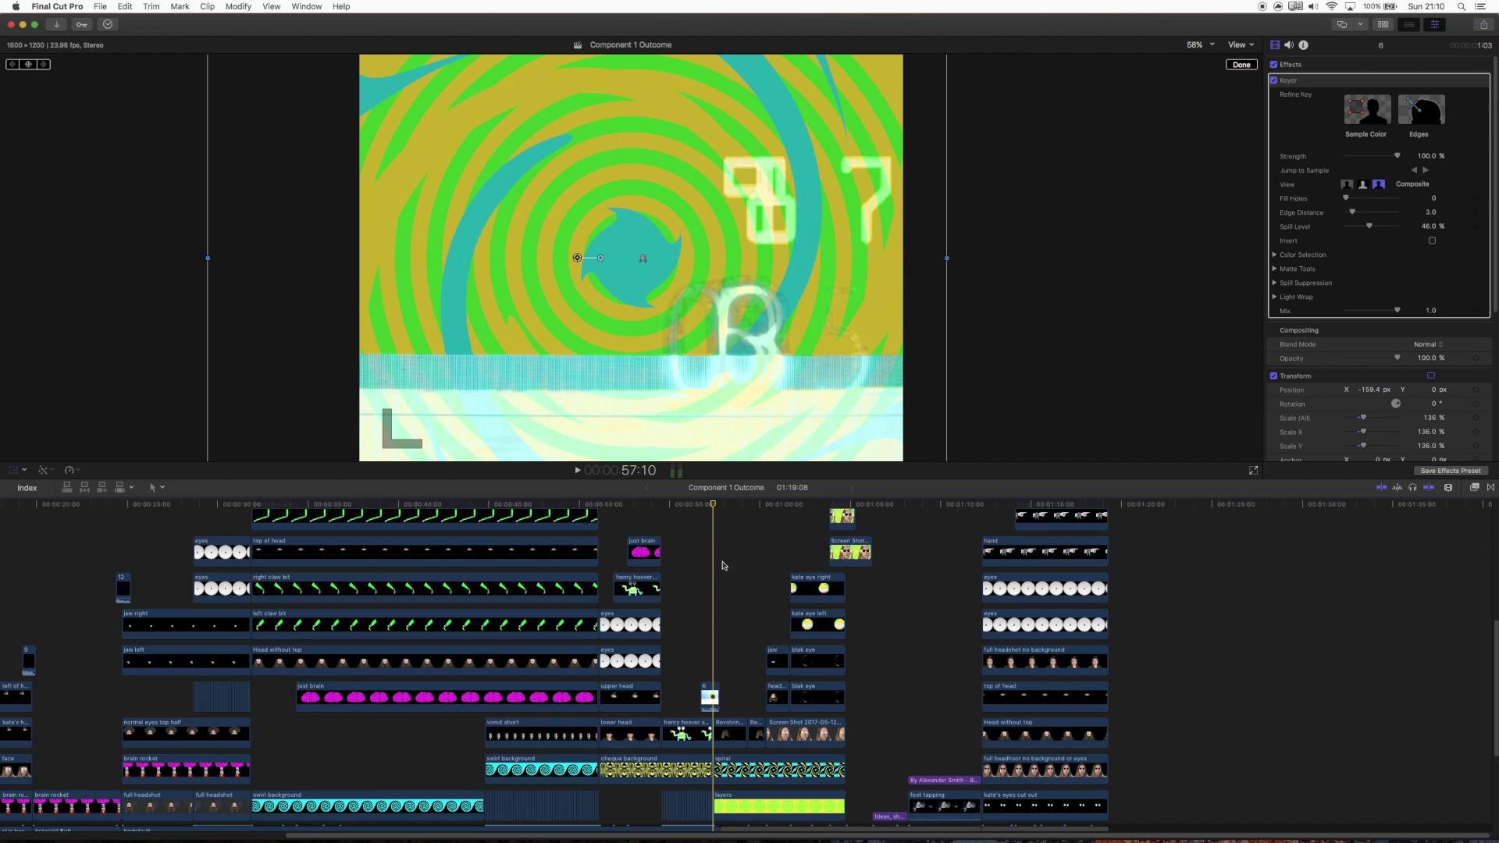
drag(711, 503, 732, 509)
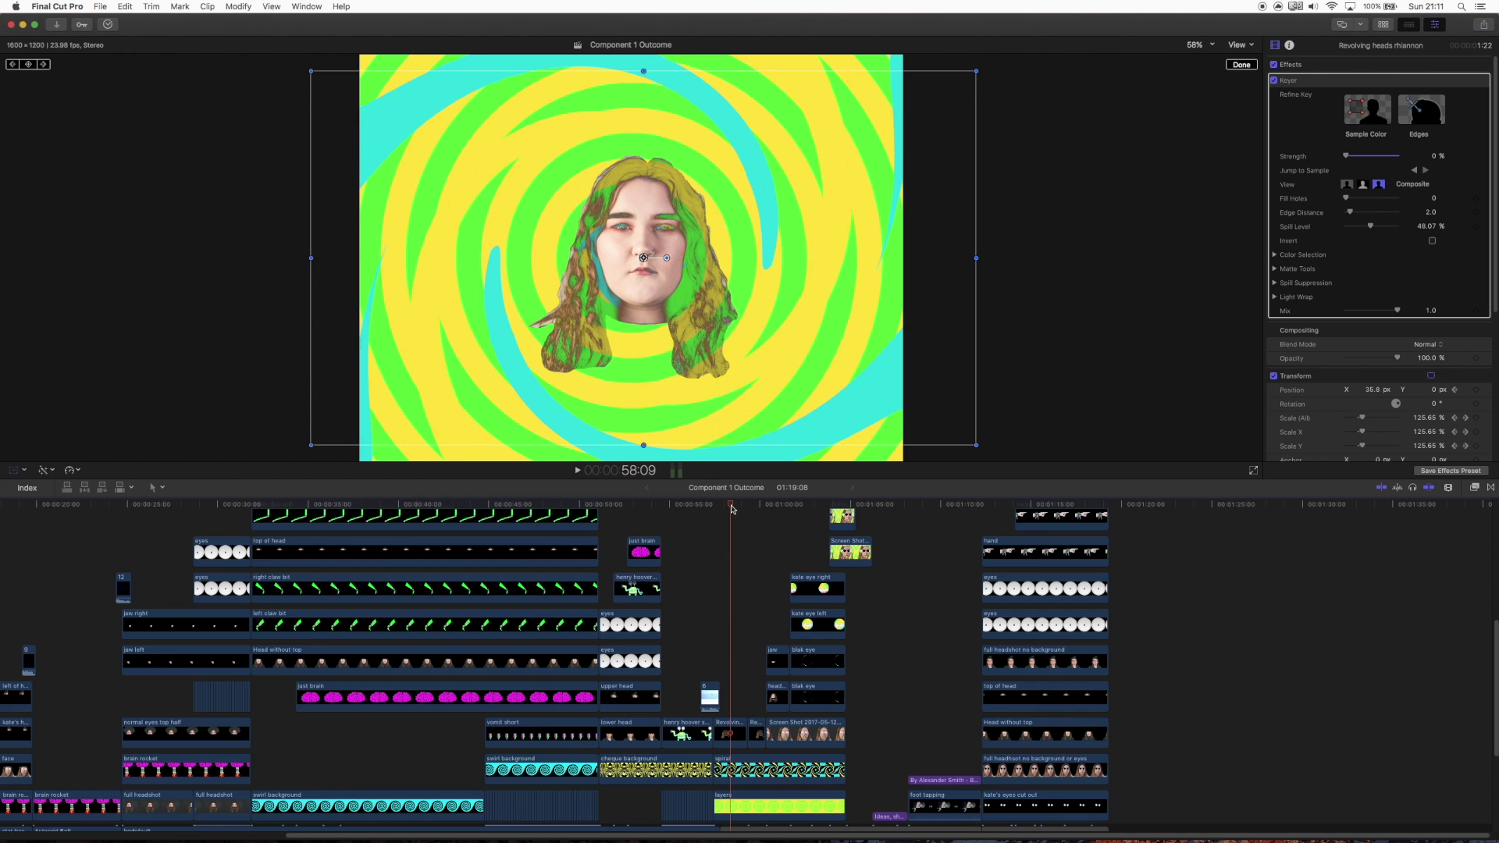
click(713, 506)
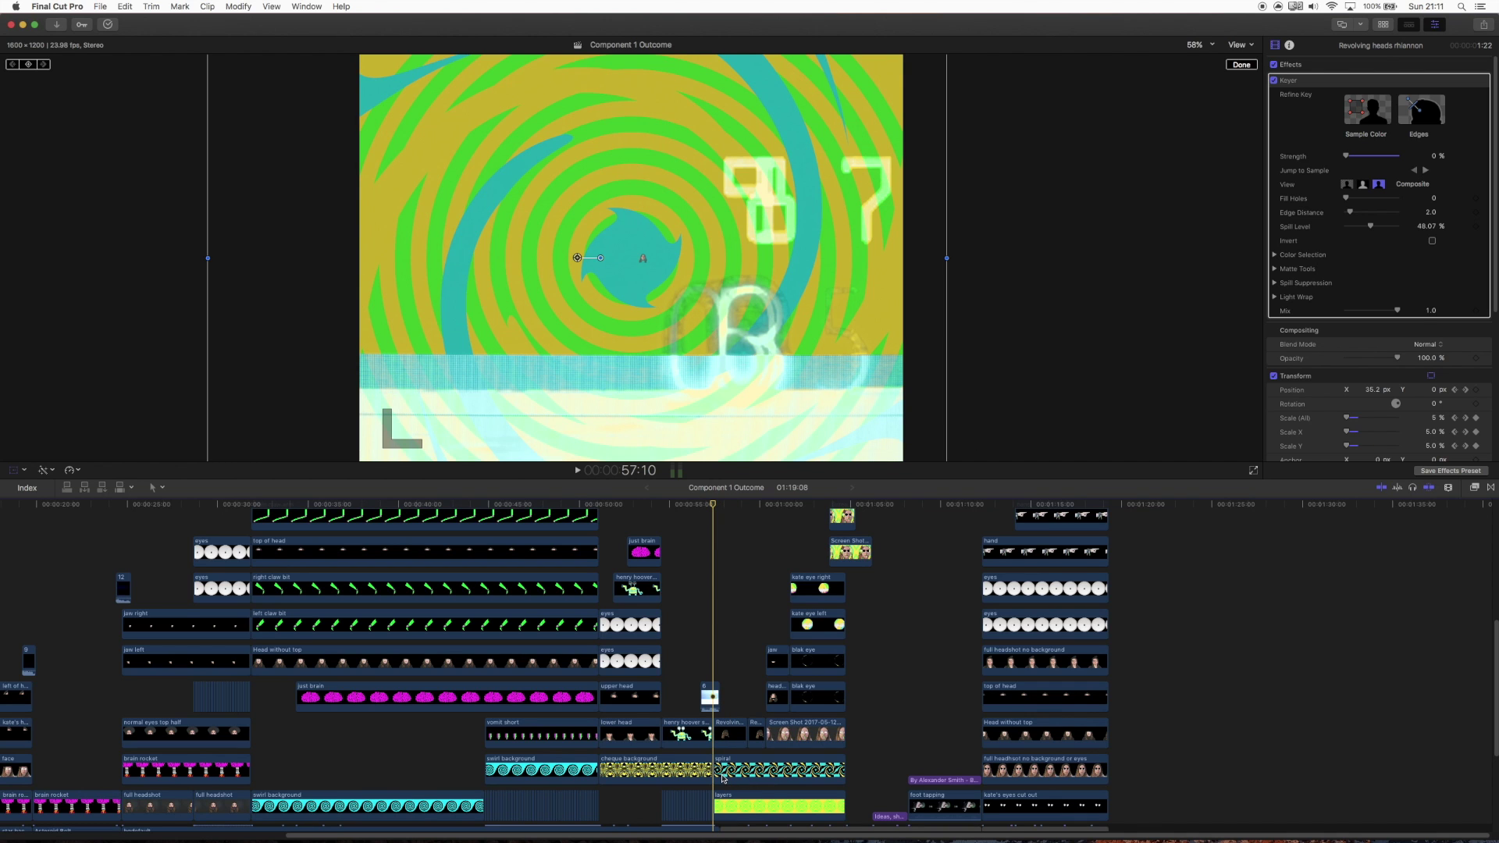
Step: Disable the spiral and layers clips and play the revolving head on black from 57:10 to about 1:00:20
click(723, 775)
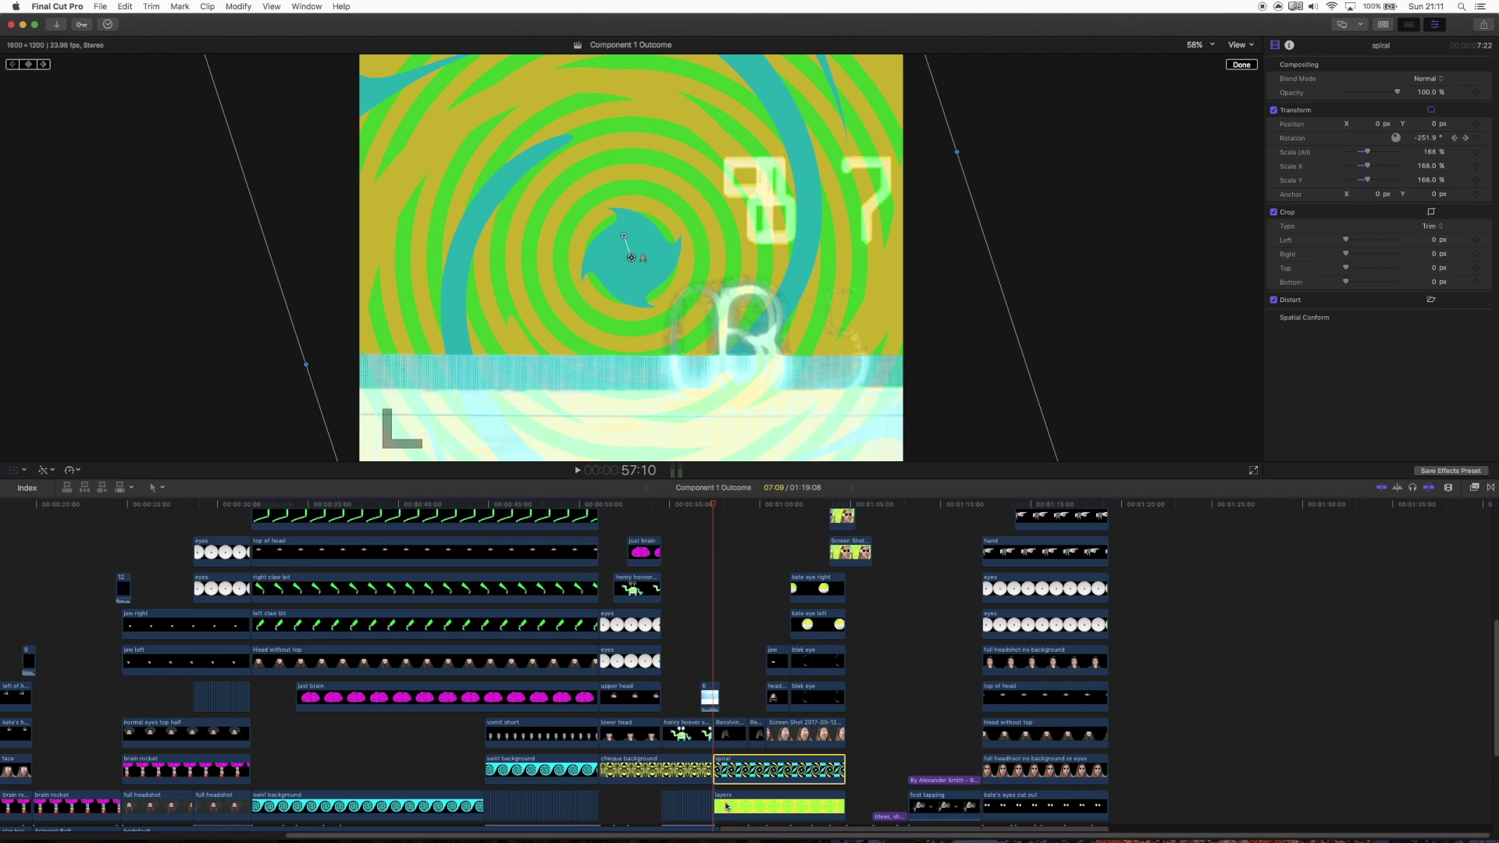
super+click(726, 806)
key(v)
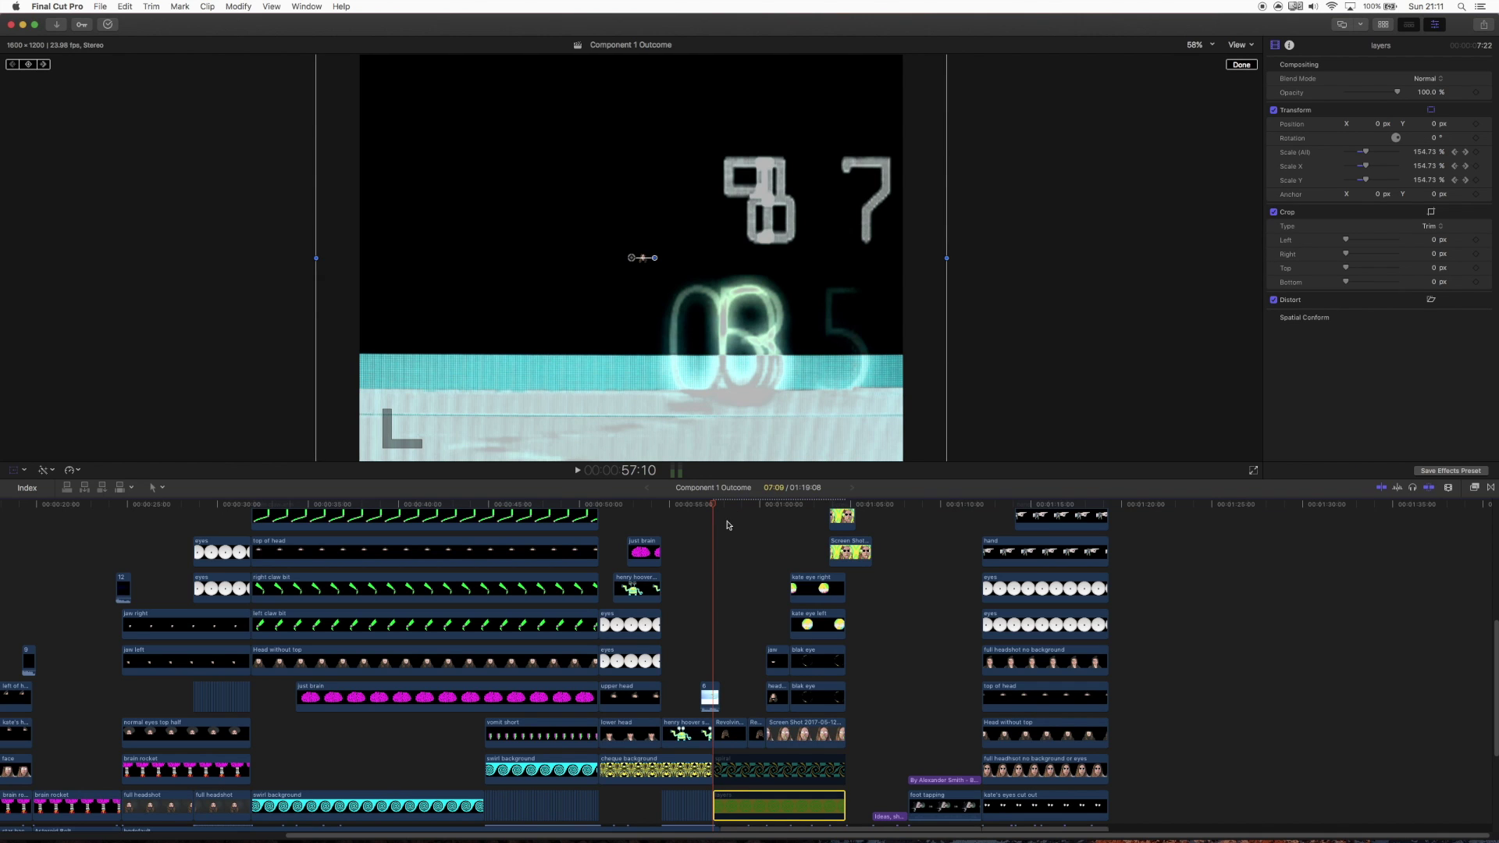
mouse_move(714, 508)
mouse_down()
mouse_move(729, 509)
mouse_move(714, 513)
mouse_up()
key(space)
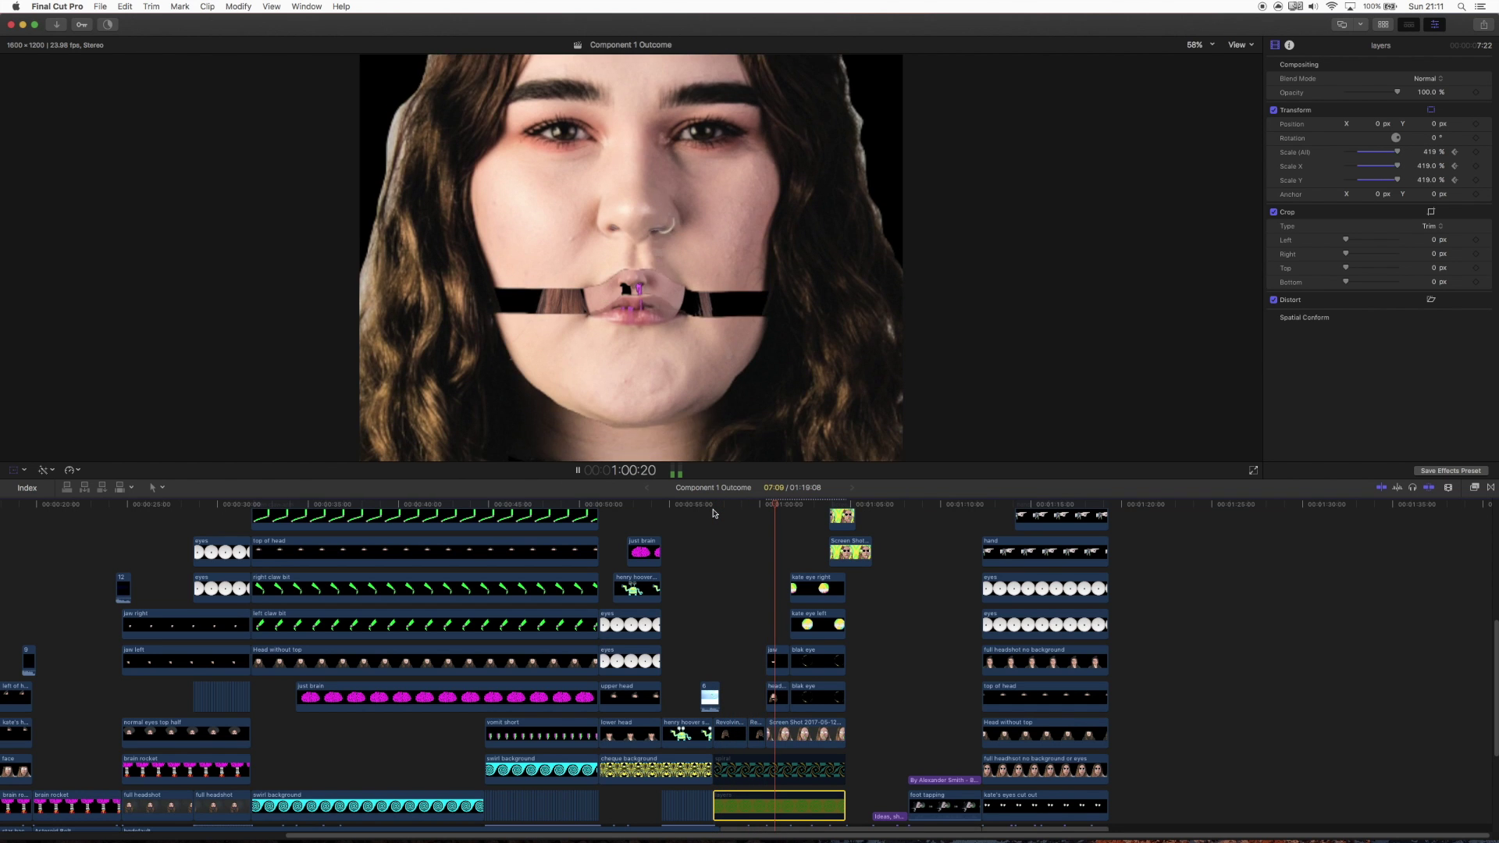
key(space)
Step: Replay the revolving head without its backgrounds from 57:20 to 59:10, and scrub back to 58:10
drag(715, 511, 725, 512)
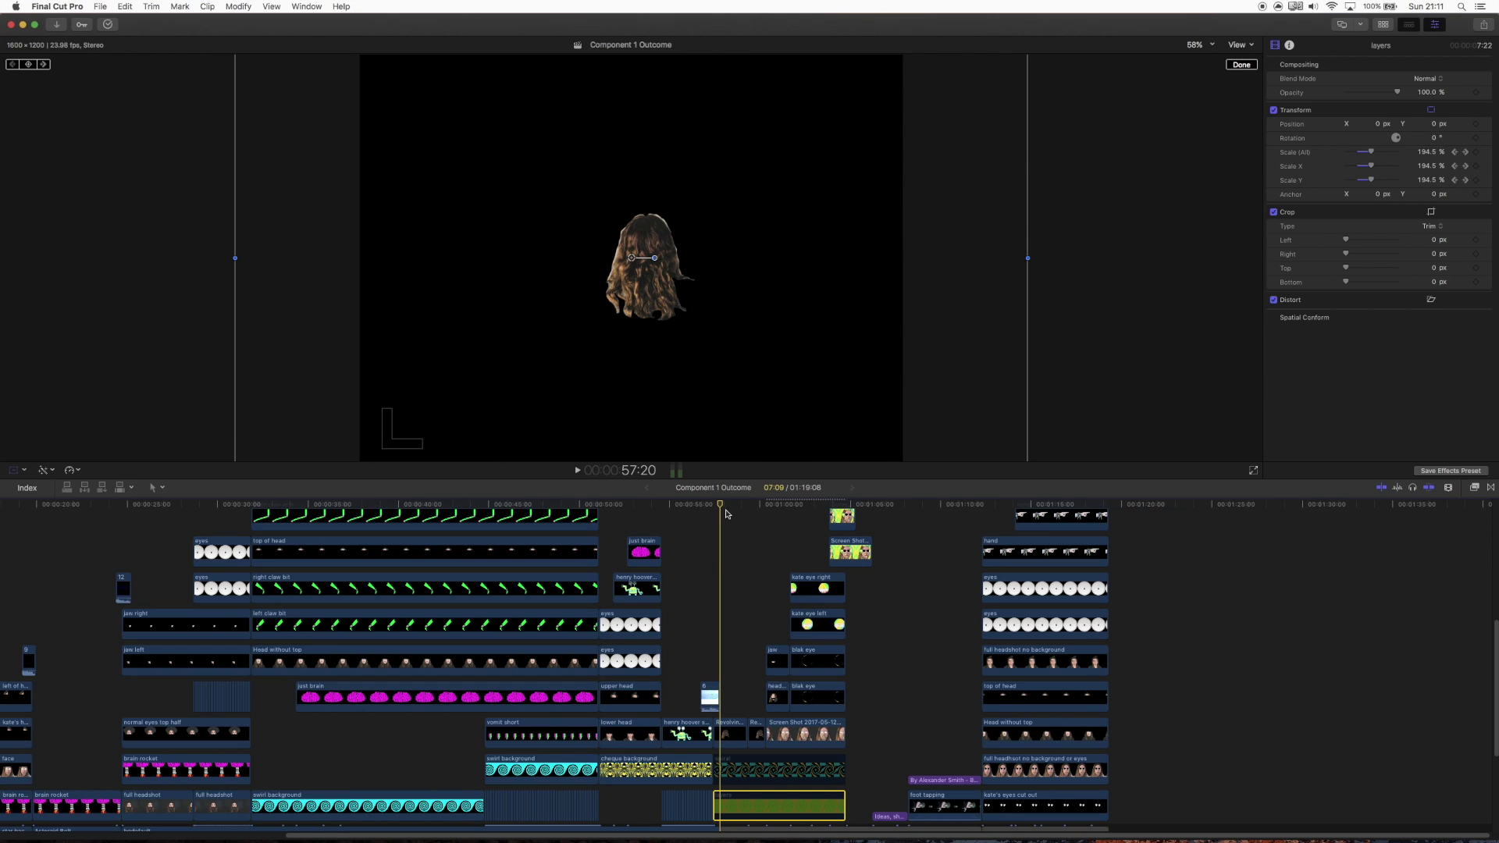
drag(719, 509, 717, 508)
key(space)
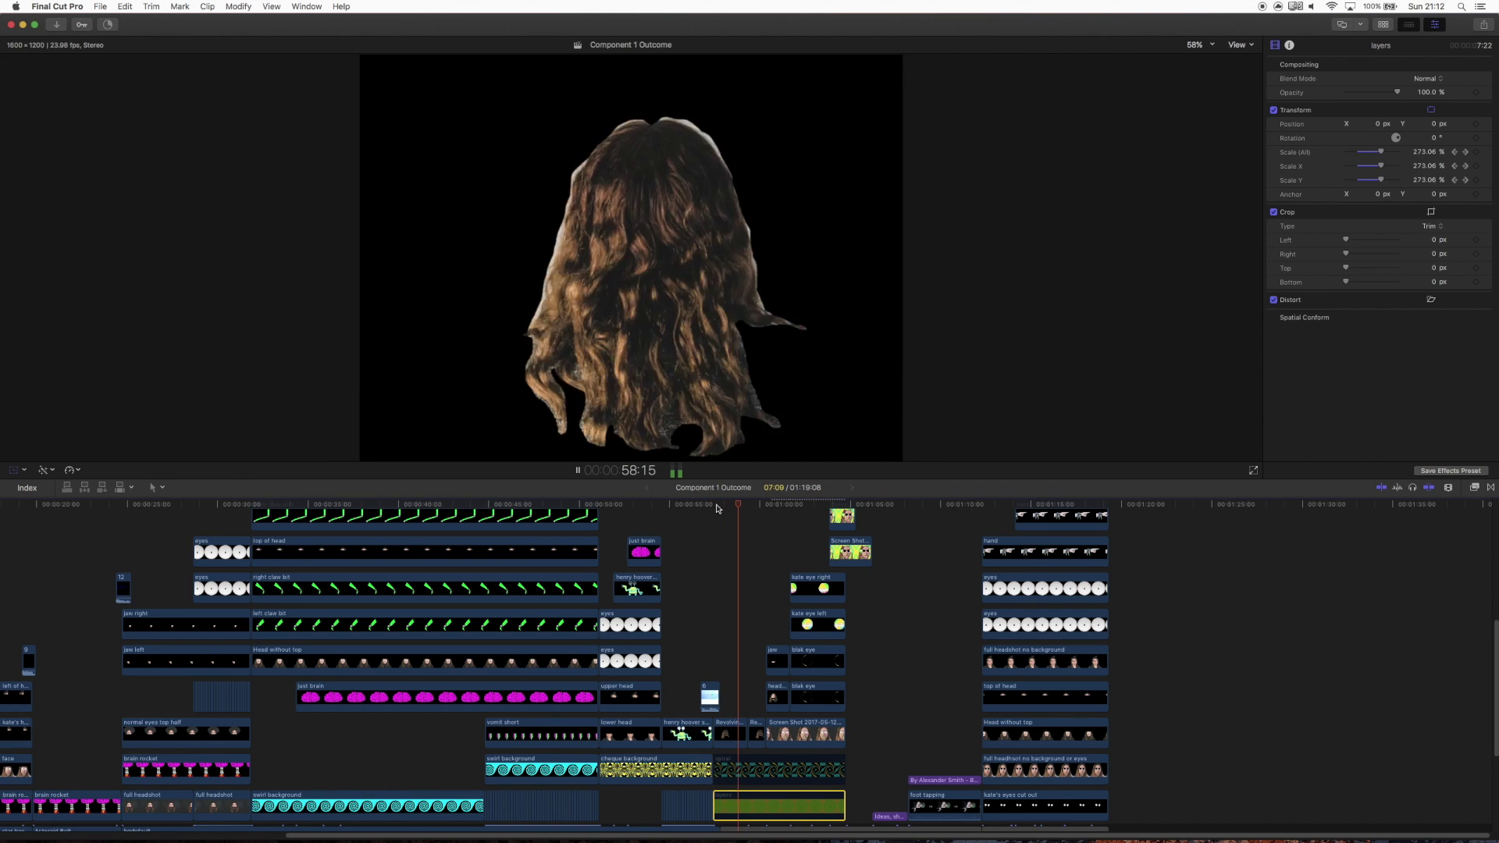
key(space)
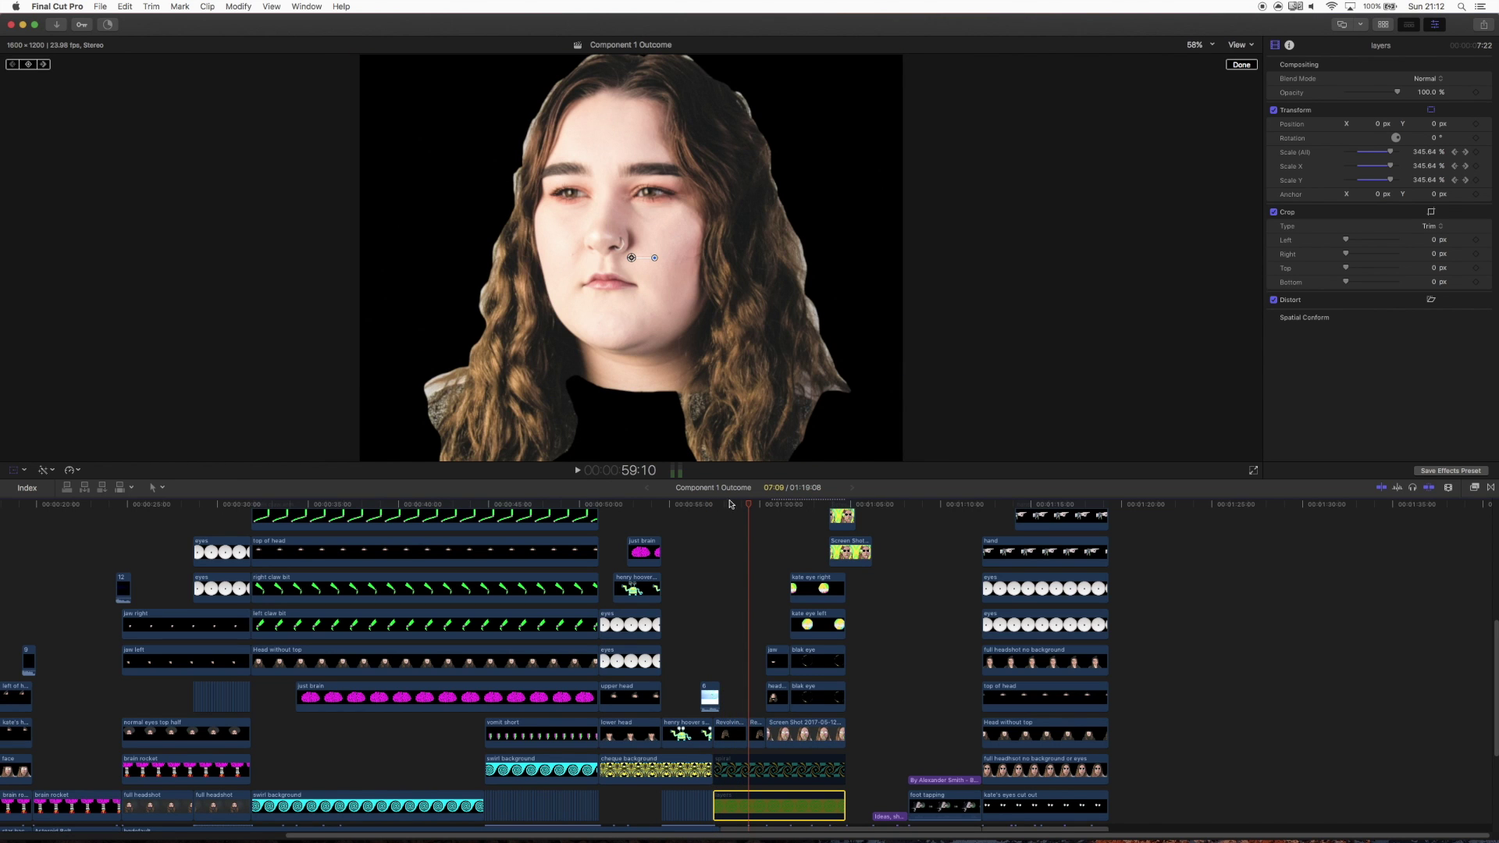
drag(724, 508, 732, 514)
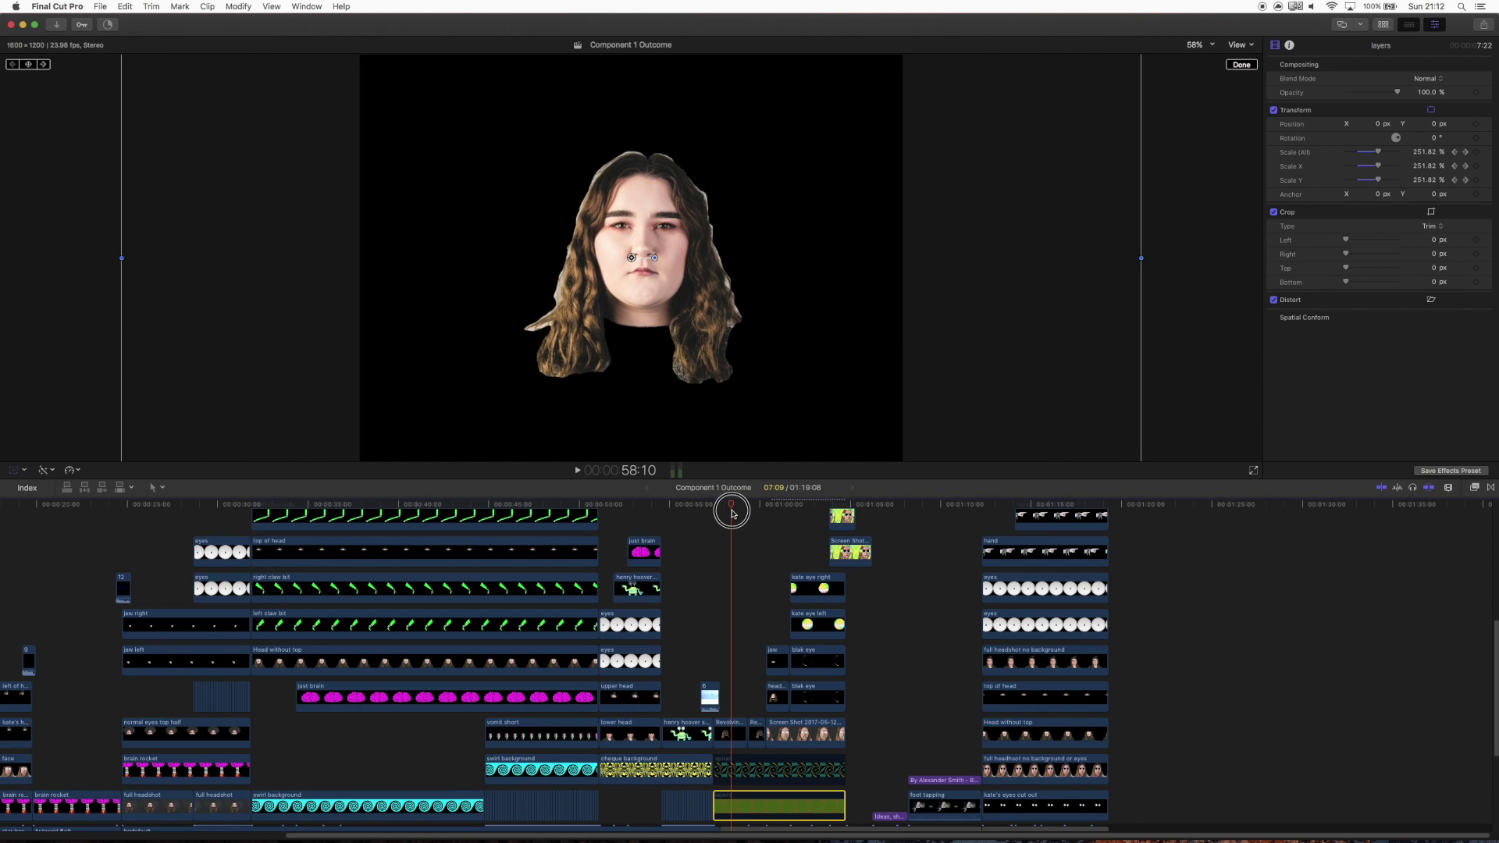
Step: Re-enable the spiral and layers clips and scrub from 57:20 to 59:08 to examine the spiral's Rotation animation
click(733, 773)
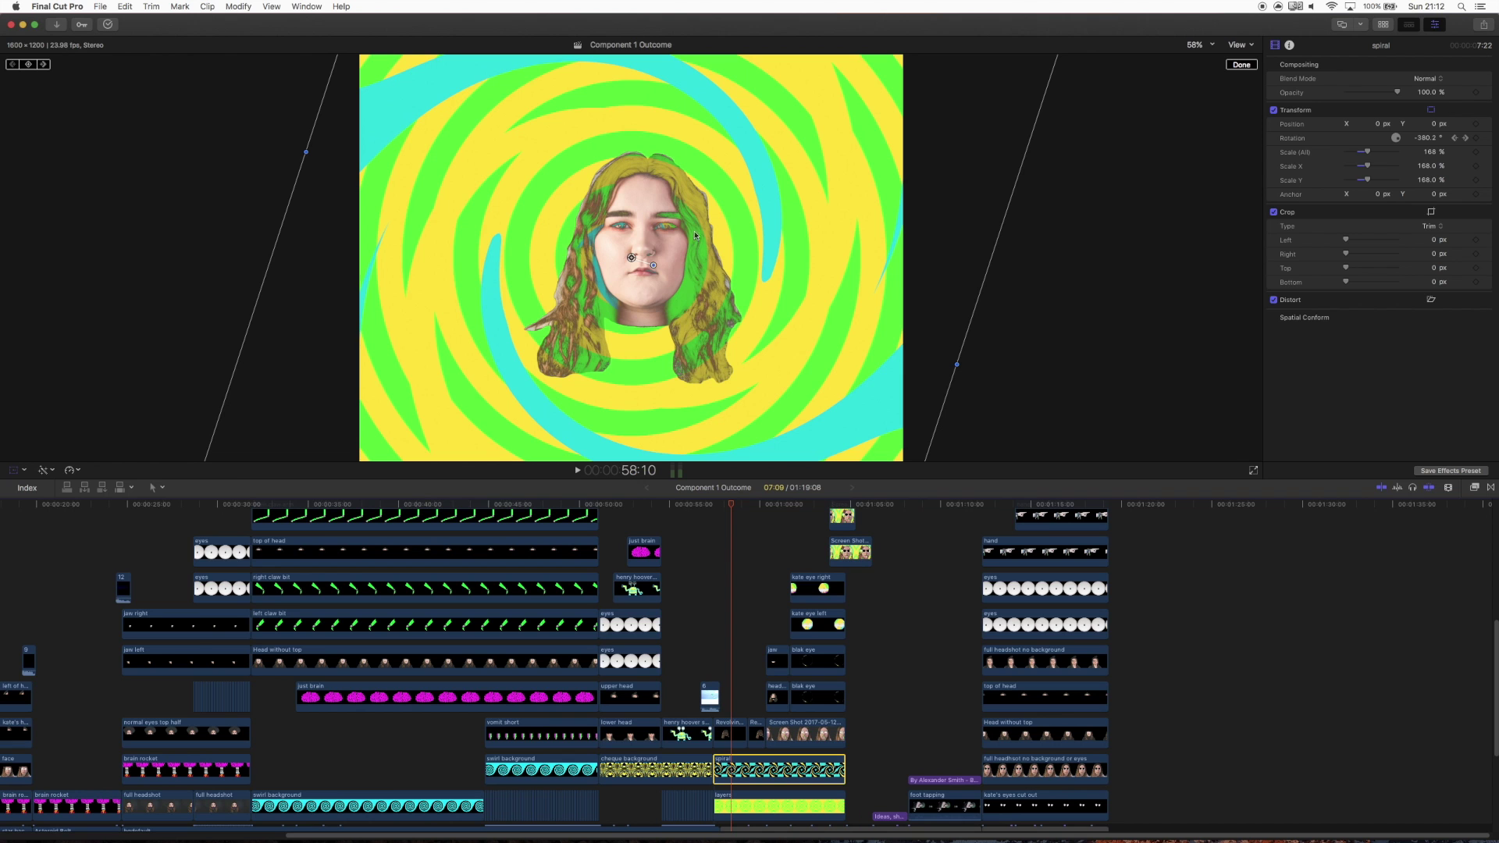
click(719, 504)
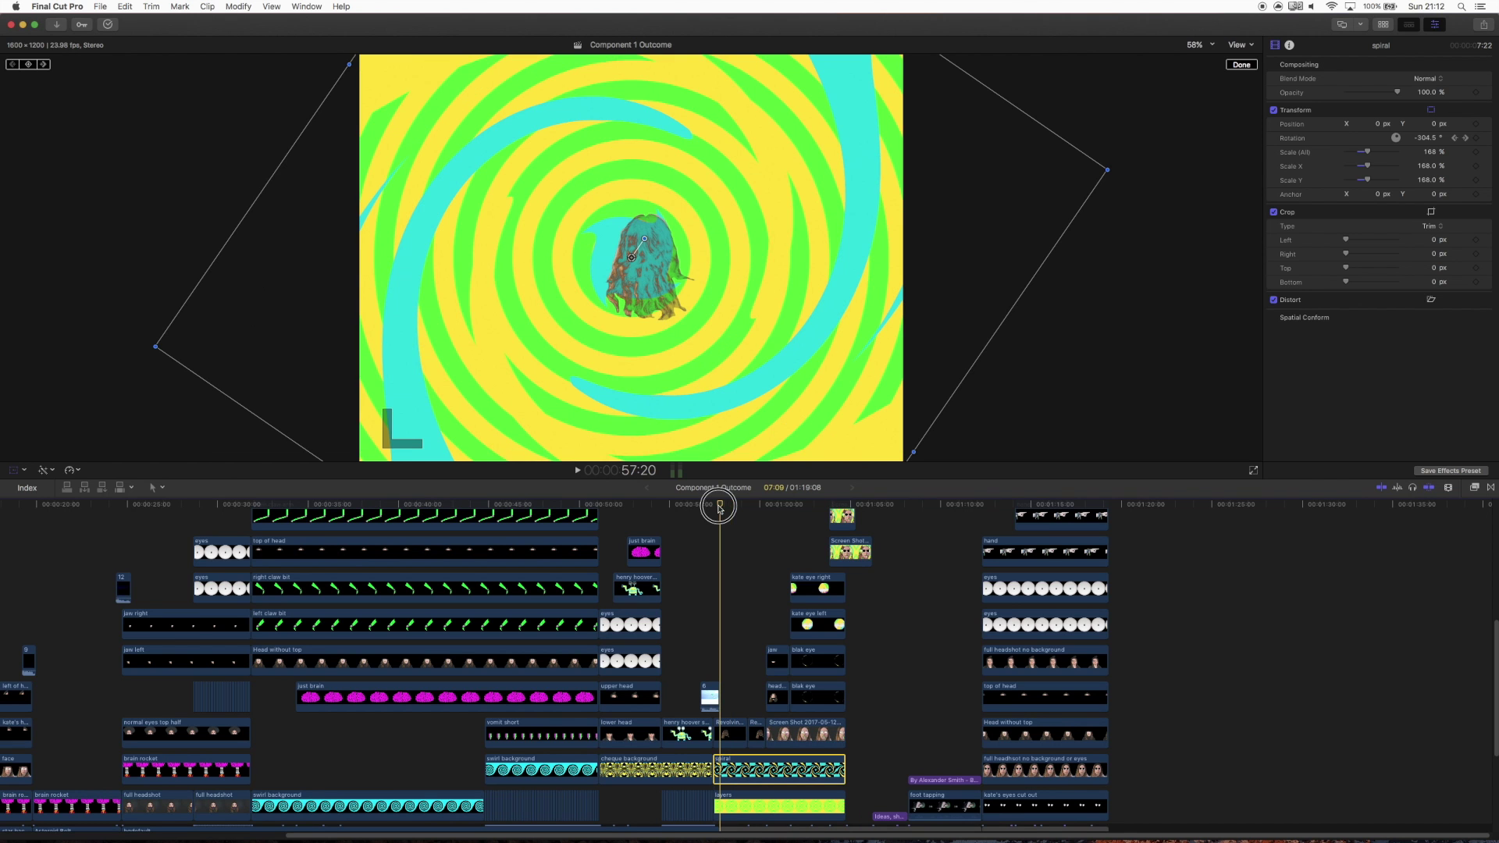
drag(725, 509, 747, 510)
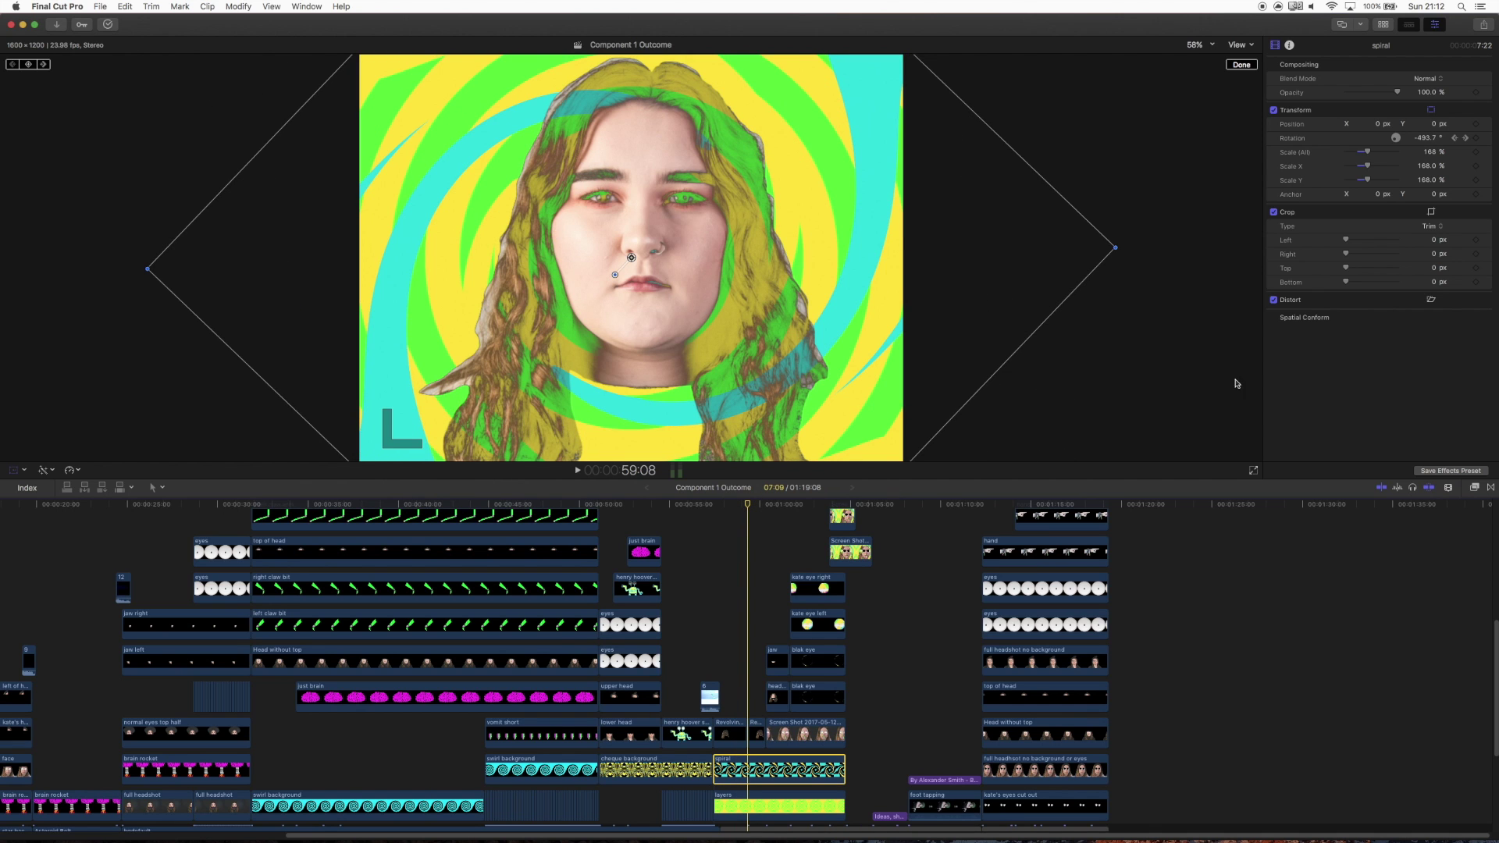
Step: Select the first Revolving heads clip, collapse its Keyer settings, and scrub from 59:08 back to 58:09 to examine the Scale keyframes
click(734, 727)
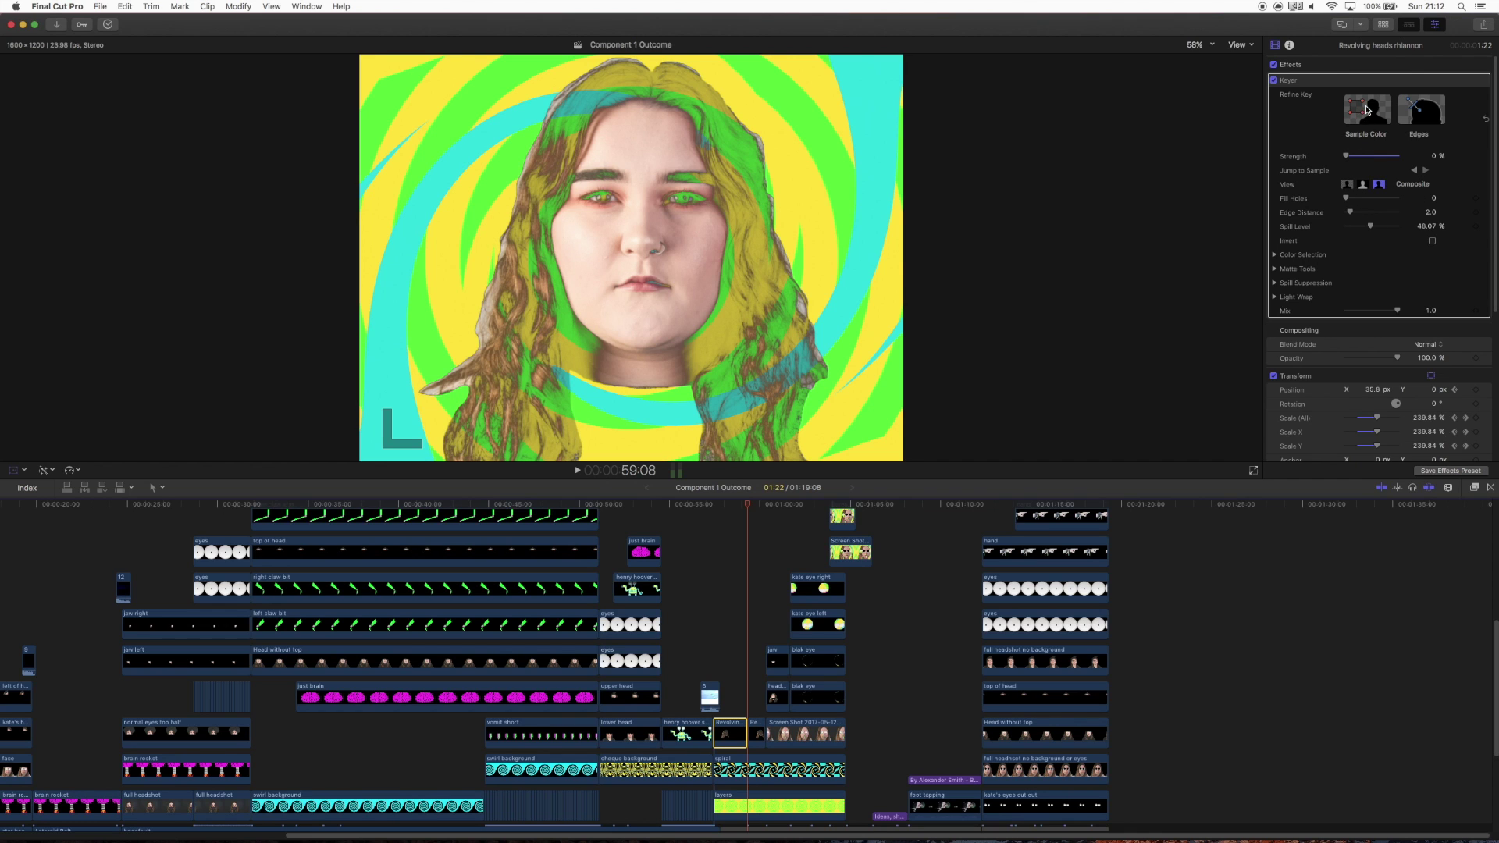
click(1465, 80)
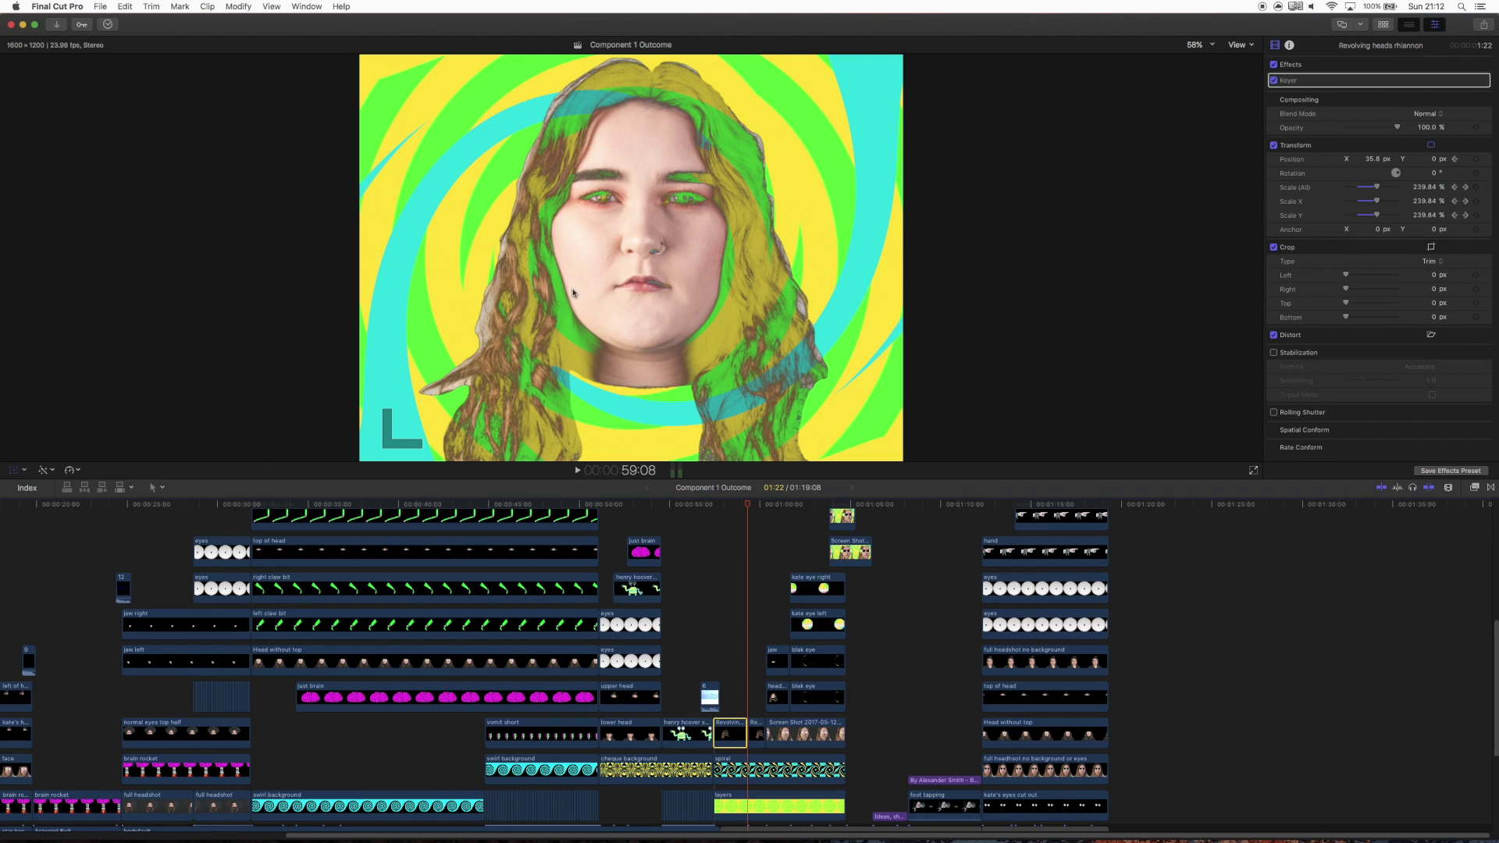
drag(744, 507, 730, 505)
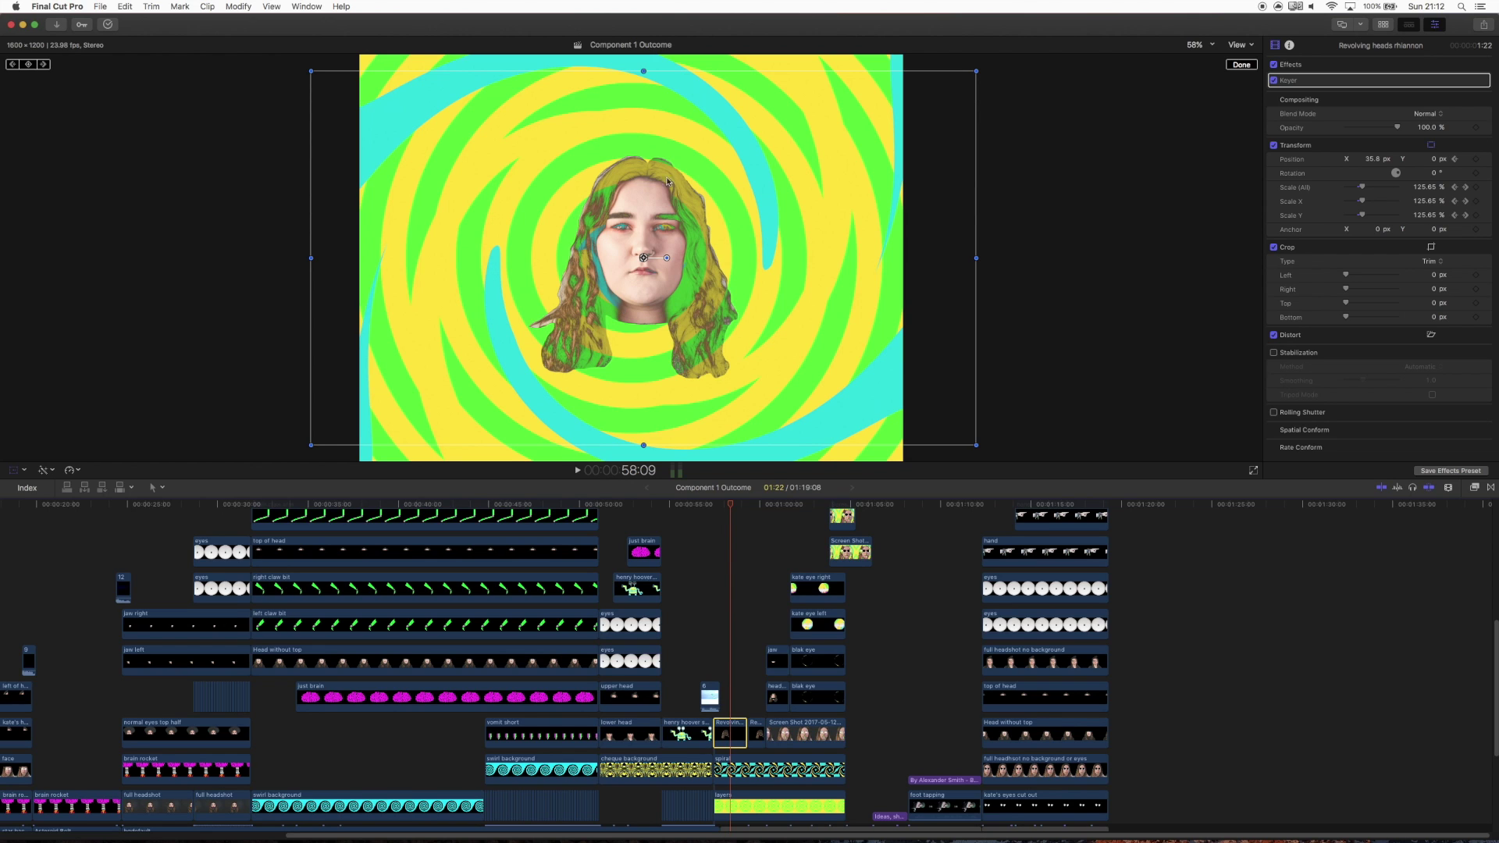
Step: Play the keyed revolving head sequence from 57:10, and scrub from 59:08 to 1:00:08 to examine the colours showing through the face
click(712, 504)
key(space)
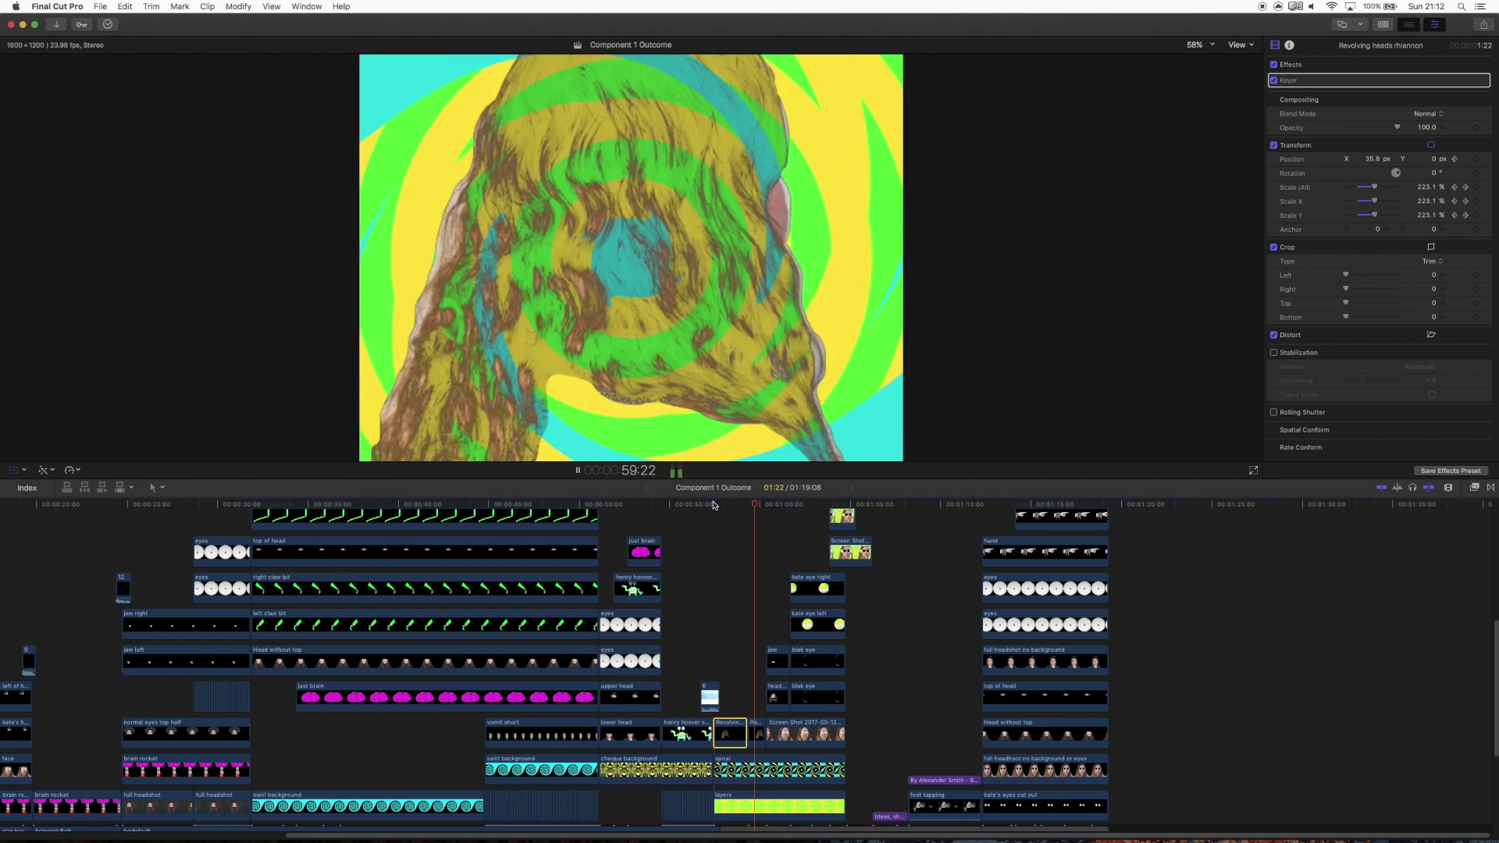
key(space)
mouse_move(767, 505)
mouse_down()
mouse_move(727, 511)
mouse_move(744, 512)
mouse_up()
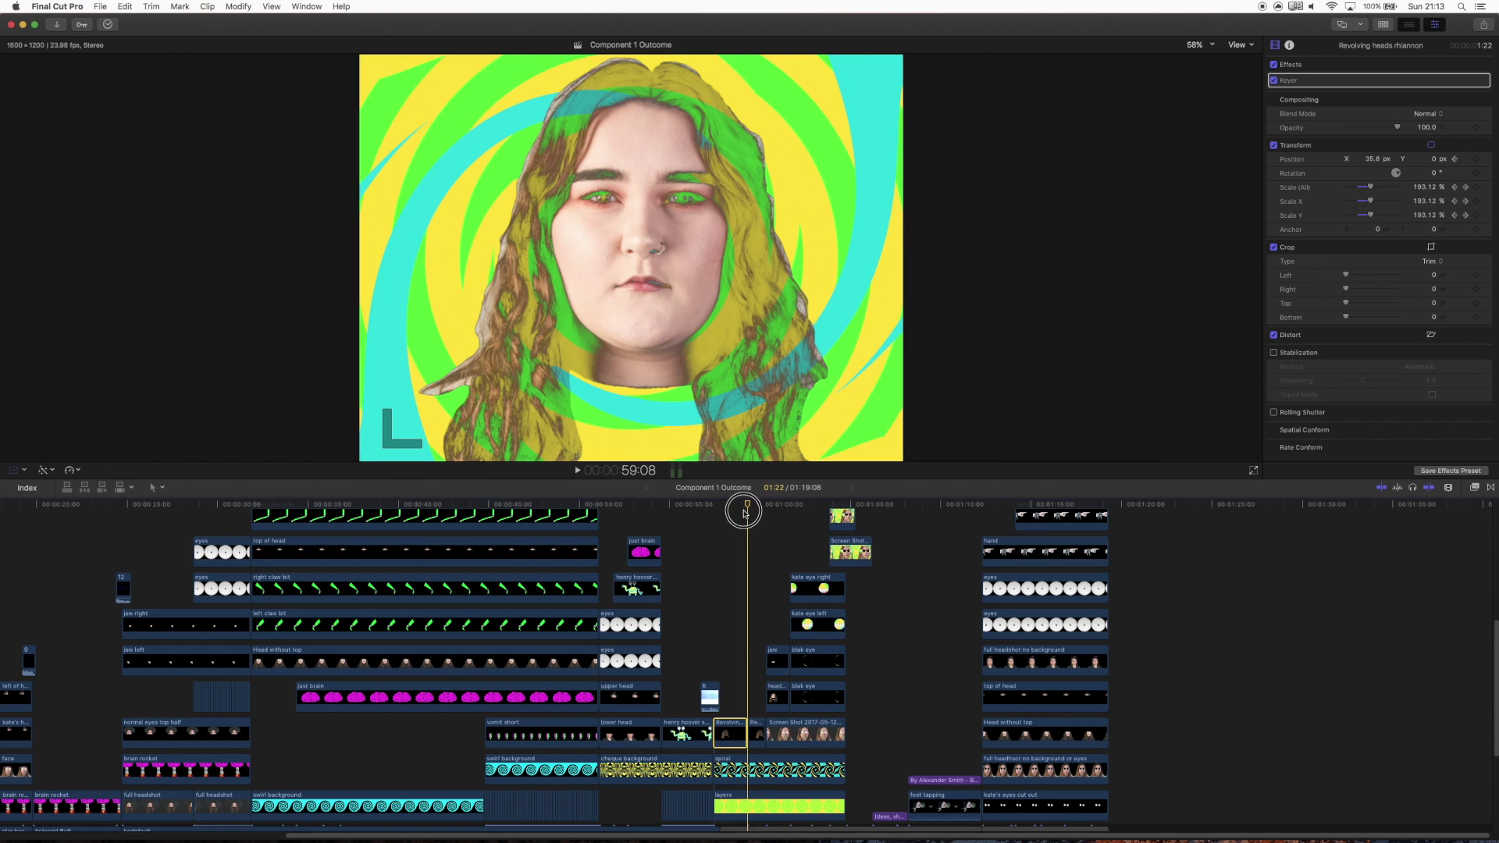
drag(751, 515, 761, 516)
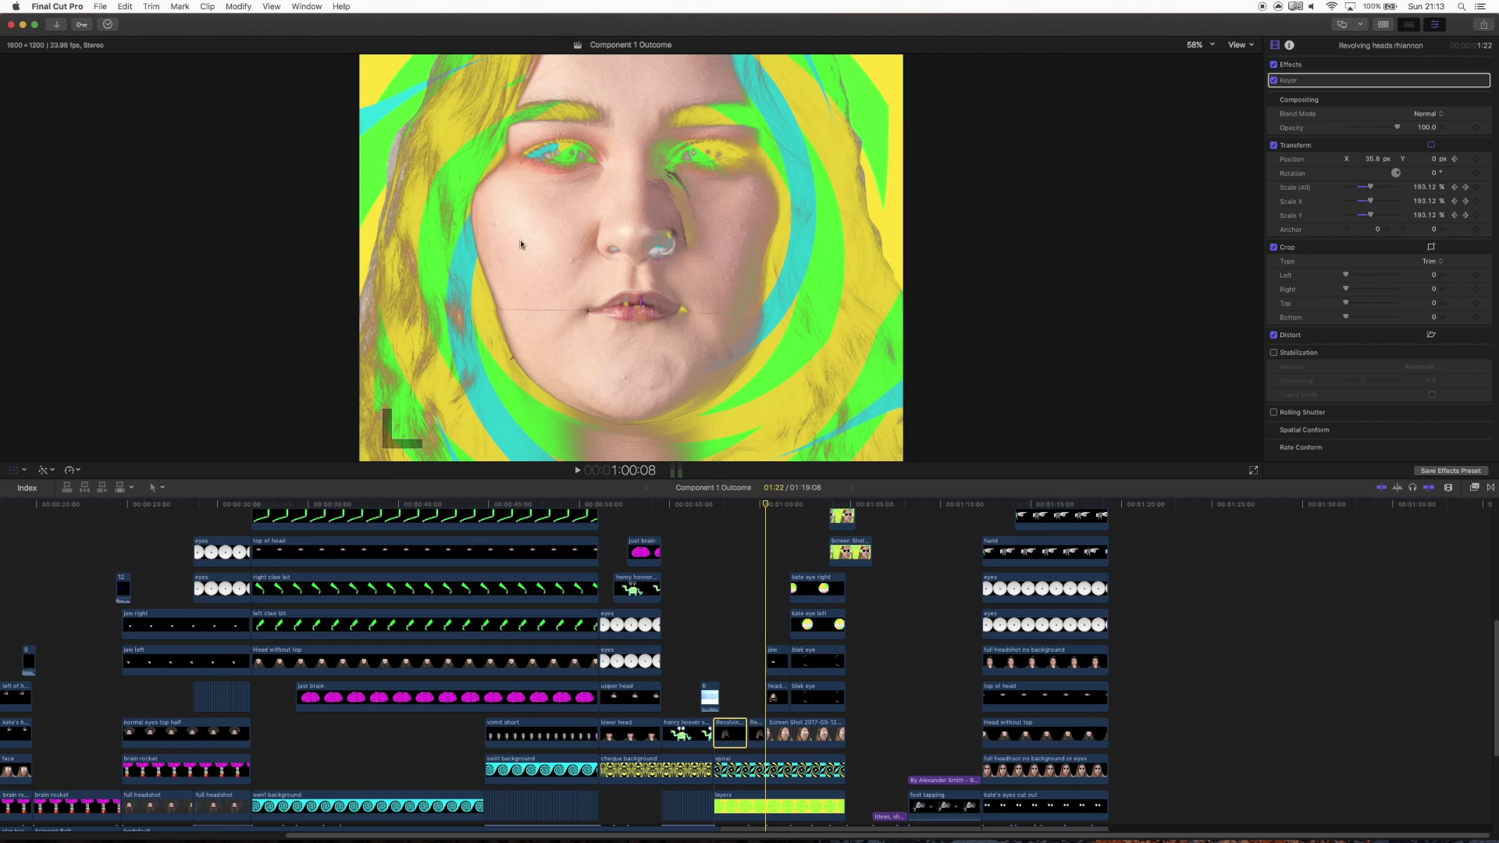
Step: Disable the spiral clip and the layers clip at 1:00:08 to isolate the face from its coloured backgrounds
click(761, 766)
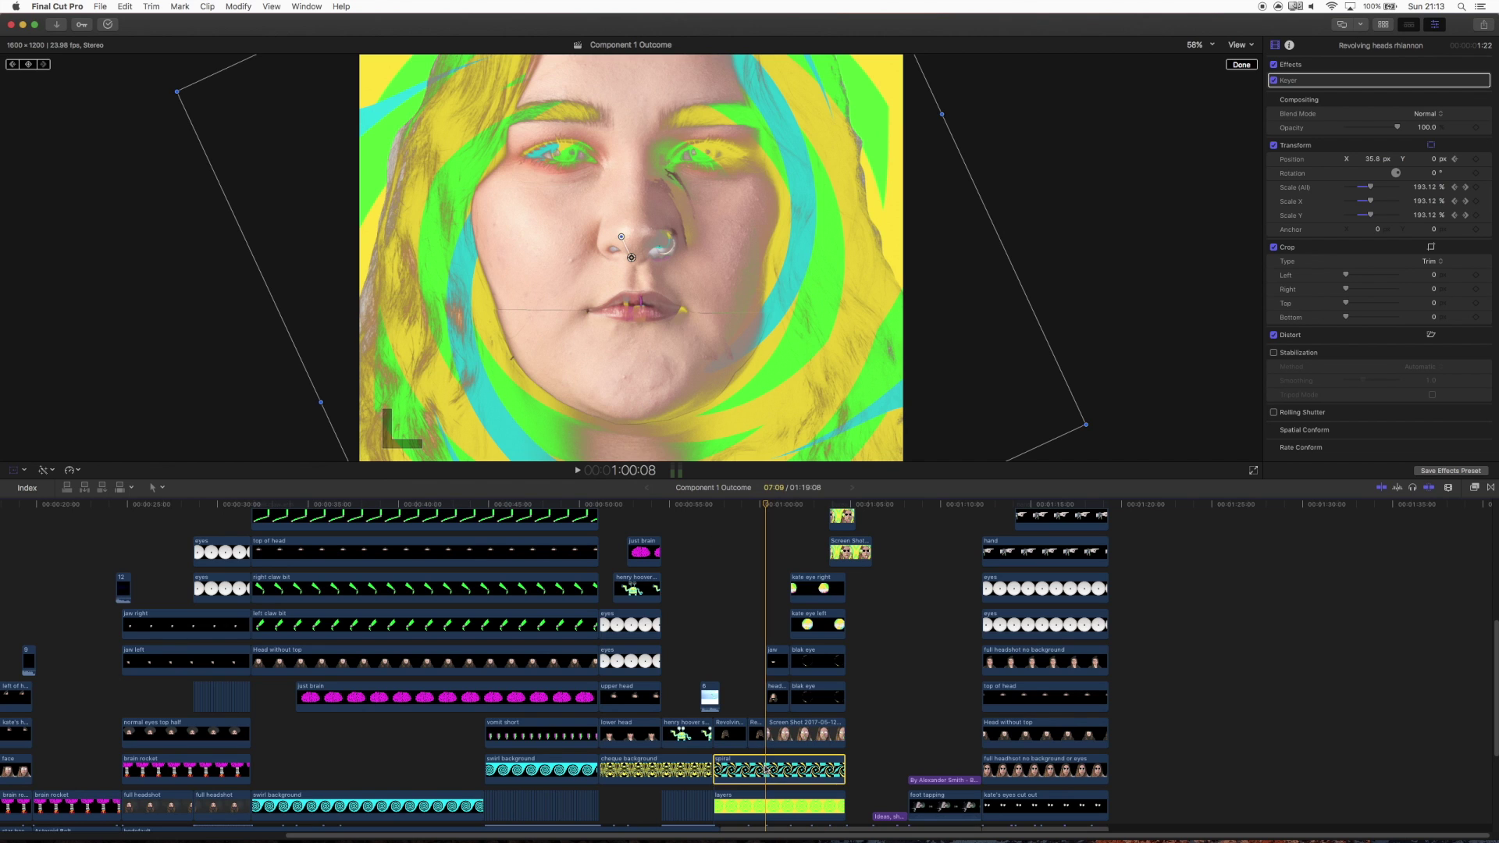
key(v)
click(765, 801)
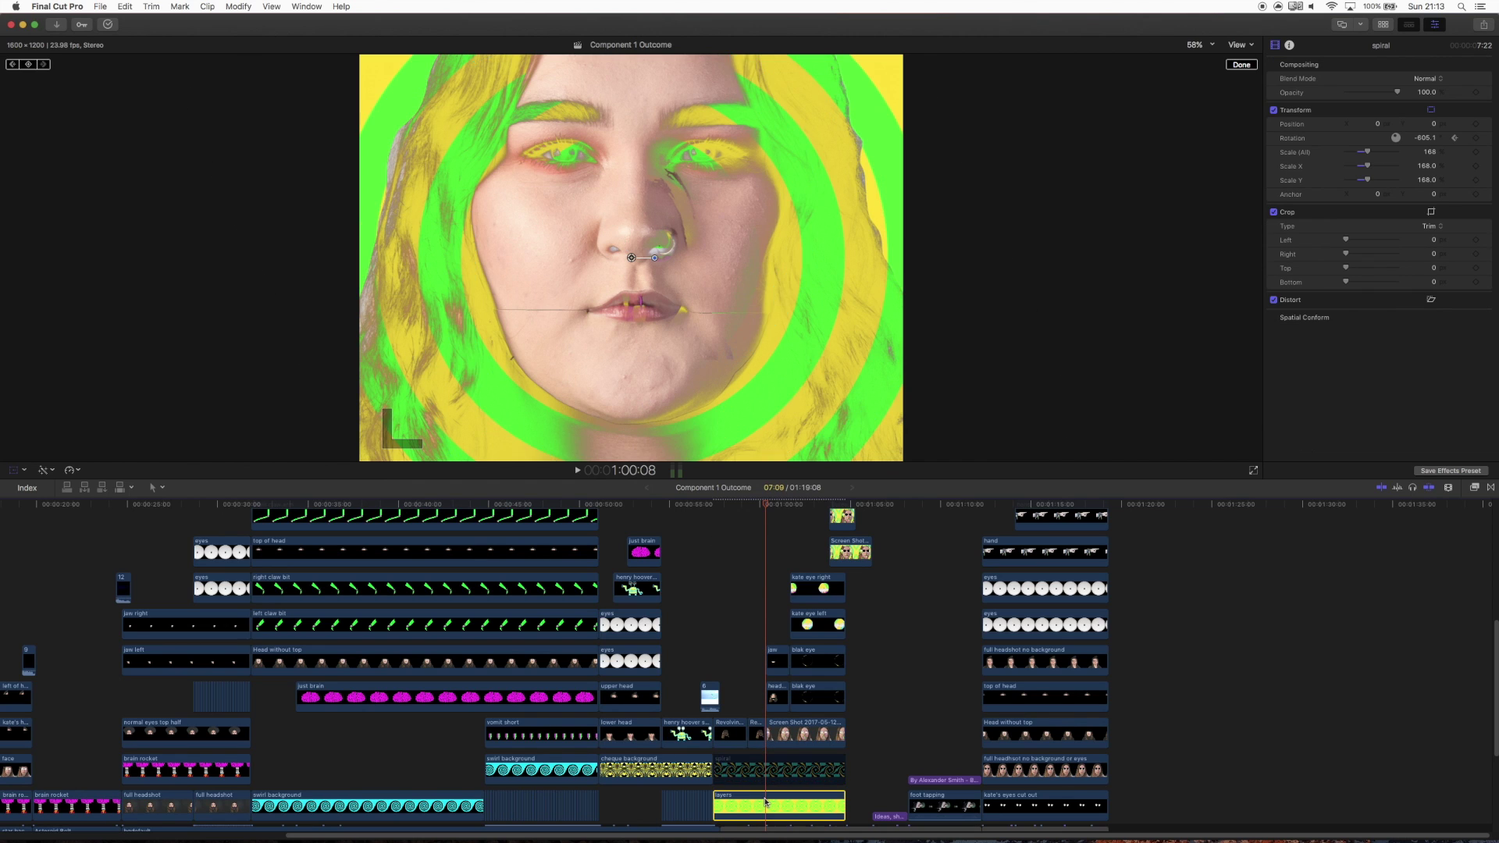
key(v)
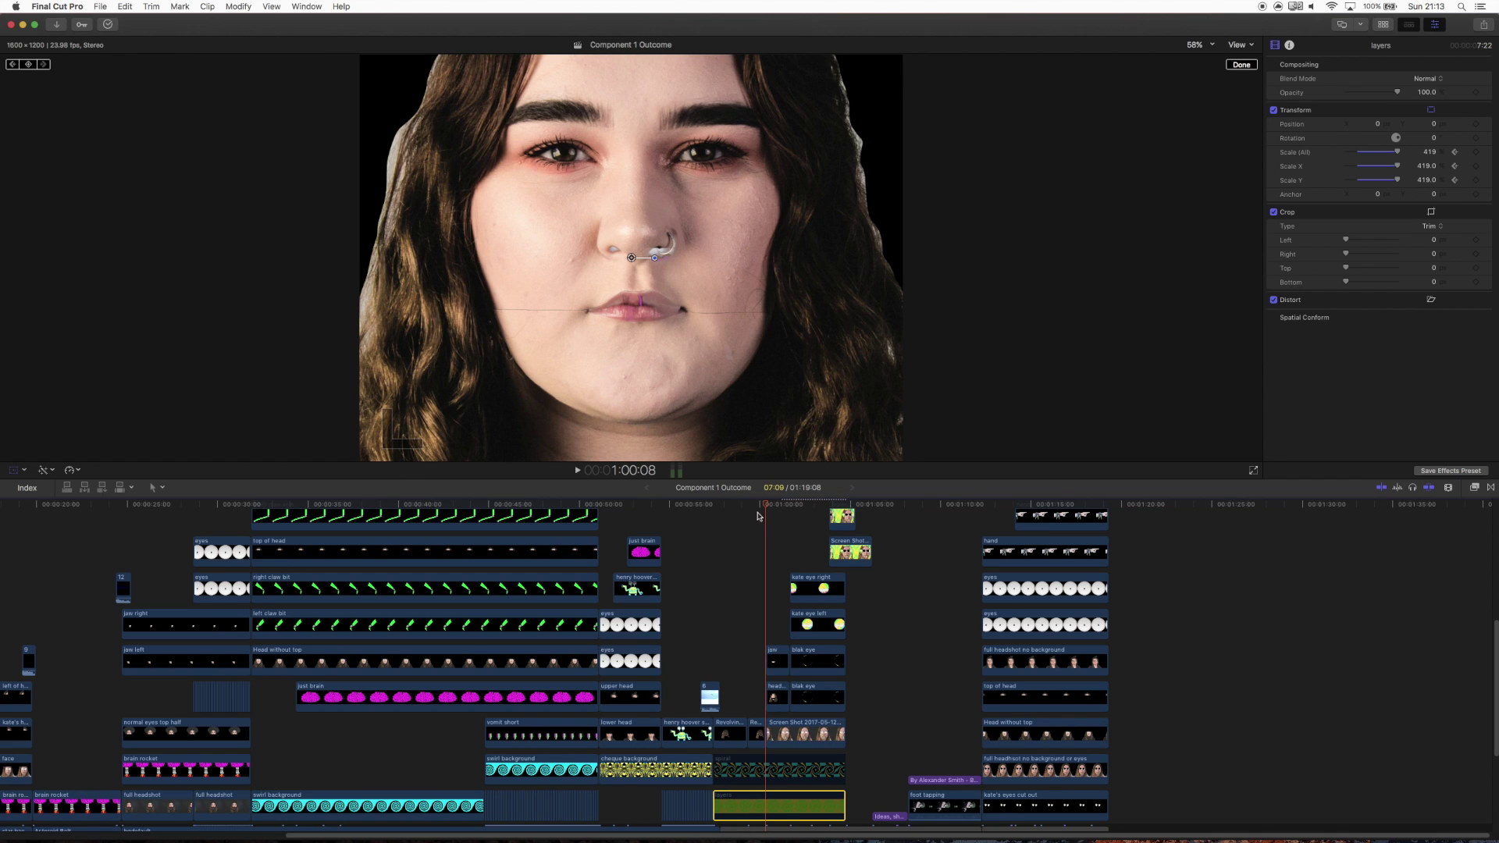
Step: Play from 57:00 to about 1:03:10 with the backgrounds off, and scrub back to 59:08
drag(743, 508, 706, 508)
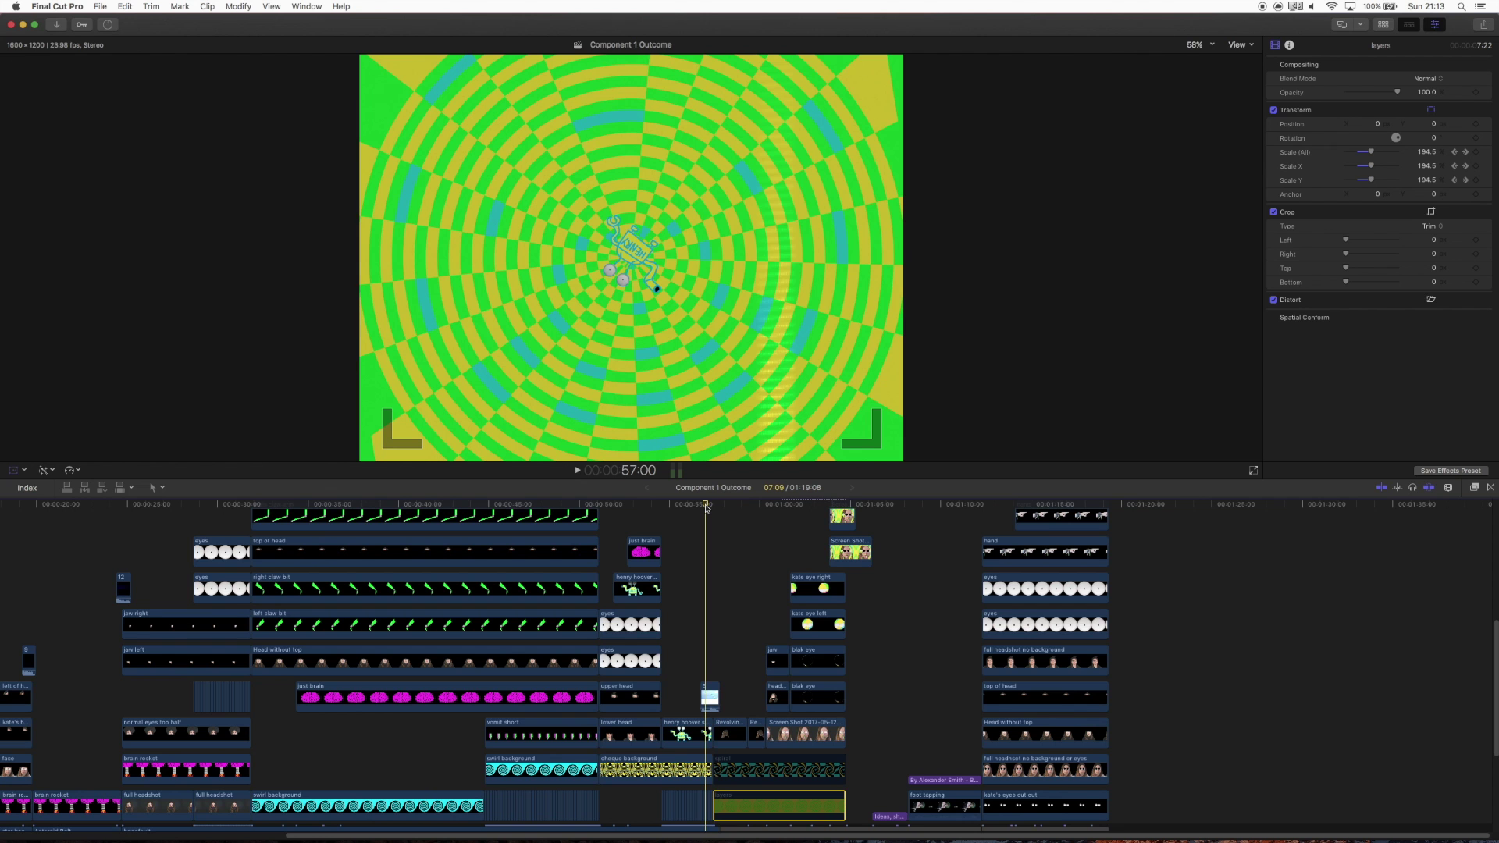
key(space)
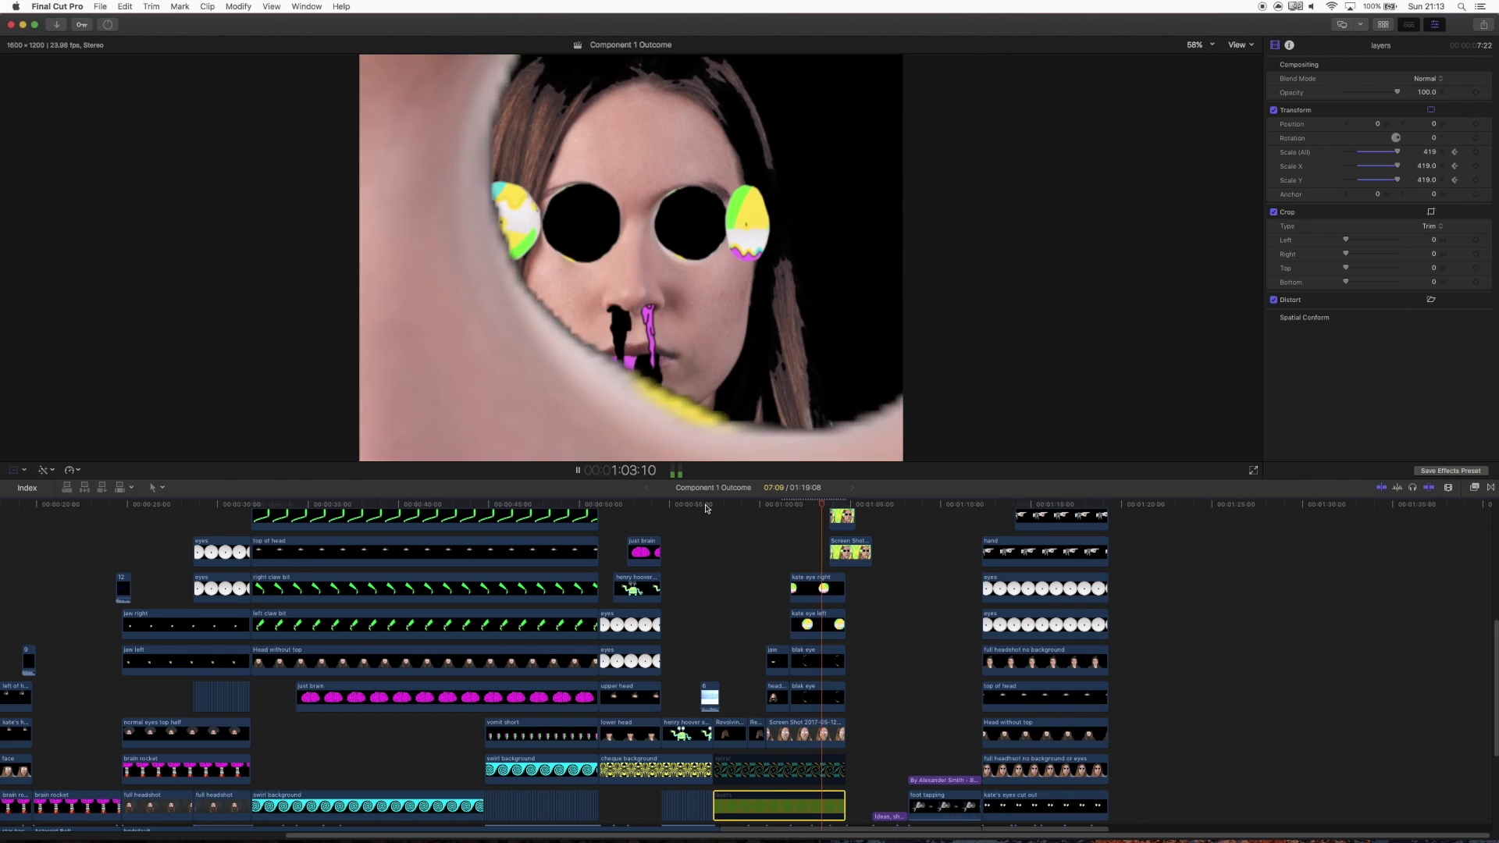
key(space)
drag(705, 508, 747, 515)
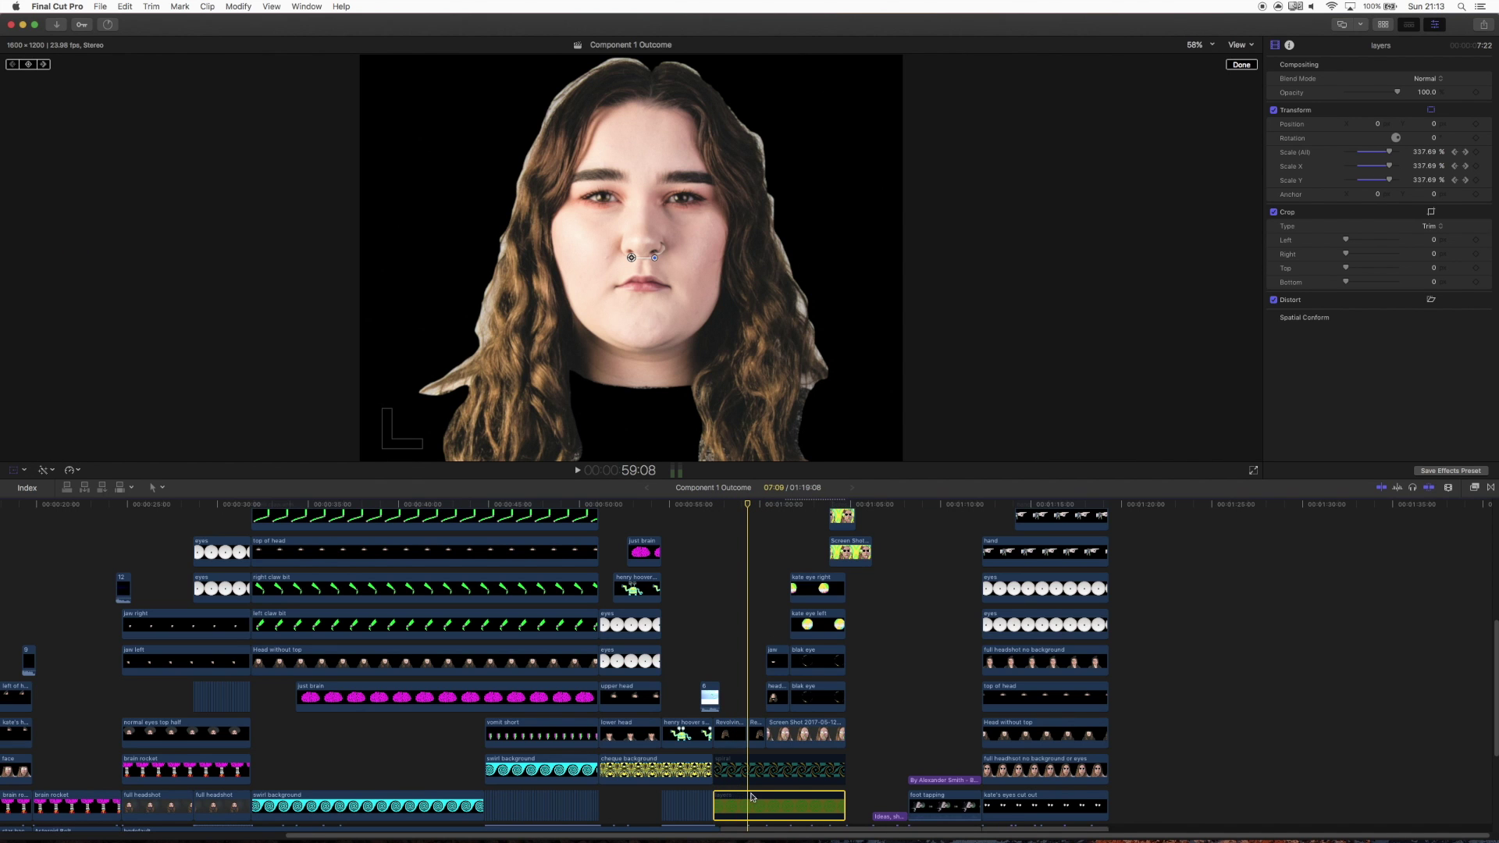
Step: Re-enable the layers clip and the spiral clip at 59:08
key(v)
click(751, 768)
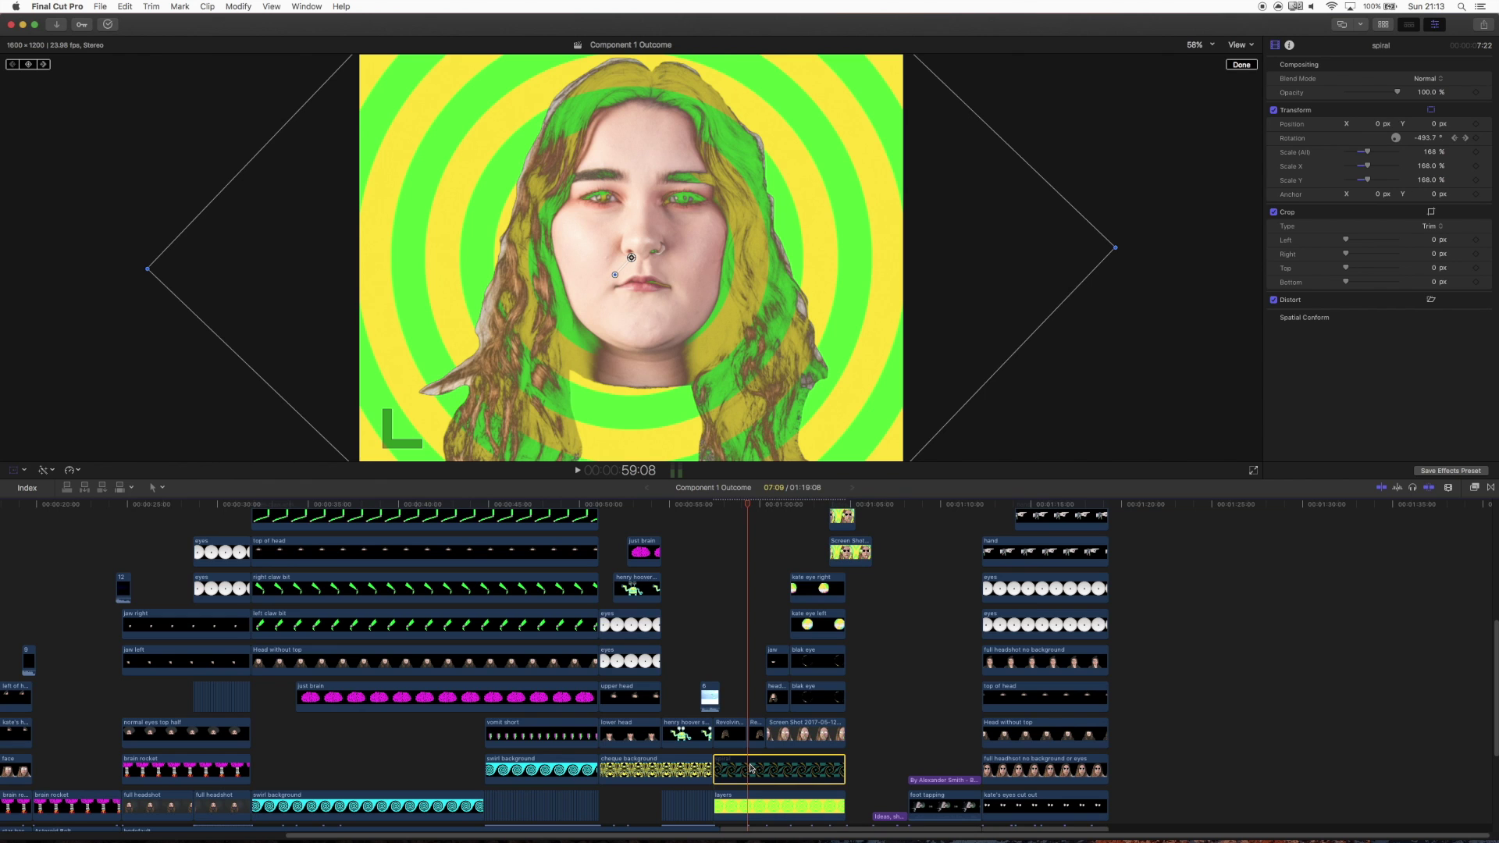
key(v)
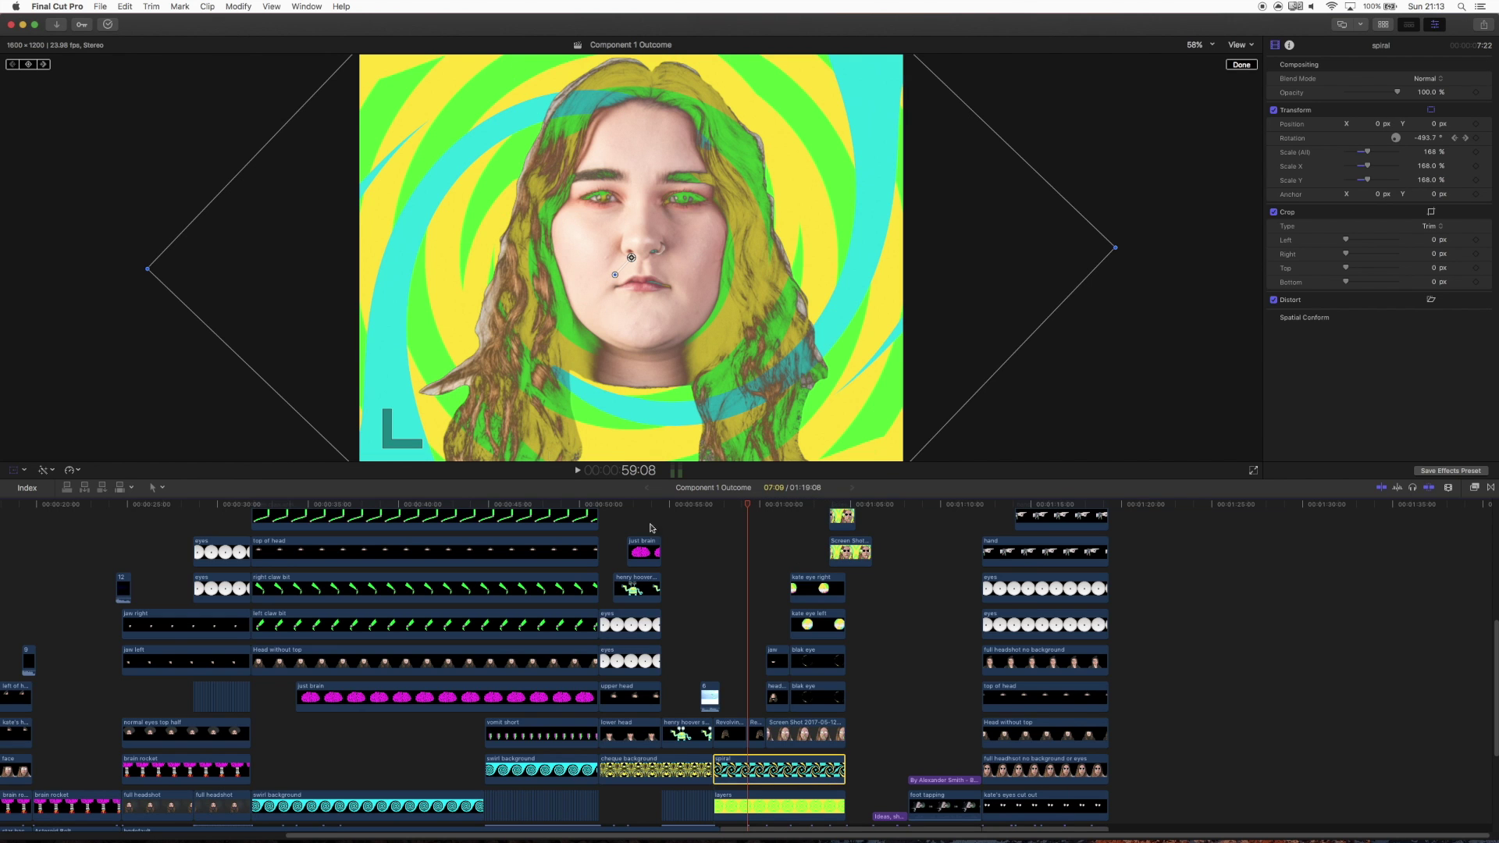
Step: Compare the revolving head at 58:08 with the robotic claw and brain scene at 41:11, and return to 58:12
drag(742, 505, 732, 509)
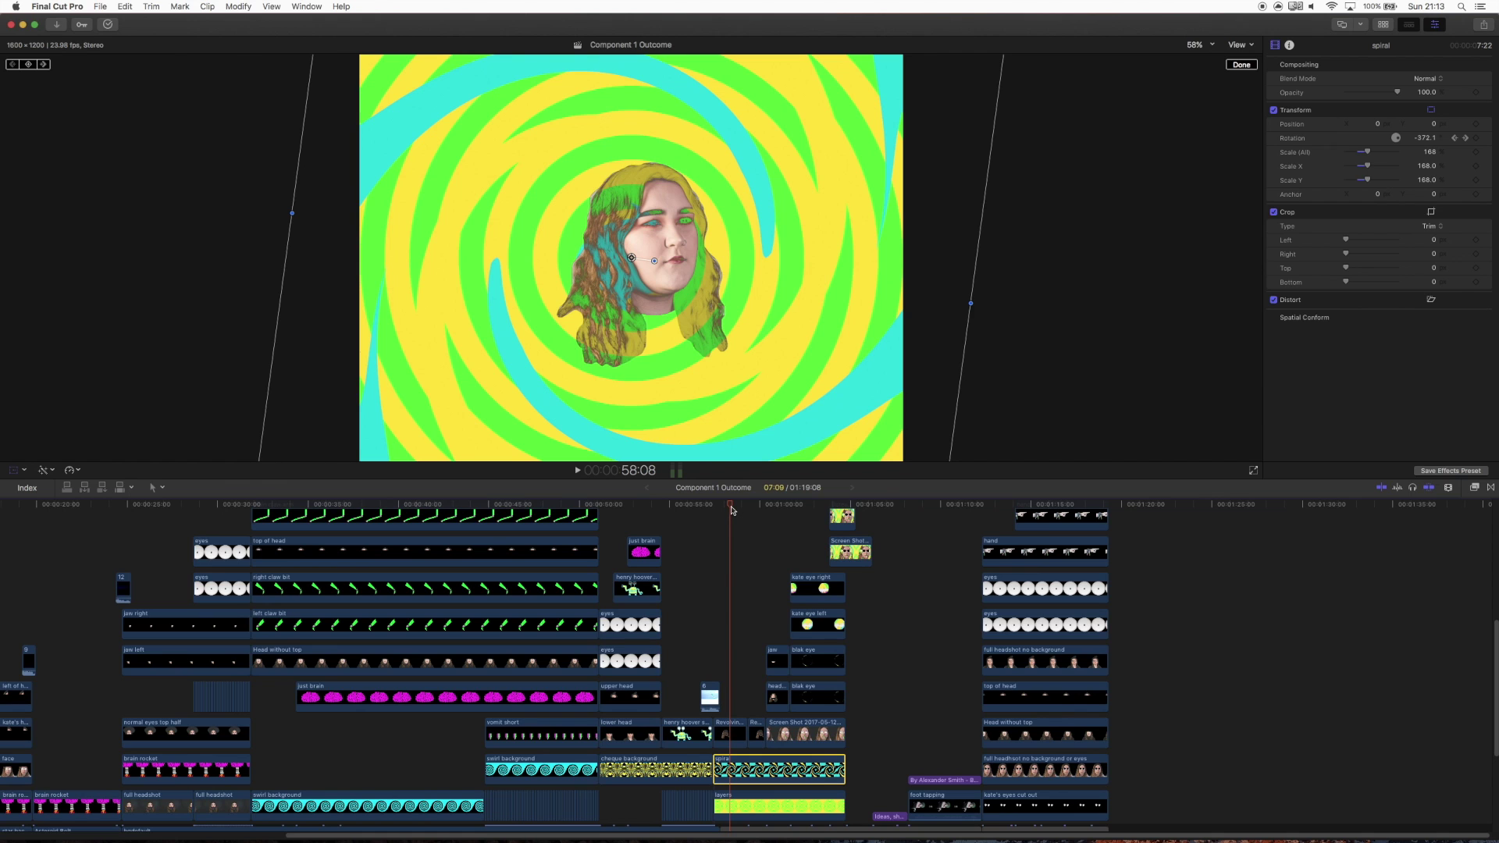
click(423, 506)
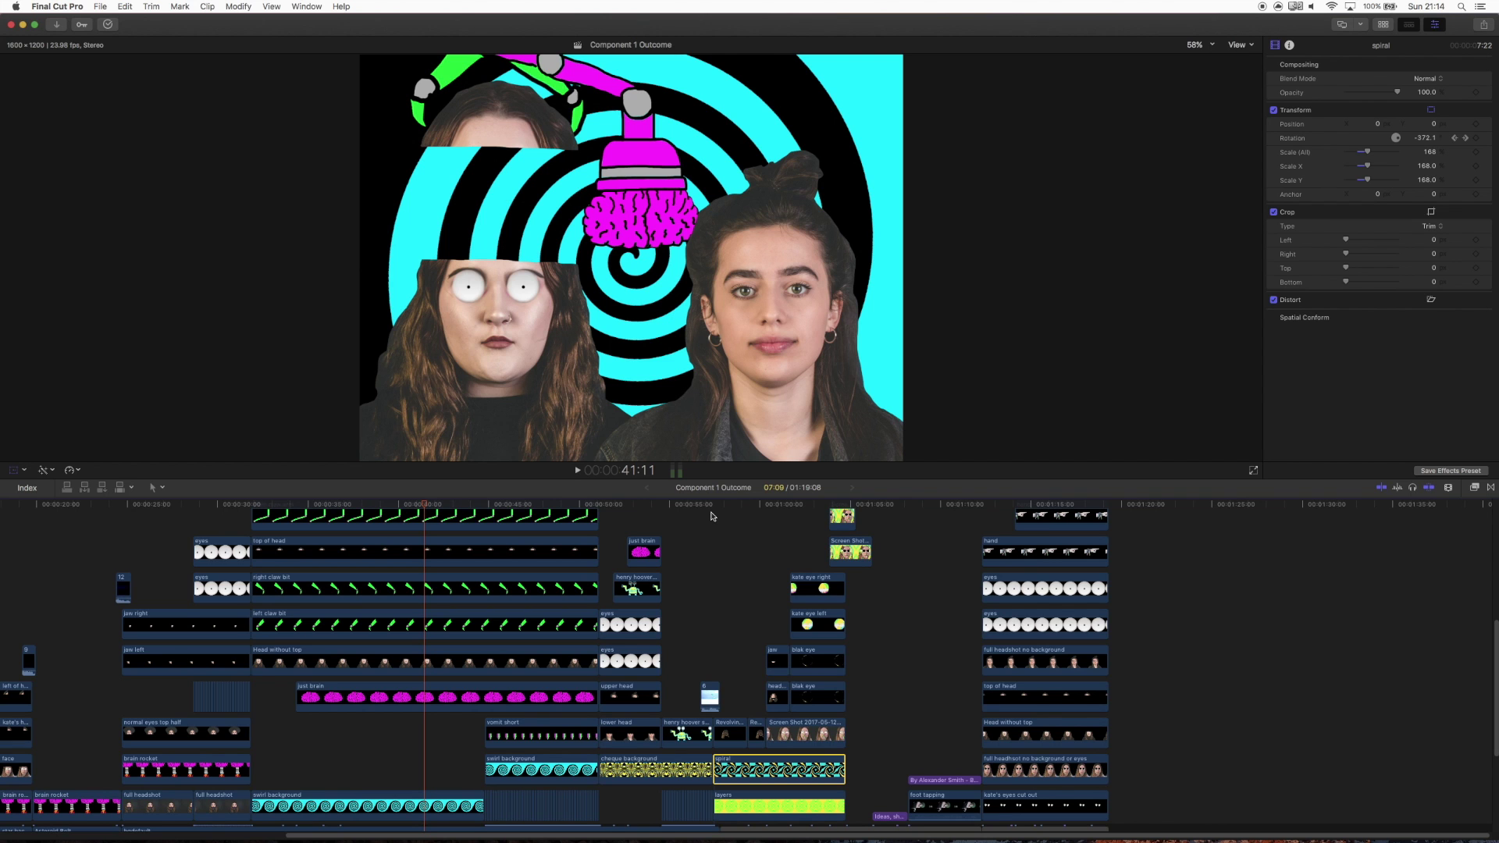
drag(730, 507, 733, 511)
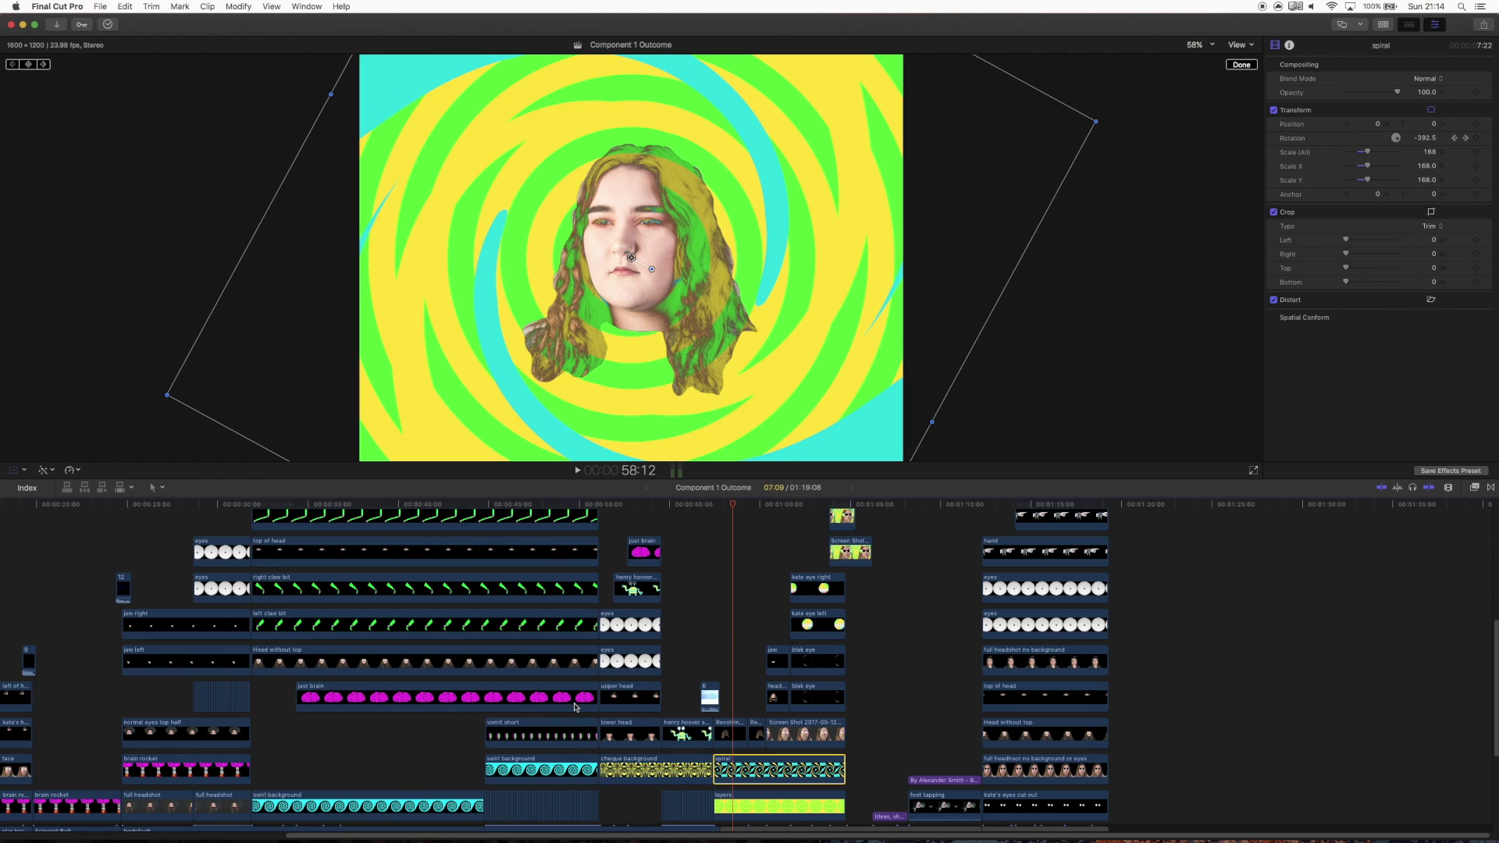
Step: Scrub the opening-face section from 1:00:08 to 1:01:02, undo and redo the spiral's last change, and return to 1:00:08
scroll(573, 706, down, 1)
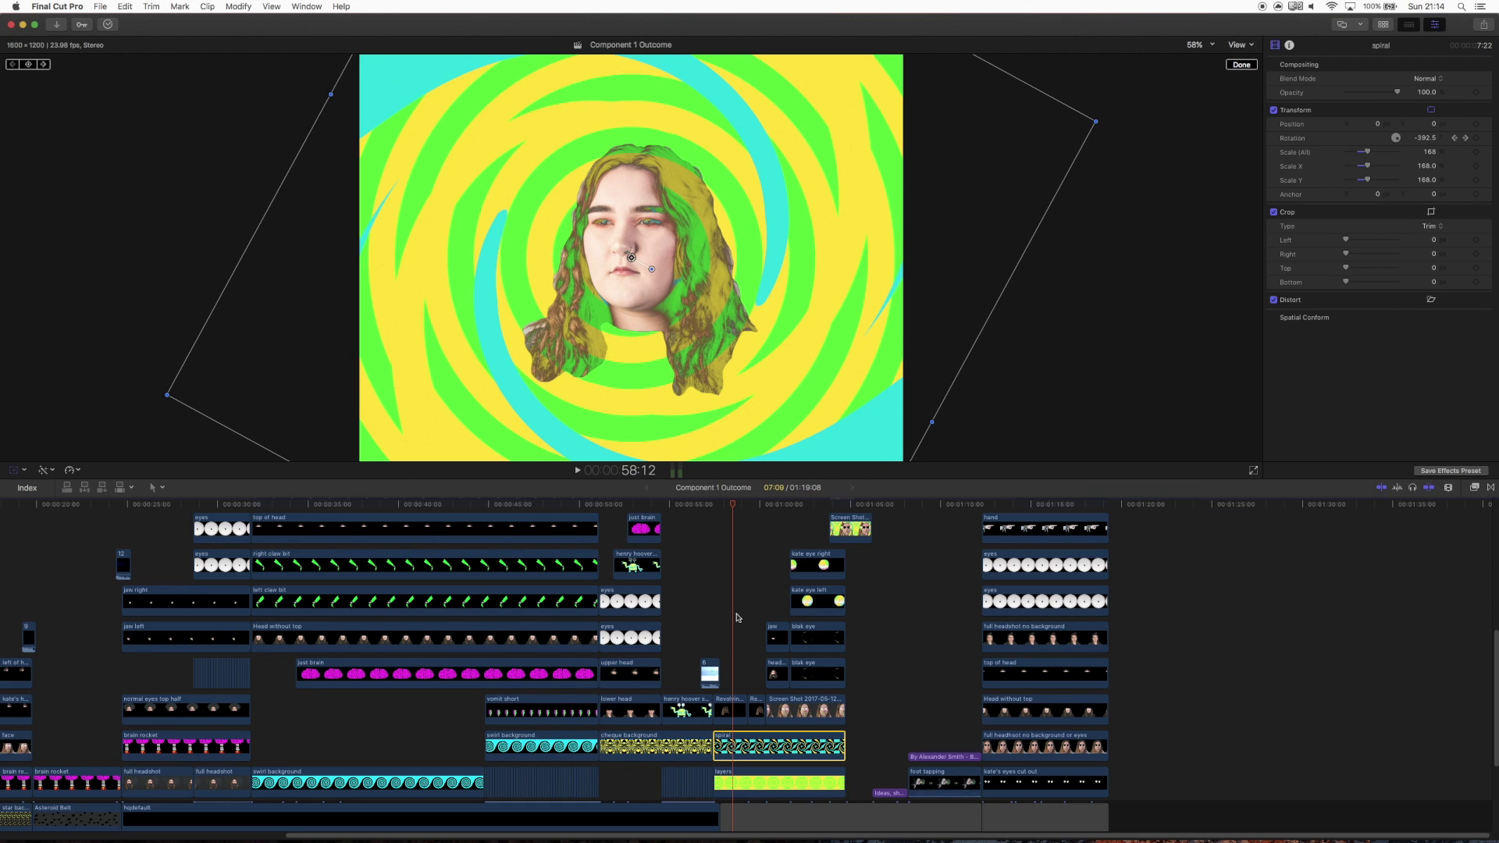
drag(733, 509, 760, 514)
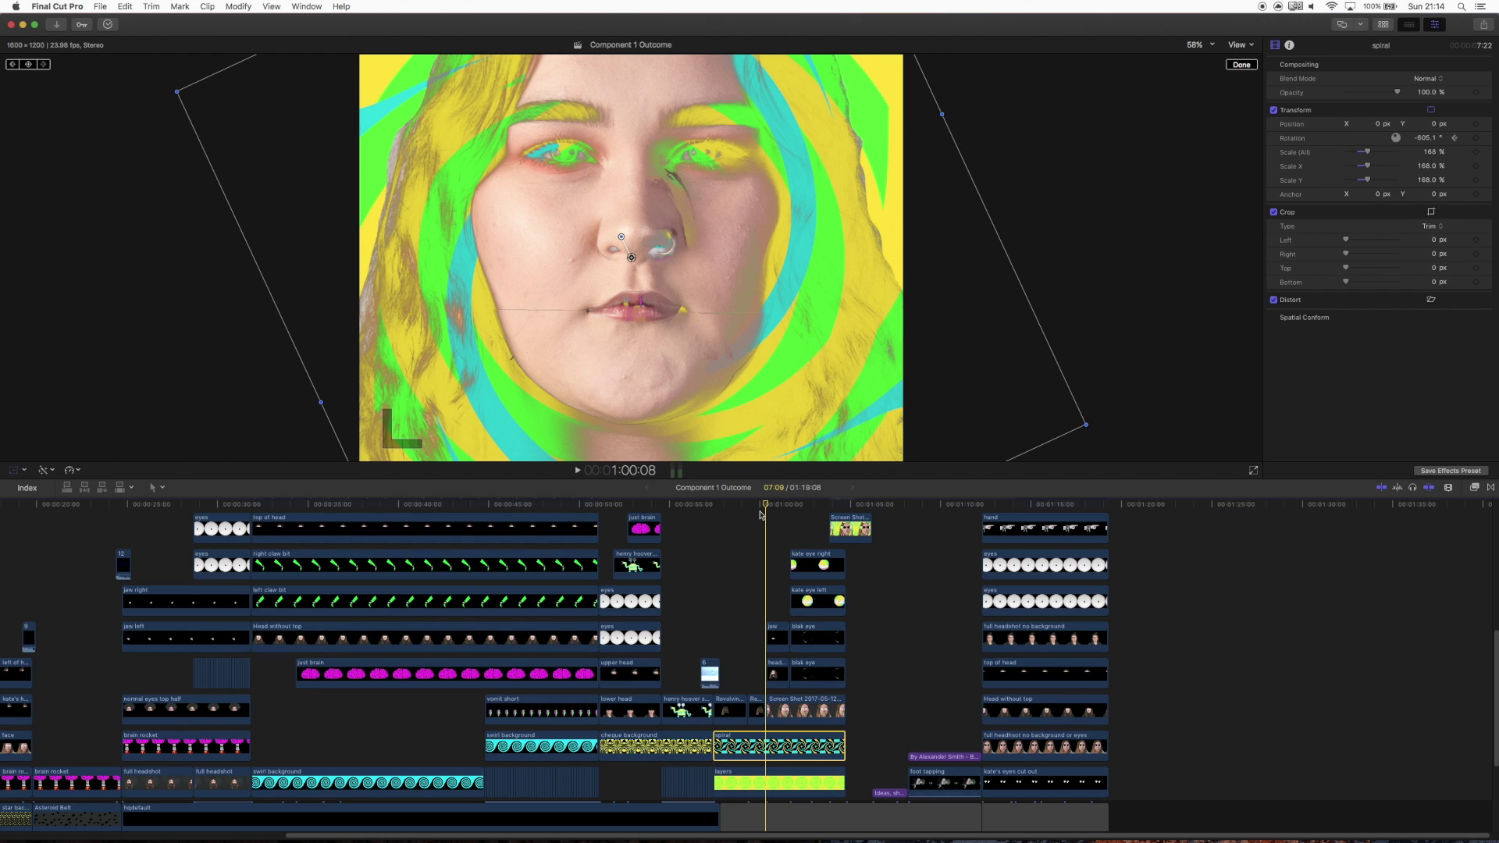
drag(767, 508, 779, 517)
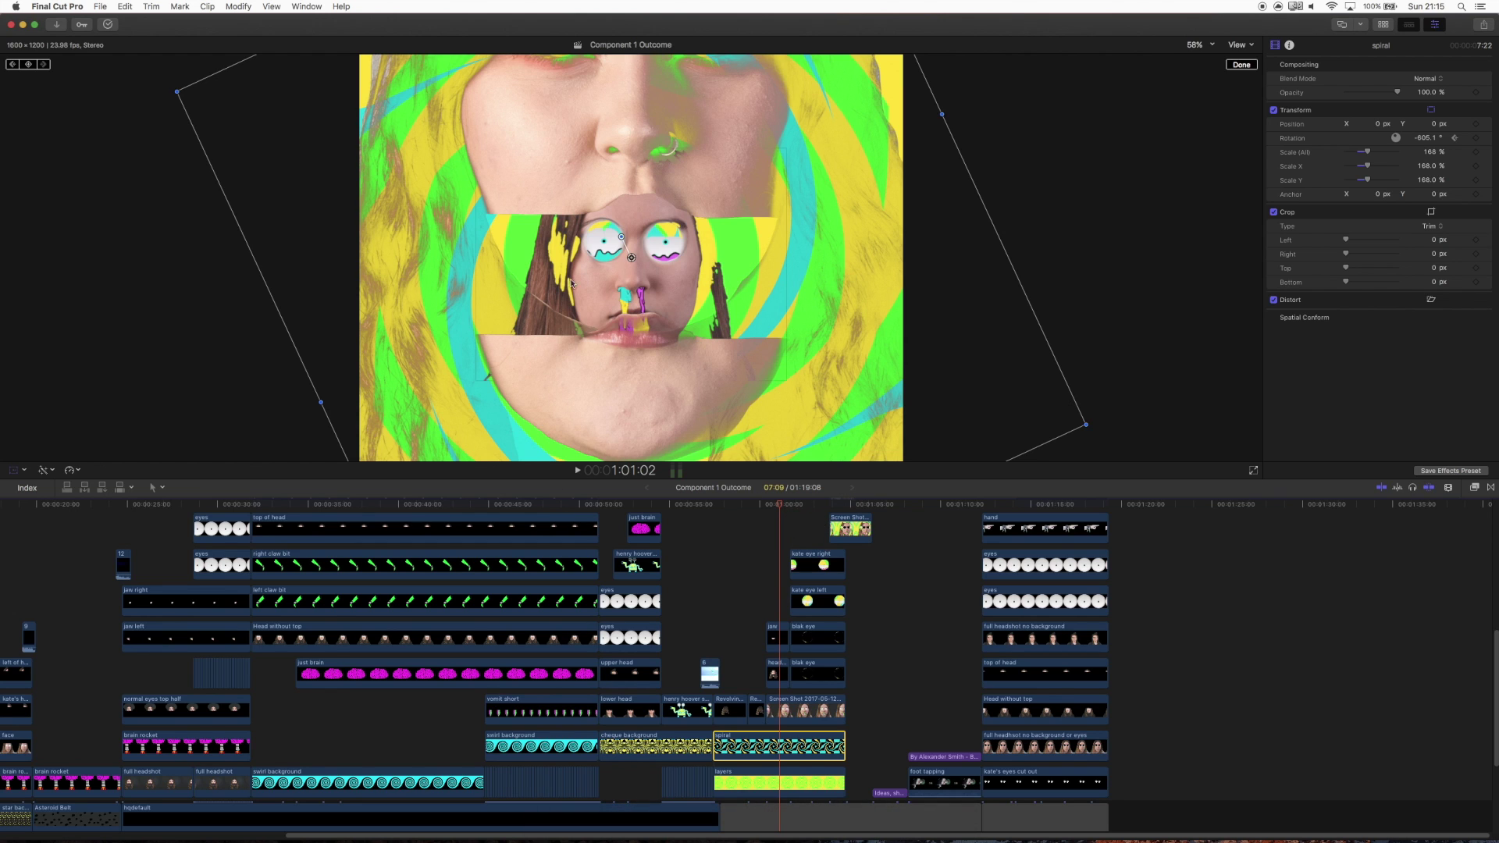
key(super+z)
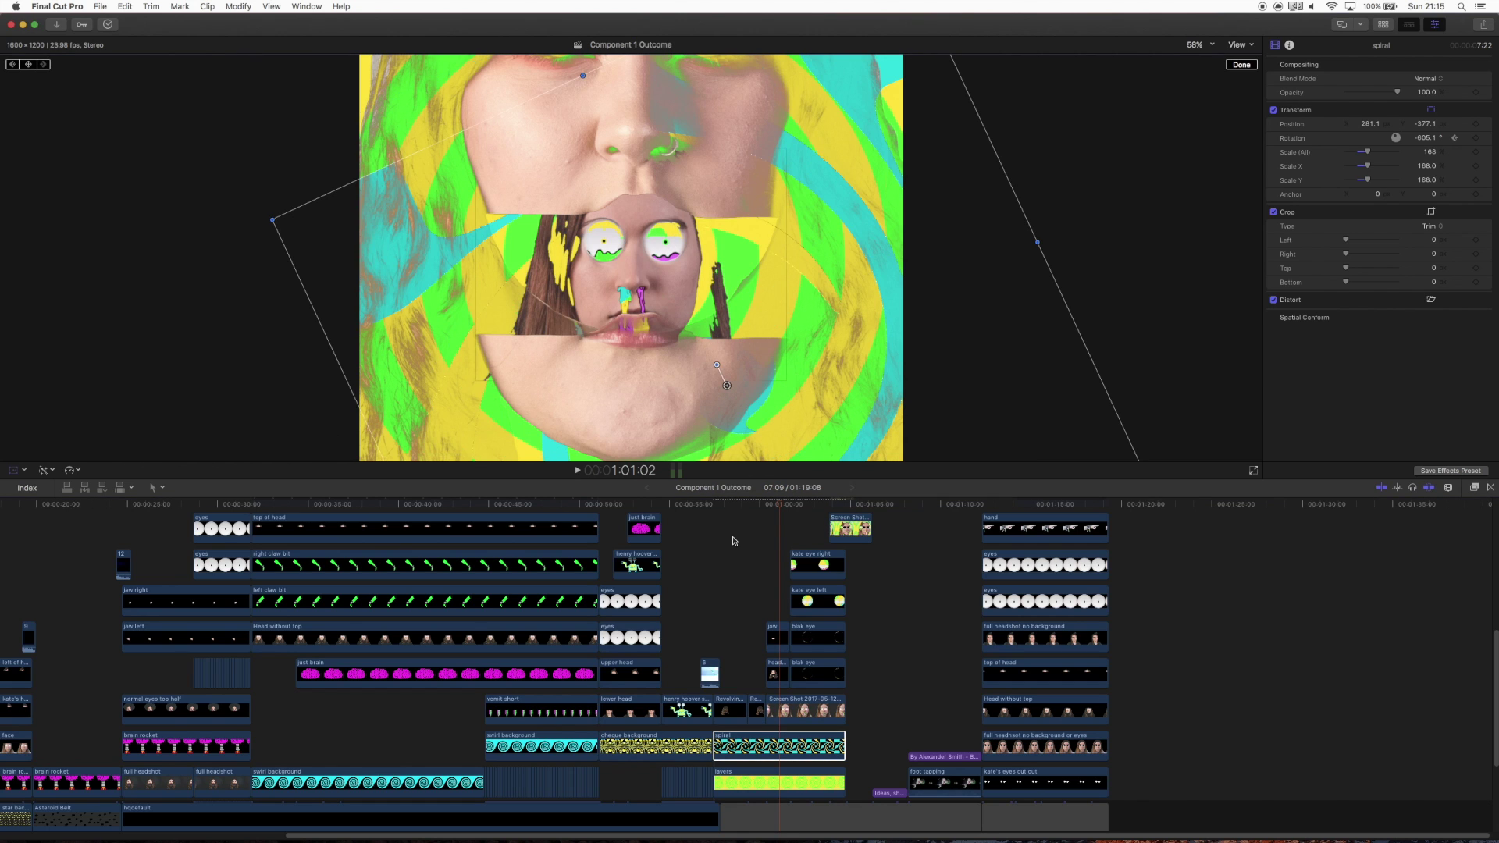
key(super+shift+z)
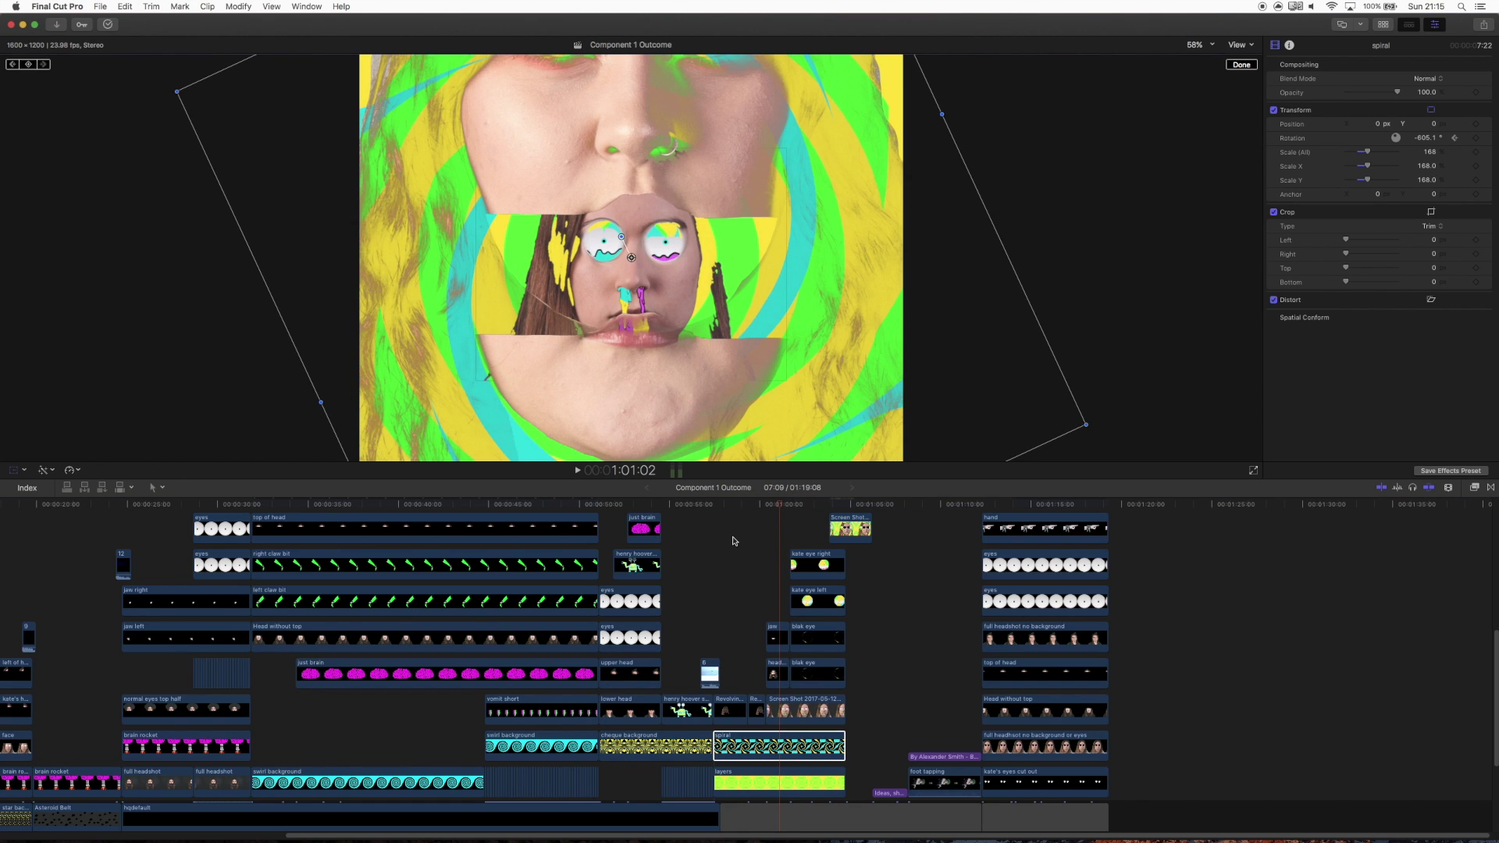
drag(780, 507, 765, 509)
key(space)
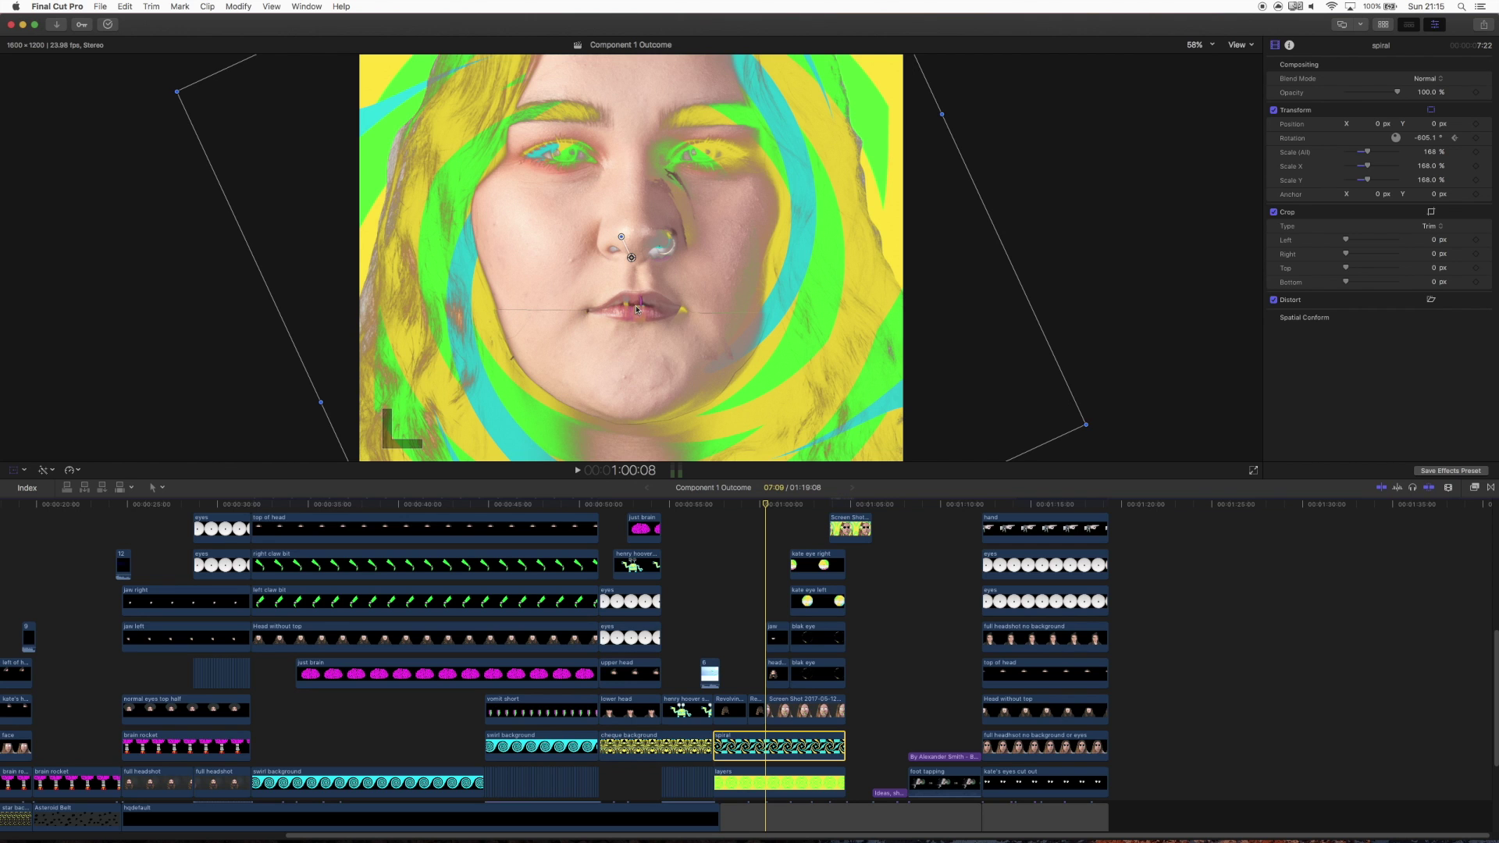
Step: Compare the split heads at 48:06 with the opening face between 1:00:16 and 1:01:00
drag(765, 507, 549, 531)
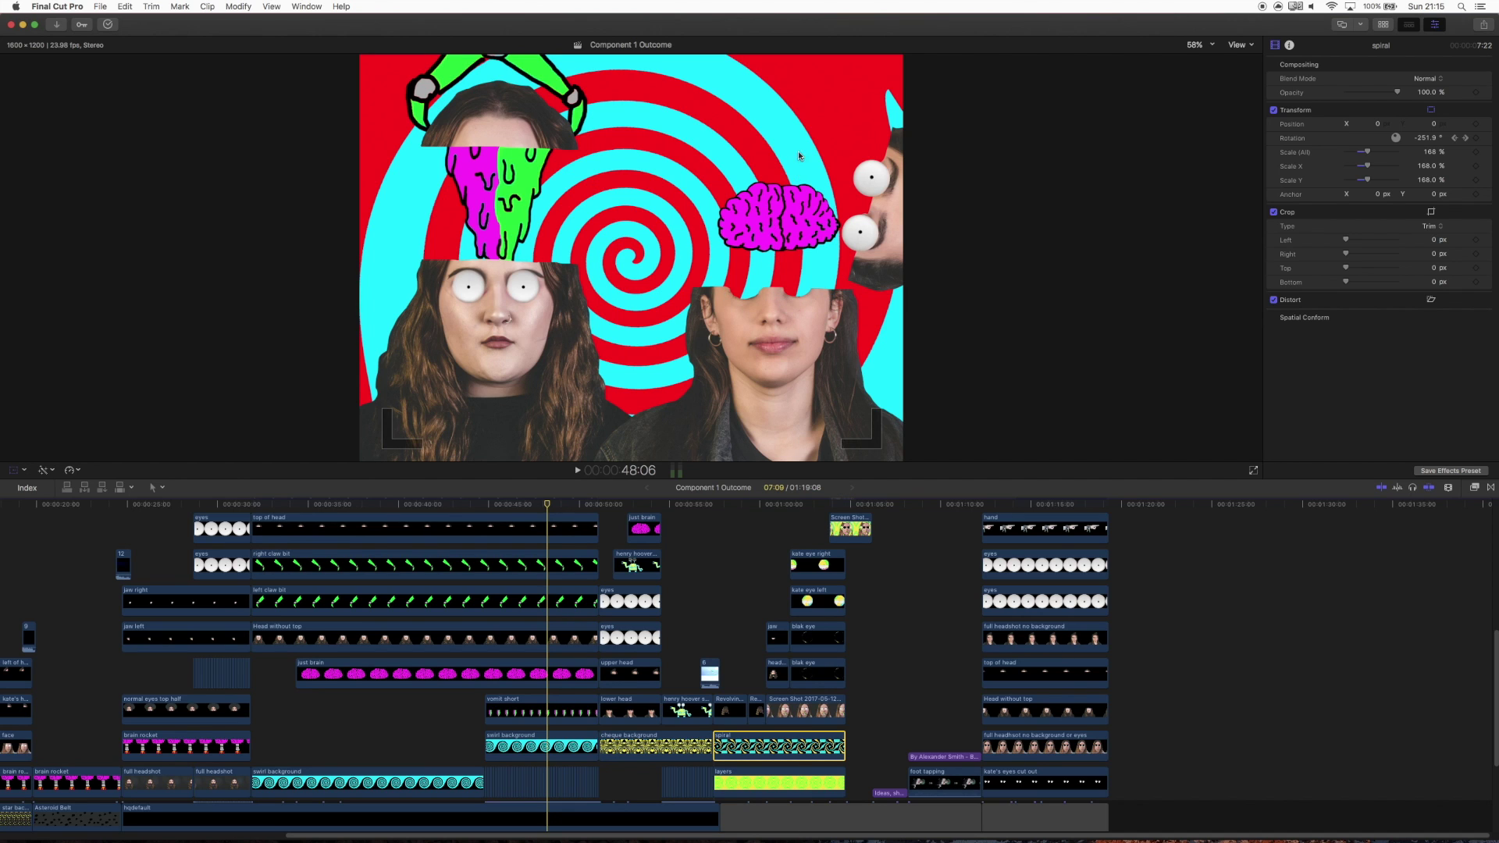
drag(550, 503, 775, 533)
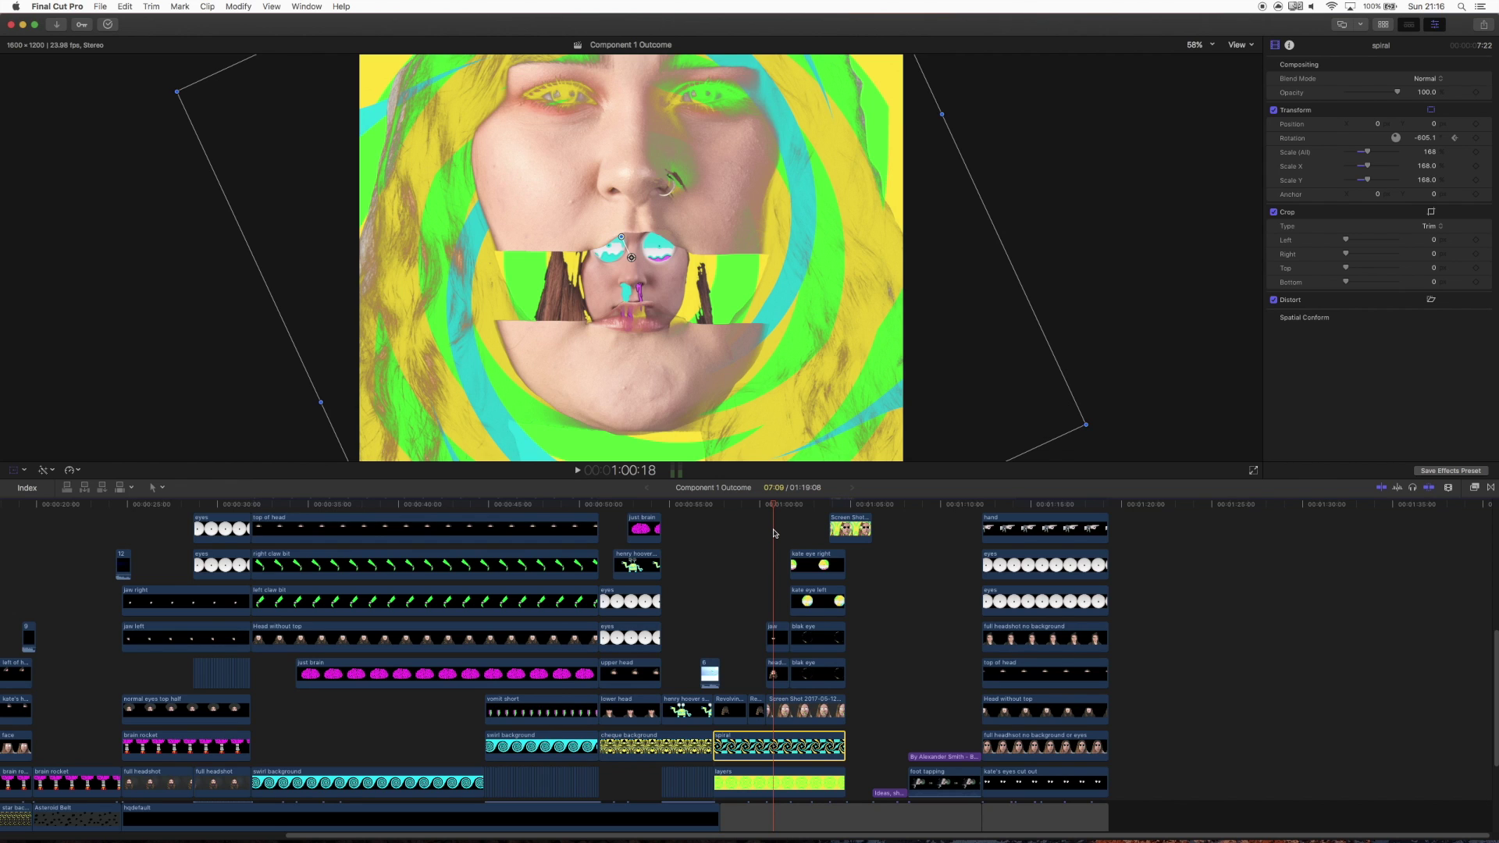
drag(775, 509, 778, 511)
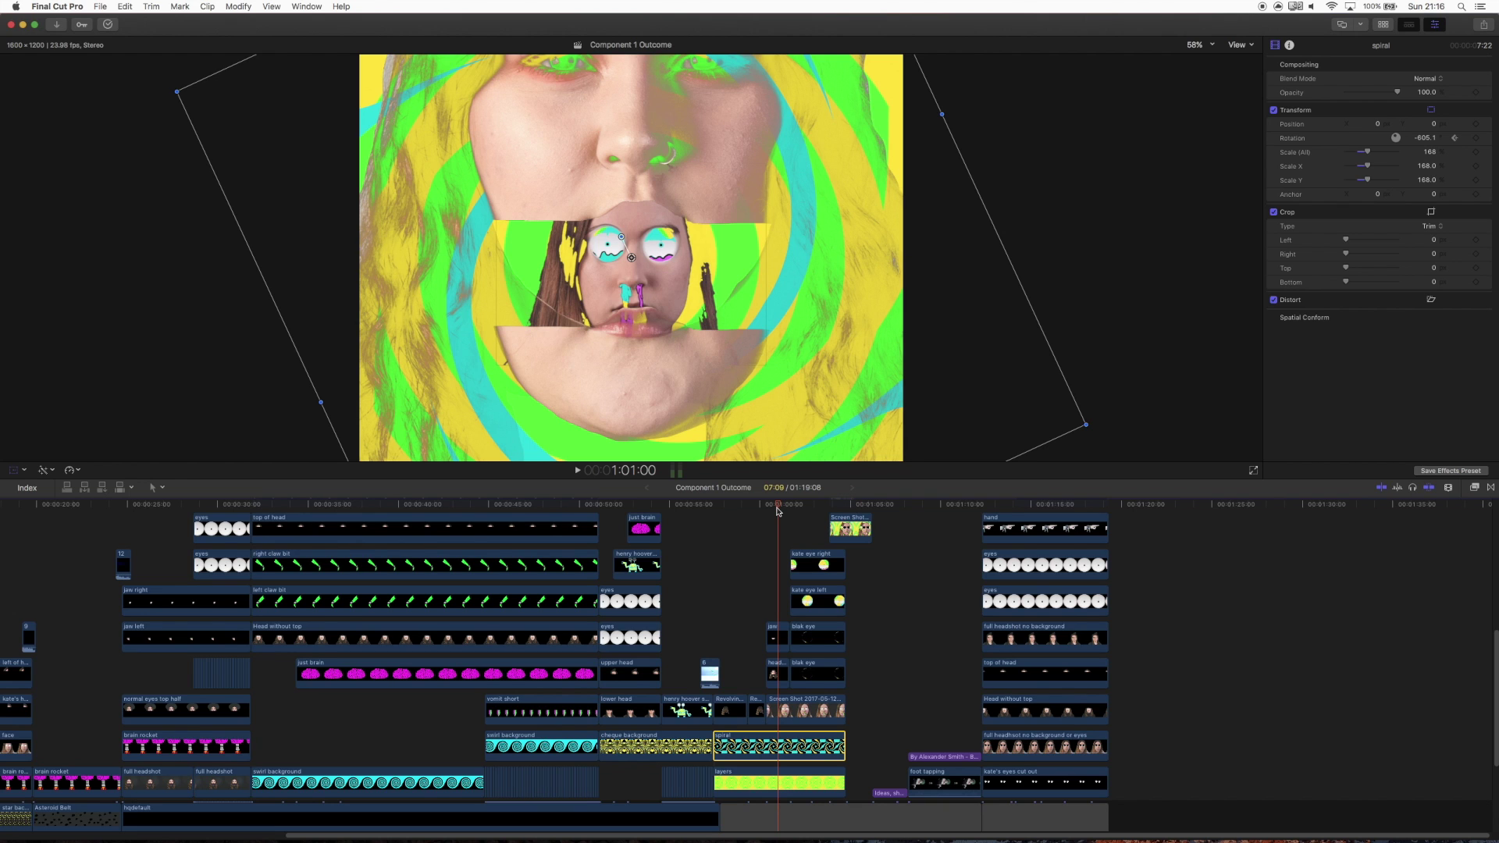
drag(777, 508, 772, 509)
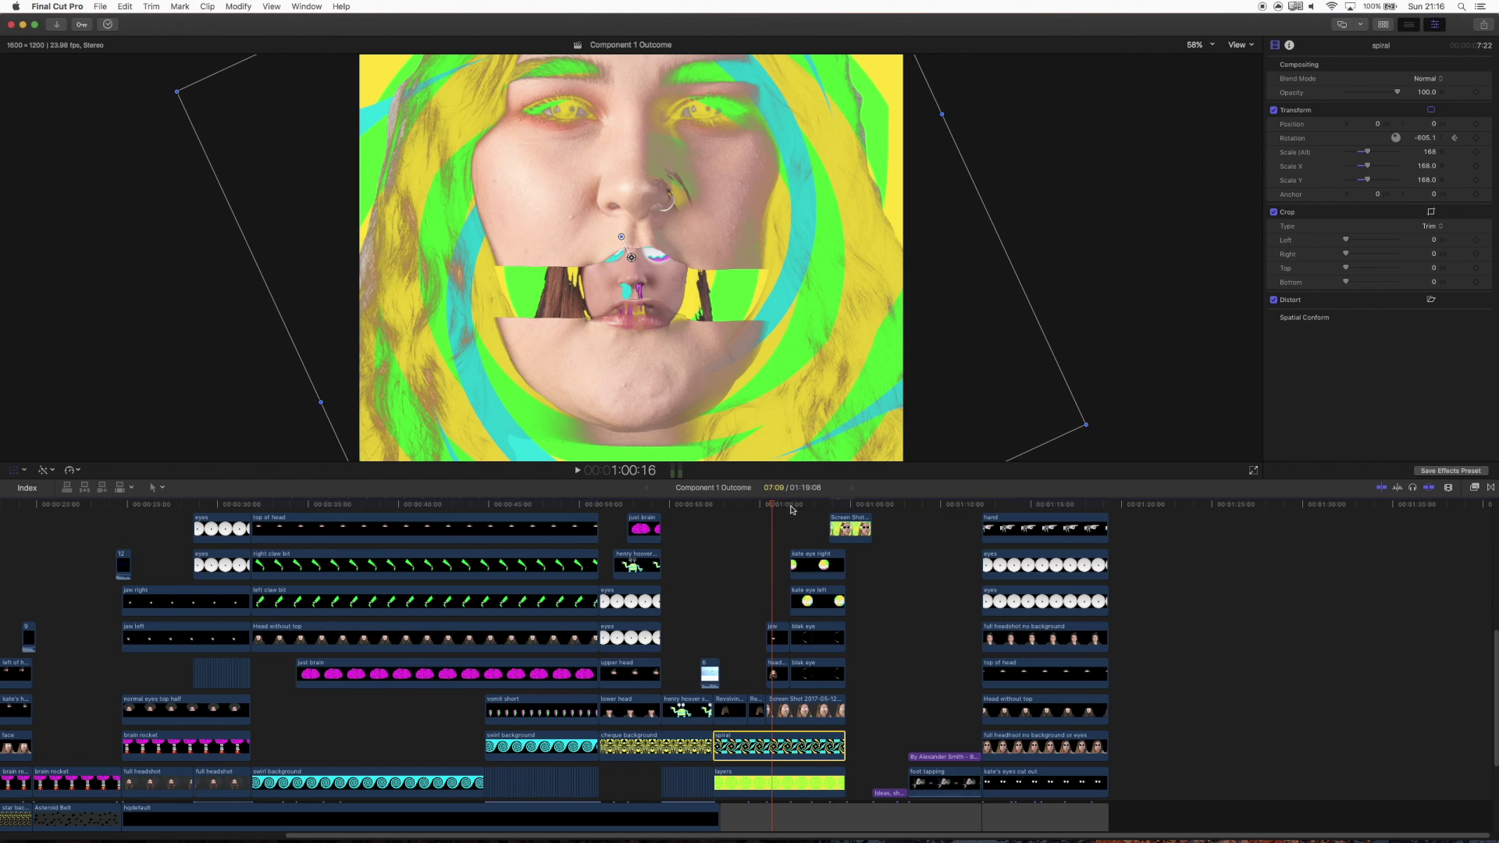
Step: Play the face opening from 1:00:08, and scrub on to the full second face at 1:01:16
click(765, 506)
key(space)
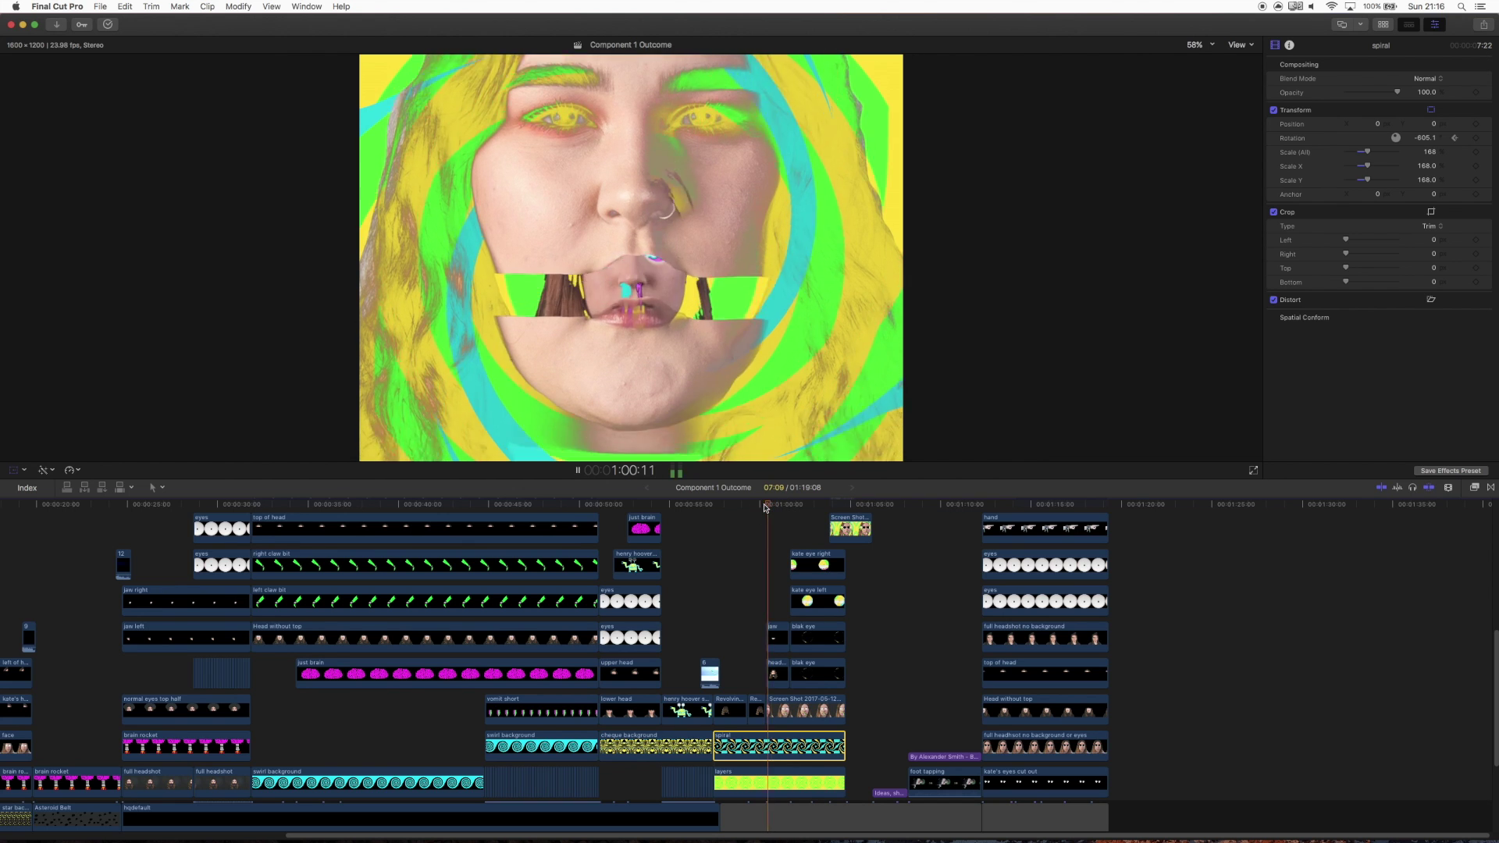
drag(764, 507, 785, 519)
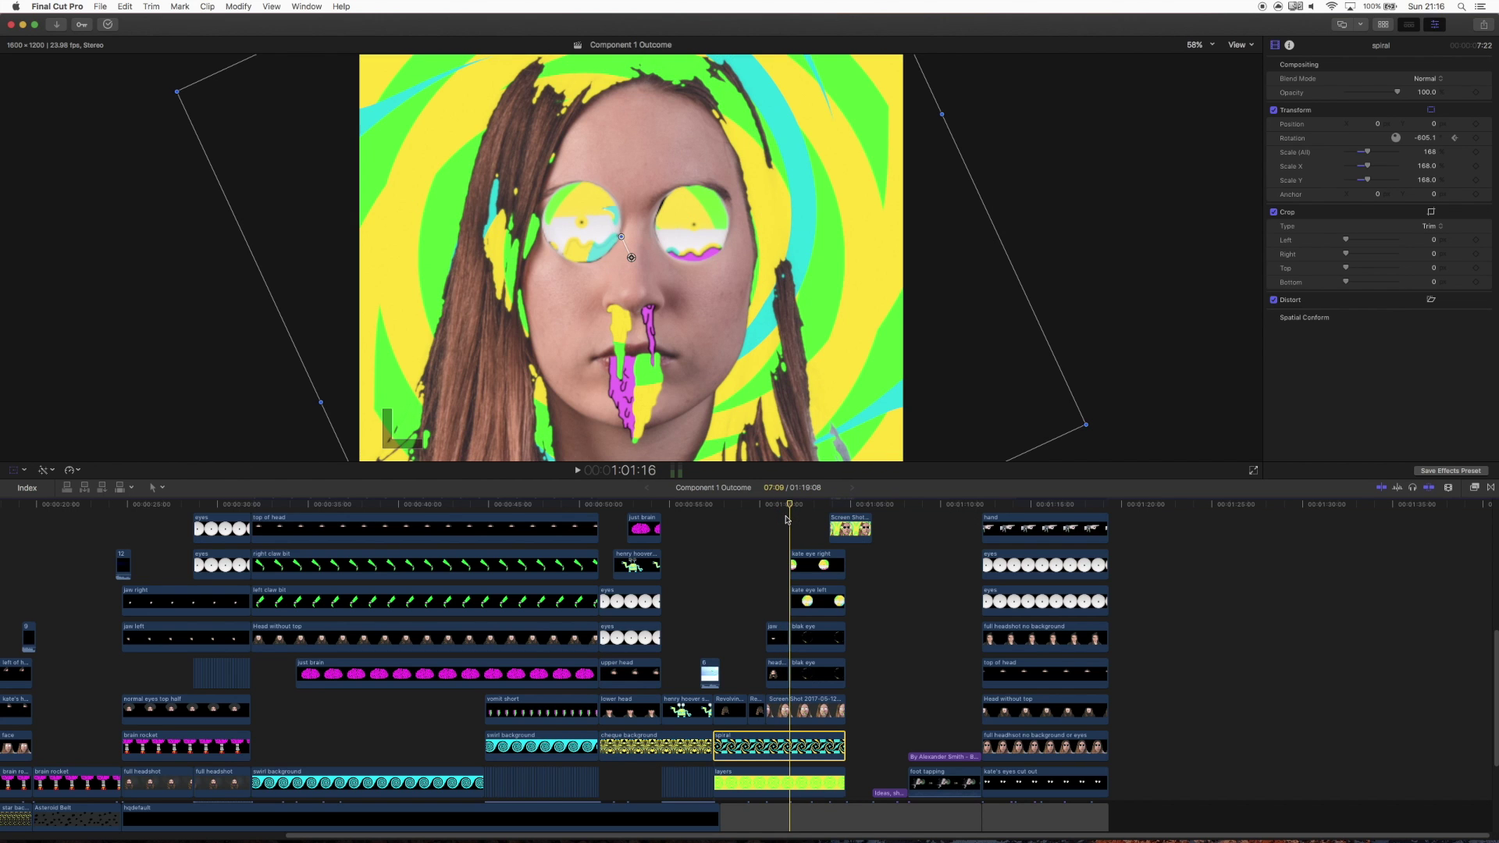
drag(790, 507, 795, 512)
Step: Examine the jaw, head and screenshot clips' position and scale keyframes between 1:00:08 and 1:01:02, and inspect the jaw clip alone at 1:00:08
click(767, 509)
drag(776, 596, 777, 716)
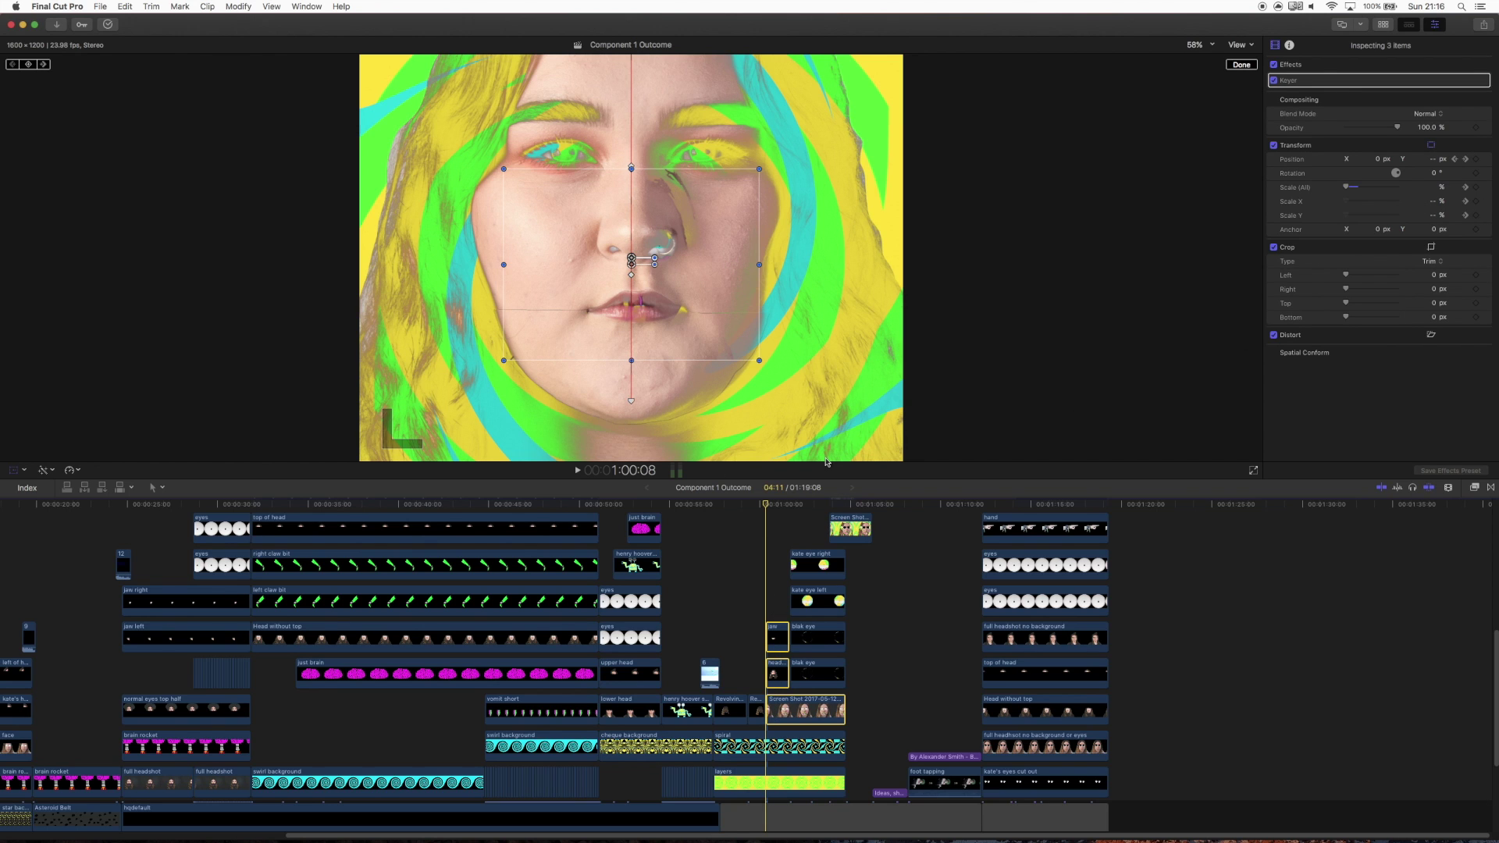
drag(769, 511, 781, 512)
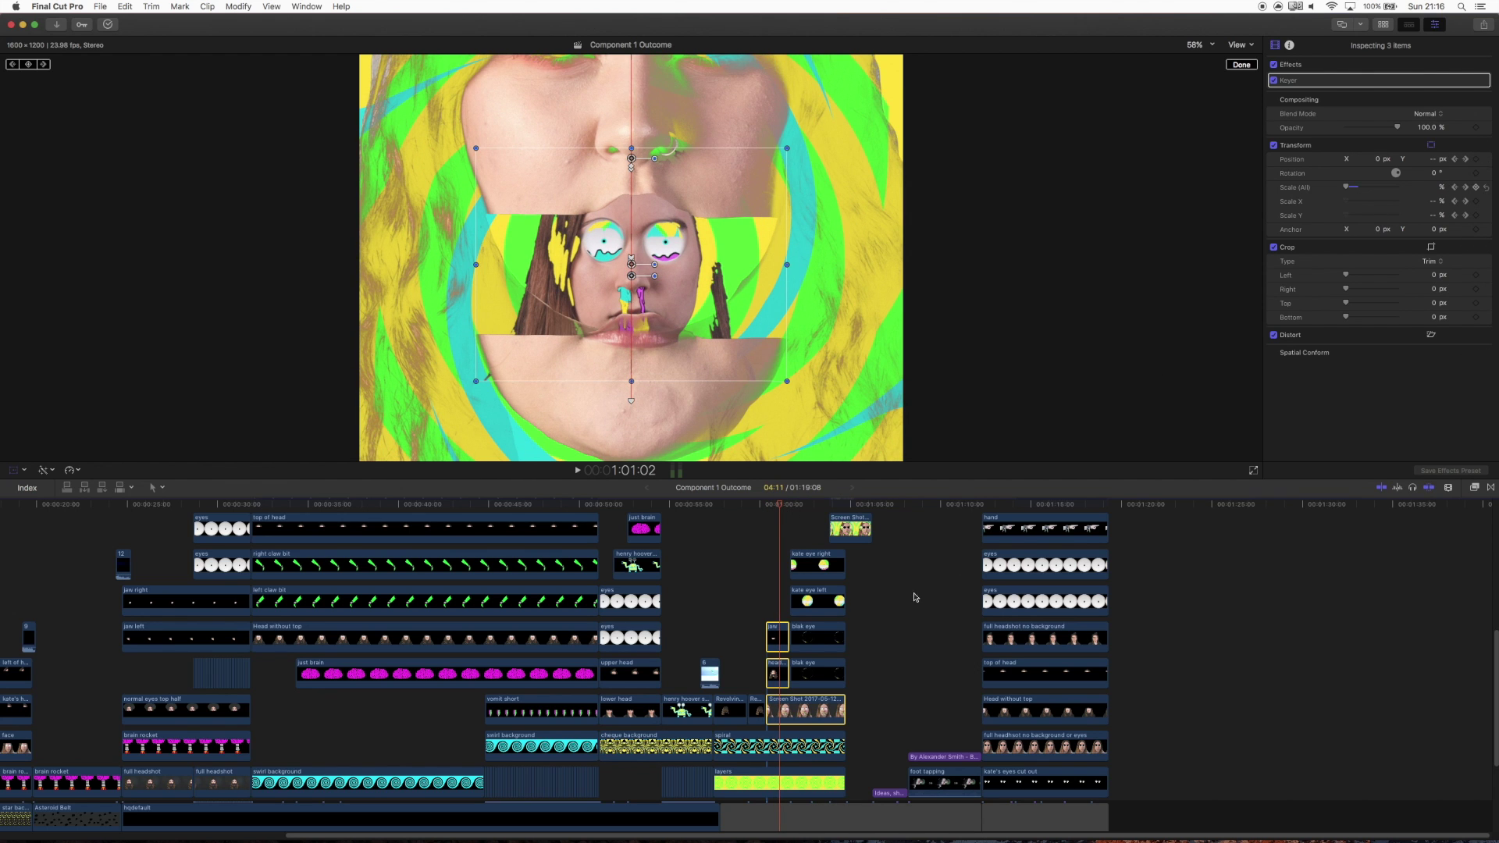
click(777, 636)
click(767, 507)
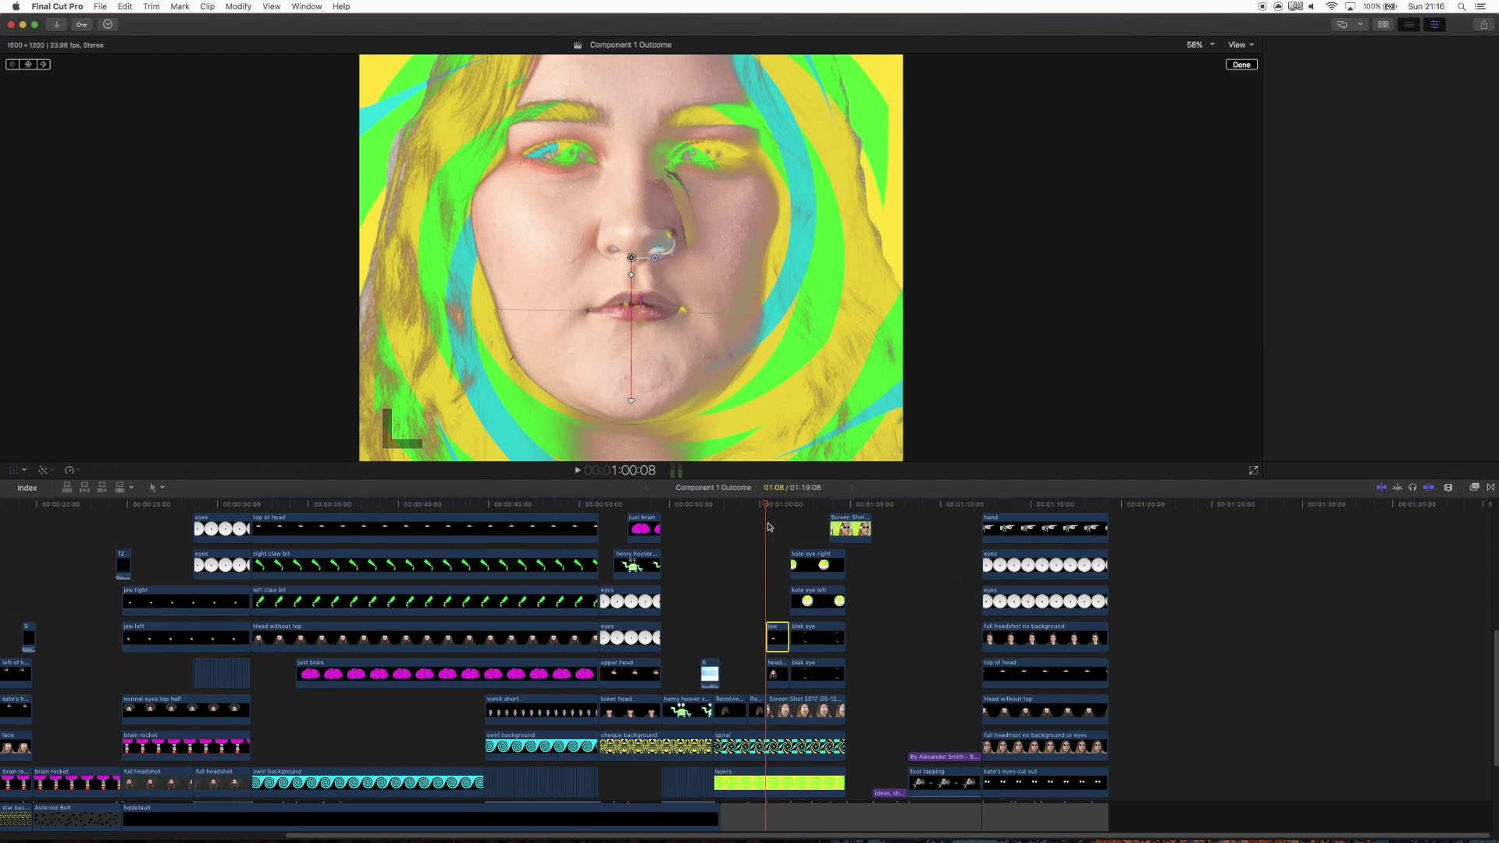
mouse_move(767, 508)
mouse_down()
mouse_move(785, 509)
mouse_move(761, 518)
mouse_up()
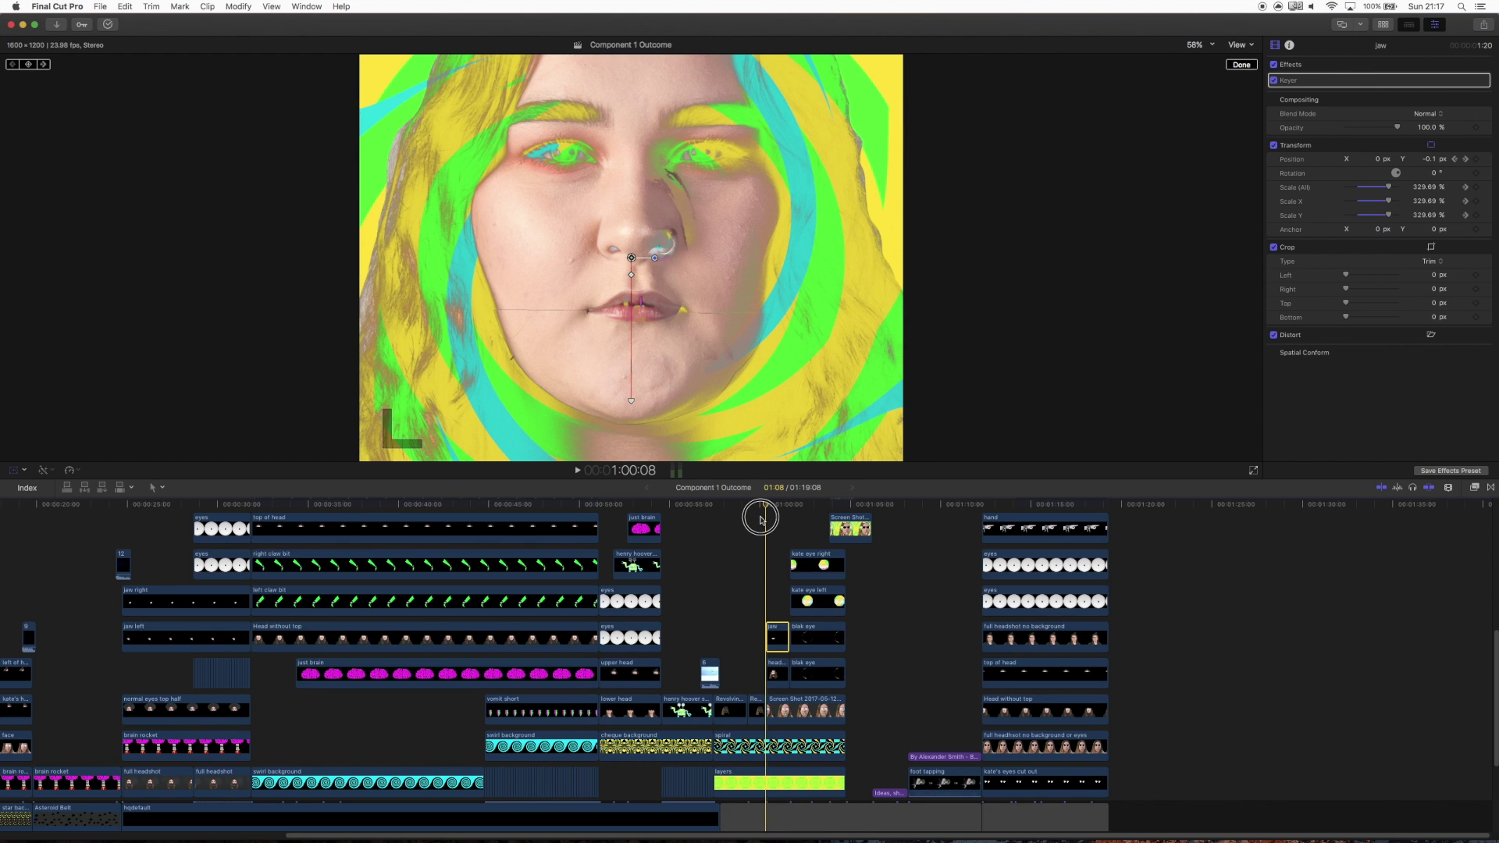
drag(761, 520, 761, 520)
Step: Inspect the keyframes of the kate eye right and kate eye left clips between 1:01:16 and 1:02:20
drag(765, 508, 804, 519)
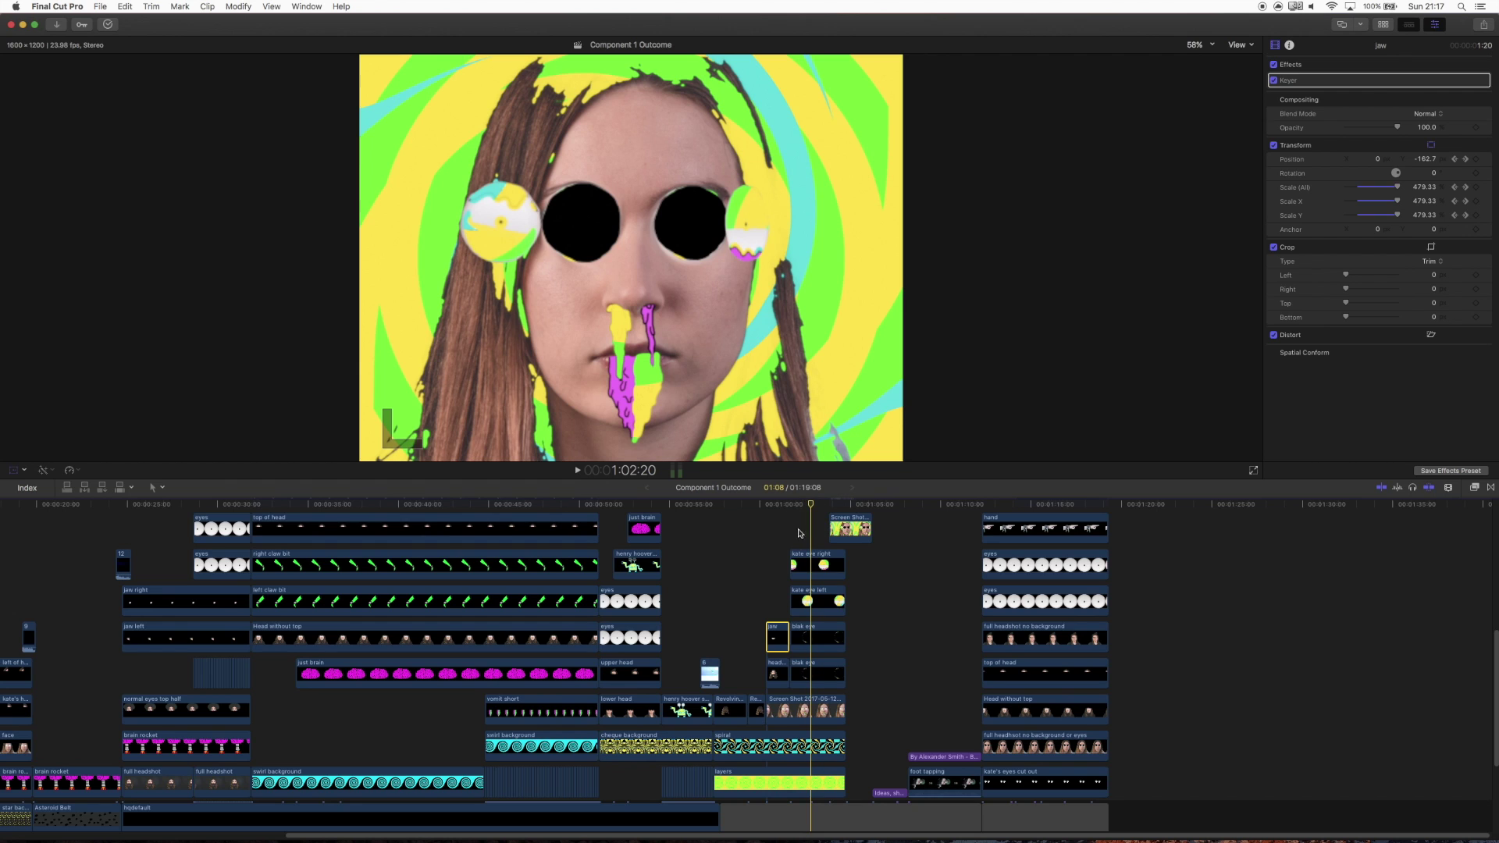
click(805, 561)
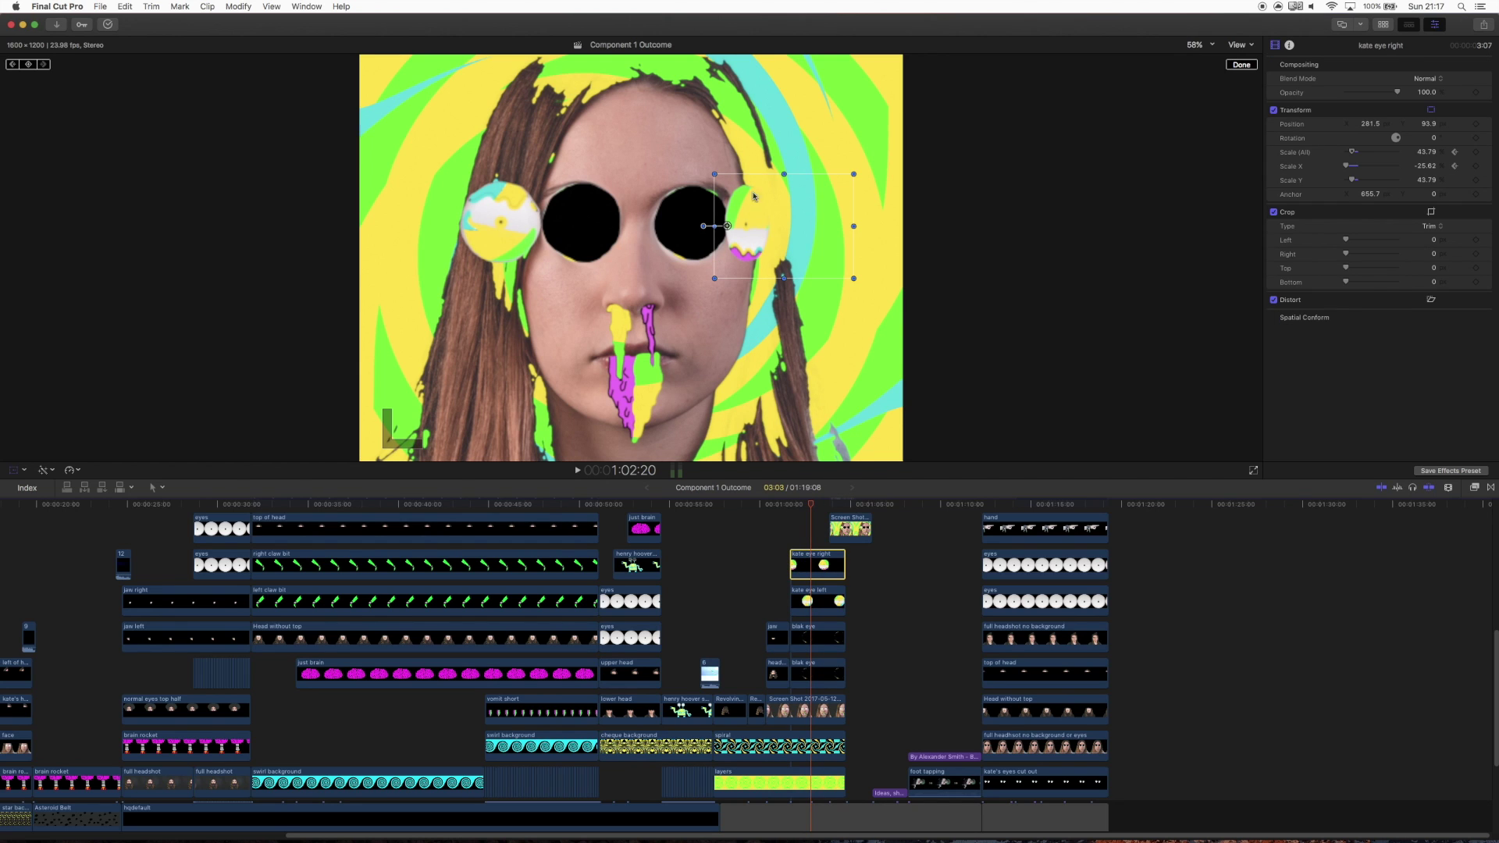
click(810, 506)
drag(805, 508, 815, 515)
drag(812, 508, 794, 512)
click(799, 607)
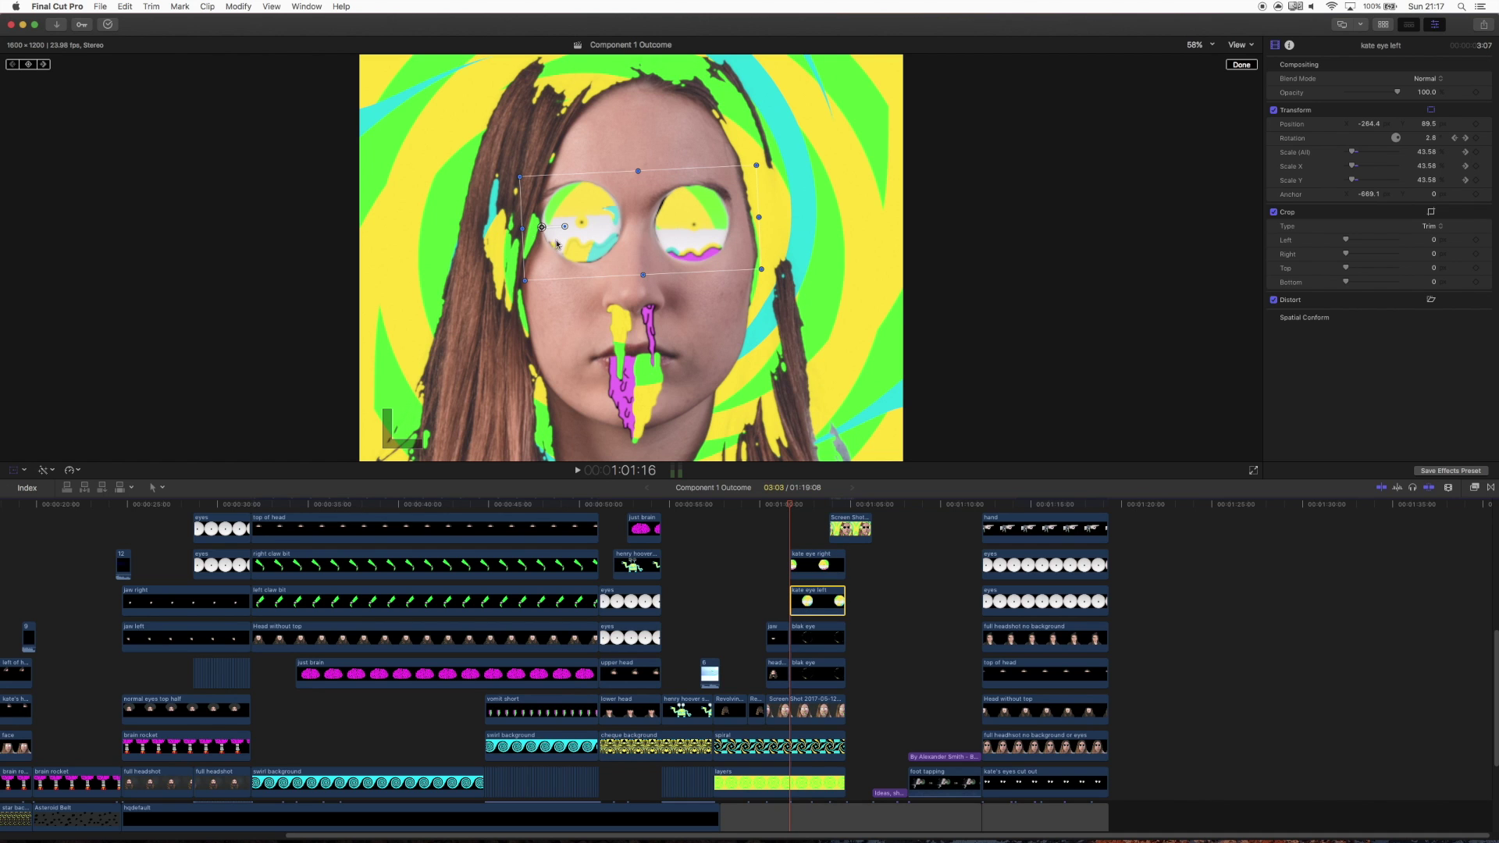
drag(793, 508, 806, 511)
click(799, 559)
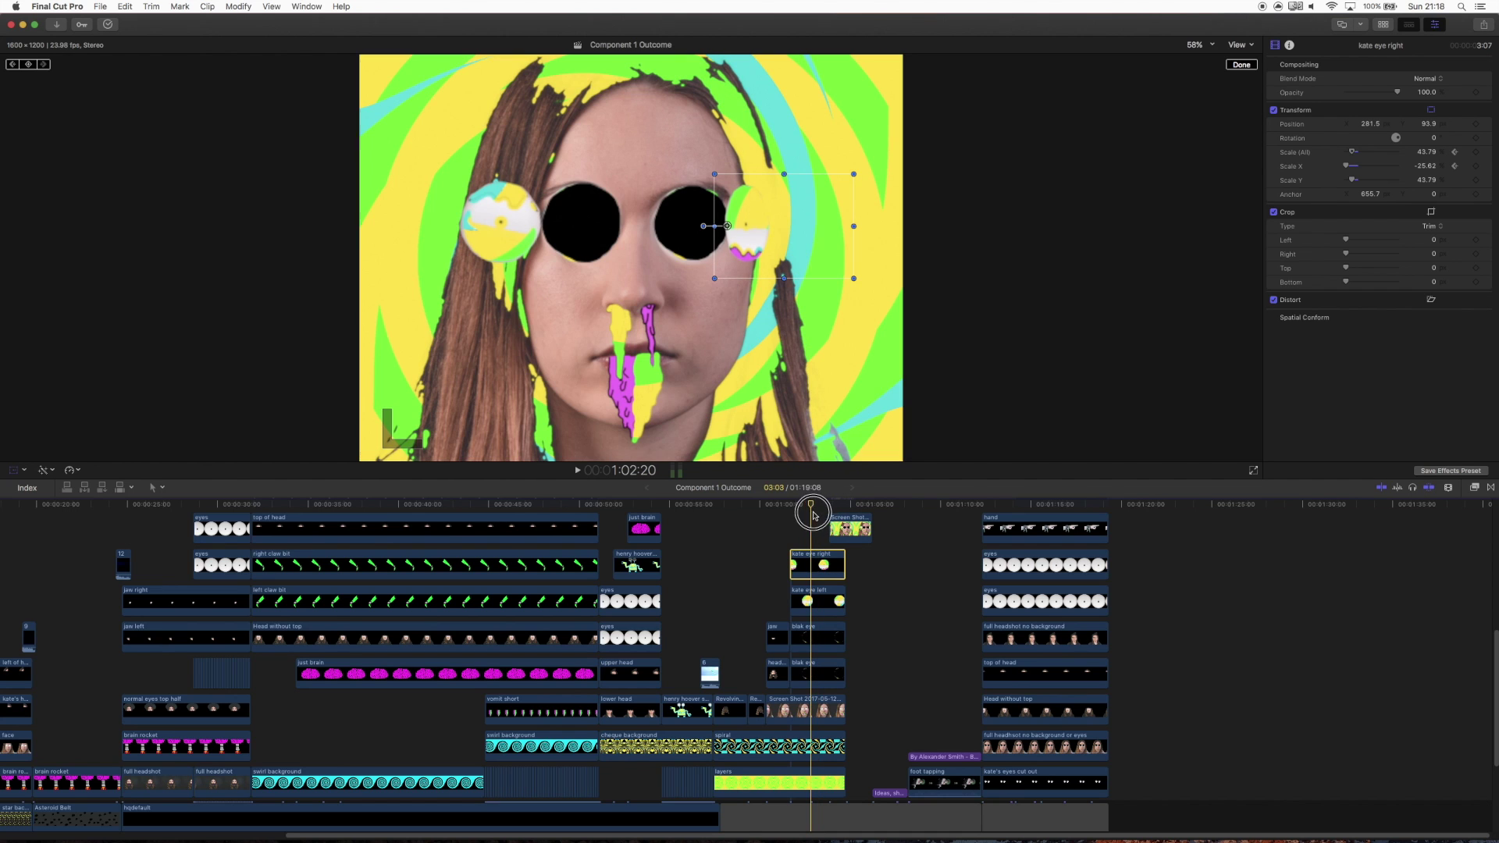
Step: Play the opening-eyes scene through to the "Ideas, shared." title, stopping at 1:07:10
click(804, 518)
click(793, 508)
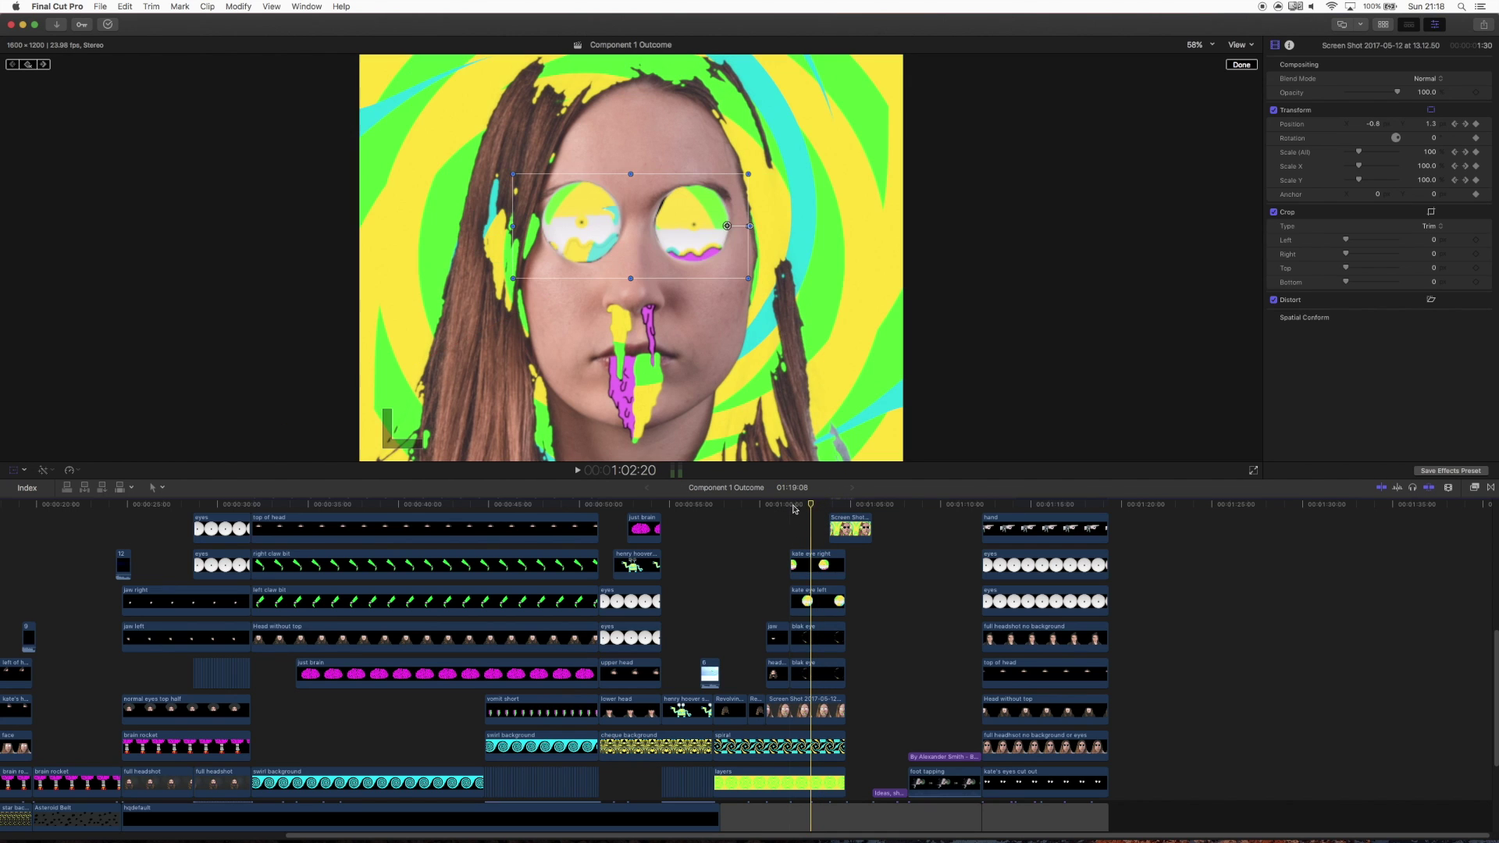
key(space)
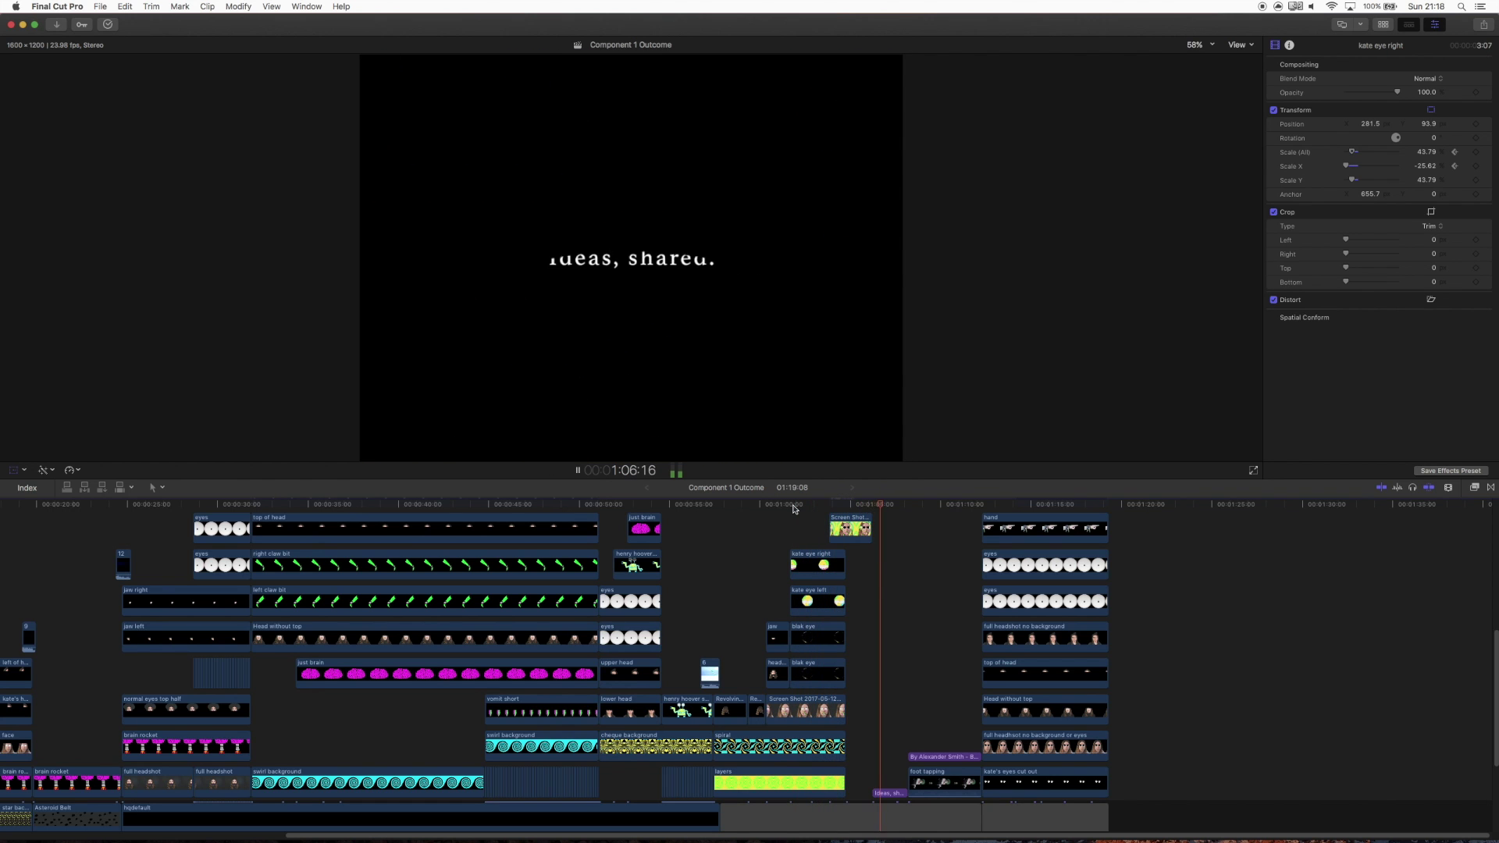
key(space)
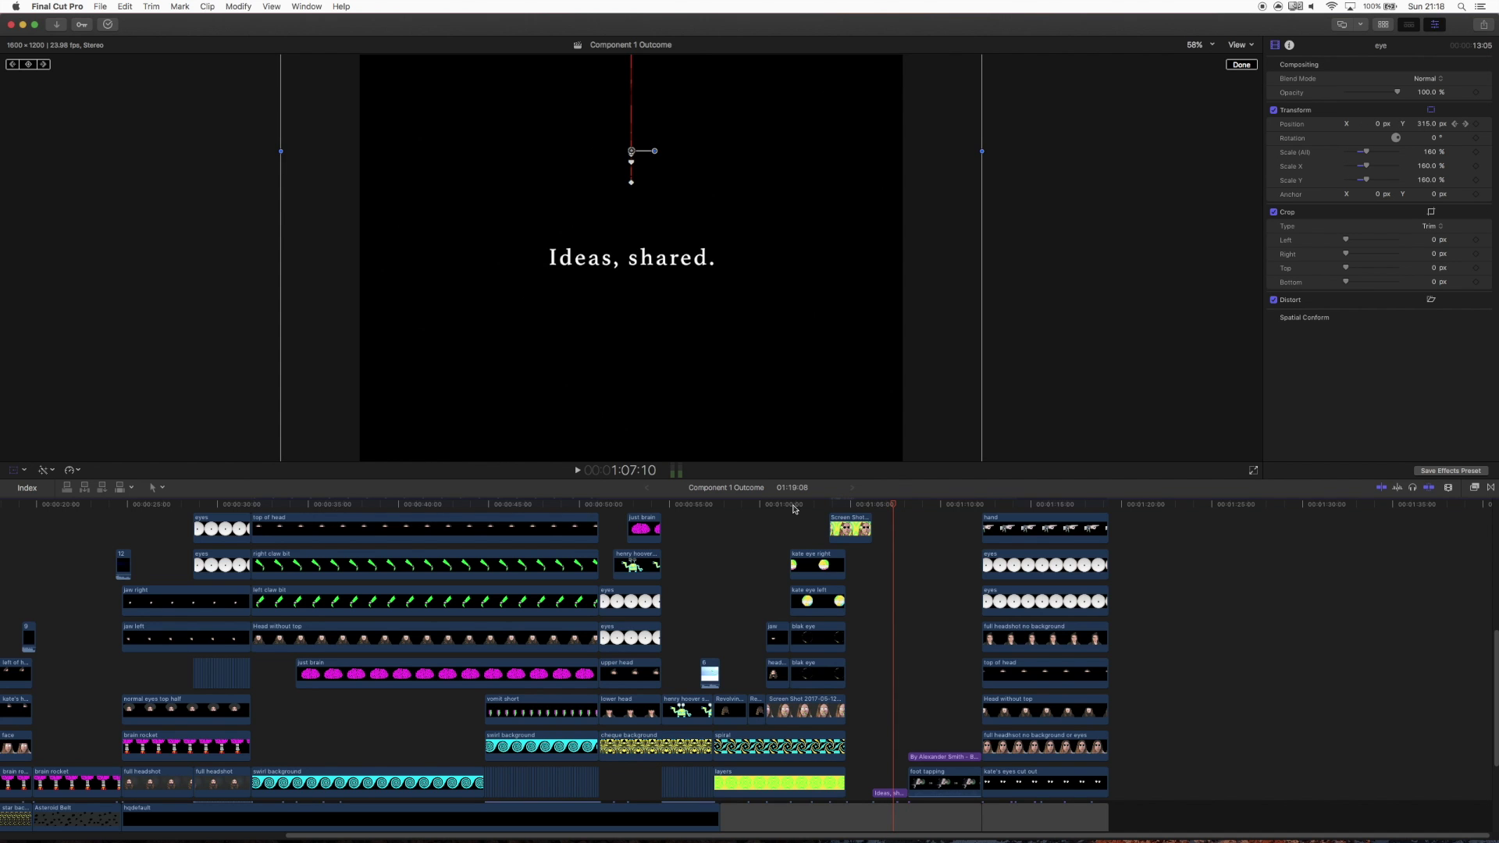
Step: Scrub to the zoom through the eye socket at 1:04:19, check the timeline's end, and return to 1:01:16
drag(790, 508, 844, 510)
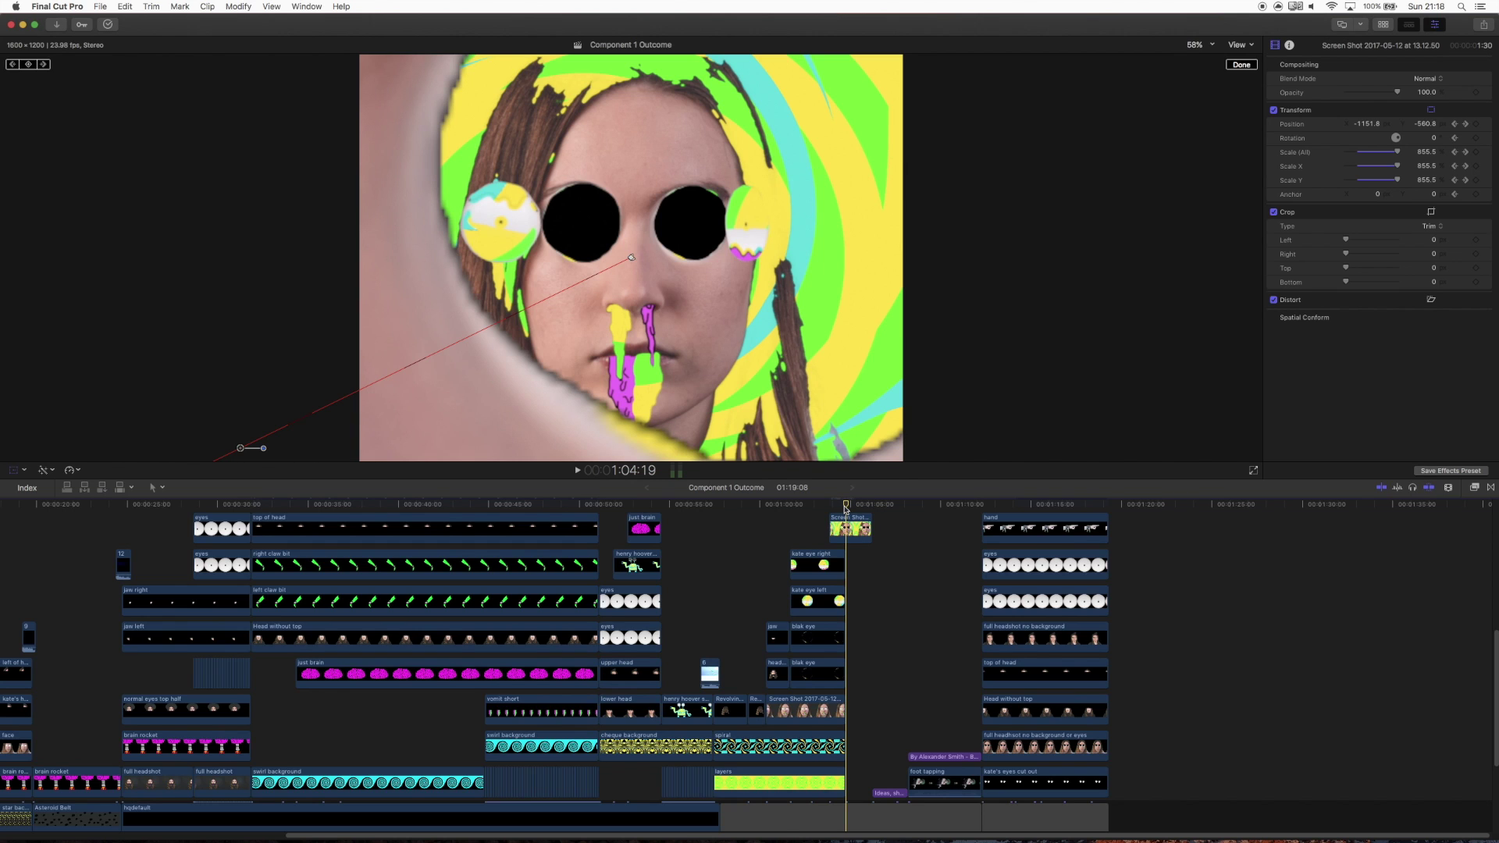
drag(1111, 505, 1107, 510)
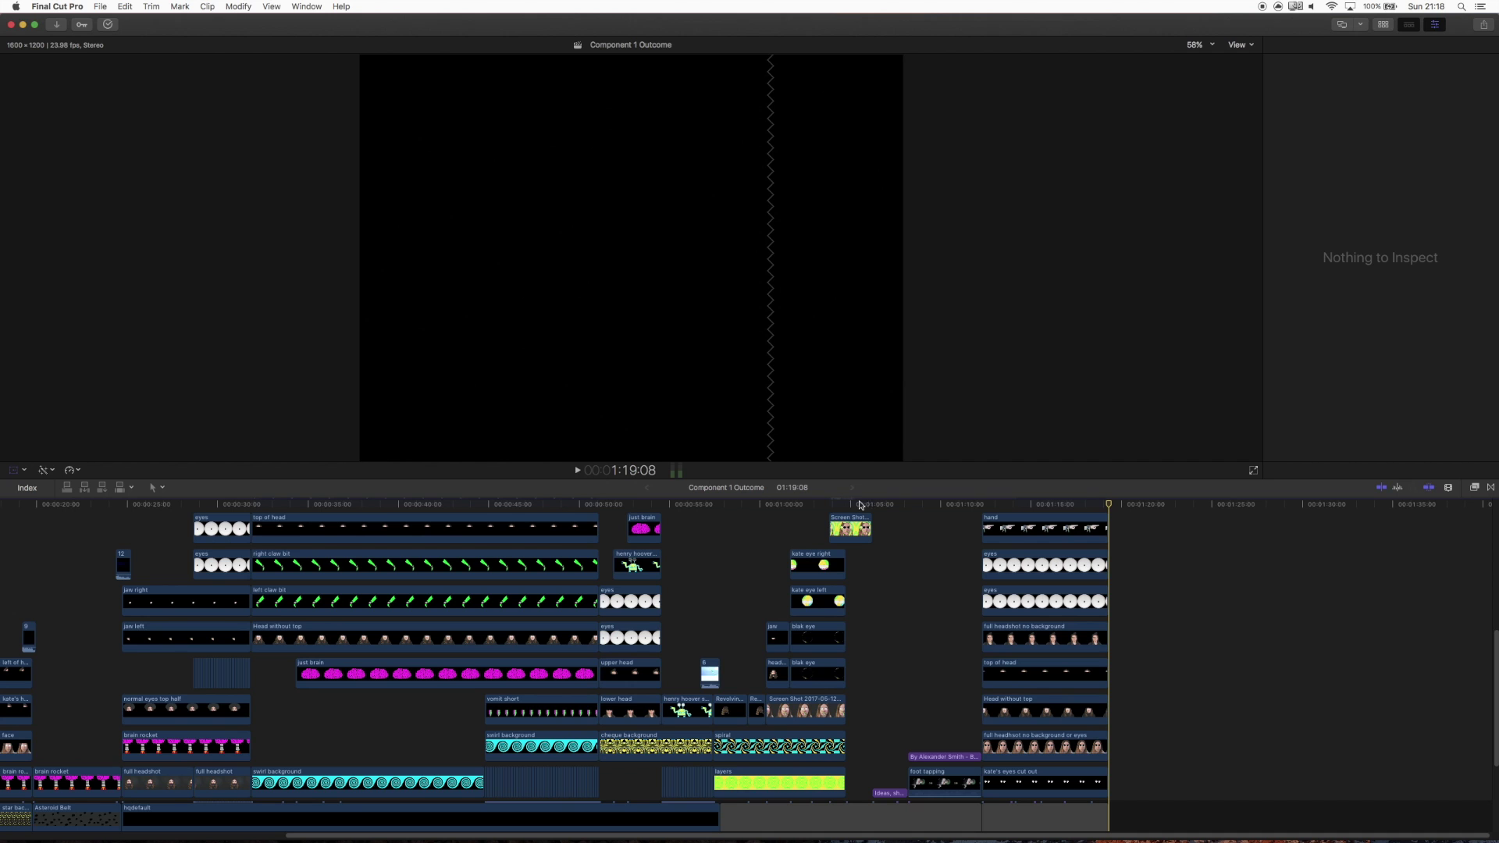
drag(829, 508, 845, 519)
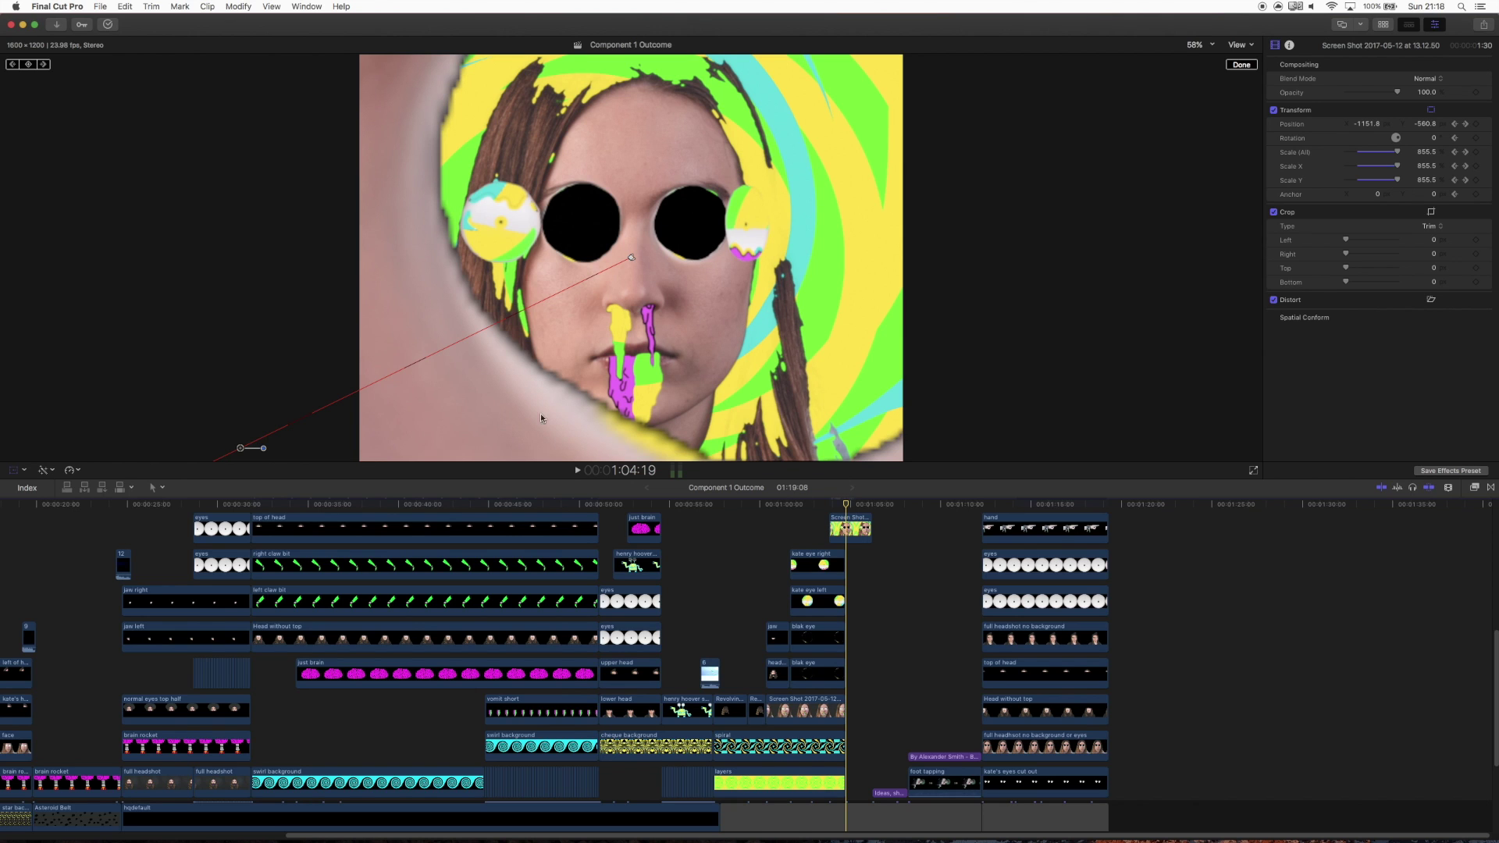
drag(846, 507, 793, 520)
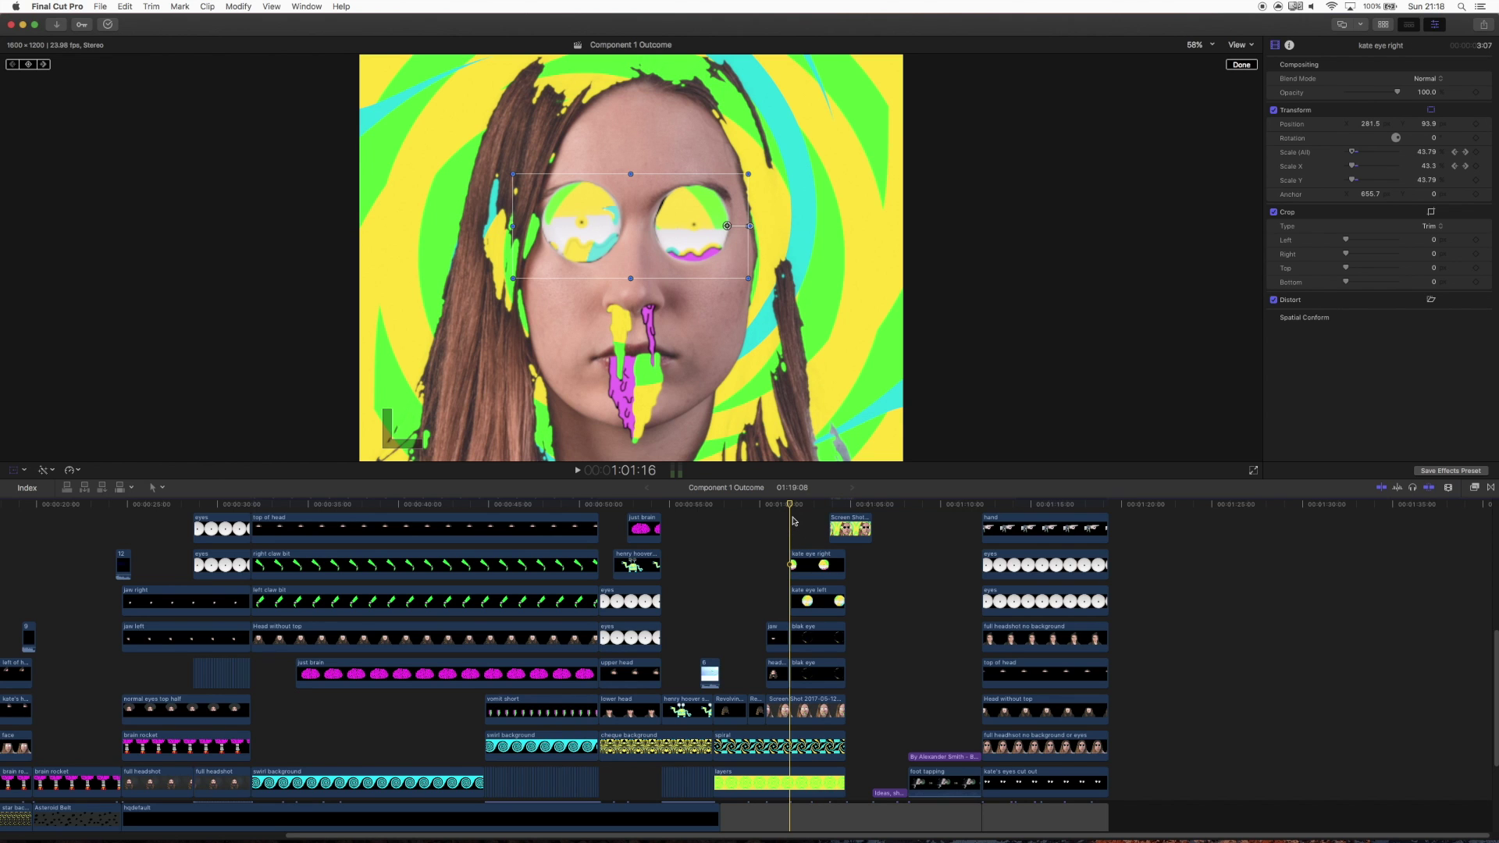
Step: Inspect the screenshot face clip with the Keyer effect at 1:01:16, and return to the eye socket zoom at 1:04:19
scroll(808, 685, down, 5)
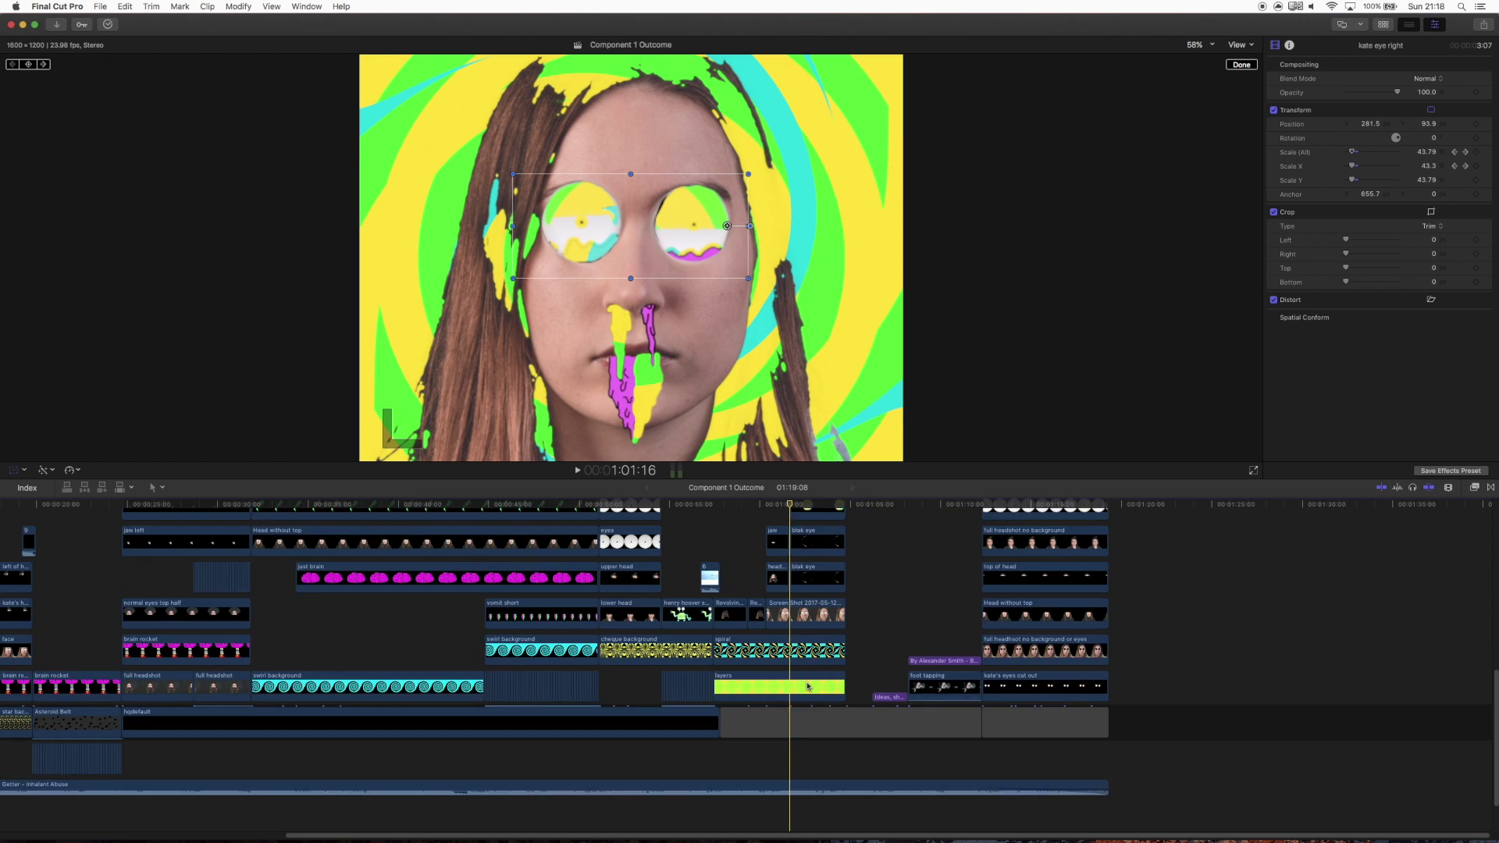
click(792, 599)
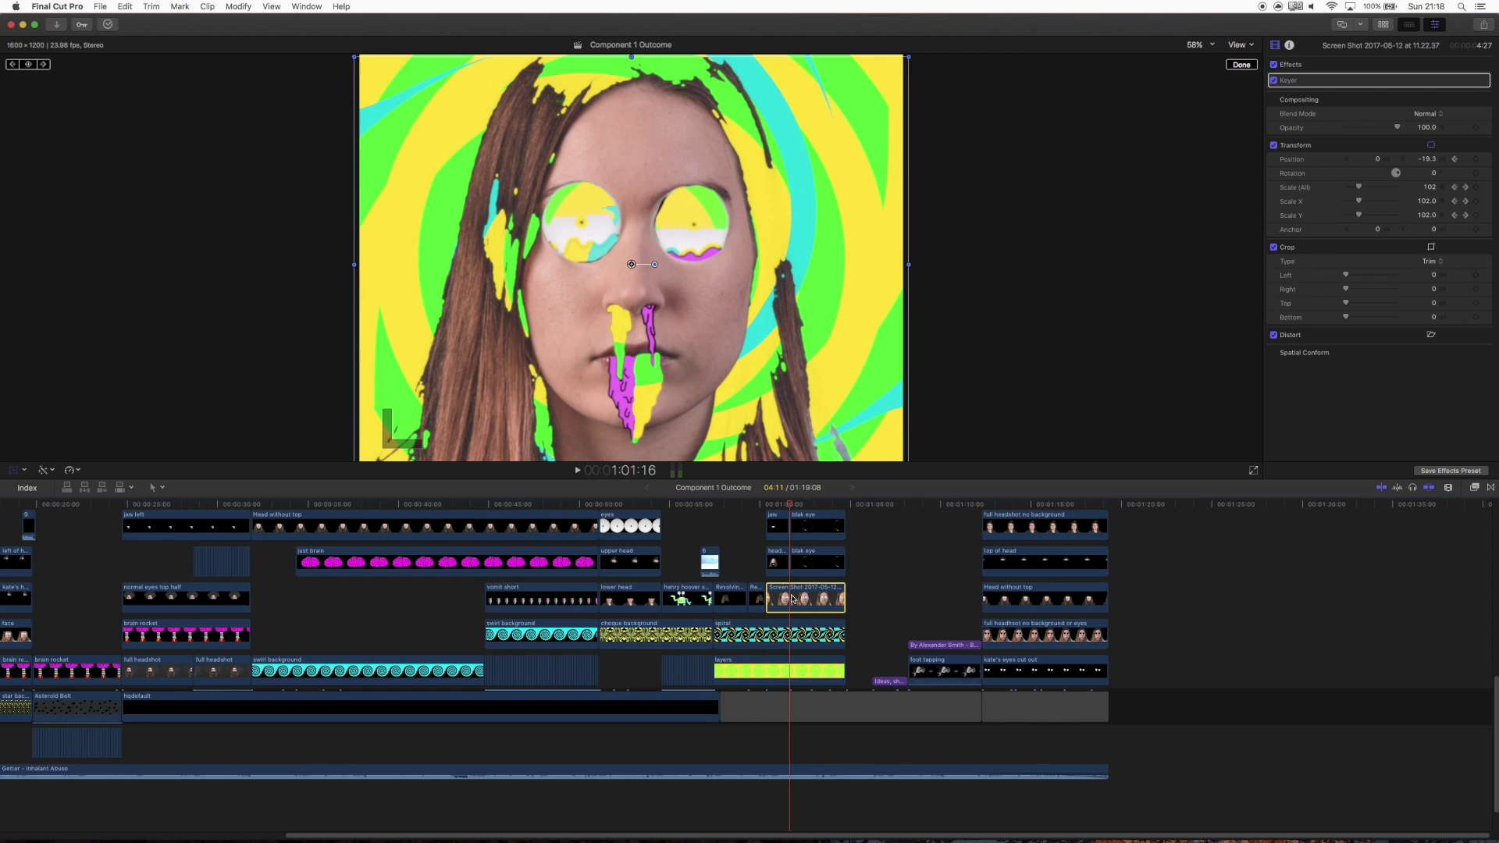
scroll(792, 599, up, 4)
scroll(794, 587, up, 1)
click(853, 585)
click(849, 509)
key(shift+t)
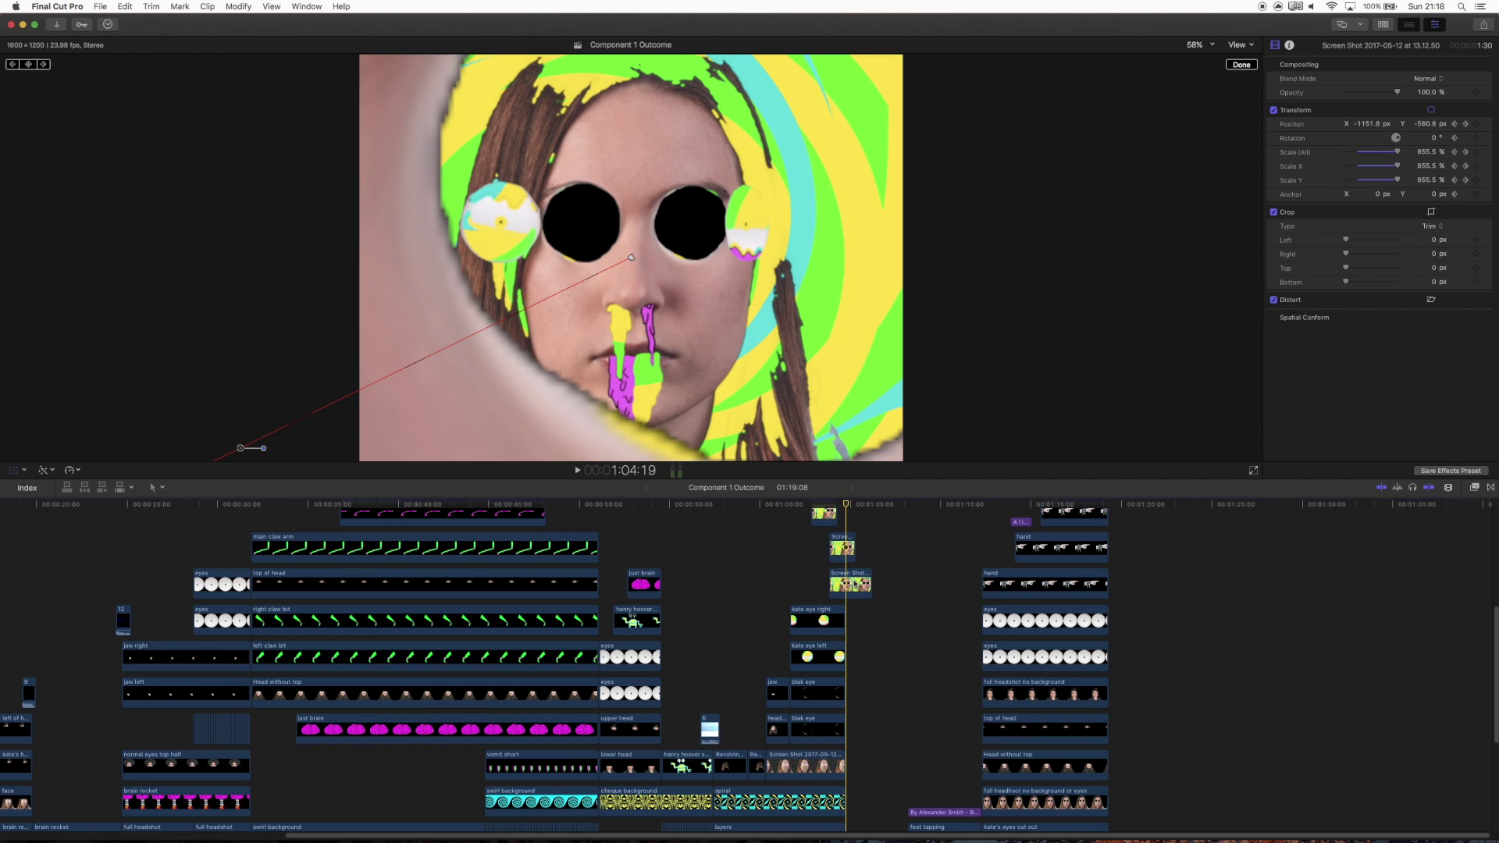
Step: Scrub the eye socket zoom to 1:04:08, and play it again from the start of its uppermost screenshot clip
mouse_move(814, 509)
mouse_down()
mouse_move(795, 508)
mouse_move(840, 513)
mouse_up()
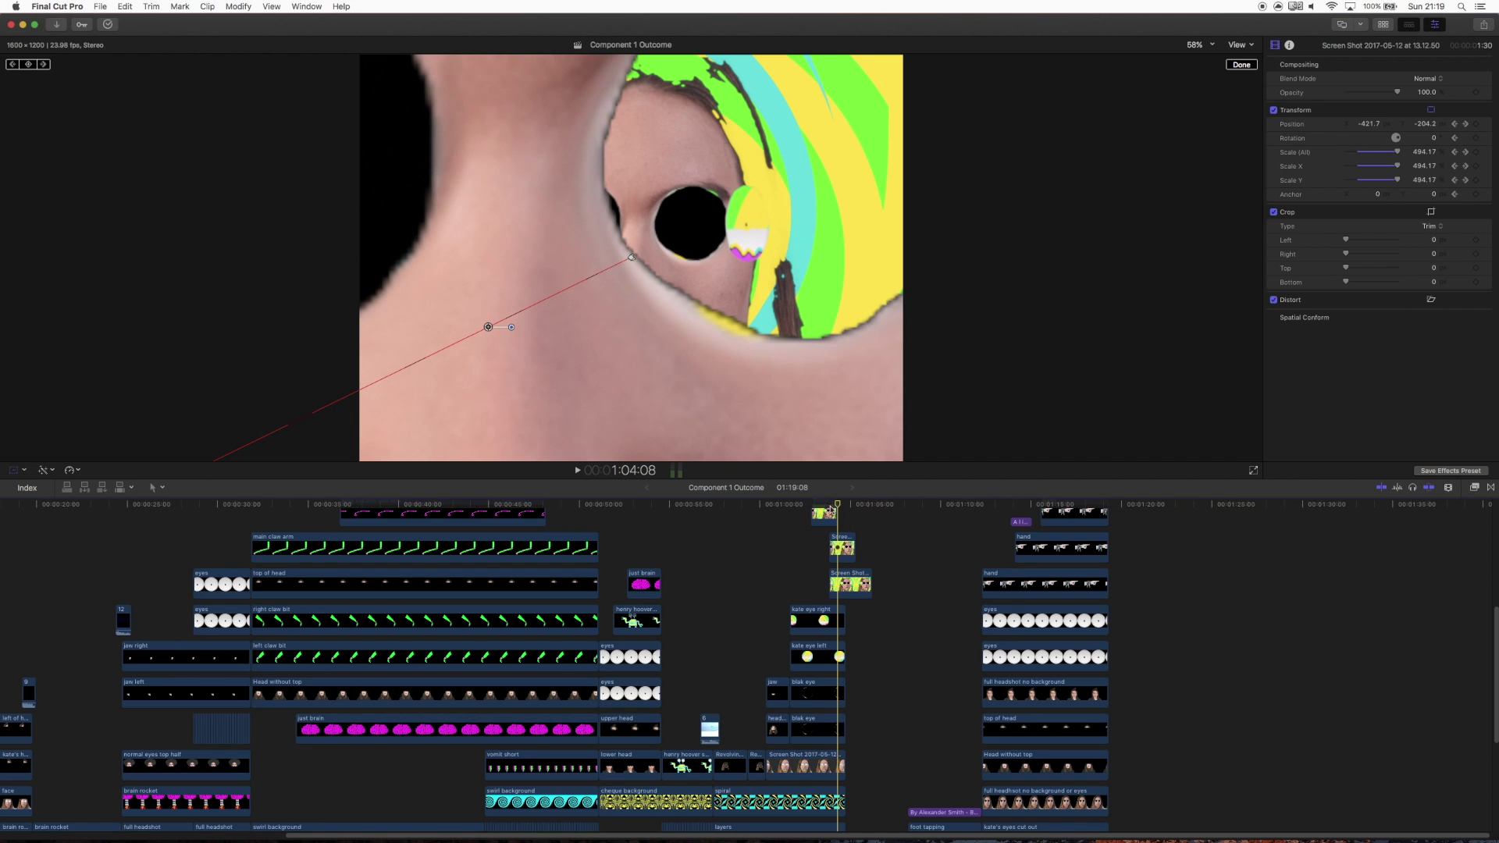
click(814, 509)
drag(814, 509, 814, 509)
key(space)
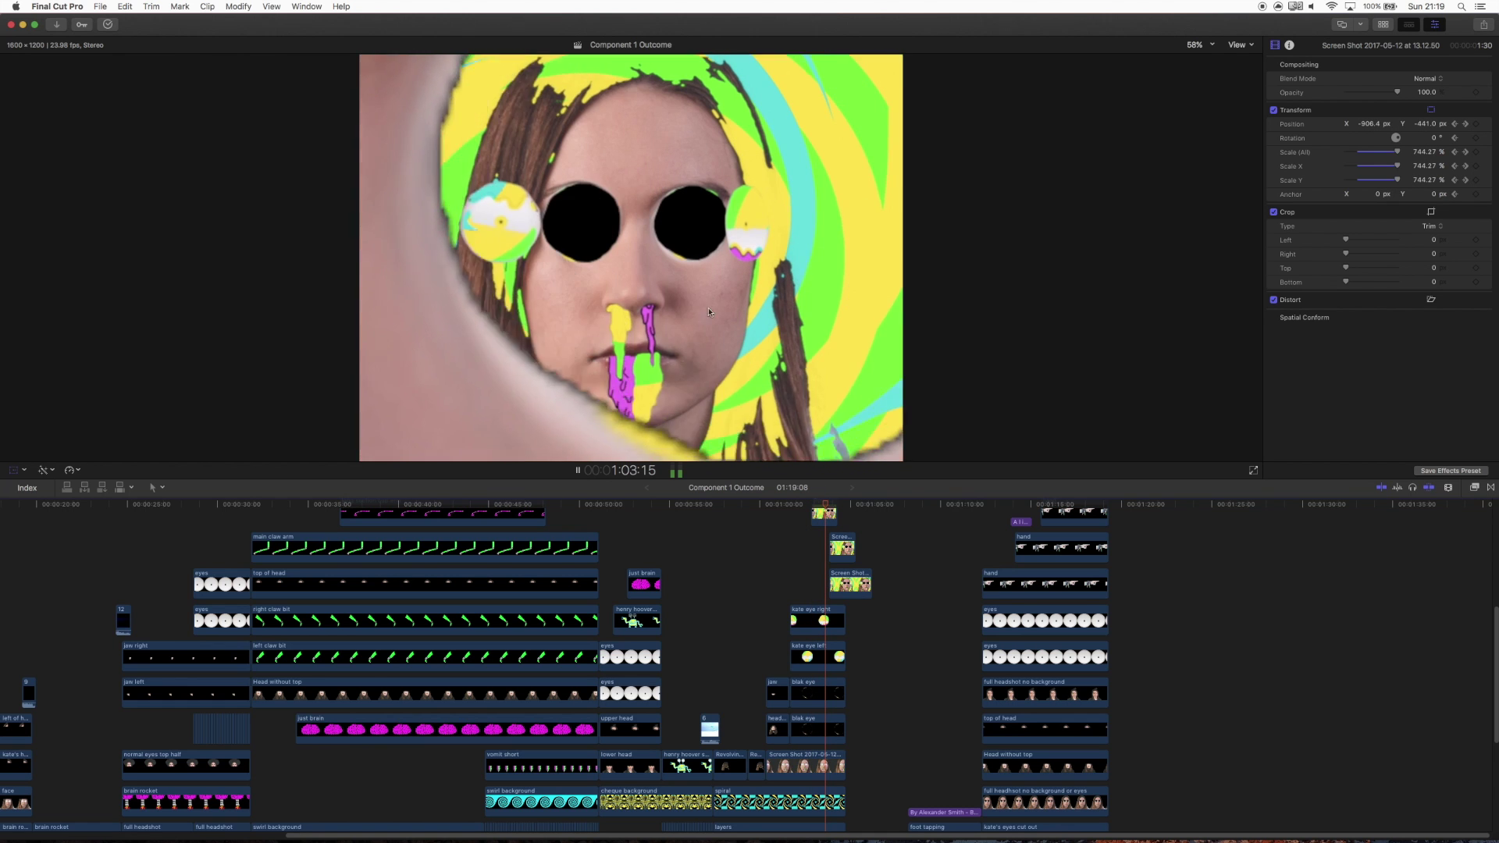
key(space)
Step: Play the eye socket zoom from 1:04:19 into the "Ideas, shared." title, stopping at 1:06:18
click(848, 505)
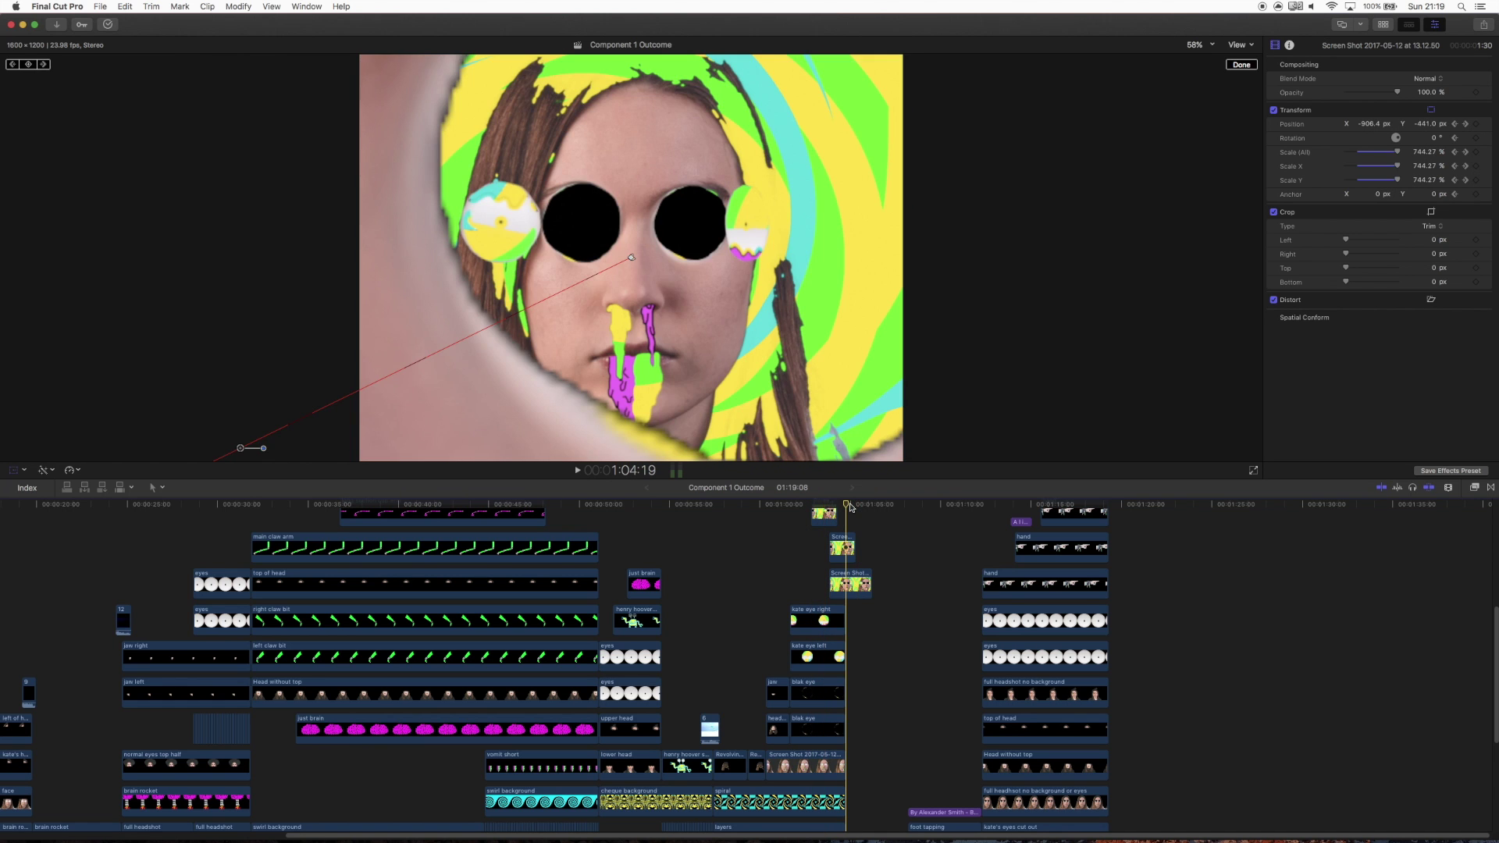
key(space)
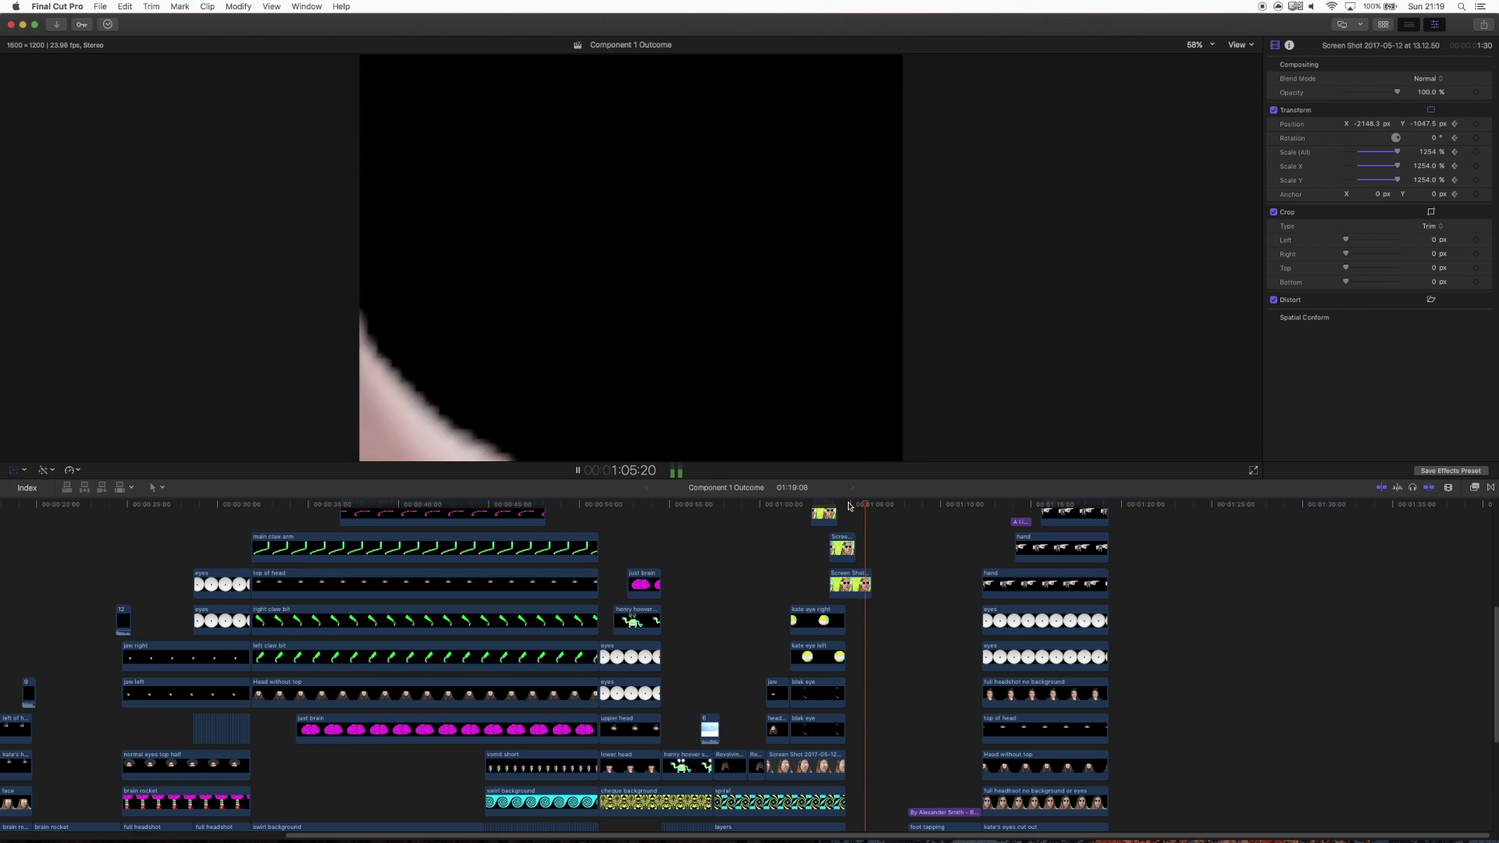
key(space)
click(696, 827)
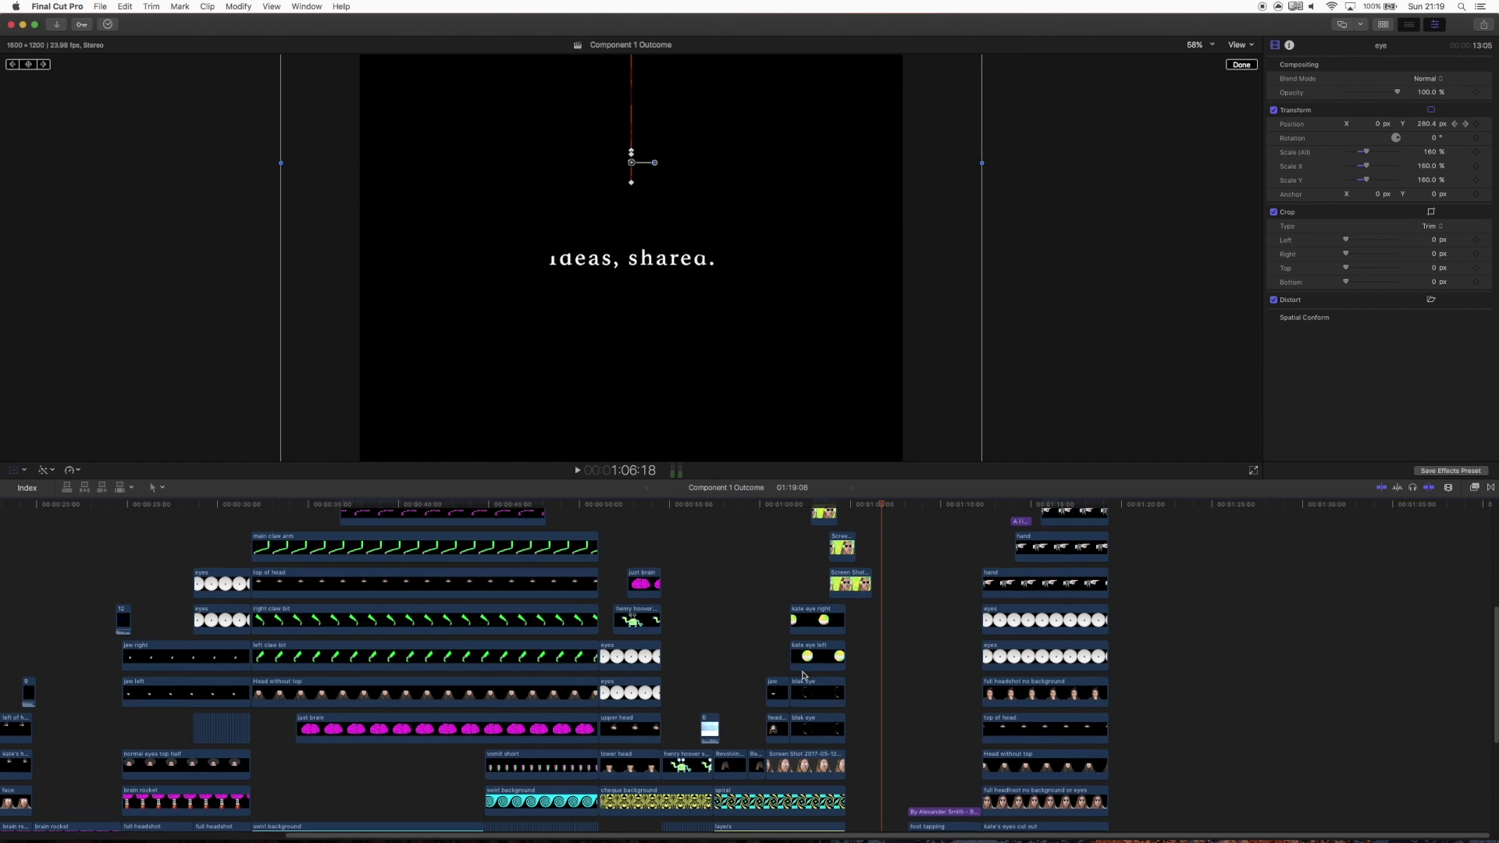
Step: Review the ending's layers, then play from 1:06:06 through the "Ideas, shared." title to the author credit, stopping at 1:10:02
scroll(802, 676, down, 5)
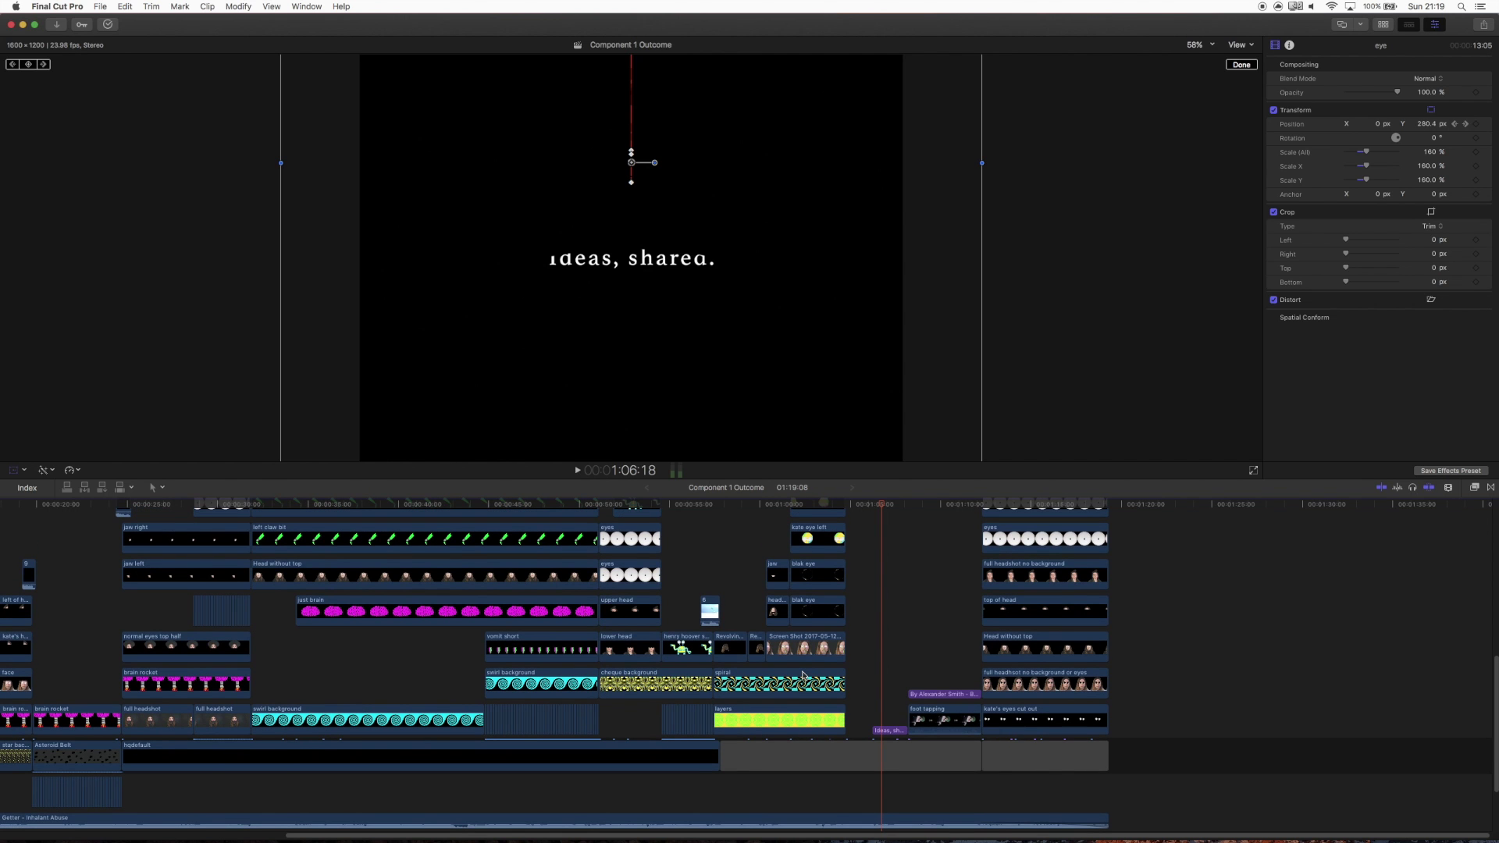
scroll(802, 675, up, 4)
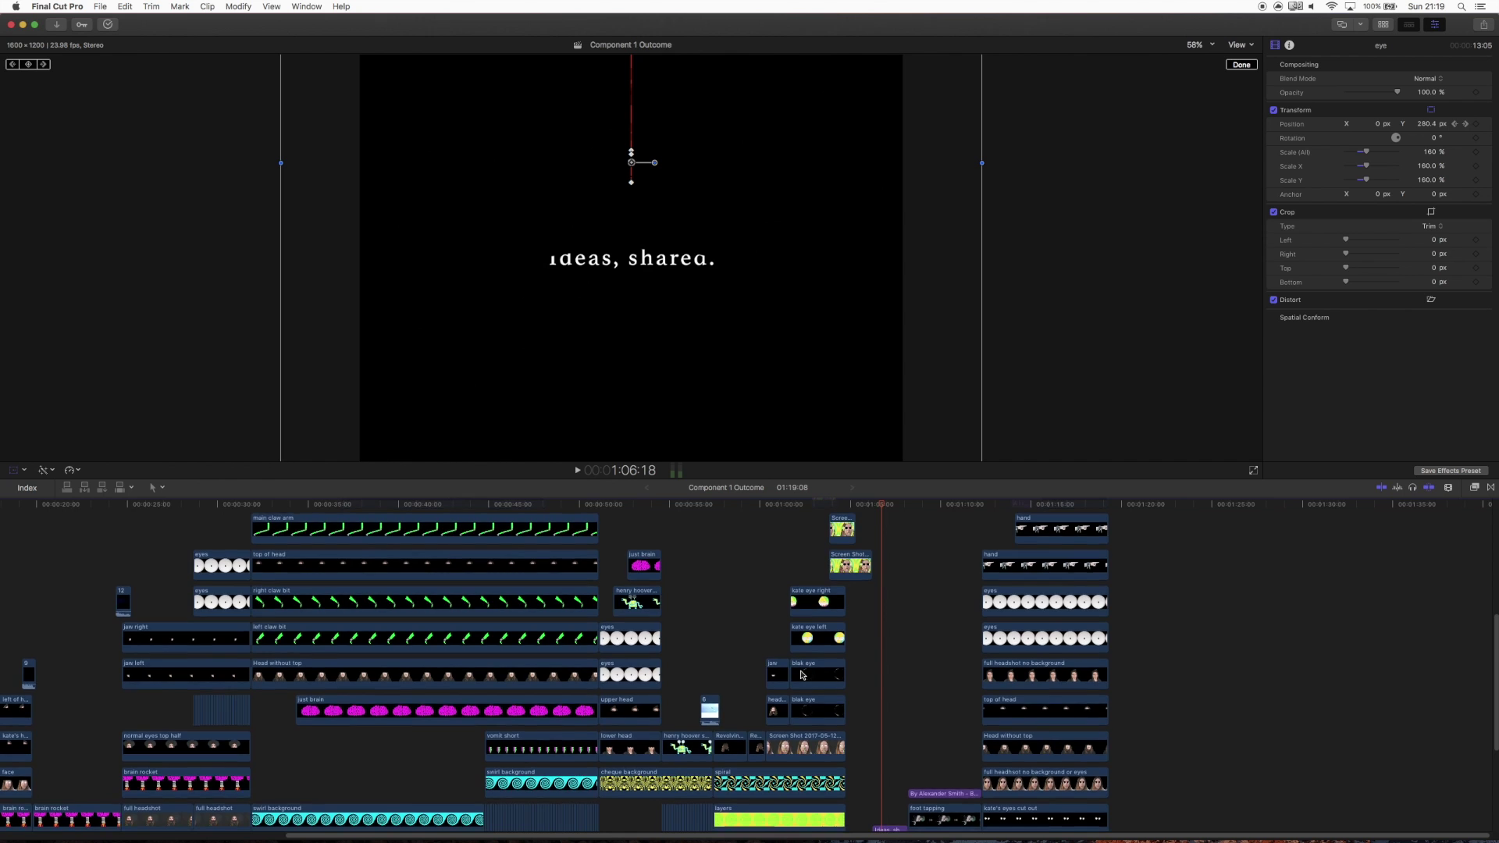
scroll(802, 676, down, 4)
click(872, 506)
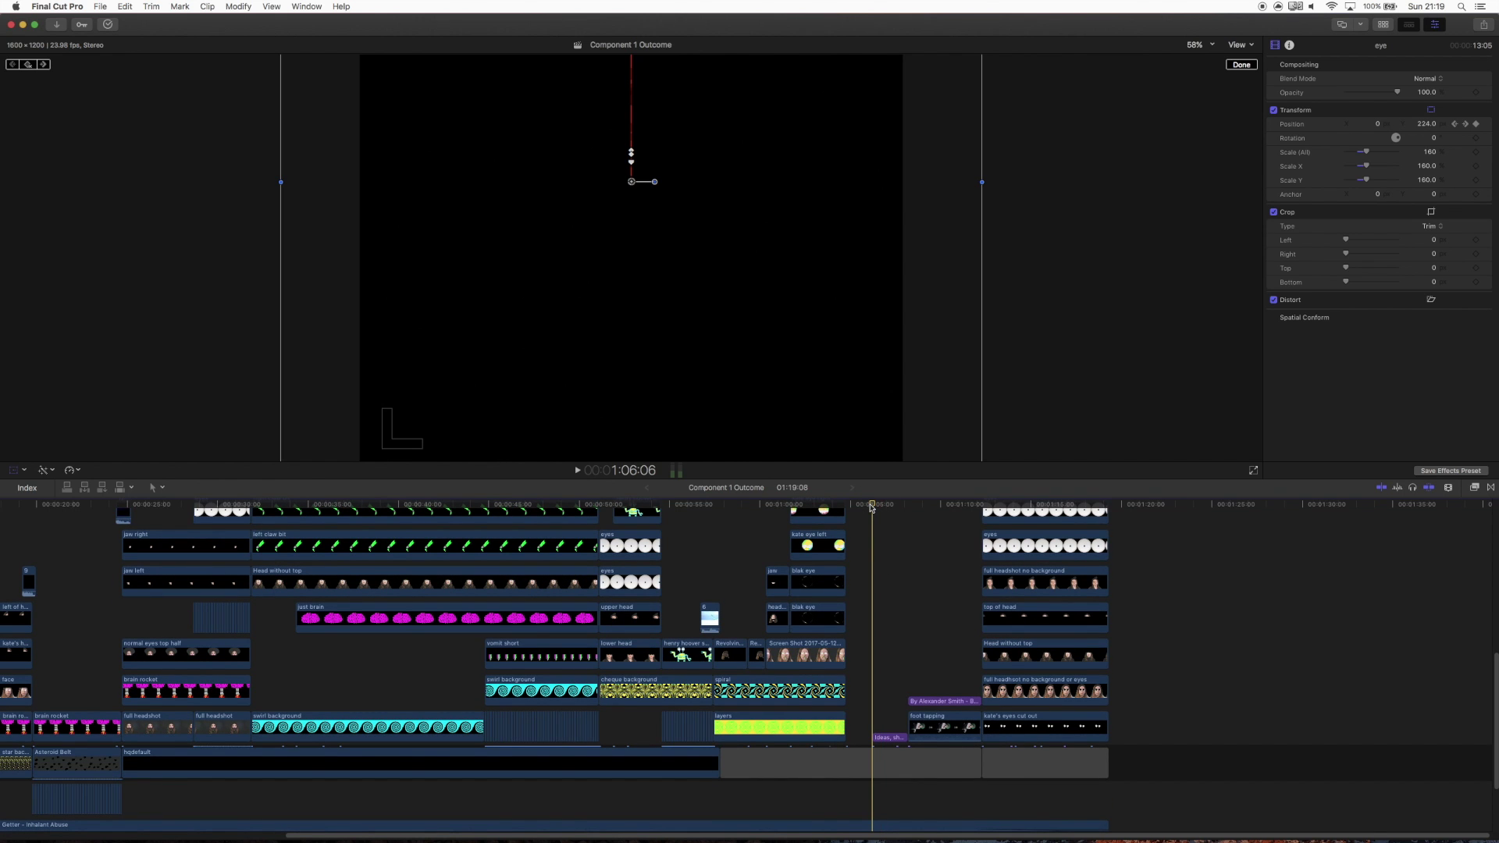
key(space)
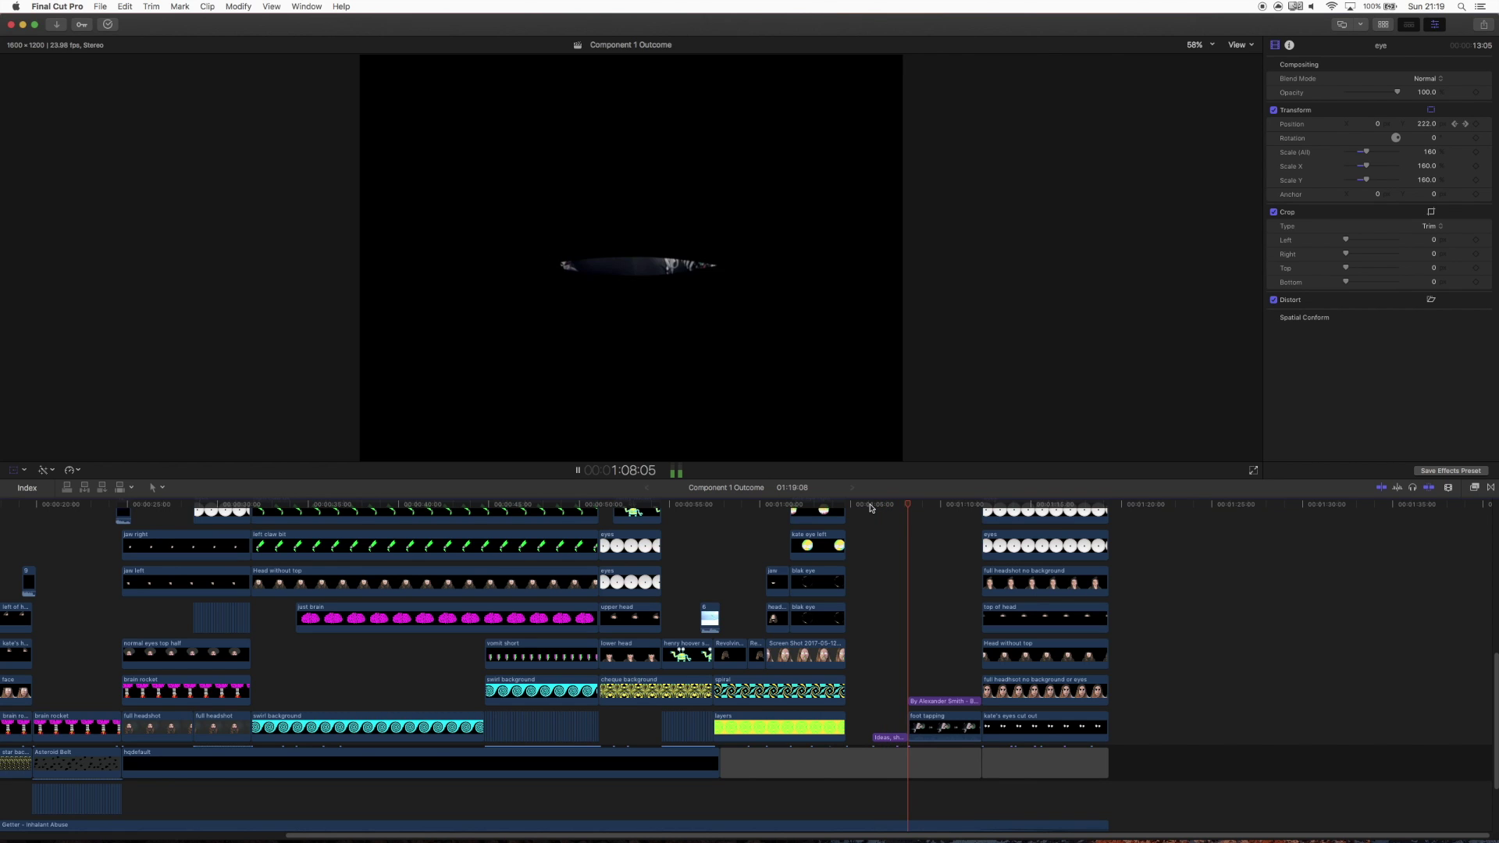
key(shift+t)
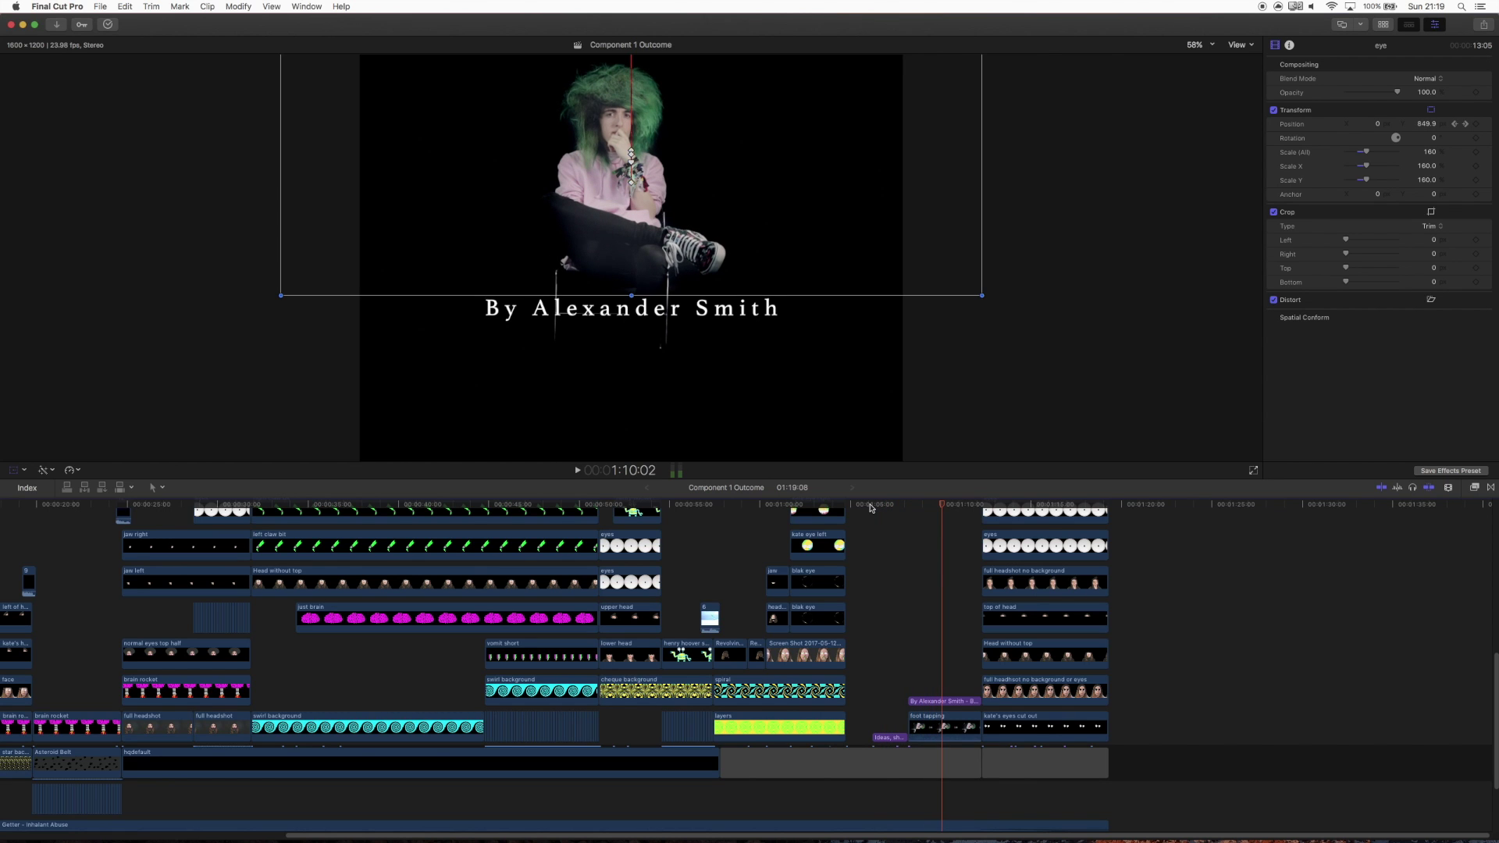
Step: Replay the author credit from the start of its foot tapping clip into the three-heads scene, stopping at 1:14:05
drag(910, 509, 909, 541)
key(space)
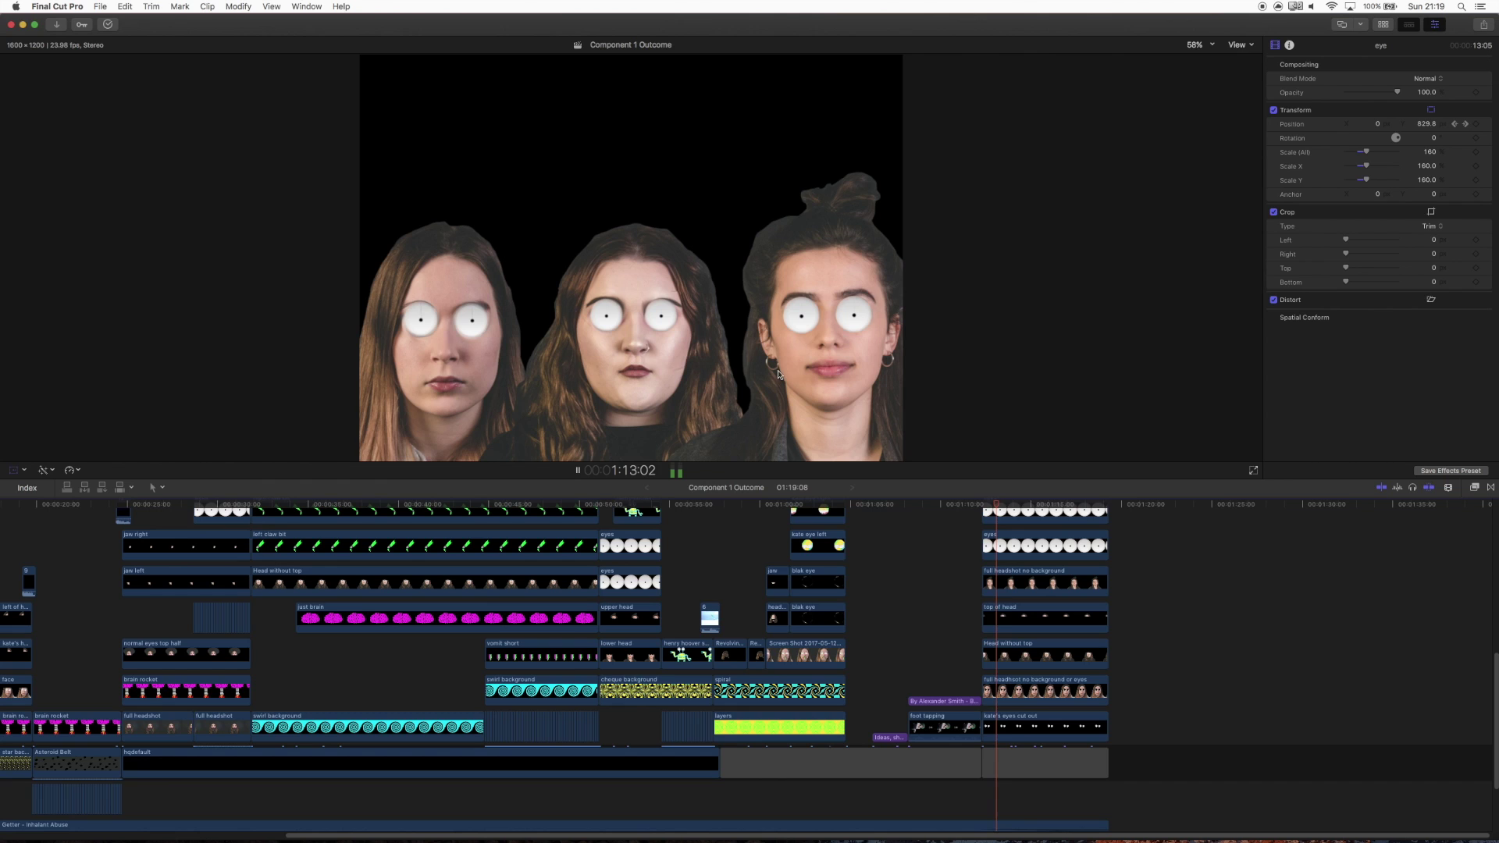
key(space)
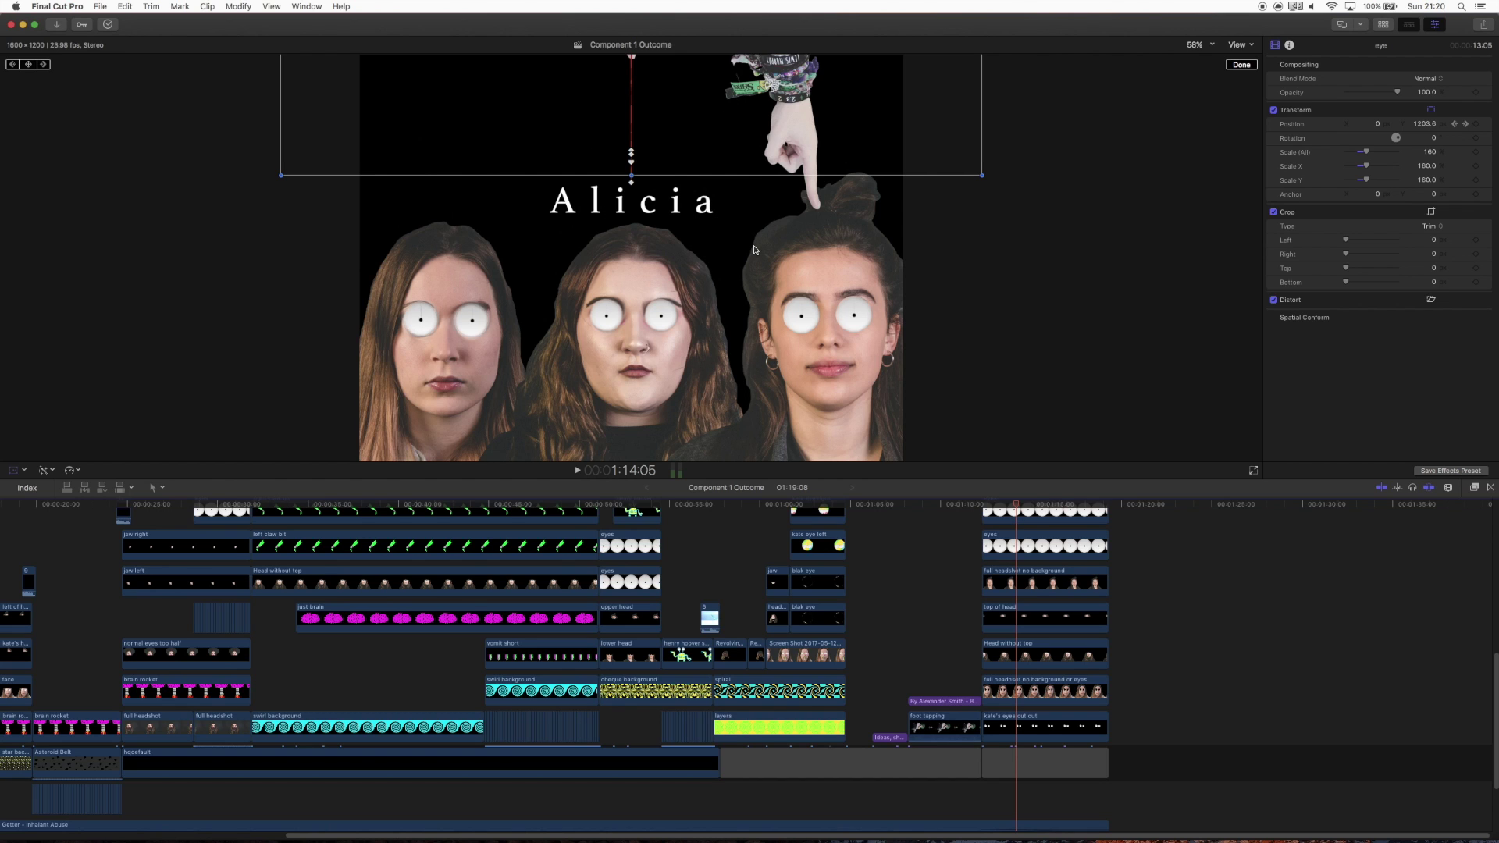
Step: Scrub the pointing-hand name credits over the three heads to 1:18:05, and play on from there
click(1030, 506)
mouse_move(1030, 508)
mouse_down()
mouse_move(988, 509)
mouse_move(1013, 521)
mouse_up()
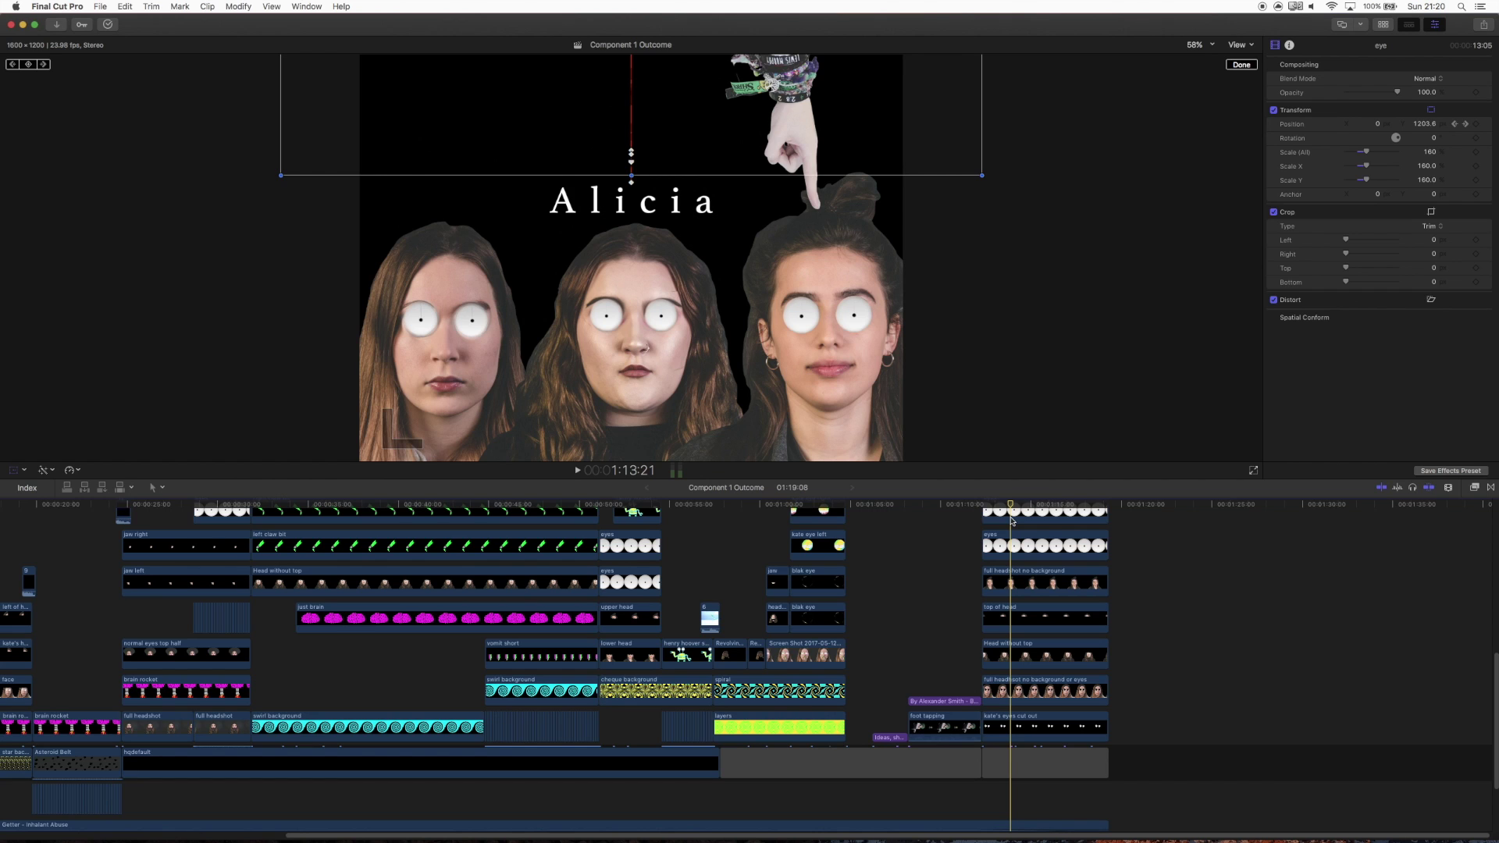
click(998, 506)
drag(998, 506, 1089, 554)
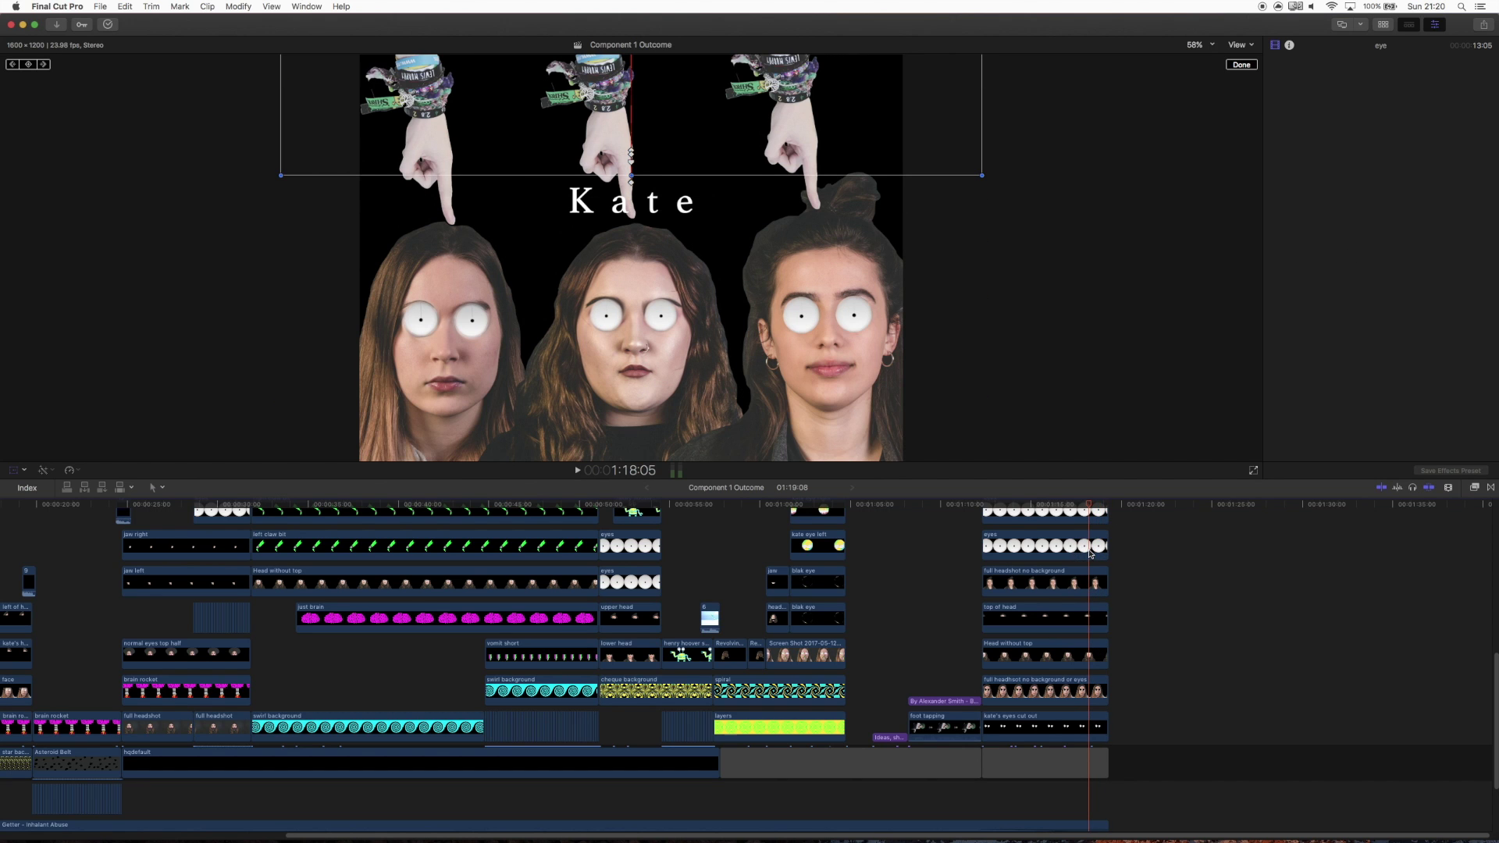
key(space)
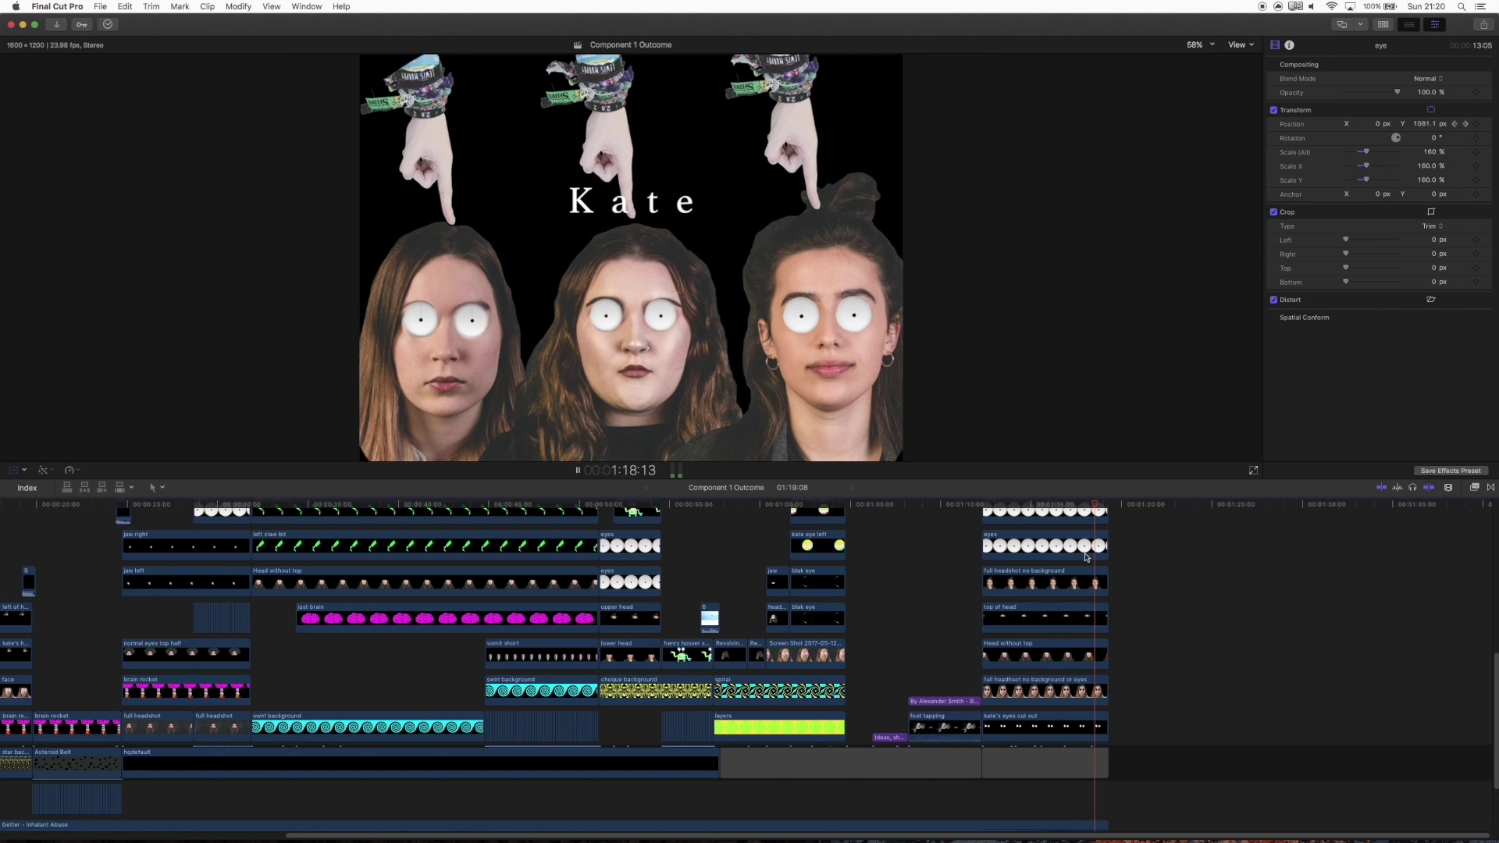
Step: Go back past the spiral scene at 57:20 to the Henry robot at 54:15, and play through to the timeline's end
click(719, 506)
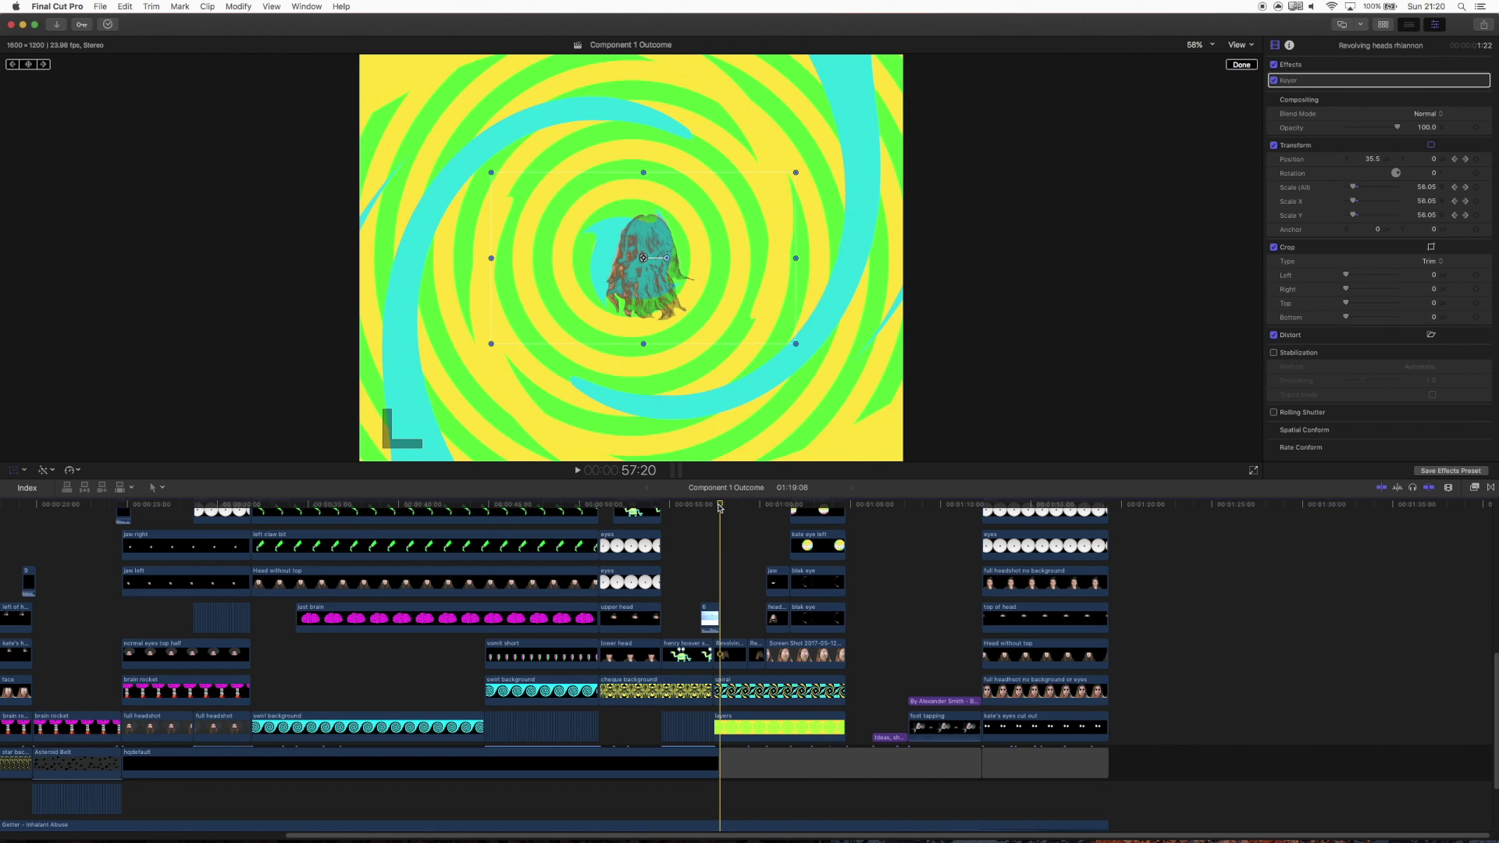
click(662, 506)
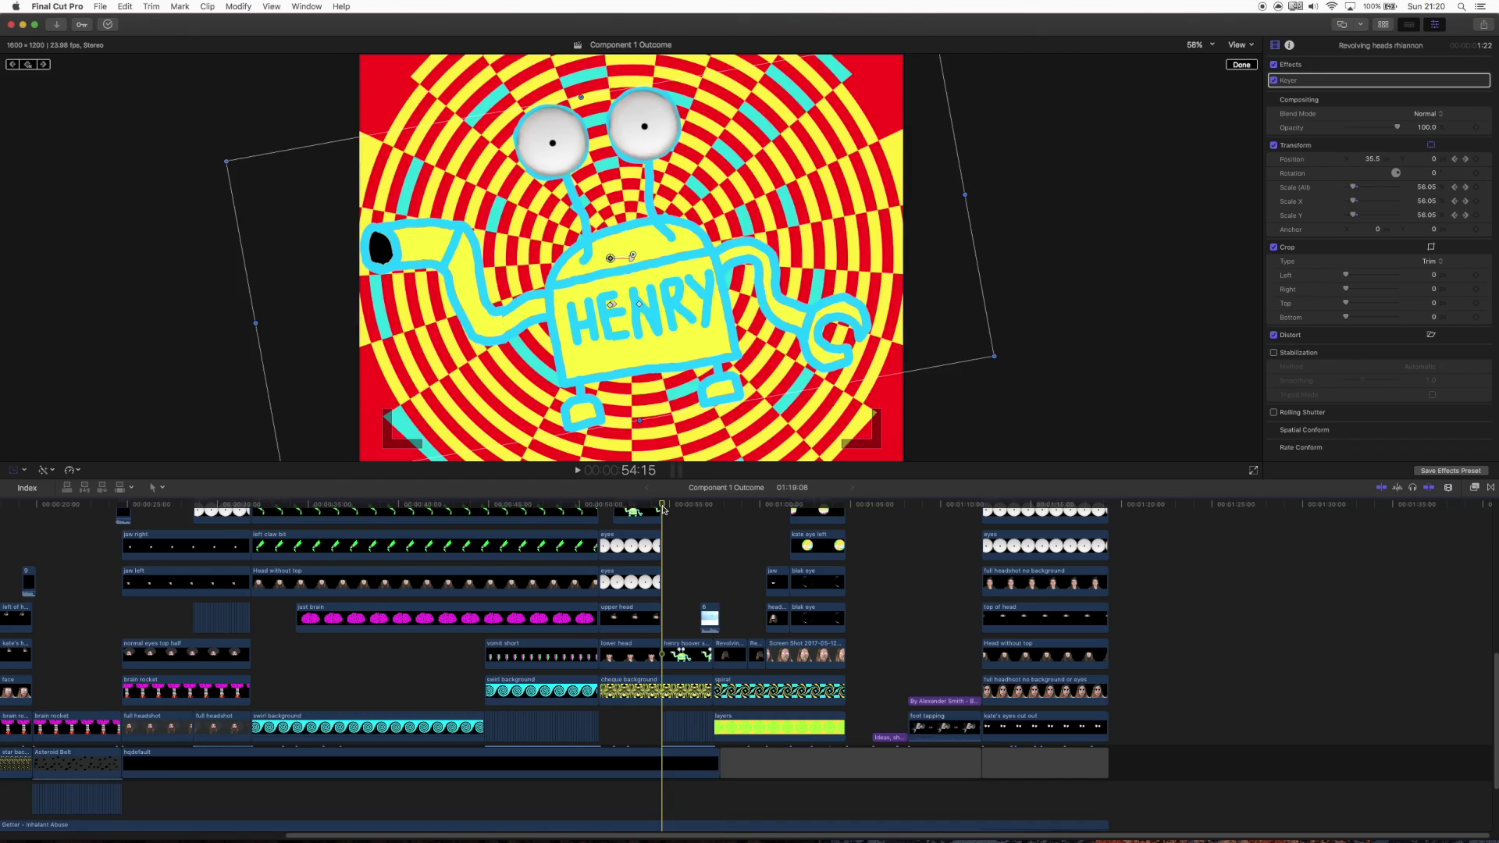
key(space)
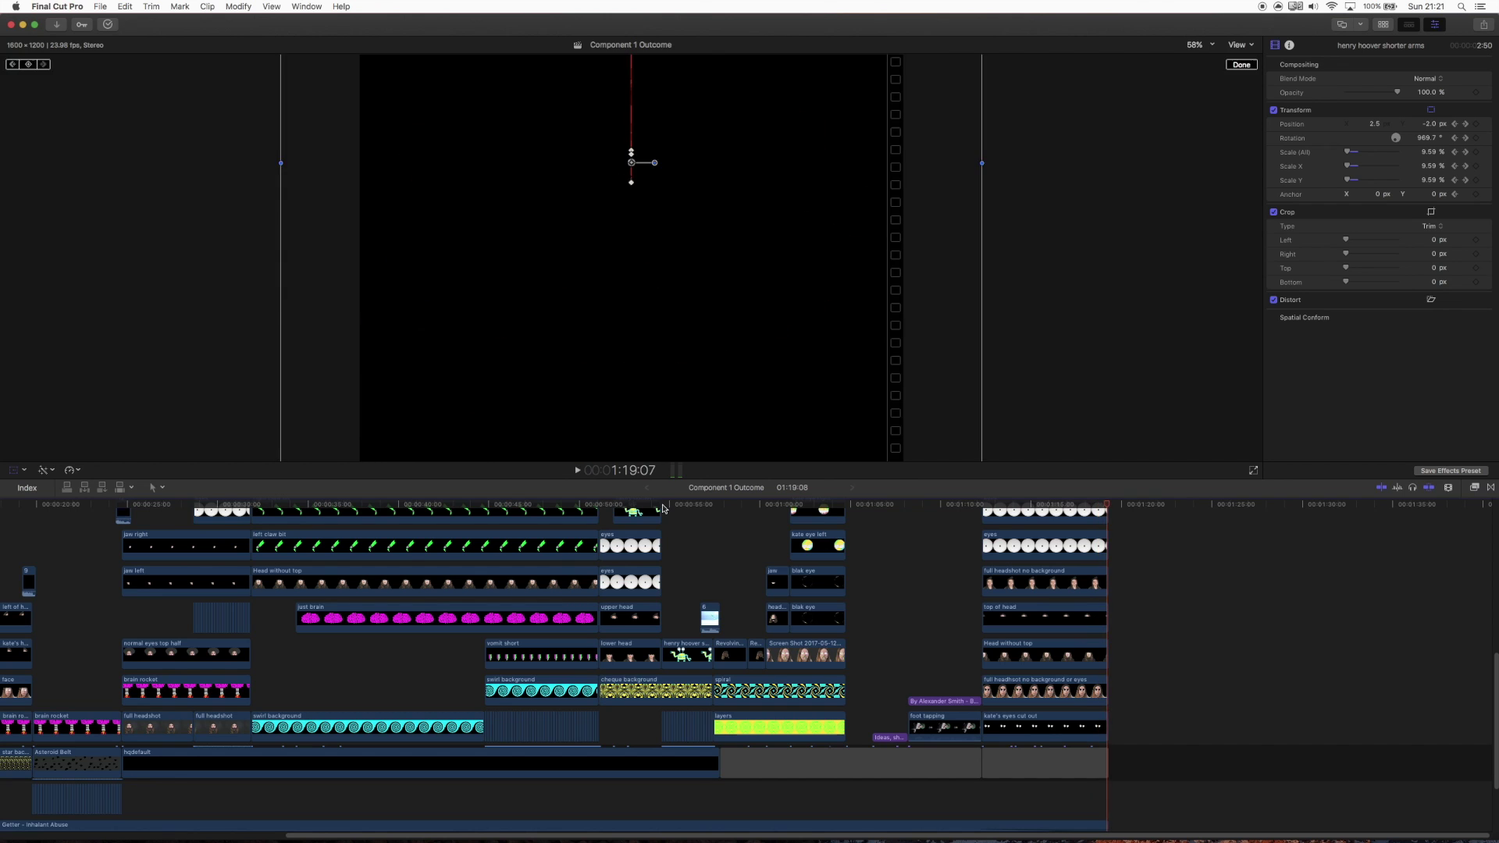
Step: Check the timeline's end at 1:19:08, and scrub the pointing-hand credits from 1:12:07 to 1:16:09
click(1102, 508)
drag(1104, 509, 1108, 510)
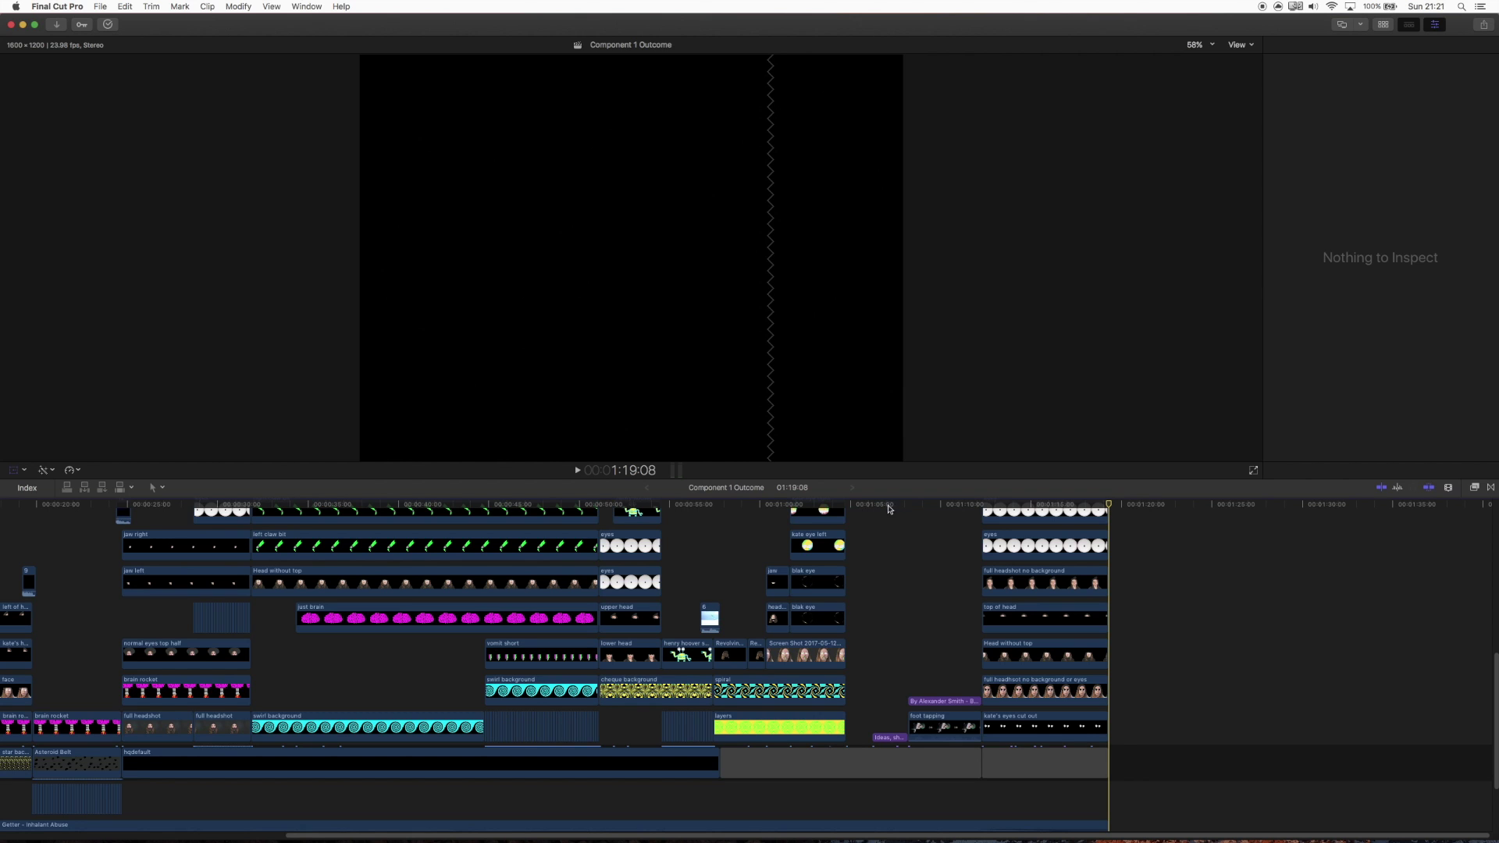
click(999, 505)
click(1013, 506)
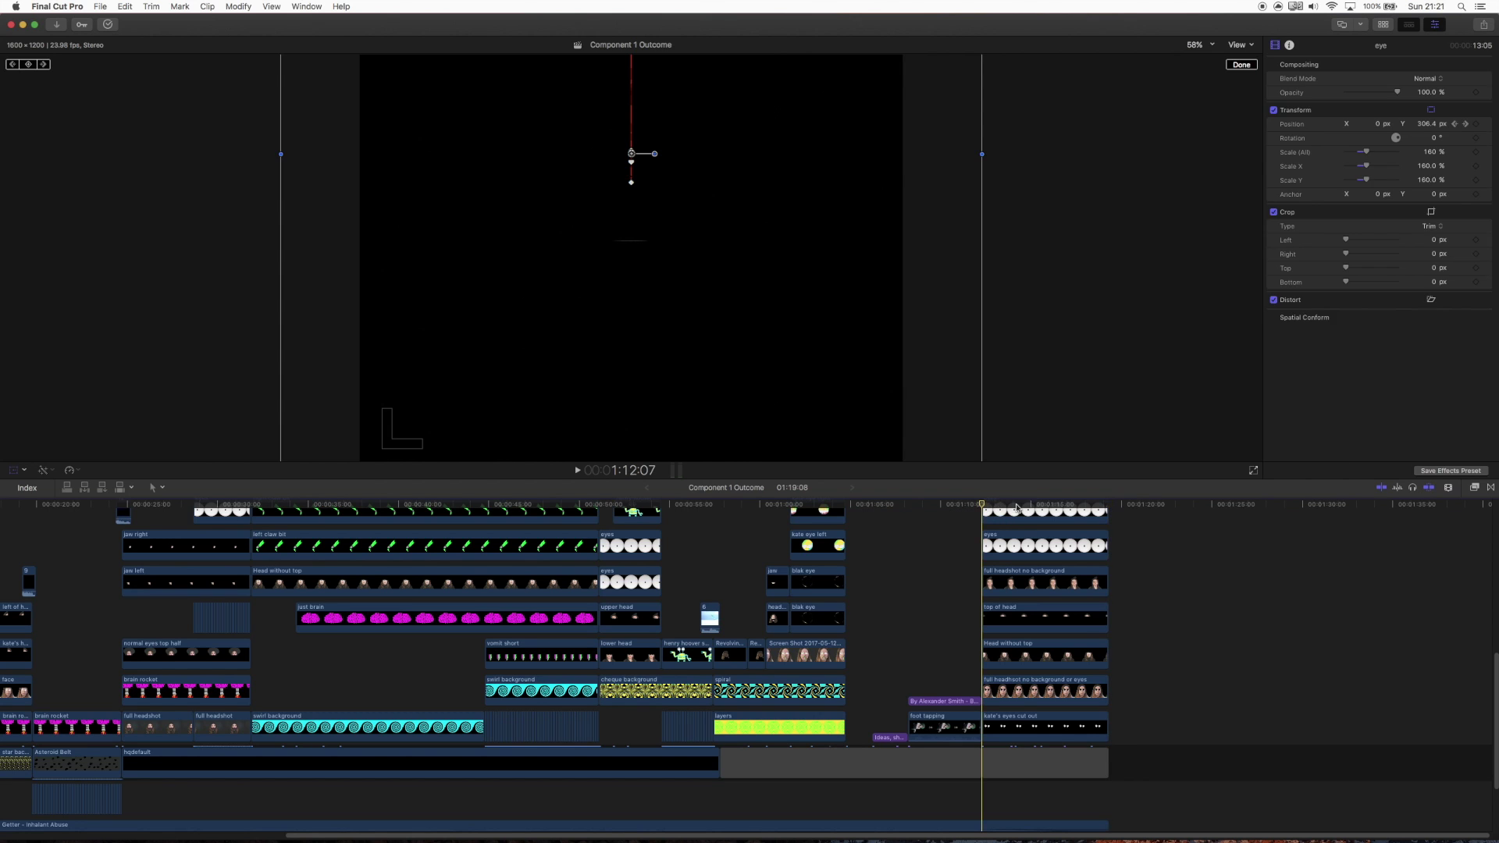
scroll(1017, 595, up, 2)
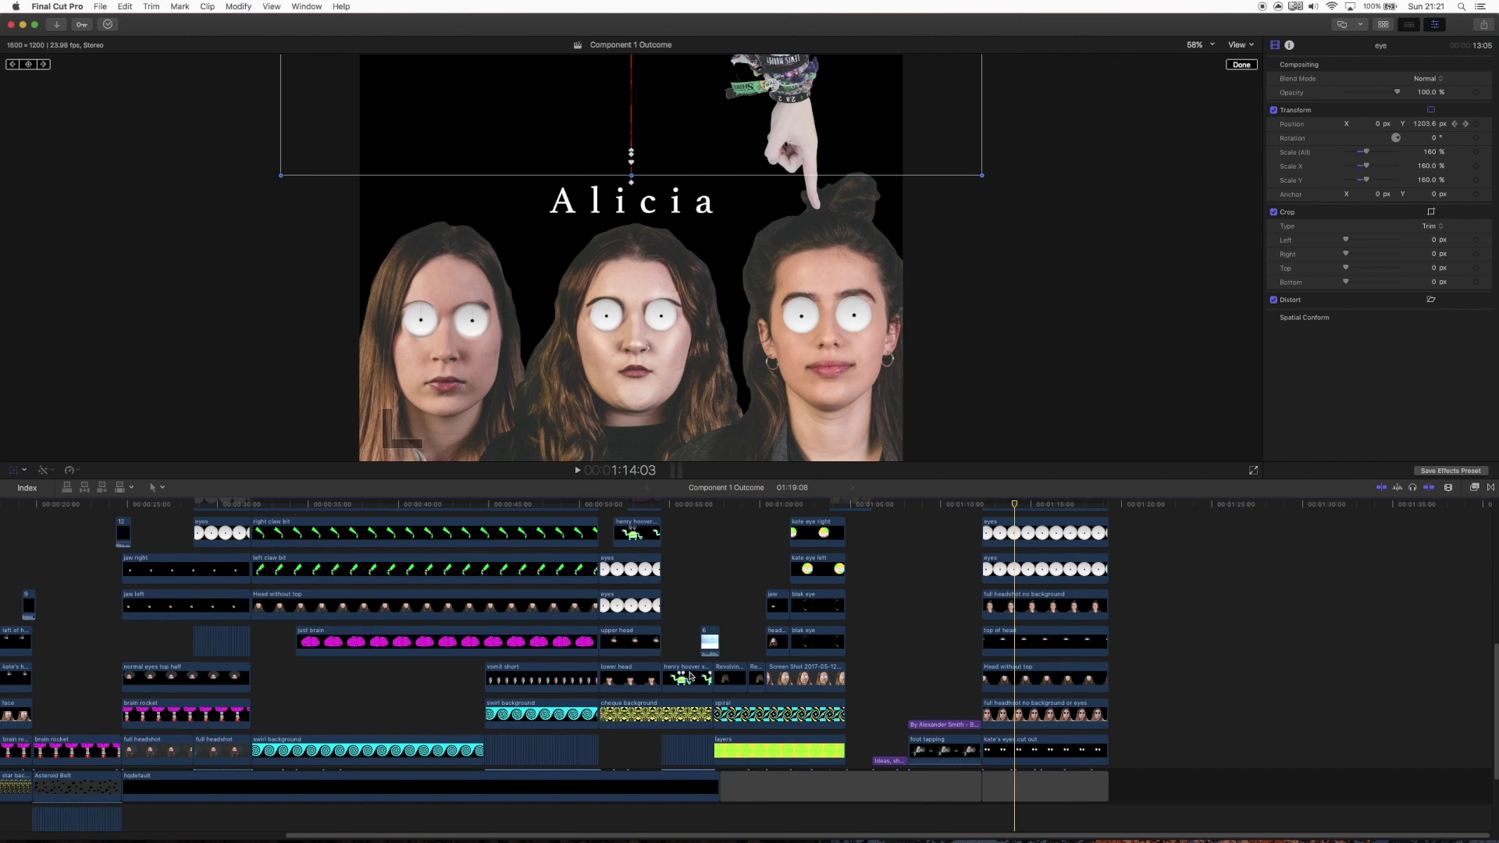
mouse_move(1035, 506)
mouse_down()
mouse_move(1071, 509)
mouse_move(1056, 516)
mouse_up()
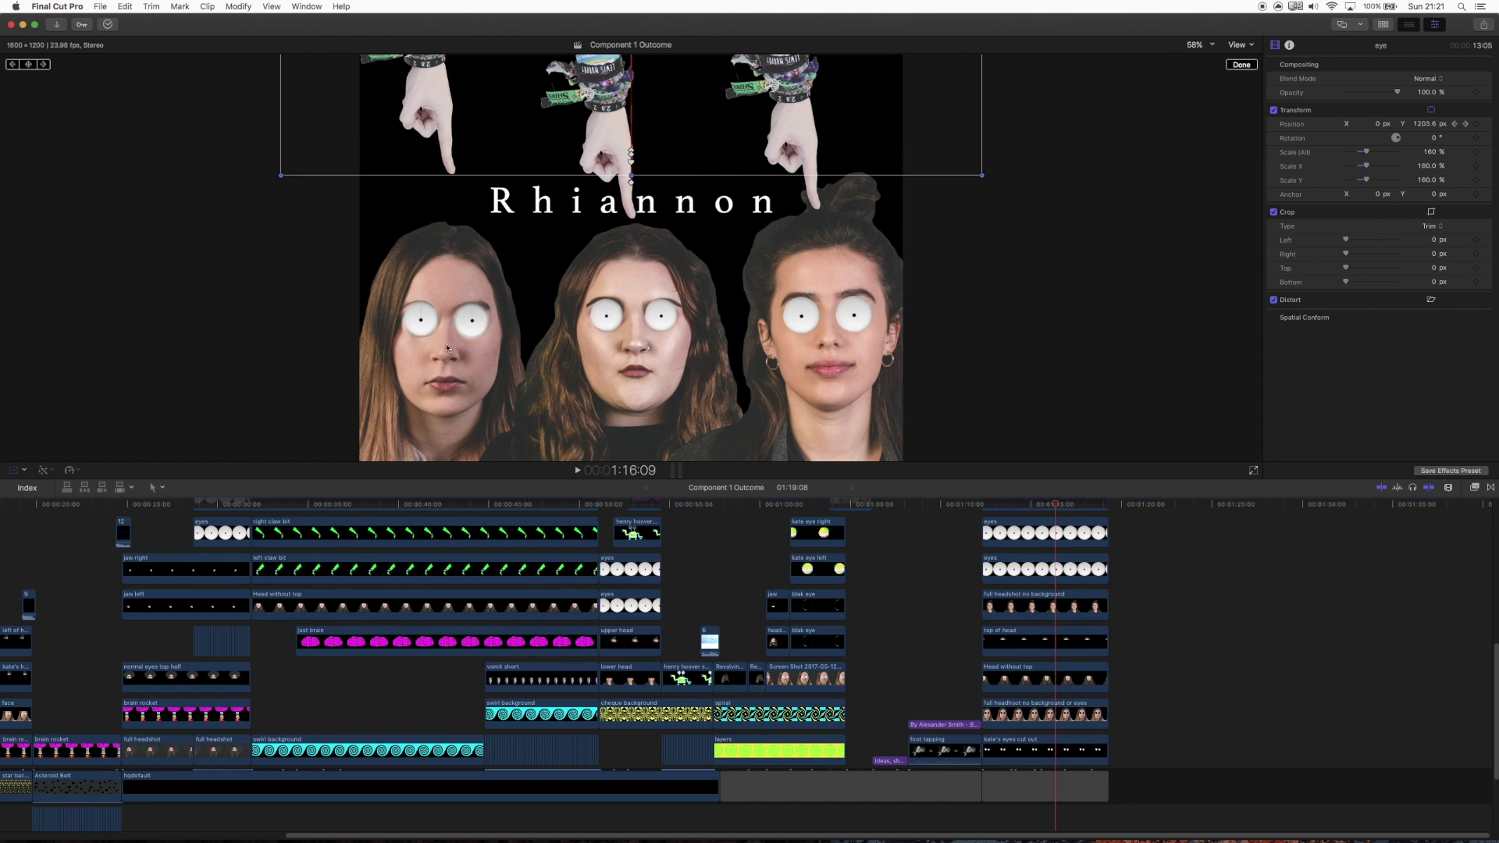
Step: Play the three-heads credits from 1:12:07 and stop at 1:16:10
click(983, 506)
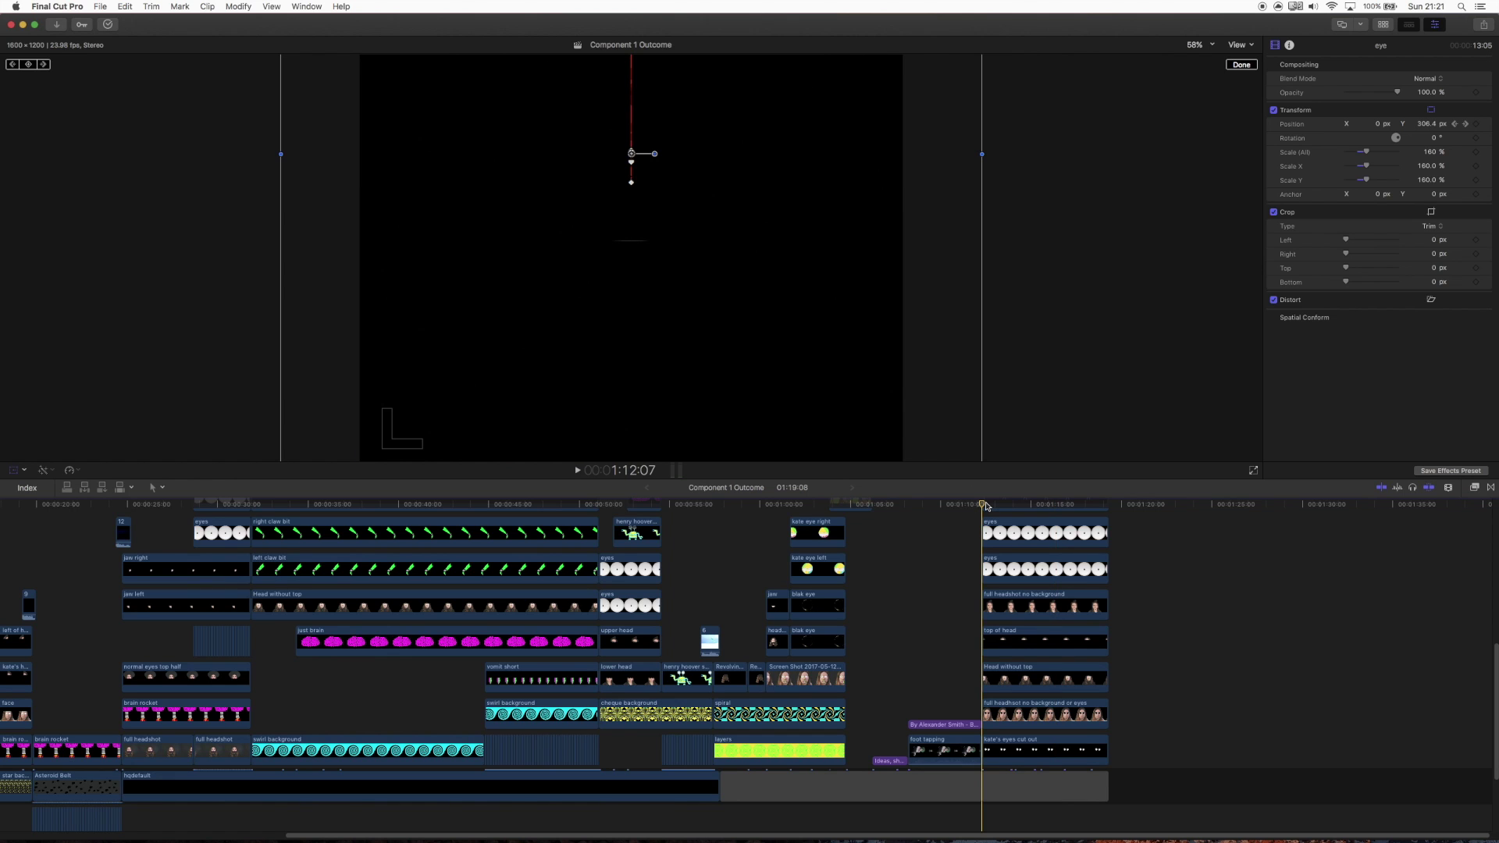
key(space)
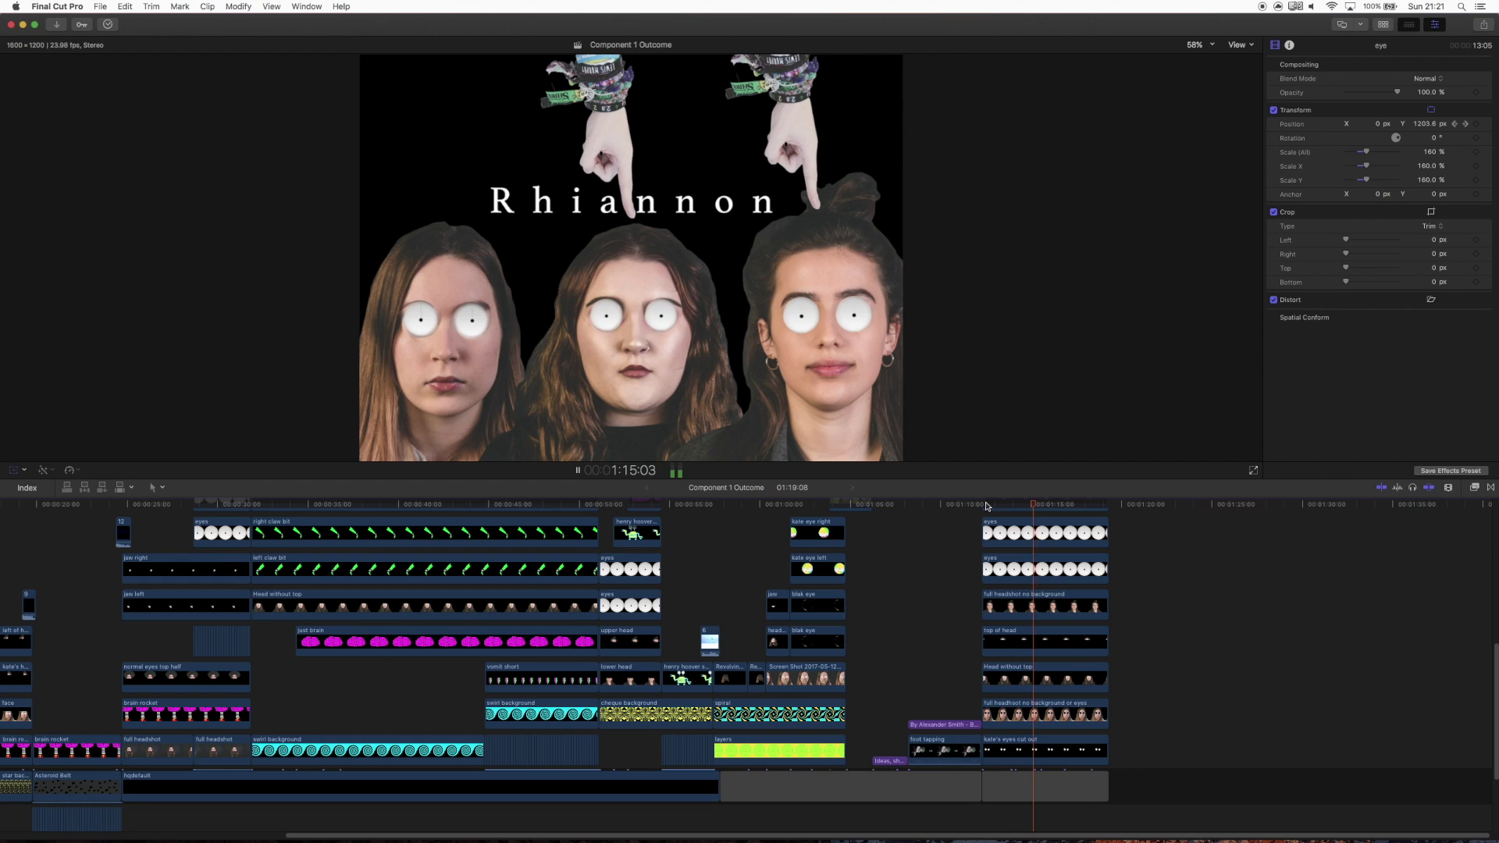
key(shift+t)
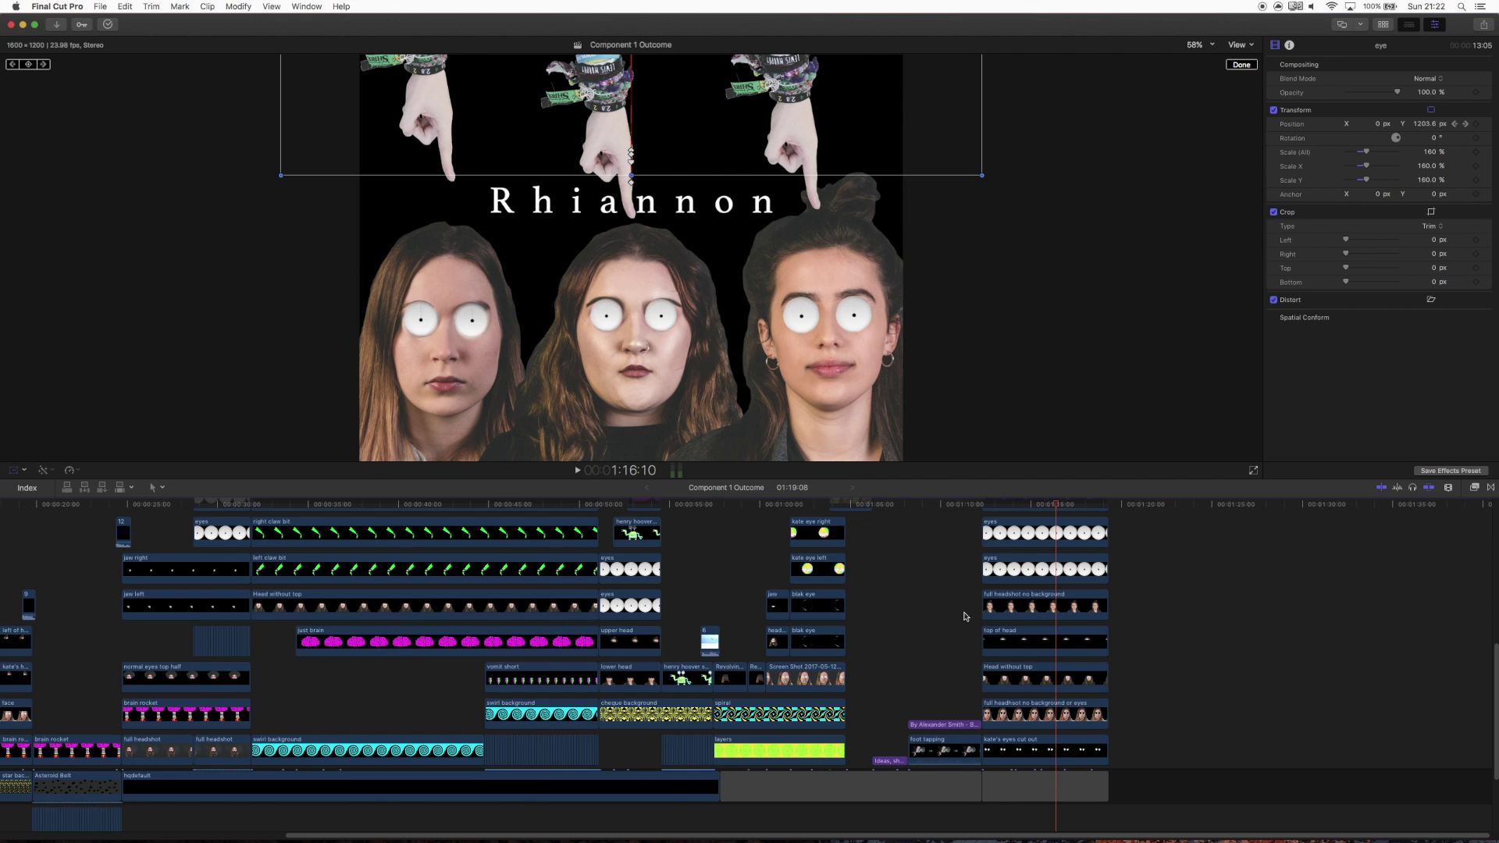
Step: Examine the stacked eye, title, hand and head layers of the credits scene, and bring the timeline's beginning into view
scroll(965, 617, up, 5)
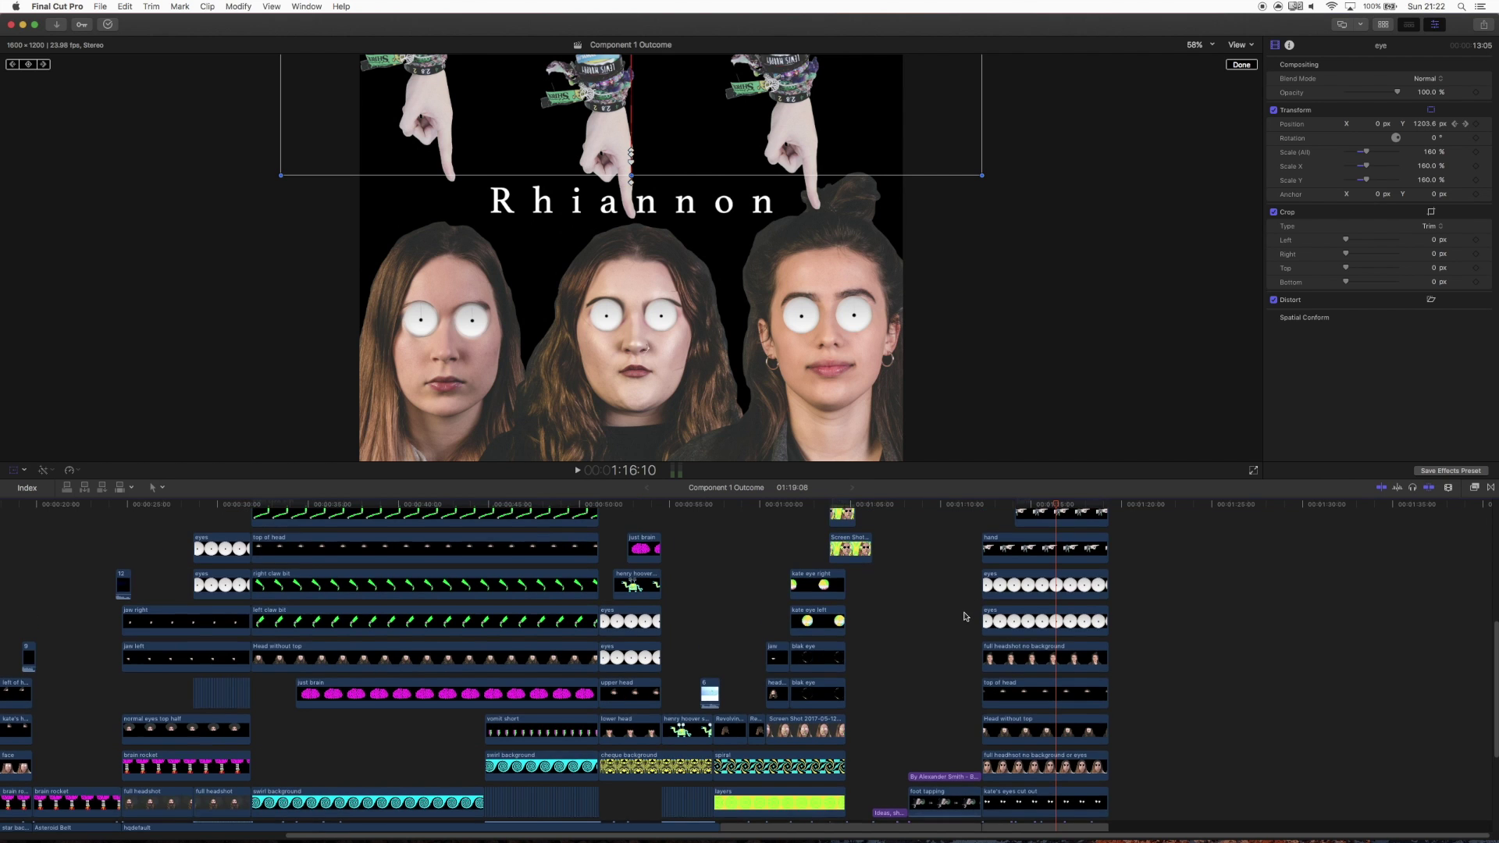
scroll(957, 628, up, 3)
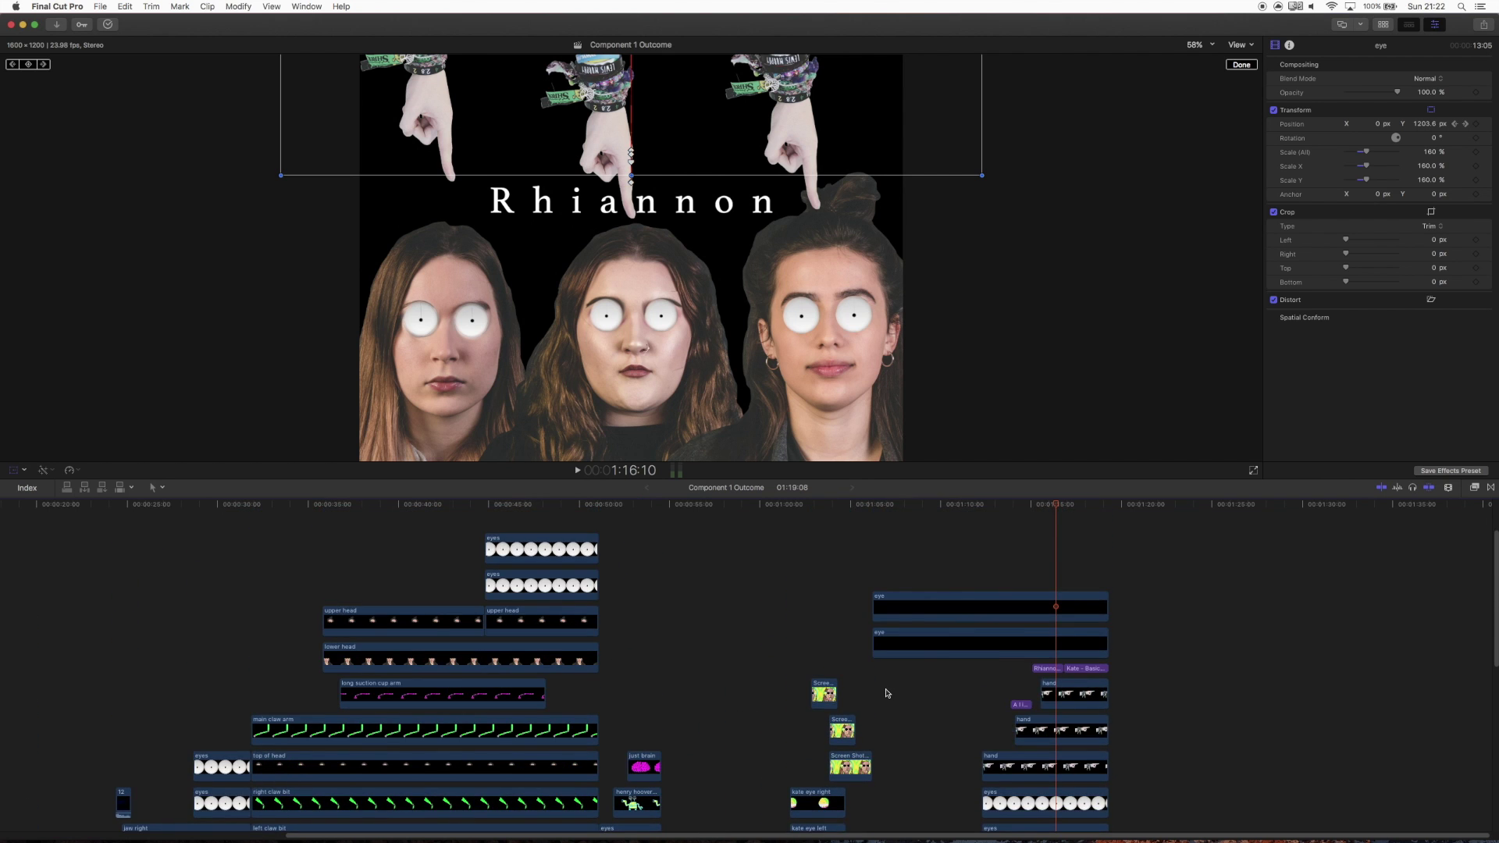
scroll(921, 663, down, 4)
scroll(886, 693, down, 3)
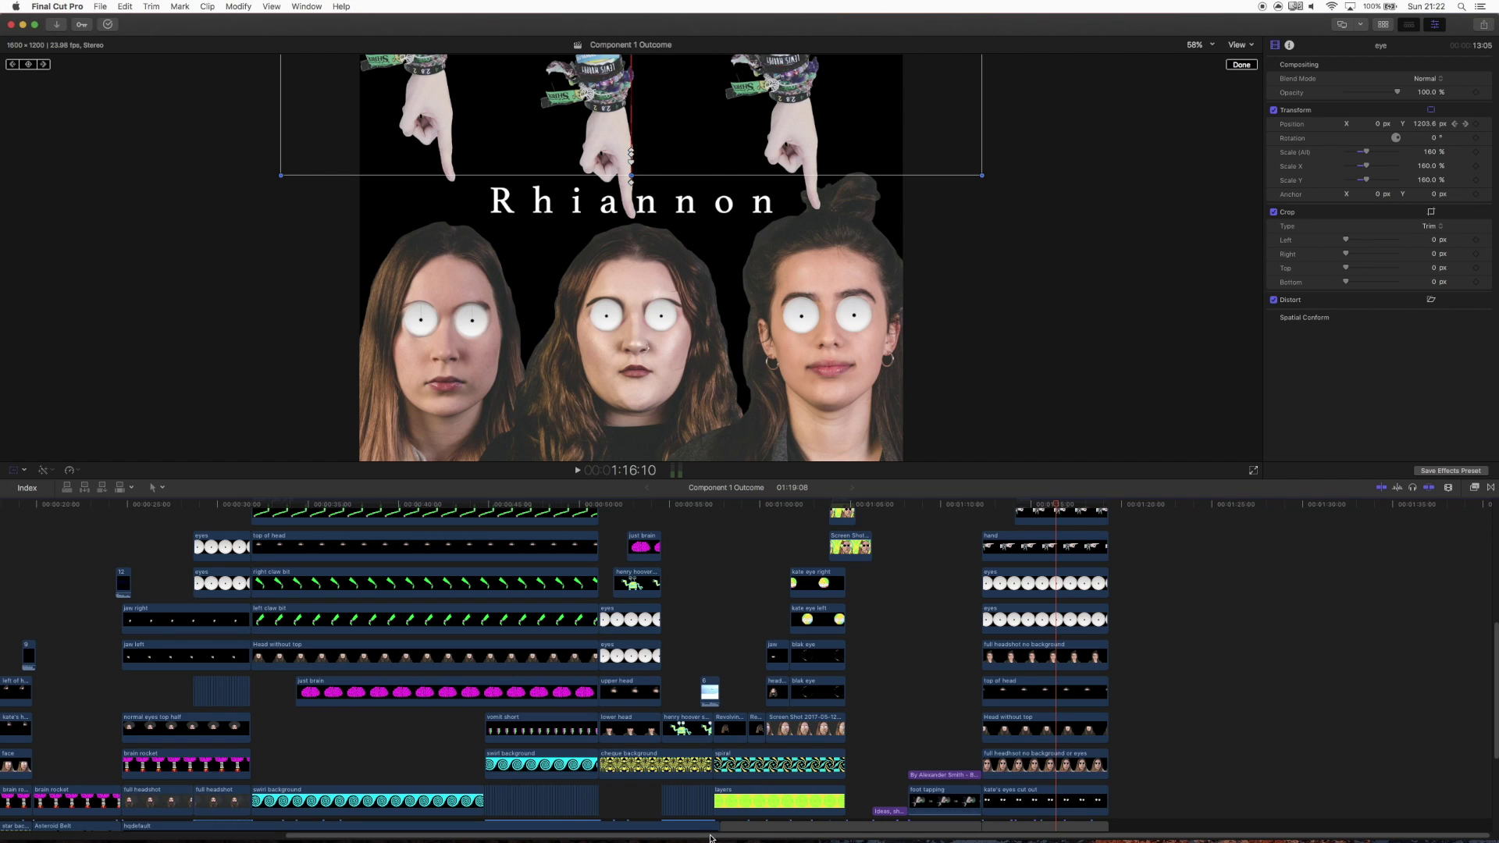
drag(653, 836, 386, 837)
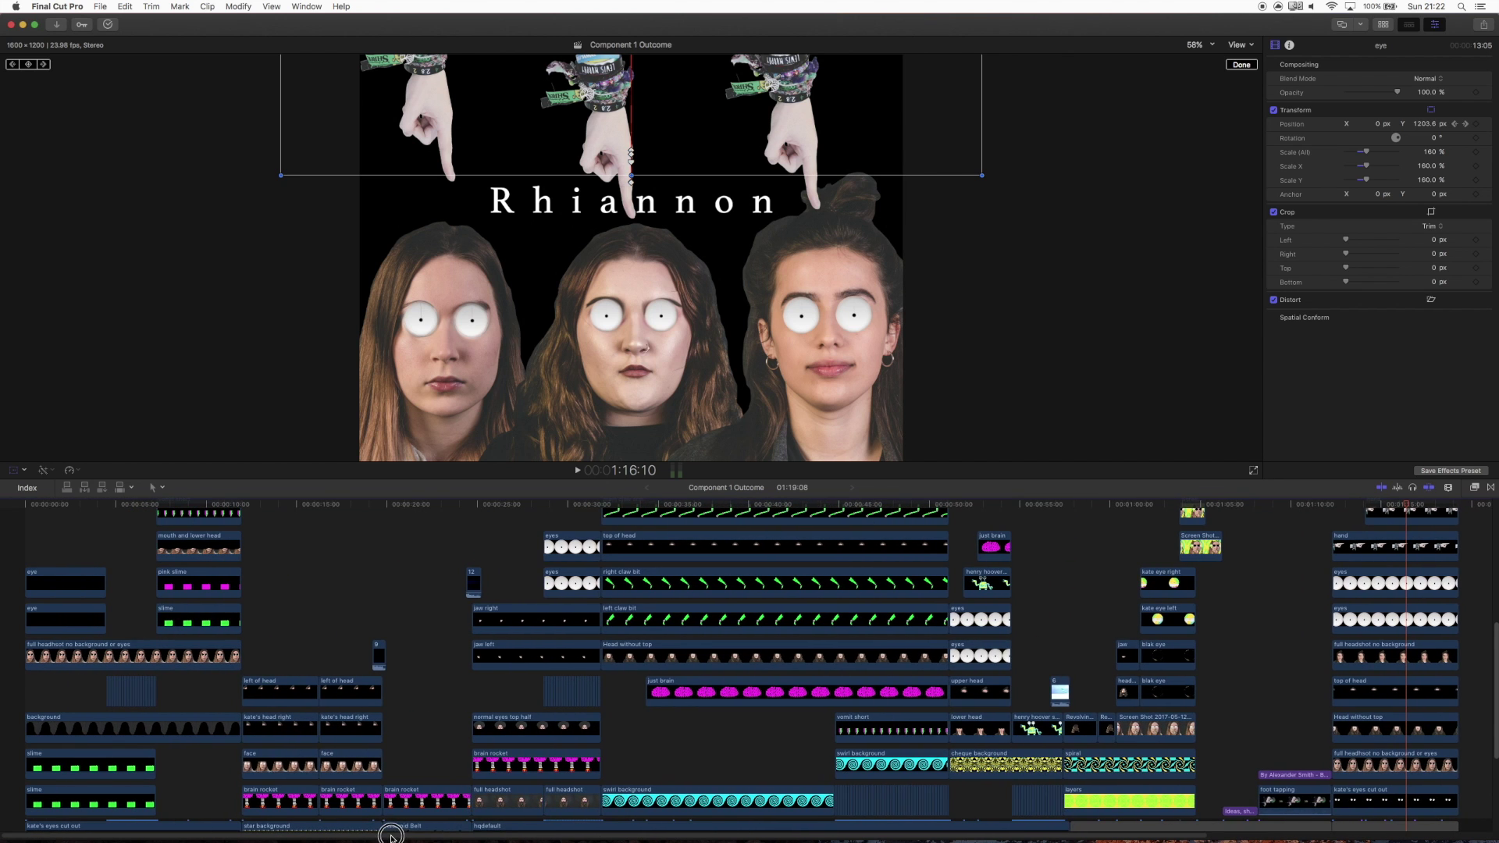